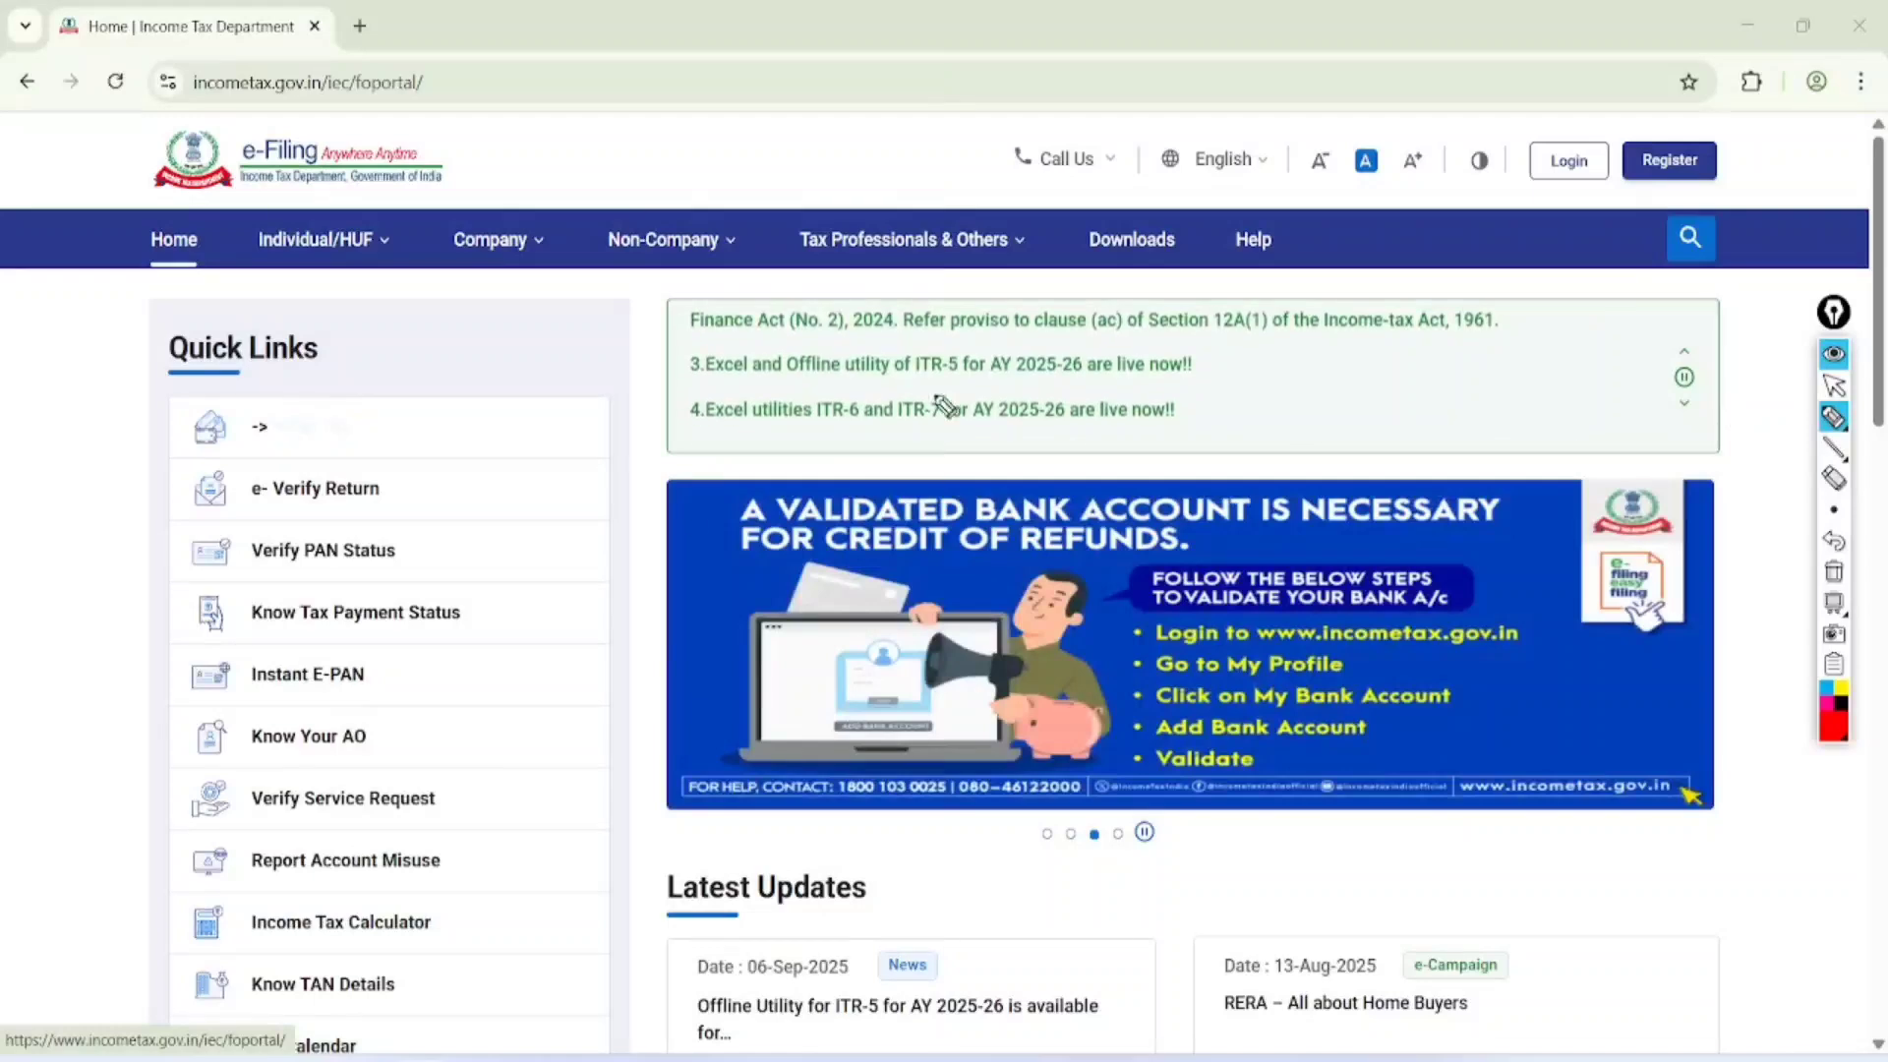
# Circle the home page banner with the red pen and handwrite a circled, underlined "15 Sep" above the latest updates
pyautogui.moveTo(944, 410); pyautogui.dragTo(983, 430)
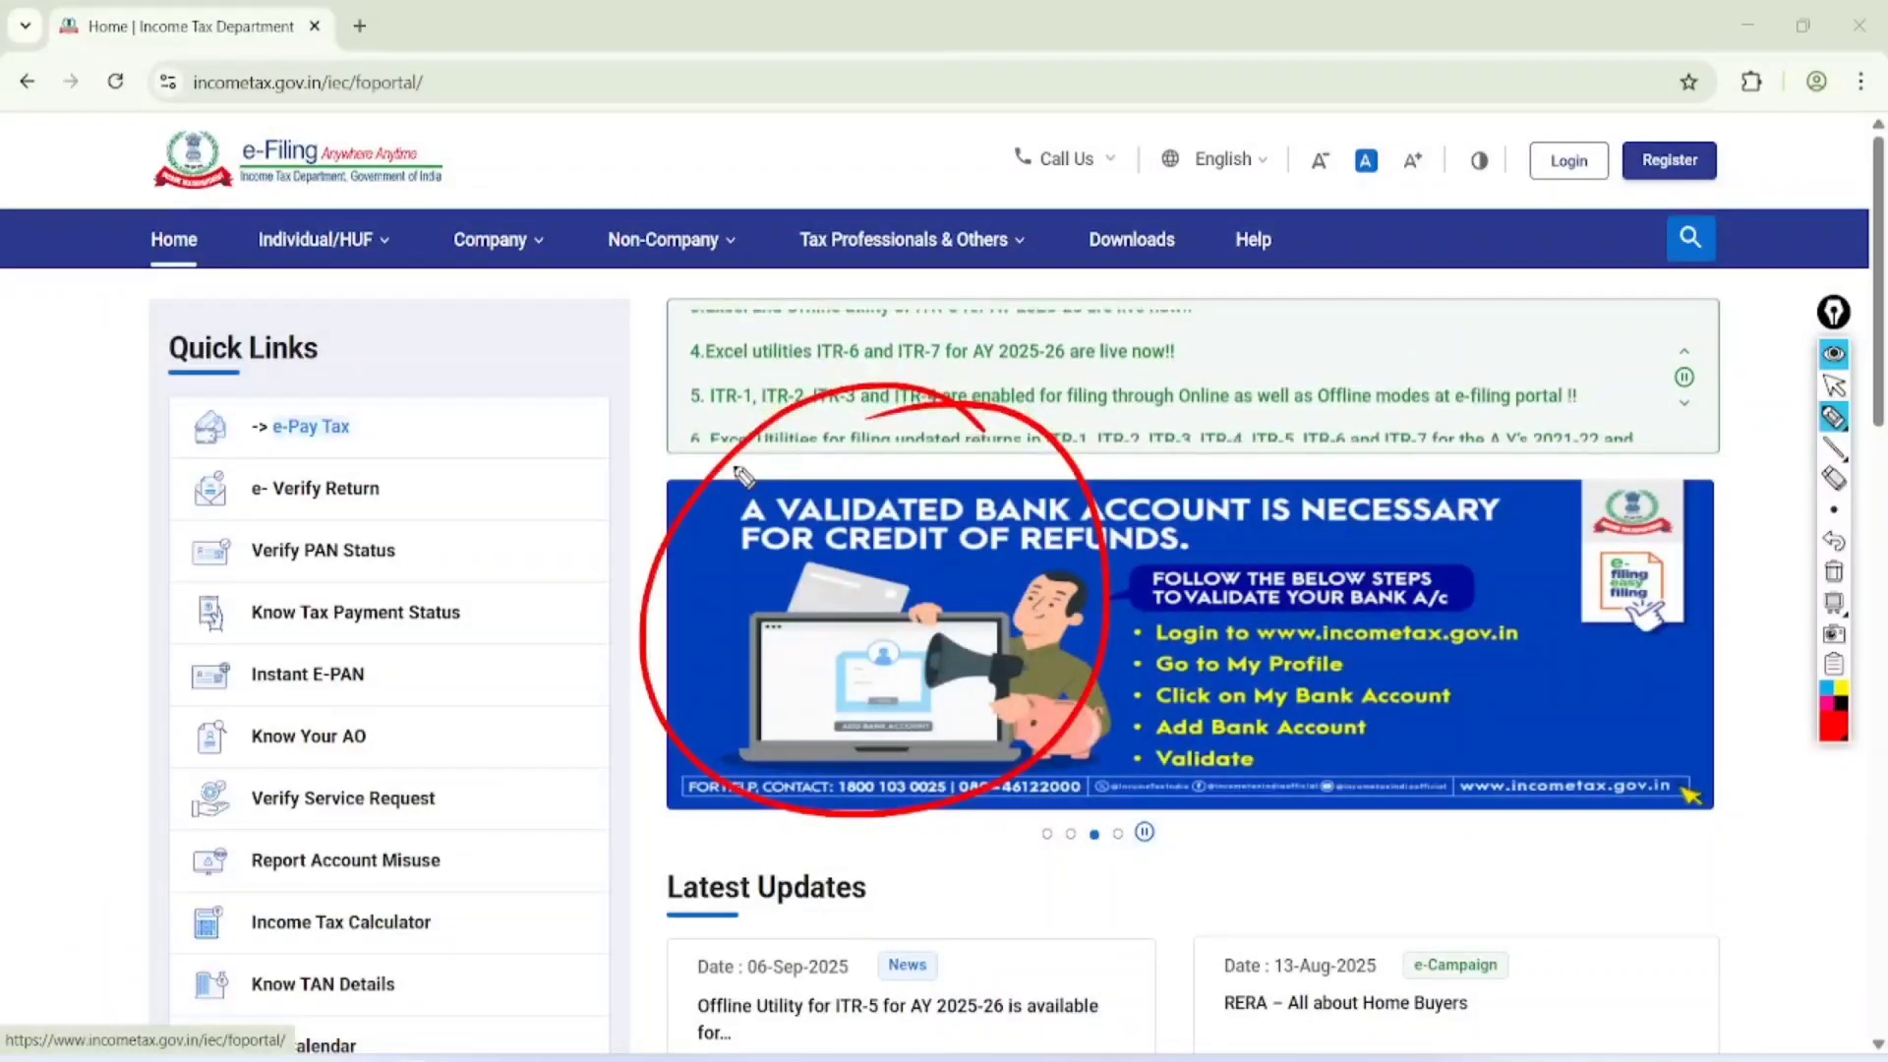
pyautogui.moveTo(1236, 825); pyautogui.dragTo(1227, 934)
pyautogui.moveTo(1301, 818); pyautogui.dragTo(1271, 930)
pyautogui.moveTo(1363, 836)
pyautogui.mouseDown()
pyautogui.moveTo(1406, 866)
pyautogui.moveTo(1475, 845)
pyautogui.mouseUp()
pyautogui.moveTo(1396, 959); pyautogui.dragTo(1480, 927)
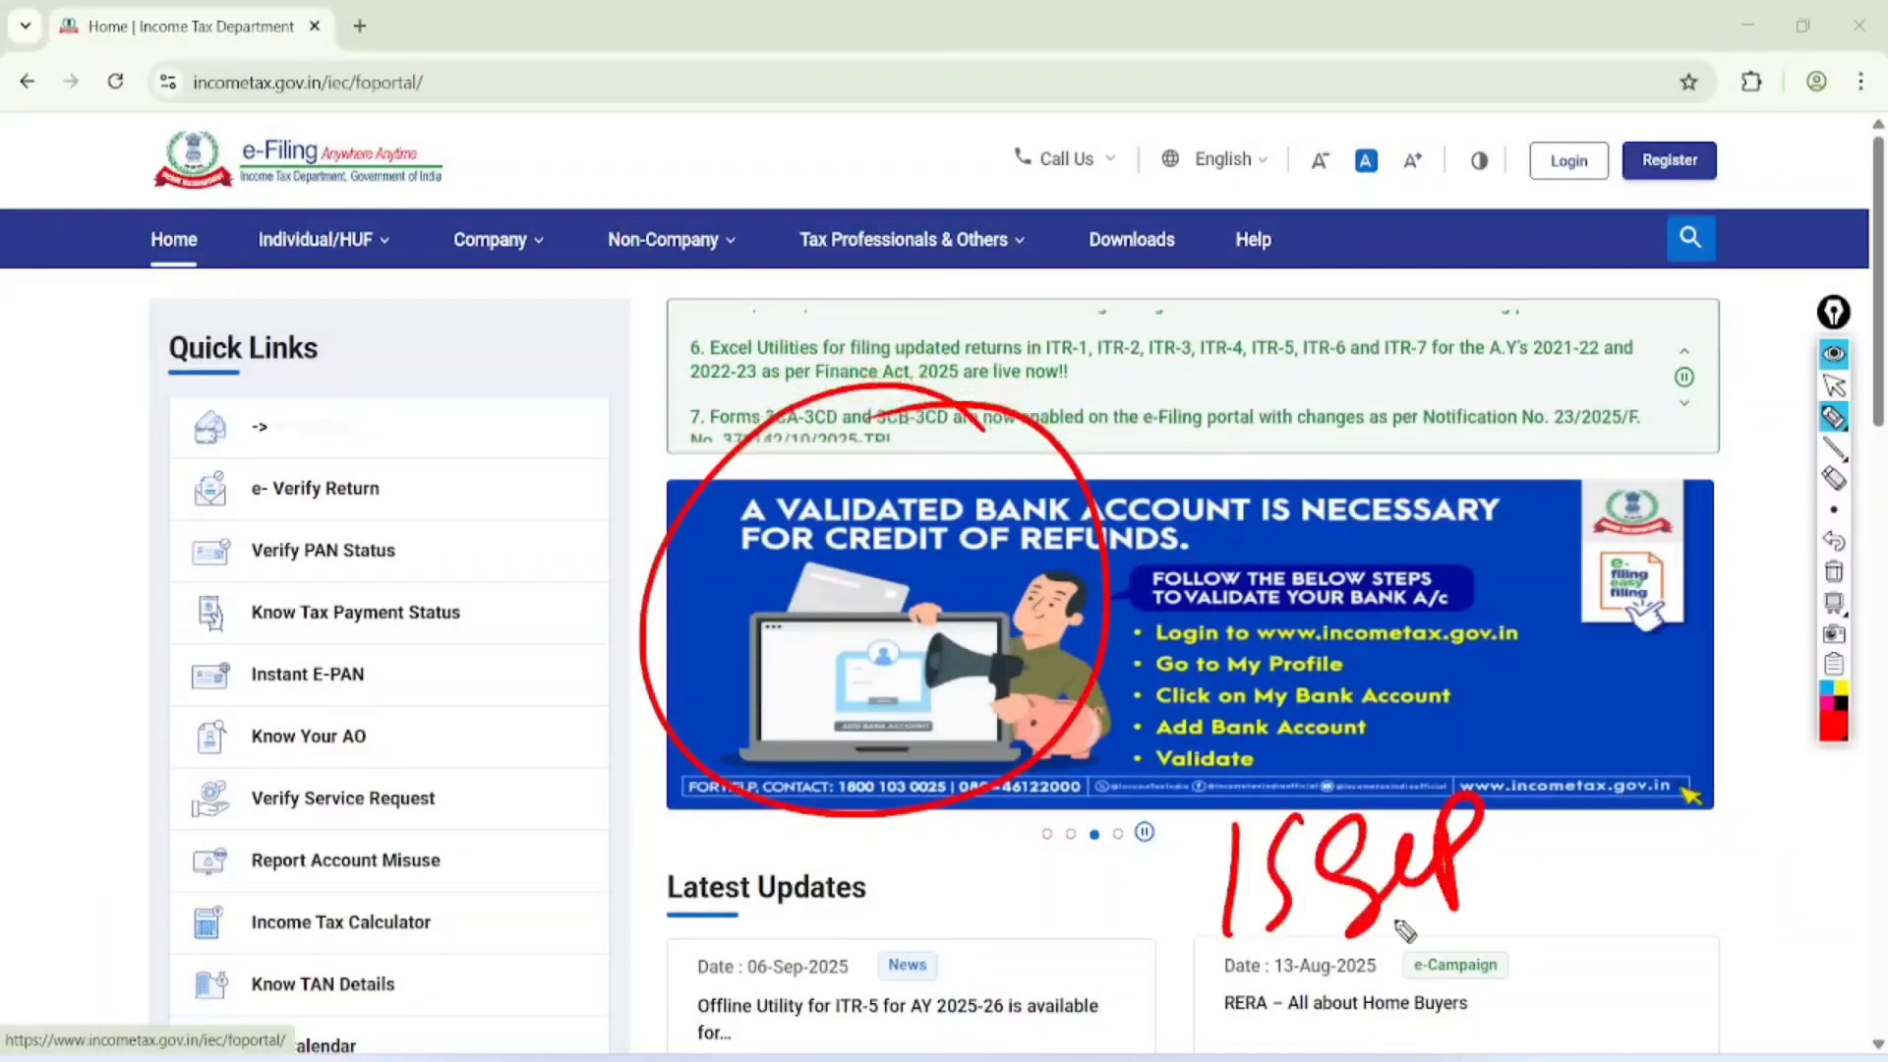
pyautogui.moveTo(1485, 742); pyautogui.dragTo(1420, 721)
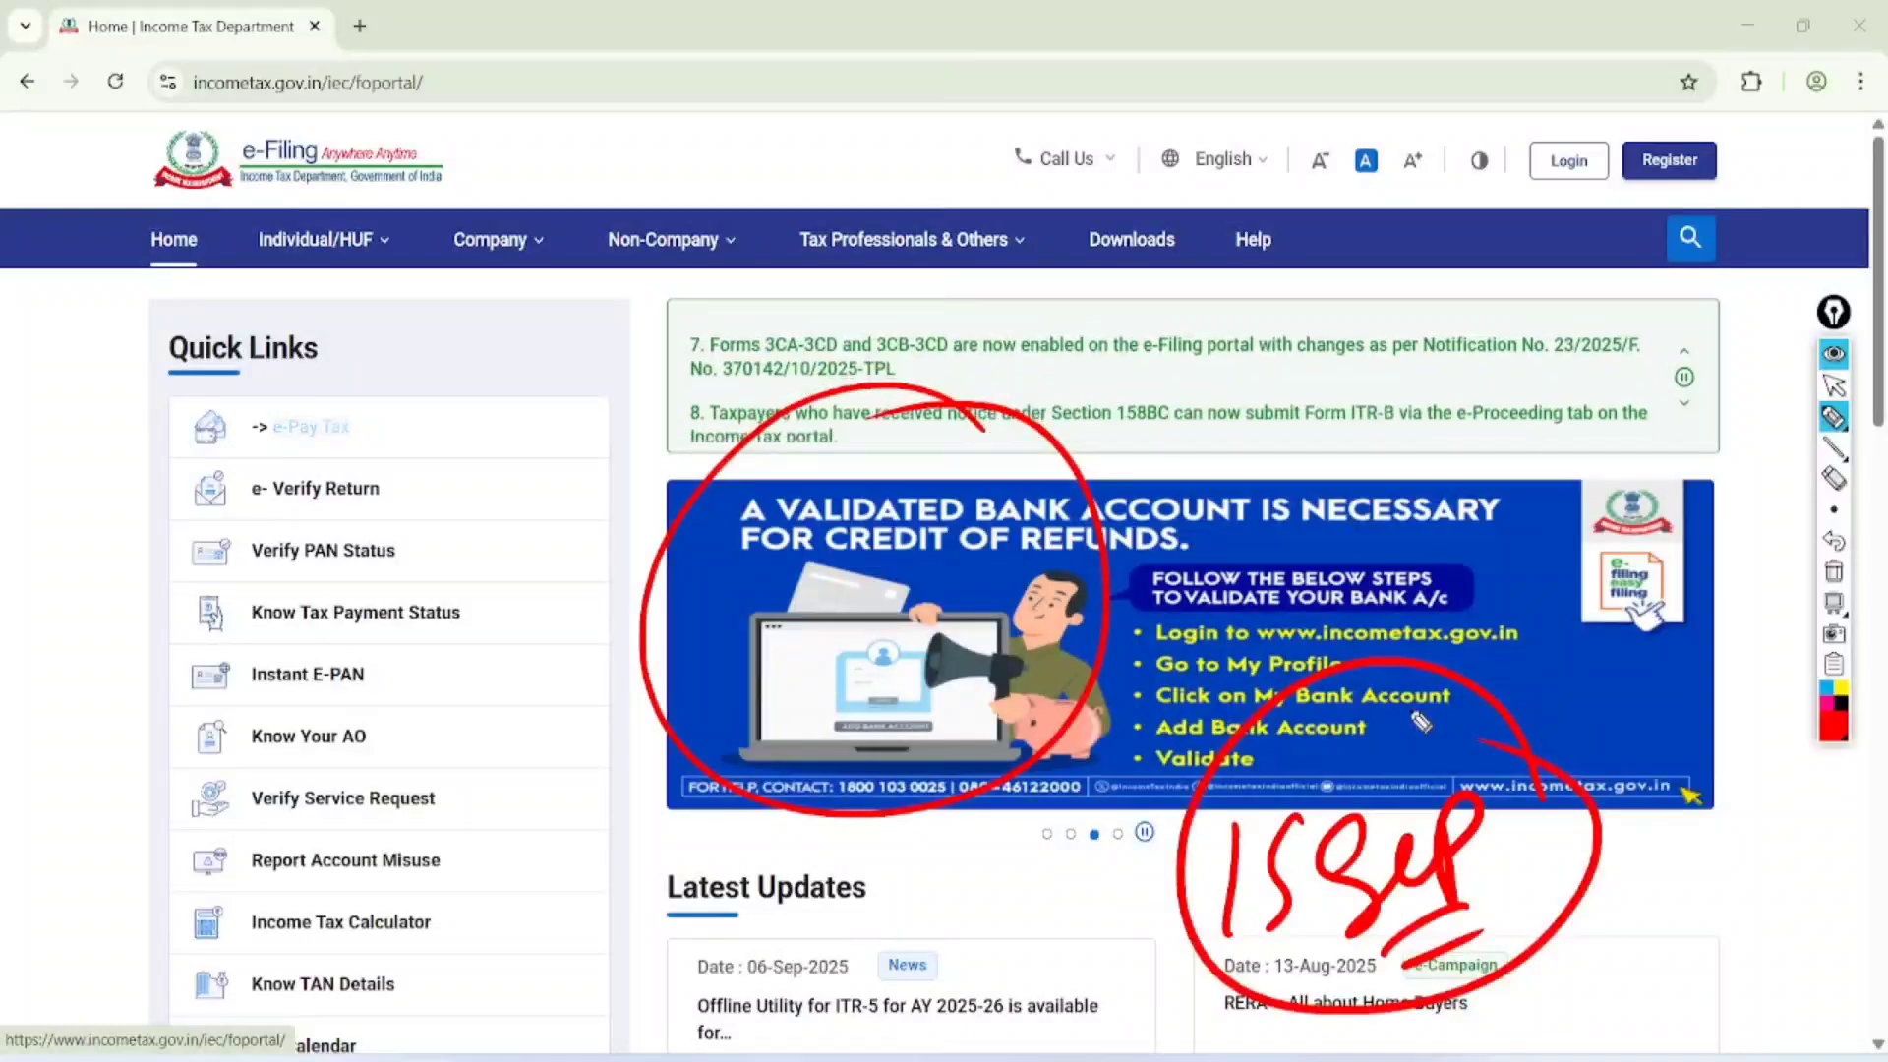
# Handwrite the income notes Salary, Pension, Rent and O/S across the home page header and add a circled "ITR-1"
pyautogui.moveTo(391, 303); pyautogui.dragTo(399, 389)
pyautogui.moveTo(433, 313)
pyautogui.mouseDown()
pyautogui.moveTo(524, 252)
pyautogui.moveTo(590, 290)
pyautogui.mouseUp()
pyautogui.moveTo(448, 442)
pyautogui.mouseDown()
pyautogui.moveTo(492, 345)
pyautogui.moveTo(606, 291)
pyautogui.moveTo(659, 228)
pyautogui.mouseUp()
pyautogui.moveTo(516, 491); pyautogui.dragTo(678, 295)
pyautogui.moveTo(602, 509); pyautogui.dragTo(564, 513)
pyautogui.moveTo(597, 459); pyautogui.dragTo(635, 550)
pyautogui.moveTo(640, 450); pyautogui.dragTo(625, 513)
pyautogui.moveTo(712, 379); pyautogui.dragTo(795, 362)
pyautogui.moveTo(807, 302); pyautogui.dragTo(739, 365)
pyautogui.moveTo(843, 289); pyautogui.dragTo(882, 342)
pyautogui.moveTo(852, 265)
pyautogui.mouseDown()
pyautogui.moveTo(874, 299)
pyautogui.moveTo(910, 241)
pyautogui.mouseUp()
pyautogui.moveTo(929, 275); pyautogui.dragTo(989, 221)
pyautogui.moveTo(994, 286); pyautogui.dragTo(1012, 177)
pyautogui.moveTo(1022, 187); pyautogui.dragTo(1013, 286)
pyautogui.moveTo(1091, 295); pyautogui.dragTo(1072, 393)
pyautogui.moveTo(1102, 339); pyautogui.dragTo(1138, 308)
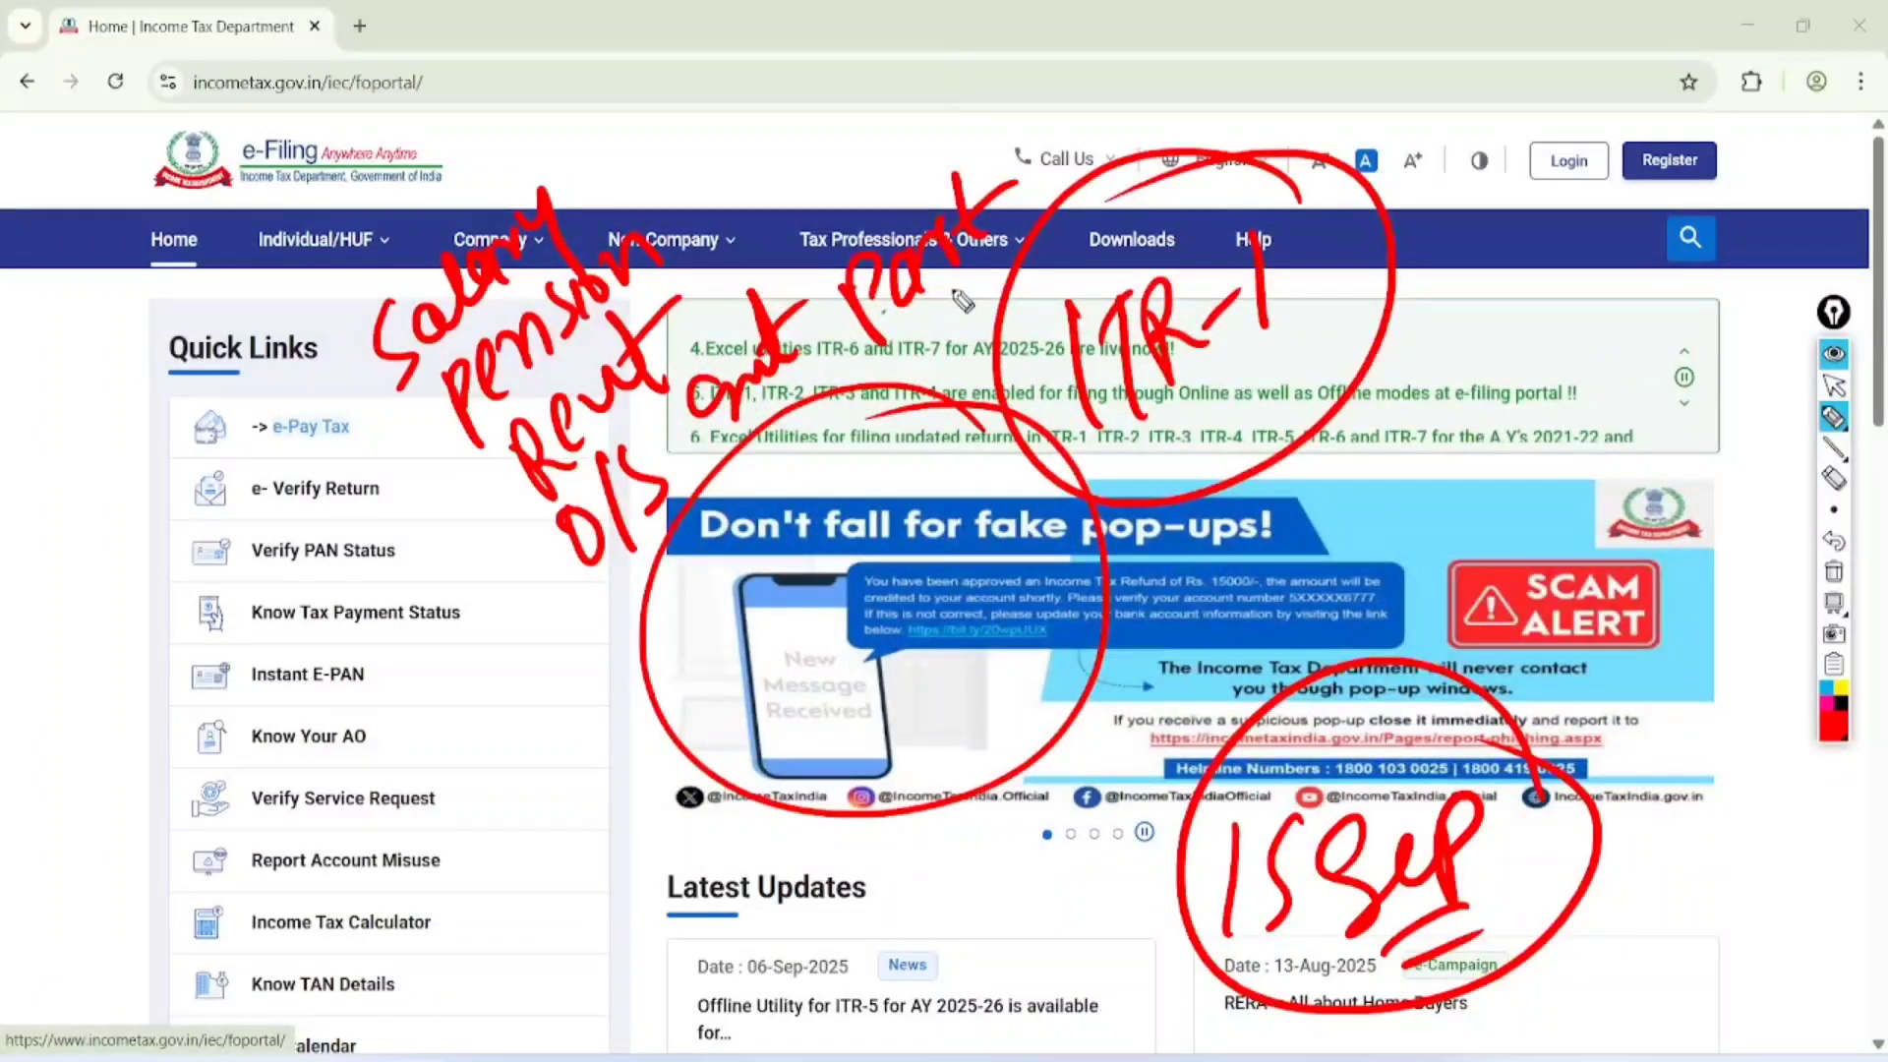
pyautogui.moveTo(1761, 73); pyautogui.dragTo(1780, 137)
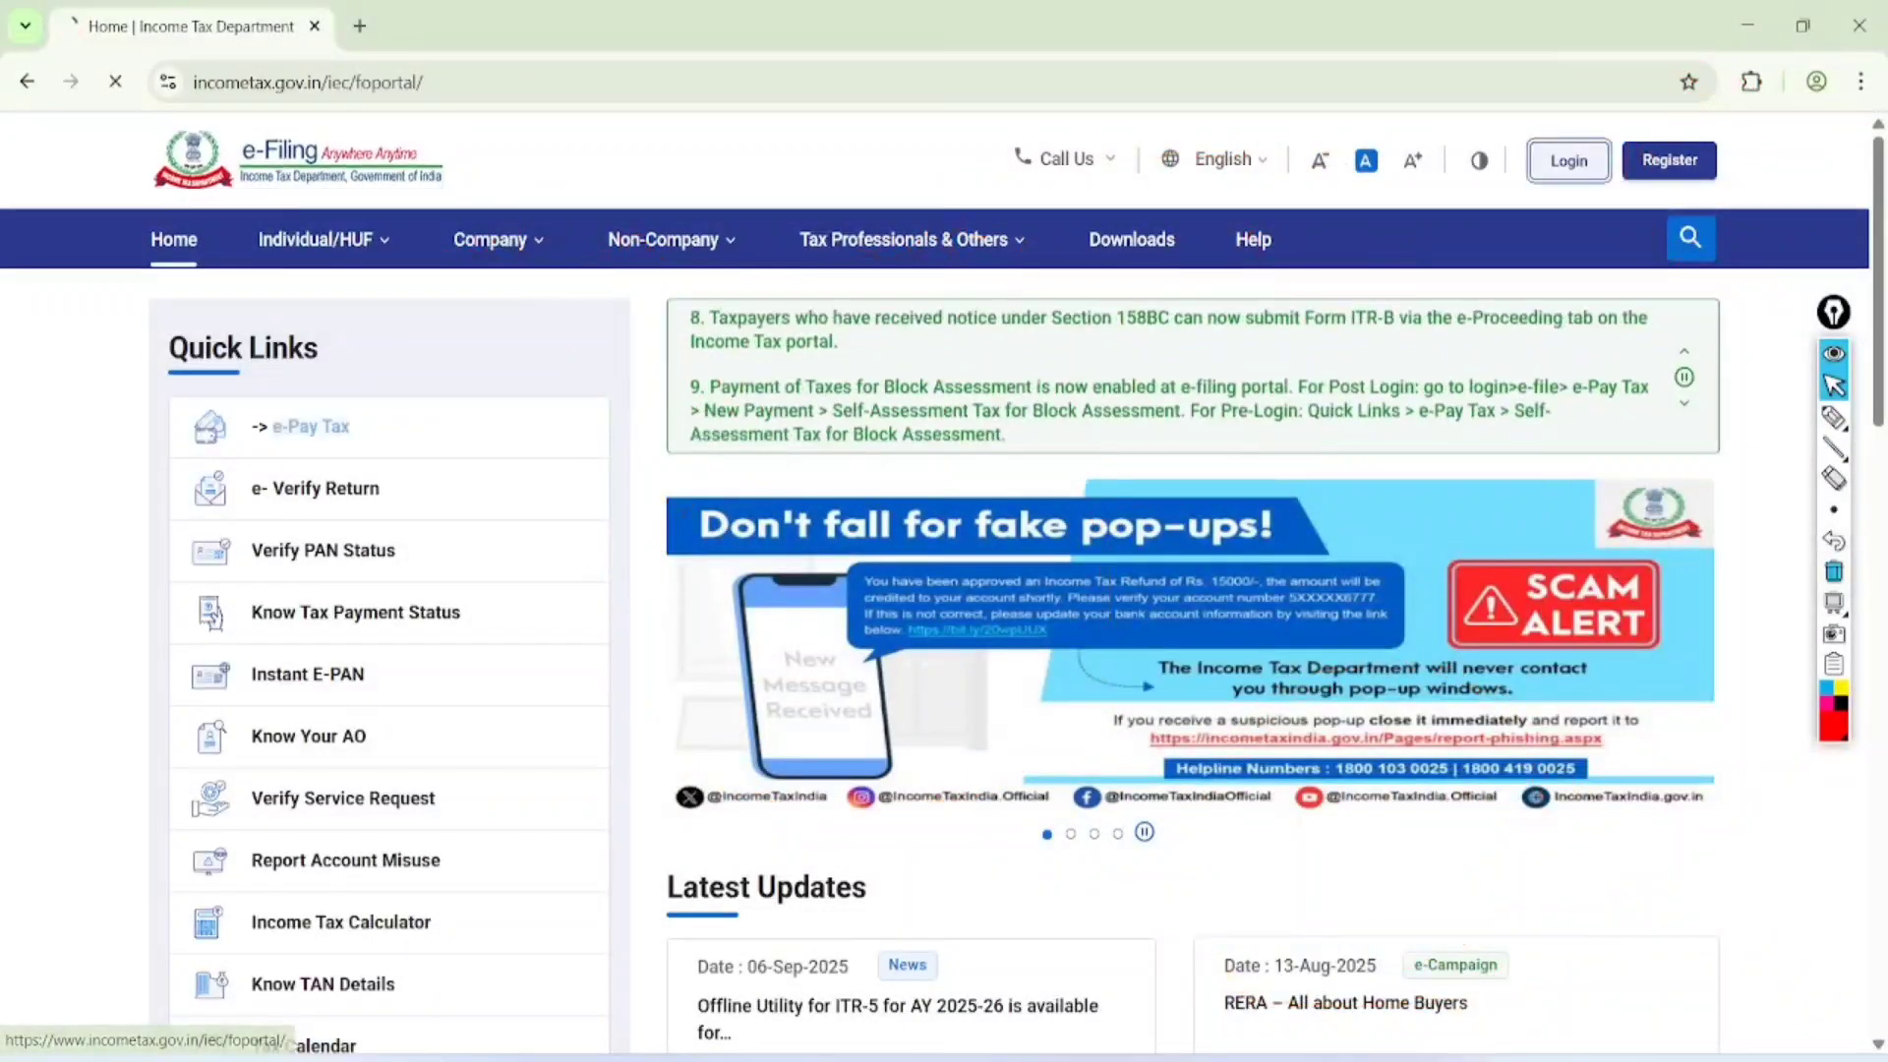
# Open the e-Filing login page and mark the PAN and Aadhaar options of the user ID field with the red pen
pyautogui.click(1569, 161)
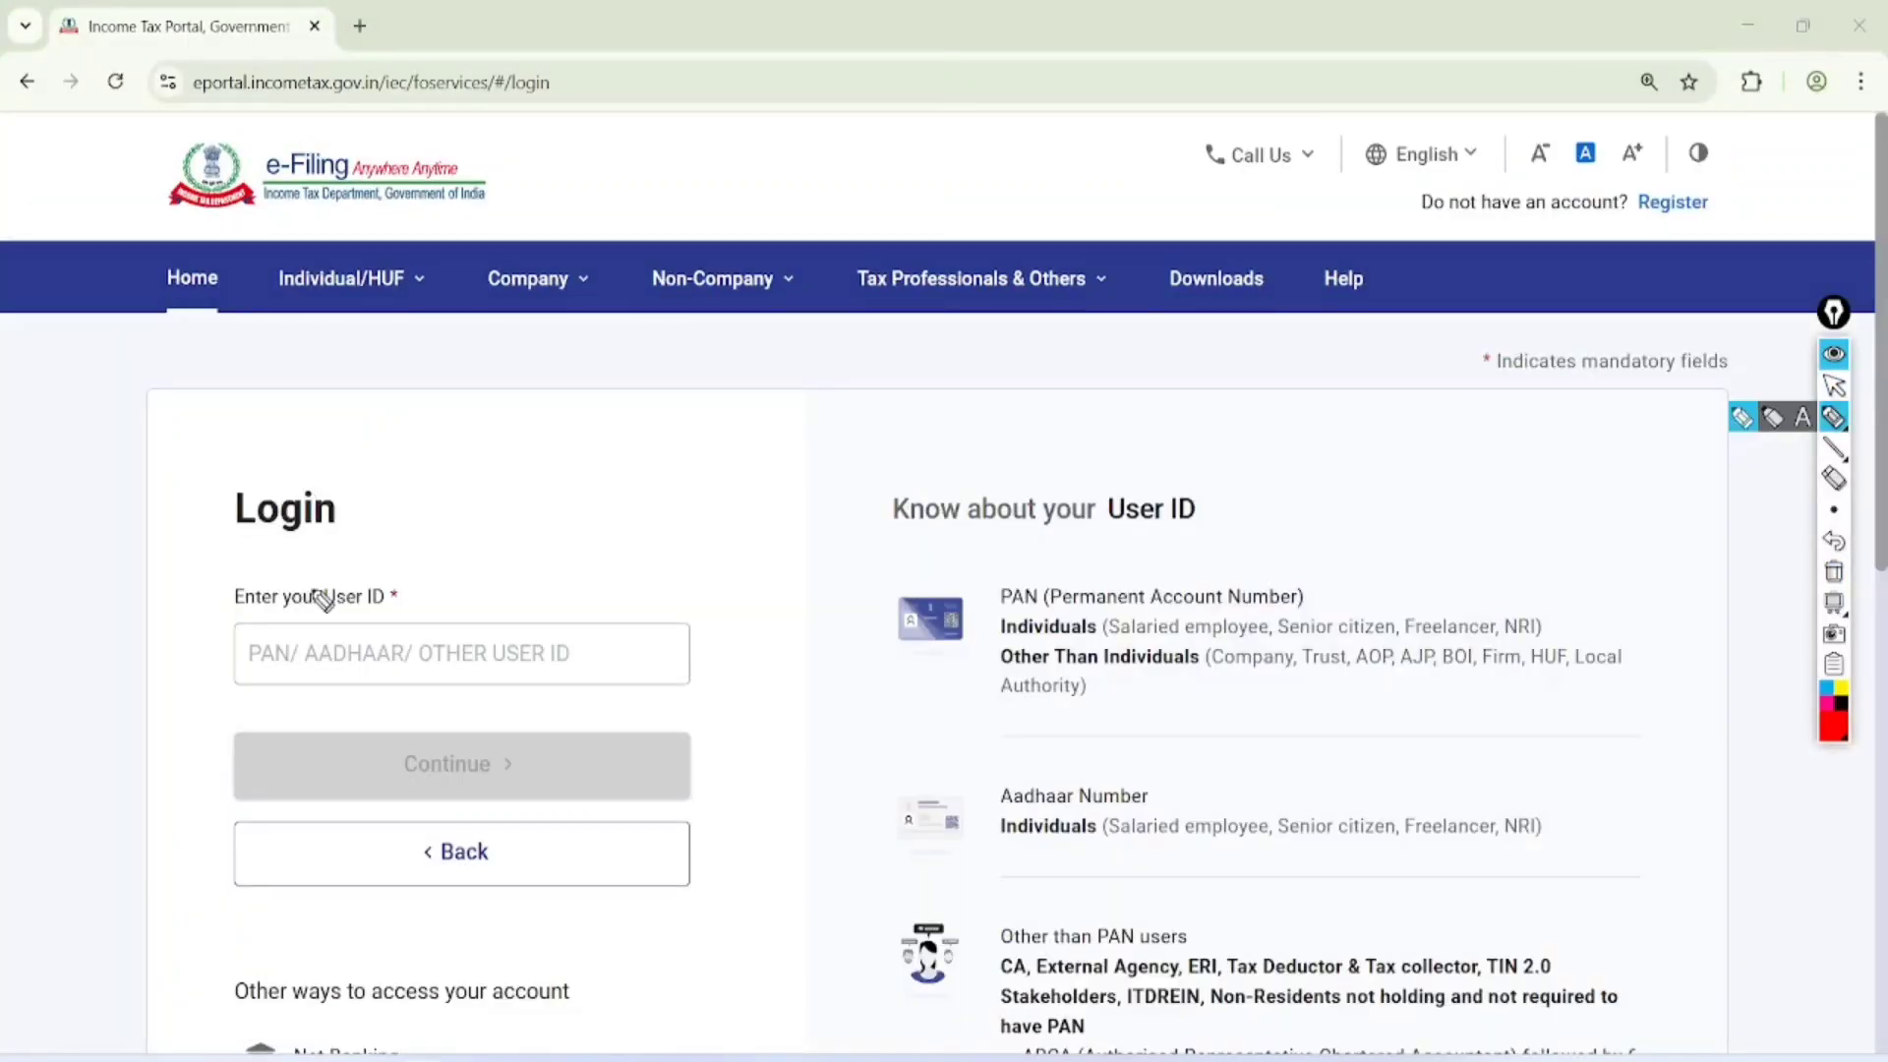
pyautogui.moveTo(322, 600)
pyautogui.mouseDown()
pyautogui.moveTo(232, 660)
pyautogui.moveTo(312, 592)
pyautogui.mouseUp()
pyautogui.moveTo(430, 592)
pyautogui.mouseDown()
pyautogui.moveTo(345, 671)
pyautogui.moveTo(428, 590)
pyautogui.mouseUp()
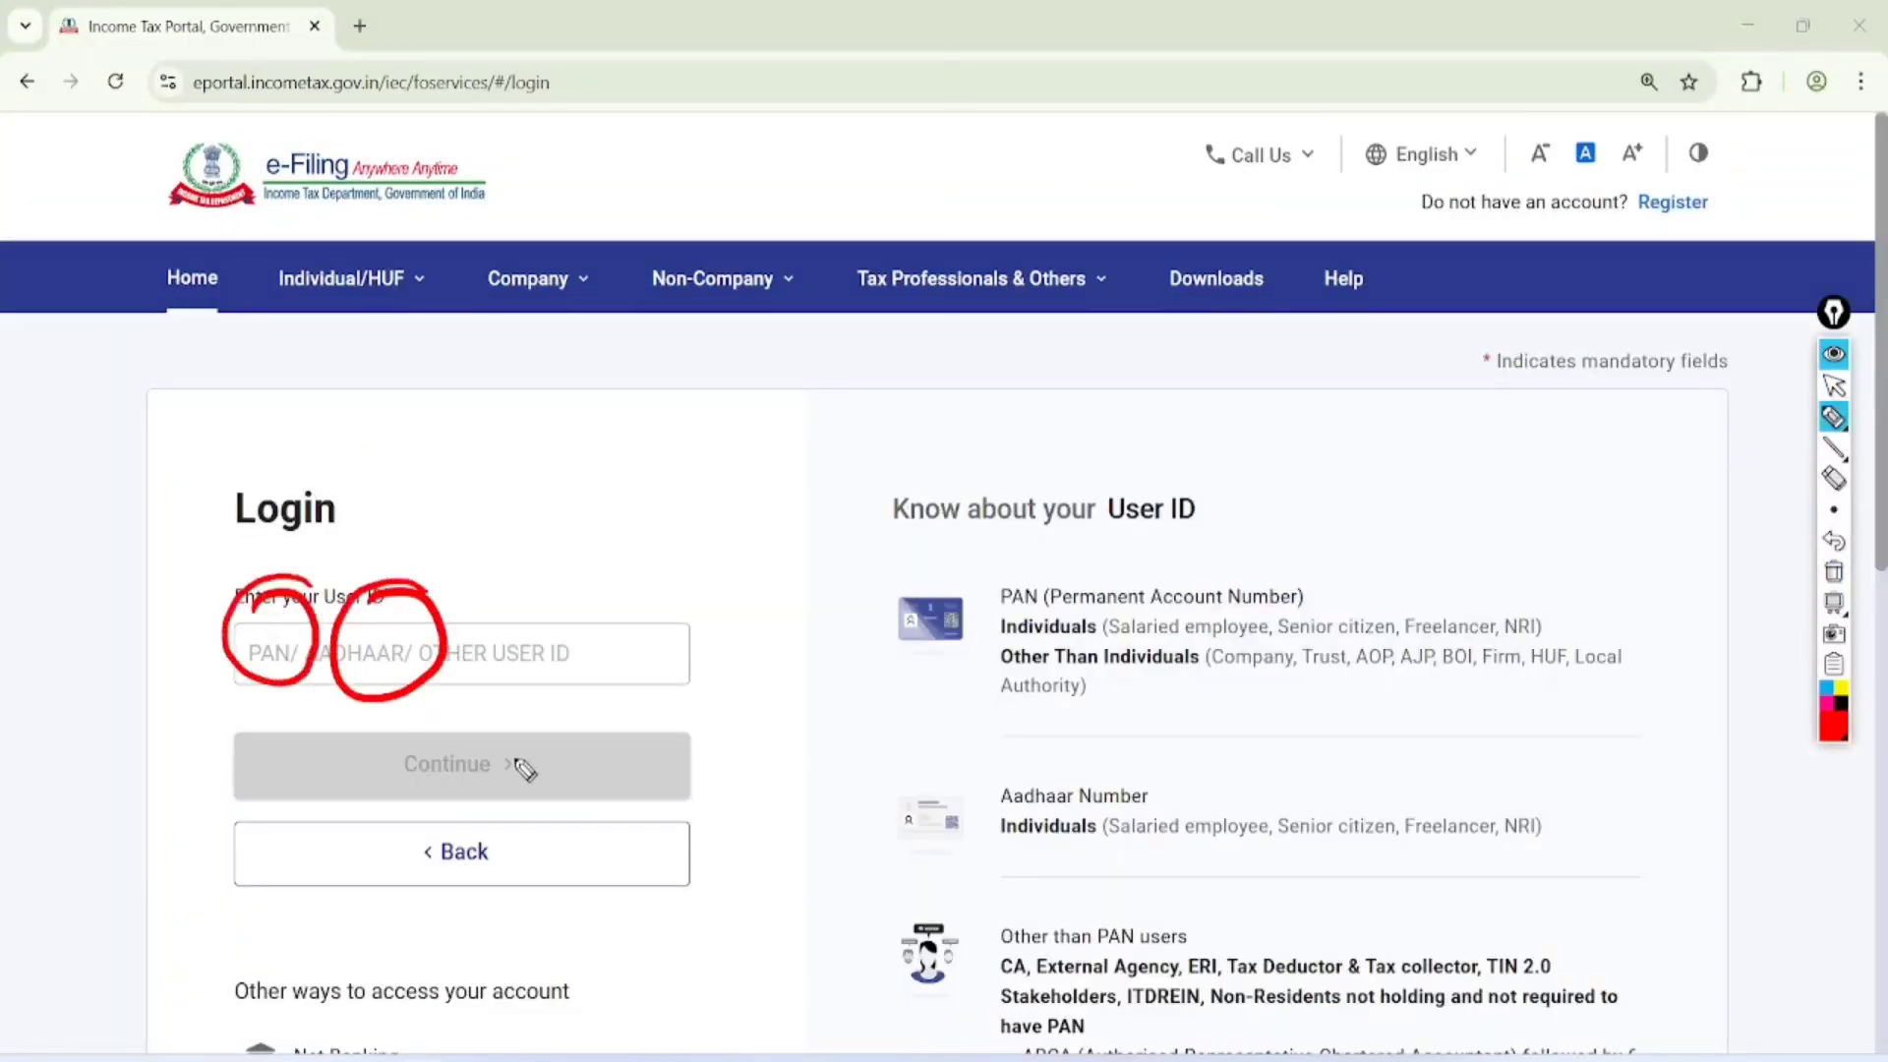
pyautogui.moveTo(512, 755)
pyautogui.mouseDown()
pyautogui.moveTo(519, 782)
pyautogui.moveTo(671, 707)
pyautogui.mouseUp()
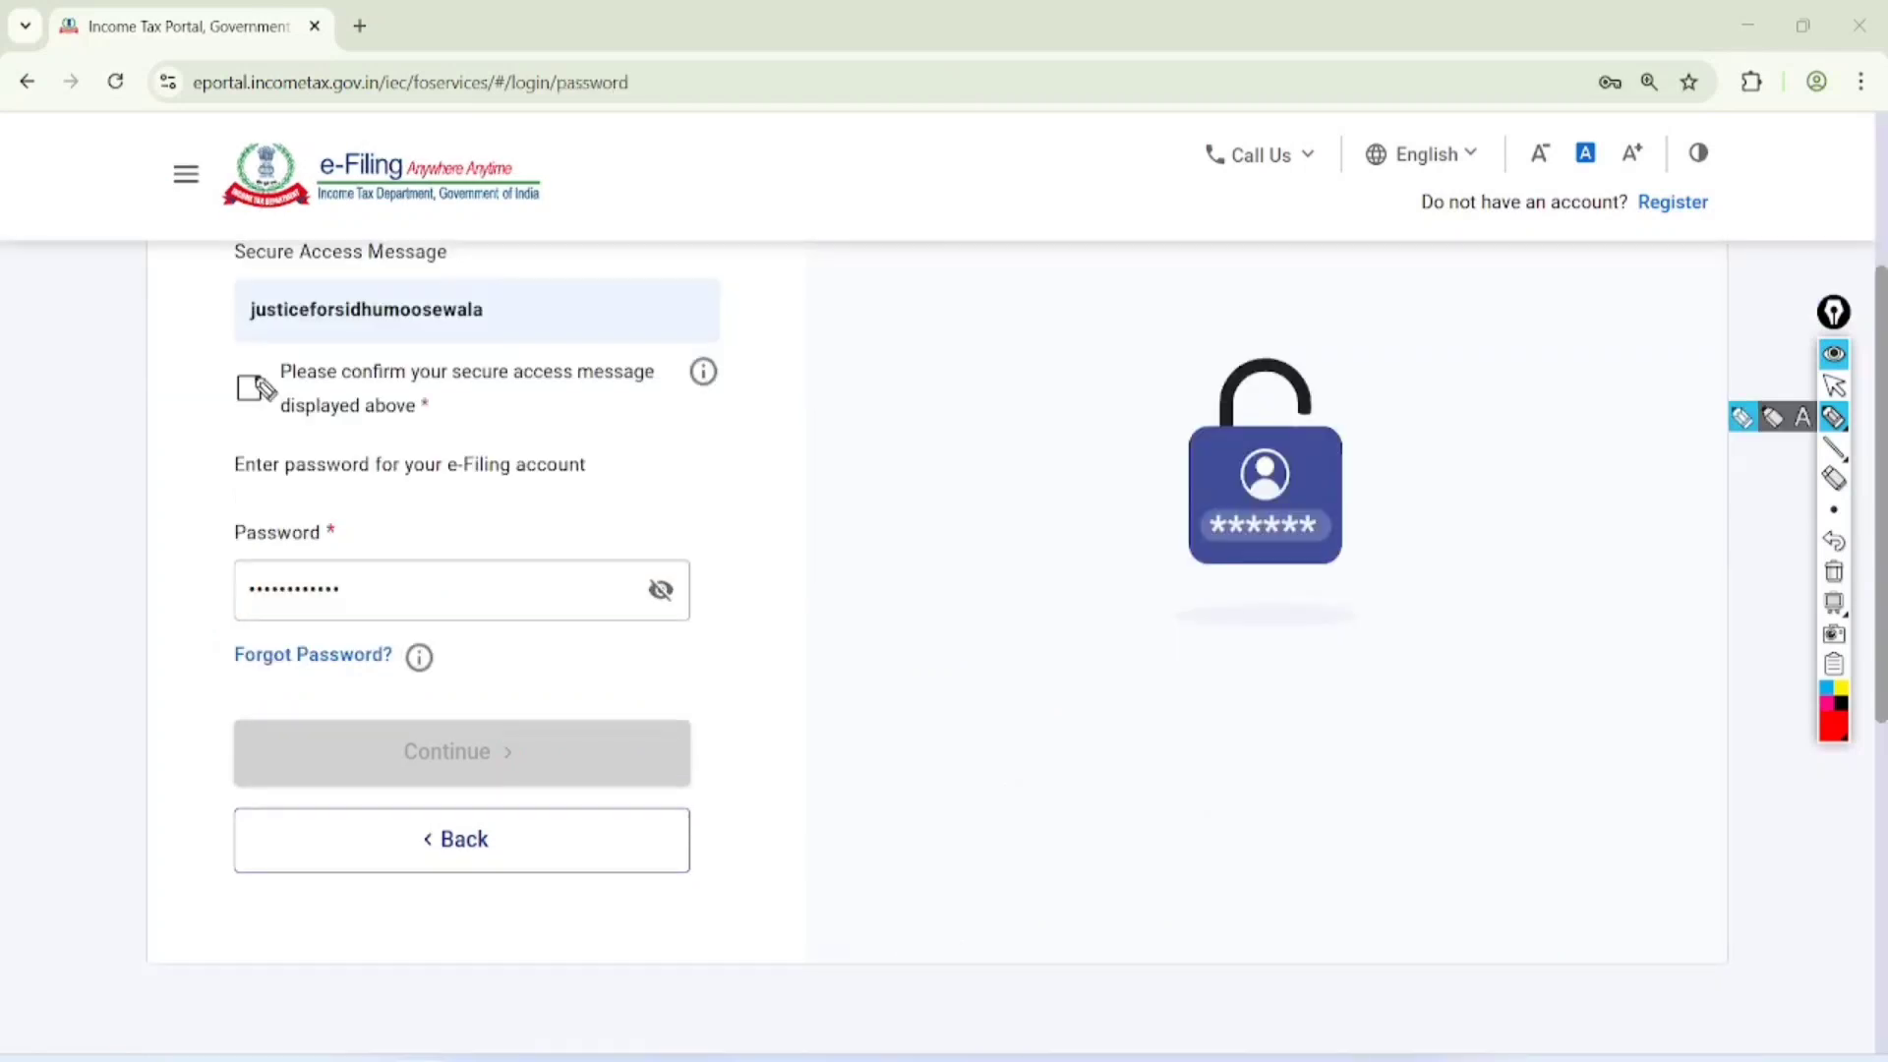
# Mark the secure access message checkbox, the Password field and the Forgot Password link with the red pen
pyautogui.moveTo(247, 376)
pyautogui.mouseDown()
pyautogui.moveTo(330, 352)
pyautogui.moveTo(389, 278)
pyautogui.mouseUp()
pyautogui.moveTo(362, 477)
pyautogui.mouseDown()
pyautogui.moveTo(262, 470)
pyautogui.moveTo(396, 468)
pyautogui.moveTo(266, 477)
pyautogui.mouseUp()
pyautogui.moveTo(433, 612)
pyautogui.mouseDown()
pyautogui.moveTo(371, 610)
pyautogui.moveTo(443, 646)
pyautogui.moveTo(437, 605)
pyautogui.mouseUp()
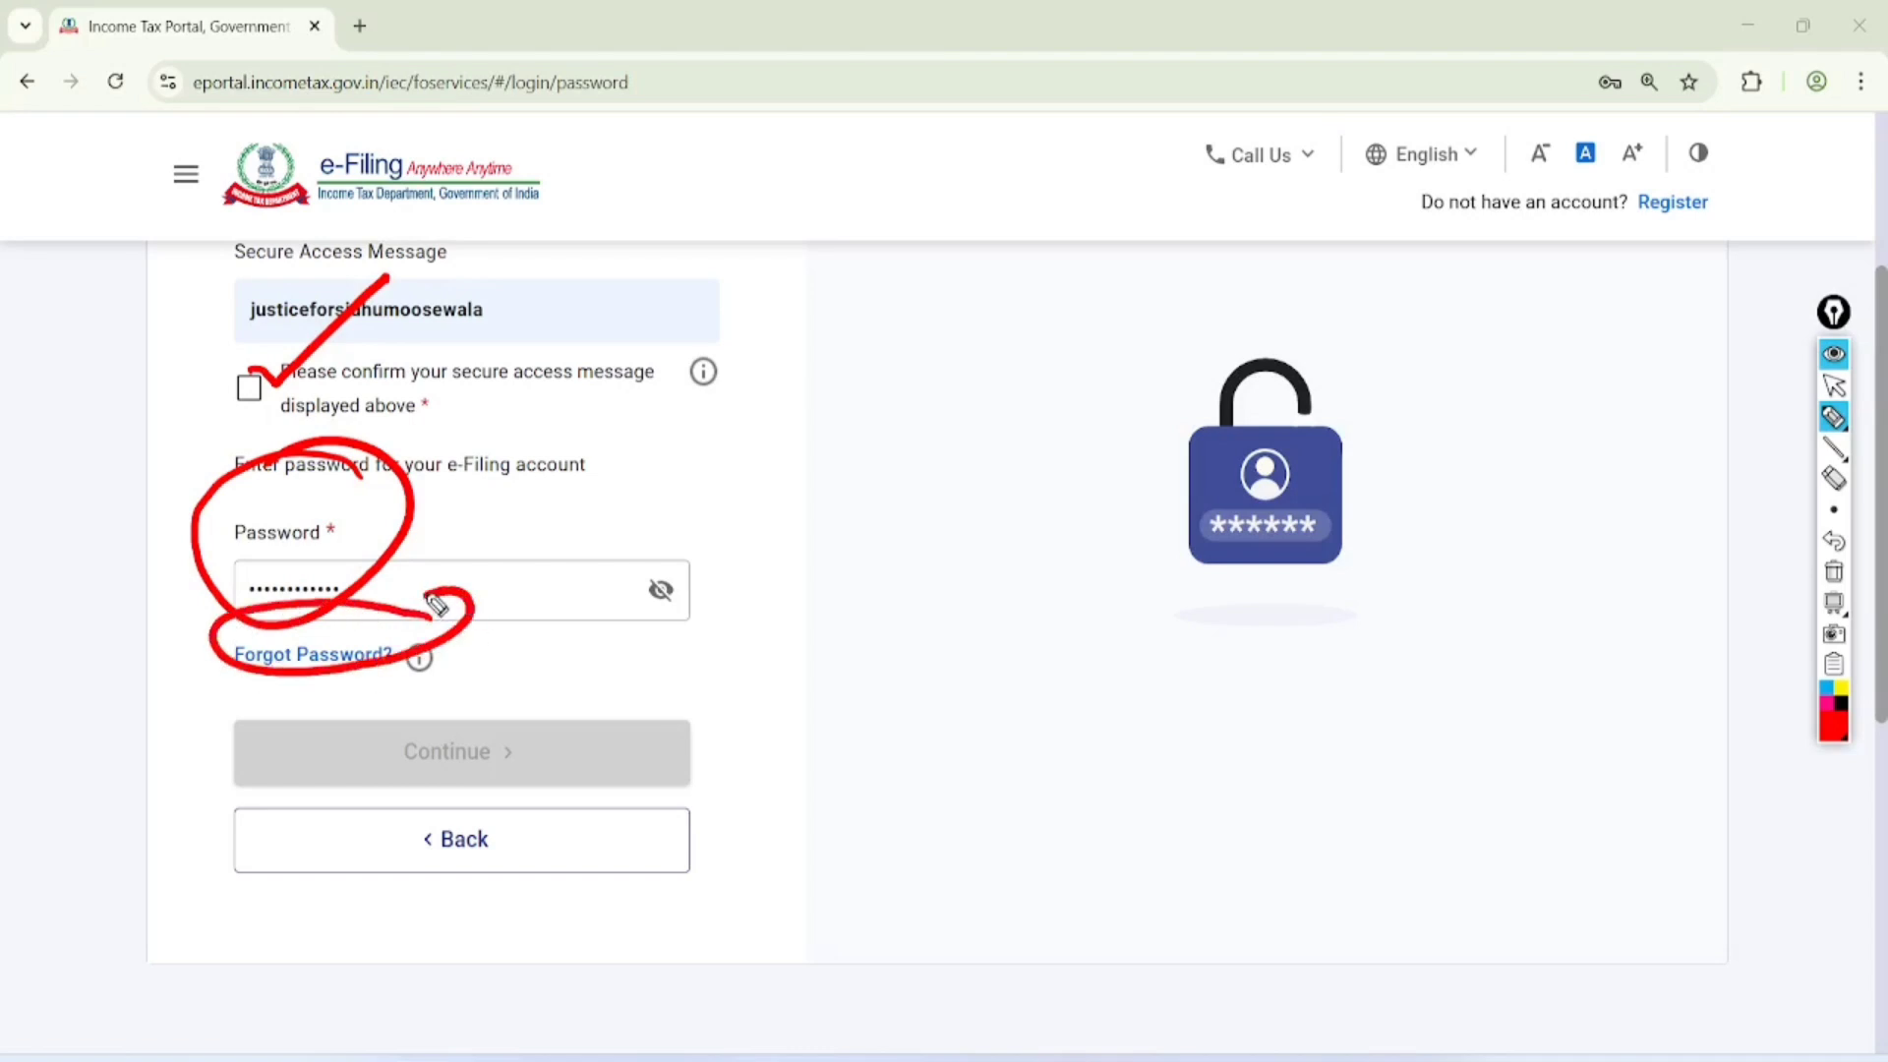
pyautogui.moveTo(532, 688)
pyautogui.mouseDown()
pyautogui.moveTo(371, 741)
pyautogui.moveTo(451, 702)
pyautogui.mouseUp()
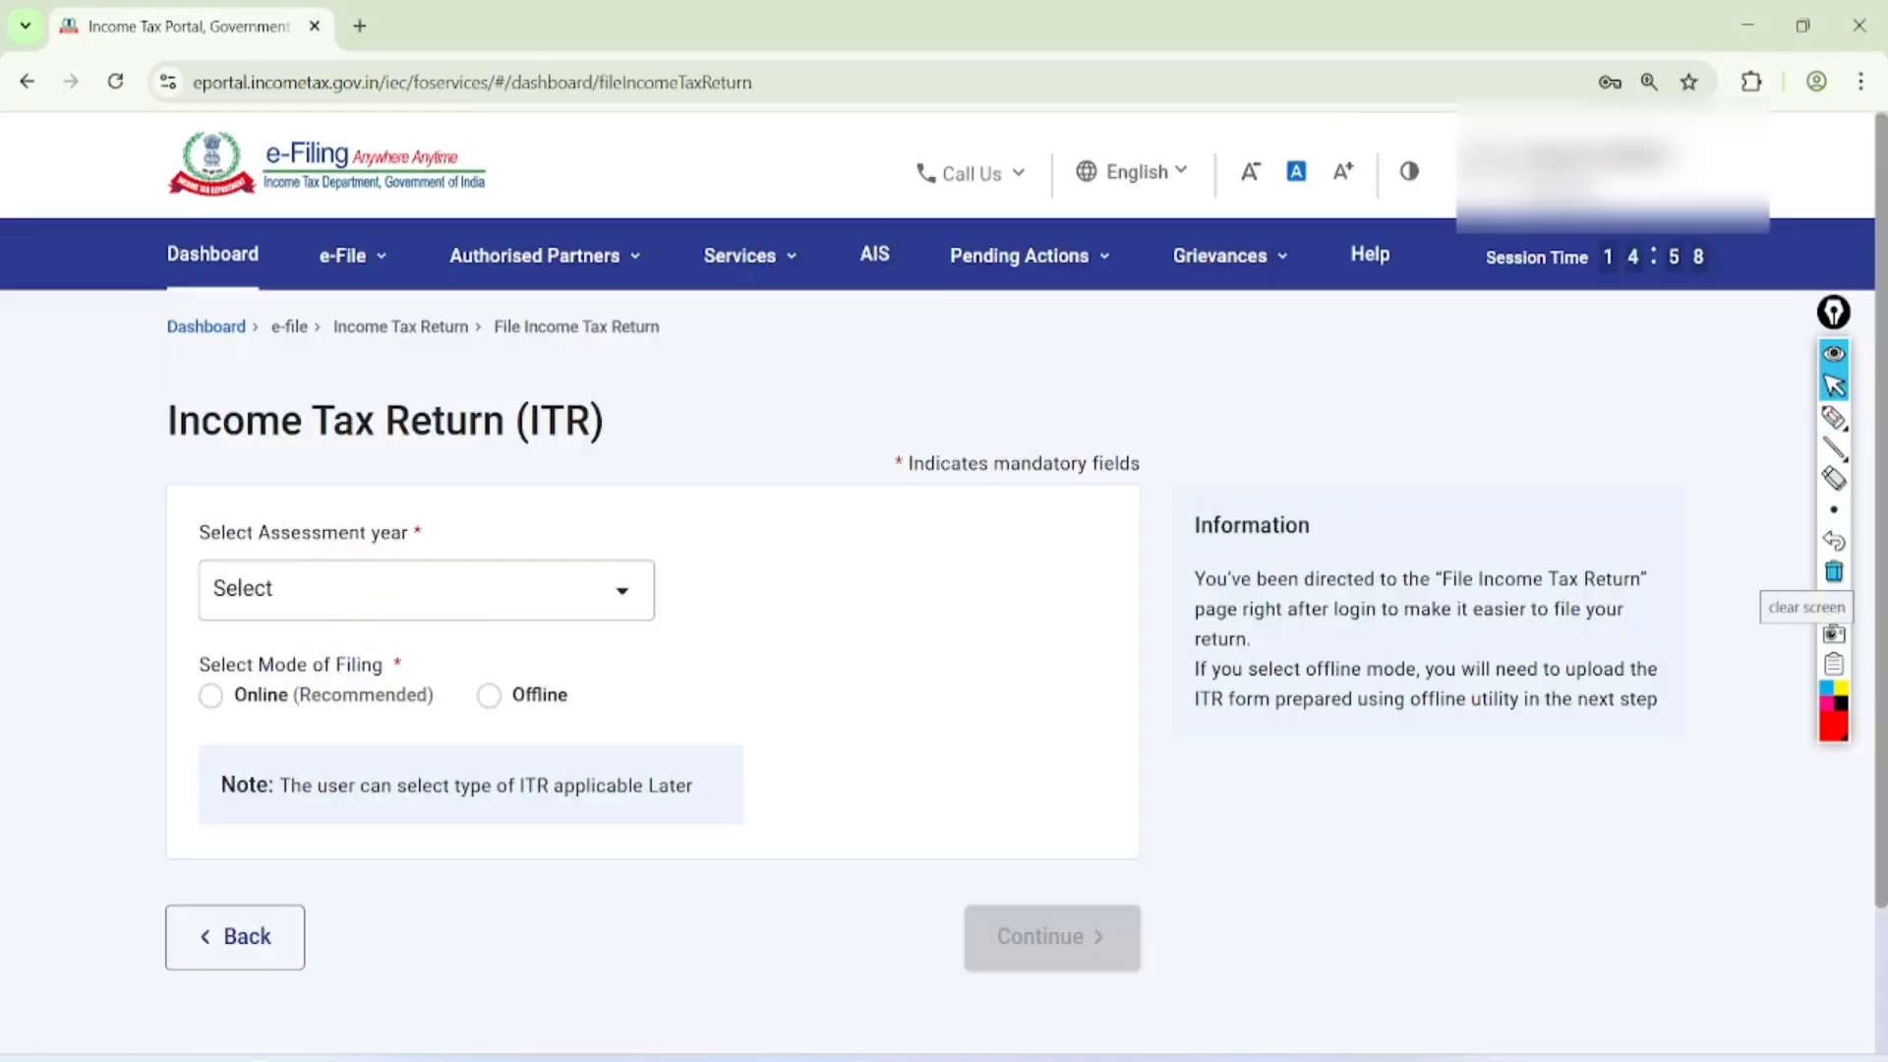
# Handwrite AIS, TIS and 26AS on the Income Tax Return page, circle the AIS link and clear the drawing
pyautogui.moveTo(733, 439)
pyautogui.mouseDown()
pyautogui.moveTo(706, 460)
pyautogui.moveTo(777, 393)
pyautogui.moveTo(771, 452)
pyautogui.moveTo(839, 557)
pyautogui.moveTo(904, 565)
pyautogui.moveTo(898, 535)
pyautogui.moveTo(935, 577)
pyautogui.moveTo(895, 637)
pyautogui.mouseUp()
pyautogui.moveTo(885, 304)
pyautogui.mouseDown()
pyautogui.moveTo(831, 305)
pyautogui.moveTo(831, 271)
pyautogui.mouseUp()
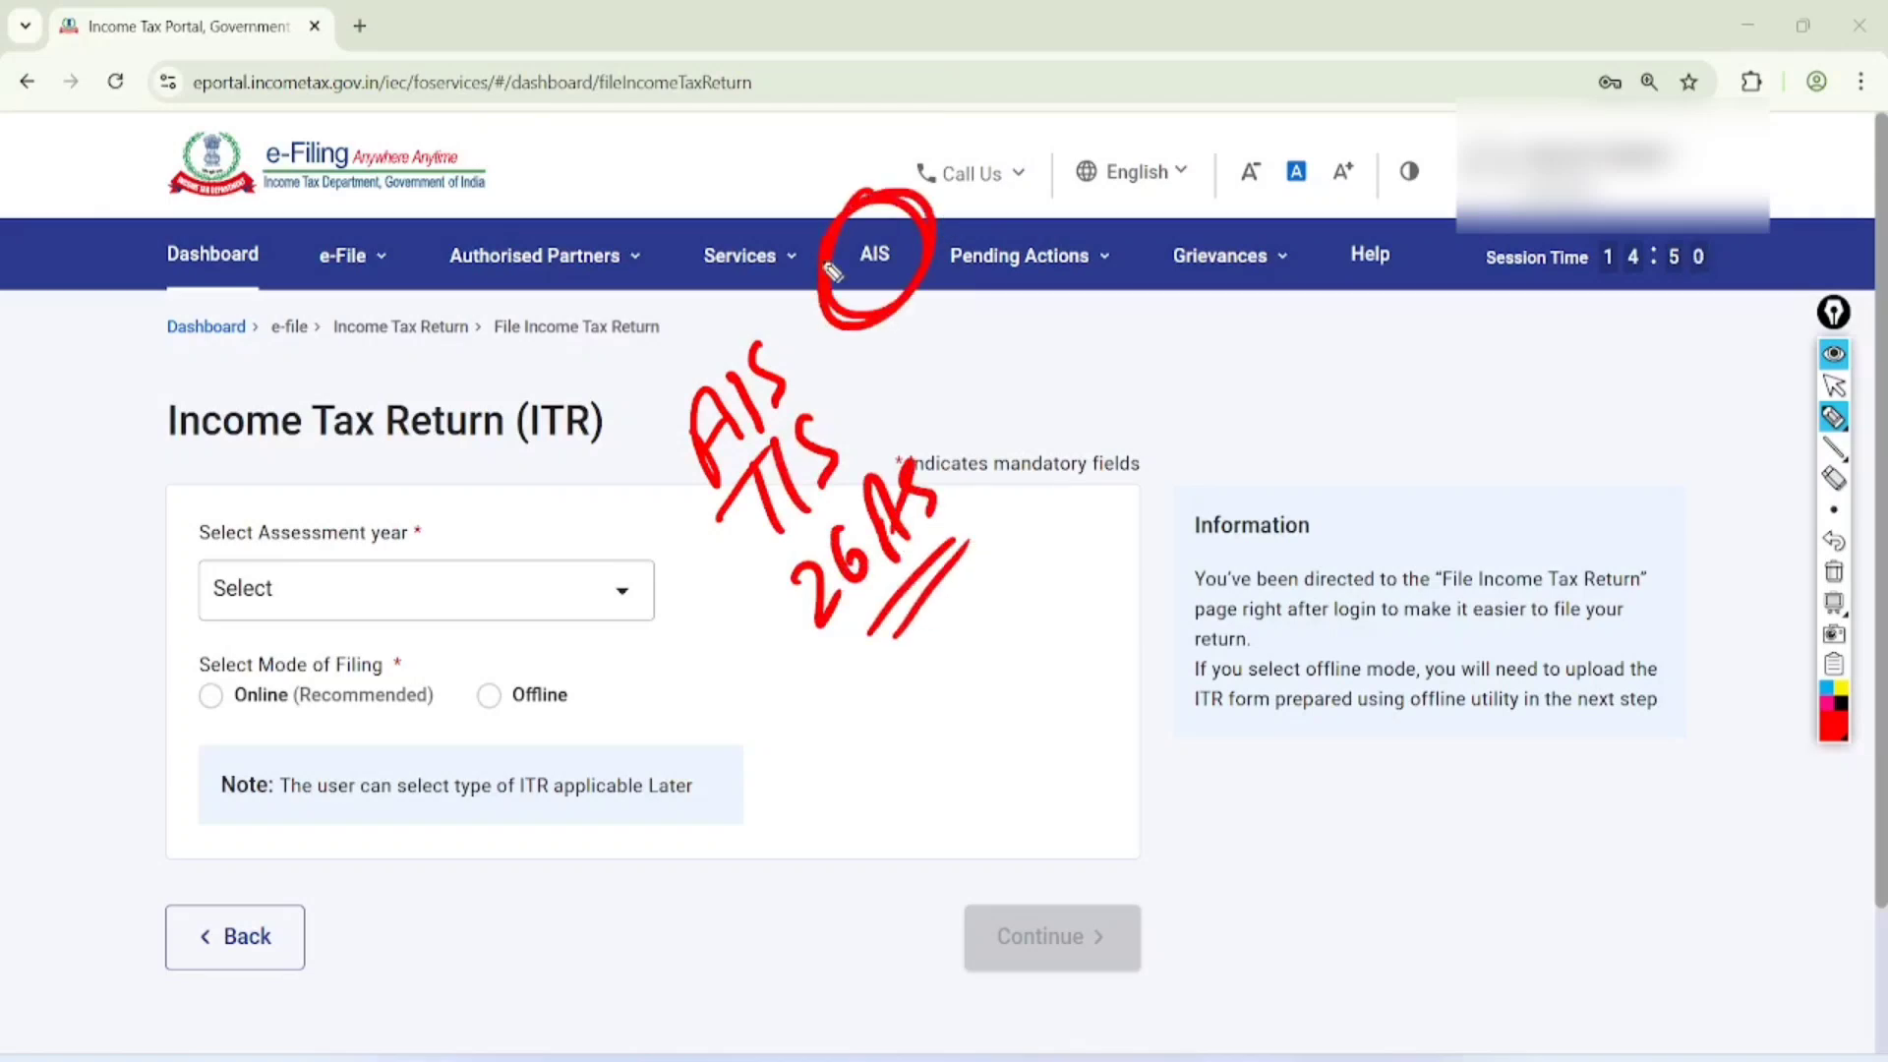
pyautogui.click(1832, 384)
pyautogui.click(1834, 571)
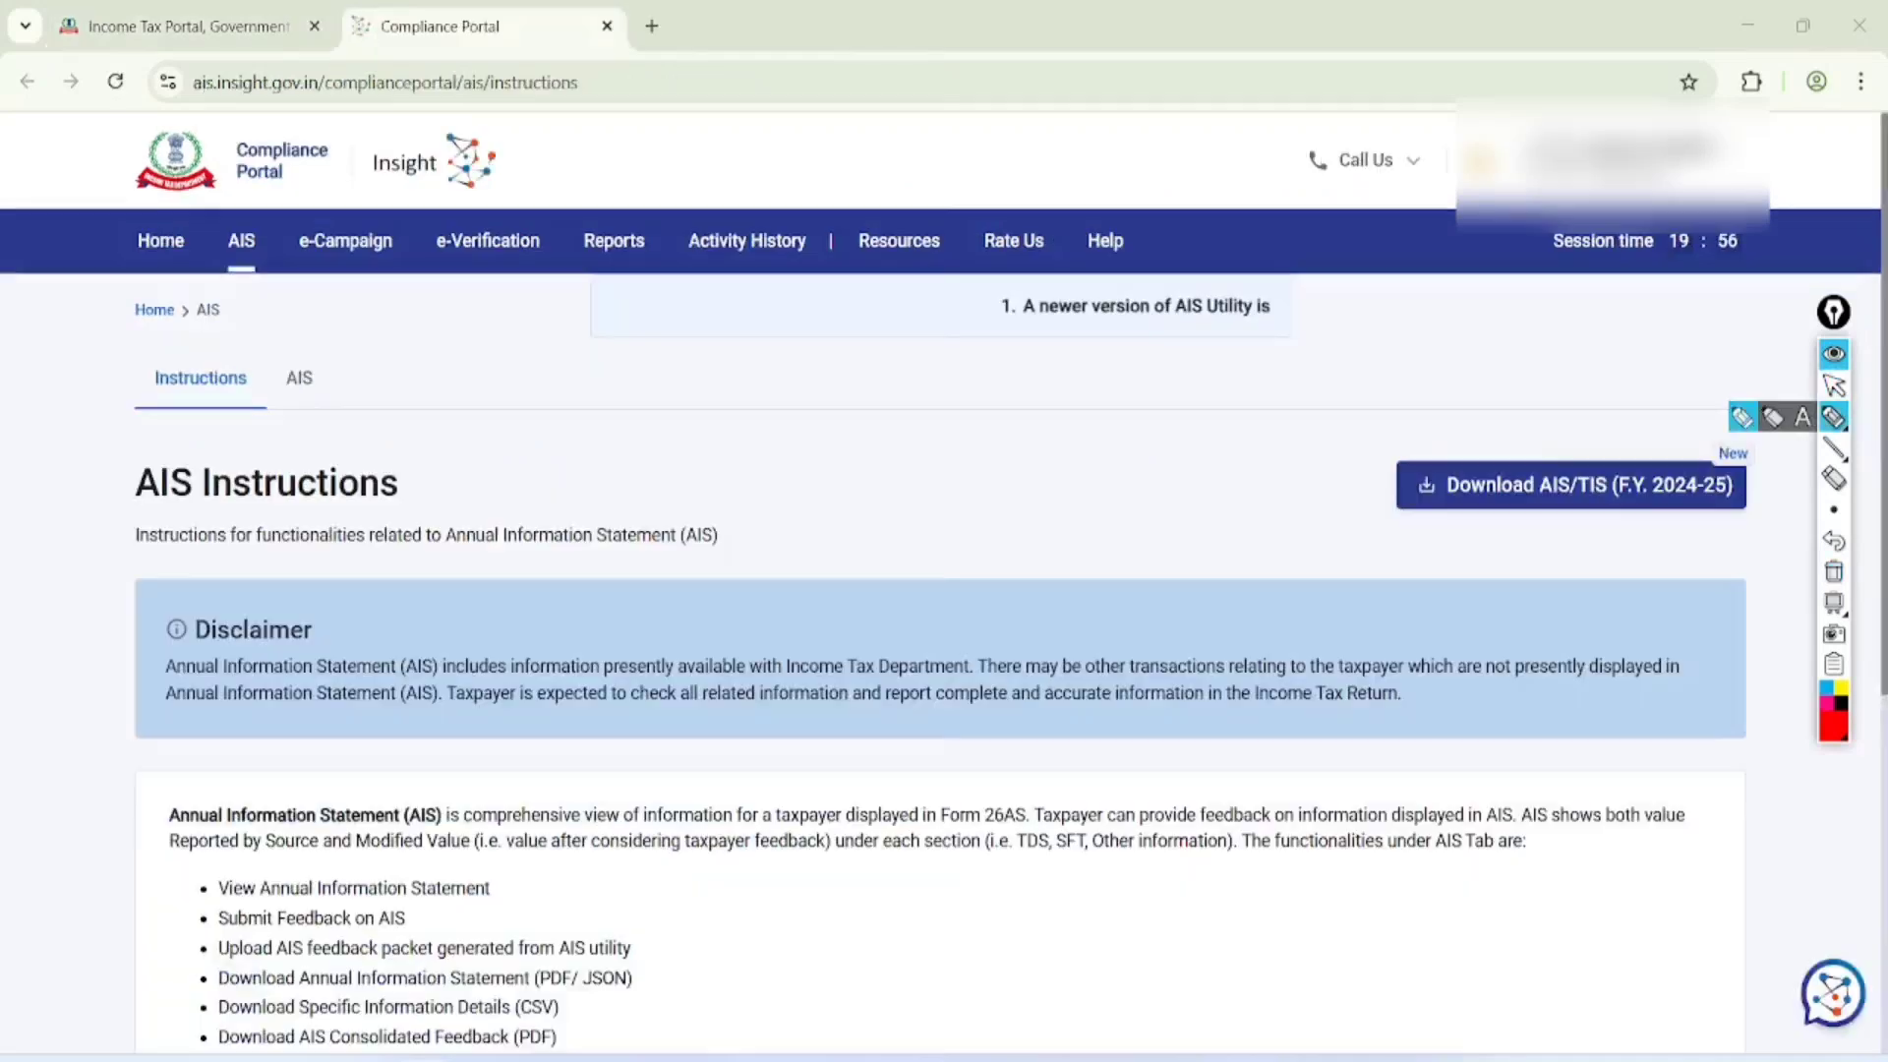
# Circle the AIS section on the Compliance Portal, clear the mark and open that section
pyautogui.moveTo(293, 306); pyautogui.dragTo(247, 352)
pyautogui.click(1833, 385)
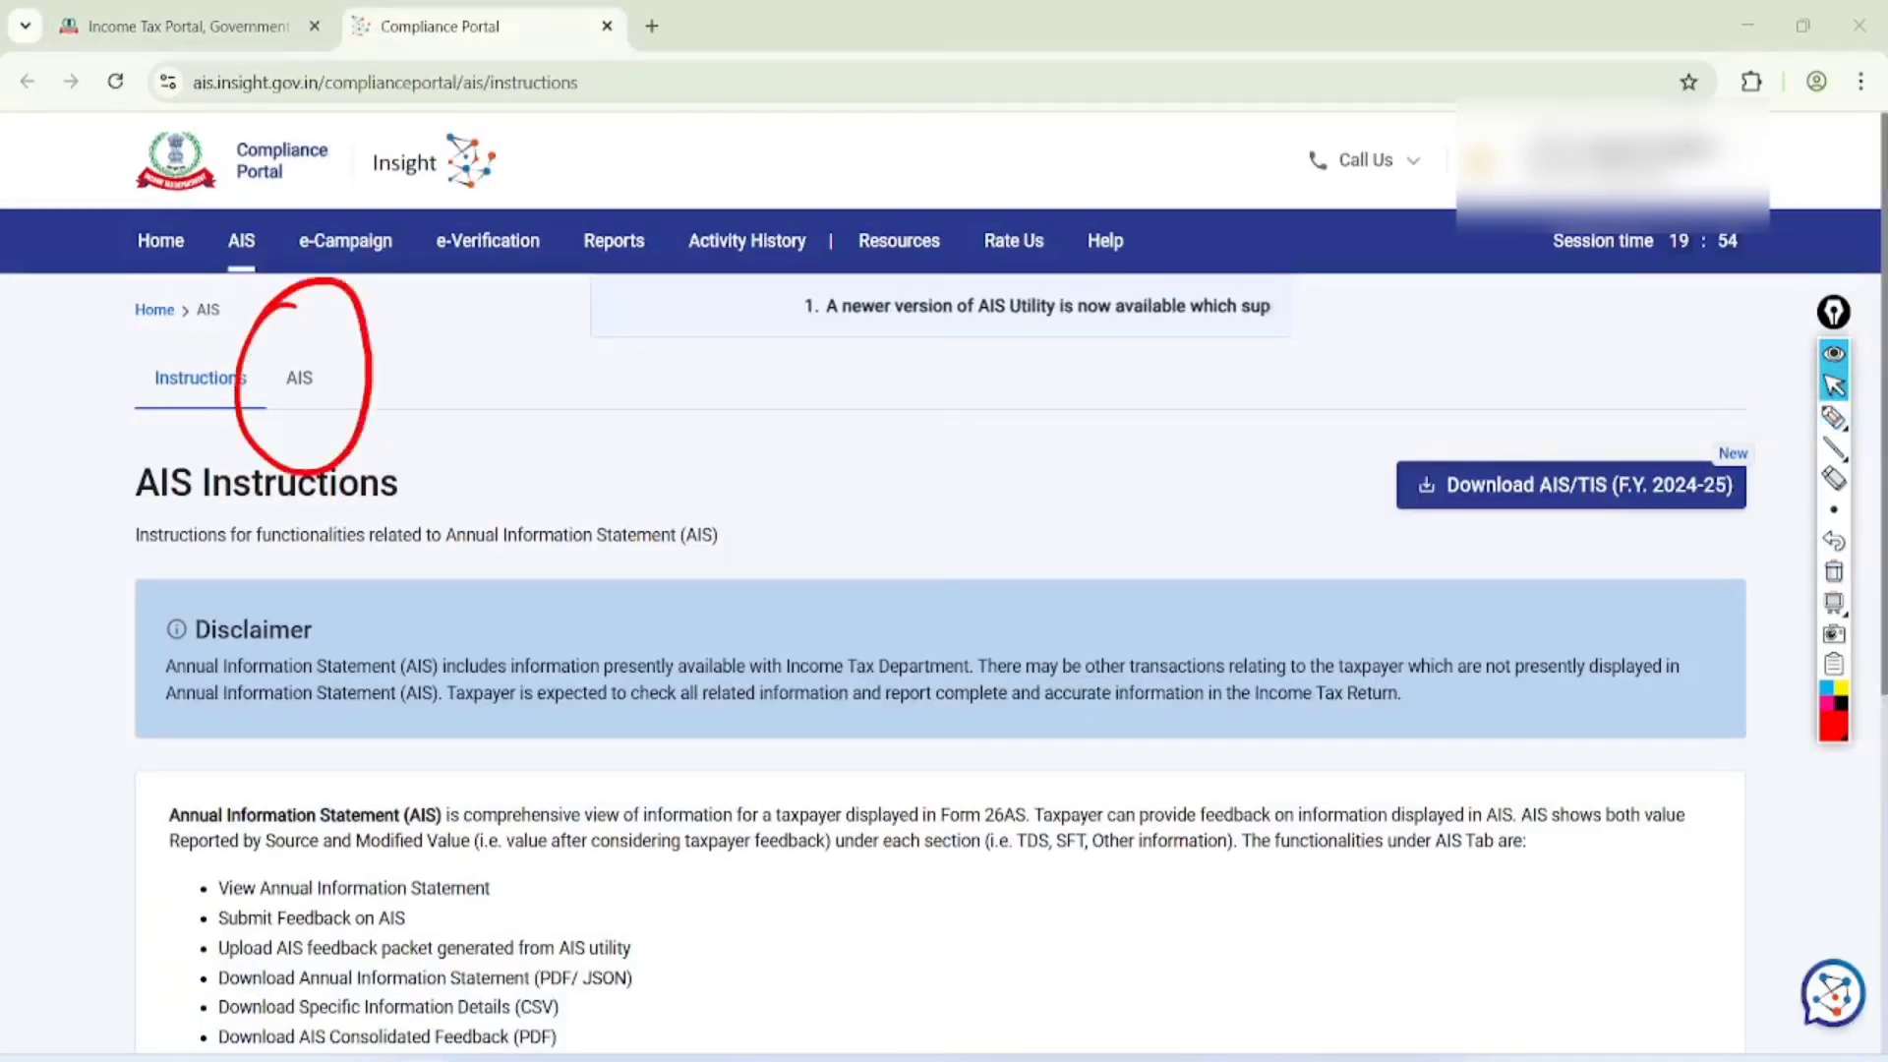
pyautogui.click(1834, 571)
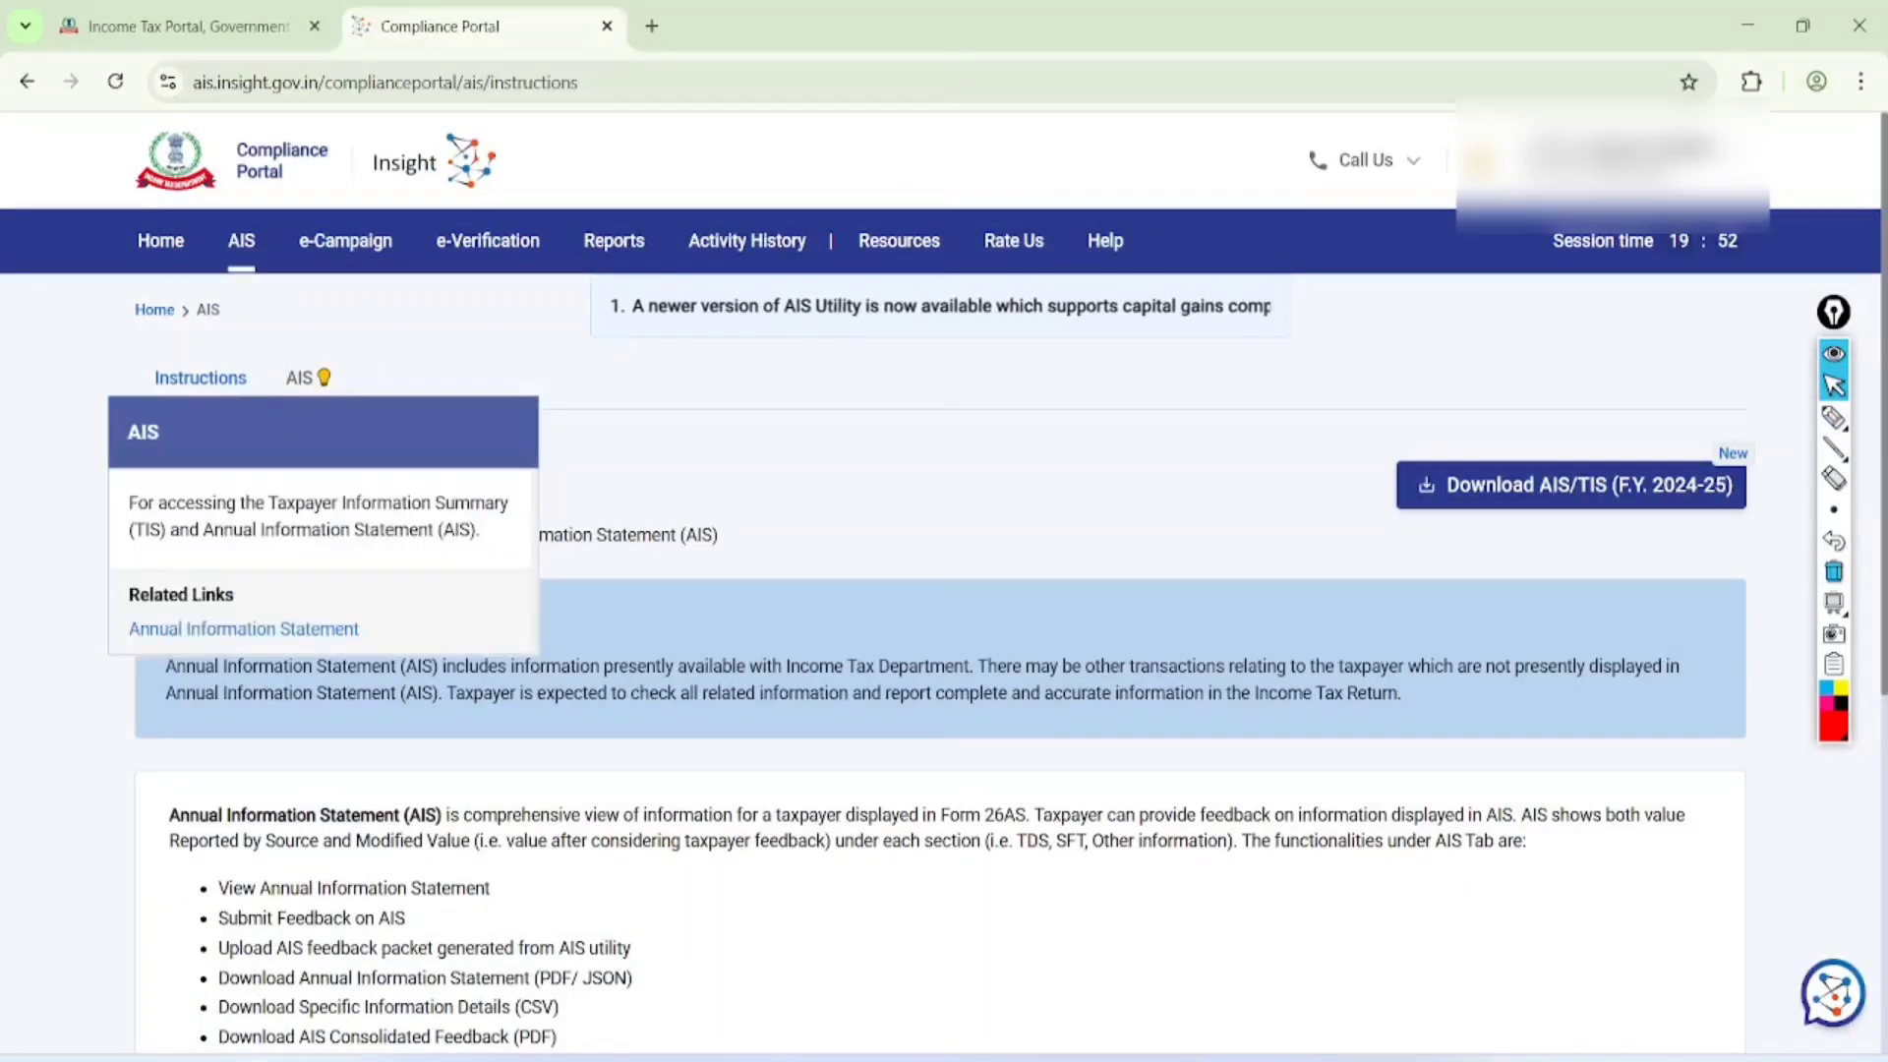
pyautogui.click(299, 378)
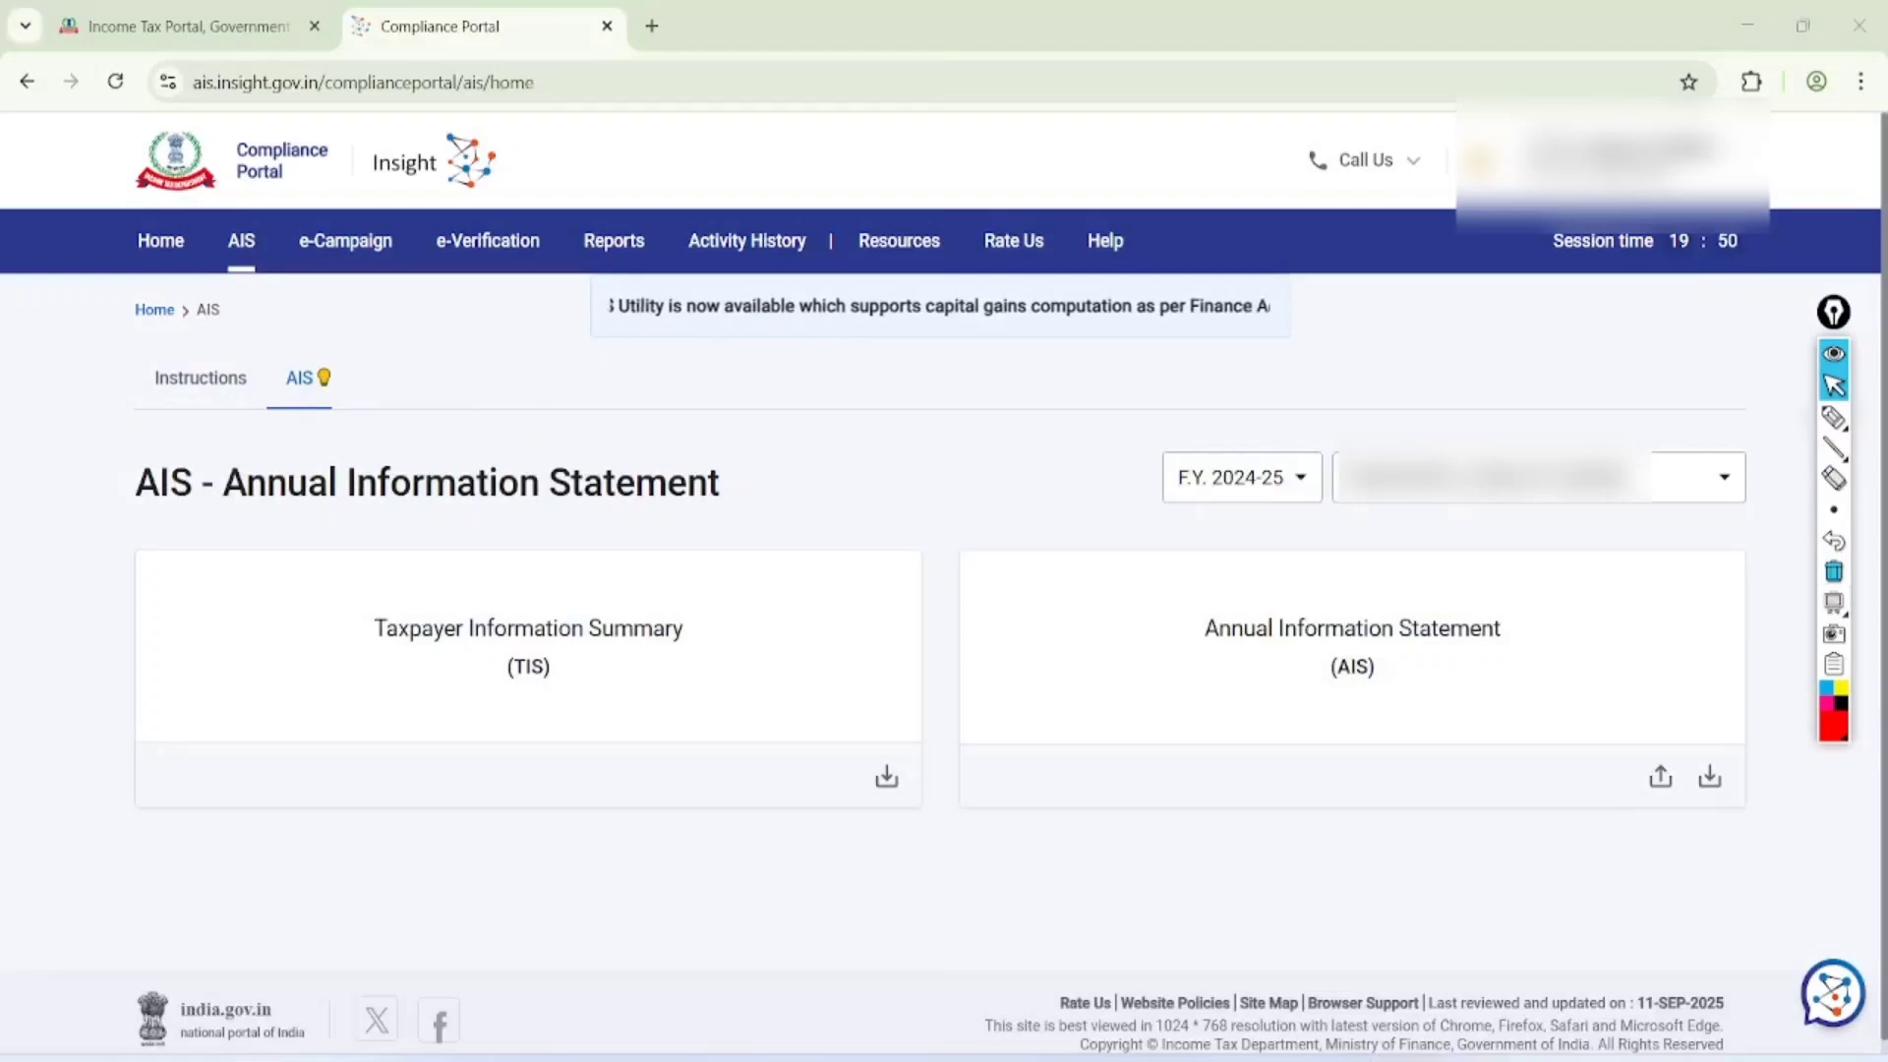
# Circle the F.Y. 2024-25 selector and the TIS tile, clear the marks and open the Taxpayer Information Summary
pyautogui.click(1834, 417)
pyautogui.moveTo(1317, 356)
pyautogui.mouseDown()
pyautogui.moveTo(1195, 390)
pyautogui.moveTo(1247, 393)
pyautogui.mouseUp()
pyautogui.moveTo(617, 513)
pyautogui.mouseDown()
pyautogui.moveTo(409, 548)
pyautogui.moveTo(540, 499)
pyautogui.mouseUp()
pyautogui.click(1834, 393)
pyautogui.click(1834, 571)
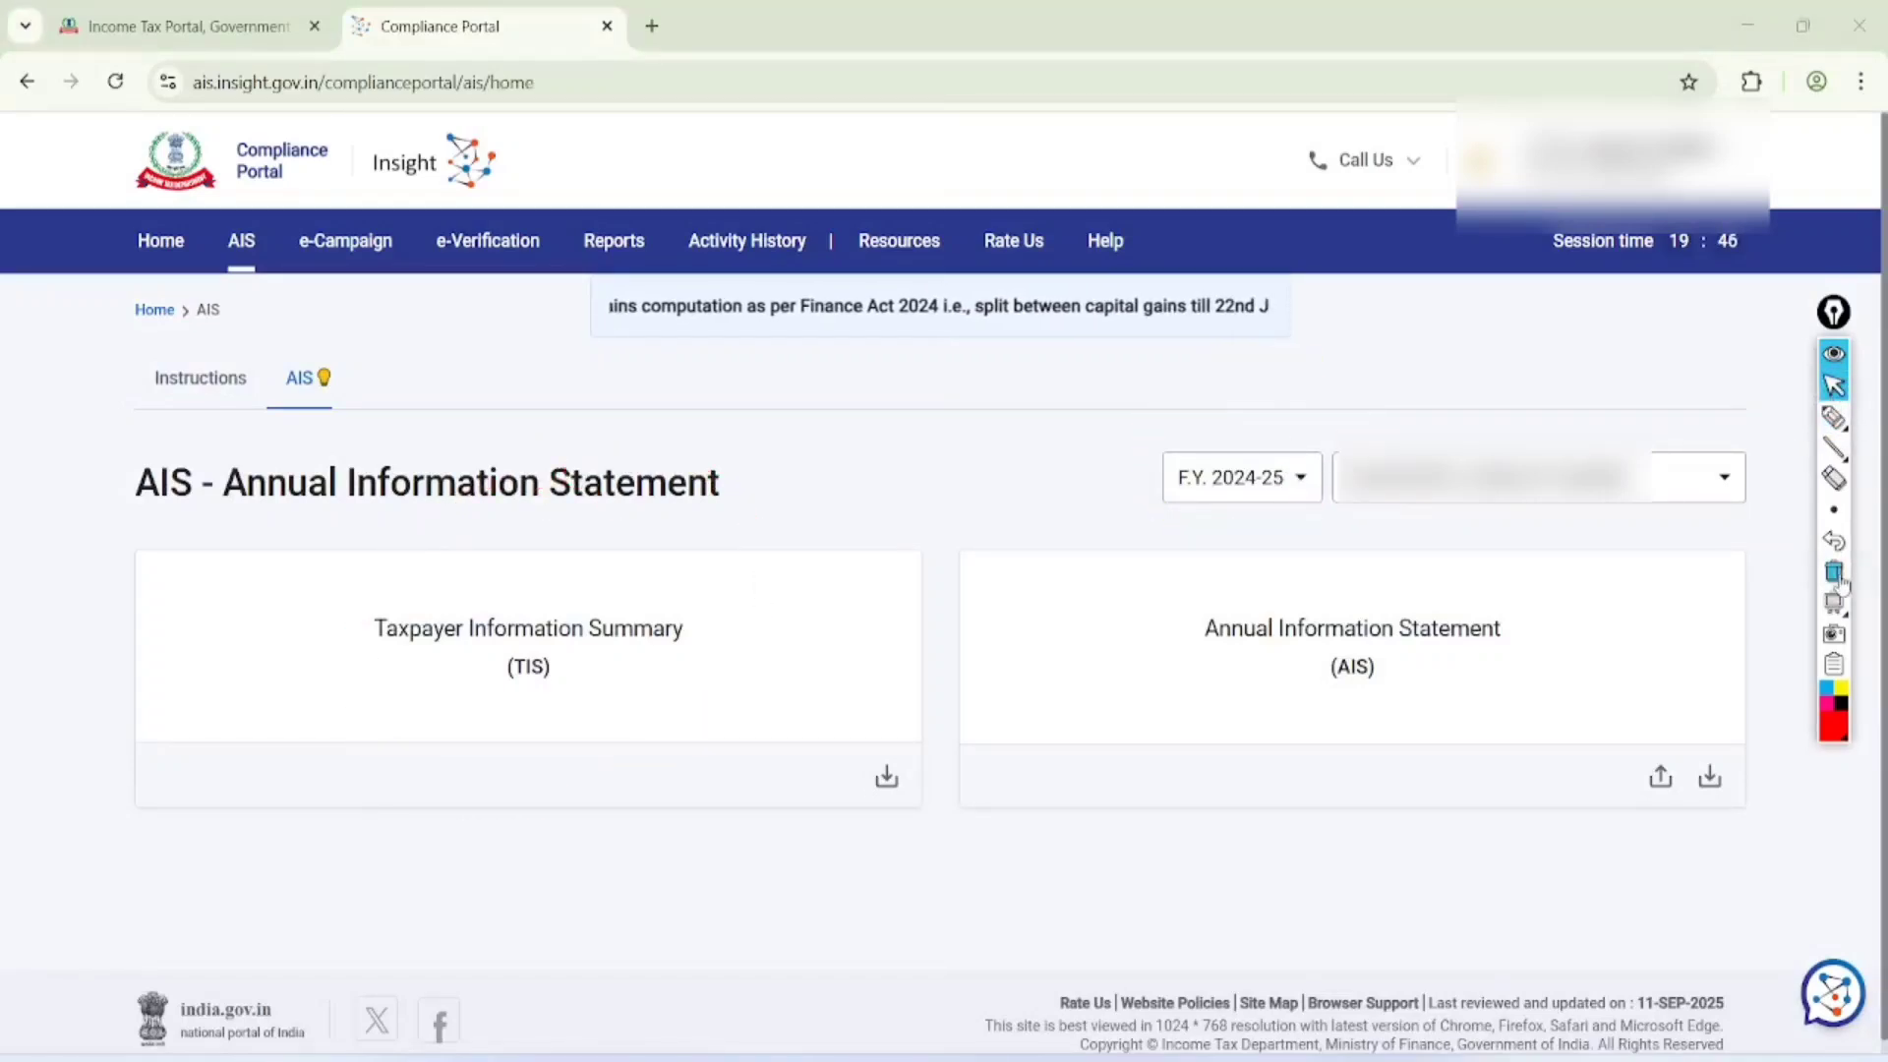
pyautogui.click(360, 653)
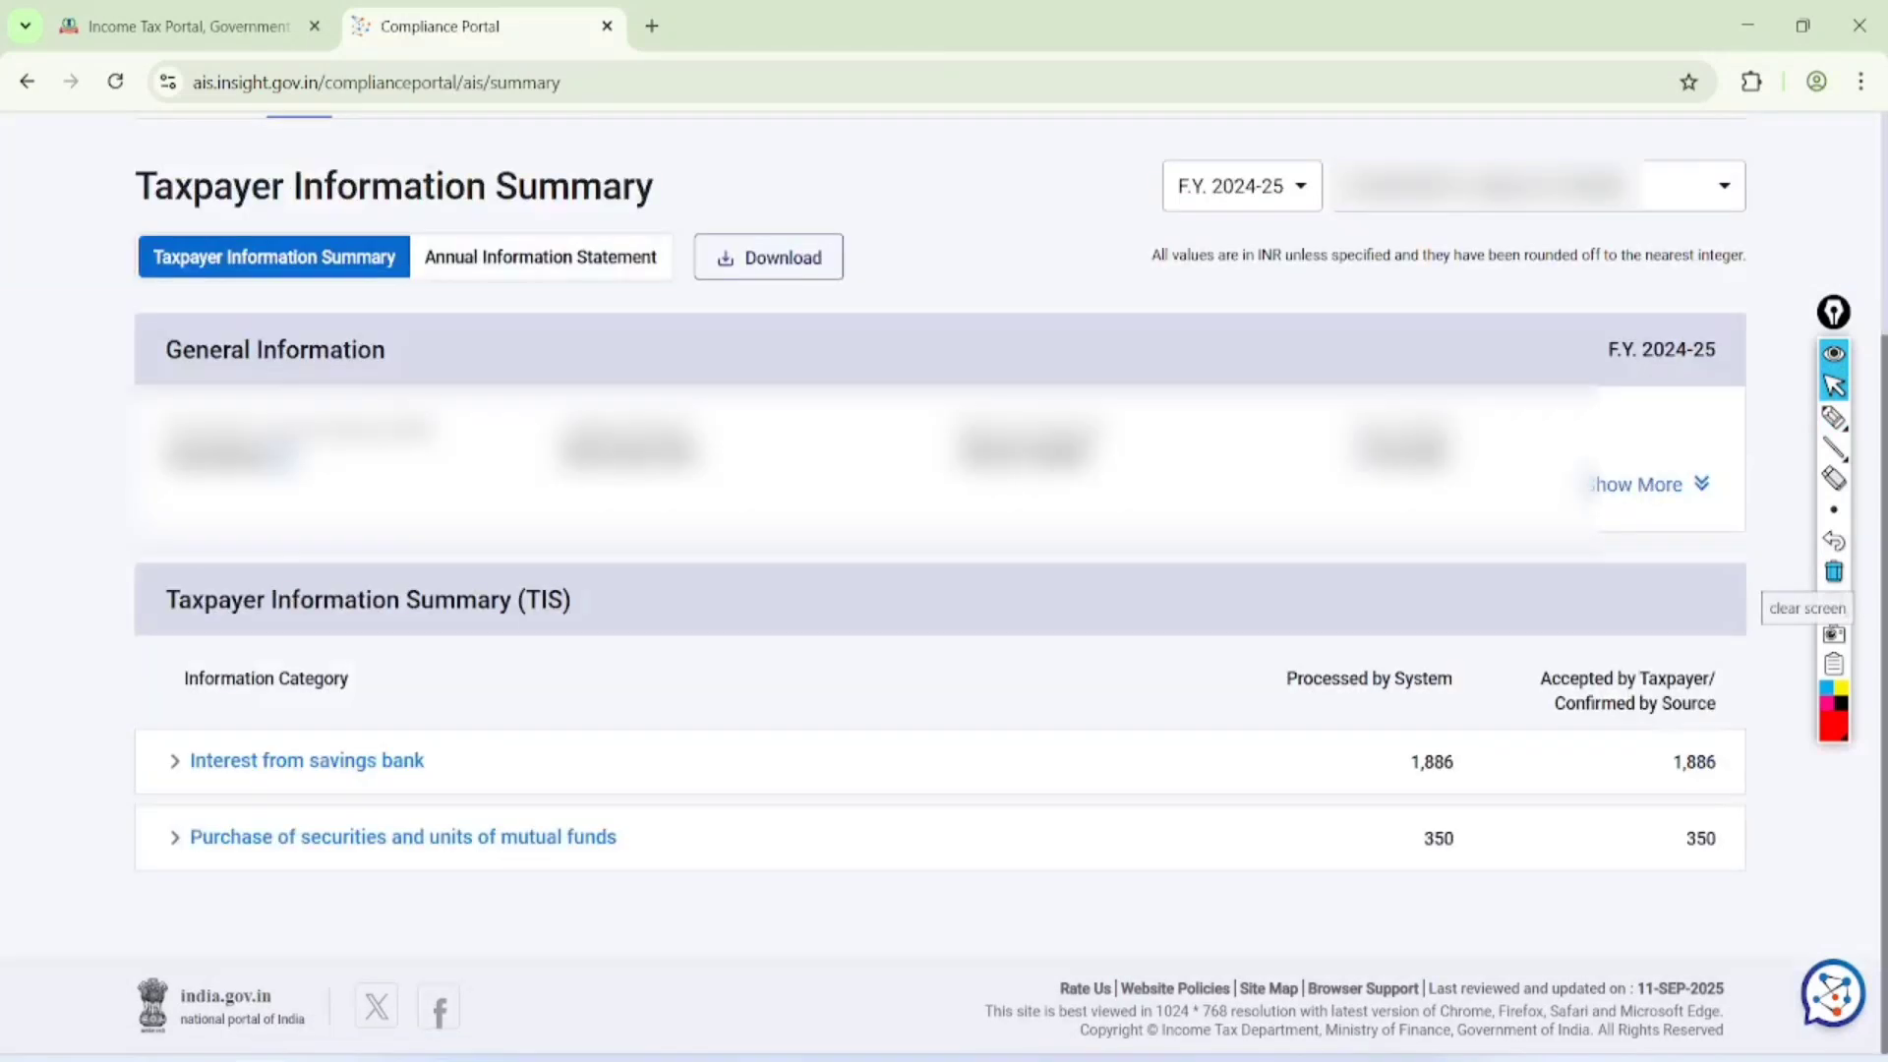
# Handwrite circled notes including SM, MF, CC, Cash and GST over the Taxpayer Information Summary and clear the drawing
pyautogui.click(1834, 417)
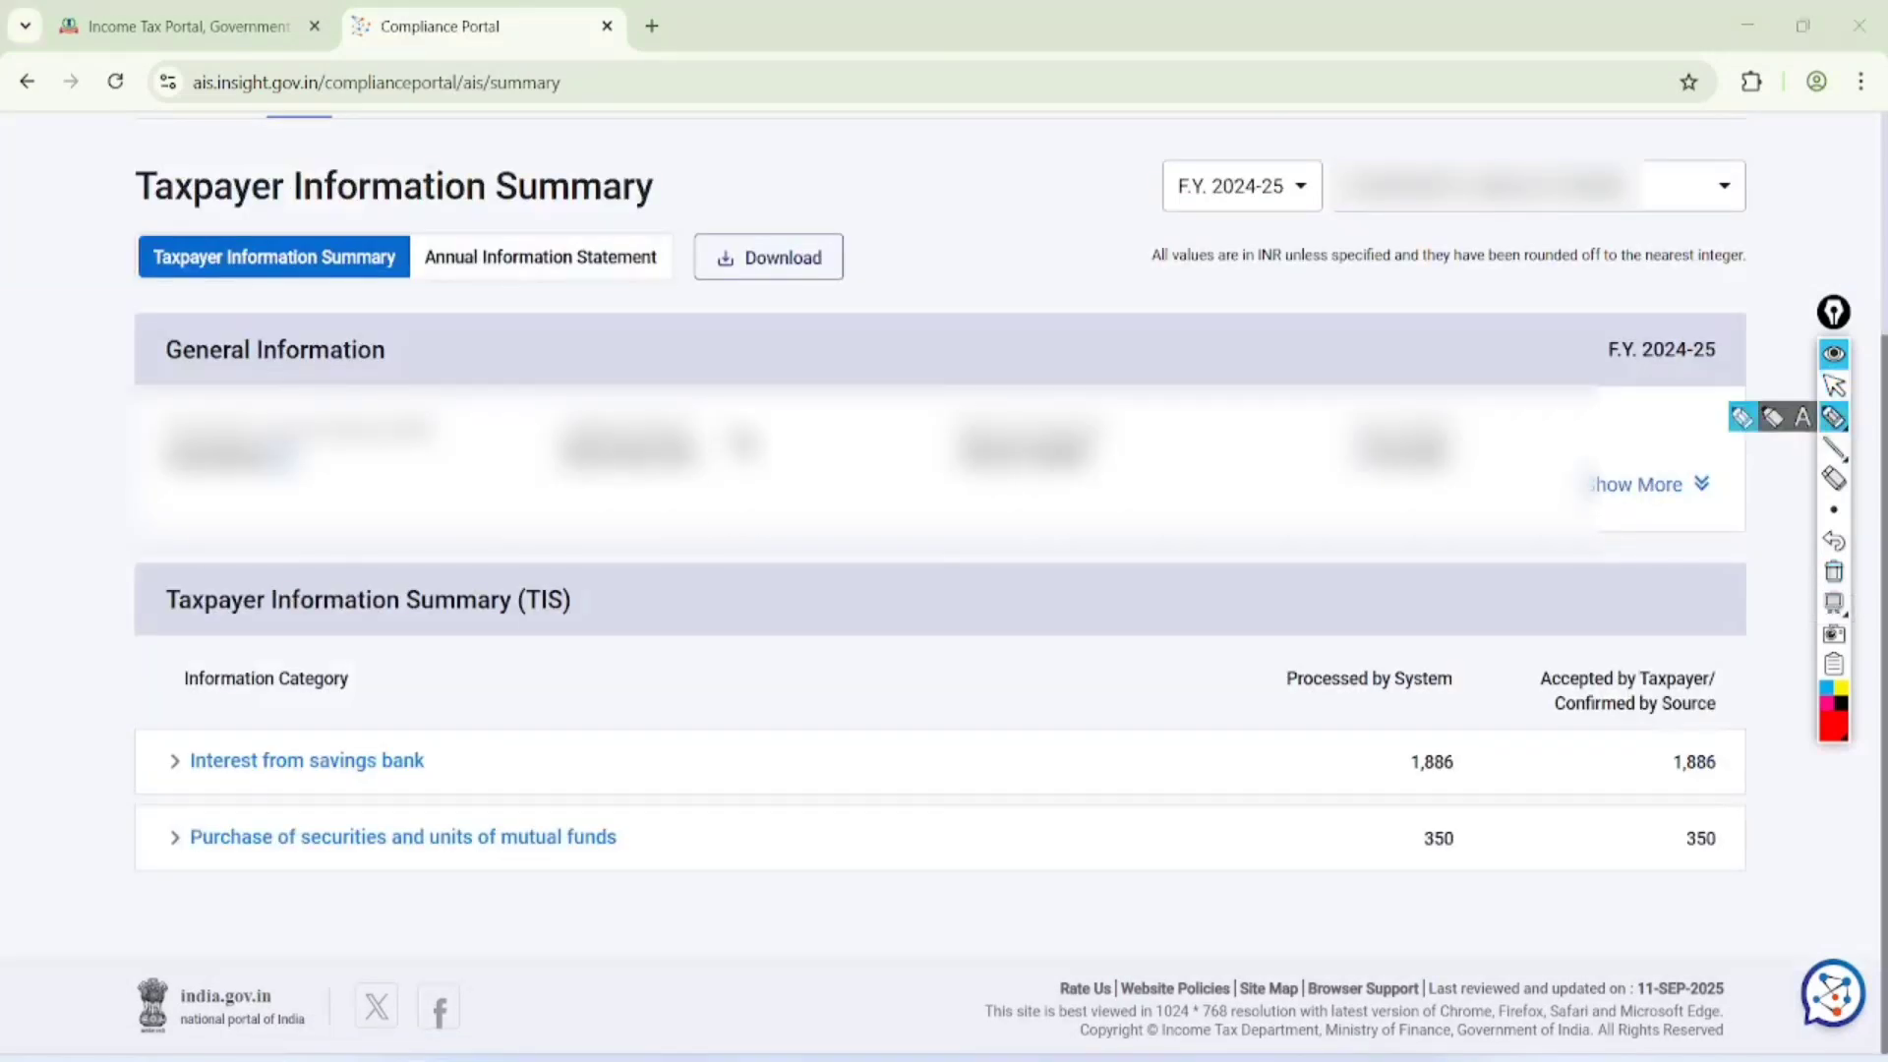
pyautogui.moveTo(729, 429); pyautogui.dragTo(790, 461)
pyautogui.moveTo(795, 531); pyautogui.dragTo(805, 480)
pyautogui.moveTo(802, 569)
pyautogui.mouseDown()
pyautogui.moveTo(865, 536)
pyautogui.moveTo(846, 590)
pyautogui.moveTo(897, 569)
pyautogui.moveTo(930, 632)
pyautogui.mouseUp()
pyautogui.moveTo(918, 706)
pyautogui.mouseDown()
pyautogui.moveTo(995, 640)
pyautogui.moveTo(1007, 556)
pyautogui.moveTo(1007, 767)
pyautogui.moveTo(1072, 705)
pyautogui.moveTo(1087, 775)
pyautogui.moveTo(1183, 723)
pyautogui.mouseUp()
pyautogui.moveTo(1107, 865); pyautogui.dragTo(1190, 775)
pyautogui.moveTo(1047, 285)
pyautogui.mouseDown()
pyautogui.moveTo(871, 207)
pyautogui.moveTo(1096, 287)
pyautogui.moveTo(834, 287)
pyautogui.mouseUp()
pyautogui.moveTo(1228, 243); pyautogui.dragTo(1283, 310)
pyautogui.moveTo(1306, 295); pyautogui.dragTo(1310, 381)
pyautogui.moveTo(1363, 242); pyautogui.dragTo(1321, 362)
pyautogui.moveTo(1353, 228)
pyautogui.mouseDown()
pyautogui.moveTo(1397, 214)
pyautogui.moveTo(1382, 346)
pyautogui.mouseUp()
pyautogui.moveTo(1426, 143)
pyautogui.mouseDown()
pyautogui.moveTo(1205, 250)
pyautogui.moveTo(1426, 147)
pyautogui.mouseUp()
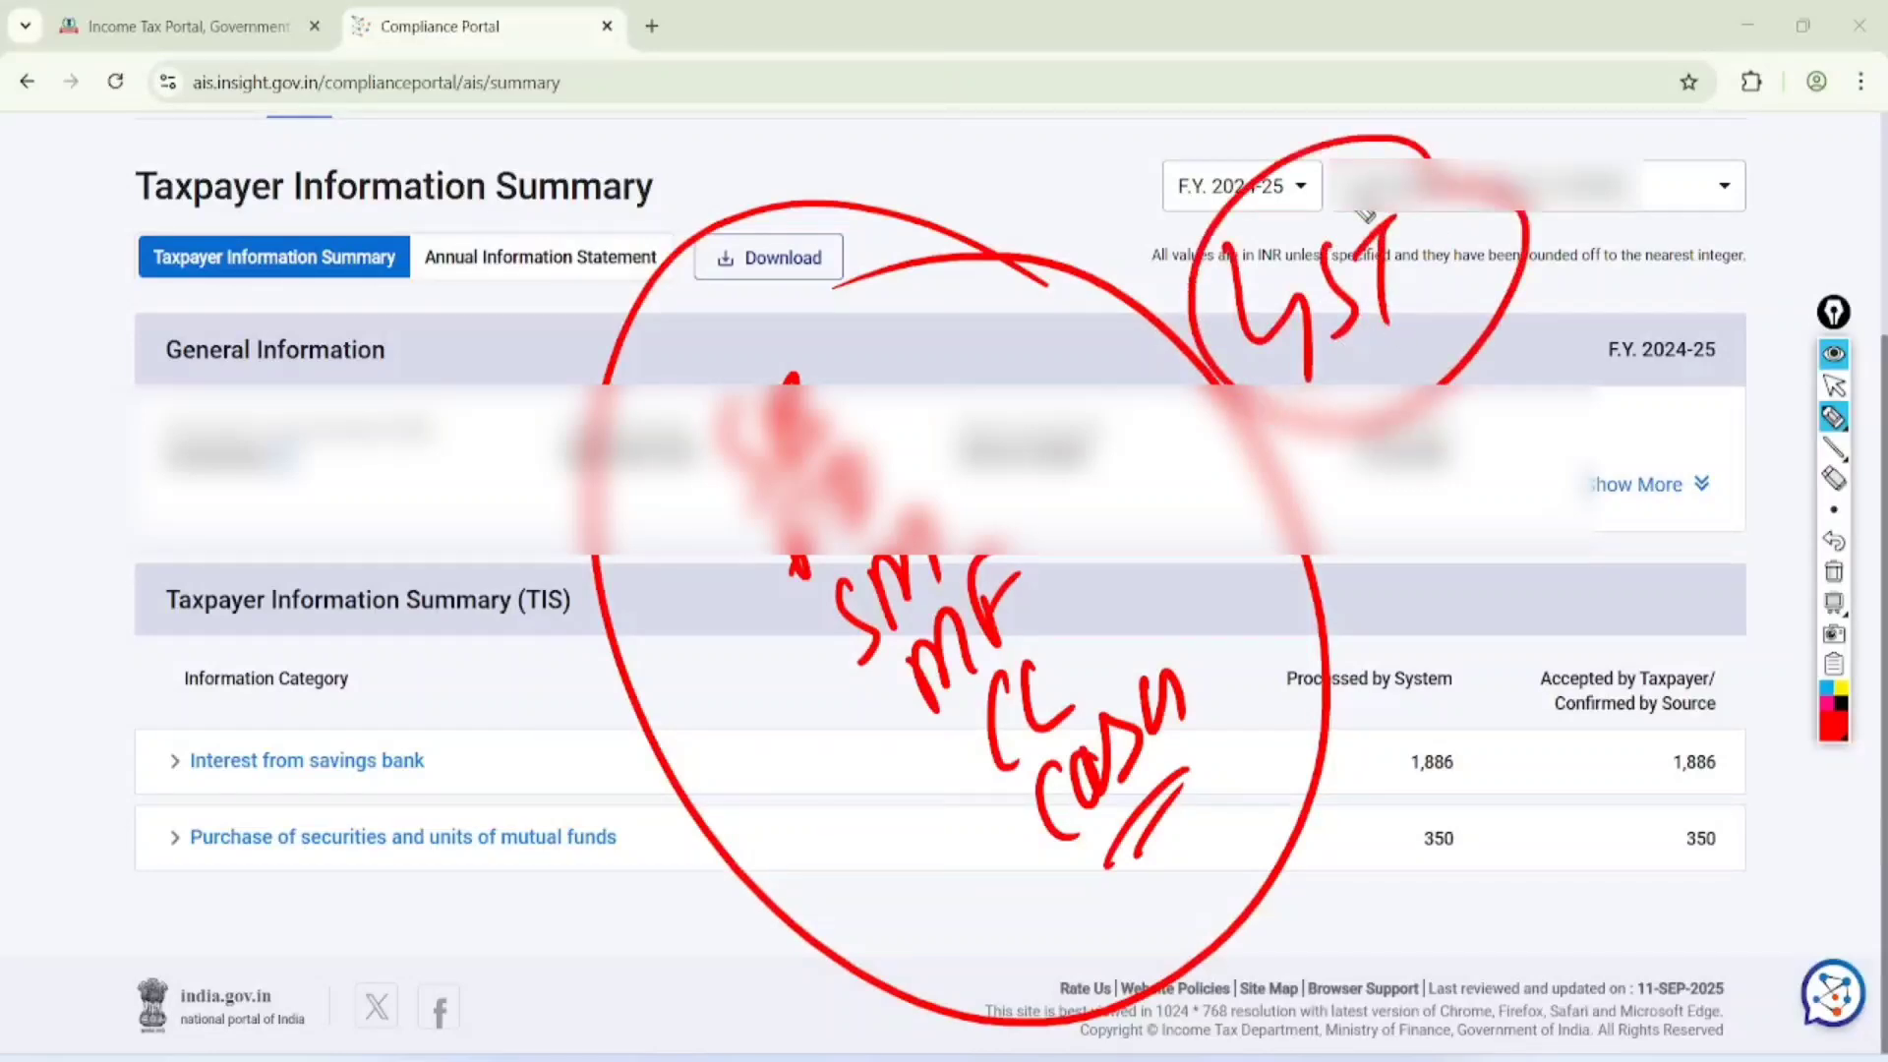
pyautogui.click(1834, 385)
pyautogui.click(1834, 570)
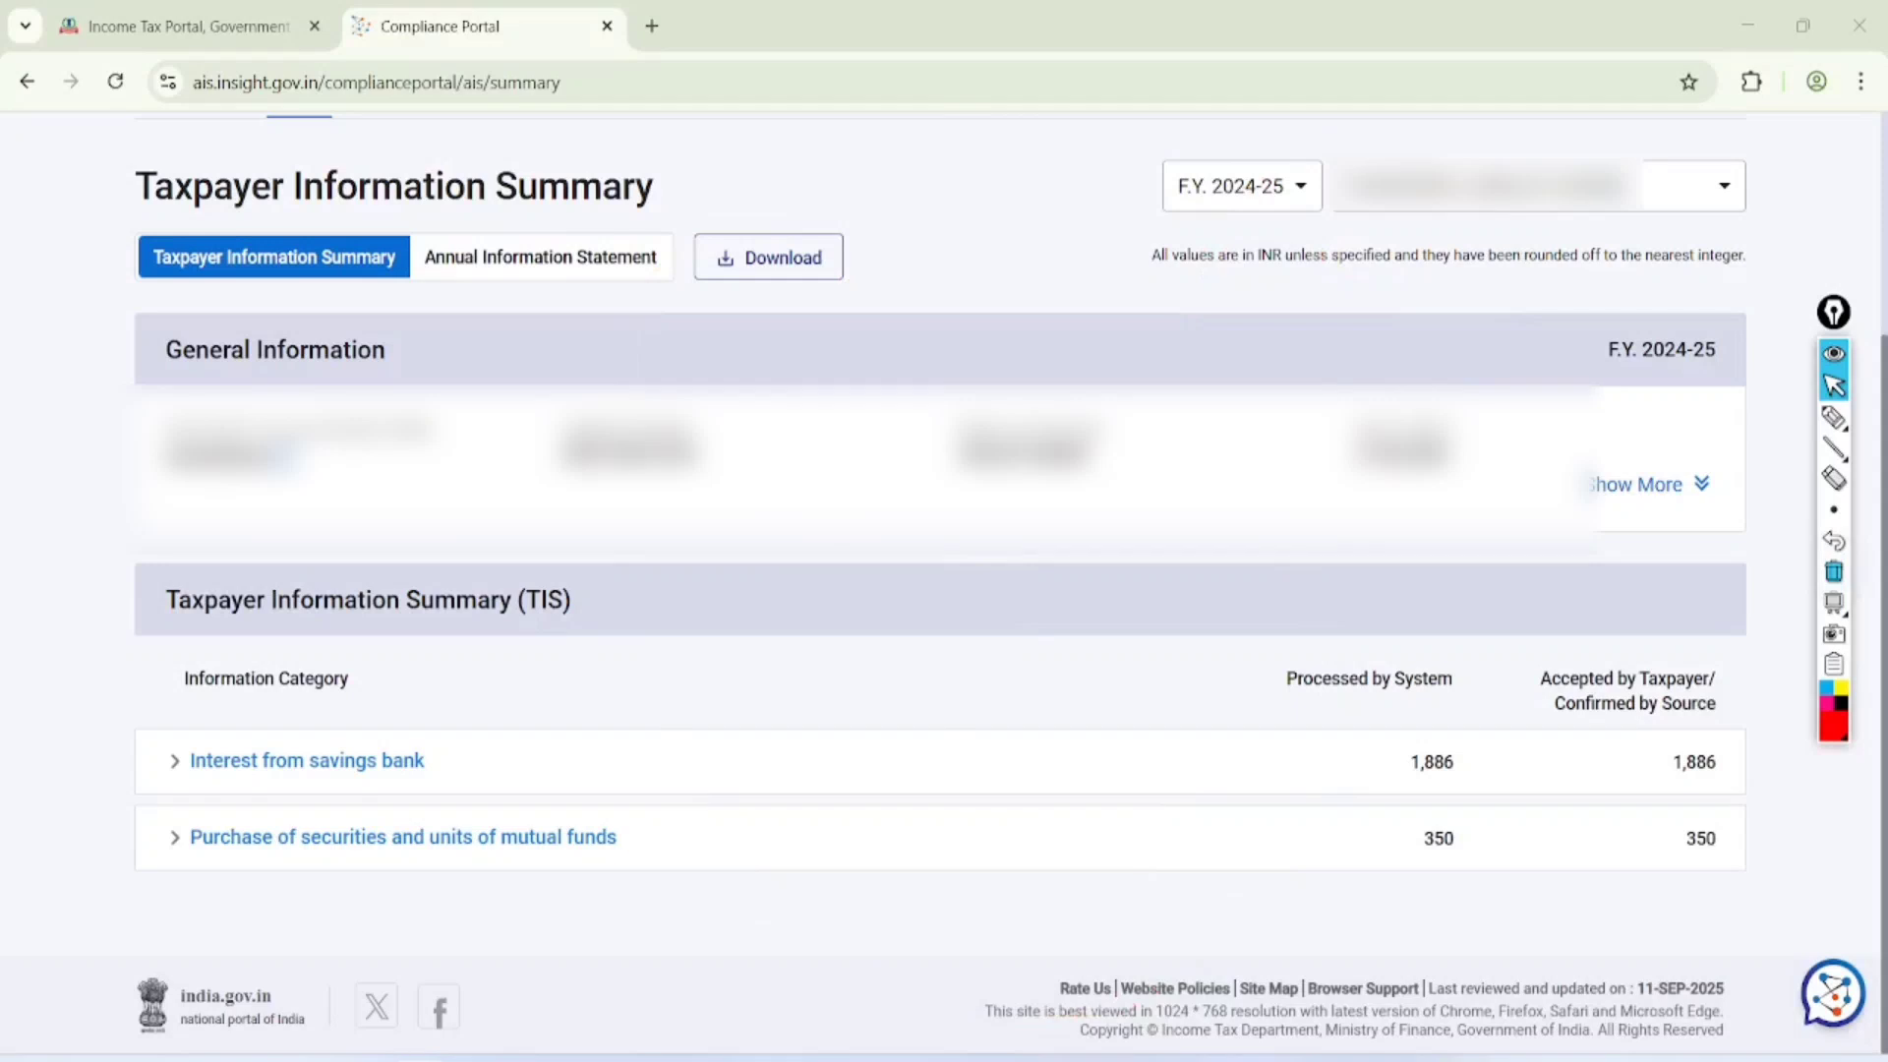
# Return to the e-Filing portal and open Form 26AS from the income tax returns options, circling and clearing a mark around it
pyautogui.click(189, 27)
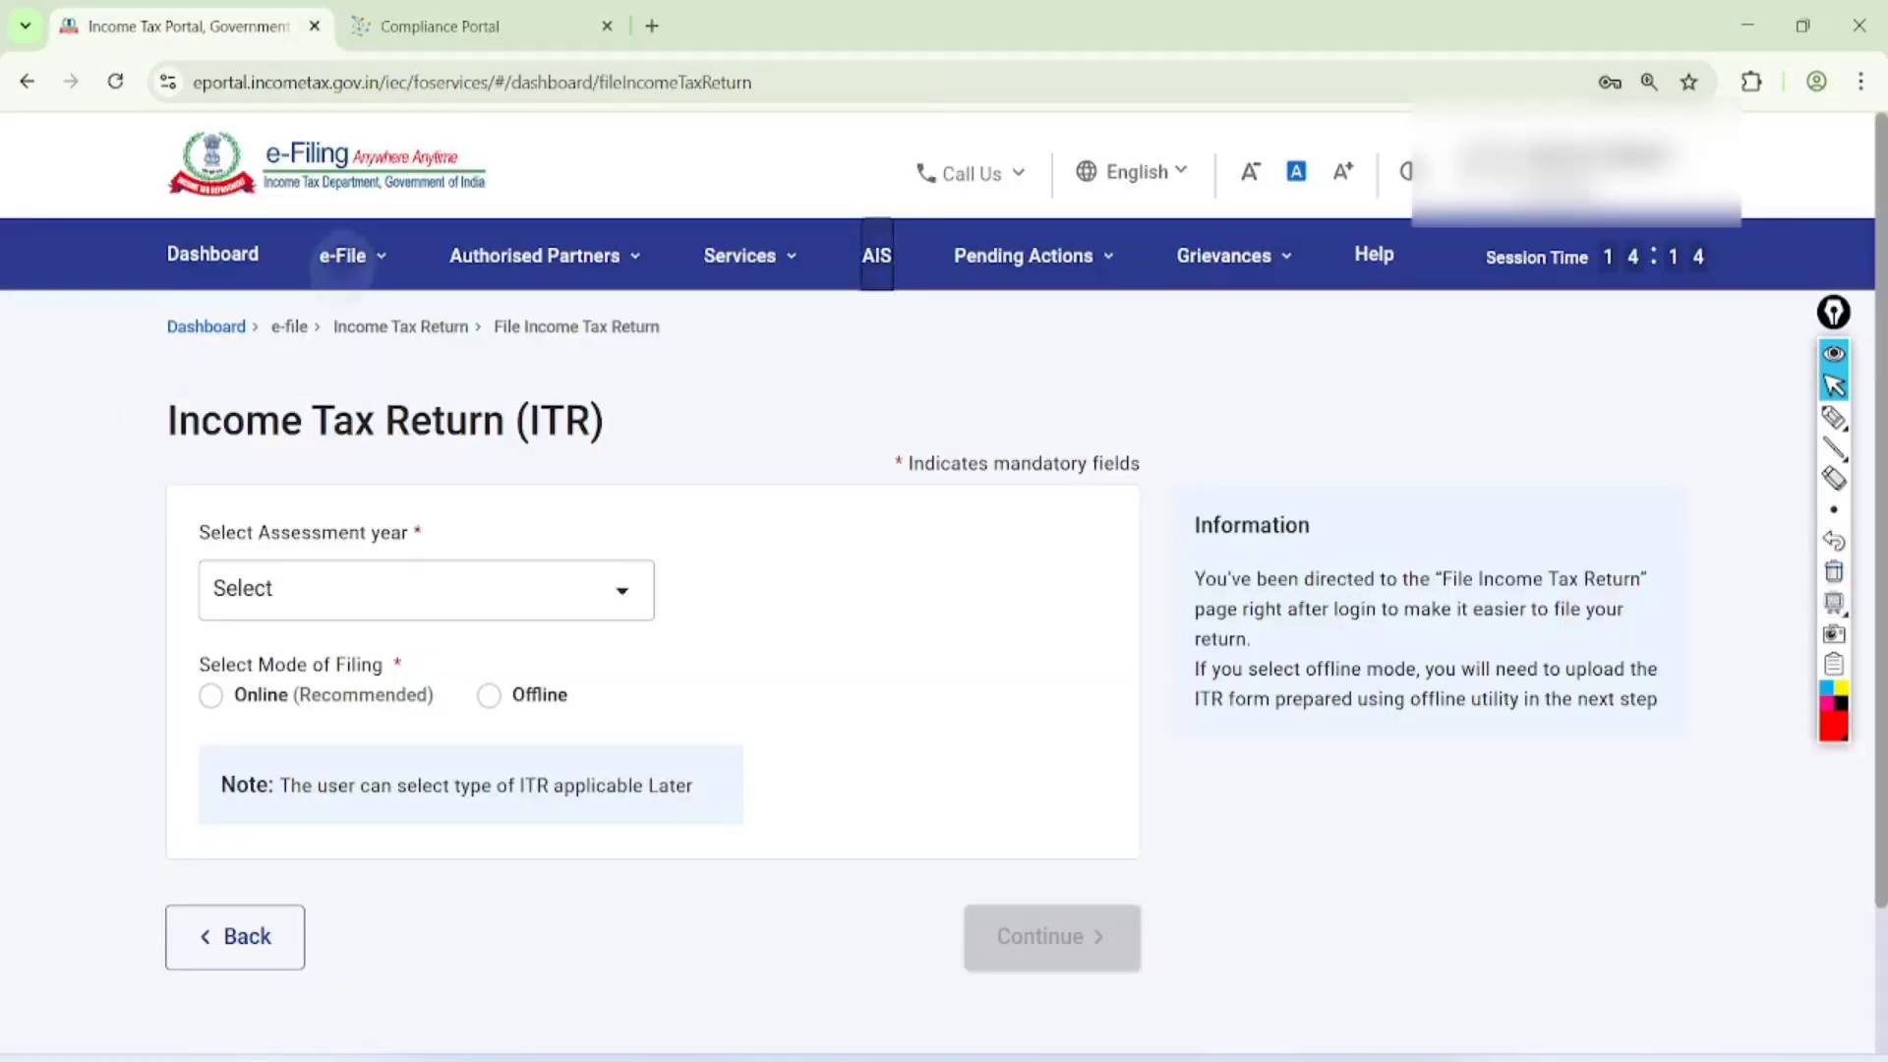
pyautogui.click(343, 258)
pyautogui.click(425, 328)
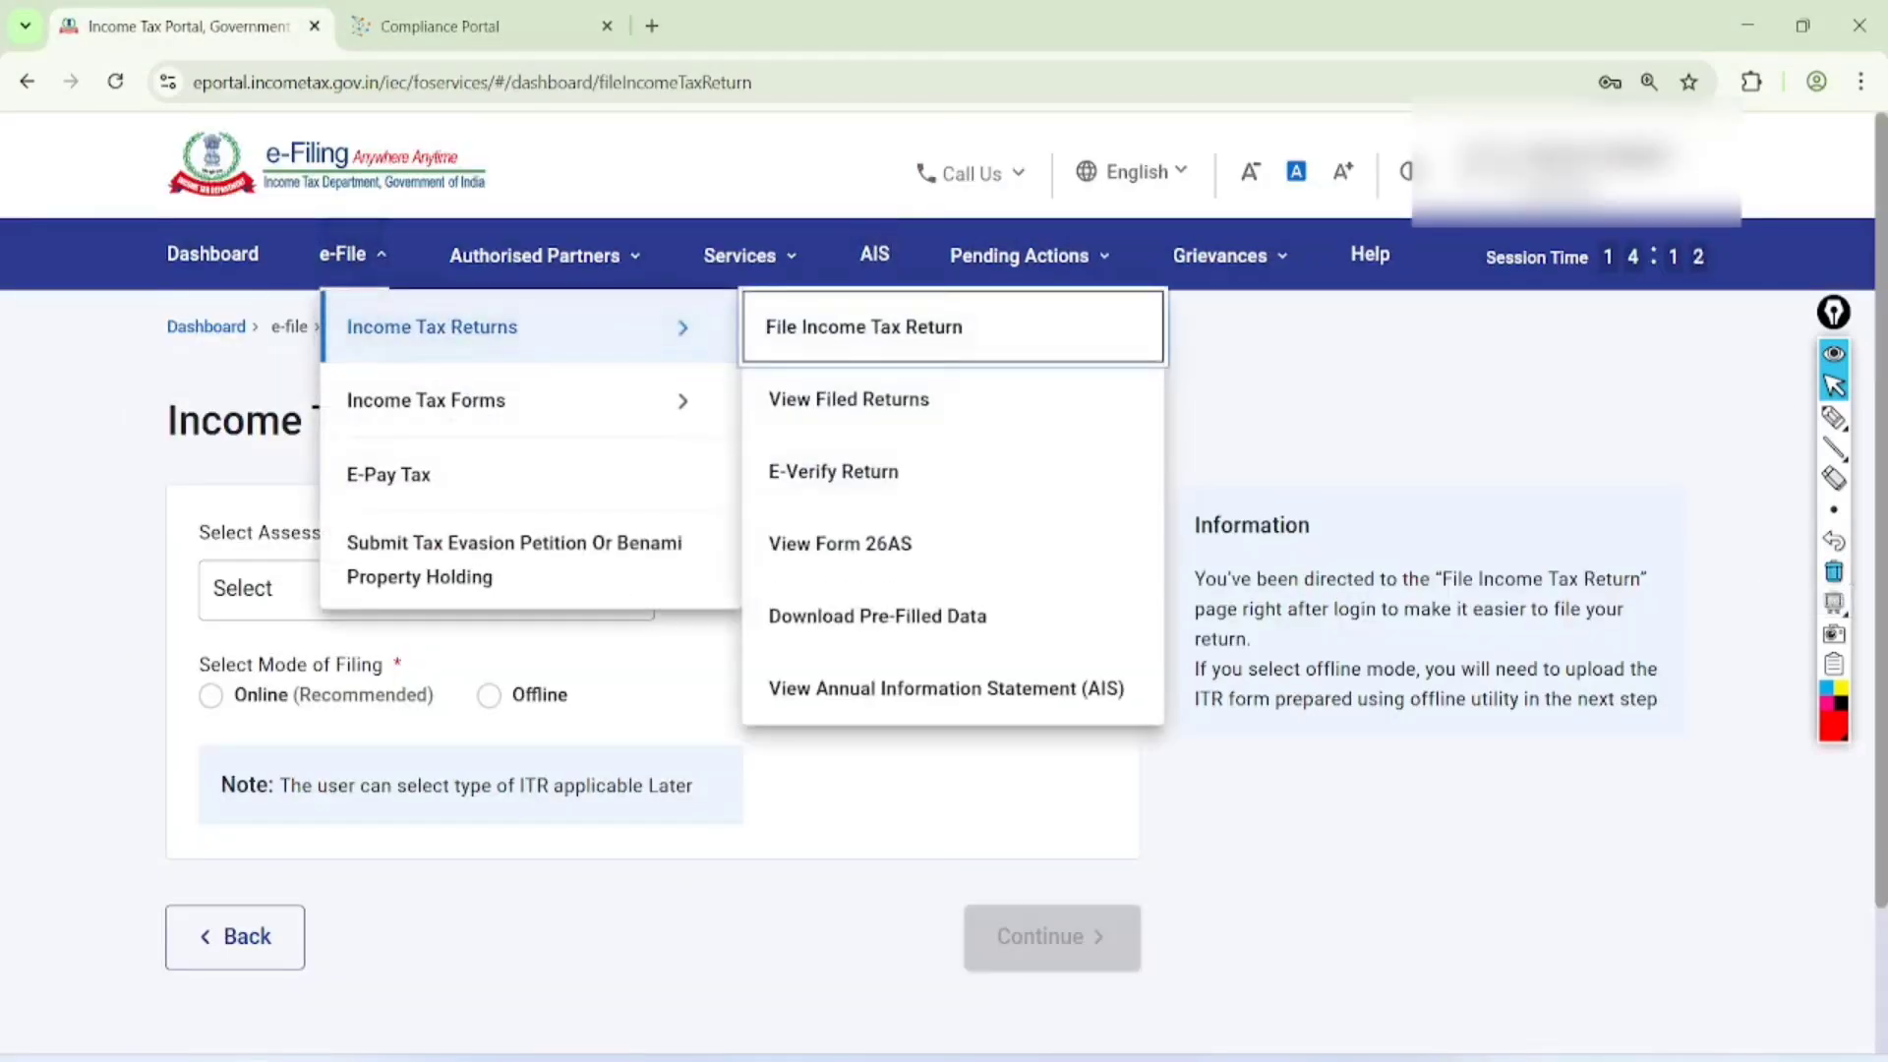
pyautogui.click(1834, 417)
pyautogui.moveTo(973, 521)
pyautogui.mouseDown()
pyautogui.moveTo(851, 580)
pyautogui.moveTo(964, 524)
pyautogui.mouseUp()
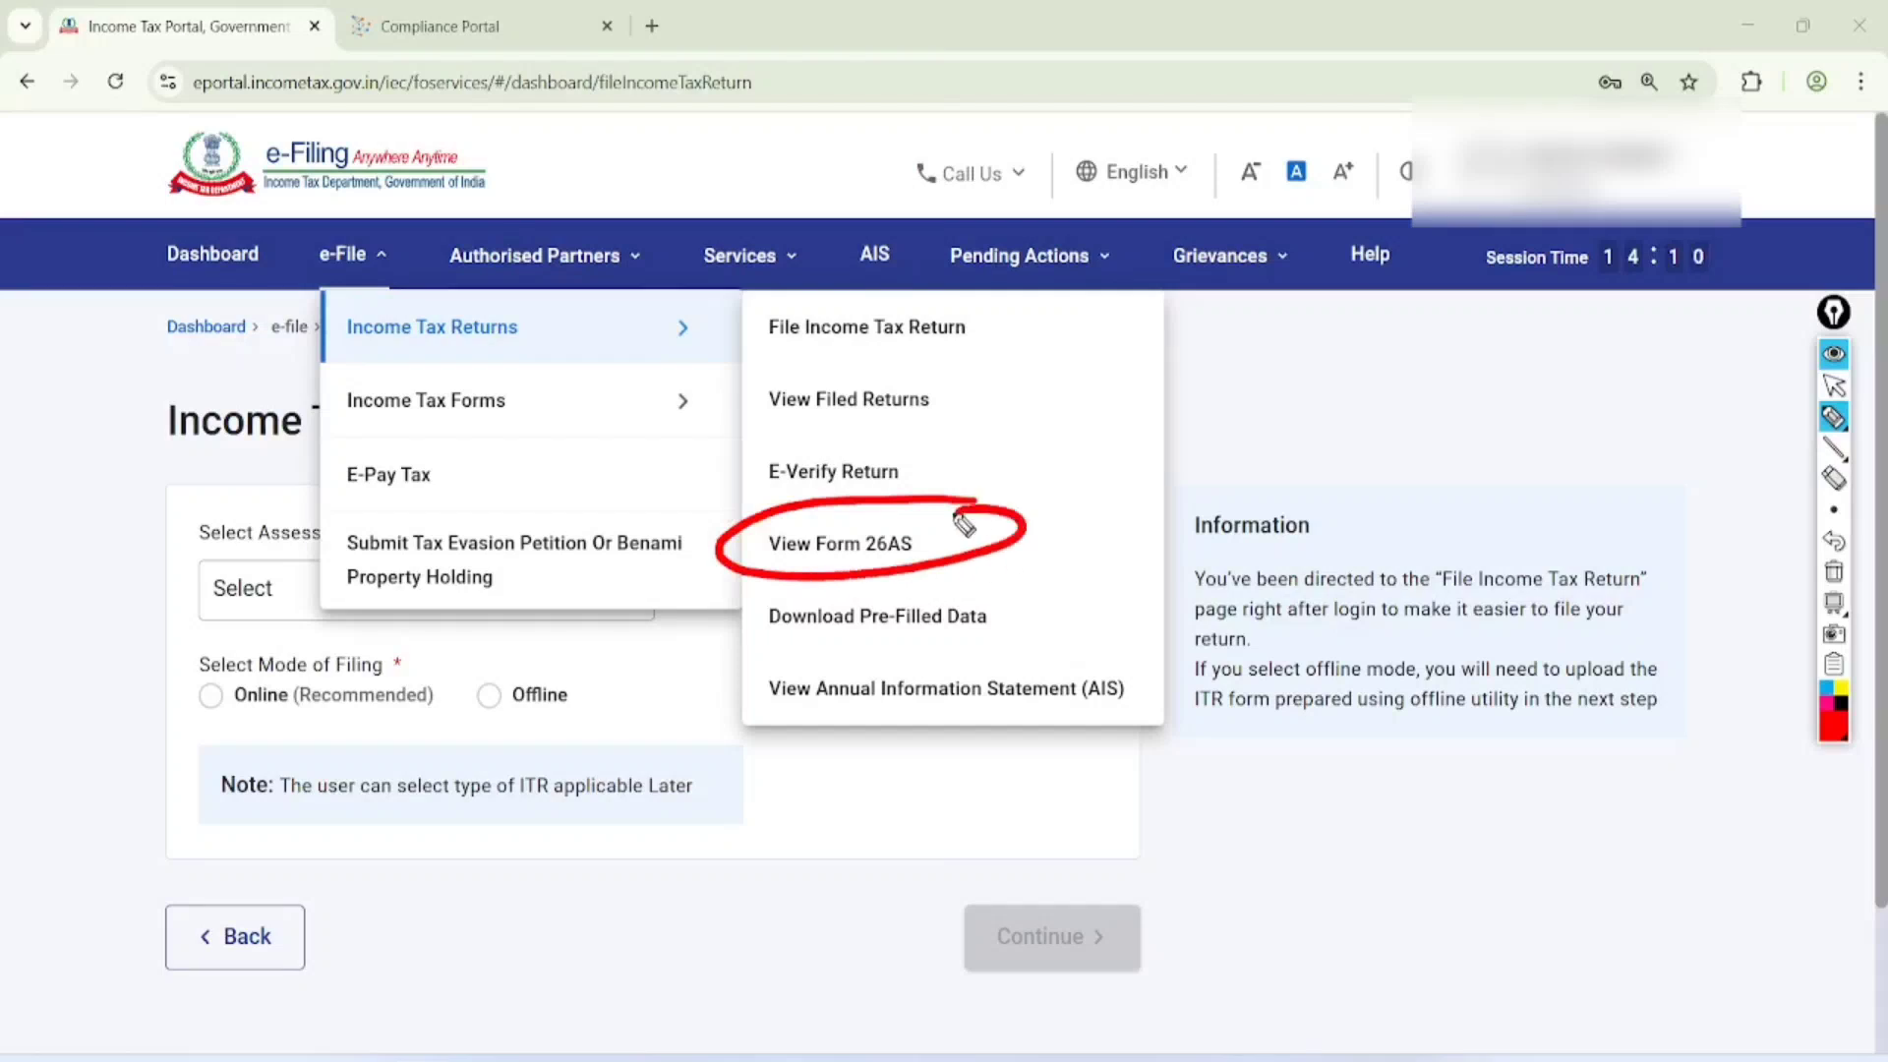
pyautogui.click(1834, 386)
pyautogui.click(1834, 571)
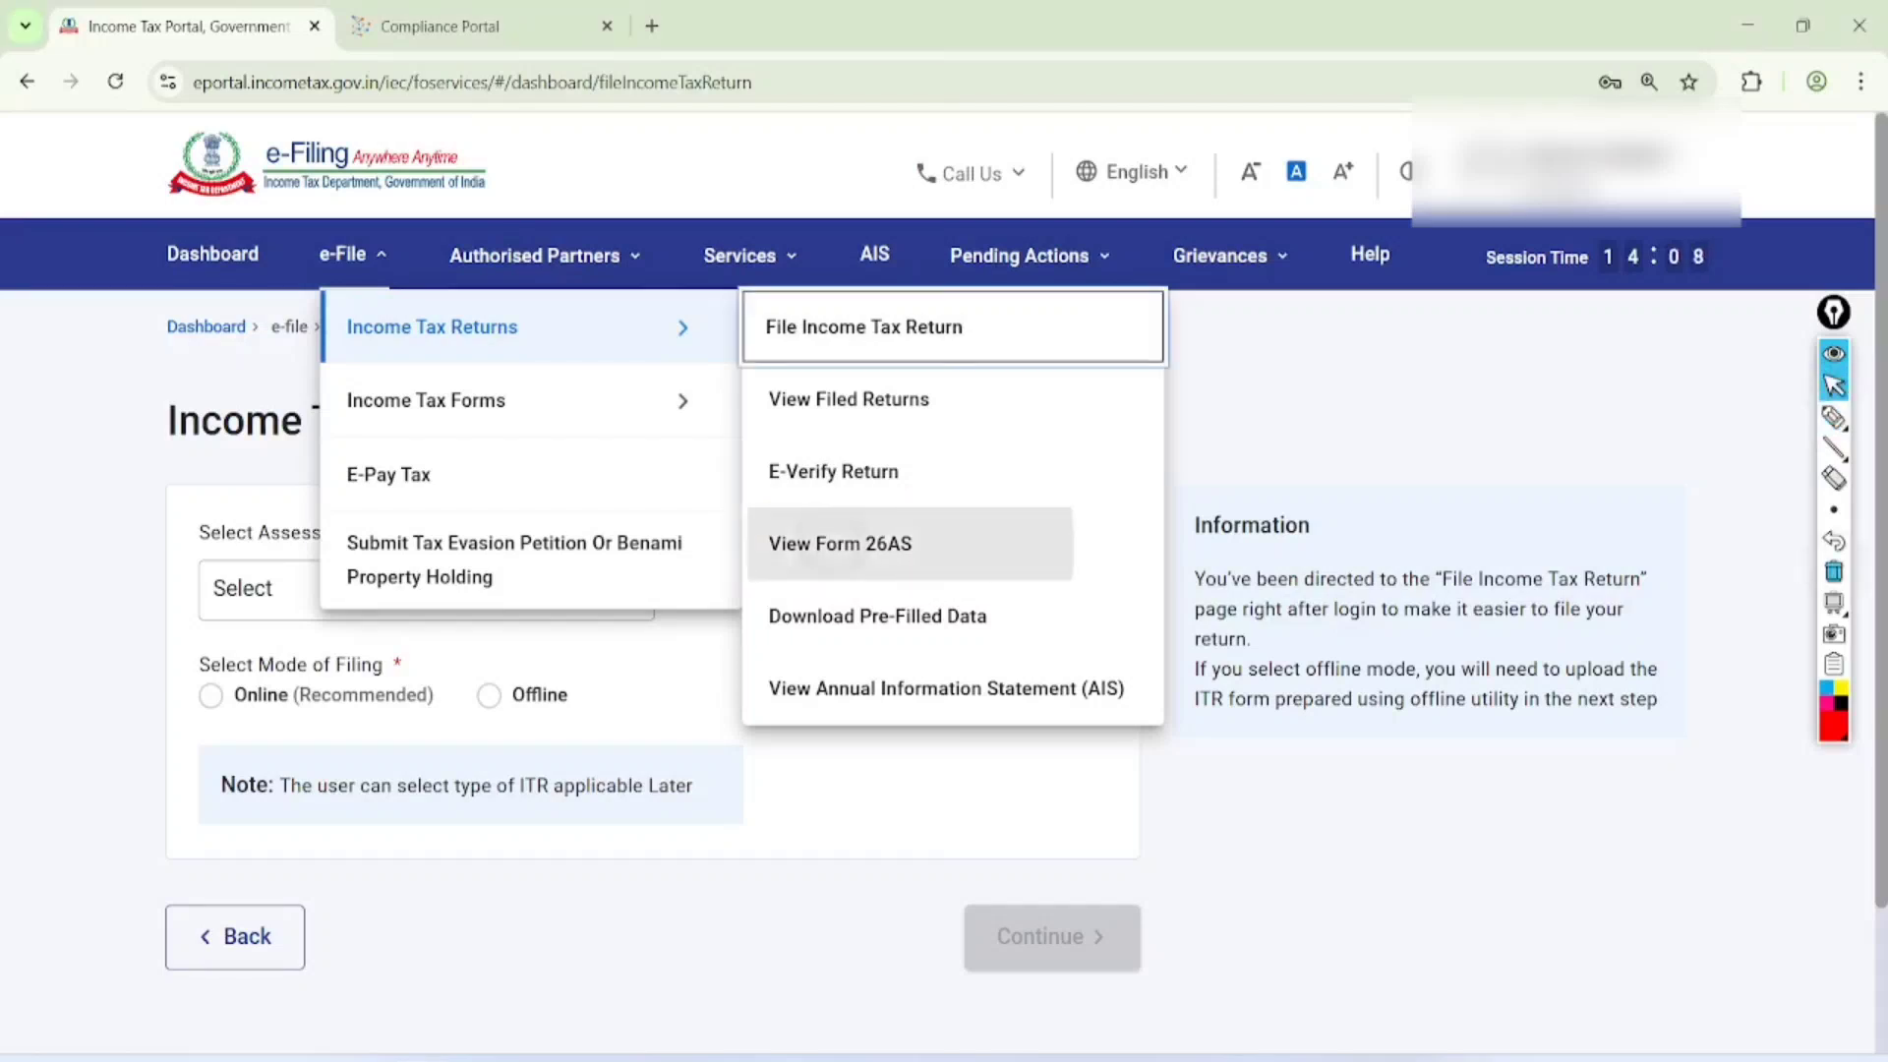
pyautogui.click(840, 543)
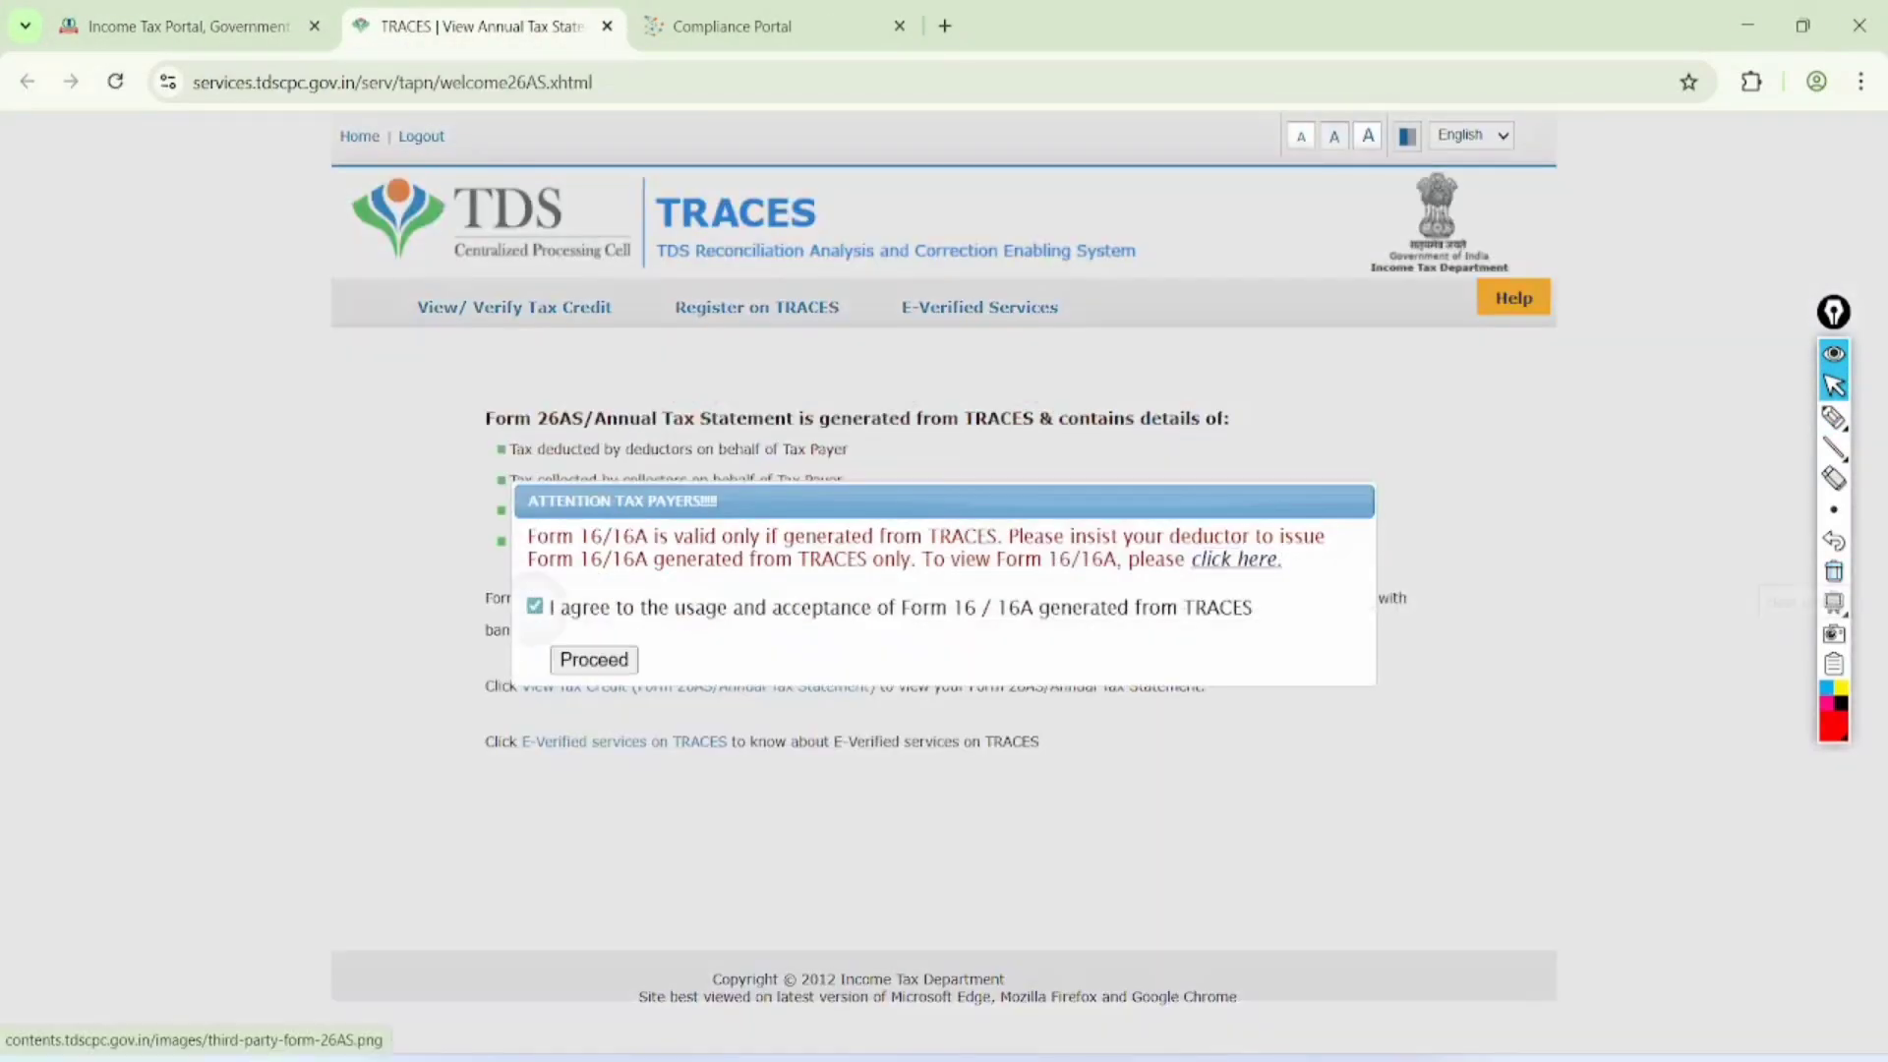
# Accept the Form 16/16A usage terms on TRACES, proceed and circle the View Tax Credit (Form 26AS/Annual Tax Statement) link
pyautogui.click(534, 606)
pyautogui.click(594, 660)
pyautogui.scroll(2, 1040, 631)
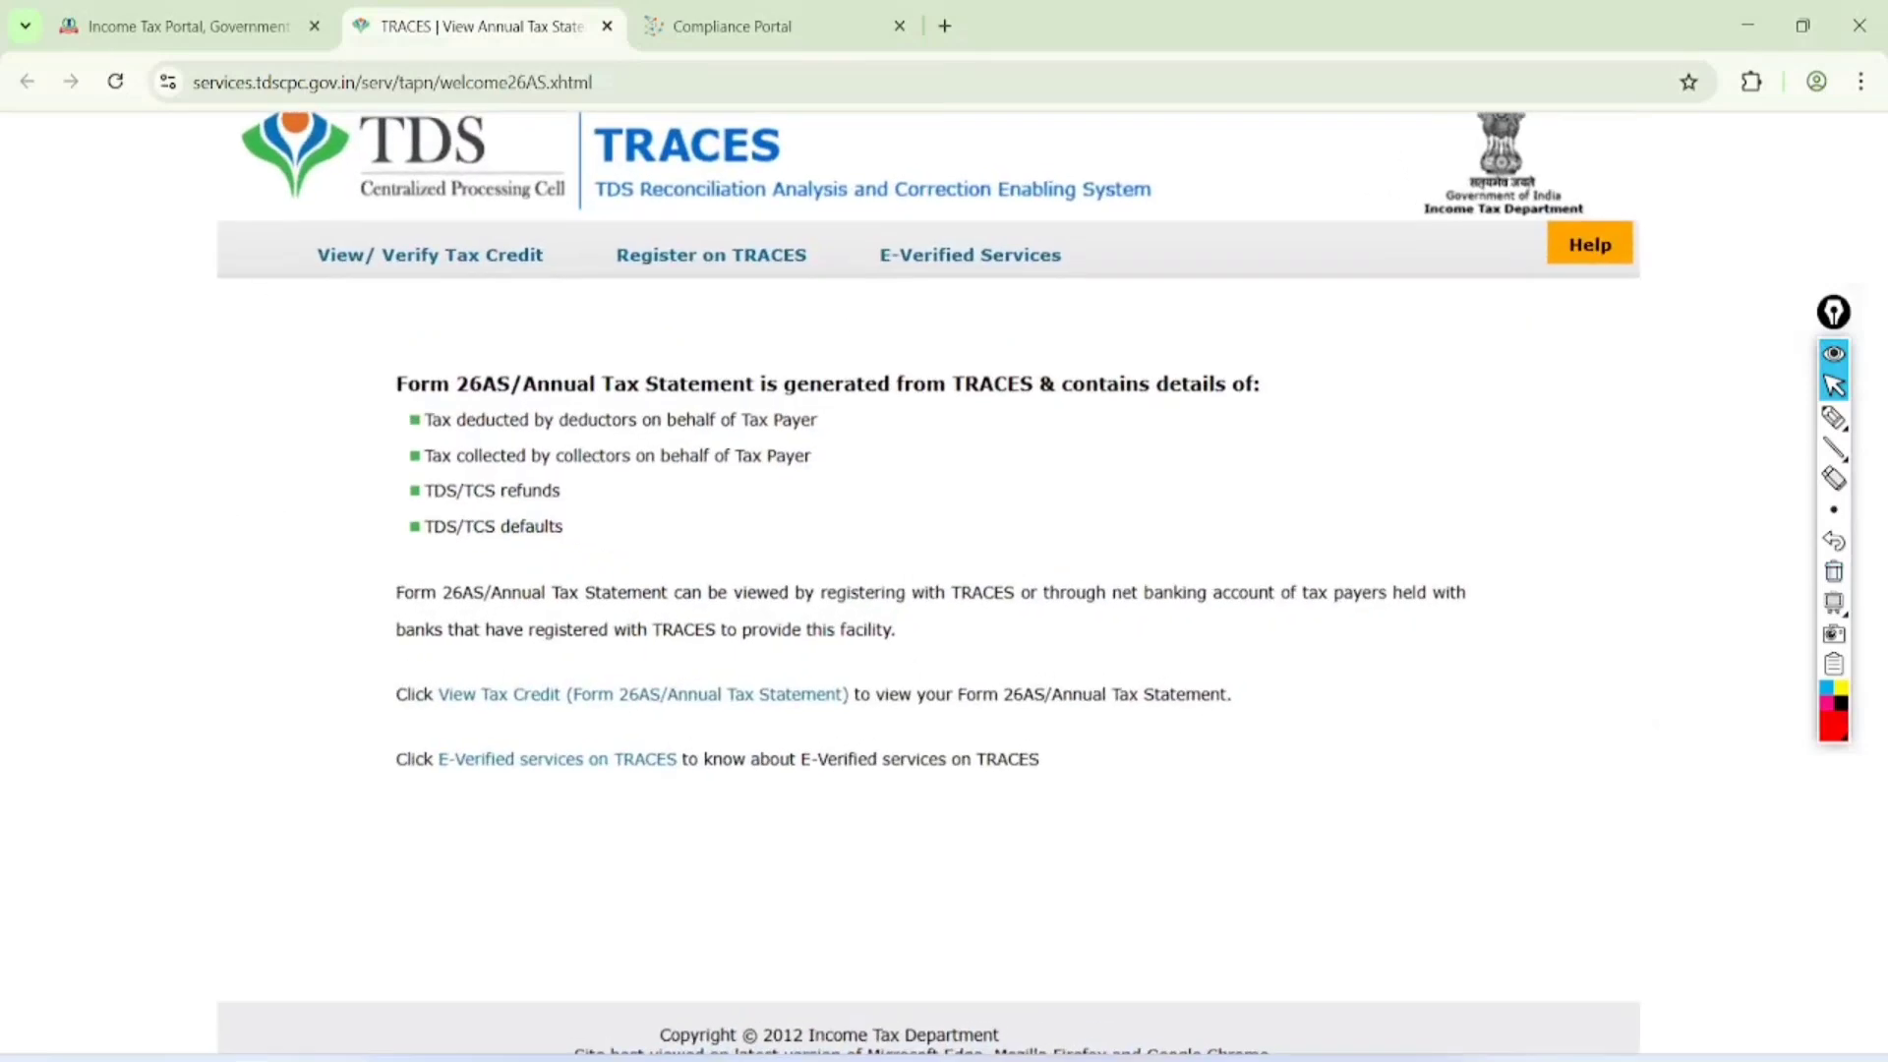
pyautogui.click(1834, 417)
pyautogui.moveTo(733, 642)
pyautogui.mouseDown()
pyautogui.moveTo(560, 610)
pyautogui.moveTo(725, 746)
pyautogui.moveTo(598, 626)
pyautogui.mouseUp()
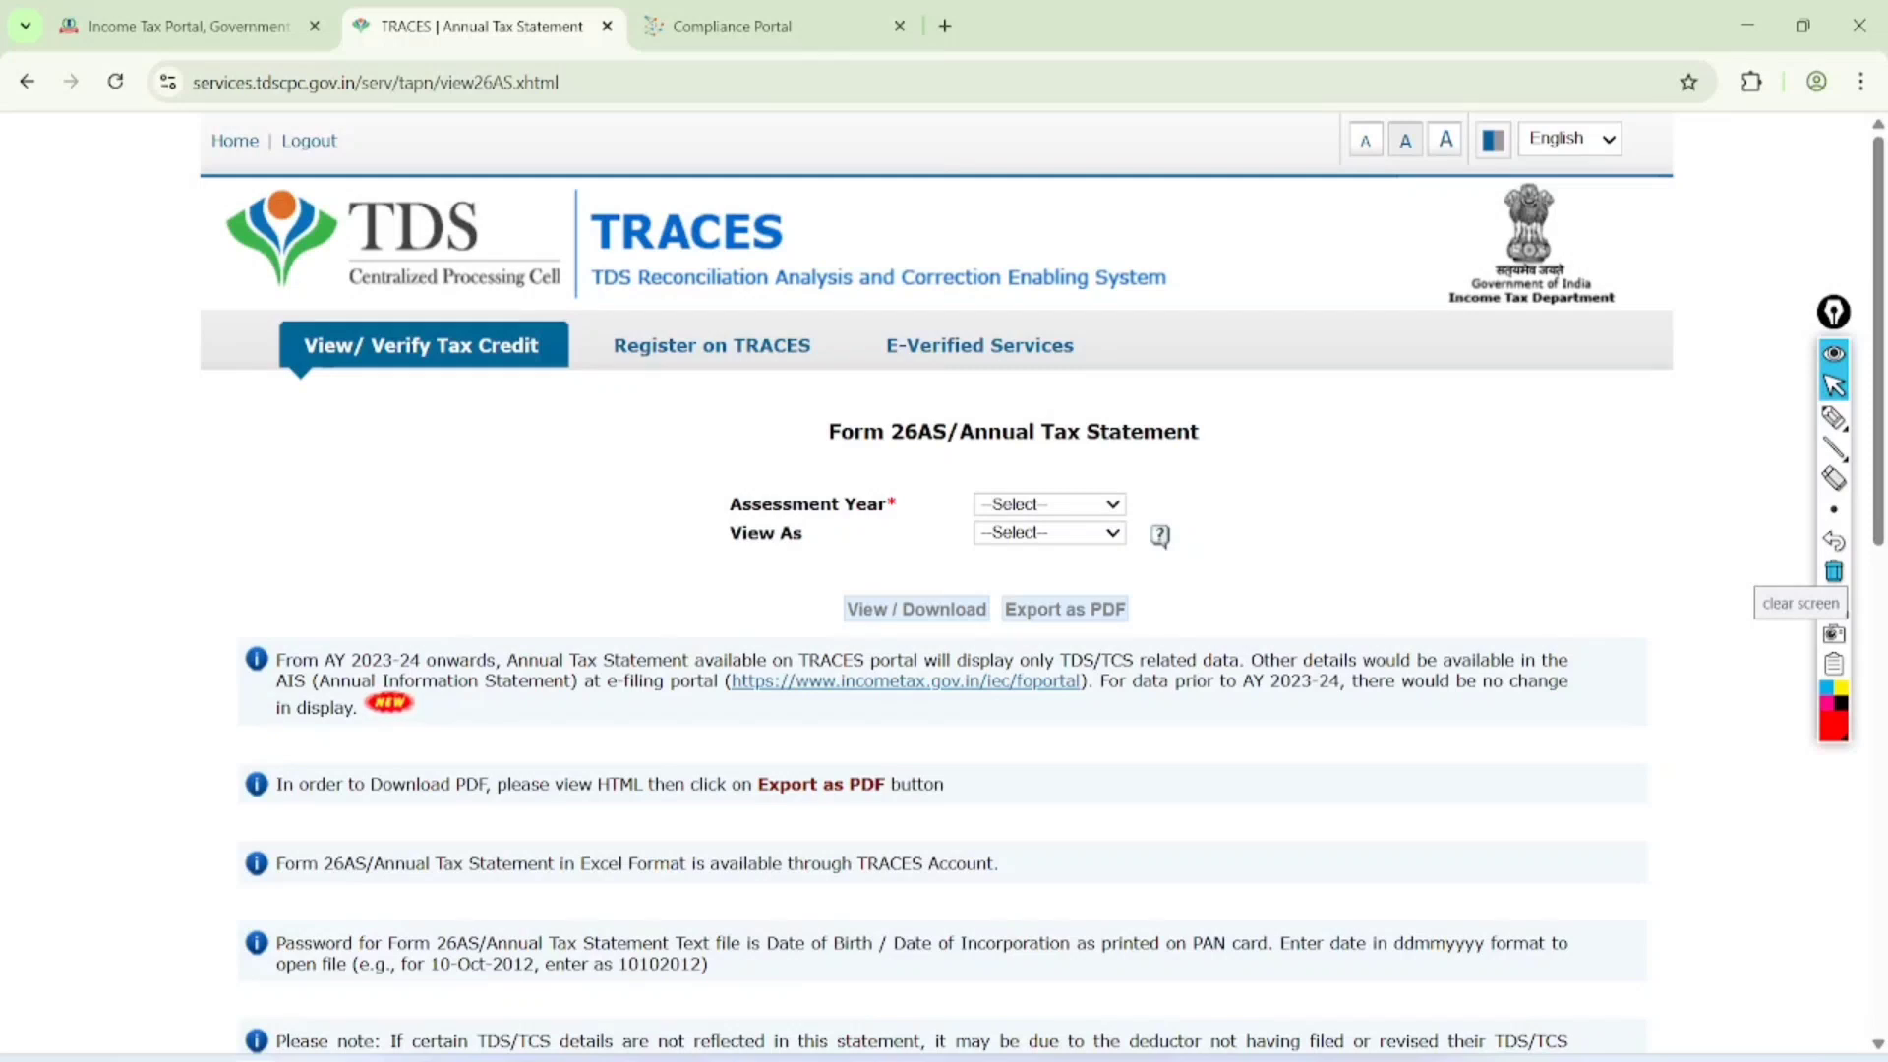
# Display the Form 26AS annual tax statement for assessment year 2025-26 in HTML format
pyautogui.click(1050, 504)
pyautogui.scroll(-1, 1050, 728)
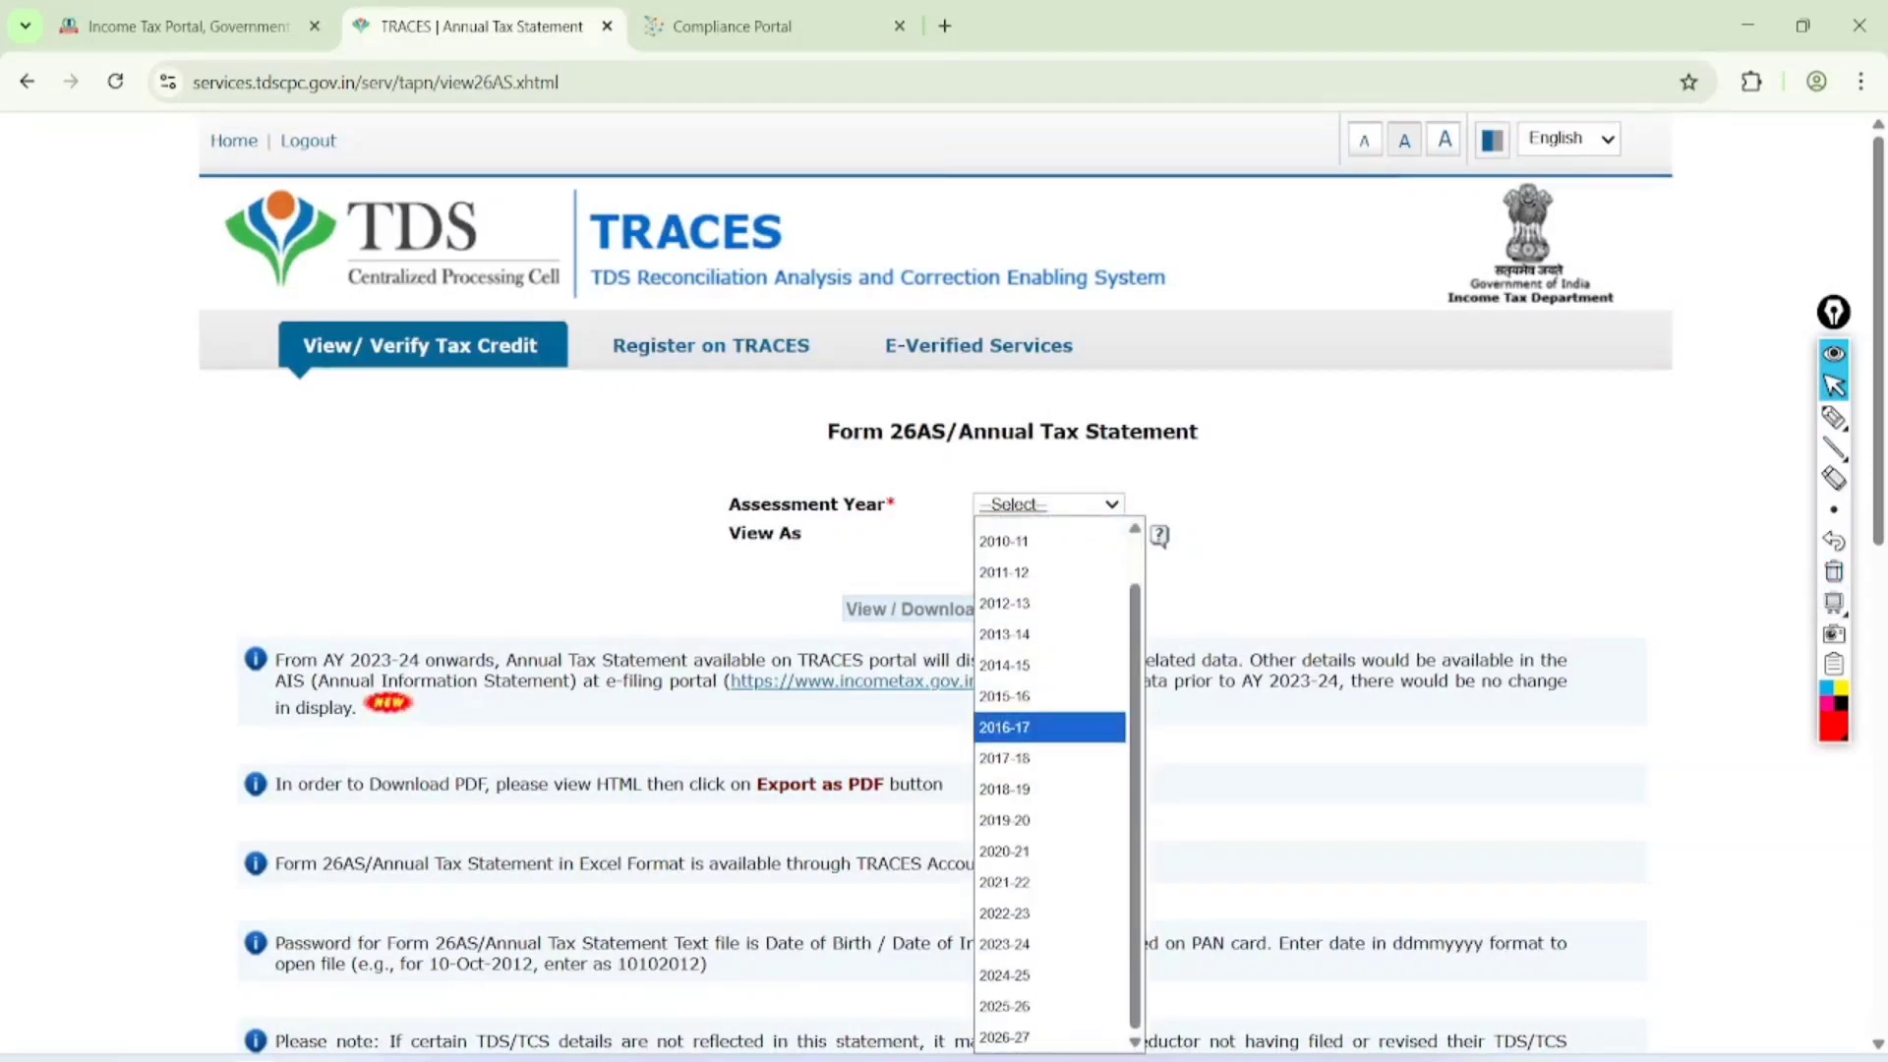
pyautogui.click(1072, 1007)
pyautogui.click(1072, 533)
pyautogui.click(1042, 591)
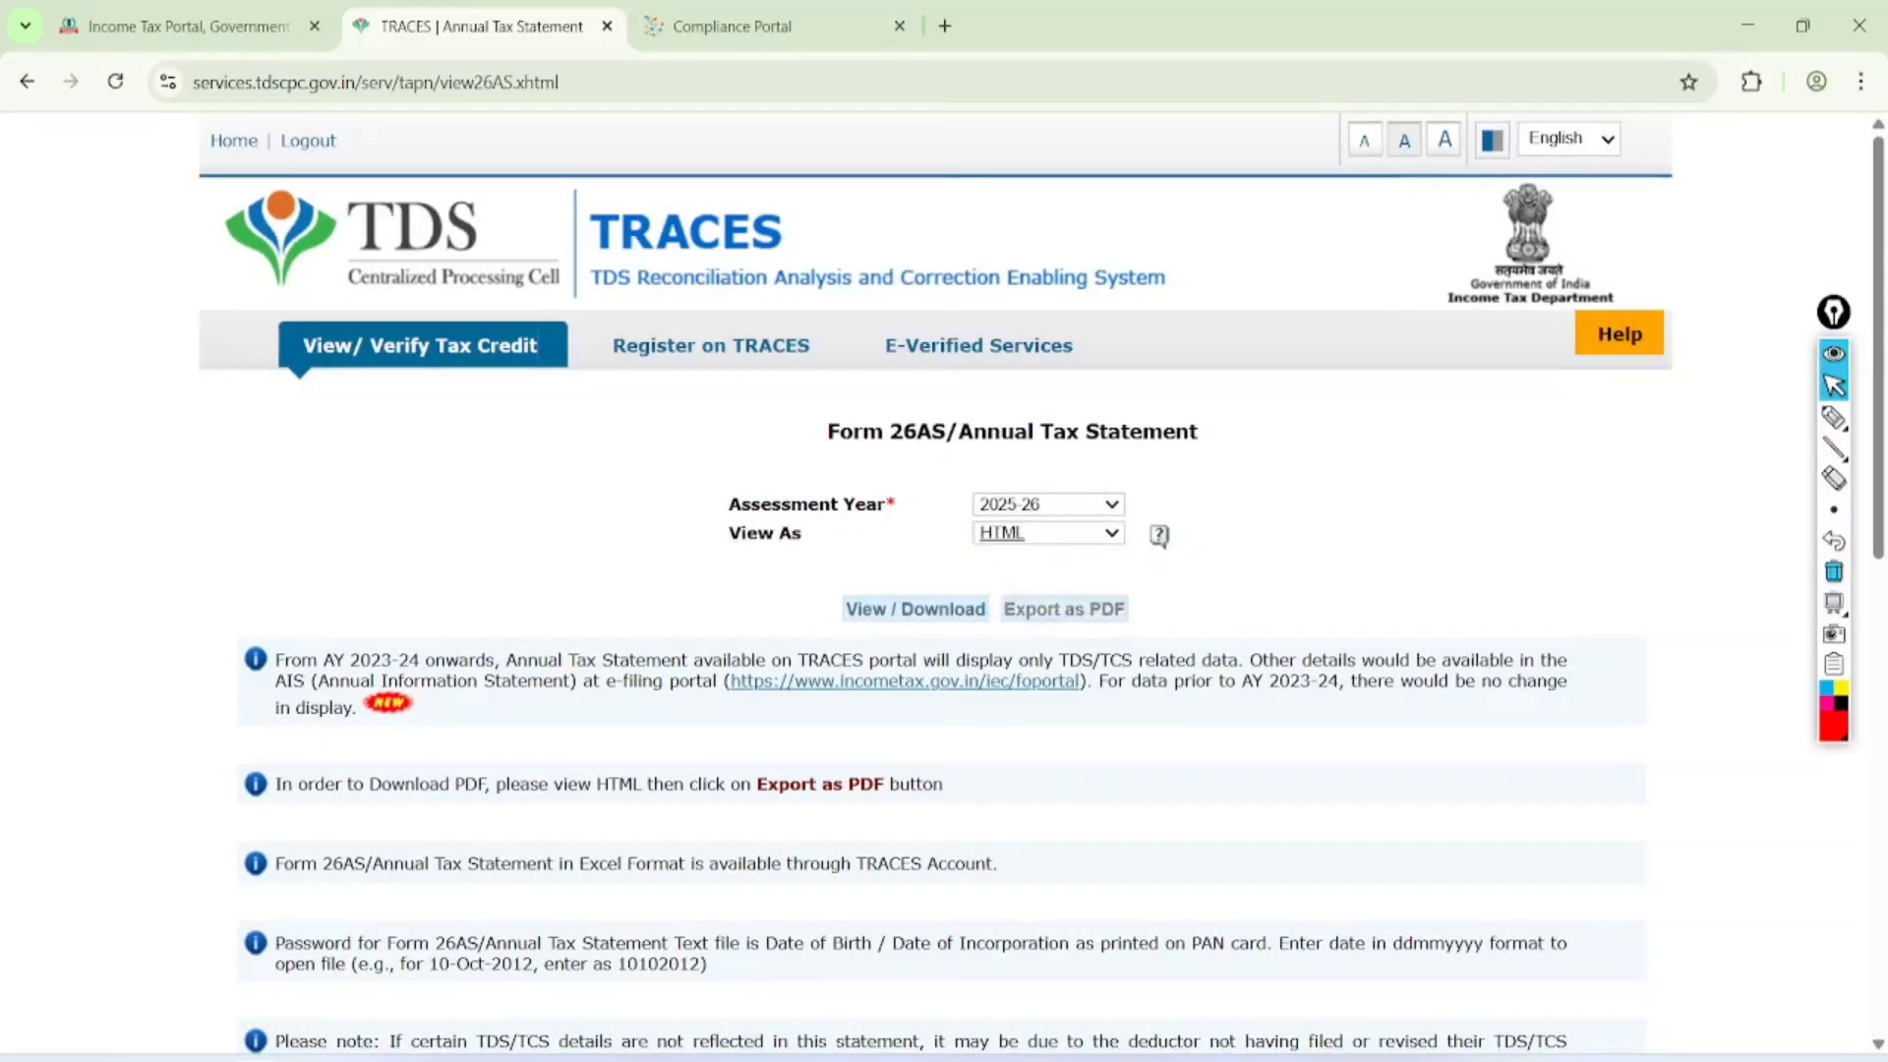
pyautogui.click(915, 609)
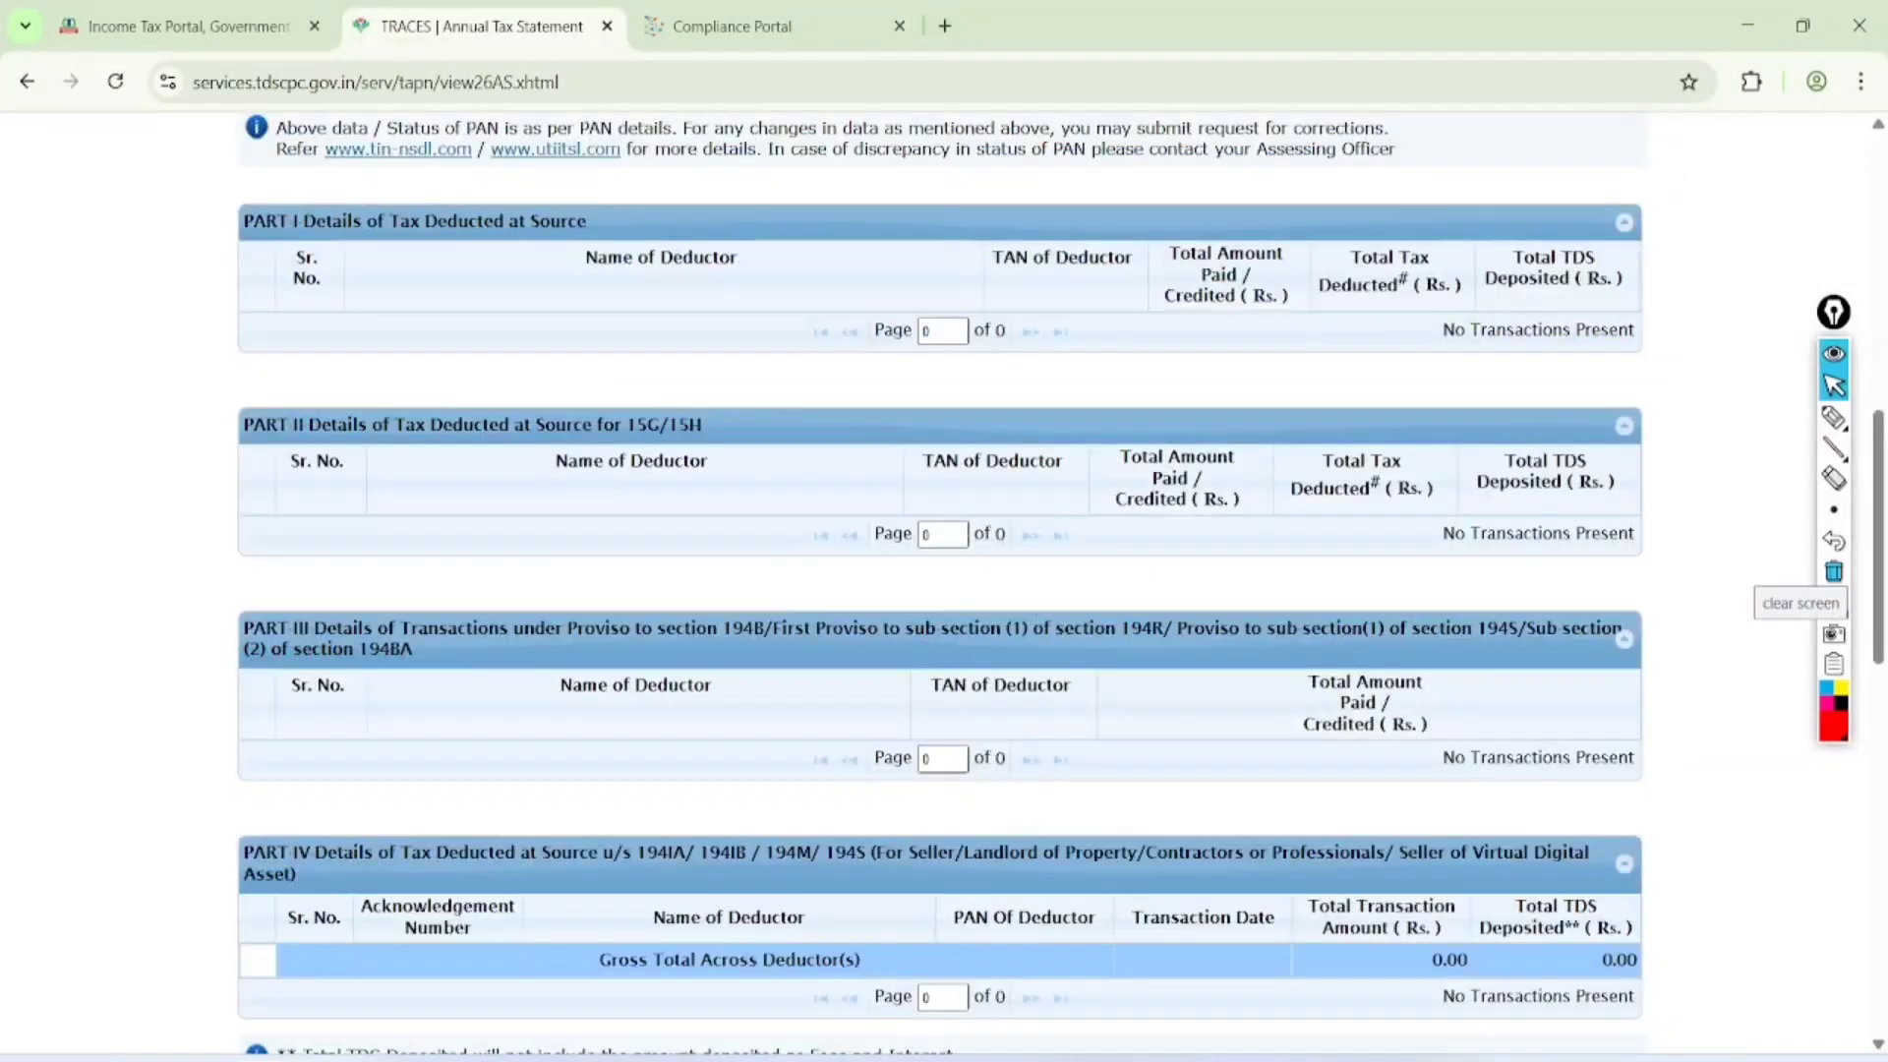
# Circle the Part I and Part II headings of Form 26AS, handwrite circled TCS and RT notes and clear the drawing
pyautogui.click(1834, 571)
pyautogui.click(1834, 418)
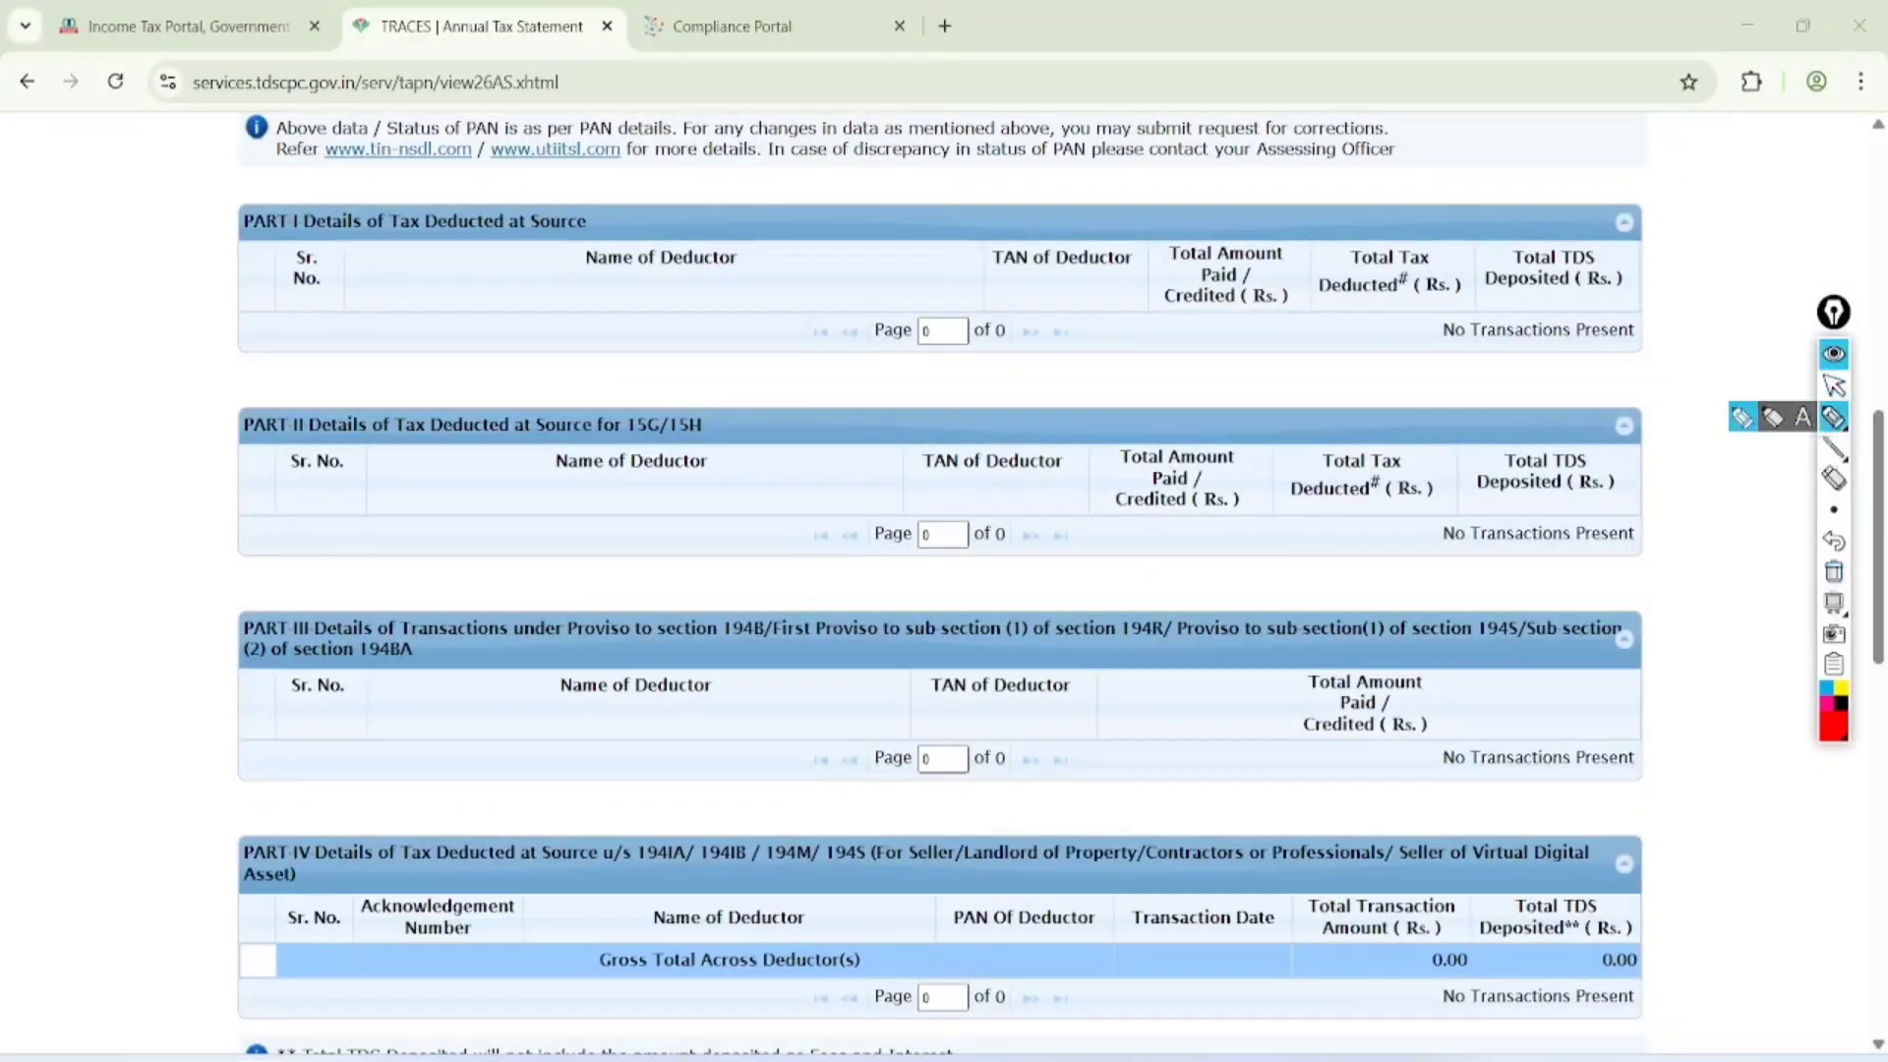
pyautogui.moveTo(513, 119); pyautogui.dragTo(595, 122)
pyautogui.moveTo(699, 352)
pyautogui.mouseDown()
pyautogui.moveTo(791, 393)
pyautogui.moveTo(704, 356)
pyautogui.mouseUp()
pyautogui.moveTo(750, 587)
pyautogui.mouseDown()
pyautogui.moveTo(764, 576)
pyautogui.moveTo(822, 625)
pyautogui.mouseUp()
pyautogui.moveTo(850, 540); pyautogui.dragTo(875, 593)
pyautogui.moveTo(920, 505)
pyautogui.mouseDown()
pyautogui.moveTo(907, 593)
pyautogui.moveTo(853, 634)
pyautogui.moveTo(919, 726)
pyautogui.mouseUp()
pyautogui.moveTo(941, 624); pyautogui.dragTo(900, 663)
pyautogui.moveTo(1001, 484); pyautogui.dragTo(1008, 448)
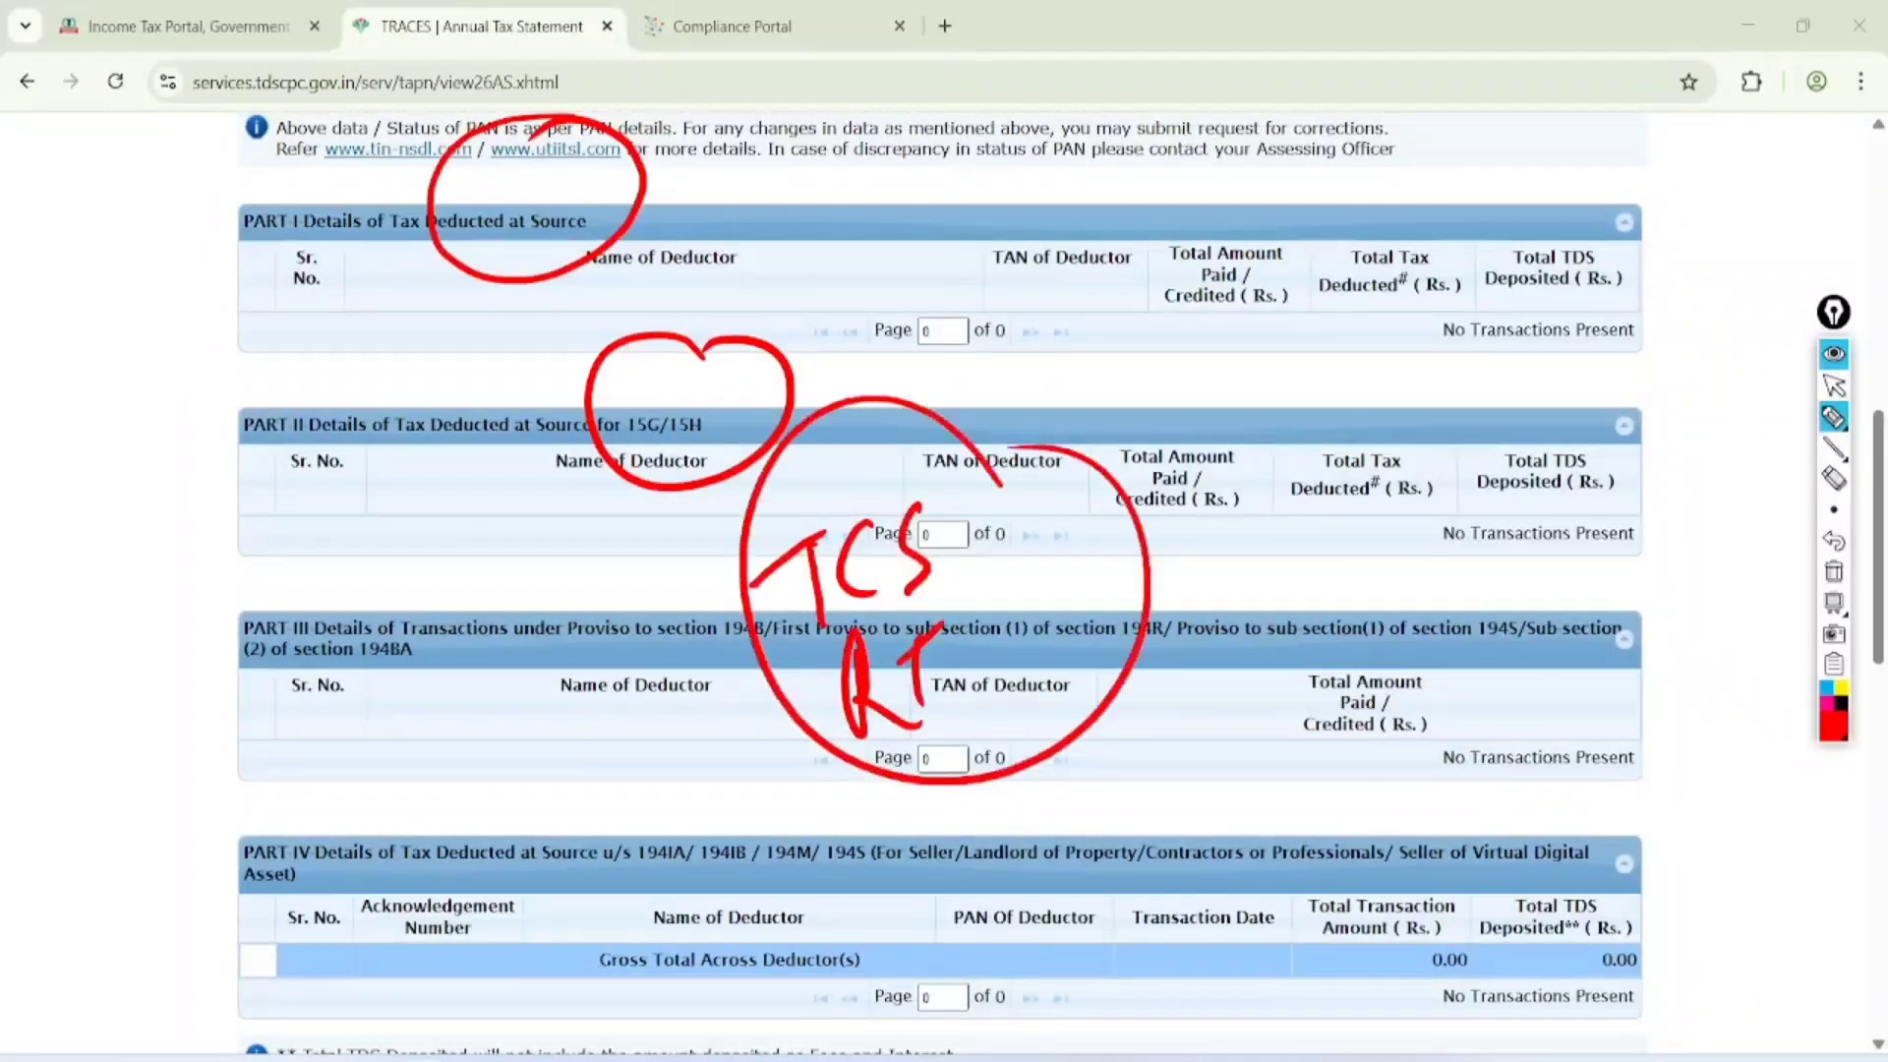
pyautogui.click(1834, 571)
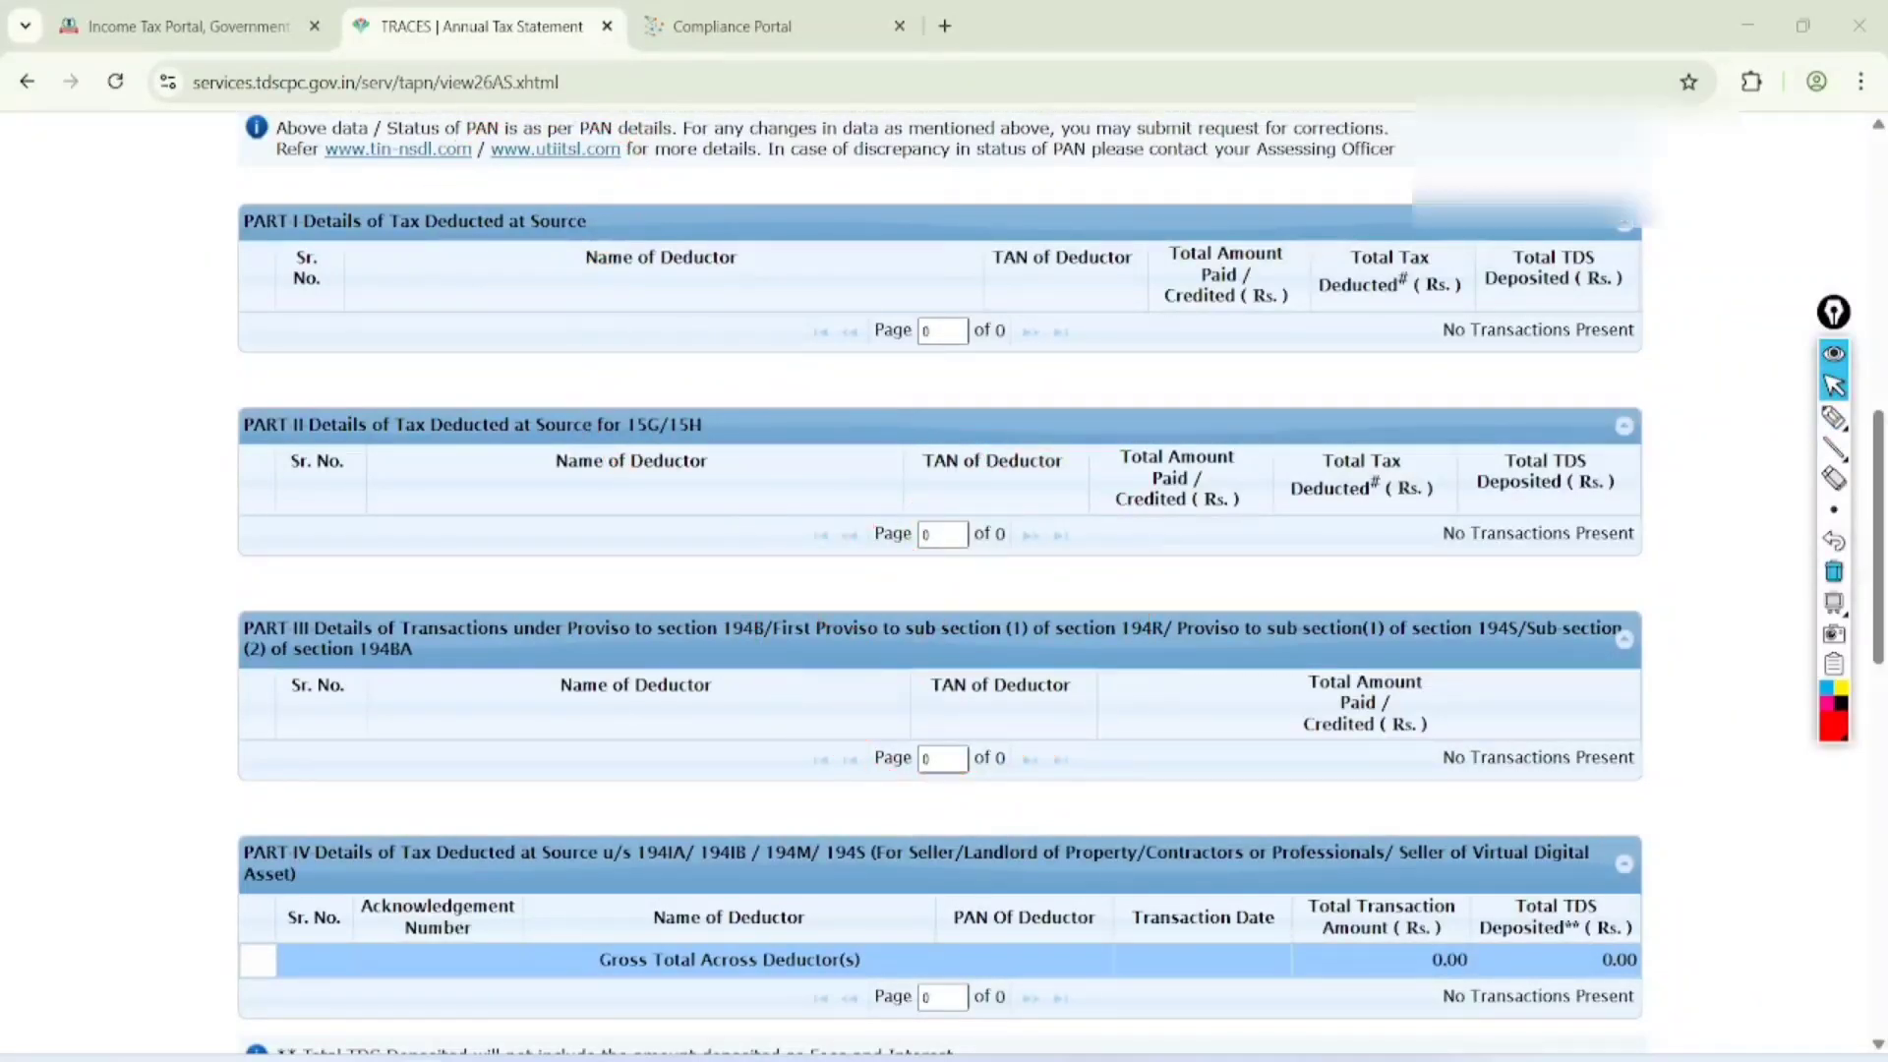
# Return to the e-Filing return page and select assessment year 2025-26 (Current A.Y.) with the Online filing mode
pyautogui.click(189, 27)
pyautogui.click(309, 590)
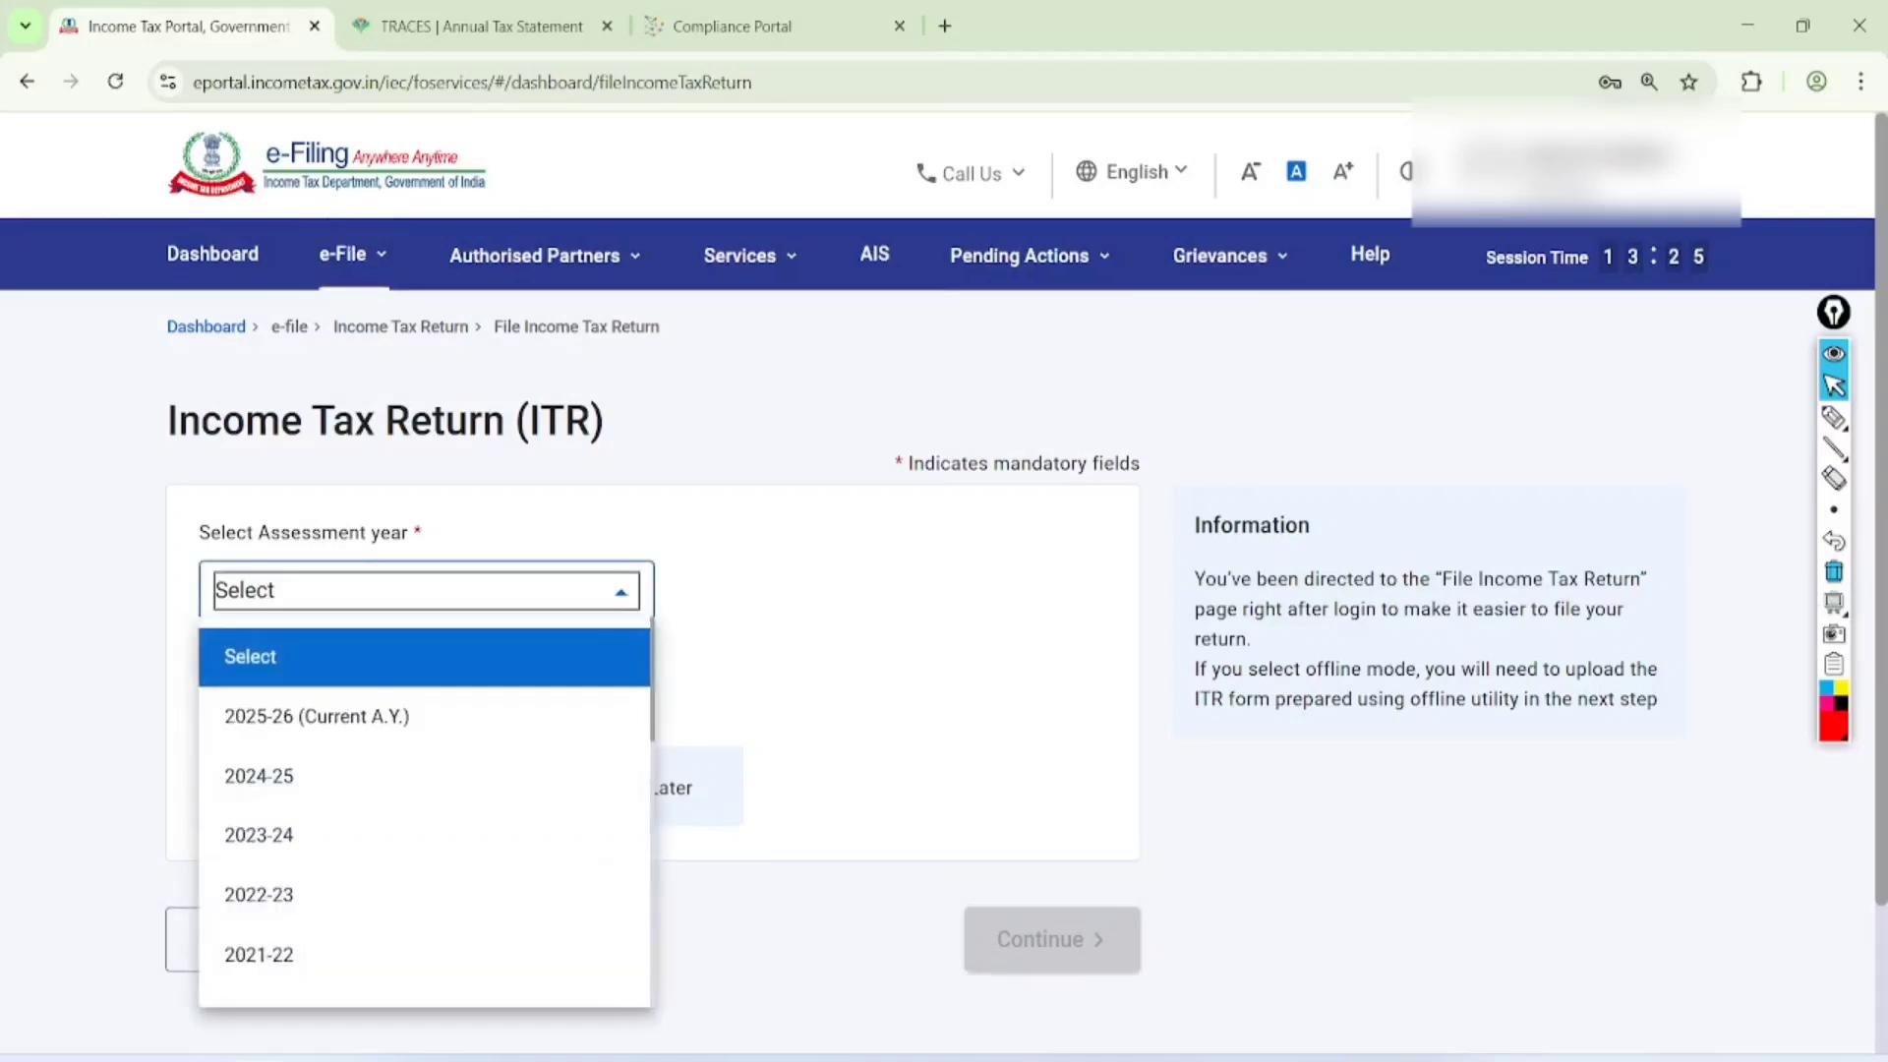
pyautogui.click(335, 716)
pyautogui.click(211, 697)
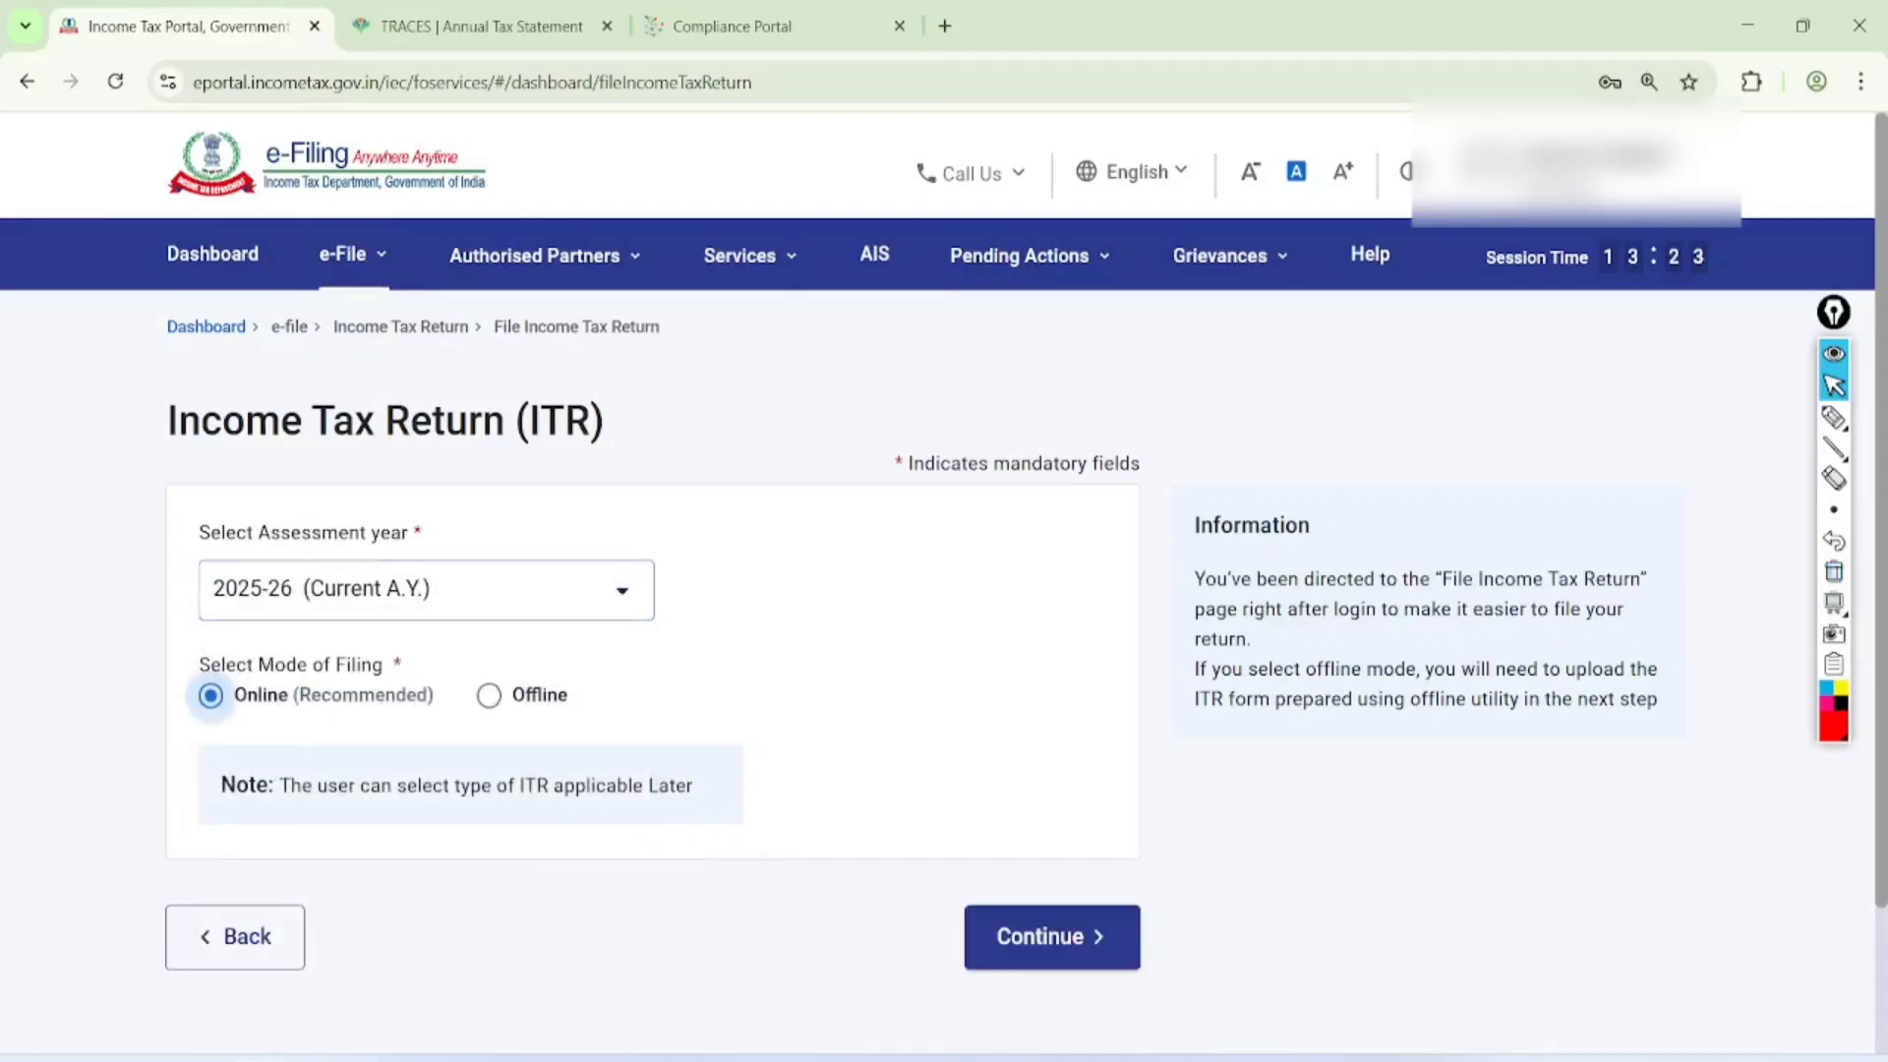
# Continue with the online filing to the page offering the saved draft or a fresh return
pyautogui.click(1052, 937)
pyautogui.scroll(-4, 935, 590)
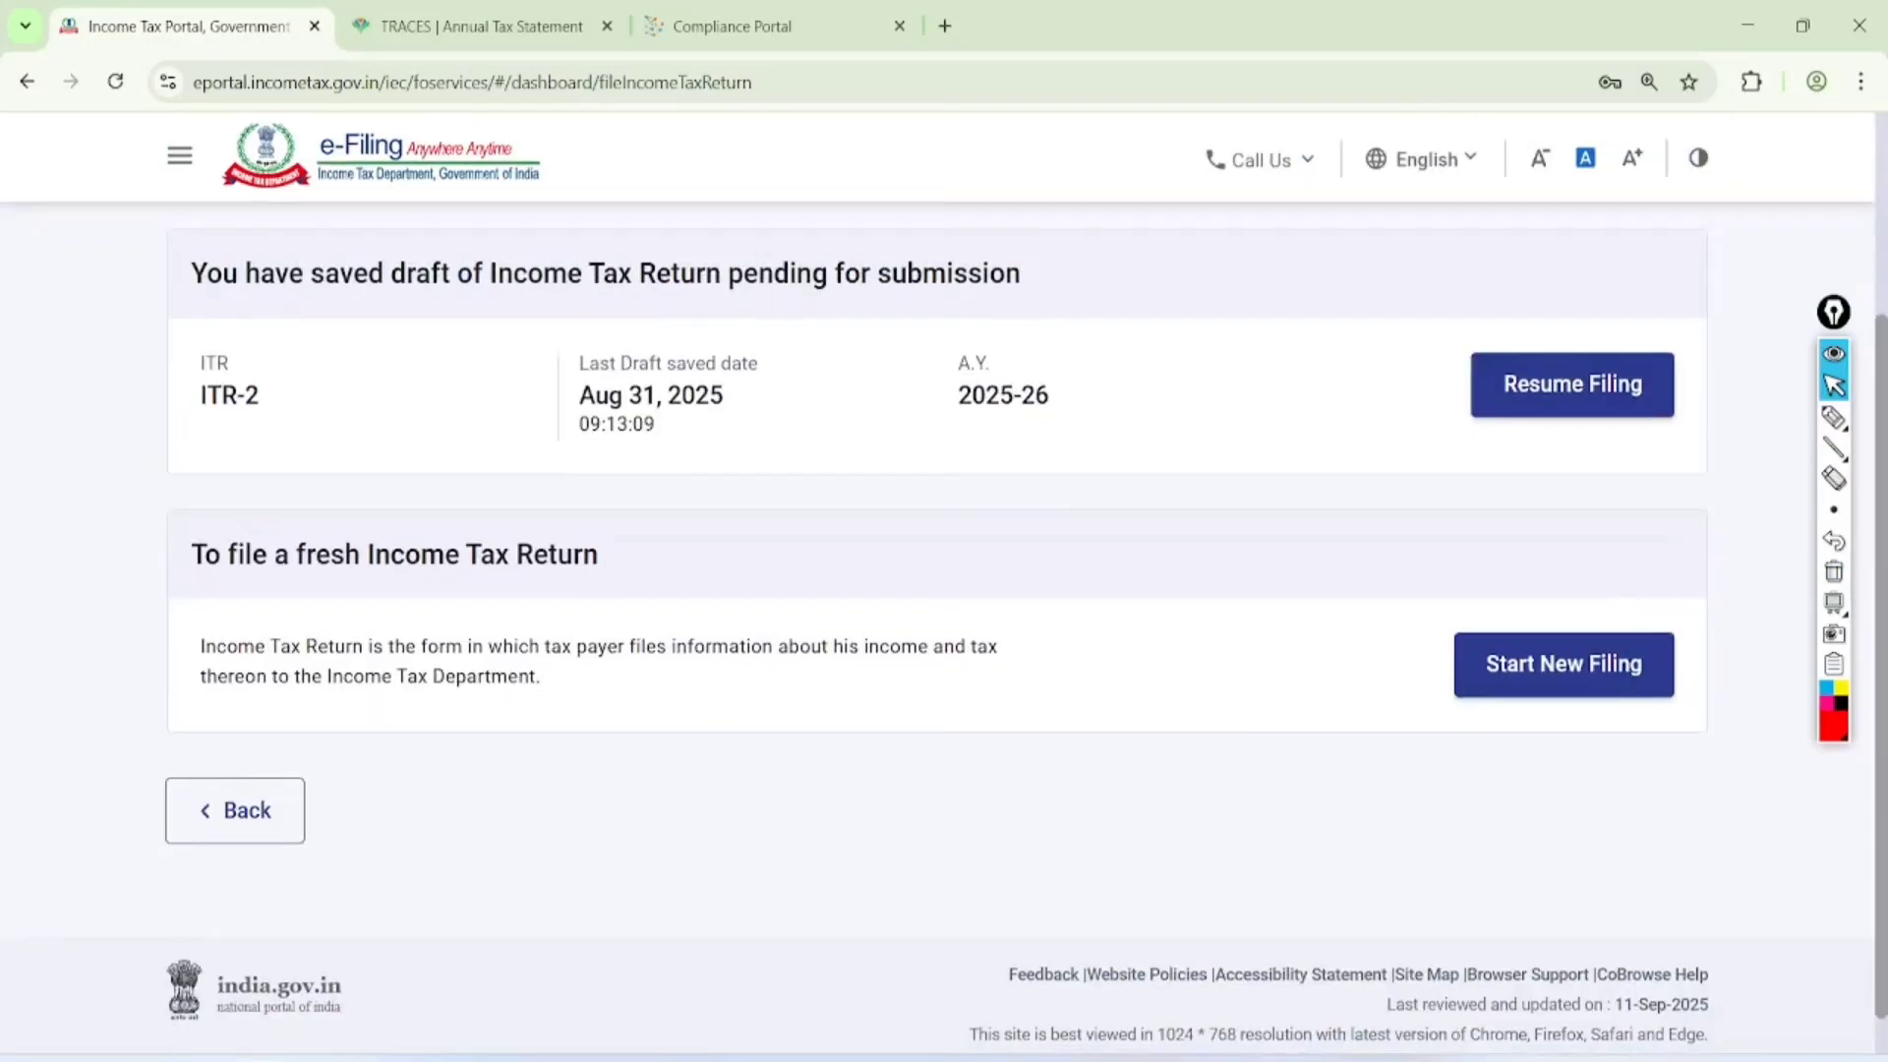
# Circle the Resume Filing option, add two check marks beside it, mark the Start New Filing option and clear the drawing
pyautogui.click(1834, 417)
pyautogui.moveTo(1677, 286)
pyautogui.mouseDown()
pyautogui.moveTo(1613, 262)
pyautogui.moveTo(1706, 450)
pyautogui.moveTo(1579, 278)
pyautogui.mouseUp()
pyautogui.moveTo(1247, 352); pyautogui.dragTo(1446, 244)
pyautogui.moveTo(1259, 453)
pyautogui.mouseDown()
pyautogui.moveTo(1357, 433)
pyautogui.moveTo(1465, 359)
pyautogui.mouseUp()
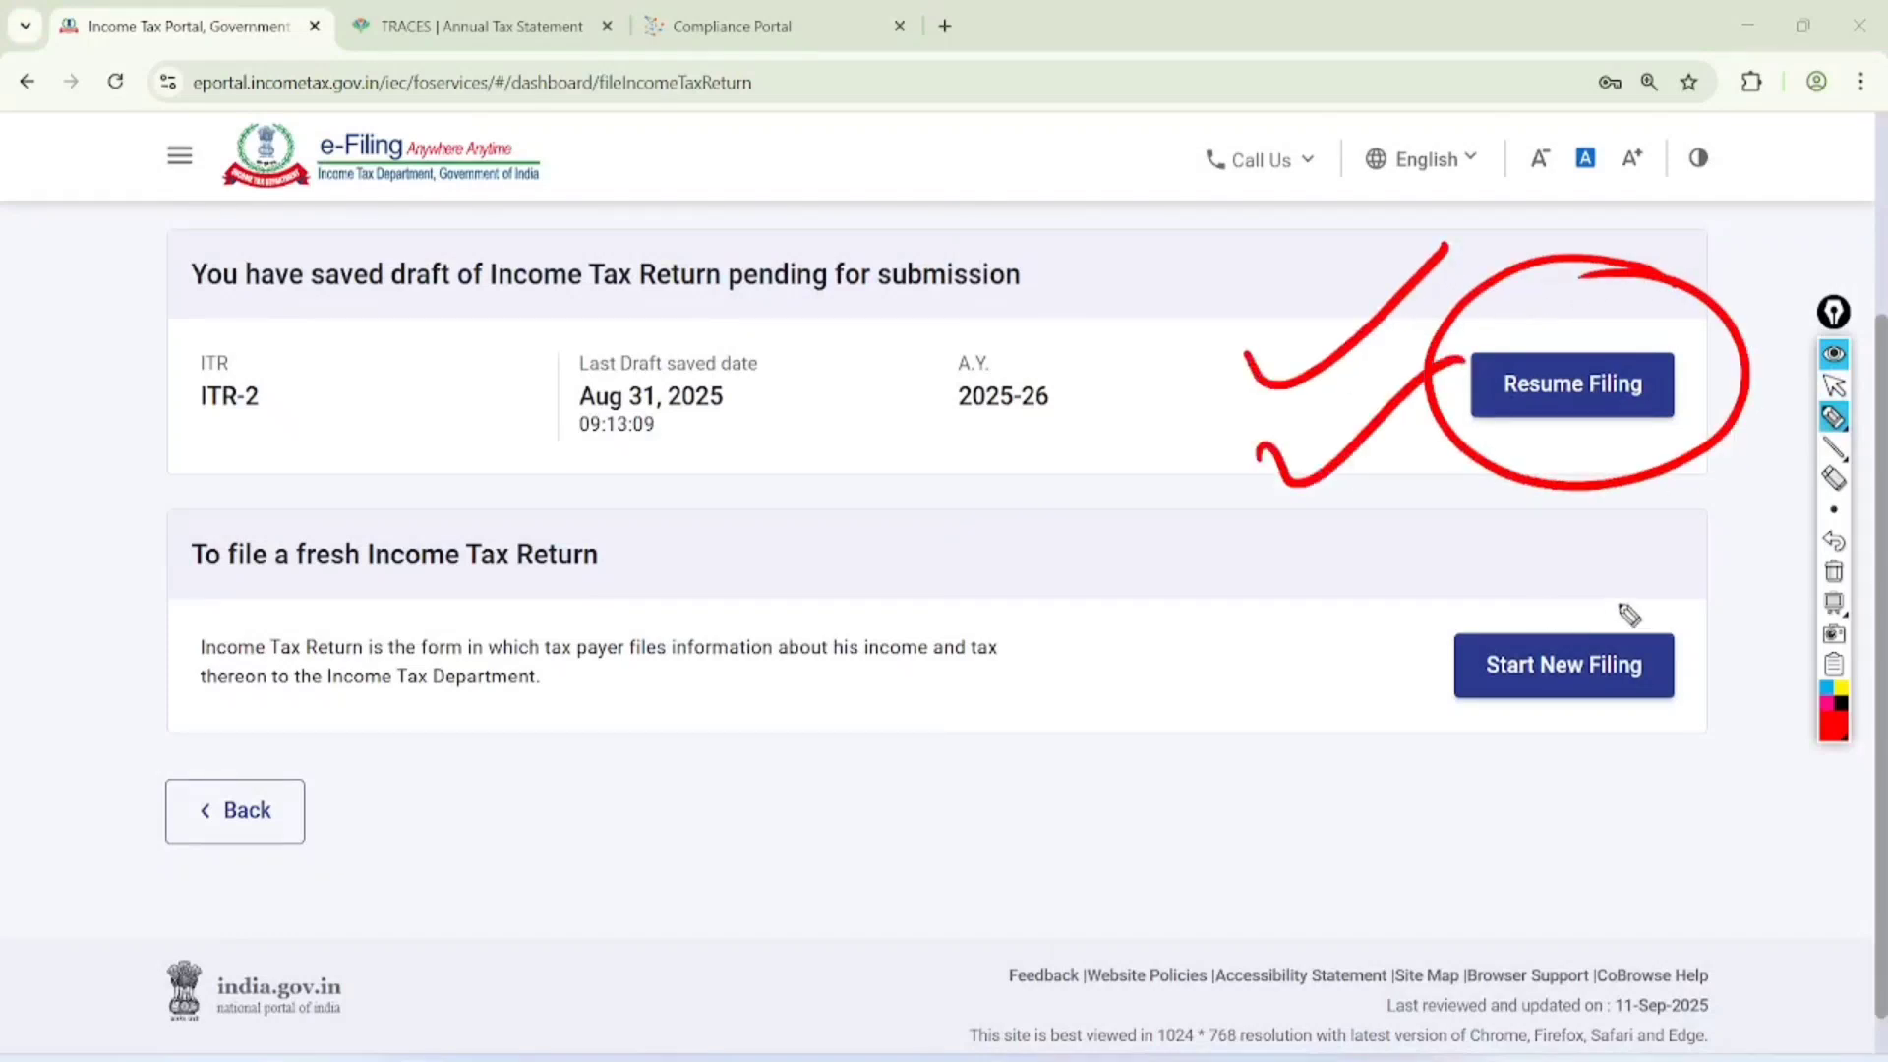
pyautogui.moveTo(1644, 578); pyautogui.dragTo(1598, 583)
pyautogui.click(1834, 386)
pyautogui.click(1834, 571)
# Start a new filing with the Individual status, choose form ITR - 1 and proceed with it
pyautogui.click(1593, 667)
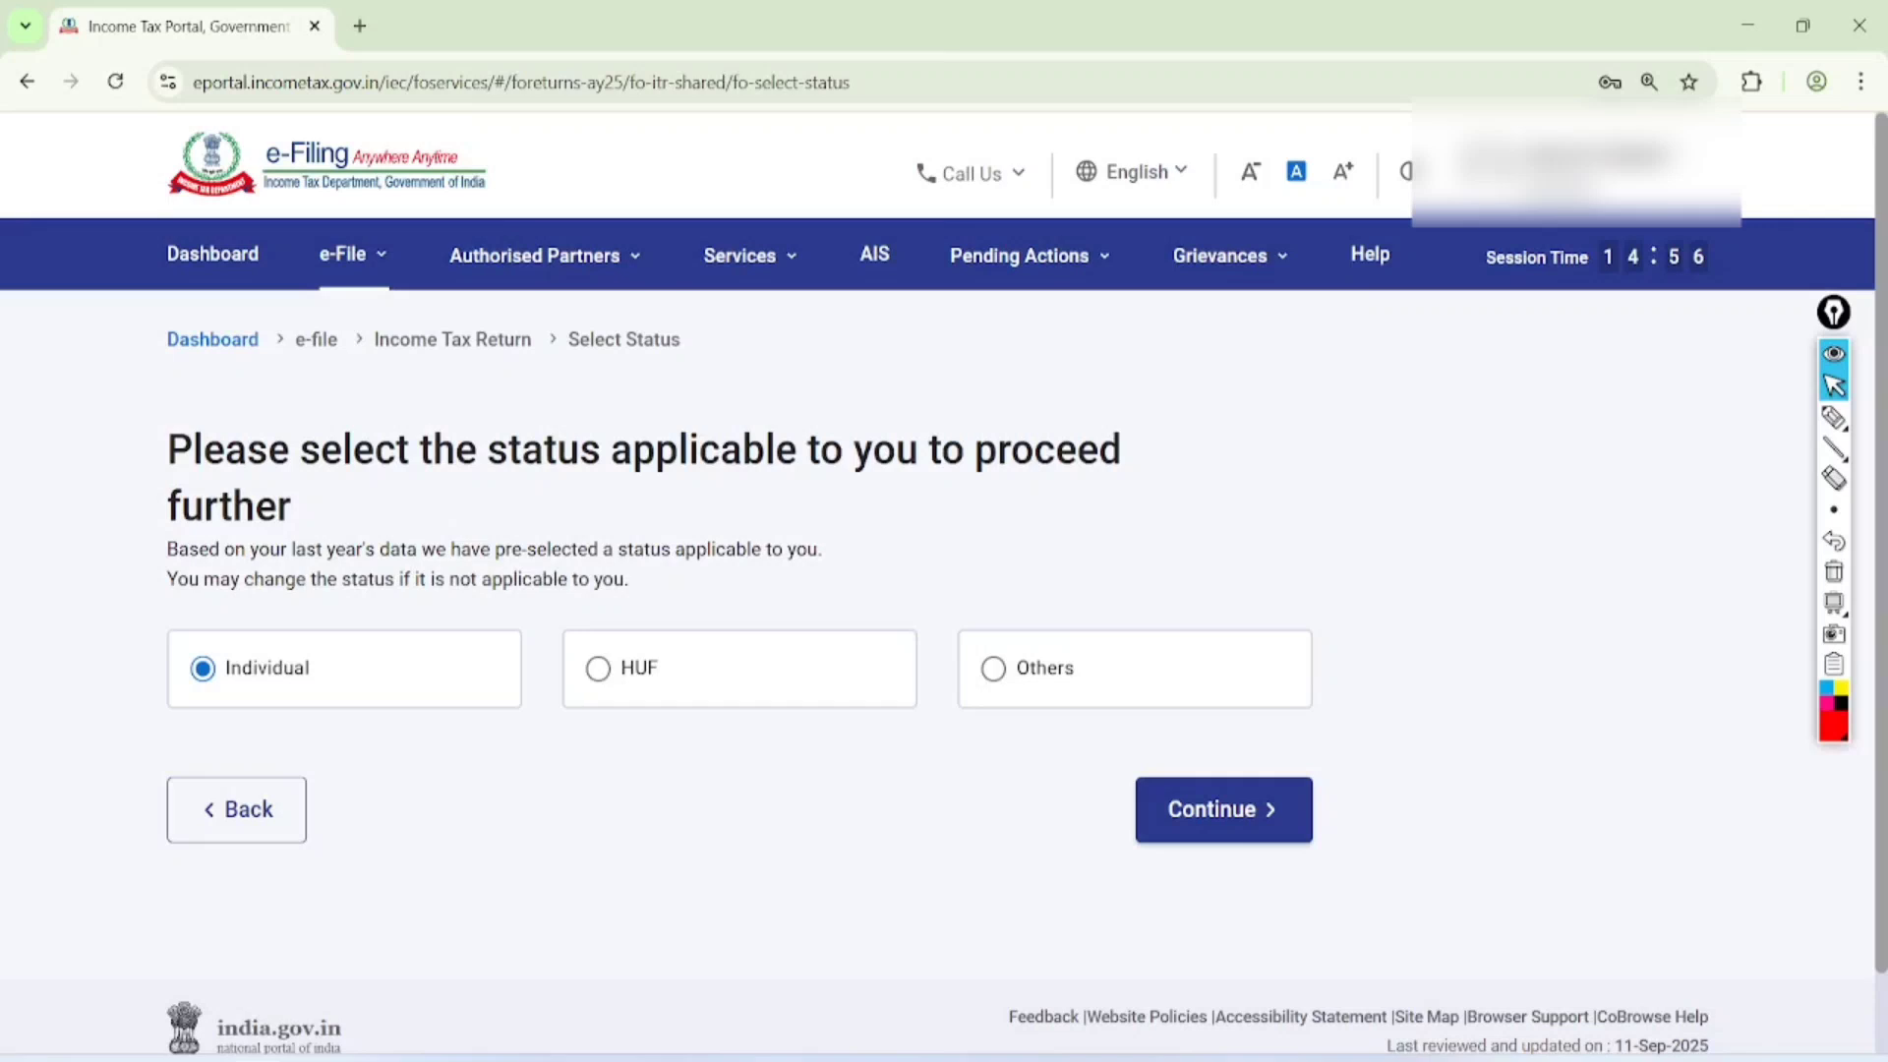
pyautogui.click(1224, 810)
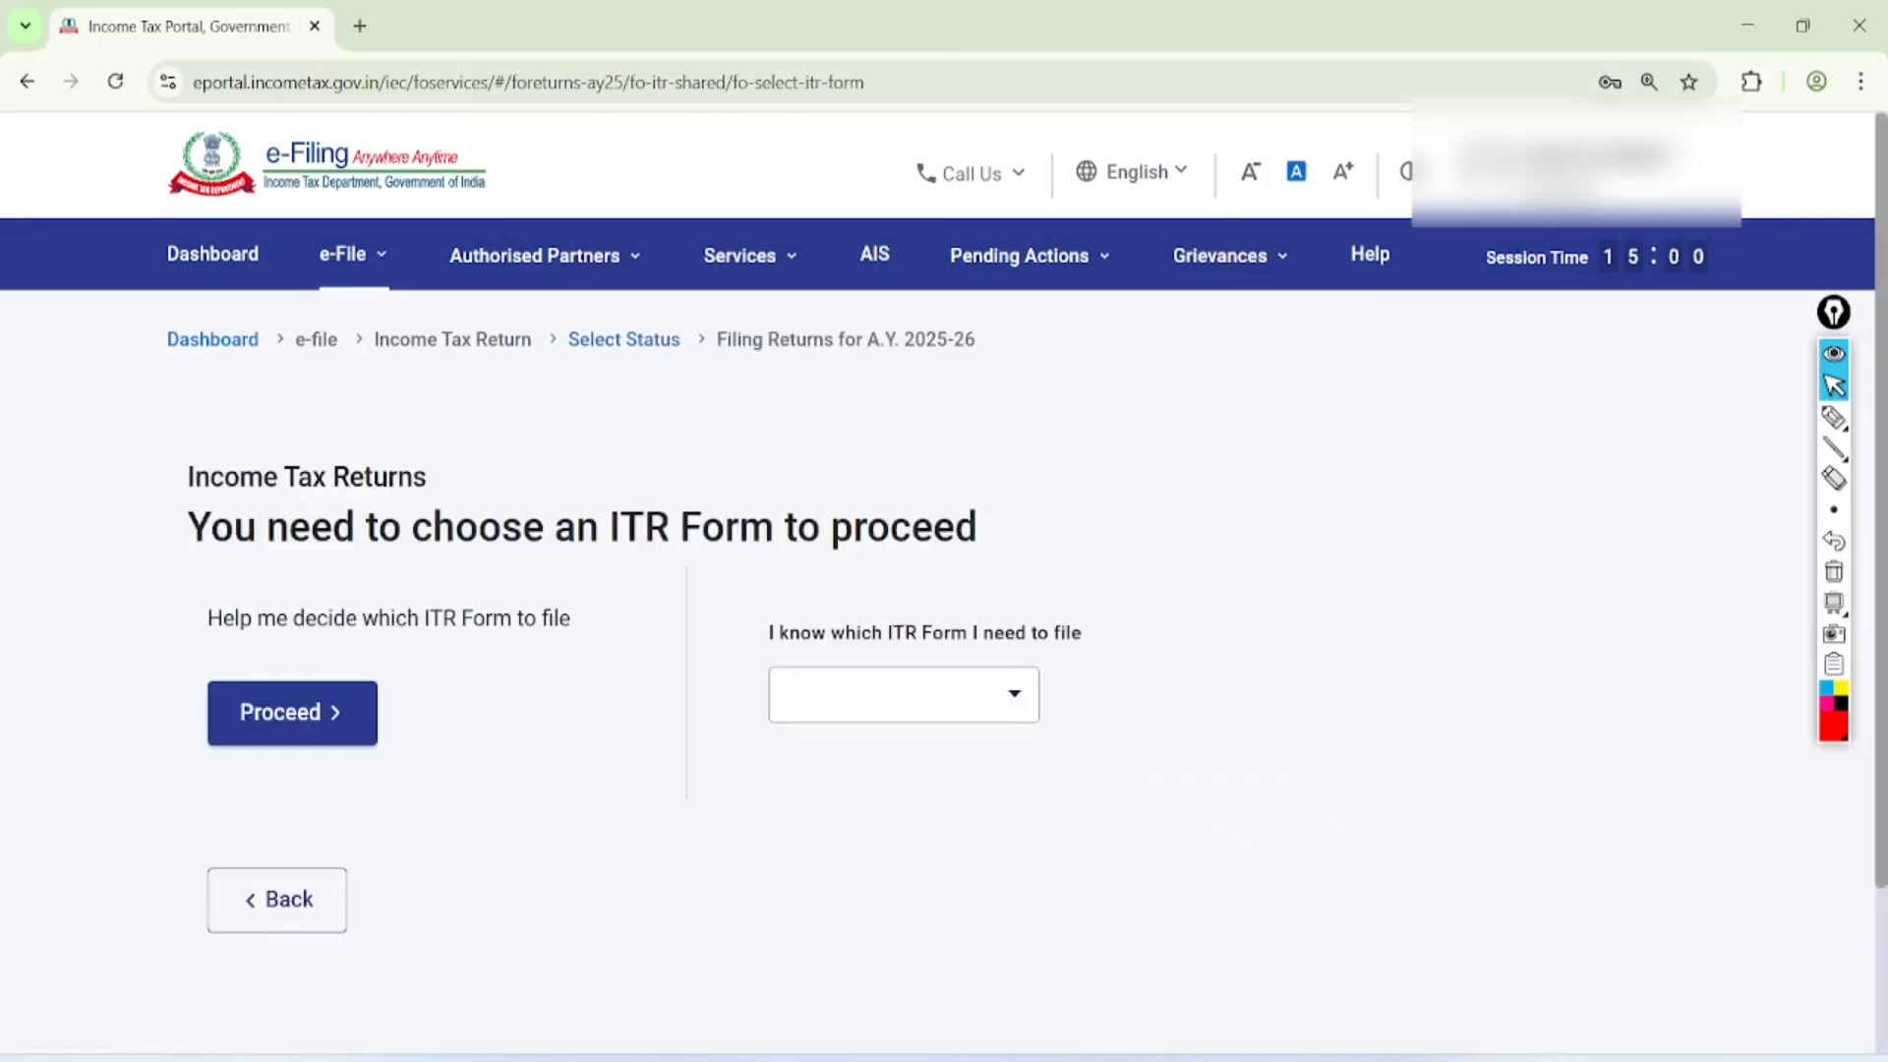
pyautogui.click(904, 694)
pyautogui.click(837, 810)
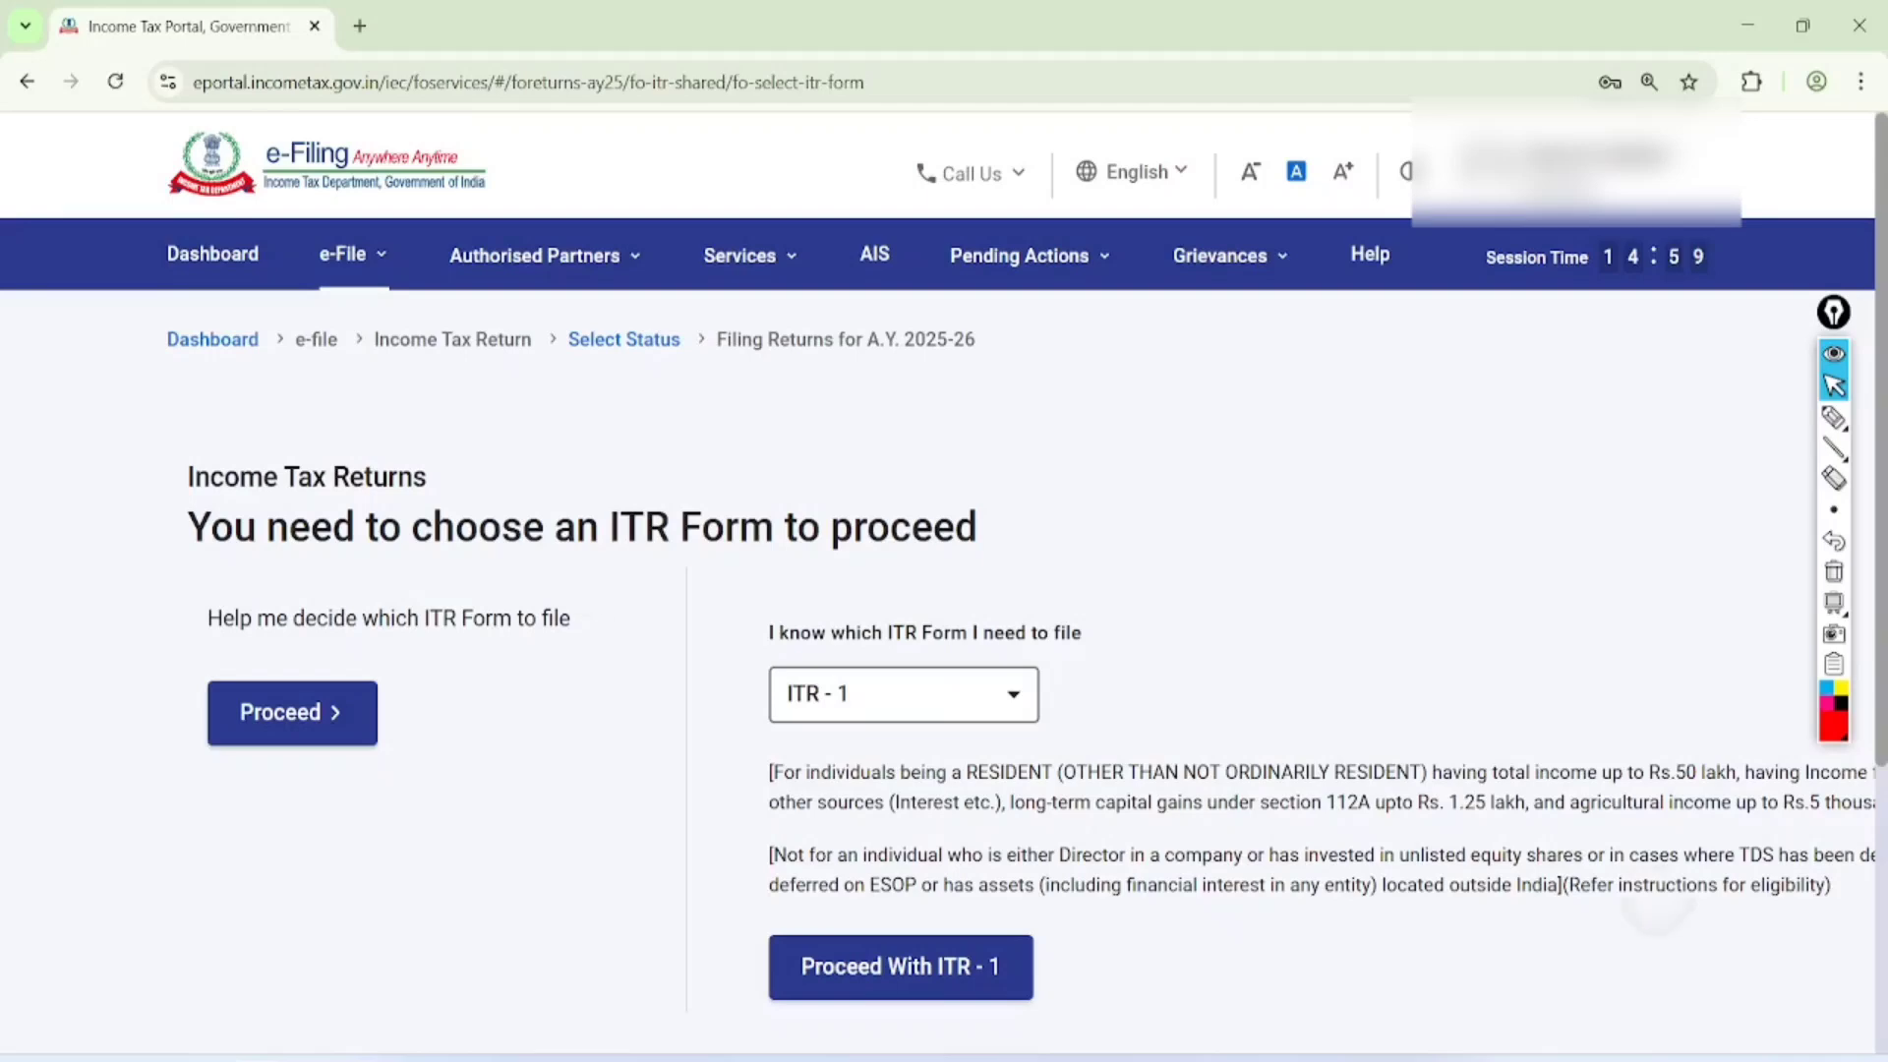
pyautogui.scroll(-1, 939, 629)
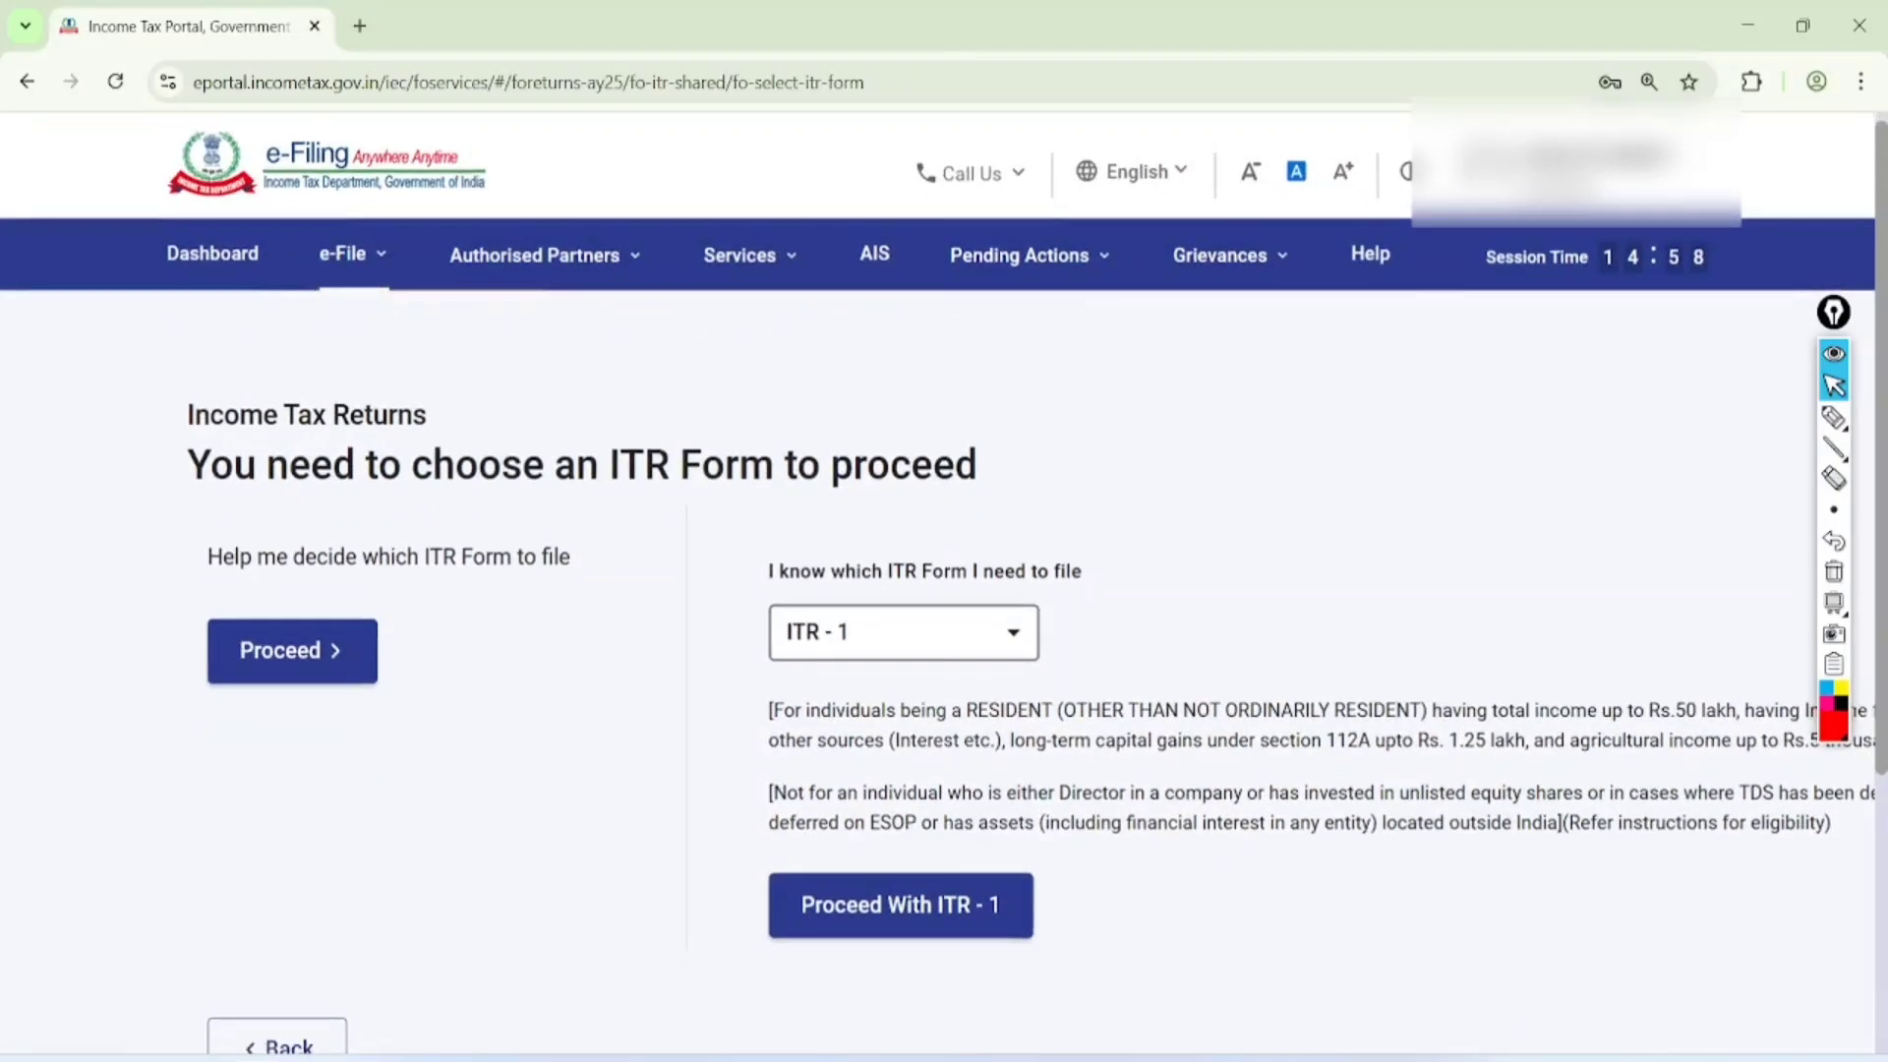
pyautogui.scroll(-1, 938, 629)
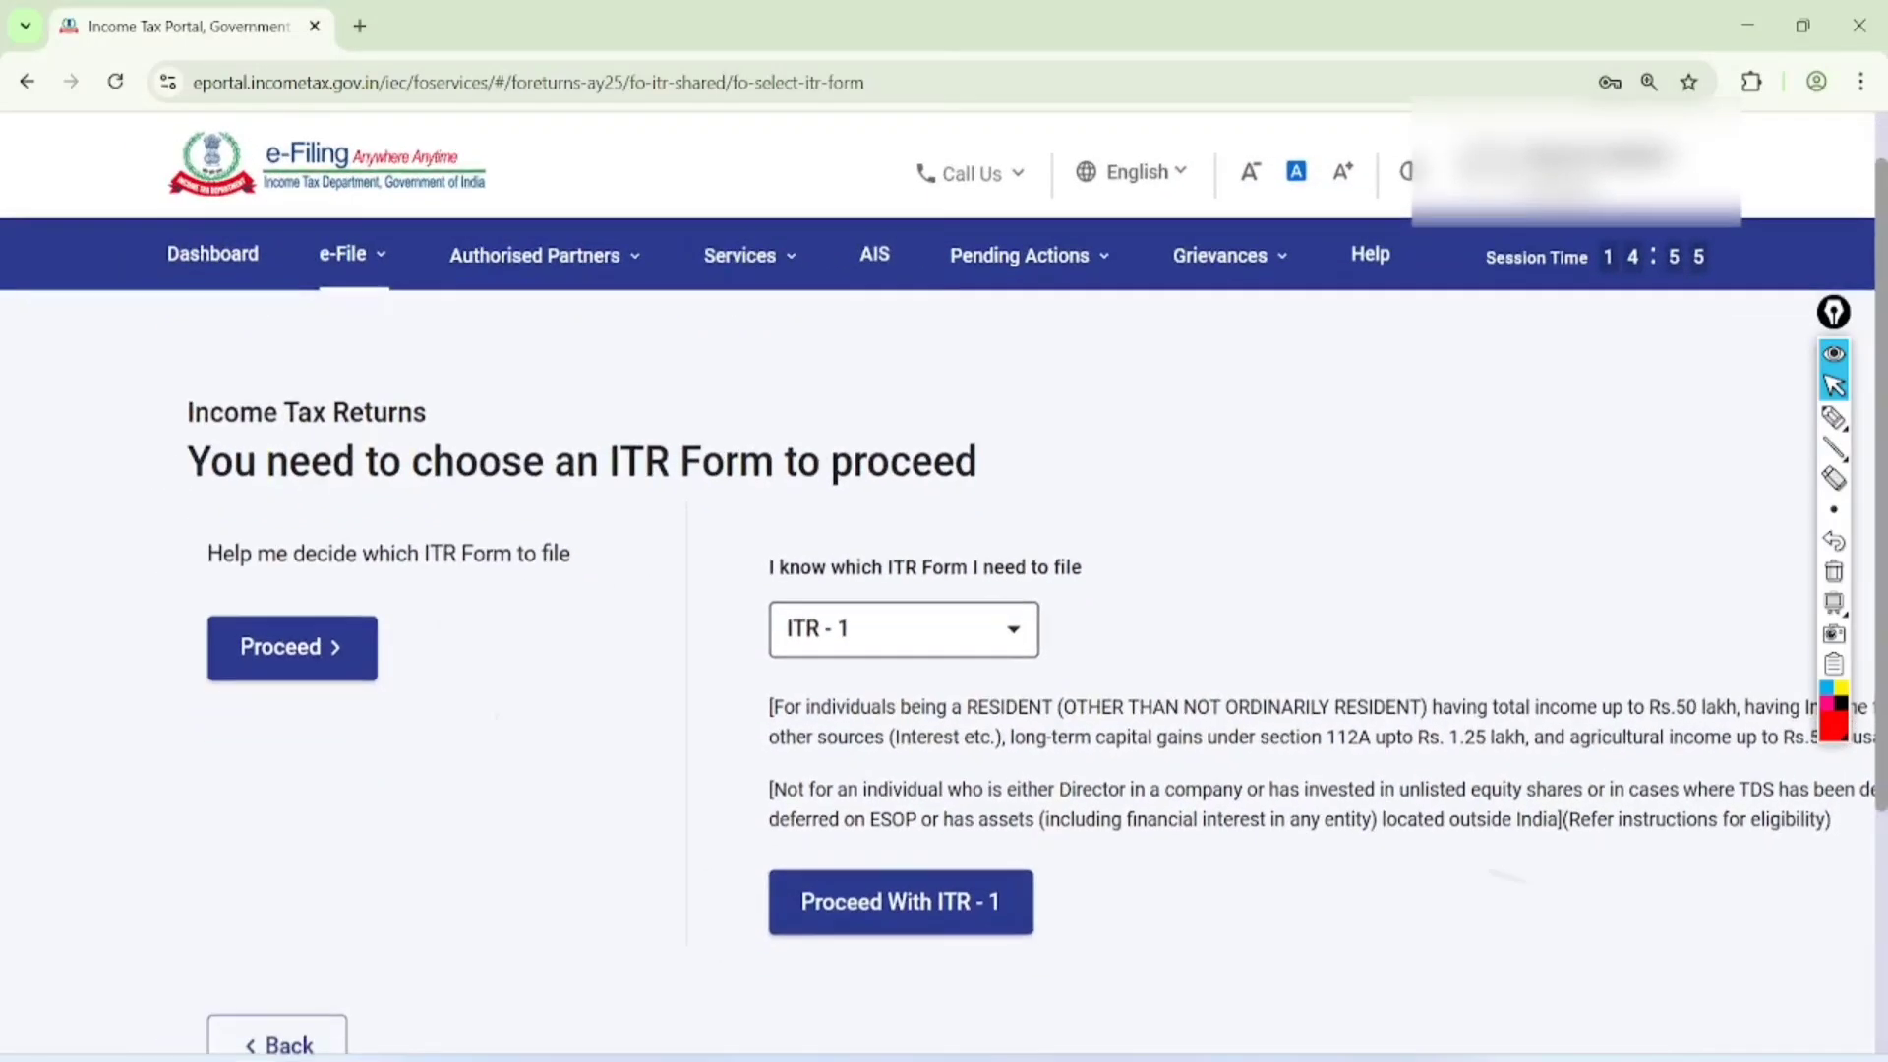
pyautogui.click(891, 819)
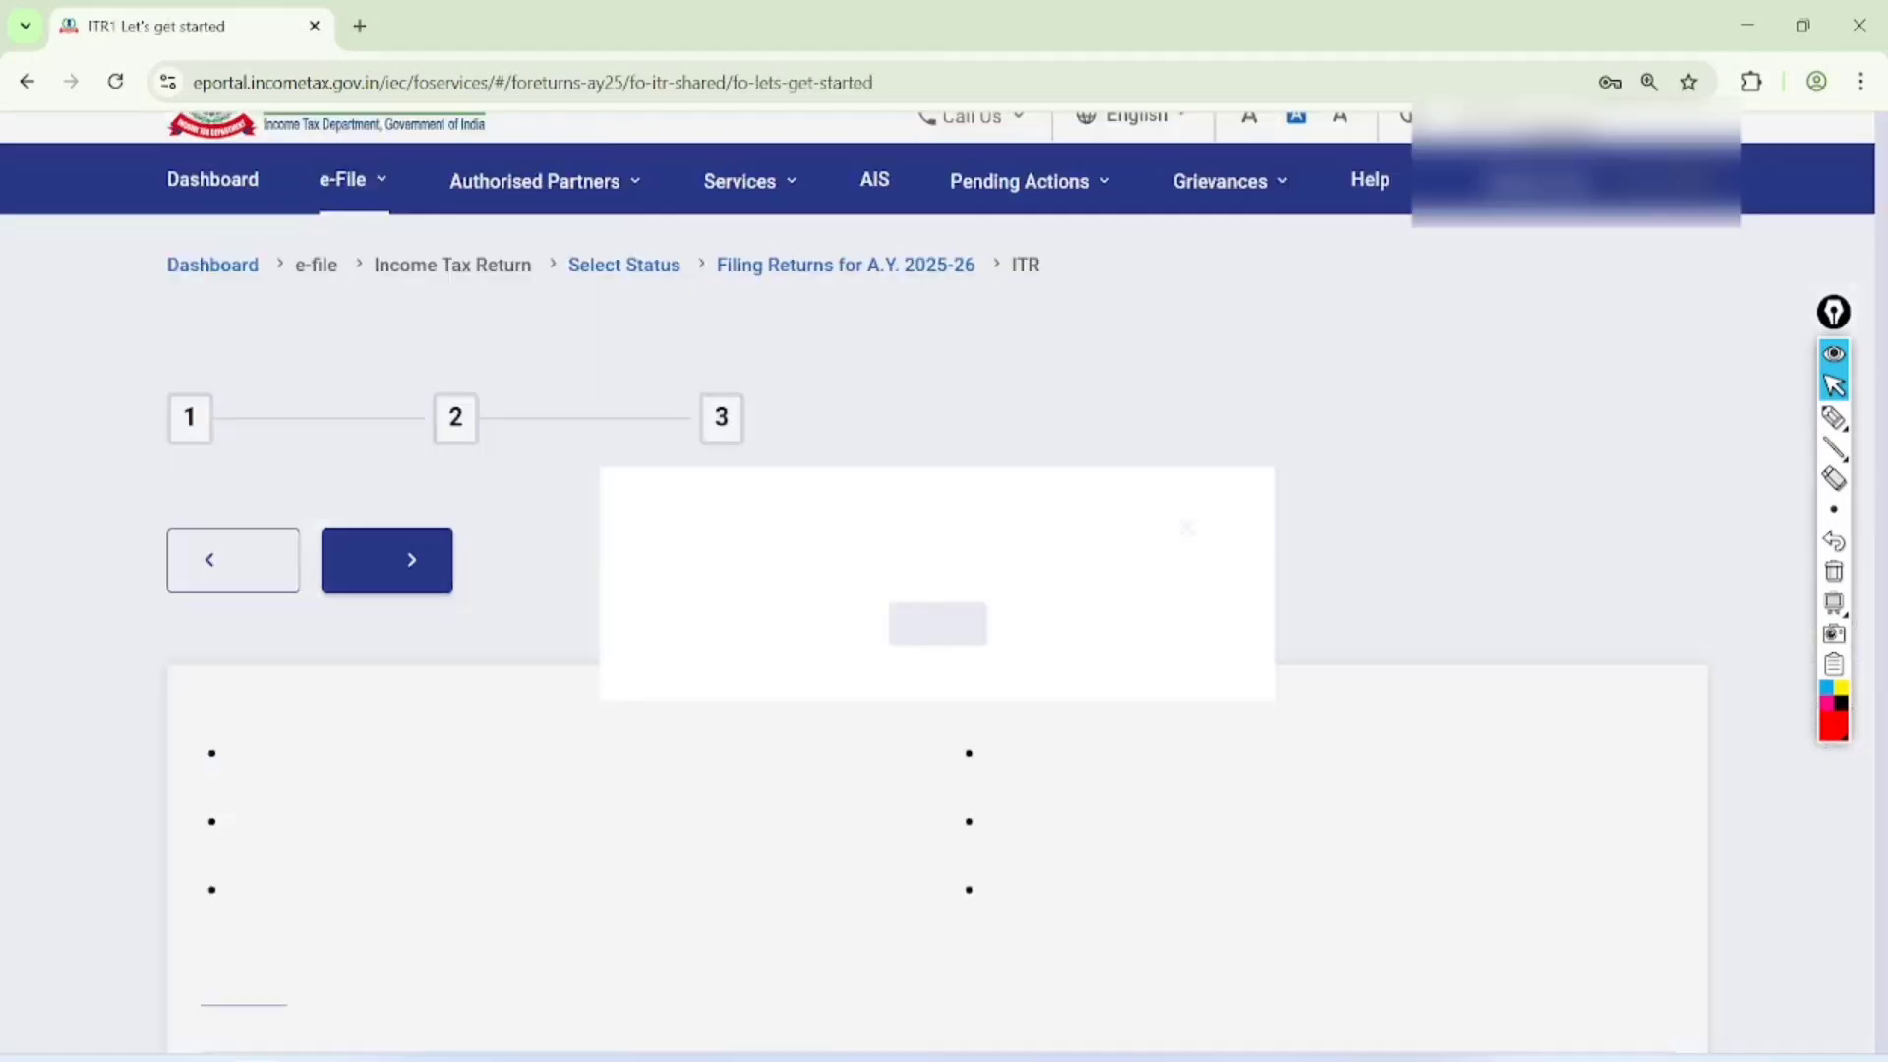
pyautogui.scroll(2, 887, 633)
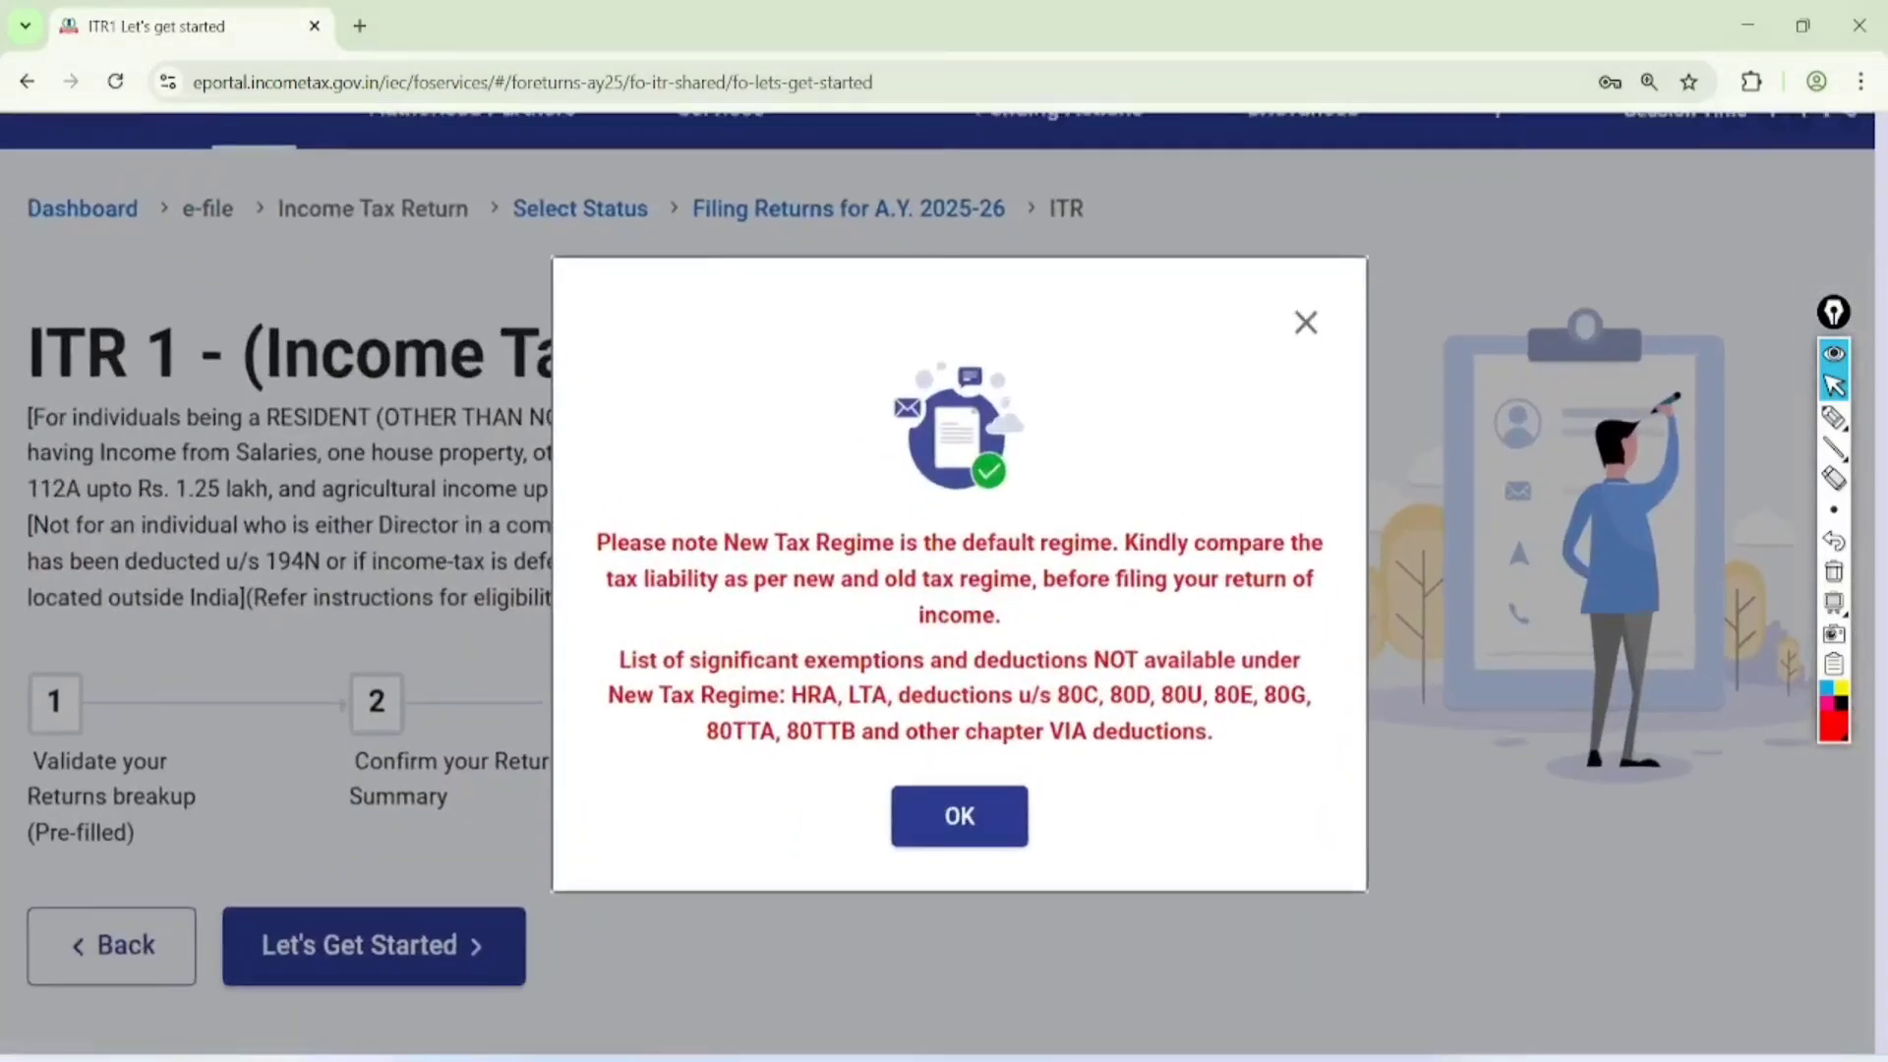
# Underline the default New Tax Regime note and the unavailable deductions in the notice, and handwrite a double-underlined "Due" above them
pyautogui.click(1834, 418)
pyautogui.moveTo(689, 556); pyautogui.dragTo(1028, 558)
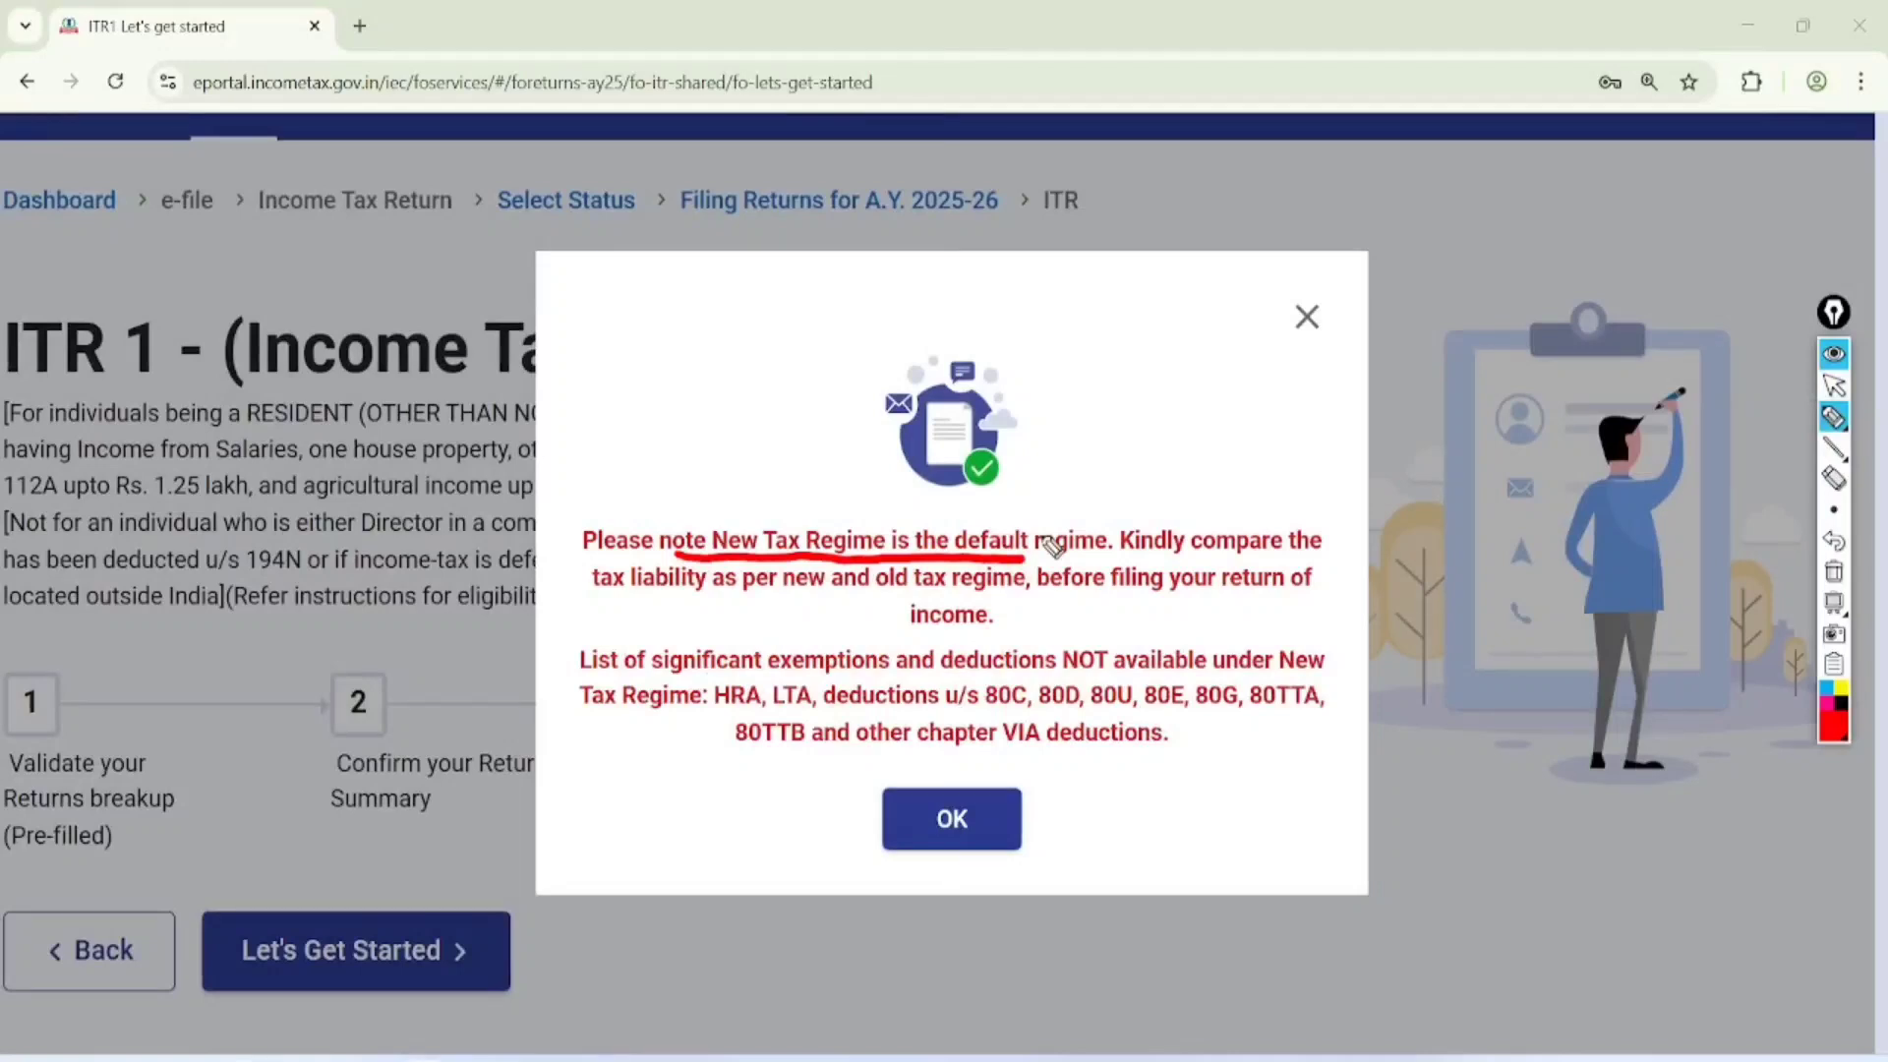
pyautogui.moveTo(661, 716); pyautogui.dragTo(1251, 704)
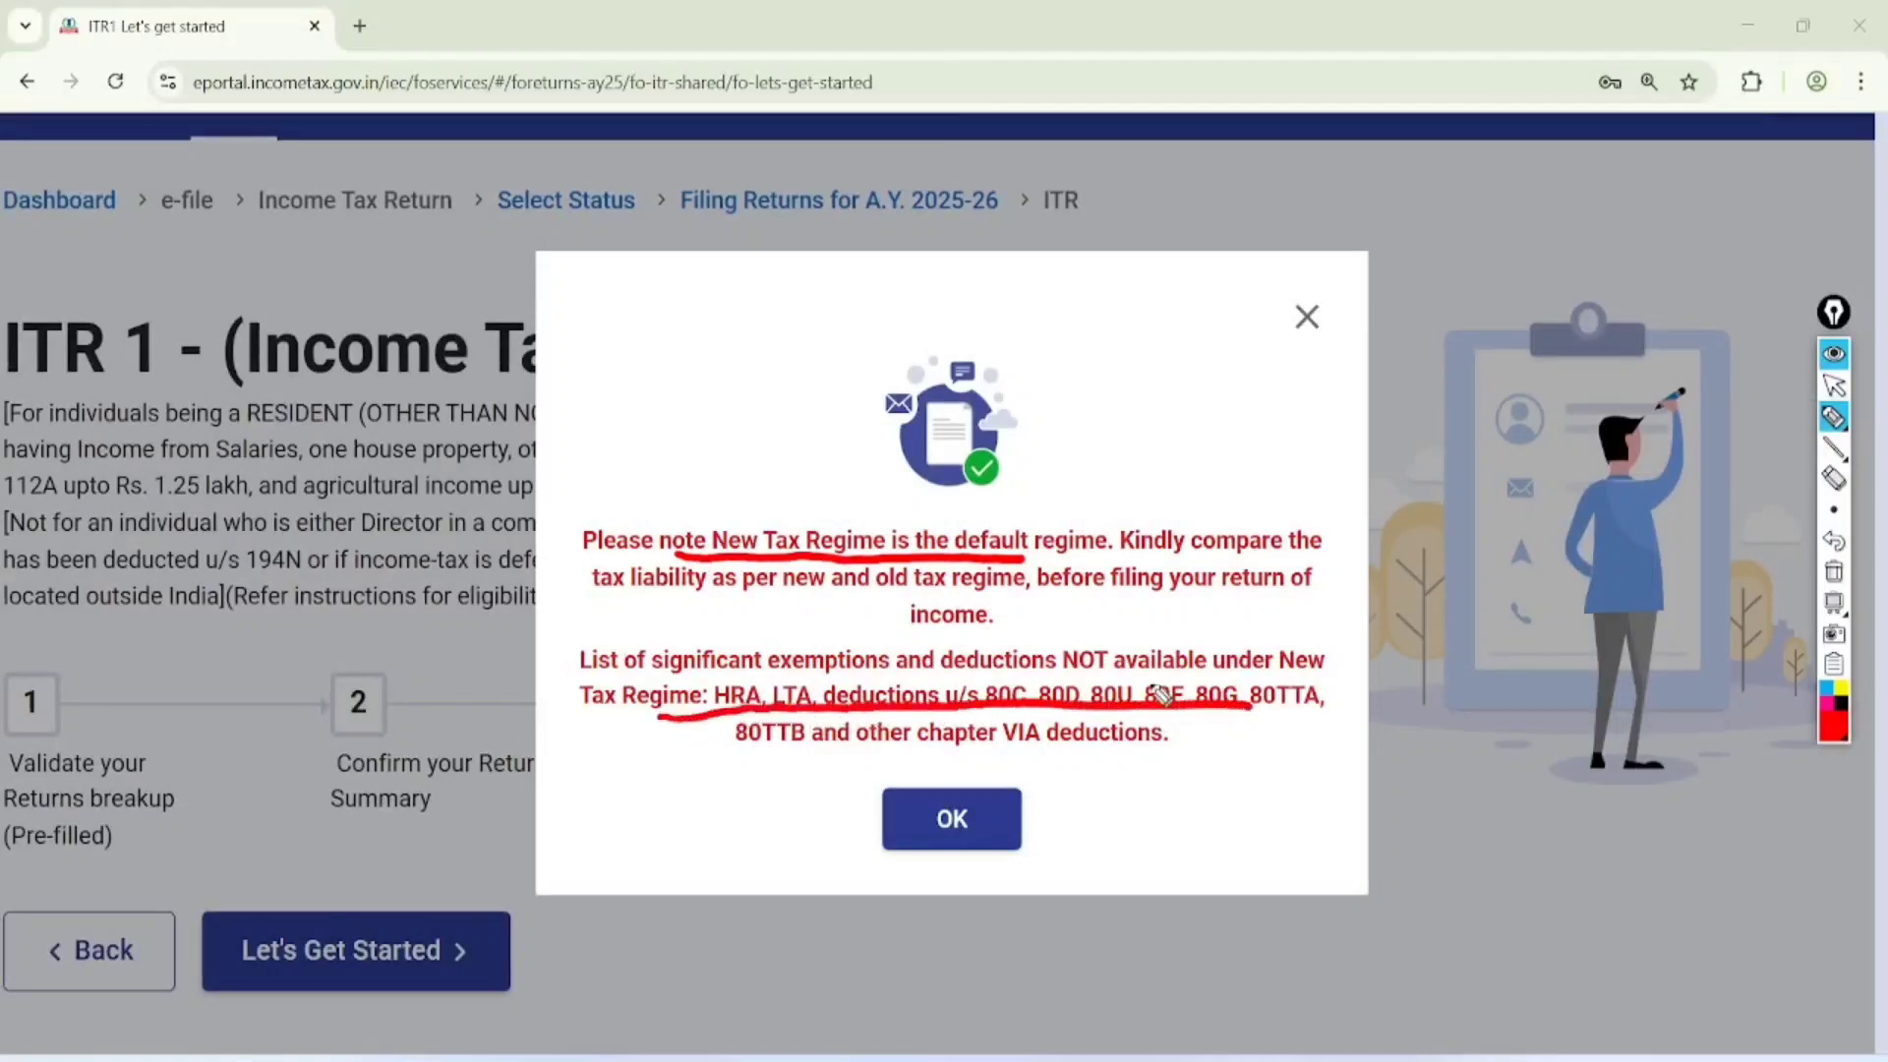
pyautogui.moveTo(749, 775); pyautogui.dragTo(1242, 752)
pyautogui.moveTo(595, 334)
pyautogui.mouseDown()
pyautogui.moveTo(626, 368)
pyautogui.moveTo(597, 406)
pyautogui.mouseUp()
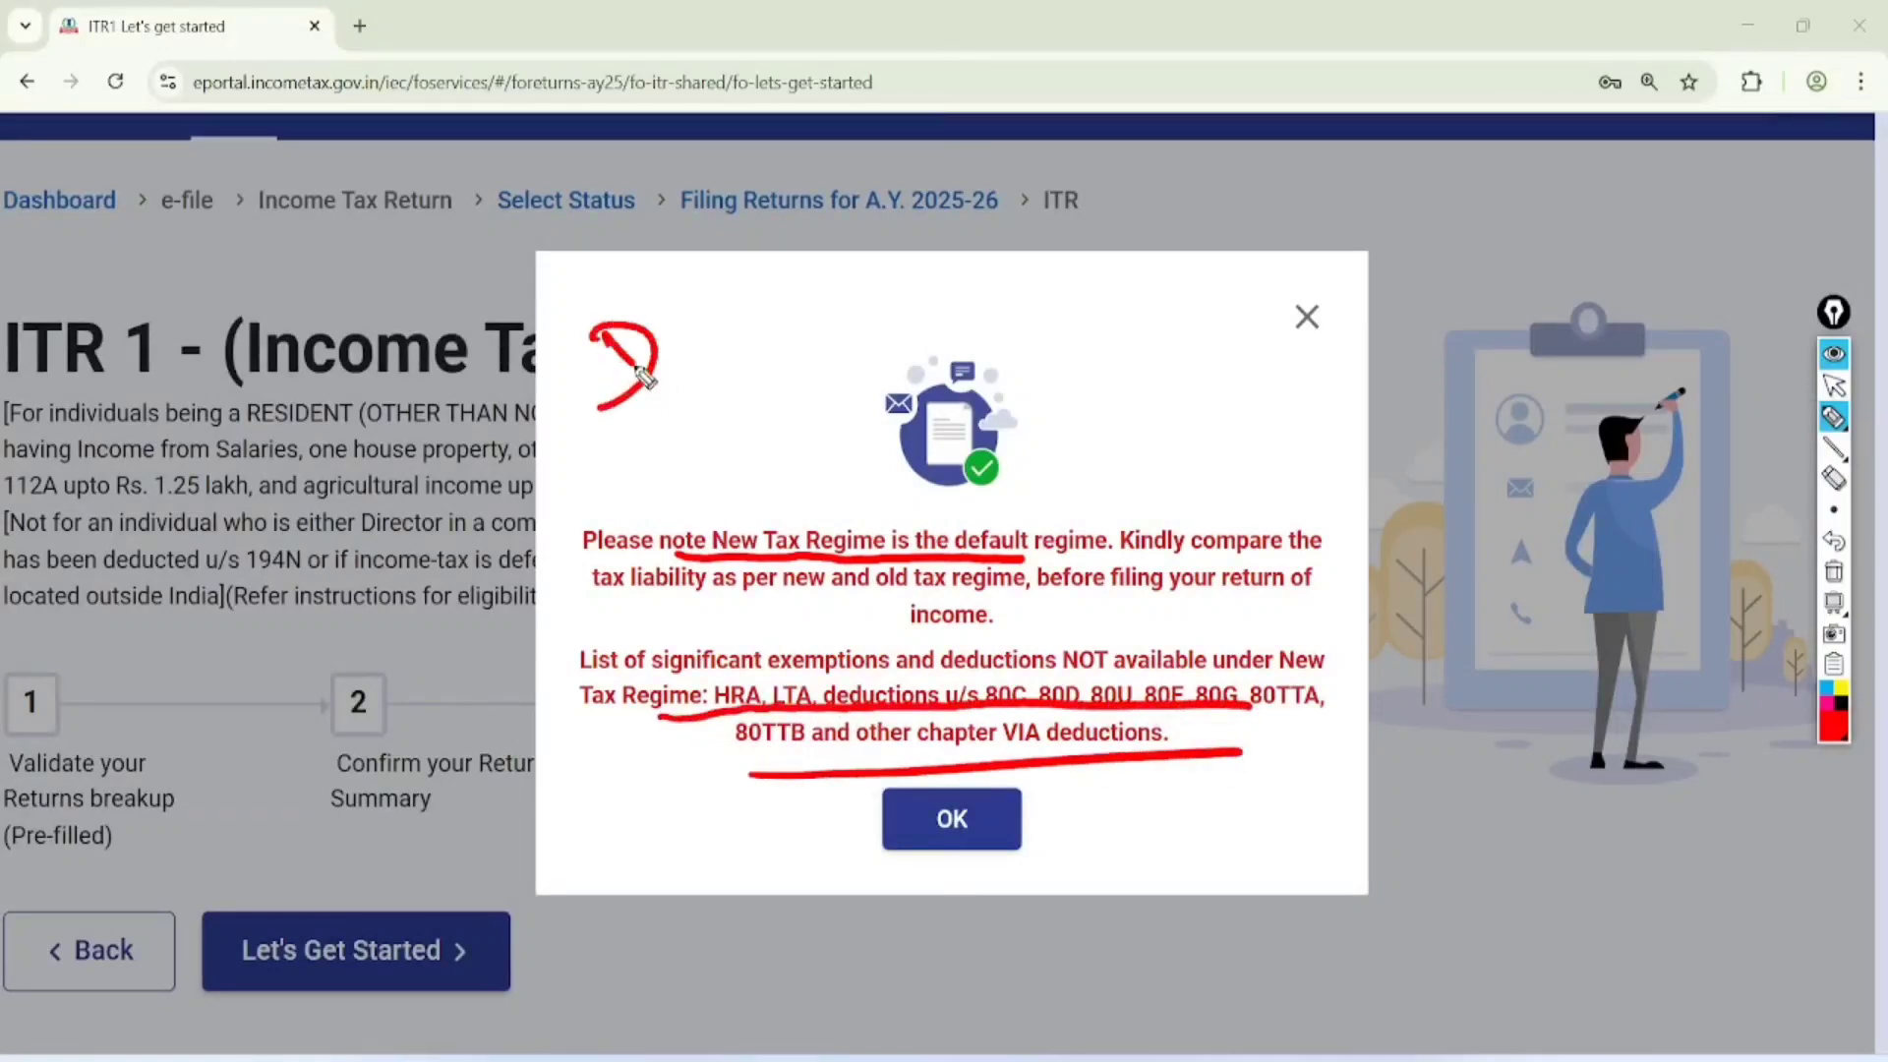
pyautogui.moveTo(658, 322)
pyautogui.mouseDown()
pyautogui.moveTo(686, 285)
pyautogui.moveTo(766, 254)
pyautogui.mouseUp()
pyautogui.moveTo(680, 396)
pyautogui.mouseDown()
pyautogui.moveTo(781, 287)
pyautogui.moveTo(787, 312)
pyautogui.mouseUp()
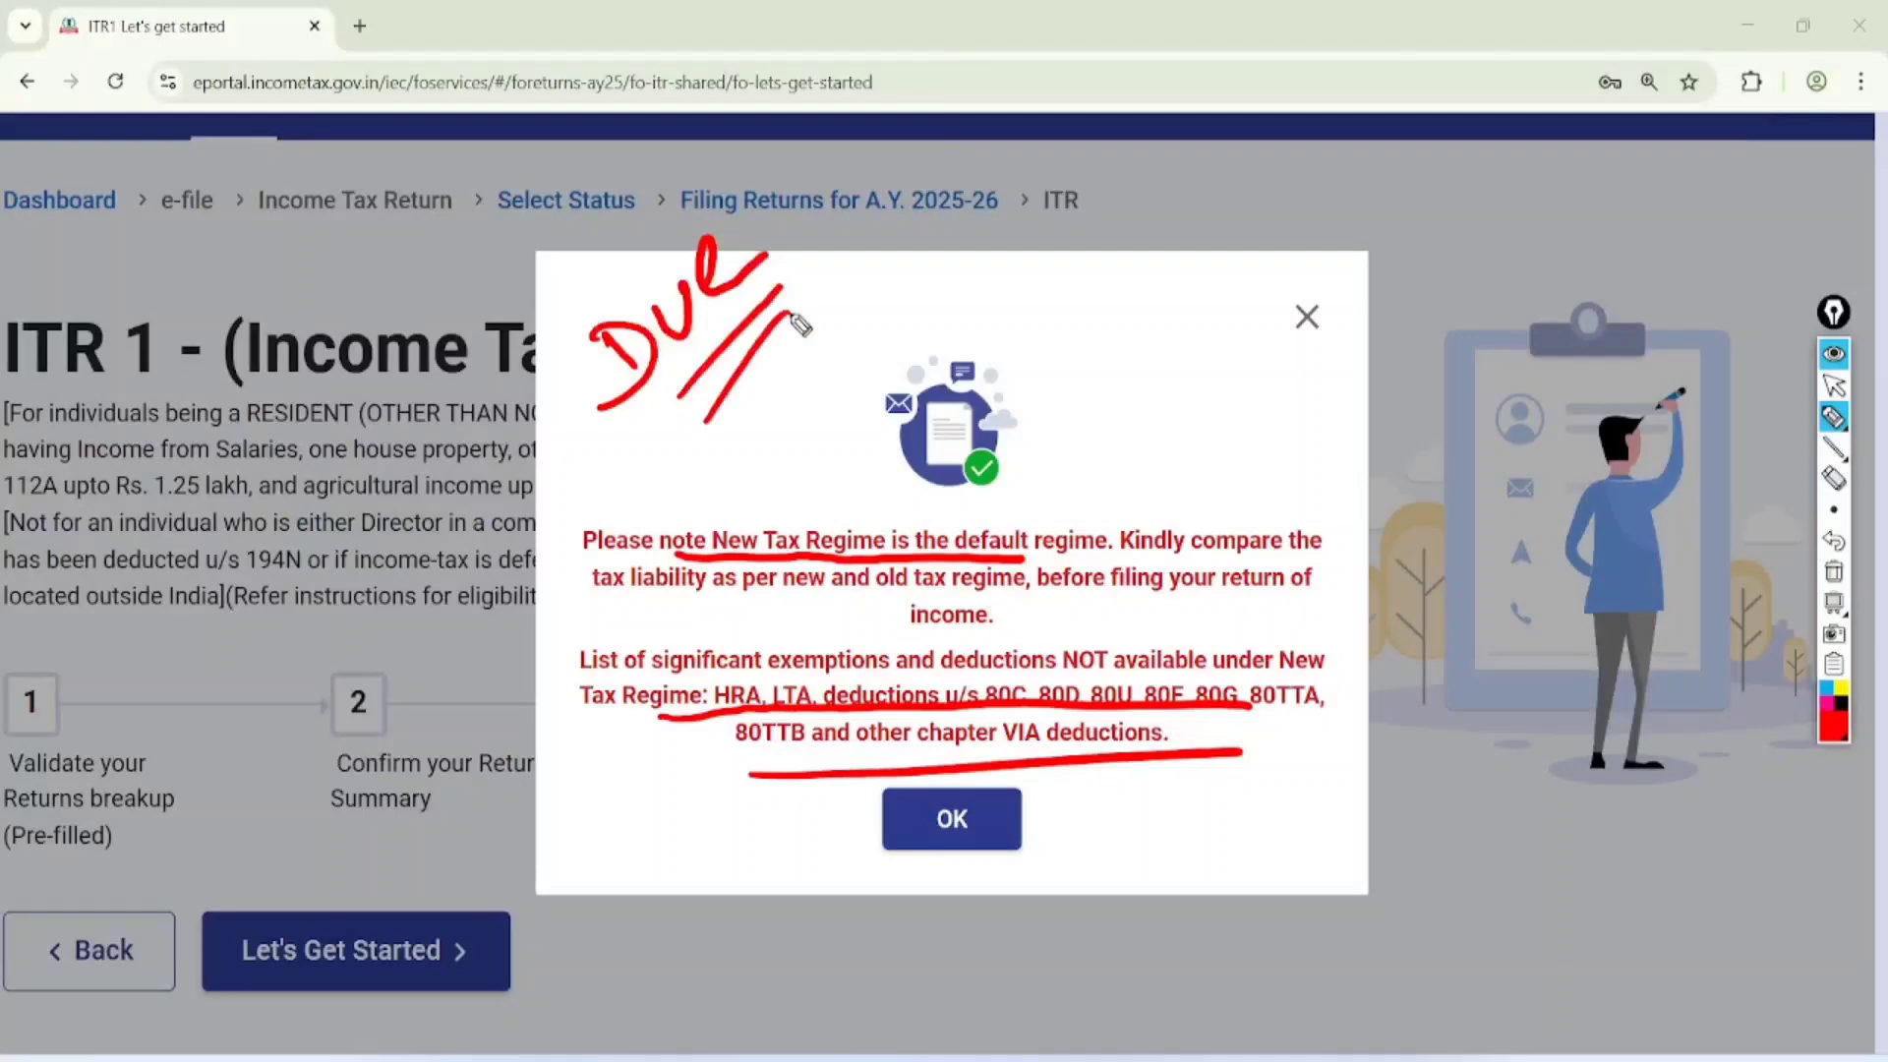
# Clear the drawing, then acknowledge the New Tax Regime notice and get the ITR 1 return started
pyautogui.click(1833, 384)
pyautogui.click(1833, 571)
pyautogui.click(952, 819)
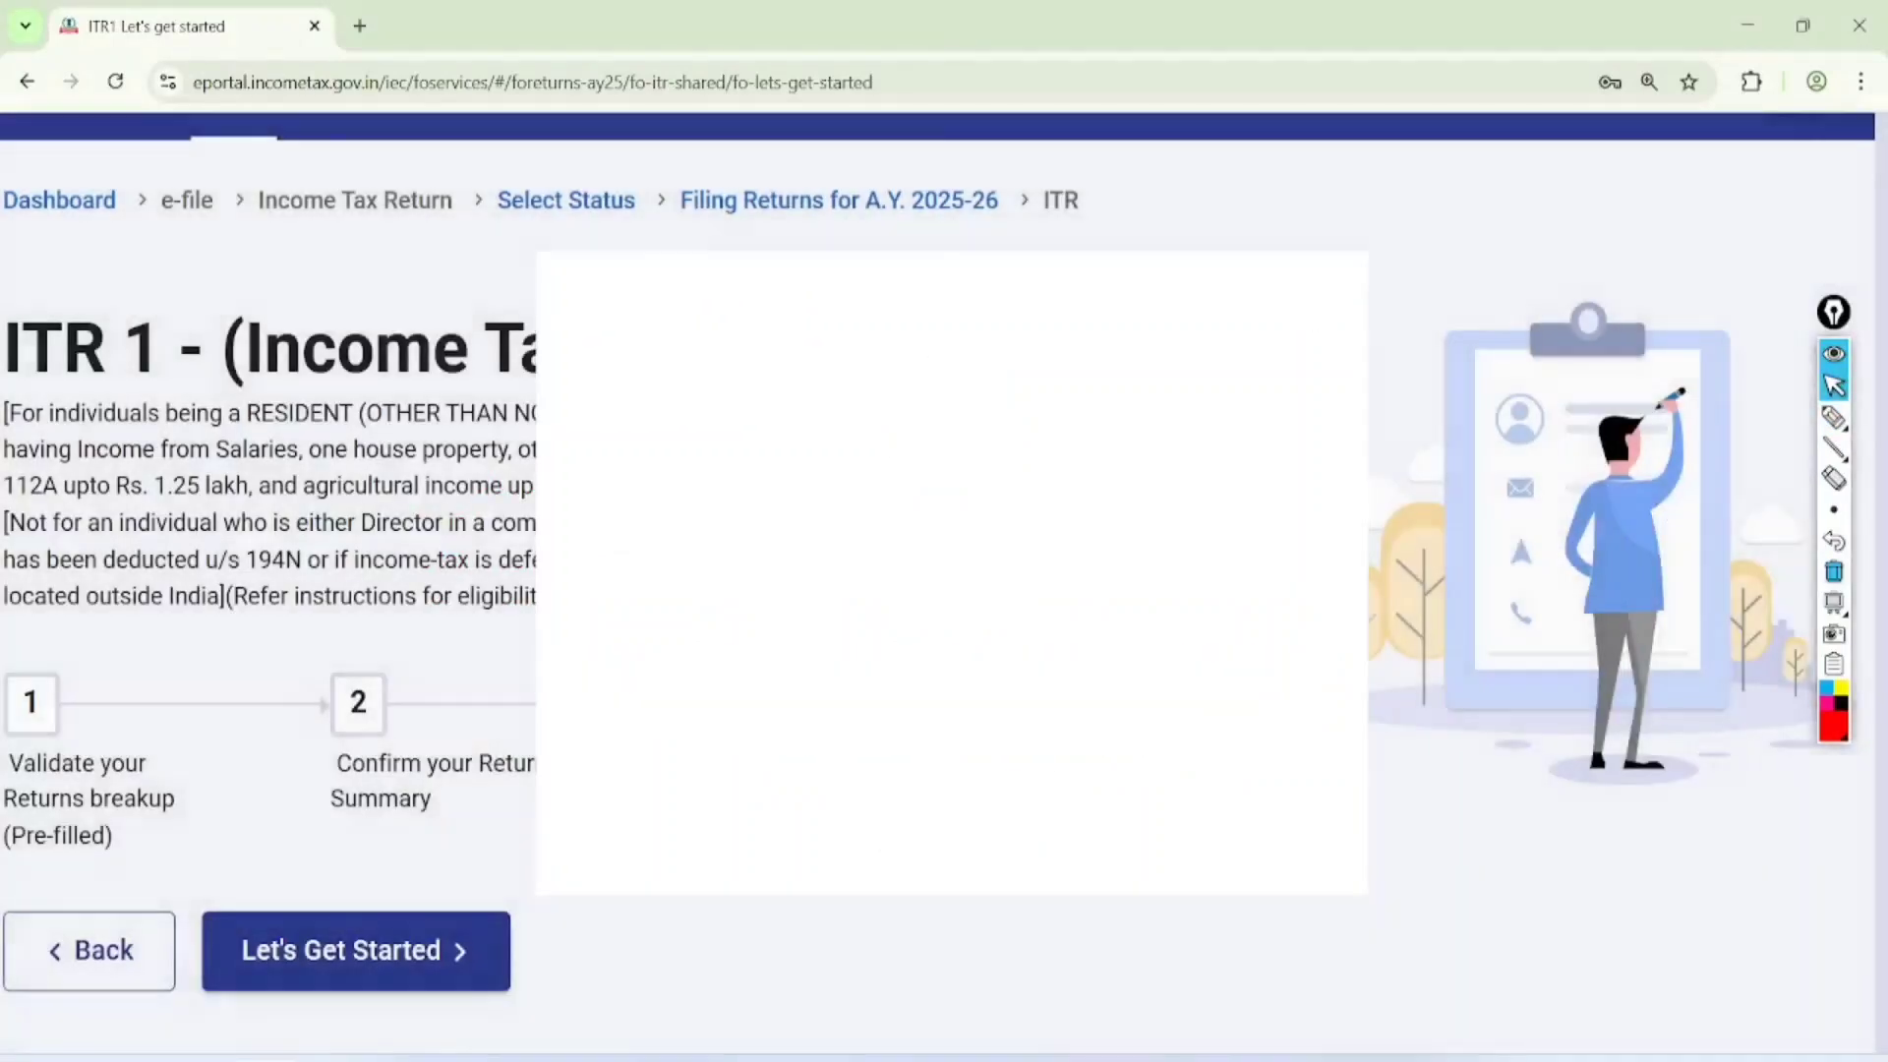
pyautogui.click(344, 950)
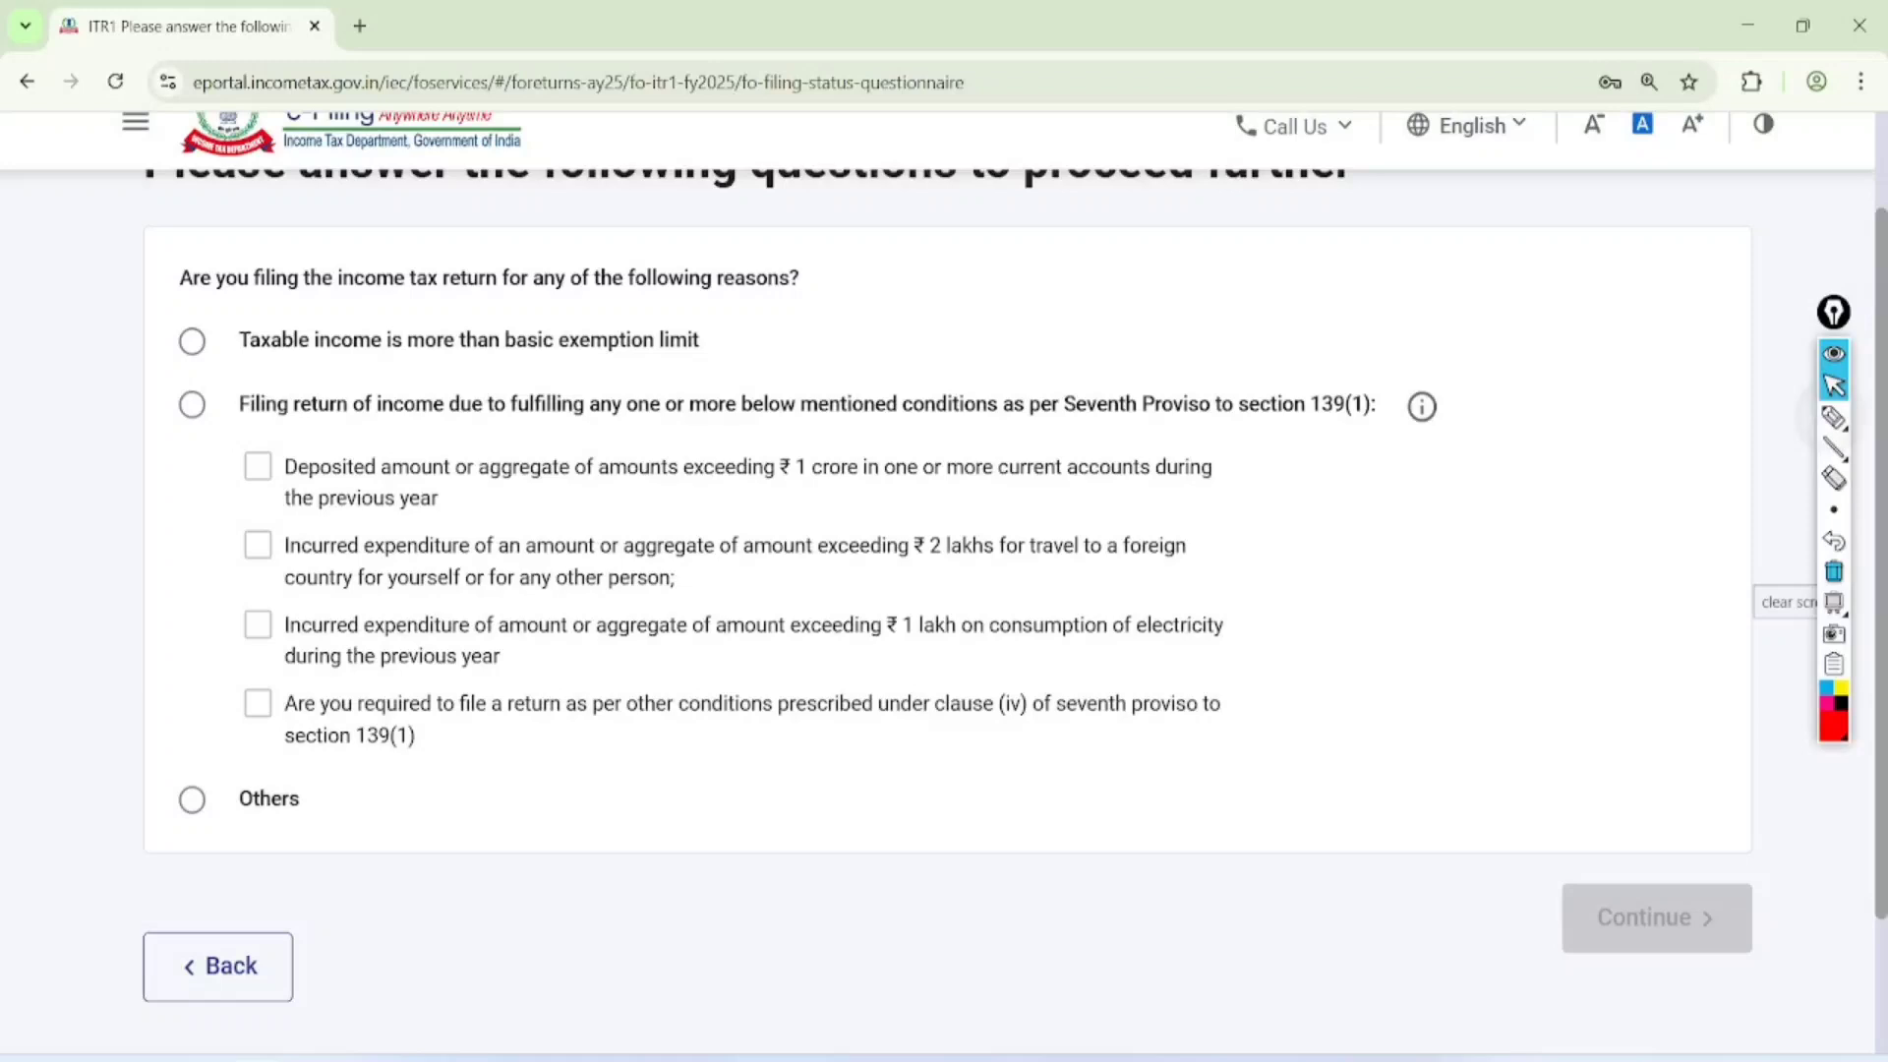
# Mark up the filing reasons: tick and underline the basic exemption reason with "3L", underline the amount limits and tick Others
pyautogui.click(1833, 417)
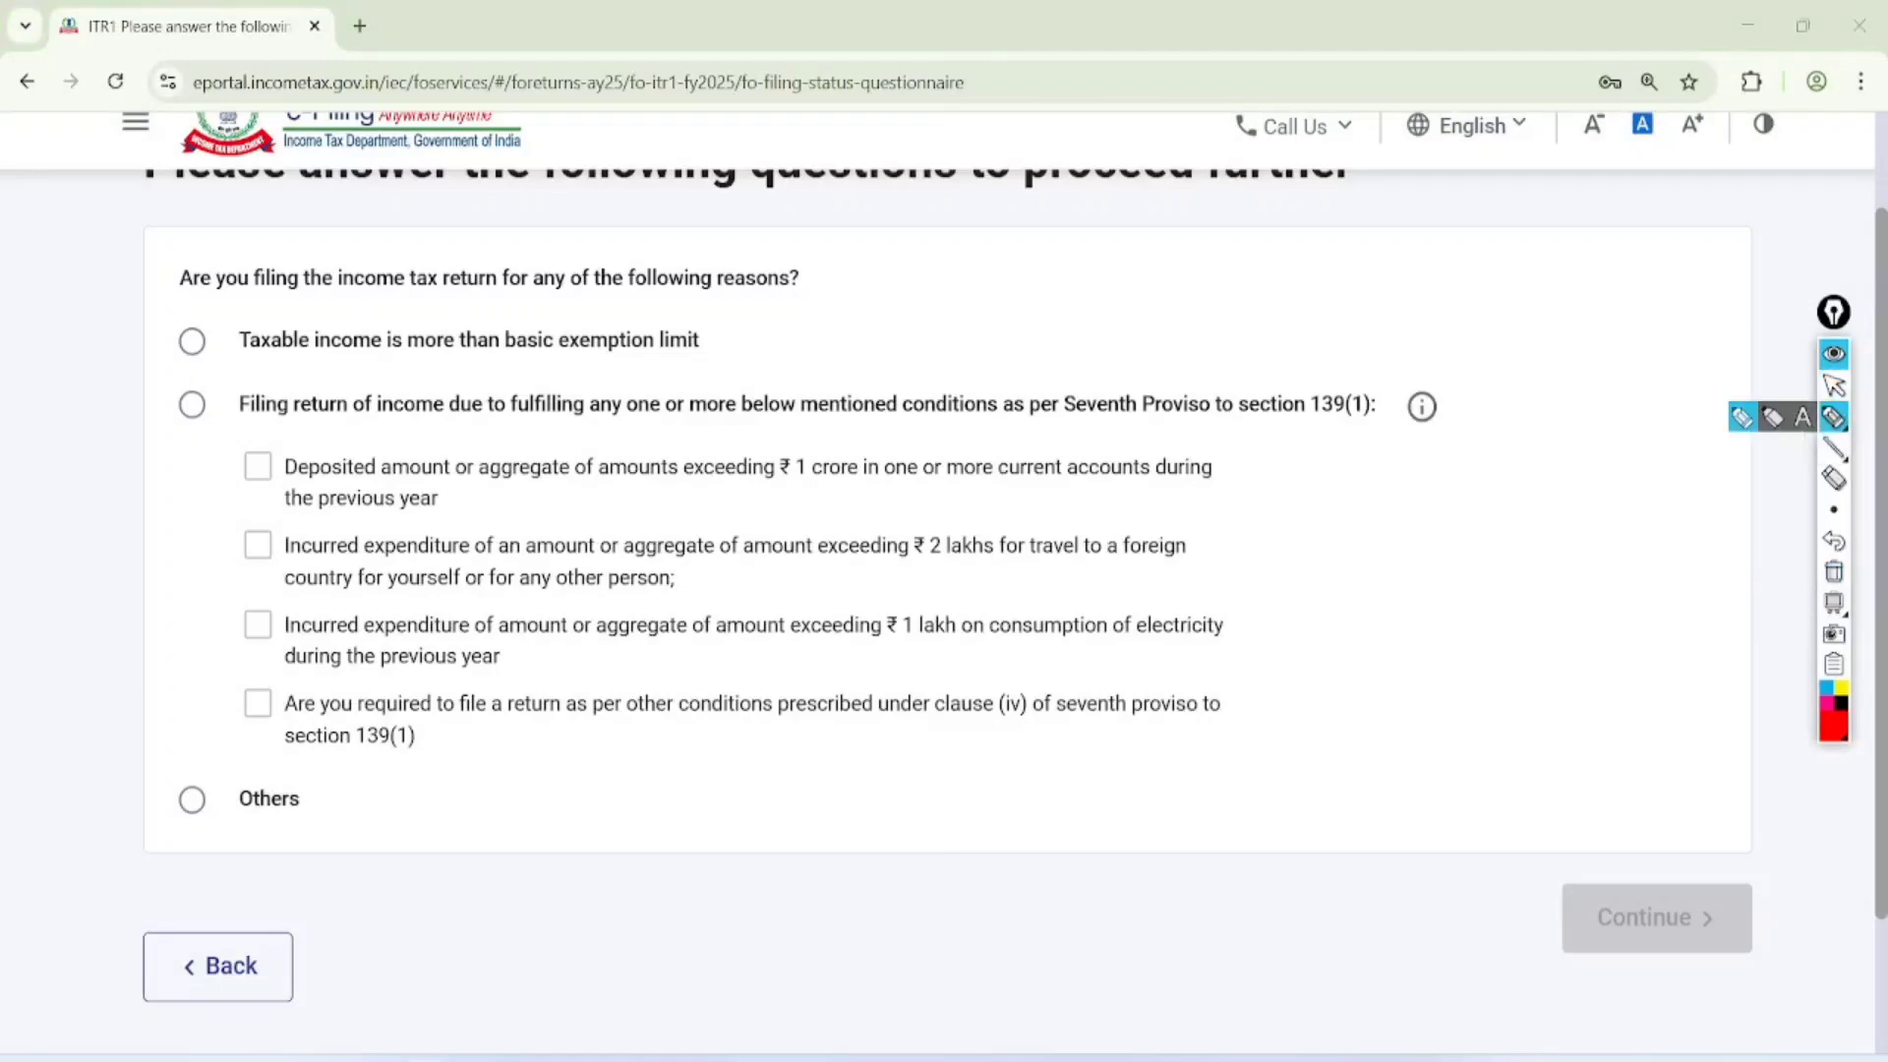
pyautogui.moveTo(216, 370)
pyautogui.mouseDown()
pyautogui.moveTo(665, 352)
pyautogui.moveTo(841, 313)
pyautogui.moveTo(847, 338)
pyautogui.mouseUp()
pyautogui.moveTo(191, 340); pyautogui.dragTo(386, 211)
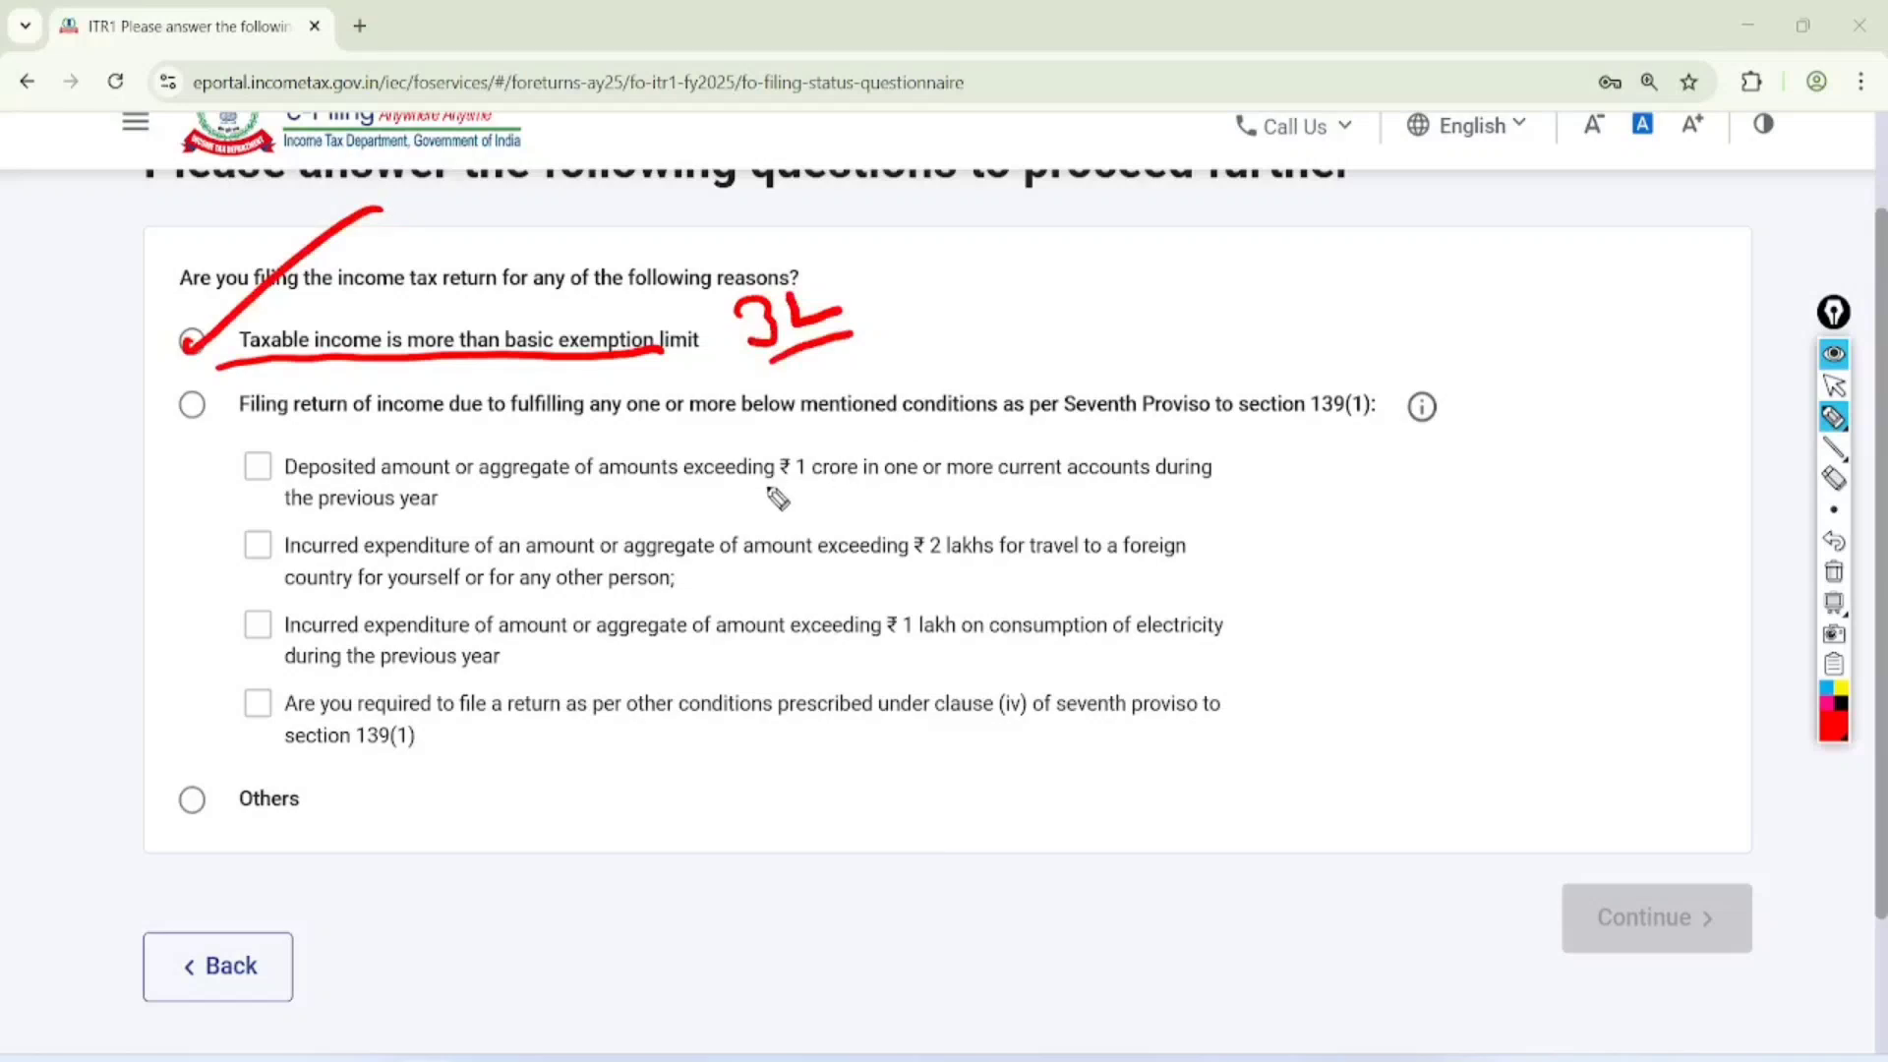
pyautogui.moveTo(754, 487); pyautogui.dragTo(940, 484)
pyautogui.moveTo(869, 578); pyautogui.dragTo(1091, 564)
pyautogui.moveTo(866, 651); pyautogui.dragTo(1080, 615)
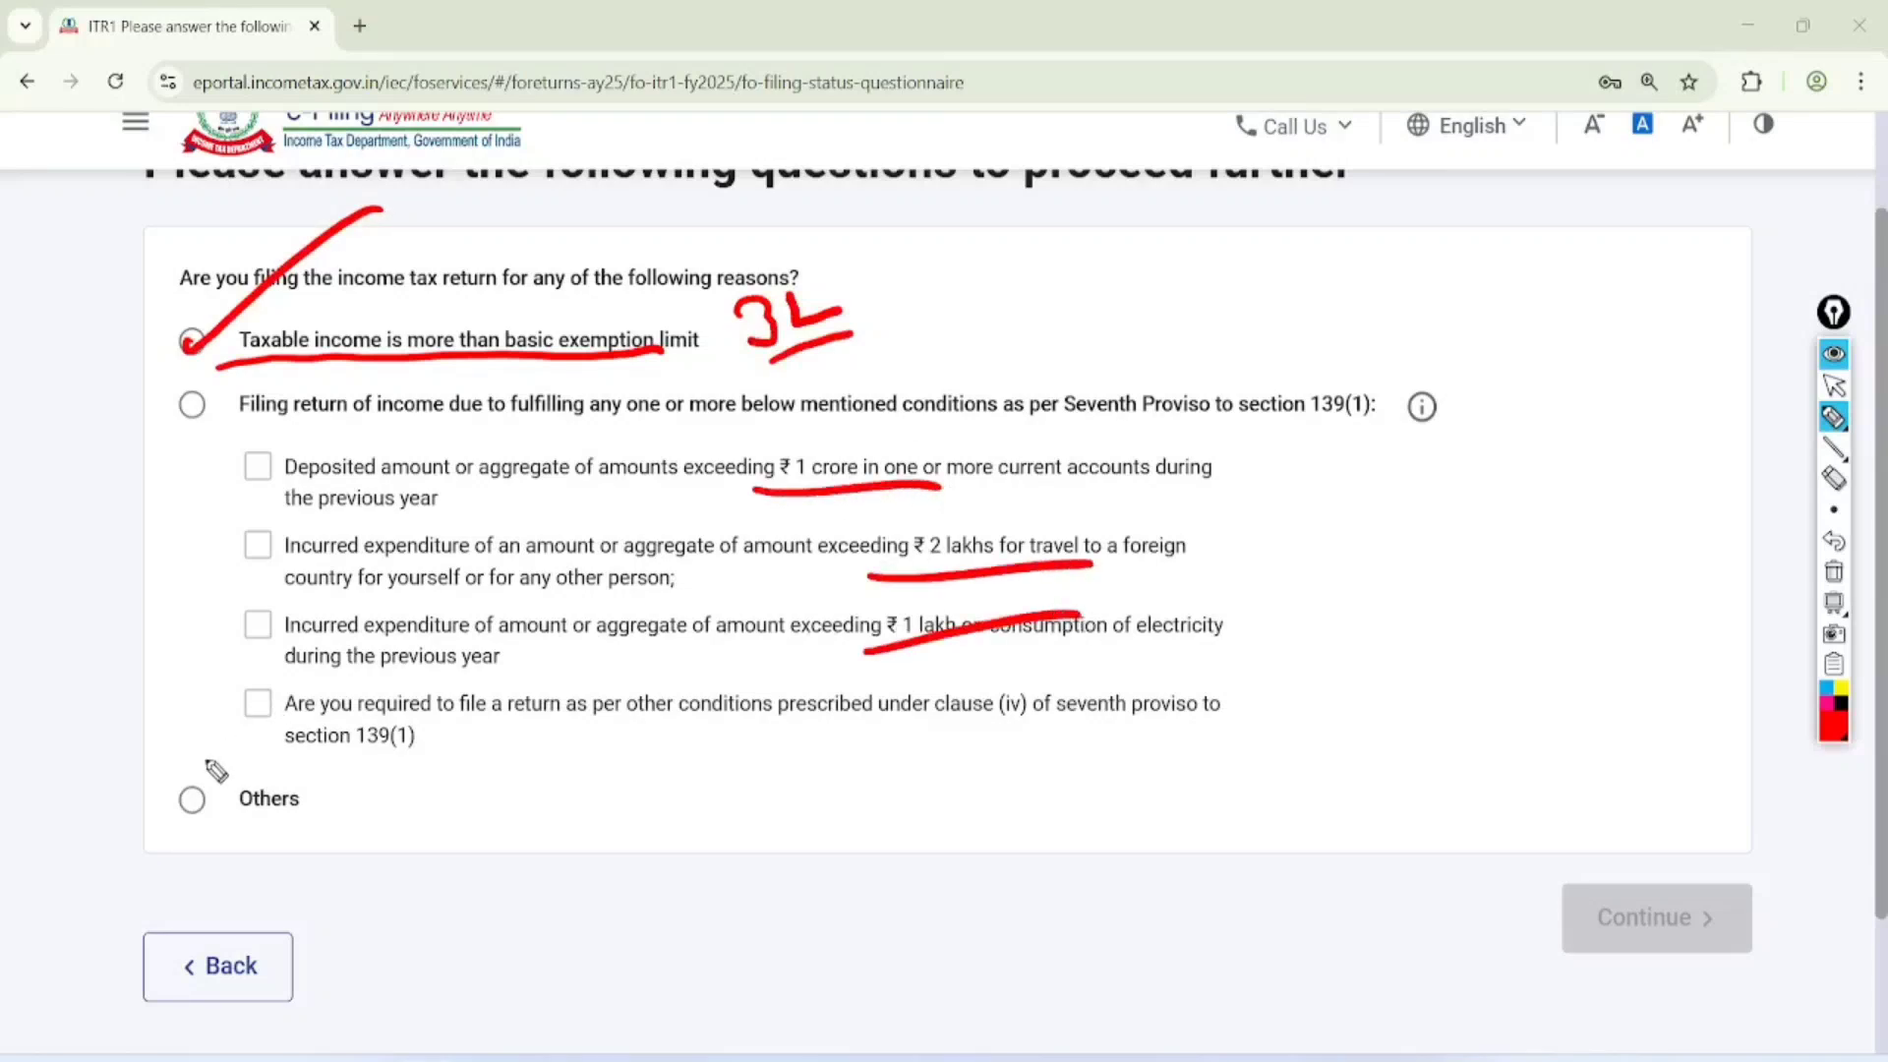
pyautogui.moveTo(189, 787); pyautogui.dragTo(303, 681)
# Clear the drawing and select Others as the reason for filing the return
pyautogui.click(1834, 385)
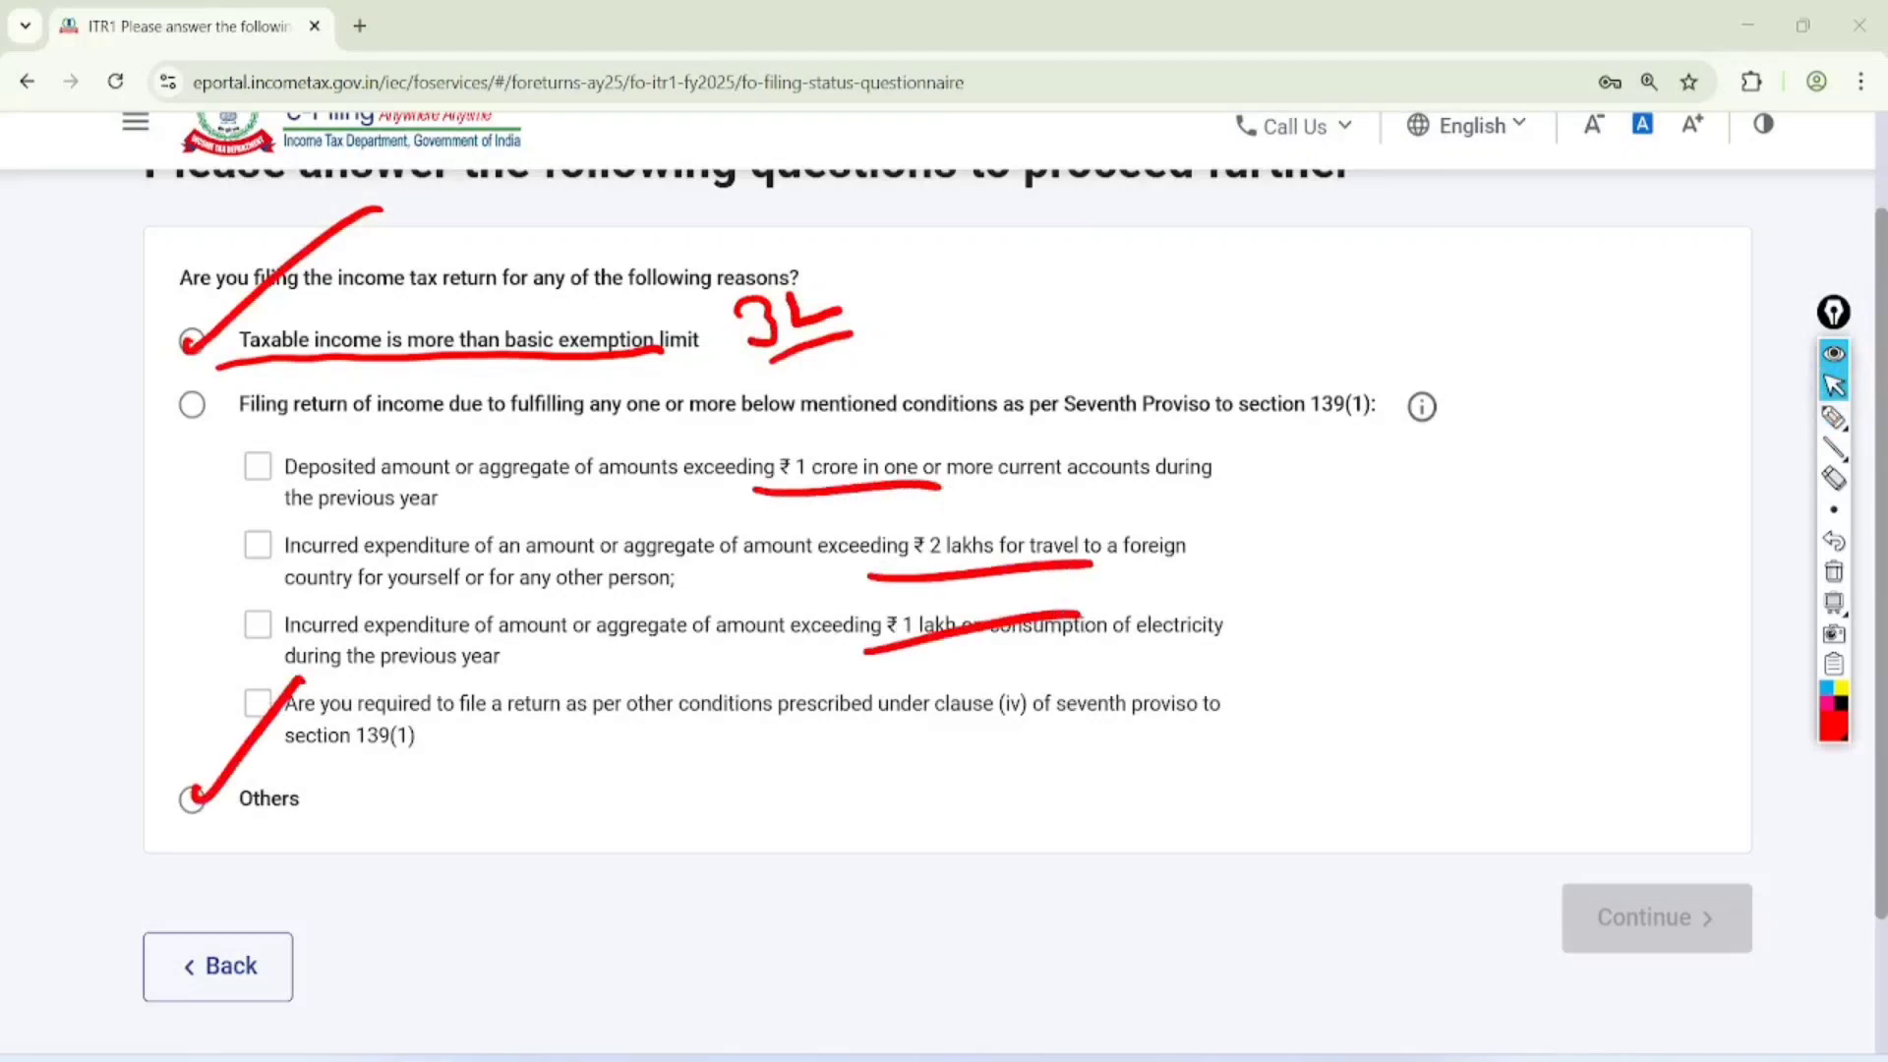
pyautogui.click(1835, 571)
pyautogui.click(192, 800)
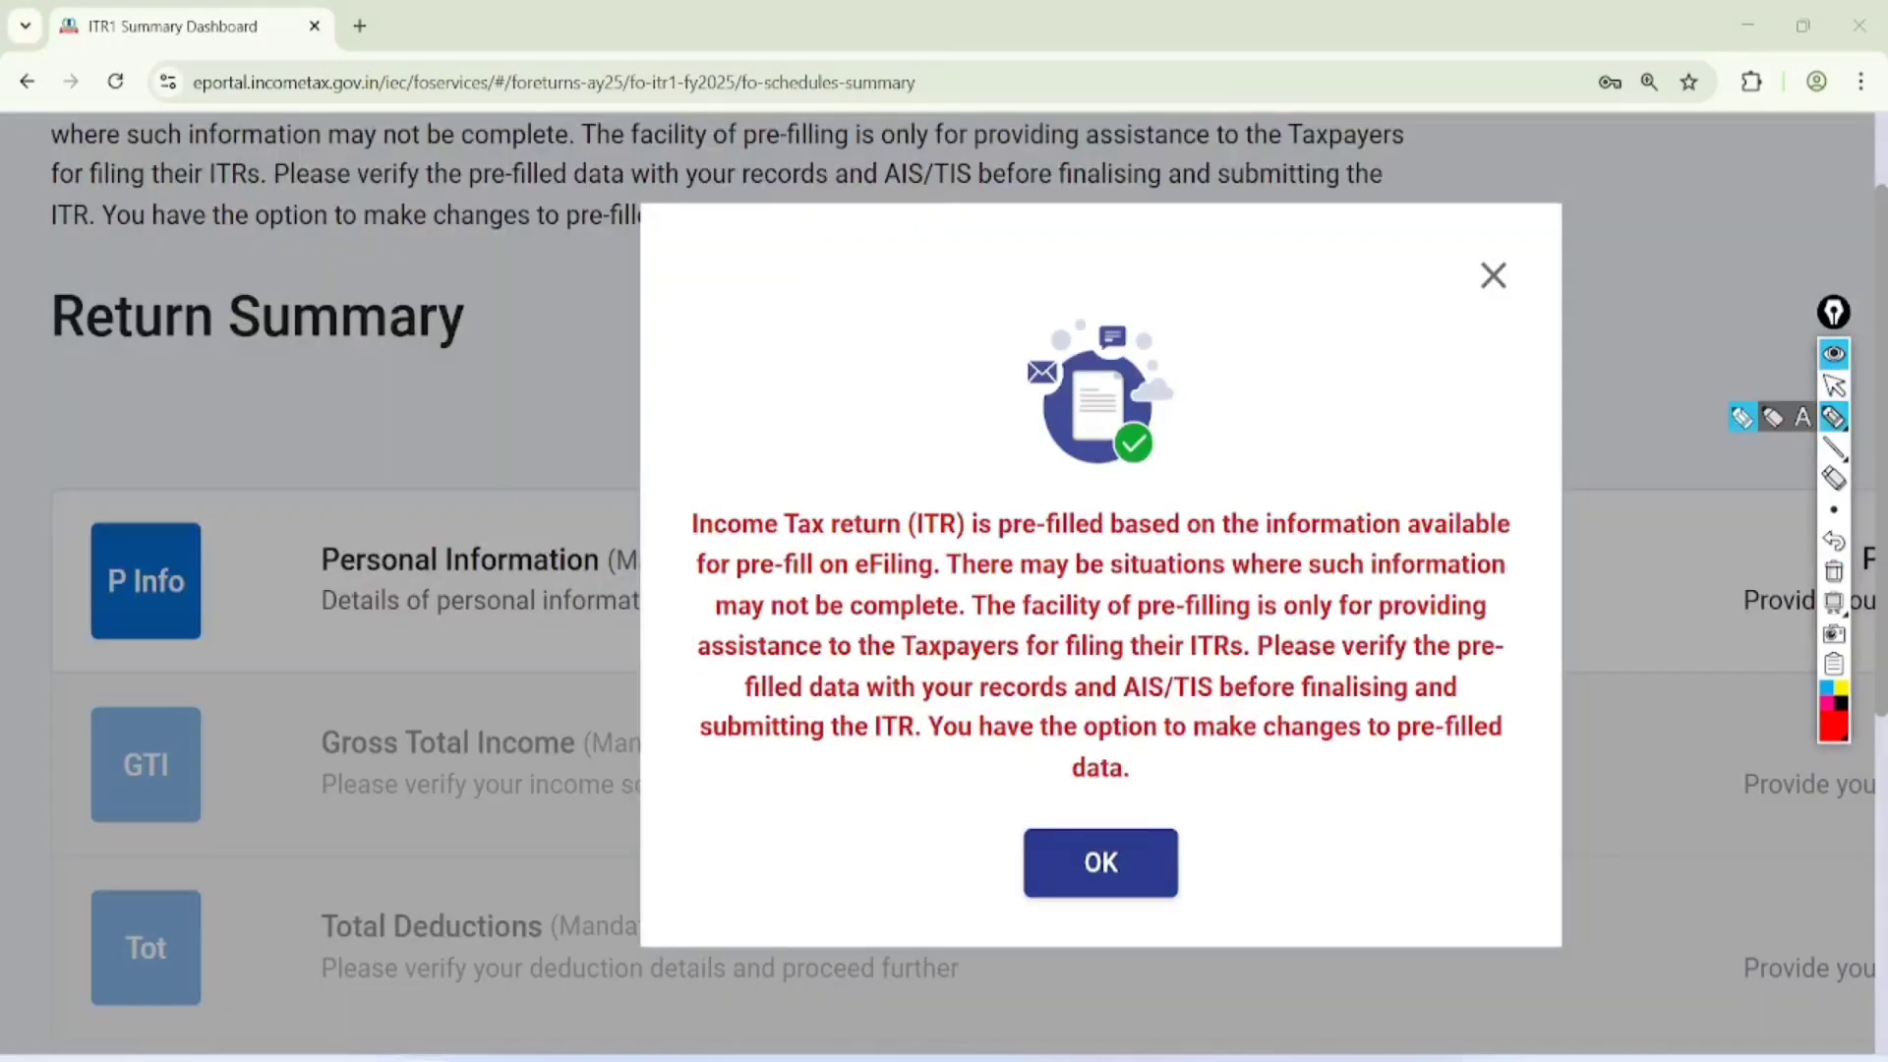
# Underline key phrases of the pre-filled data notice and handwrite "AIS" and "26AS" beside it
pyautogui.moveTo(688, 544); pyautogui.dragTo(1385, 548)
pyautogui.moveTo(676, 336)
pyautogui.mouseDown()
pyautogui.moveTo(689, 286)
pyautogui.moveTo(742, 280)
pyautogui.moveTo(732, 393)
pyautogui.moveTo(765, 329)
pyautogui.moveTo(826, 309)
pyautogui.moveTo(786, 376)
pyautogui.moveTo(852, 300)
pyautogui.mouseUp()
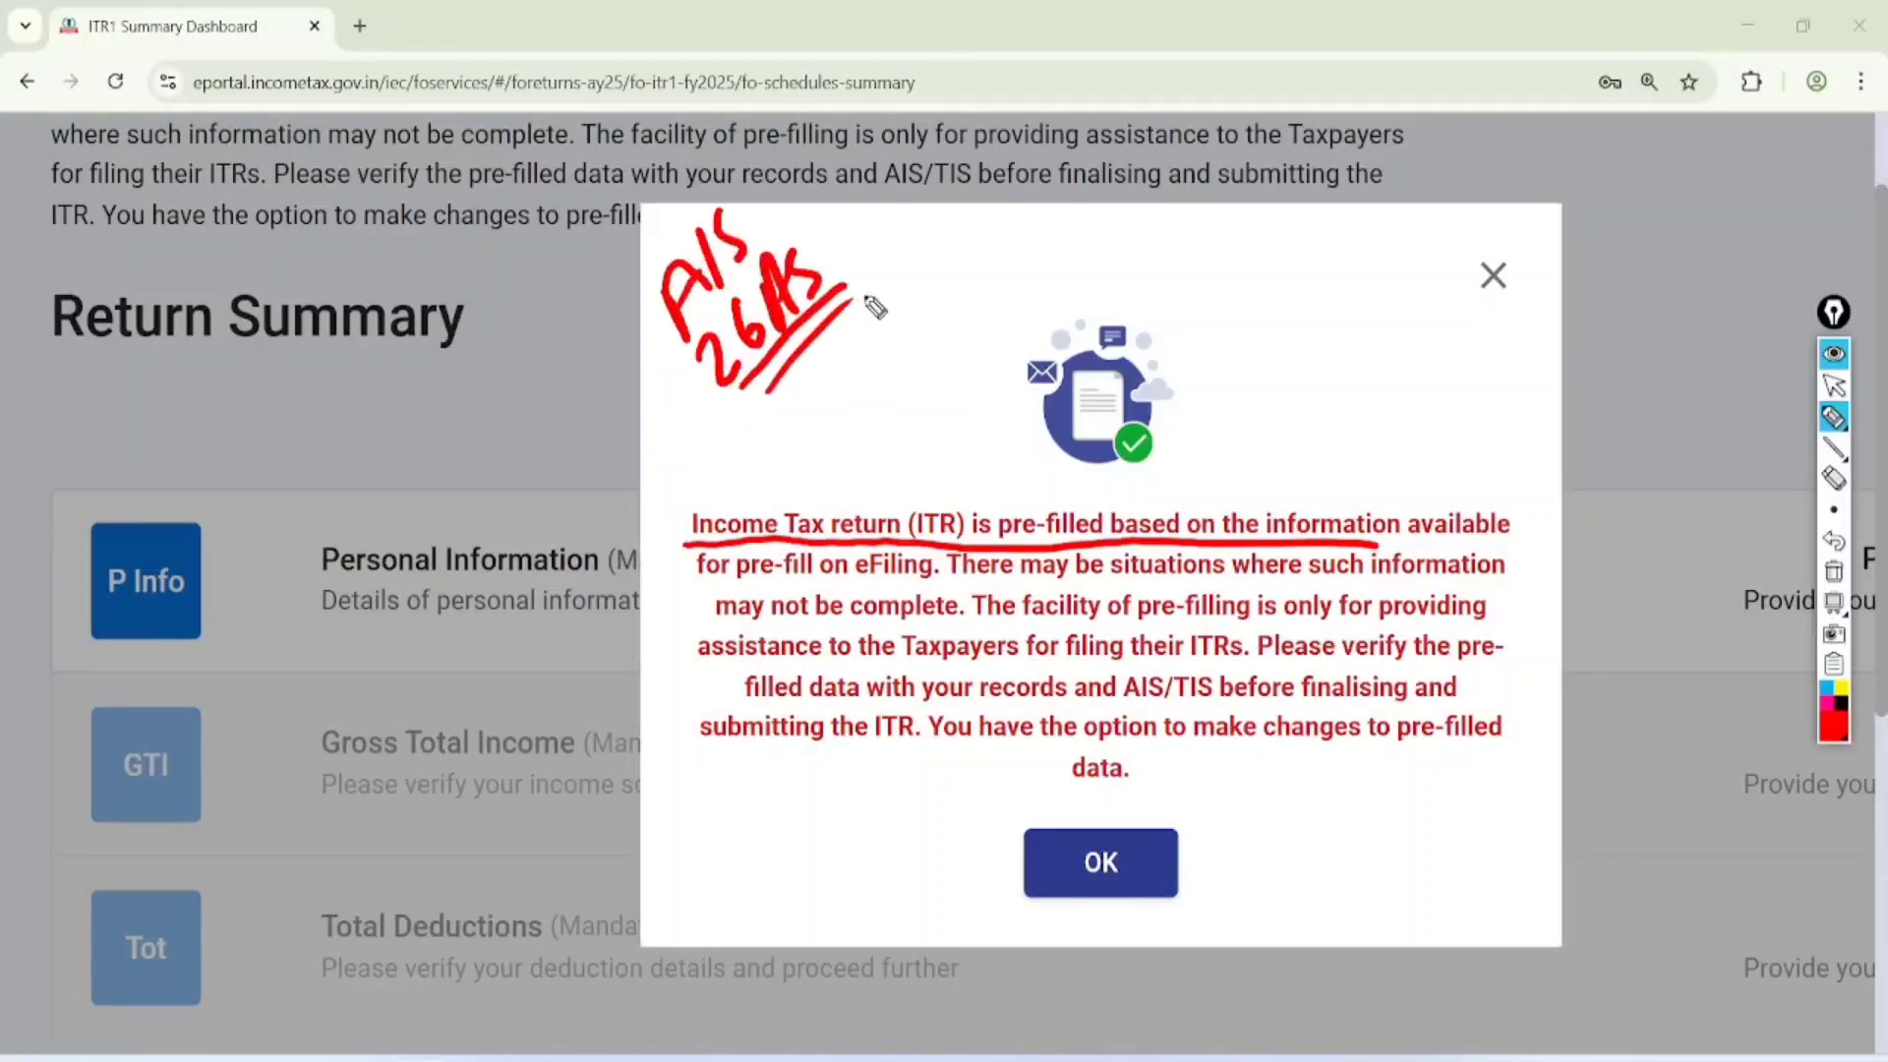
pyautogui.moveTo(1131, 631)
pyautogui.mouseDown()
pyautogui.moveTo(1303, 615)
pyautogui.moveTo(1320, 661)
pyautogui.mouseUp()
pyautogui.moveTo(1140, 706); pyautogui.dragTo(1323, 689)
pyautogui.moveTo(1173, 759); pyautogui.dragTo(1269, 742)
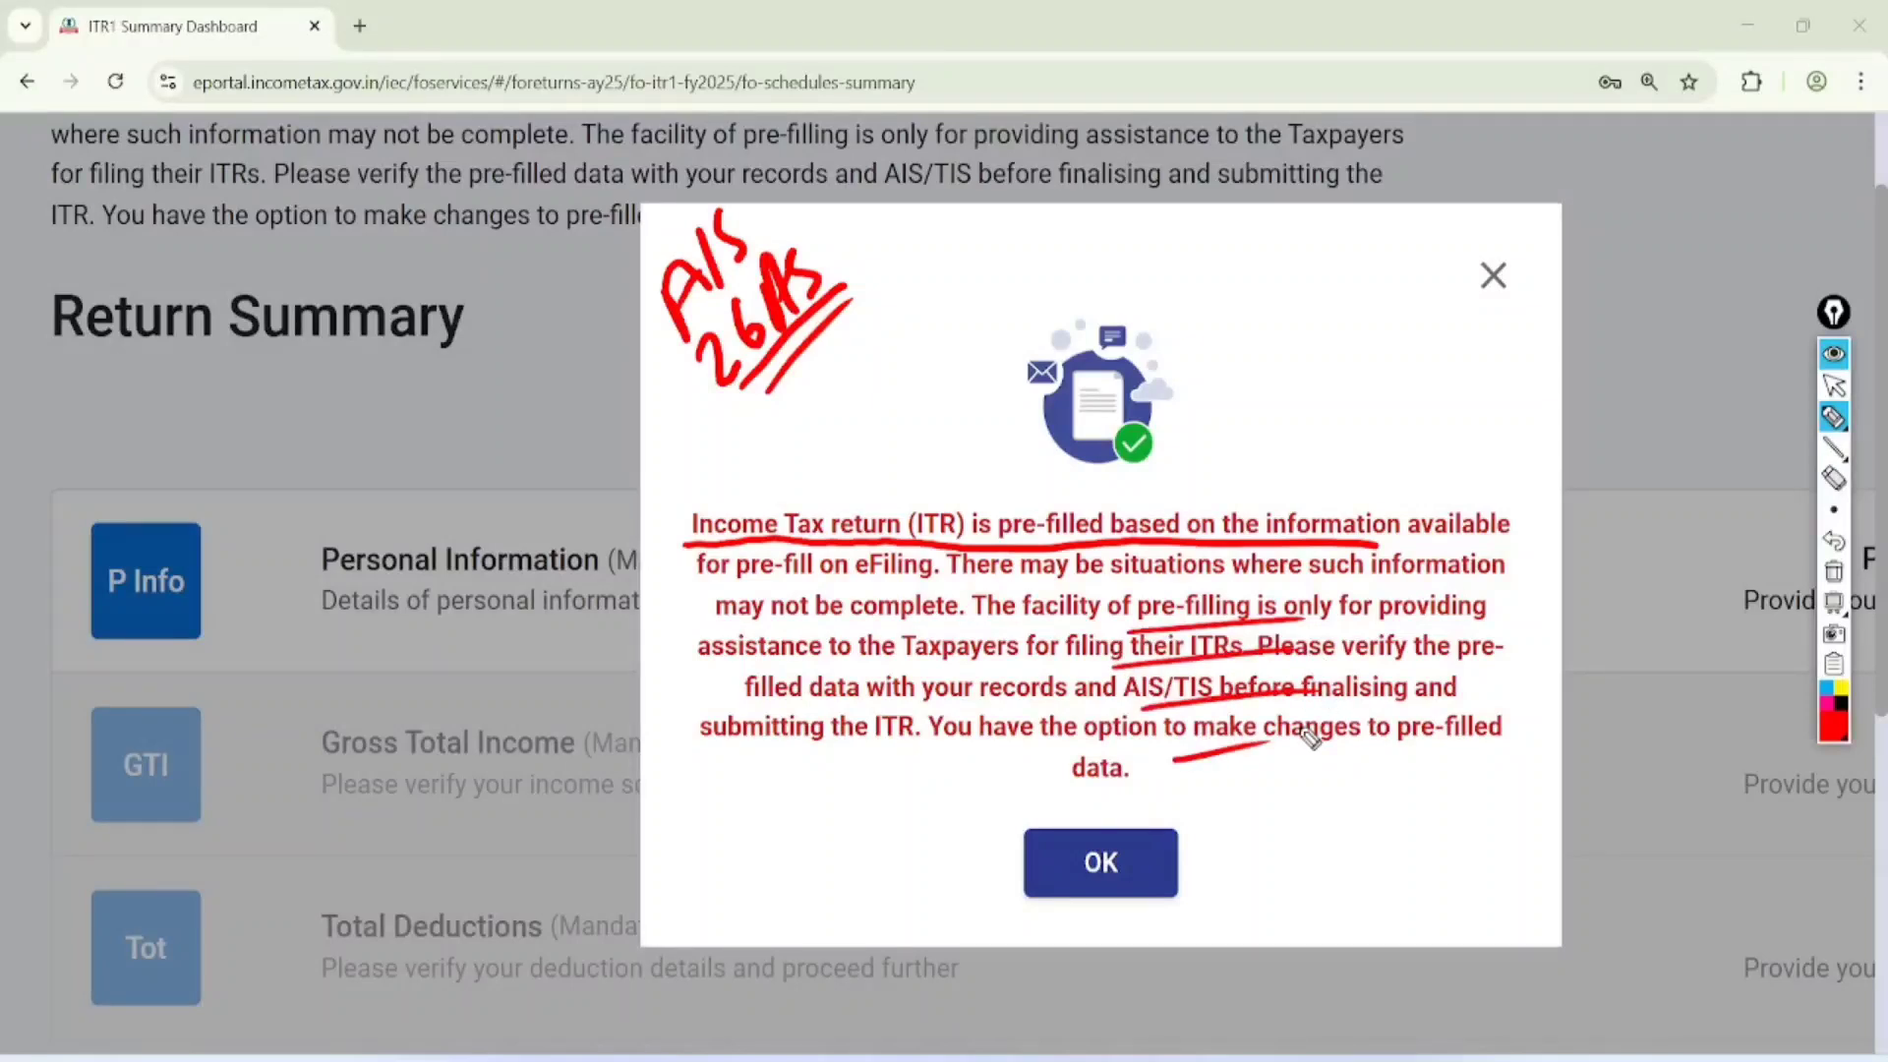
# Clear the drawing and acknowledge the pre-filled data notice
pyautogui.click(1835, 572)
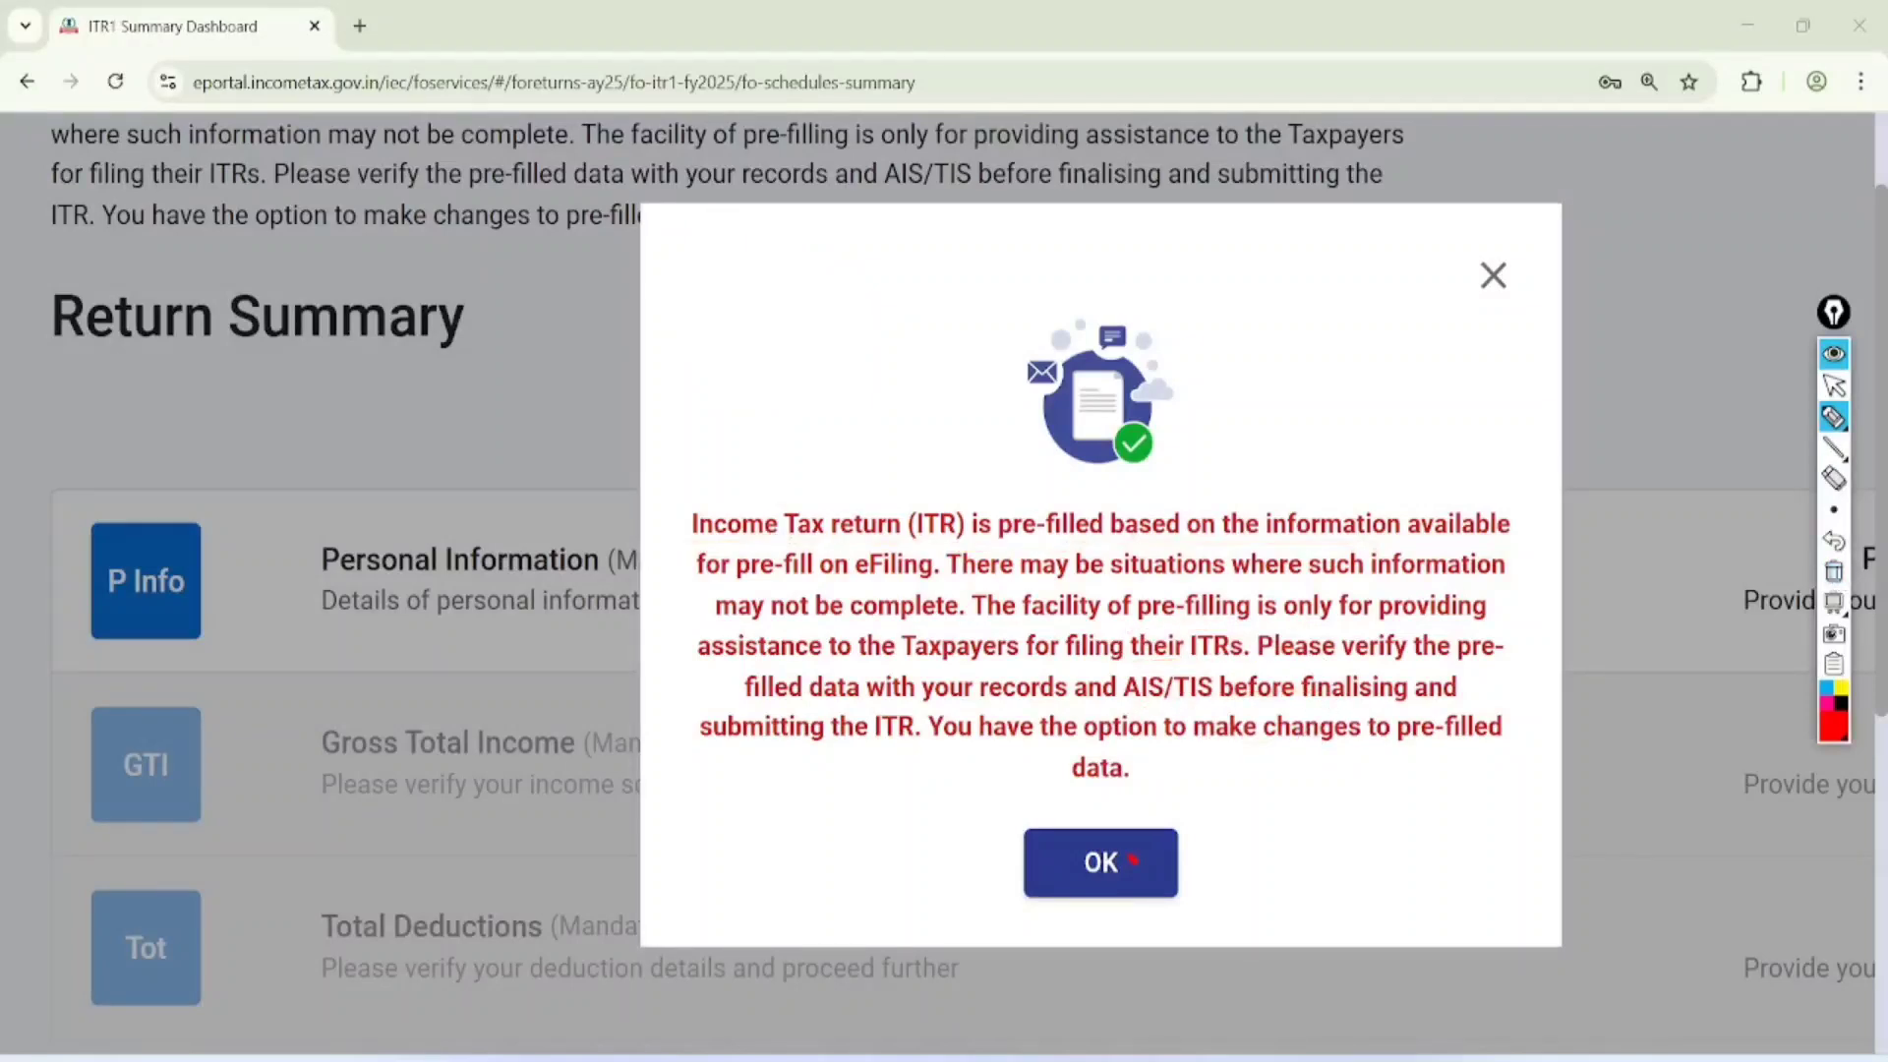
pyautogui.click(1133, 861)
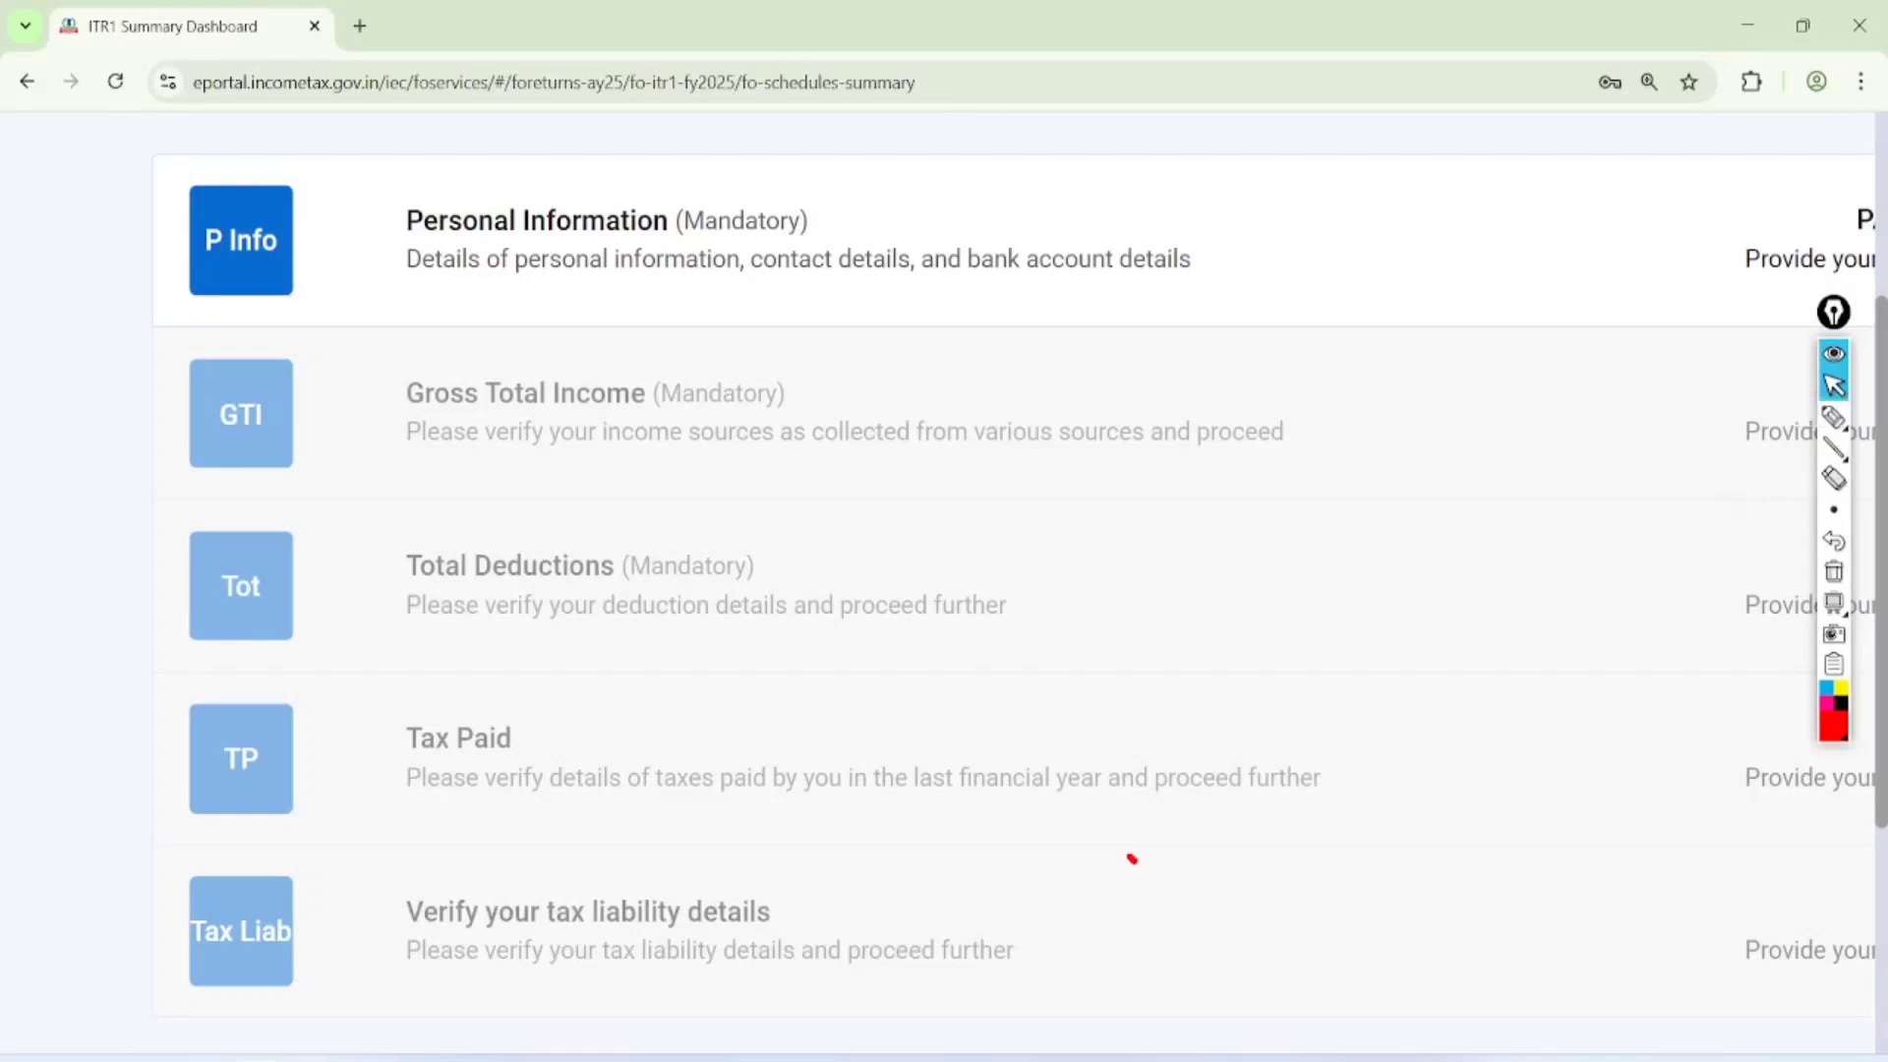
# Circle Personal Information and Gross Total Income, and handwrite a circled "Form 16" note with a check mark
pyautogui.click(1834, 417)
pyautogui.moveTo(640, 120)
pyautogui.mouseDown()
pyautogui.moveTo(356, 254)
pyautogui.moveTo(543, 128)
pyautogui.moveTo(522, 138)
pyautogui.mouseUp()
pyautogui.moveTo(733, 349)
pyautogui.mouseDown()
pyautogui.moveTo(421, 350)
pyautogui.moveTo(718, 360)
pyautogui.mouseUp()
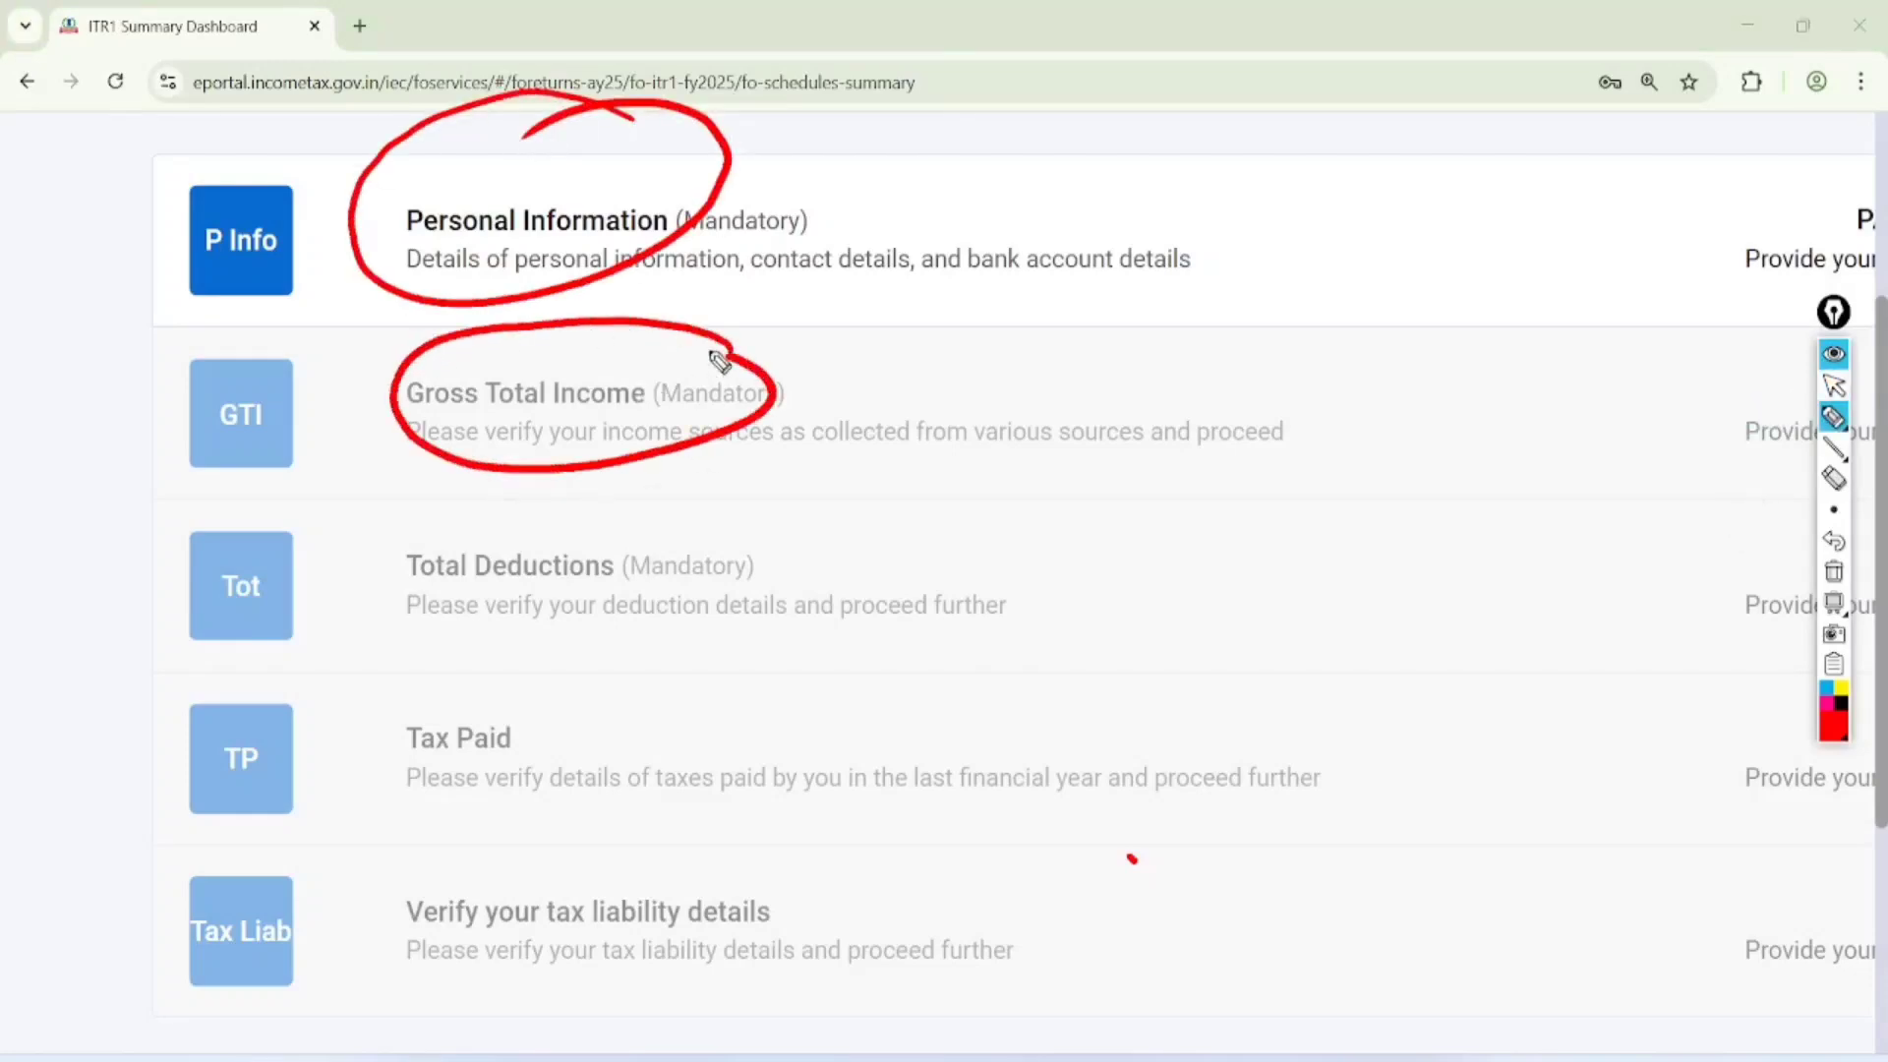
pyautogui.moveTo(849, 345)
pyautogui.mouseDown()
pyautogui.moveTo(873, 409)
pyautogui.moveTo(1003, 295)
pyautogui.moveTo(1062, 282)
pyautogui.moveTo(990, 354)
pyautogui.moveTo(1086, 295)
pyautogui.mouseUp()
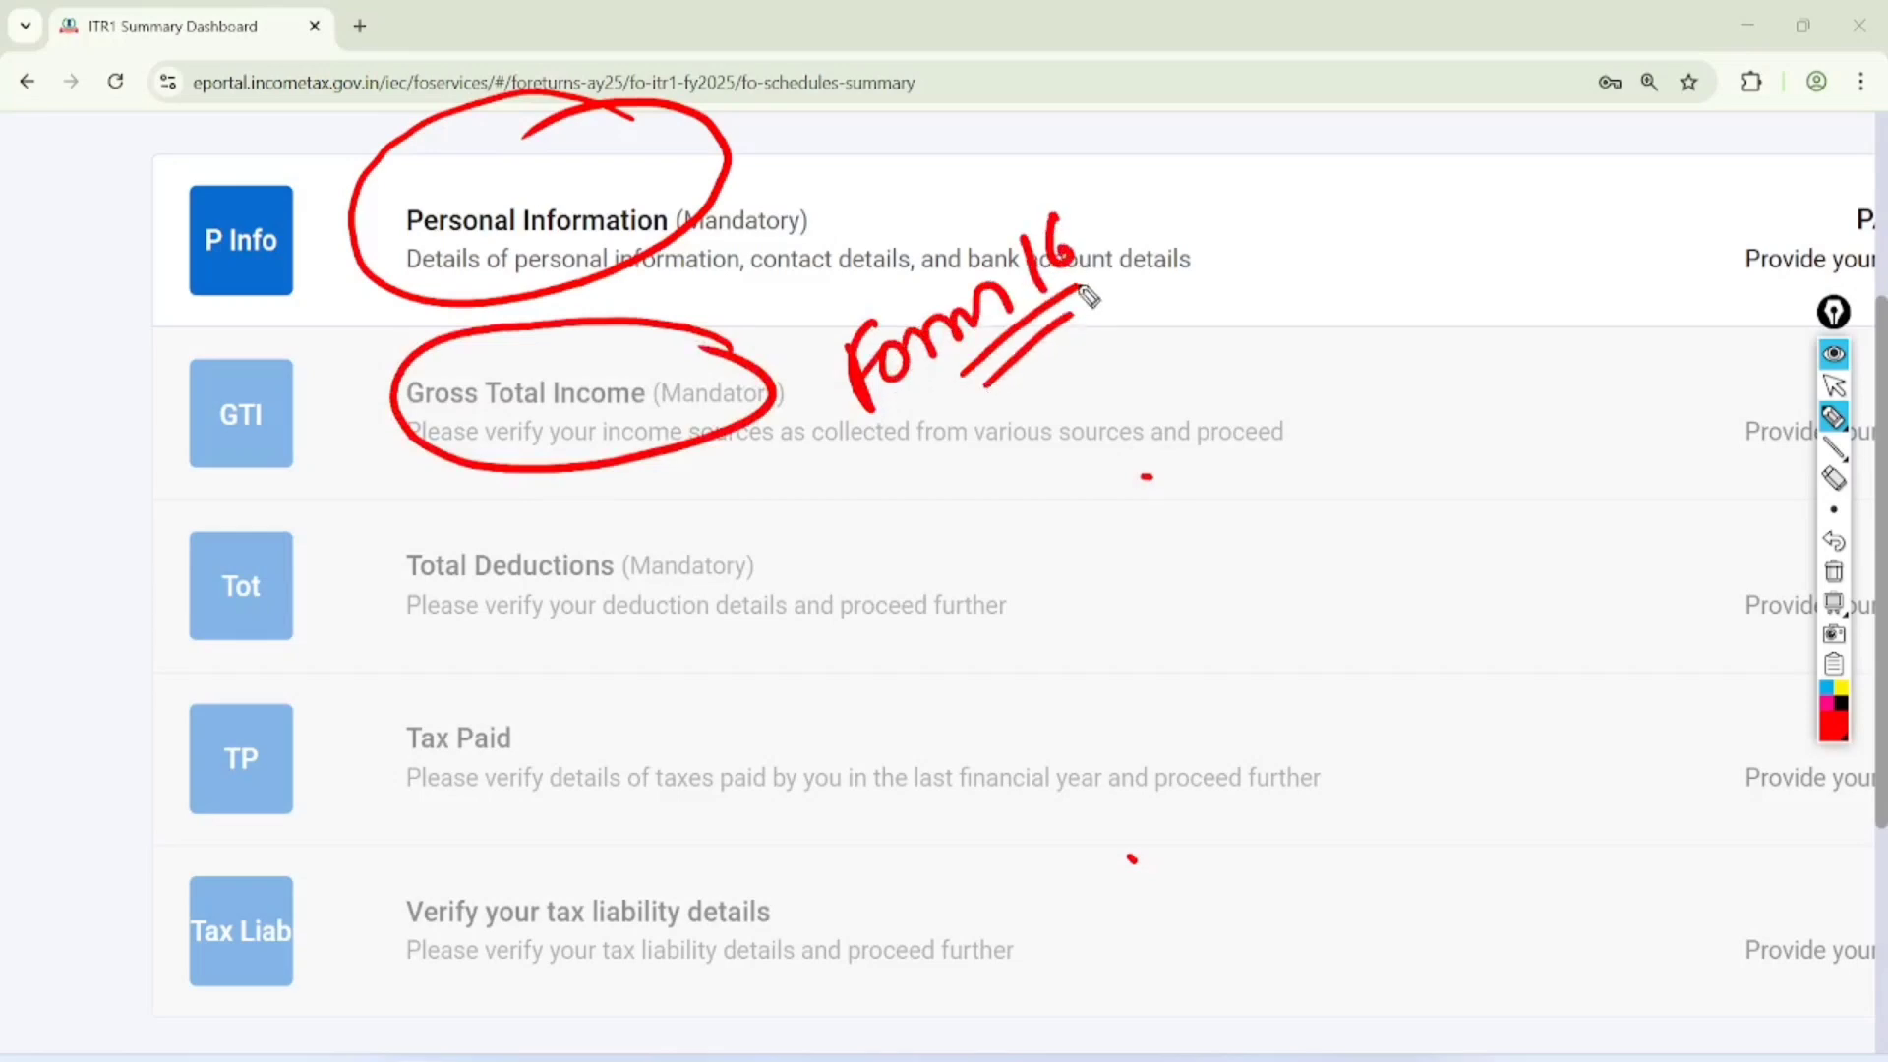
pyautogui.moveTo(1121, 182)
pyautogui.mouseDown()
pyautogui.moveTo(1121, 350)
pyautogui.moveTo(1018, 177)
pyautogui.mouseUp()
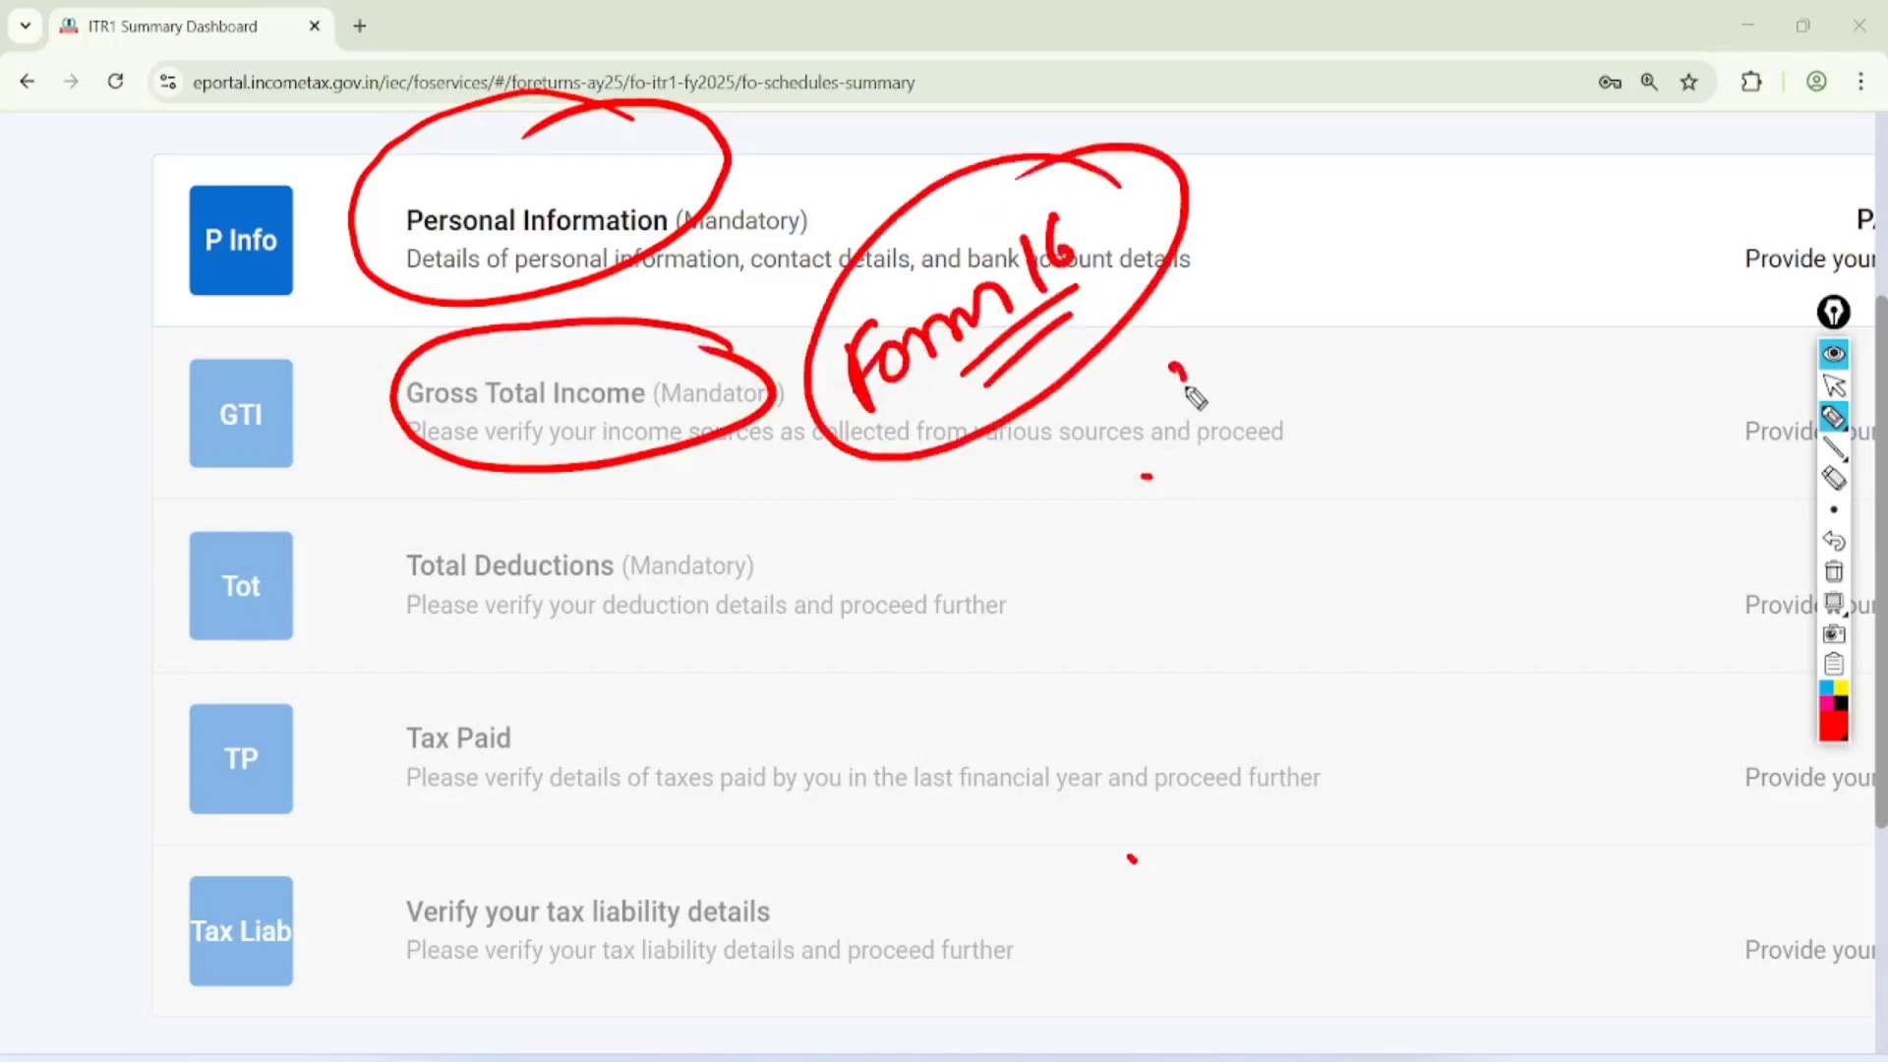
pyautogui.moveTo(1185, 393); pyautogui.dragTo(1357, 285)
# Circle Total Deductions with a handwritten "New" note, circle Tax Paid and the tax liability entry, and clear the drawing
pyautogui.moveTo(676, 518)
pyautogui.mouseDown()
pyautogui.moveTo(615, 675)
pyautogui.moveTo(661, 536)
pyautogui.mouseUp()
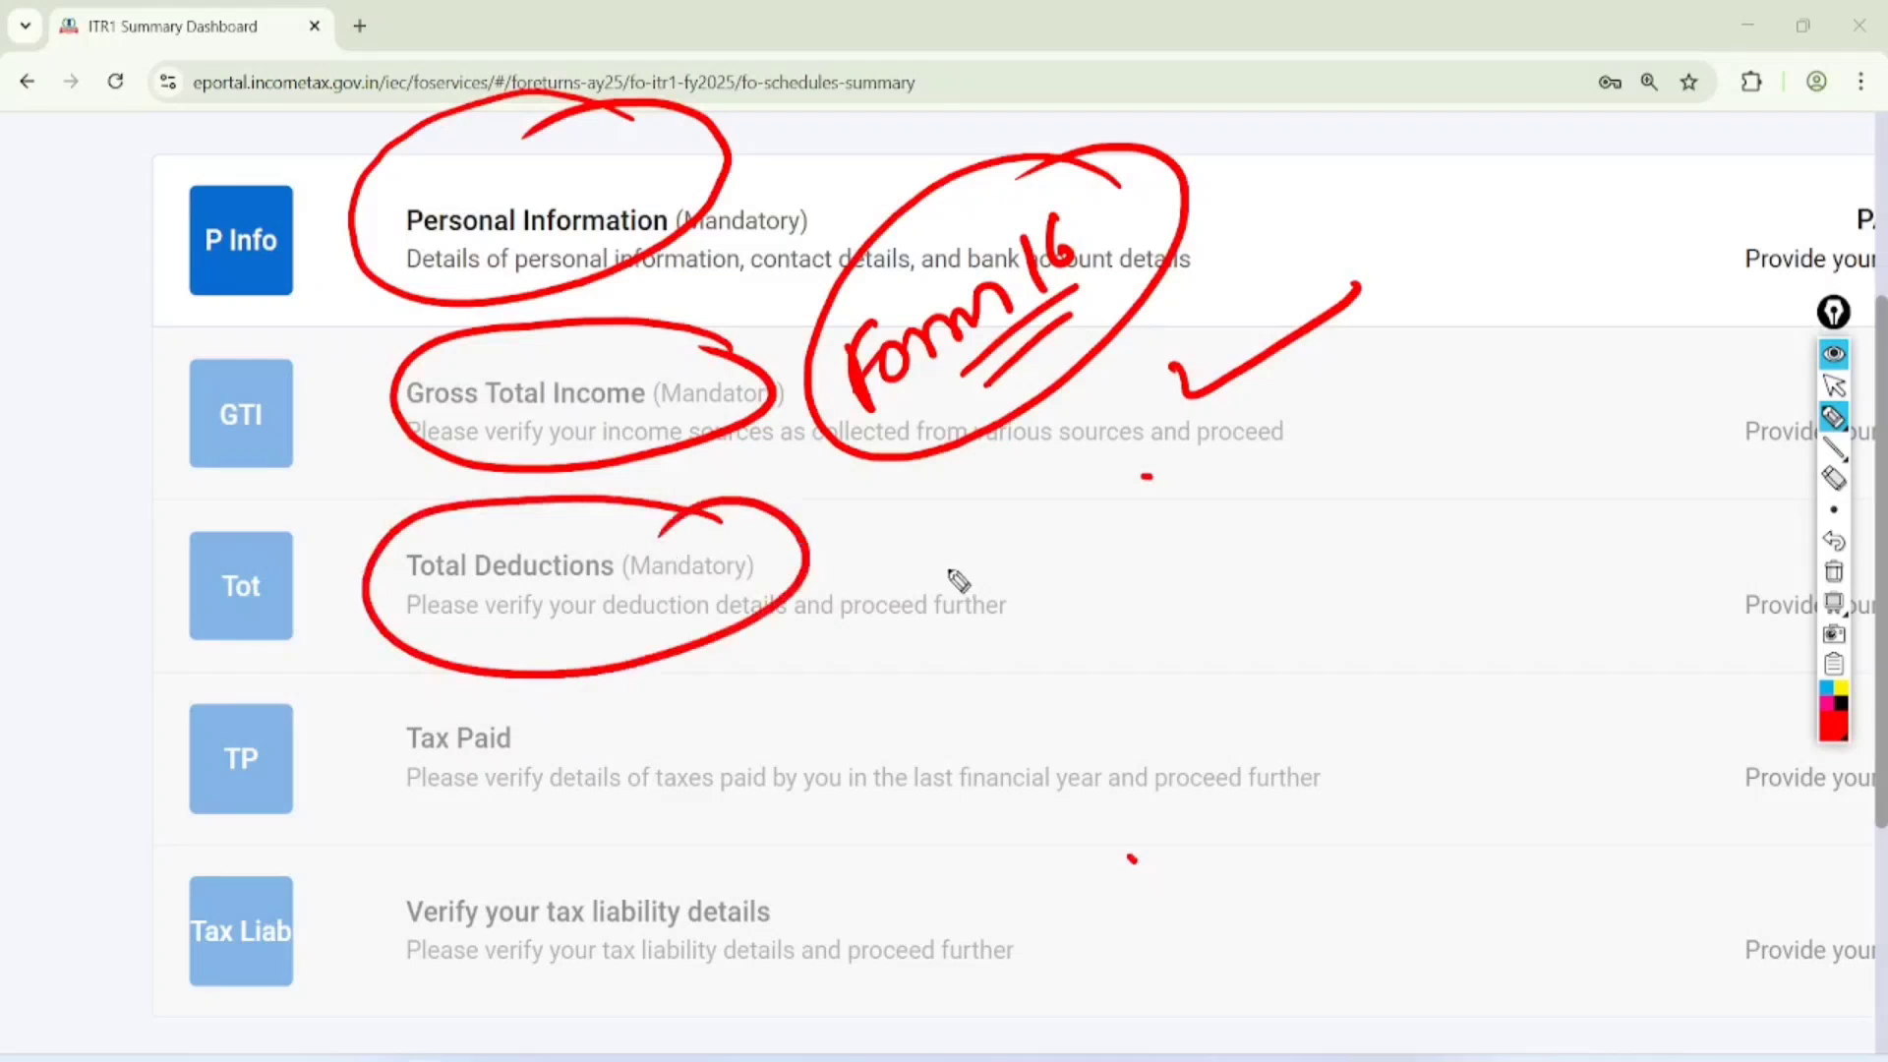
pyautogui.moveTo(961, 620); pyautogui.dragTo(995, 588)
pyautogui.moveTo(1023, 526)
pyautogui.mouseDown()
pyautogui.moveTo(1010, 595)
pyautogui.moveTo(1161, 538)
pyautogui.mouseUp()
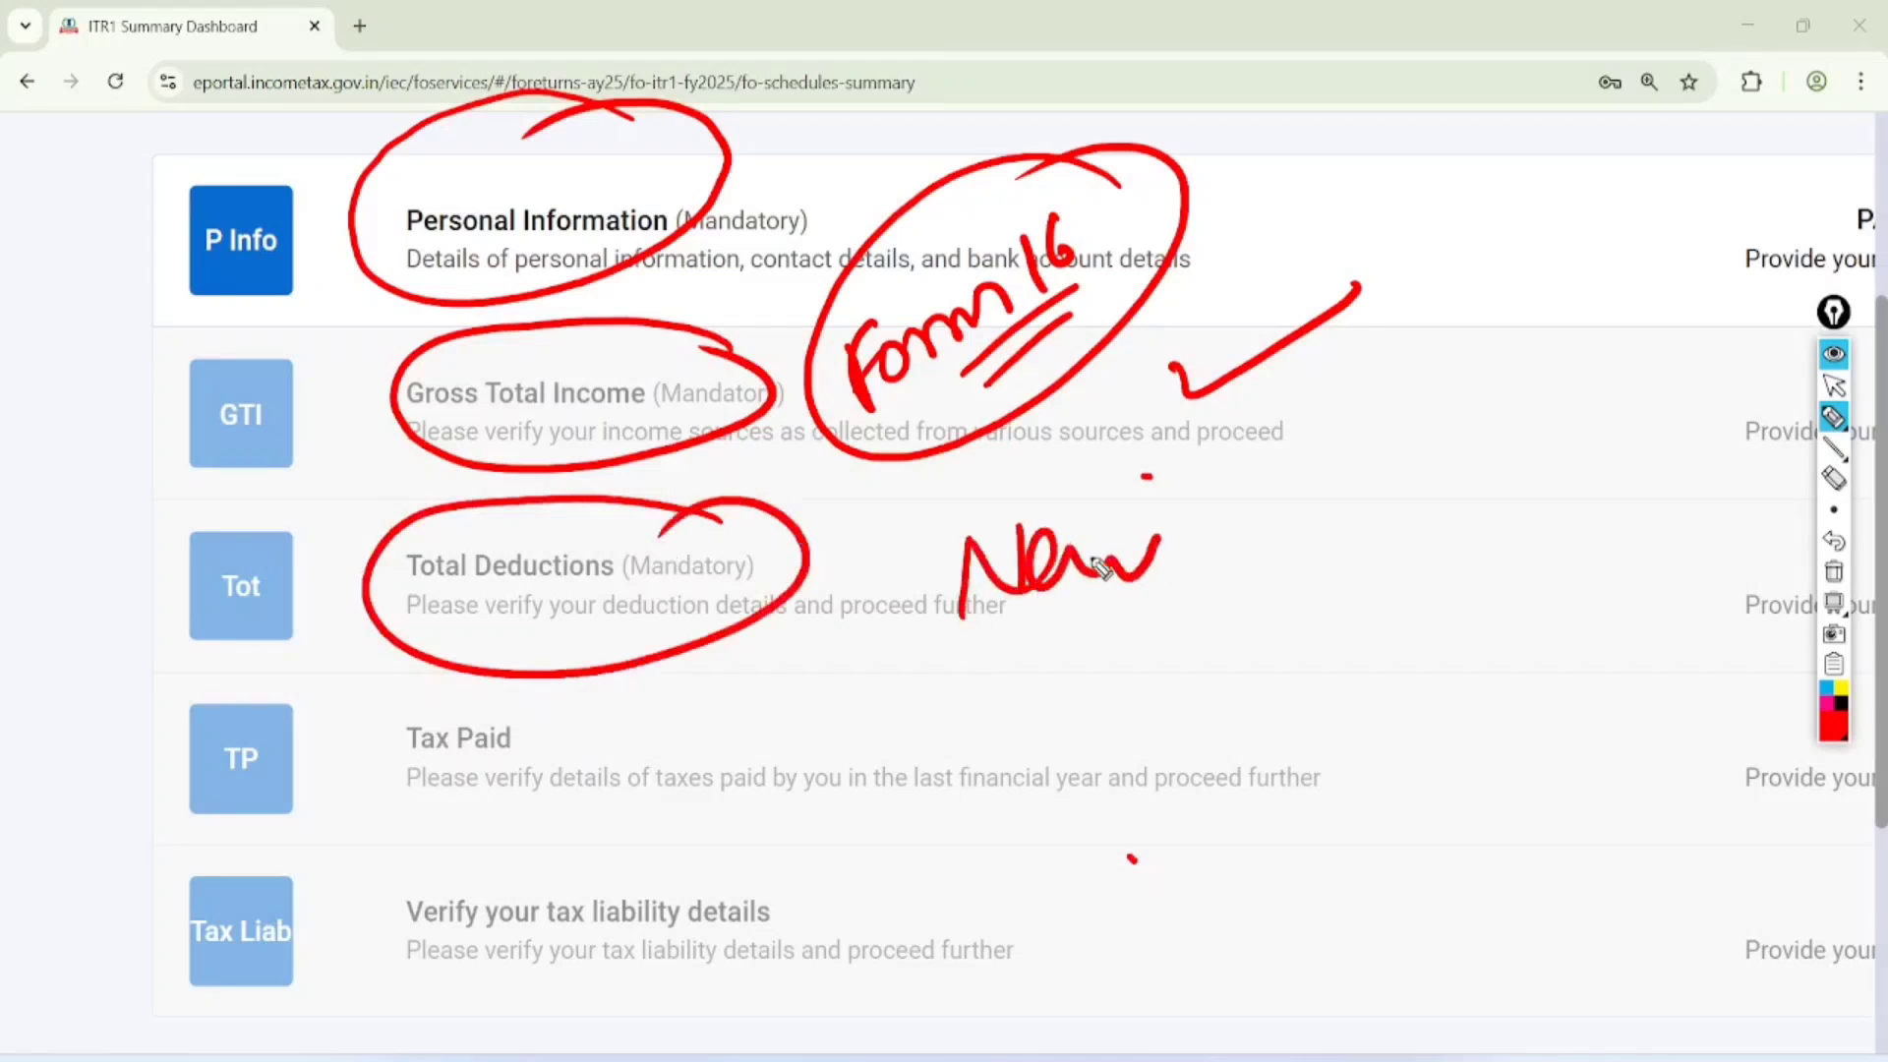
pyautogui.moveTo(528, 689)
pyautogui.mouseDown()
pyautogui.moveTo(585, 723)
pyautogui.moveTo(504, 705)
pyautogui.mouseUp()
pyautogui.moveTo(661, 835)
pyautogui.mouseDown()
pyautogui.moveTo(800, 910)
pyautogui.moveTo(644, 848)
pyautogui.mouseUp()
pyautogui.click(1834, 385)
pyautogui.click(1834, 571)
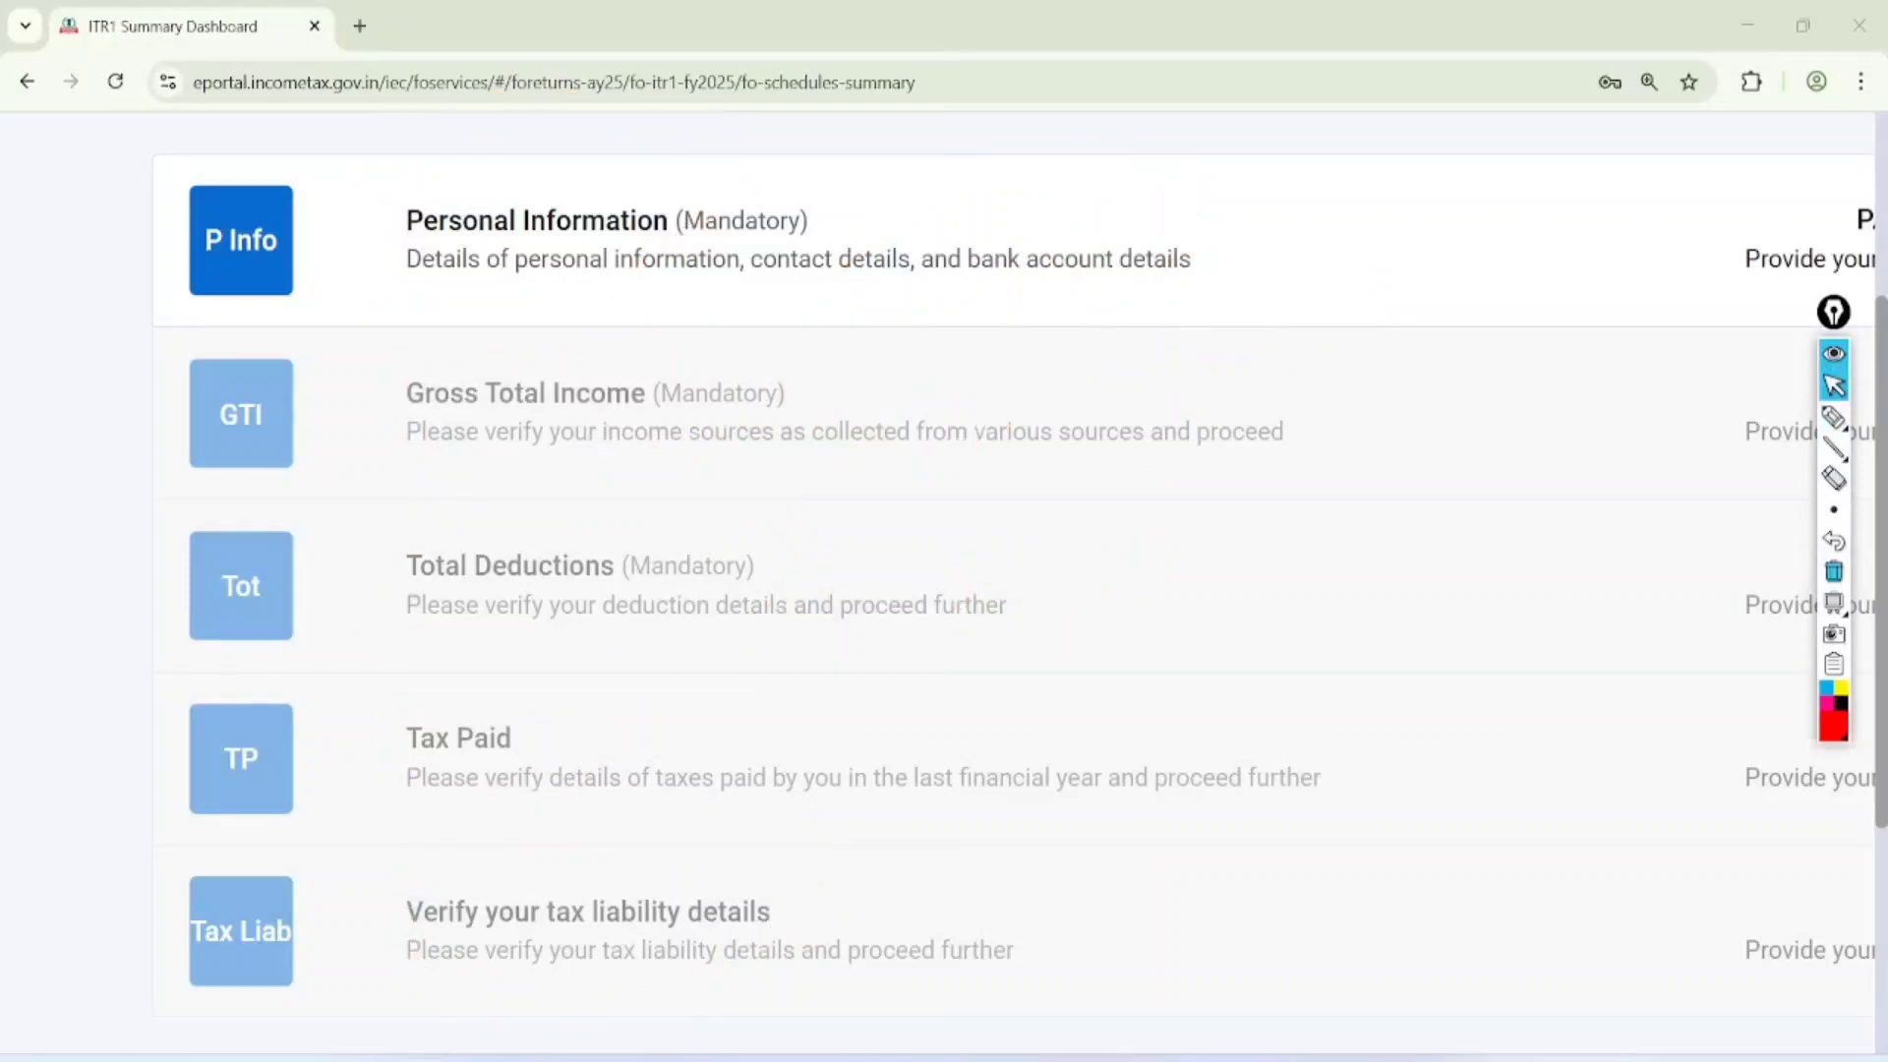
# Open the Personal Information schedule and set the Nature of Employment to Others
pyautogui.click(537, 222)
pyautogui.scroll(-8, 944, 590)
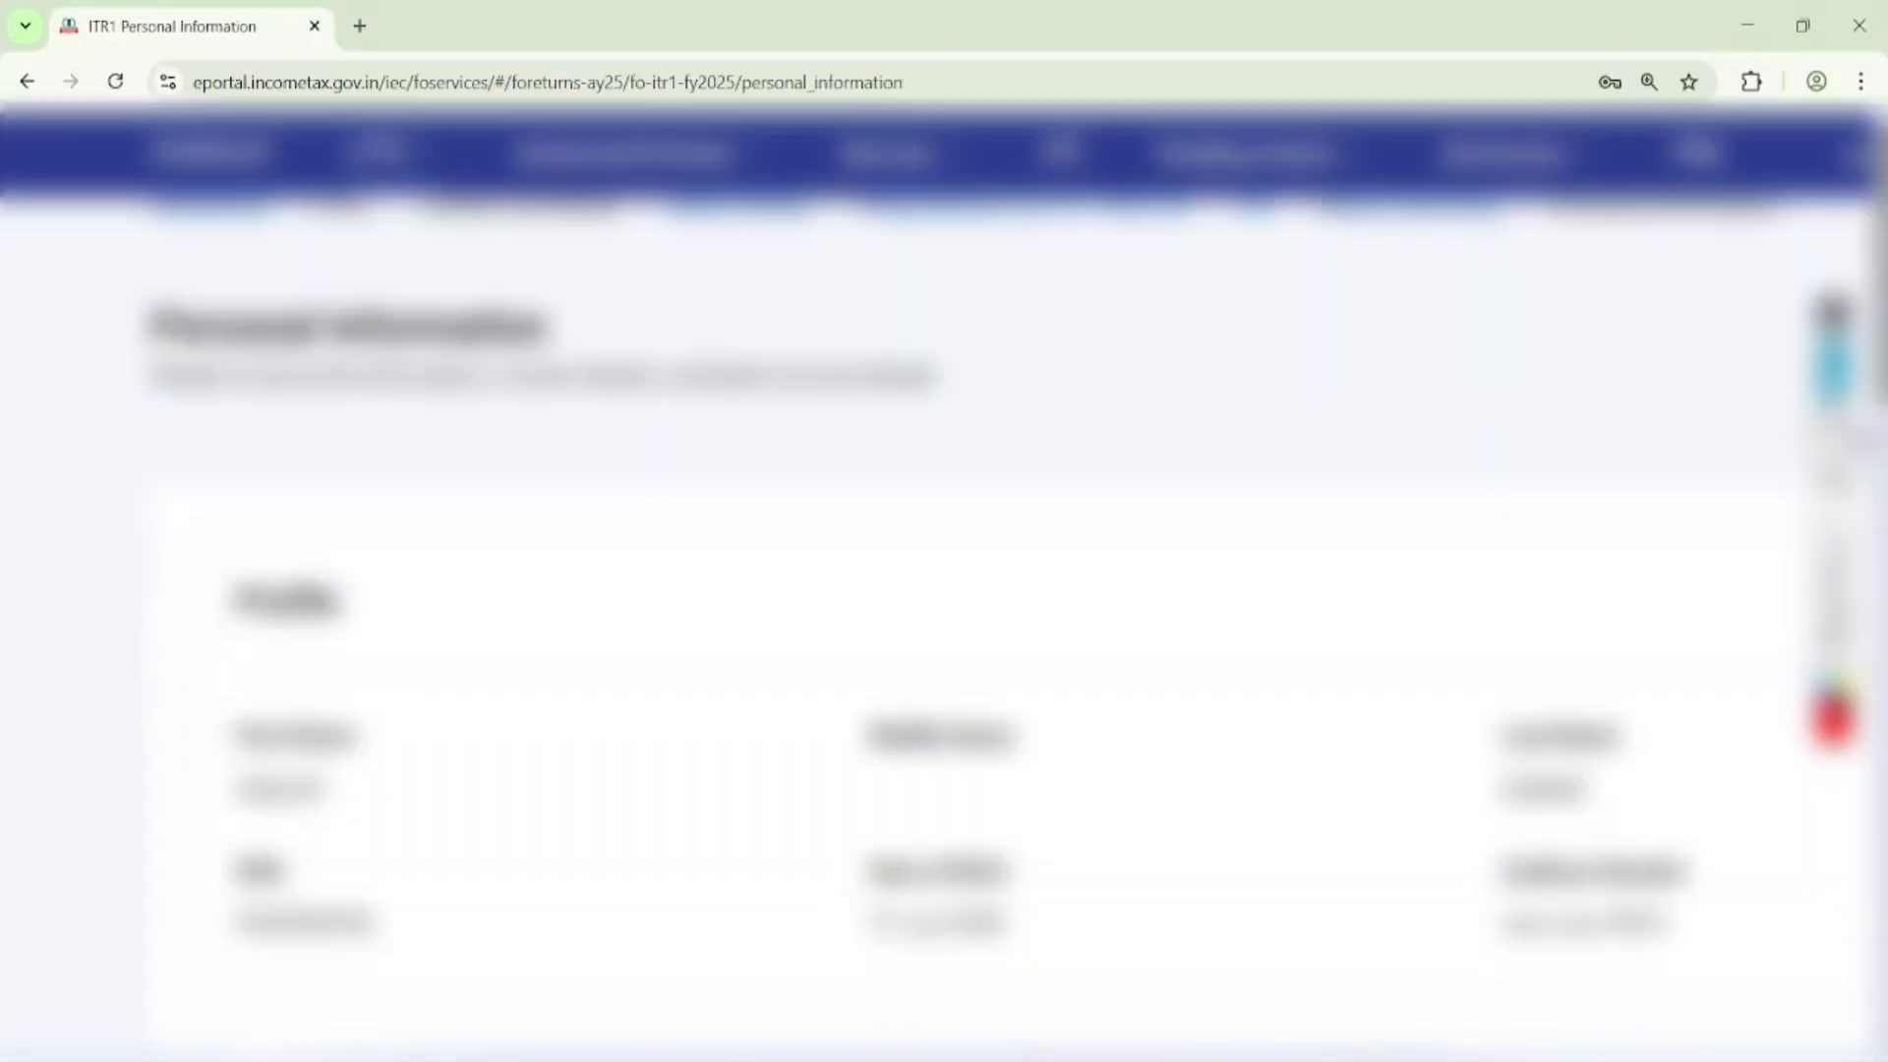
pyautogui.scroll(-6, 944, 590)
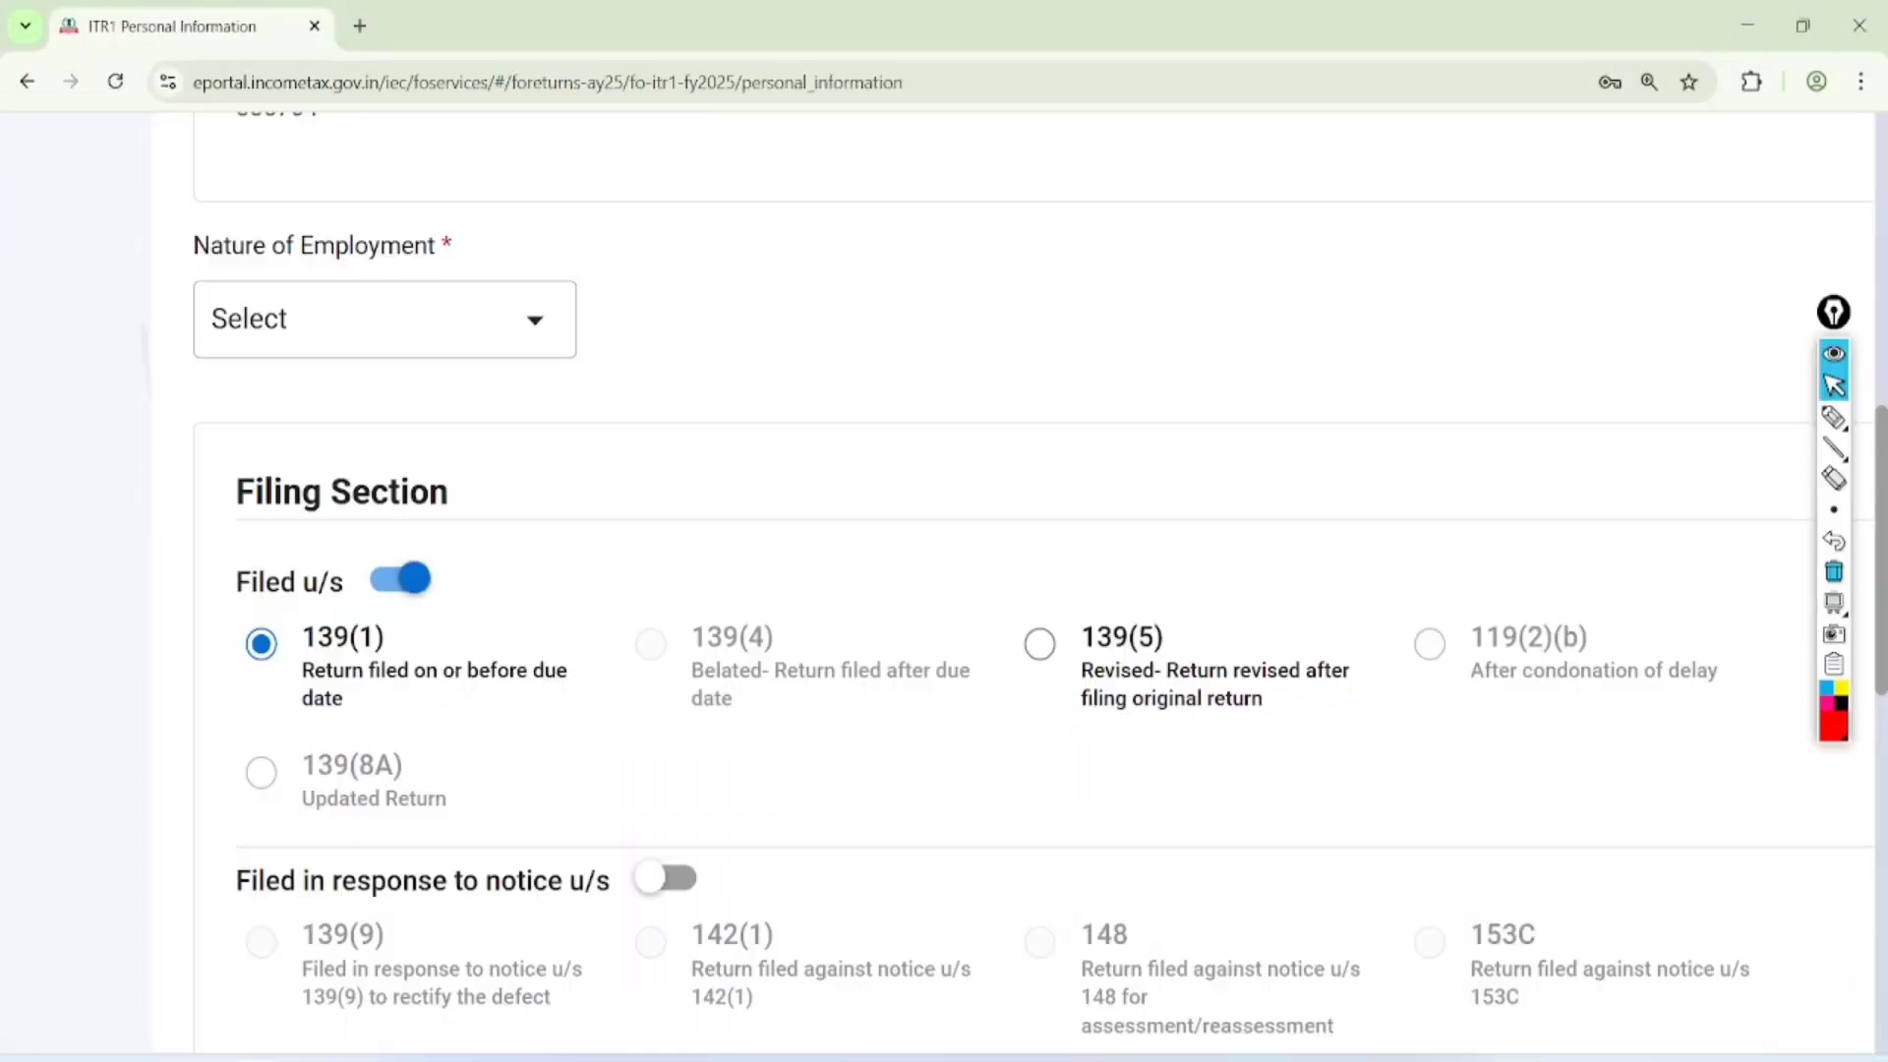
pyautogui.hotkey('ctrl', '-')
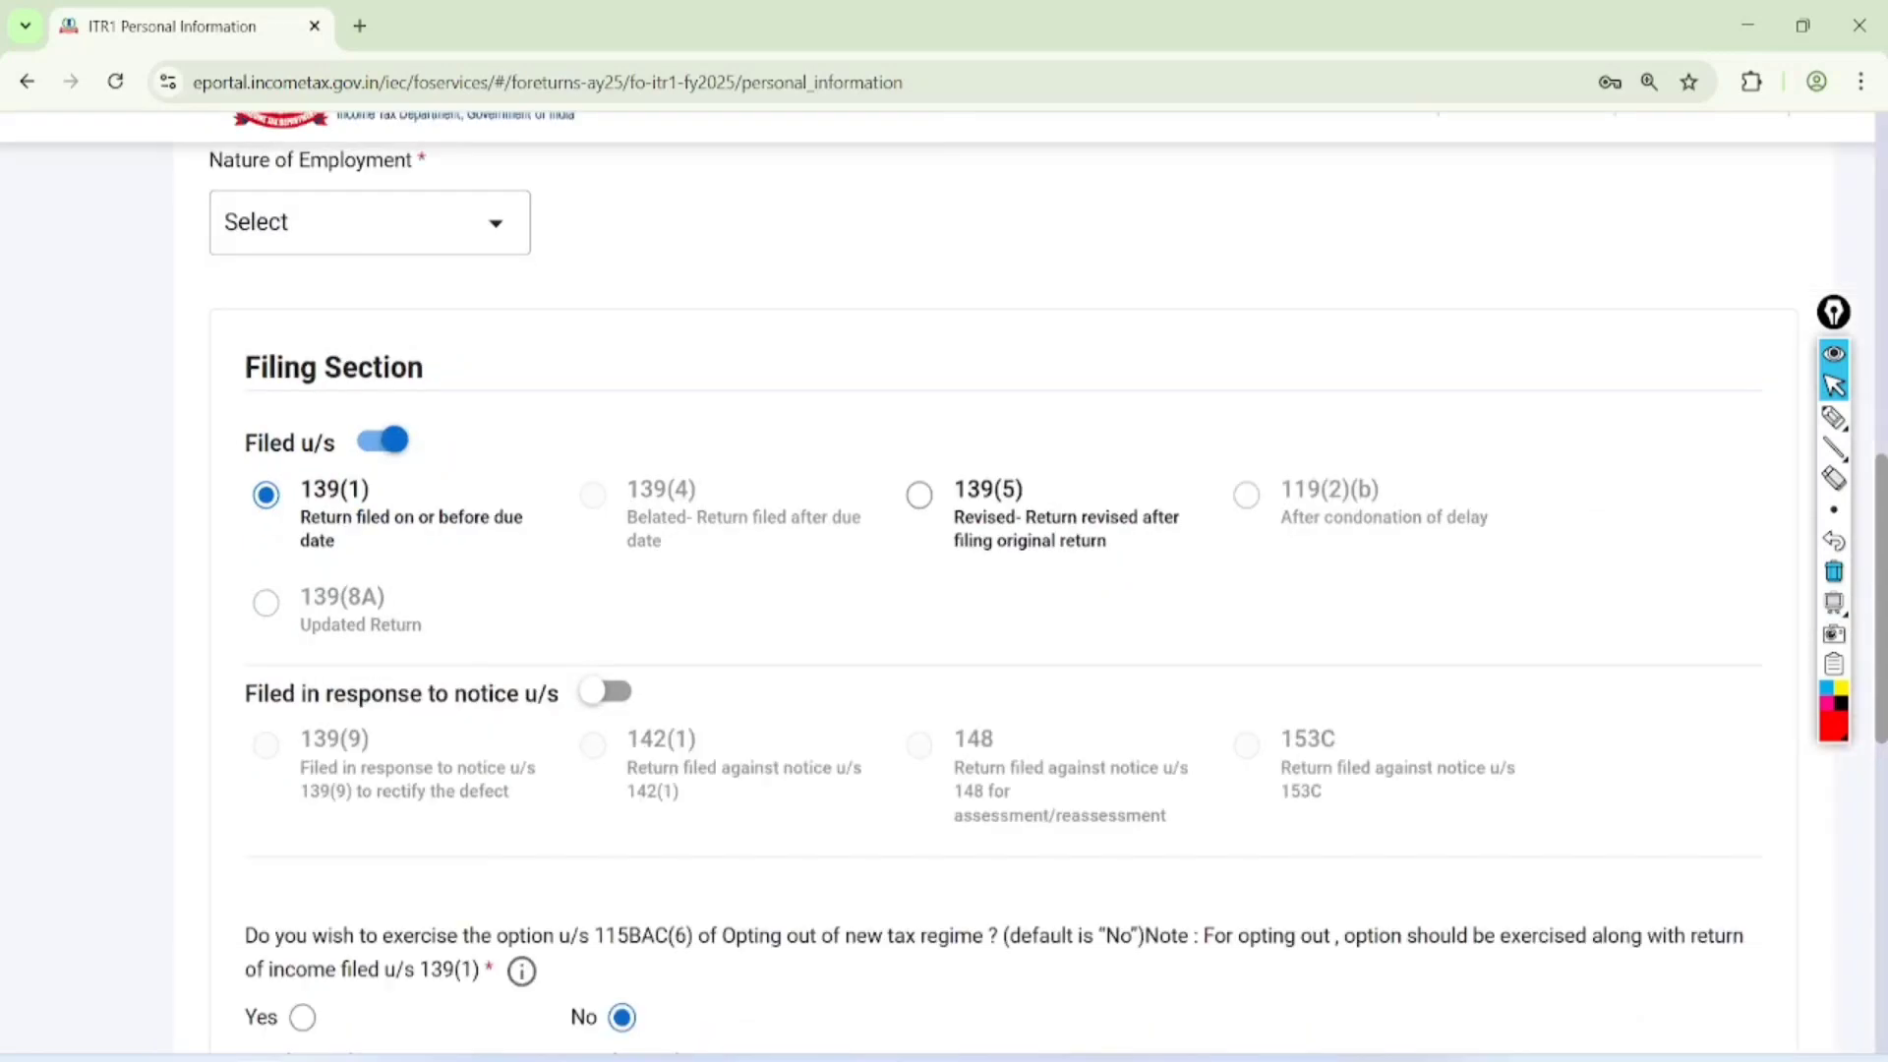
pyautogui.click(260, 205)
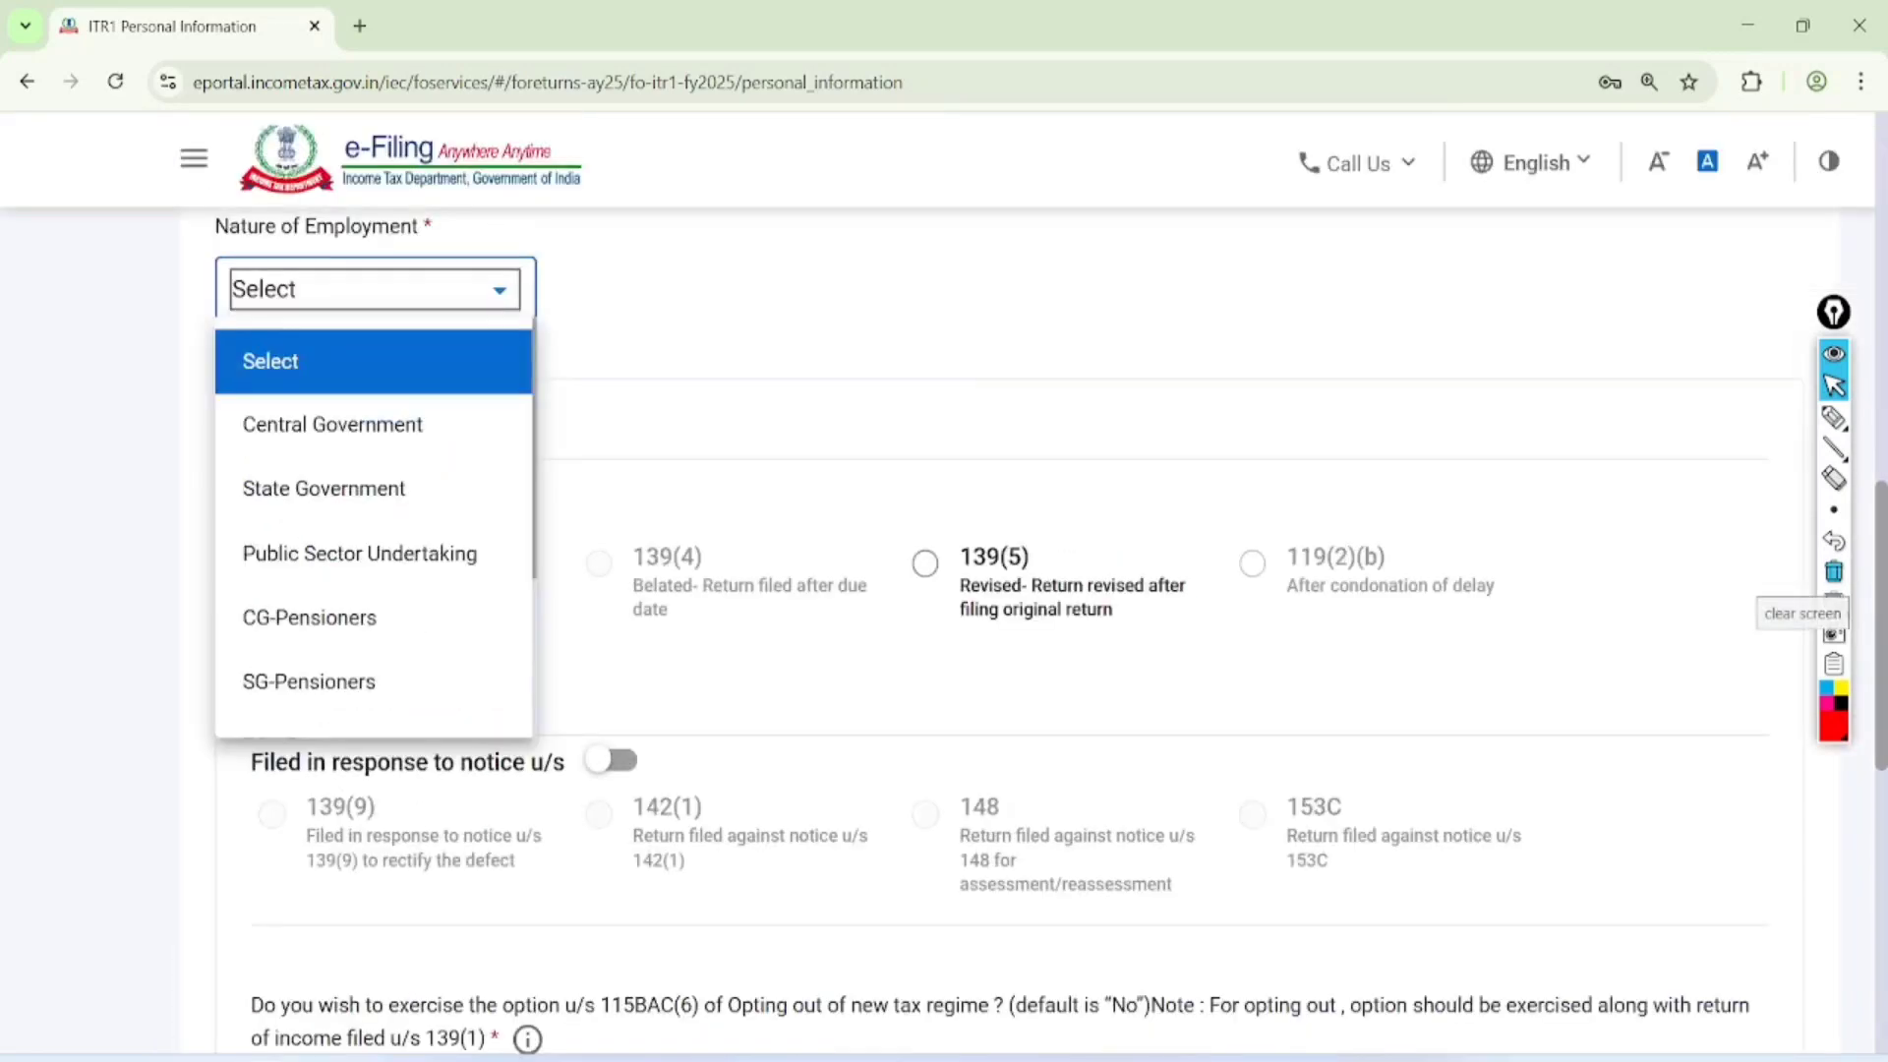
pyautogui.scroll(-5, 374, 531)
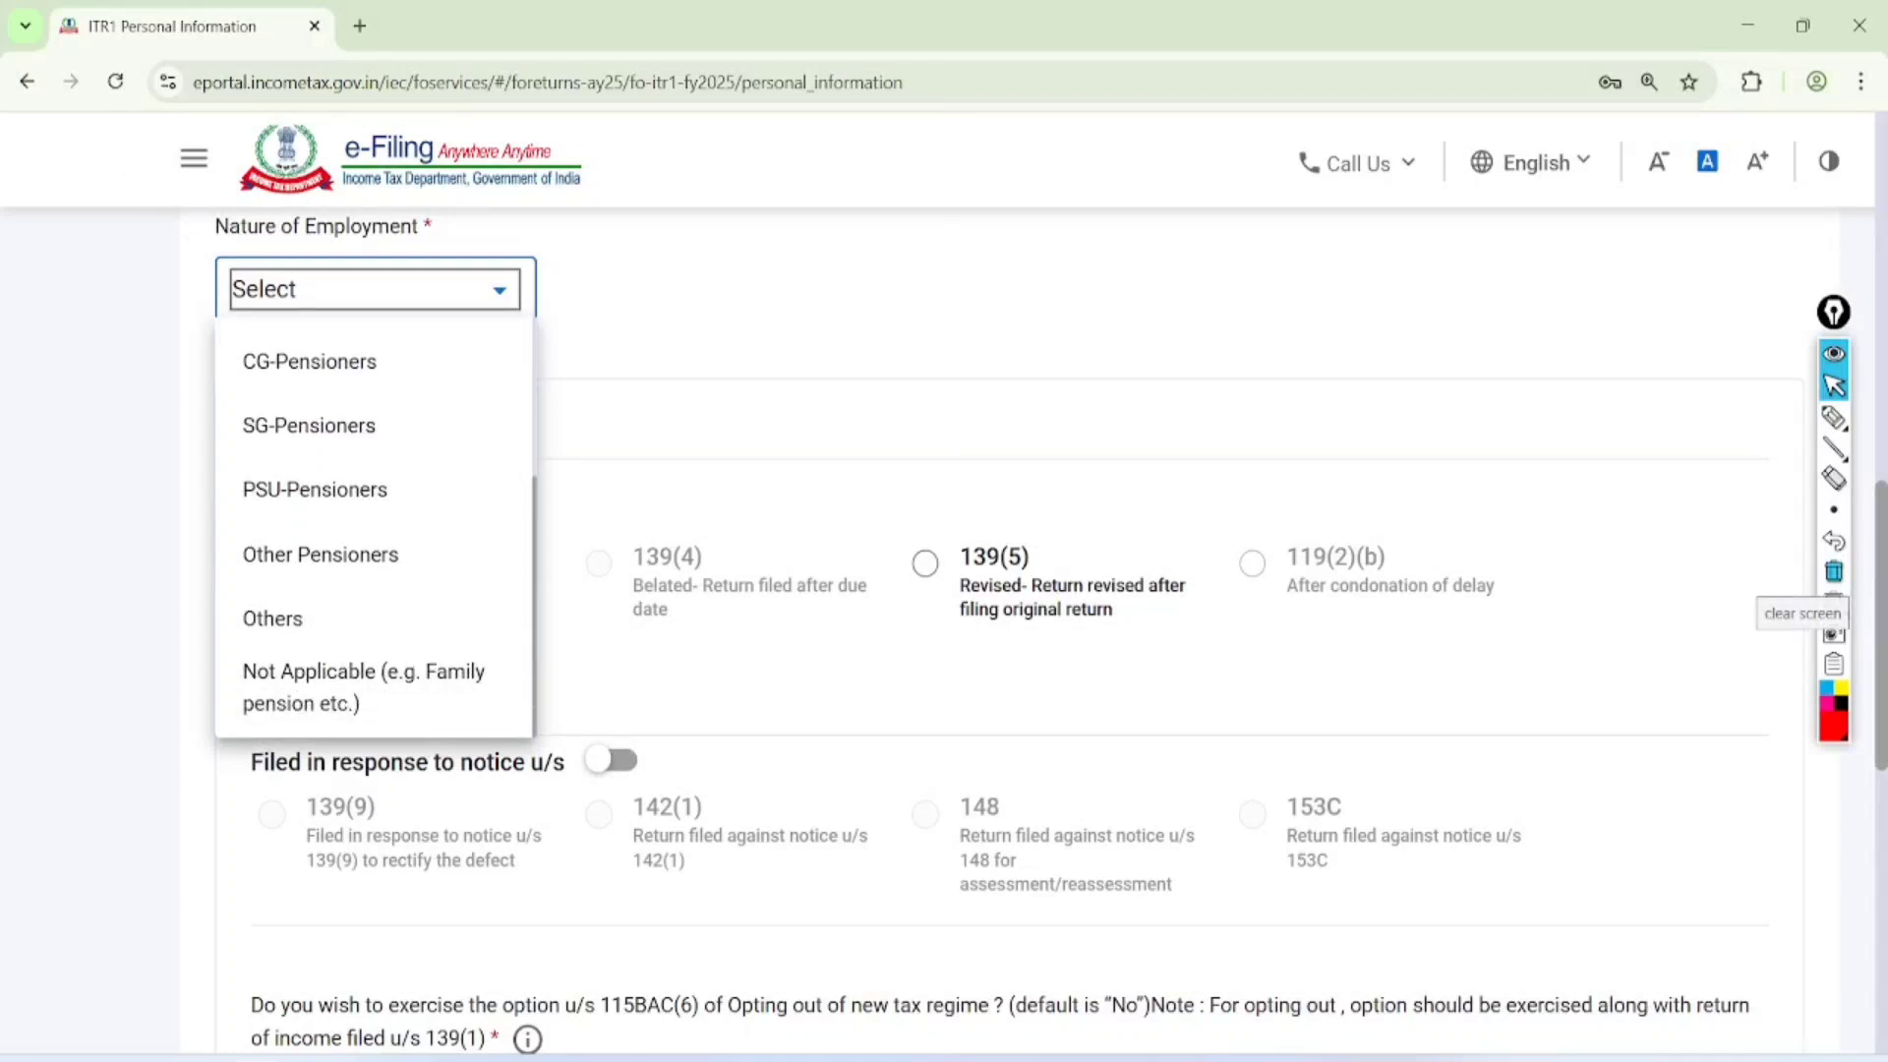
pyautogui.click(272, 617)
# Circle the Filing Section's 139(1) choice and the 115BAC(6) opt-out wording, and draw a check mark on No
pyautogui.scroll(-2, 272, 617)
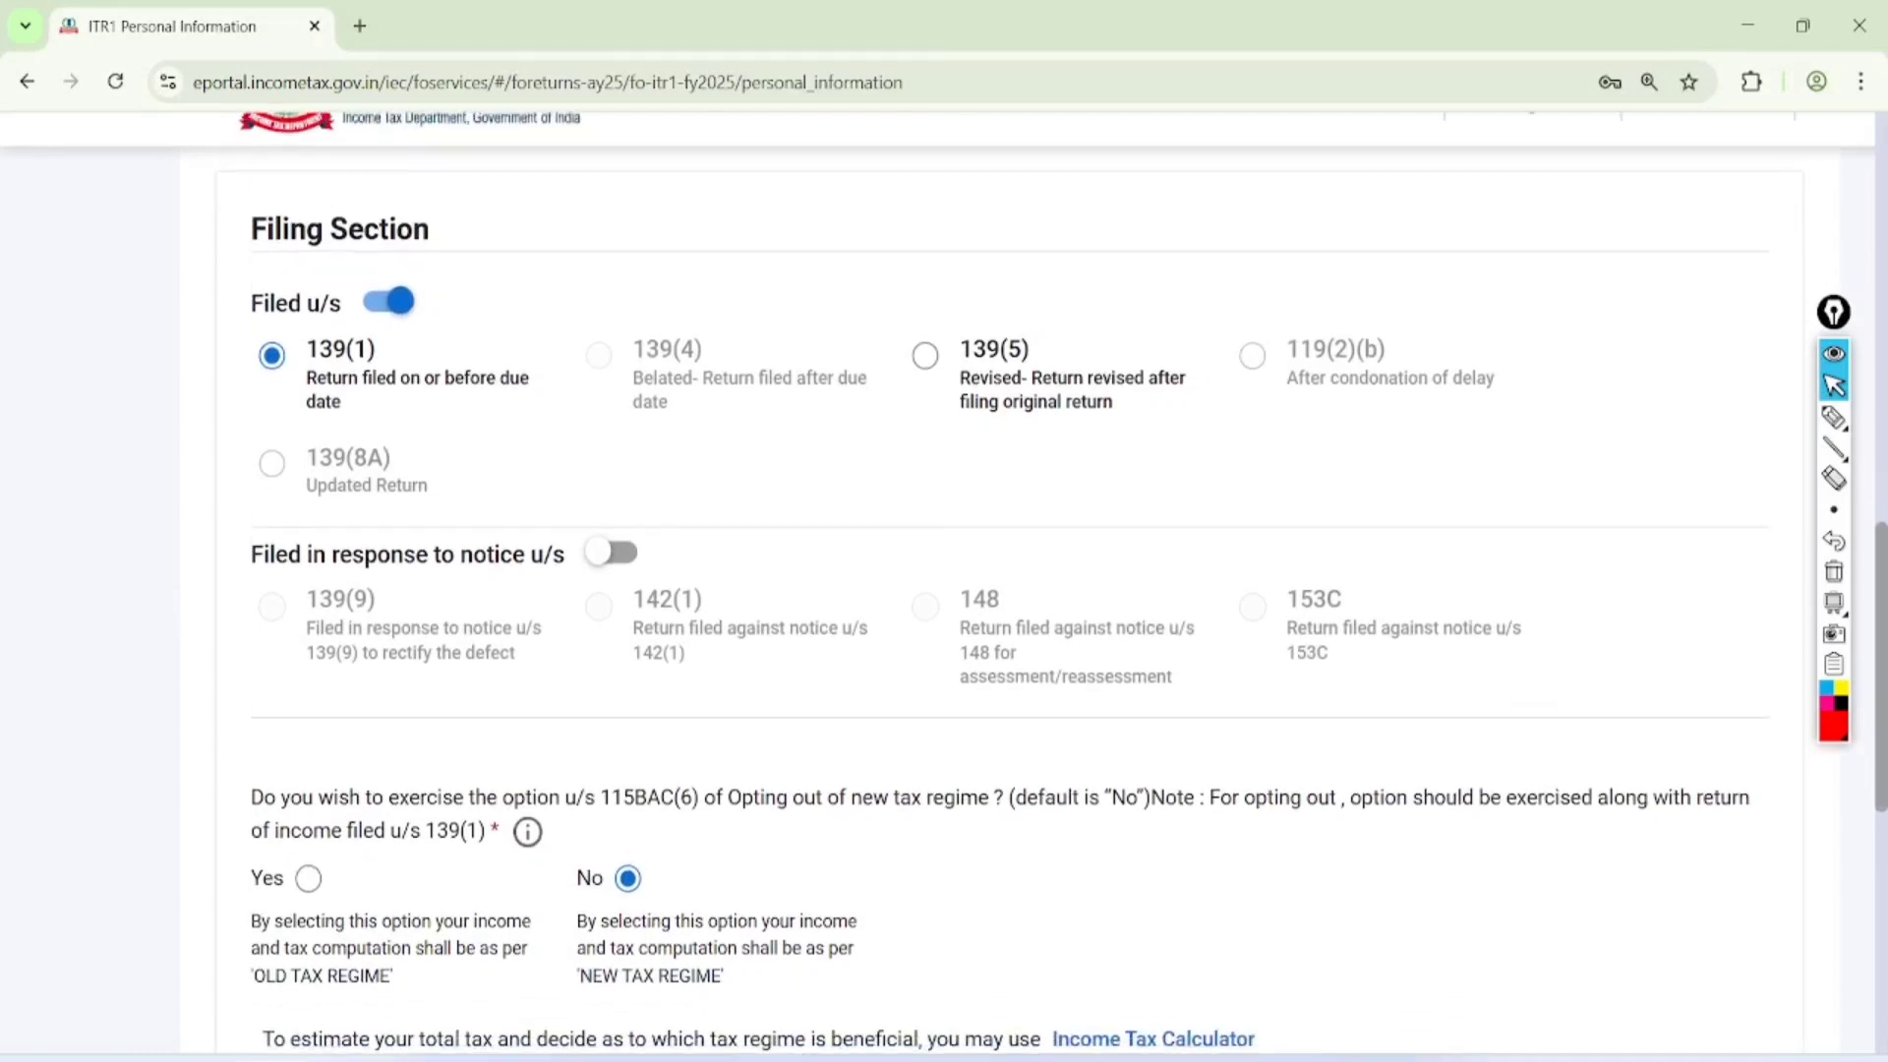
pyautogui.click(1834, 418)
pyautogui.moveTo(440, 226)
pyautogui.mouseDown()
pyautogui.moveTo(240, 253)
pyautogui.moveTo(488, 307)
pyautogui.moveTo(283, 295)
pyautogui.mouseUp()
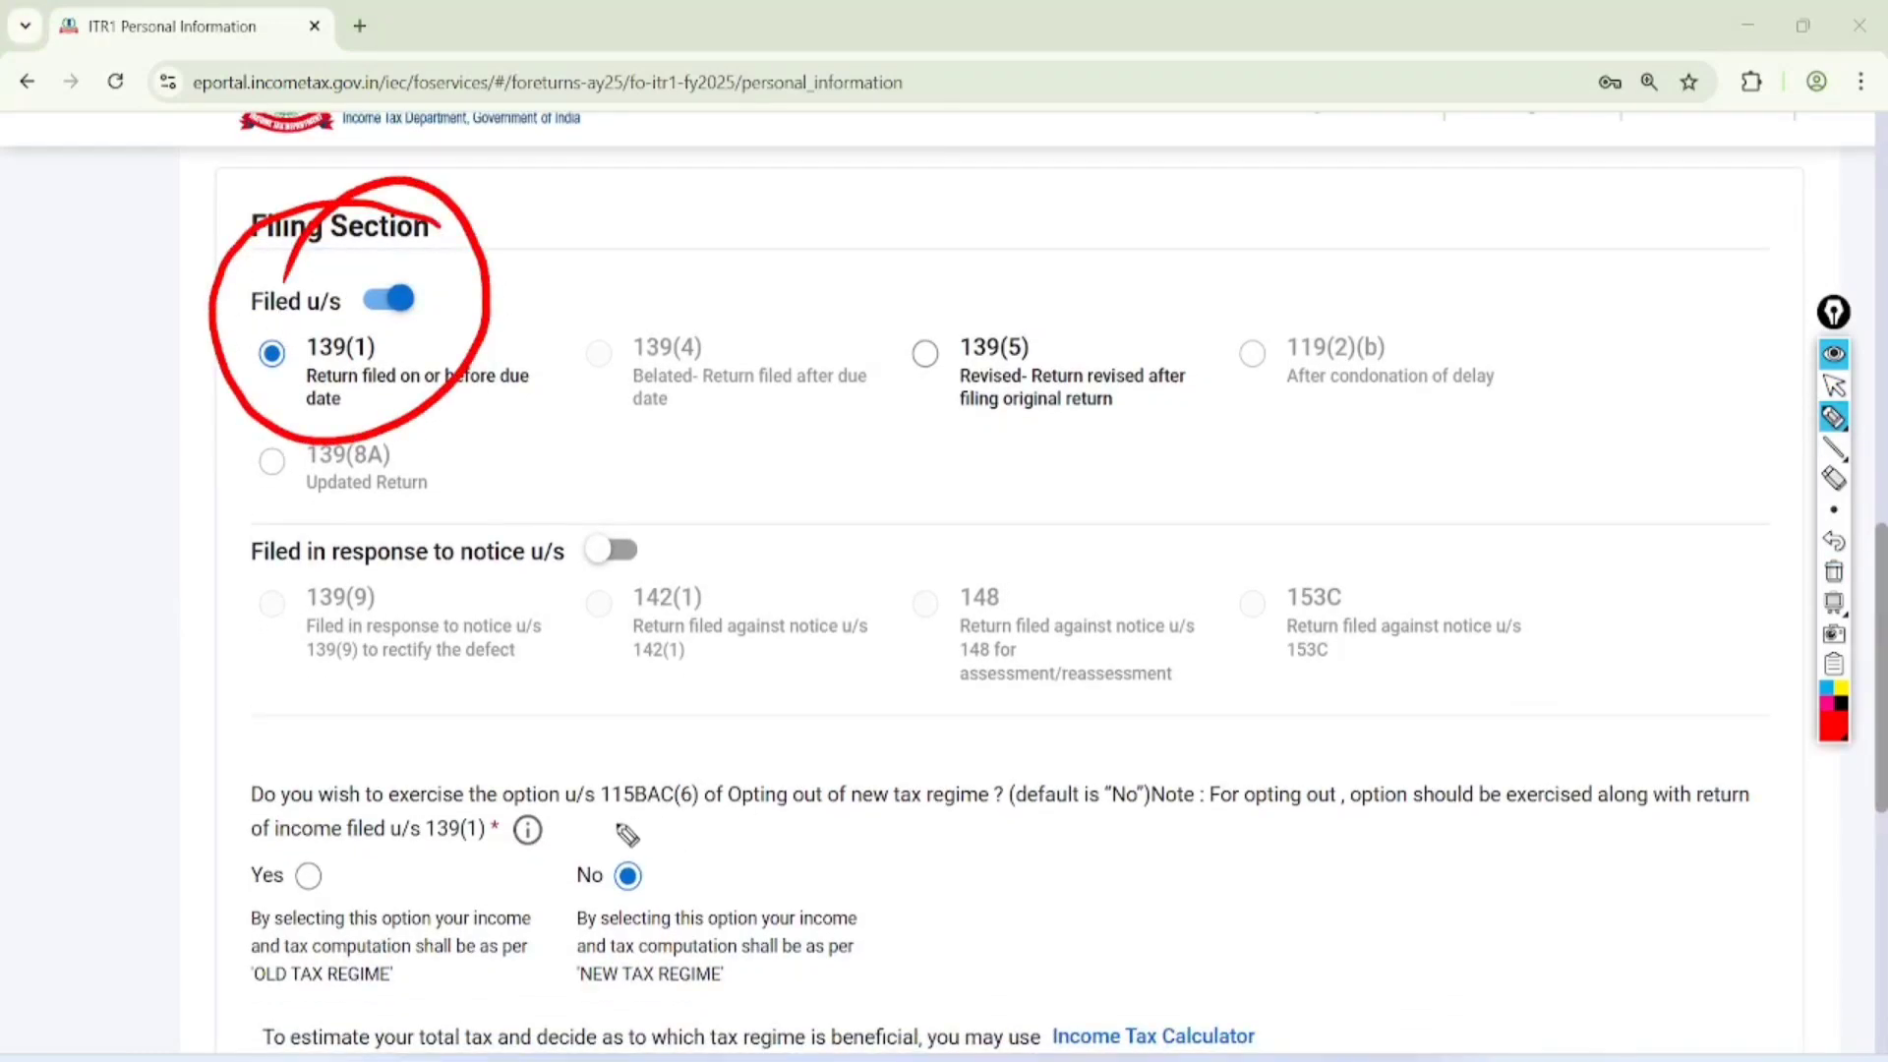
pyautogui.moveTo(664, 832)
pyautogui.mouseDown()
pyautogui.moveTo(1027, 834)
pyautogui.moveTo(1175, 748)
pyautogui.moveTo(602, 753)
pyautogui.moveTo(615, 808)
pyautogui.mouseUp()
pyautogui.moveTo(639, 880); pyautogui.dragTo(795, 813)
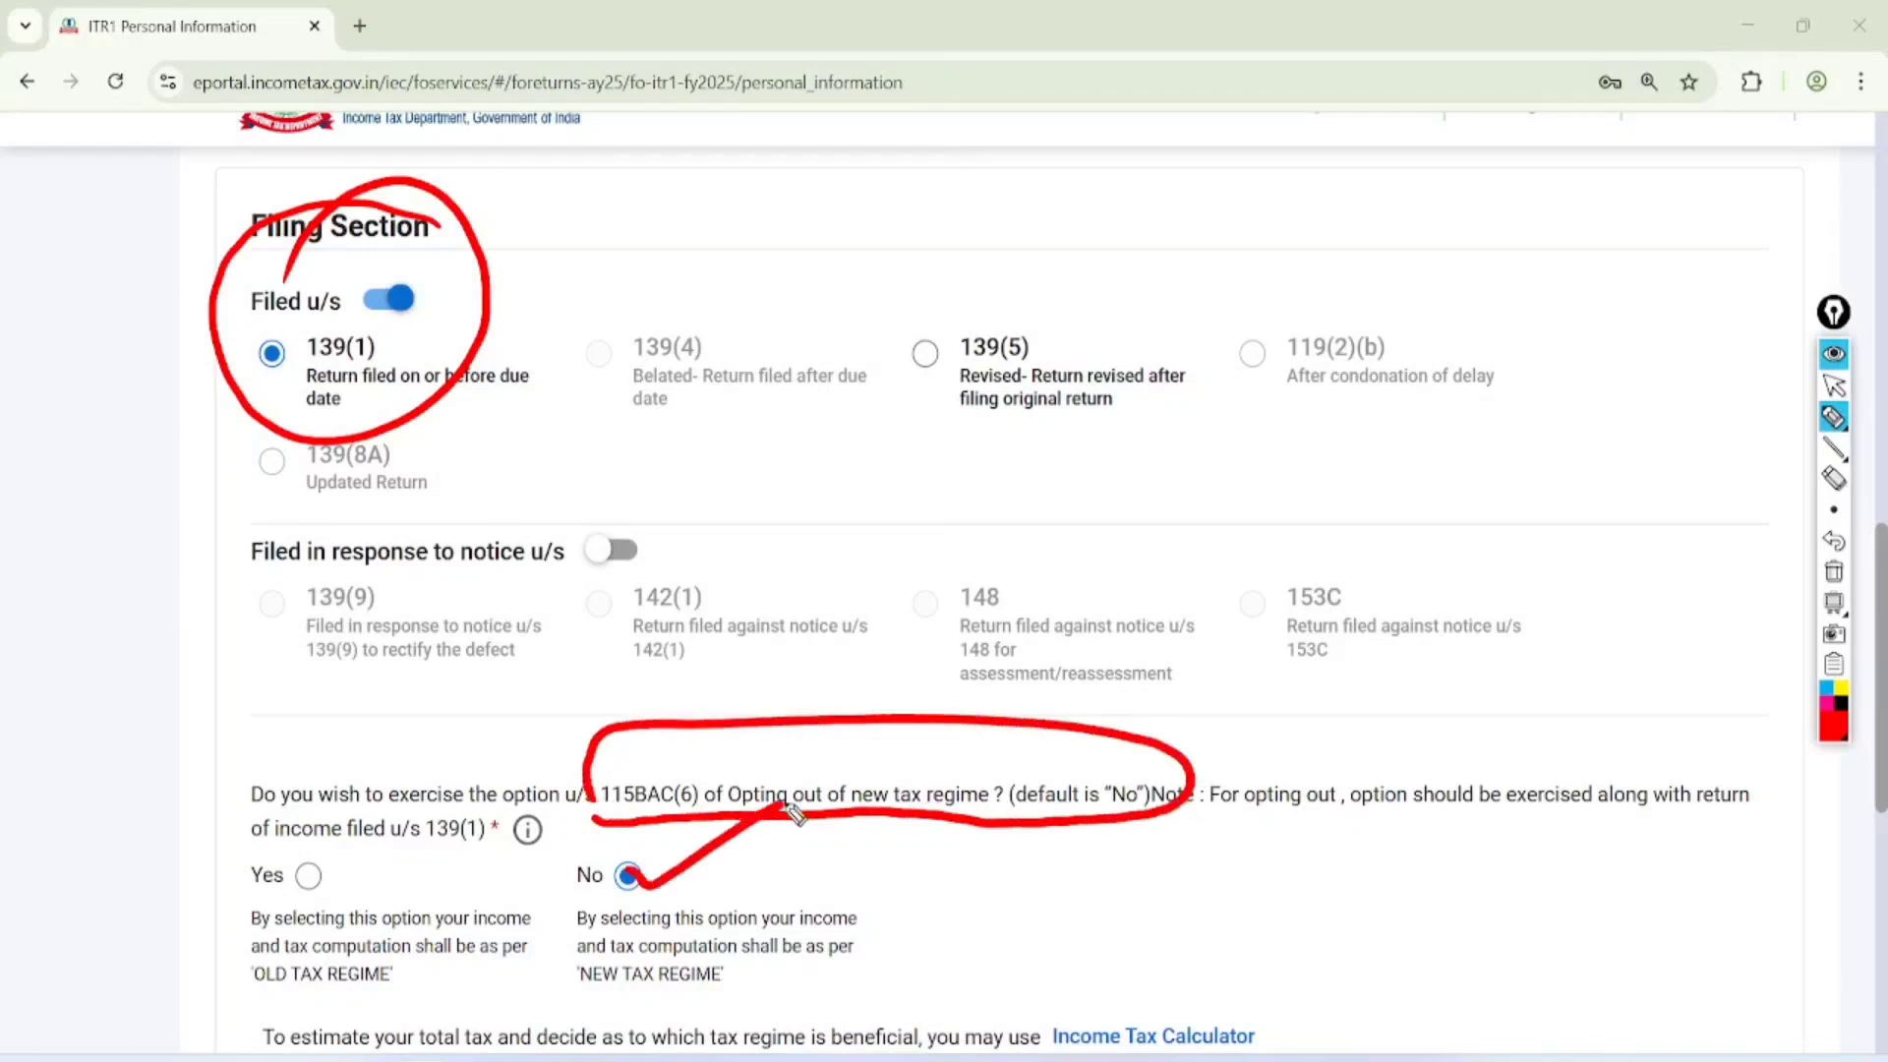
# Underline 'NEW TAX REGIME' and handwrite an underlined "7 Lac" note beside it
pyautogui.moveTo(569, 994); pyautogui.dragTo(749, 986)
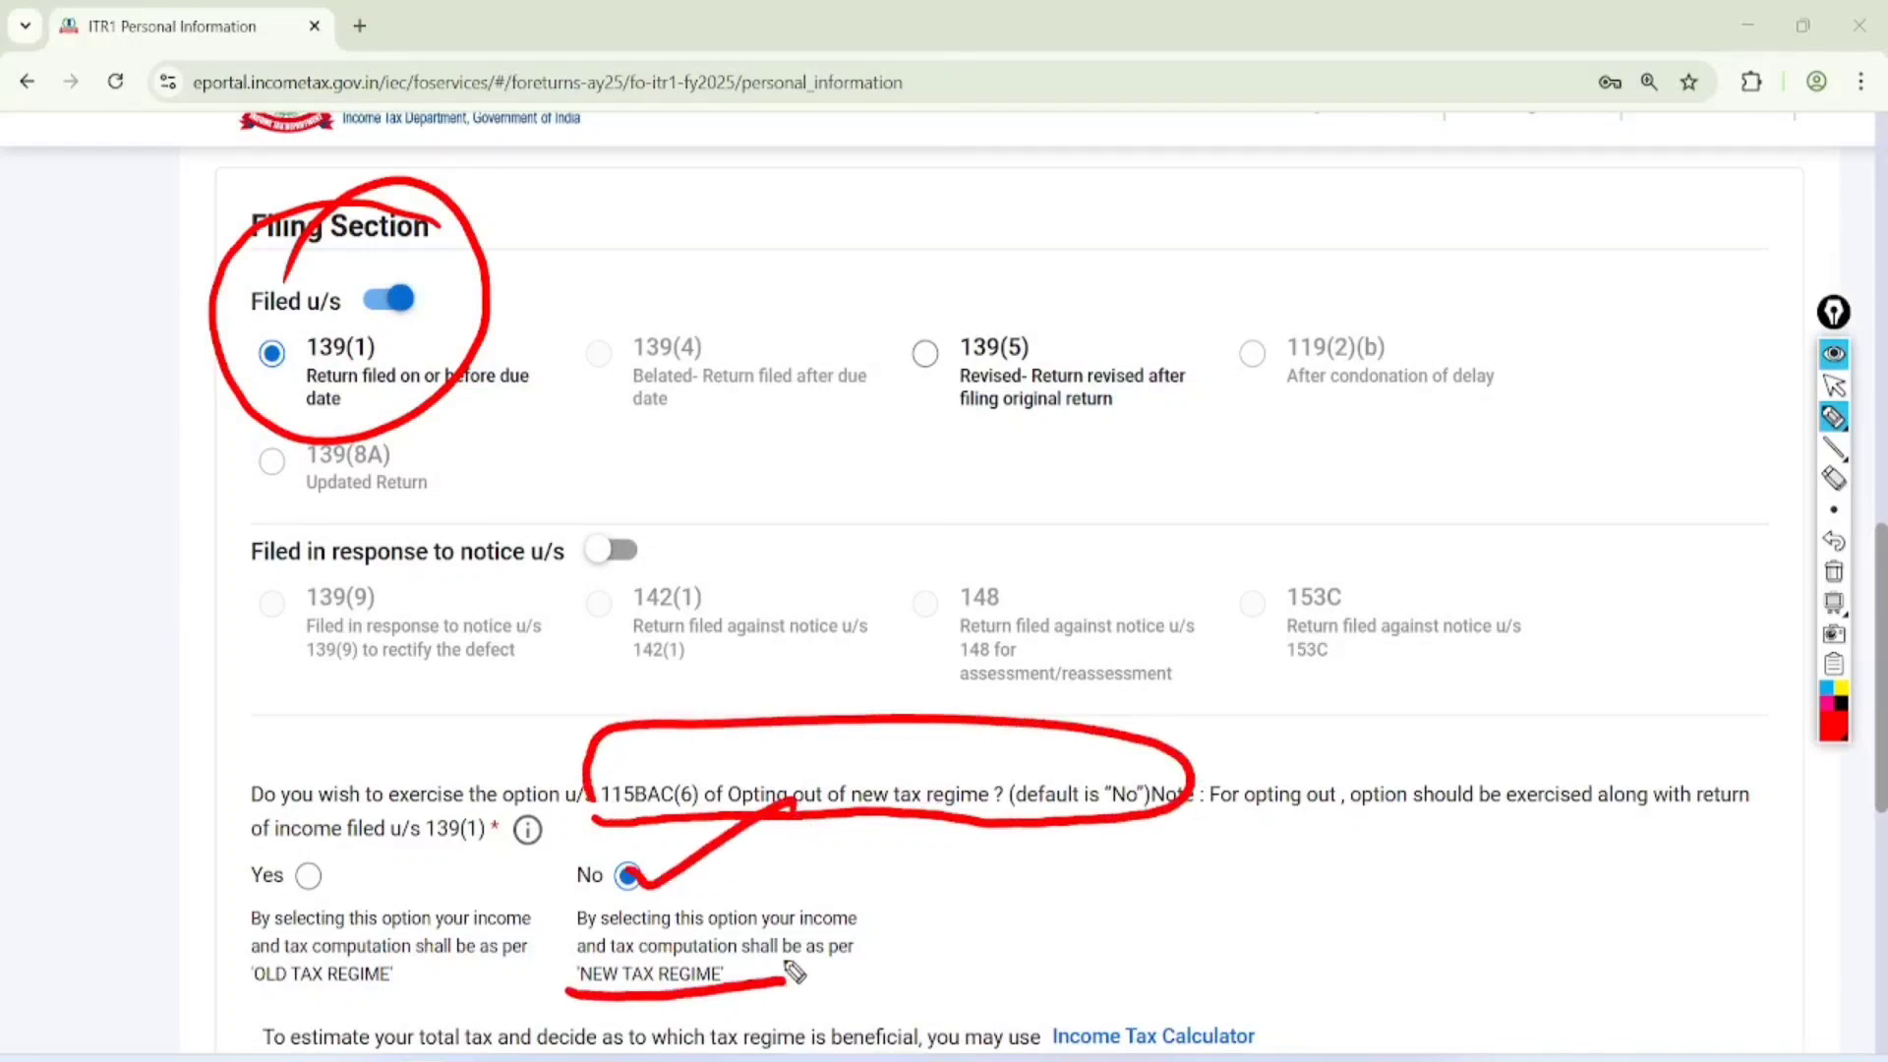
pyautogui.moveTo(905, 910); pyautogui.dragTo(973, 974)
pyautogui.moveTo(1015, 895)
pyautogui.mouseDown()
pyautogui.moveTo(1072, 886)
pyautogui.moveTo(1121, 915)
pyautogui.moveTo(1161, 900)
pyautogui.mouseUp()
pyautogui.click(1037, 973)
pyautogui.moveTo(1041, 975); pyautogui.dragTo(1144, 942)
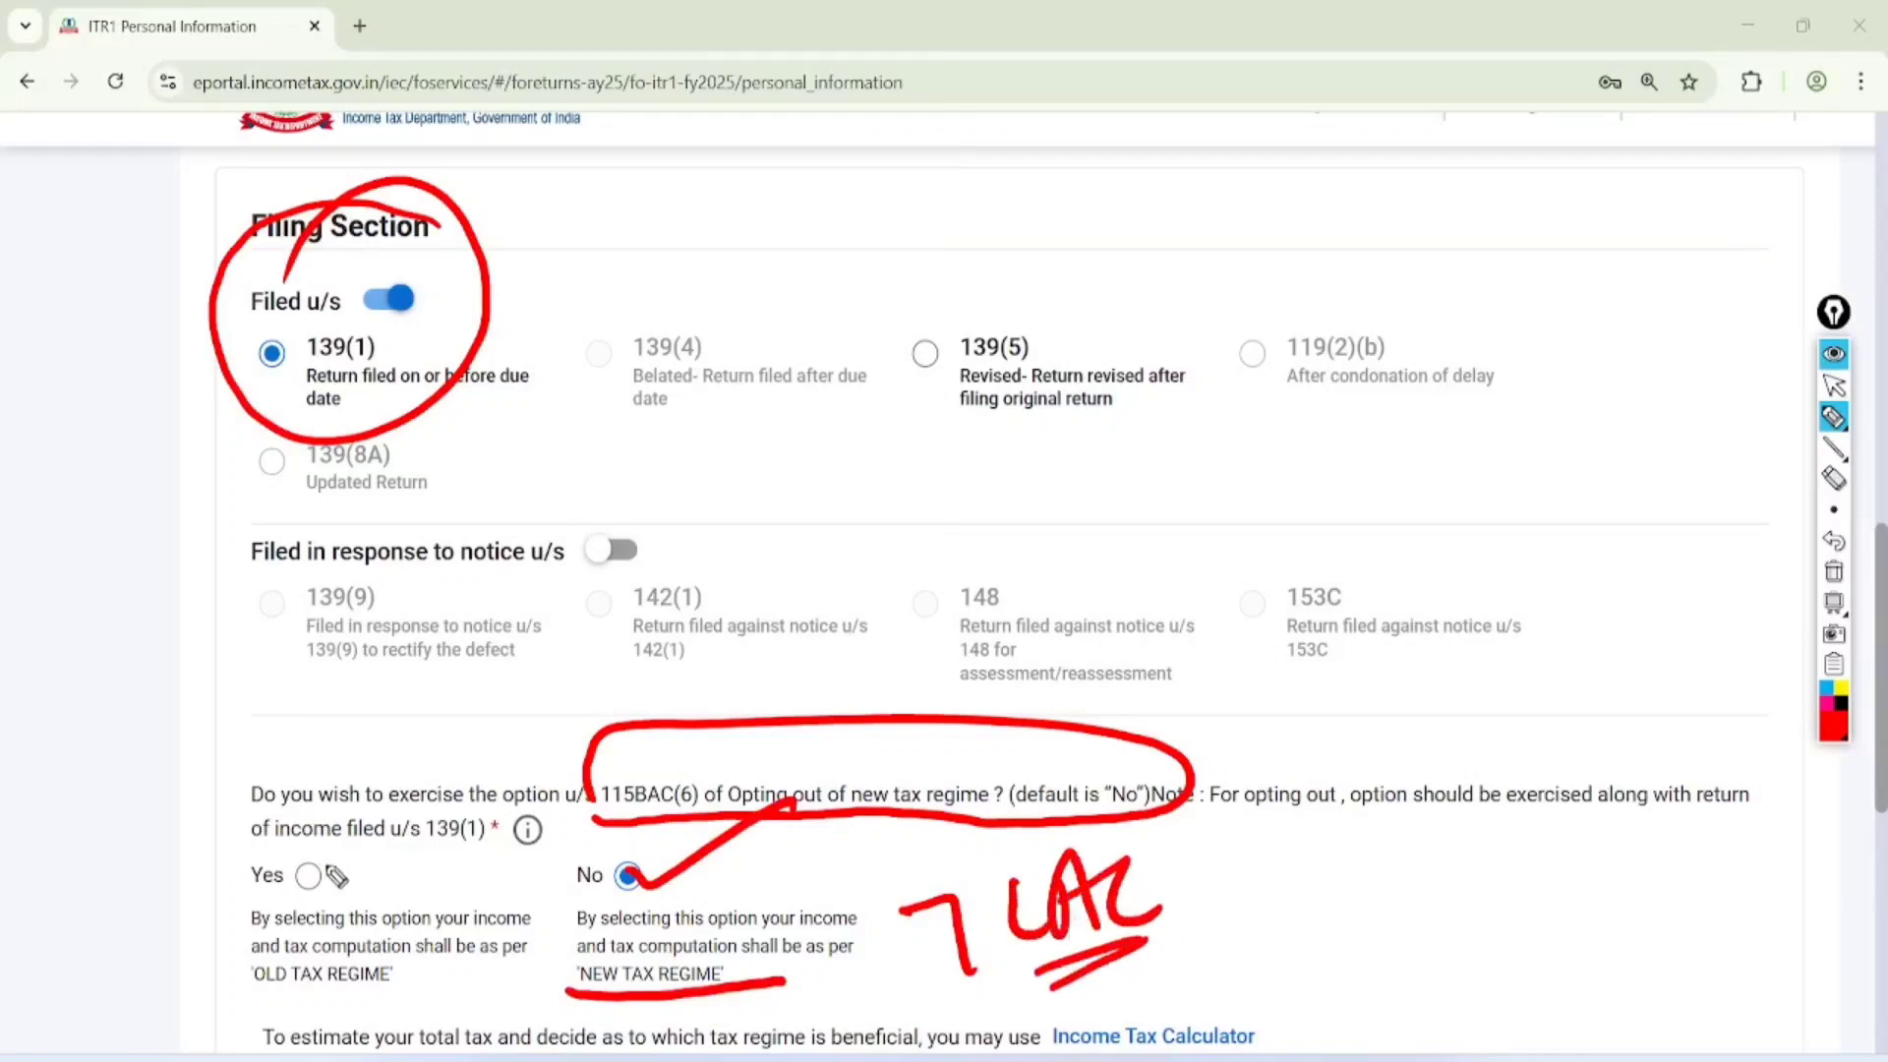
# Draw a check mark on Yes, underline 'OLD TAX REGIME', and clear the drawing
pyautogui.moveTo(346, 888); pyautogui.dragTo(479, 754)
pyautogui.moveTo(253, 996); pyautogui.dragTo(431, 995)
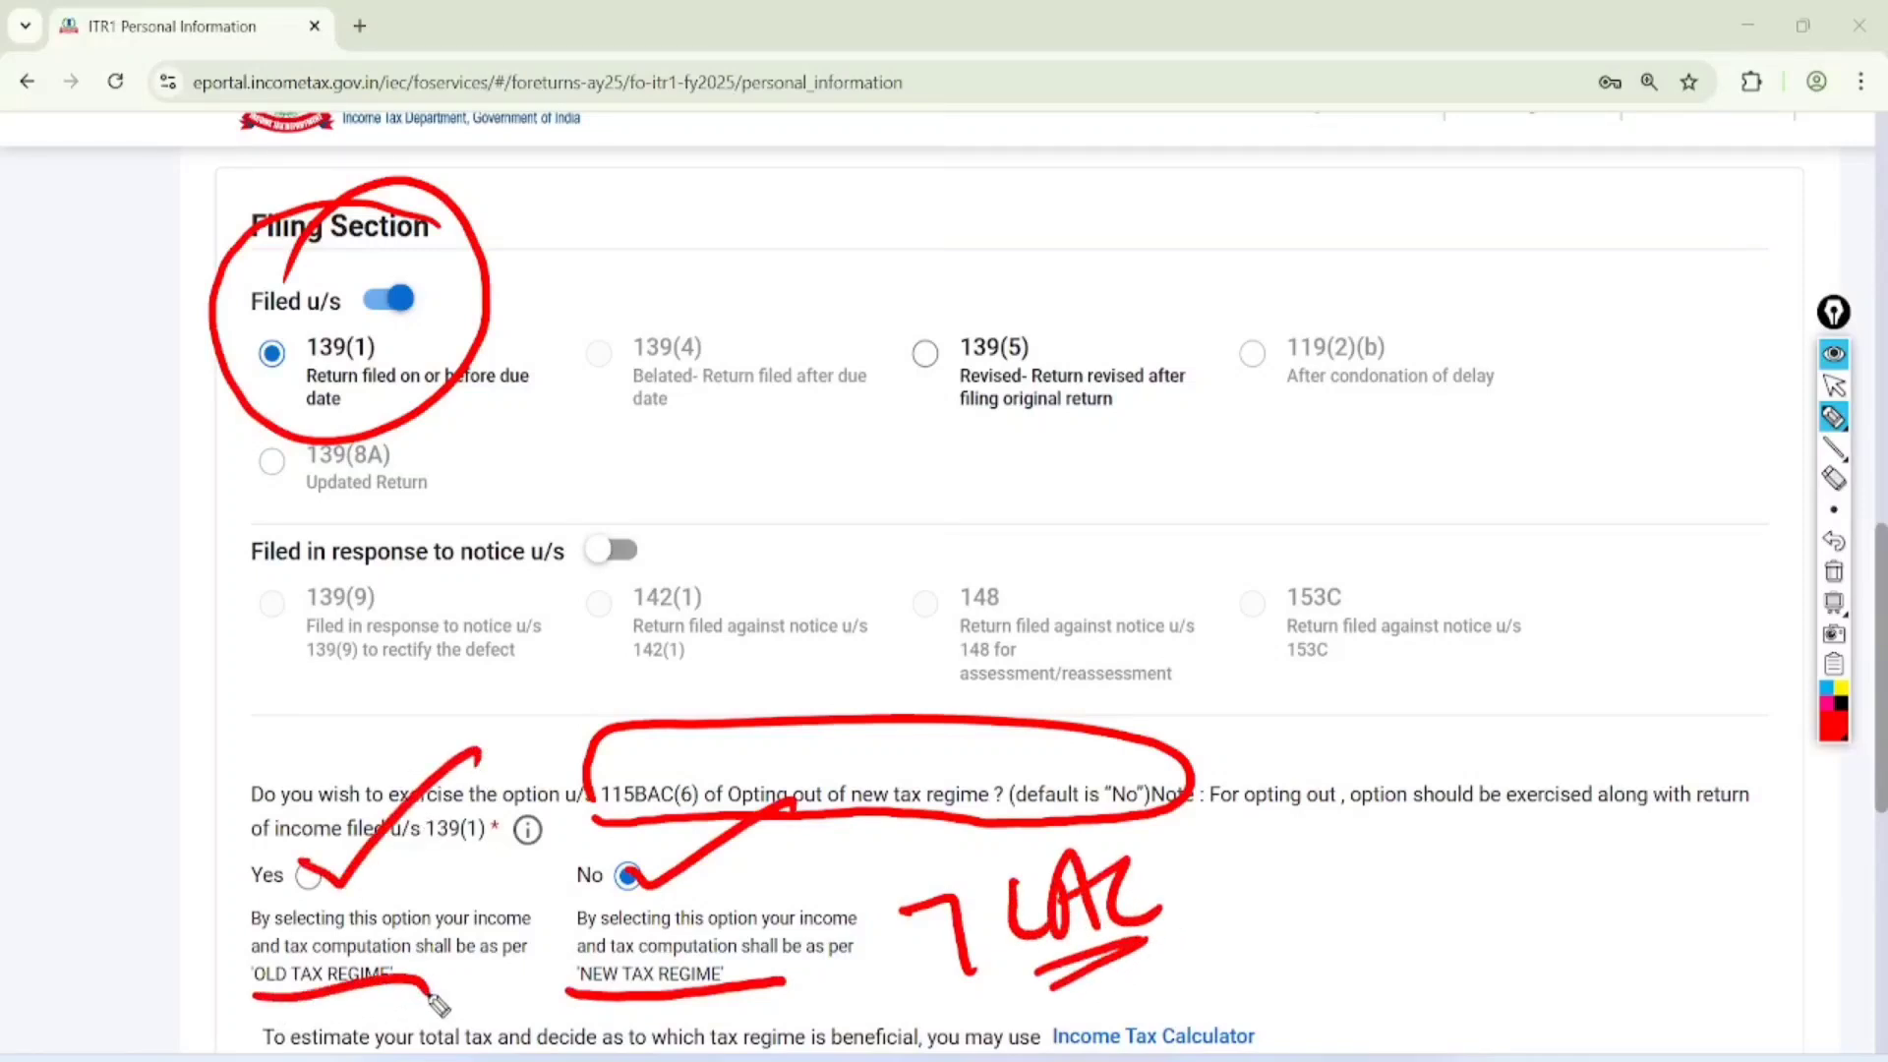
pyautogui.click(1834, 386)
pyautogui.click(1834, 571)
# Expand Bank Details to review the refund account, and confirm the Personal Information schedule
pyautogui.scroll(-4, 983, 590)
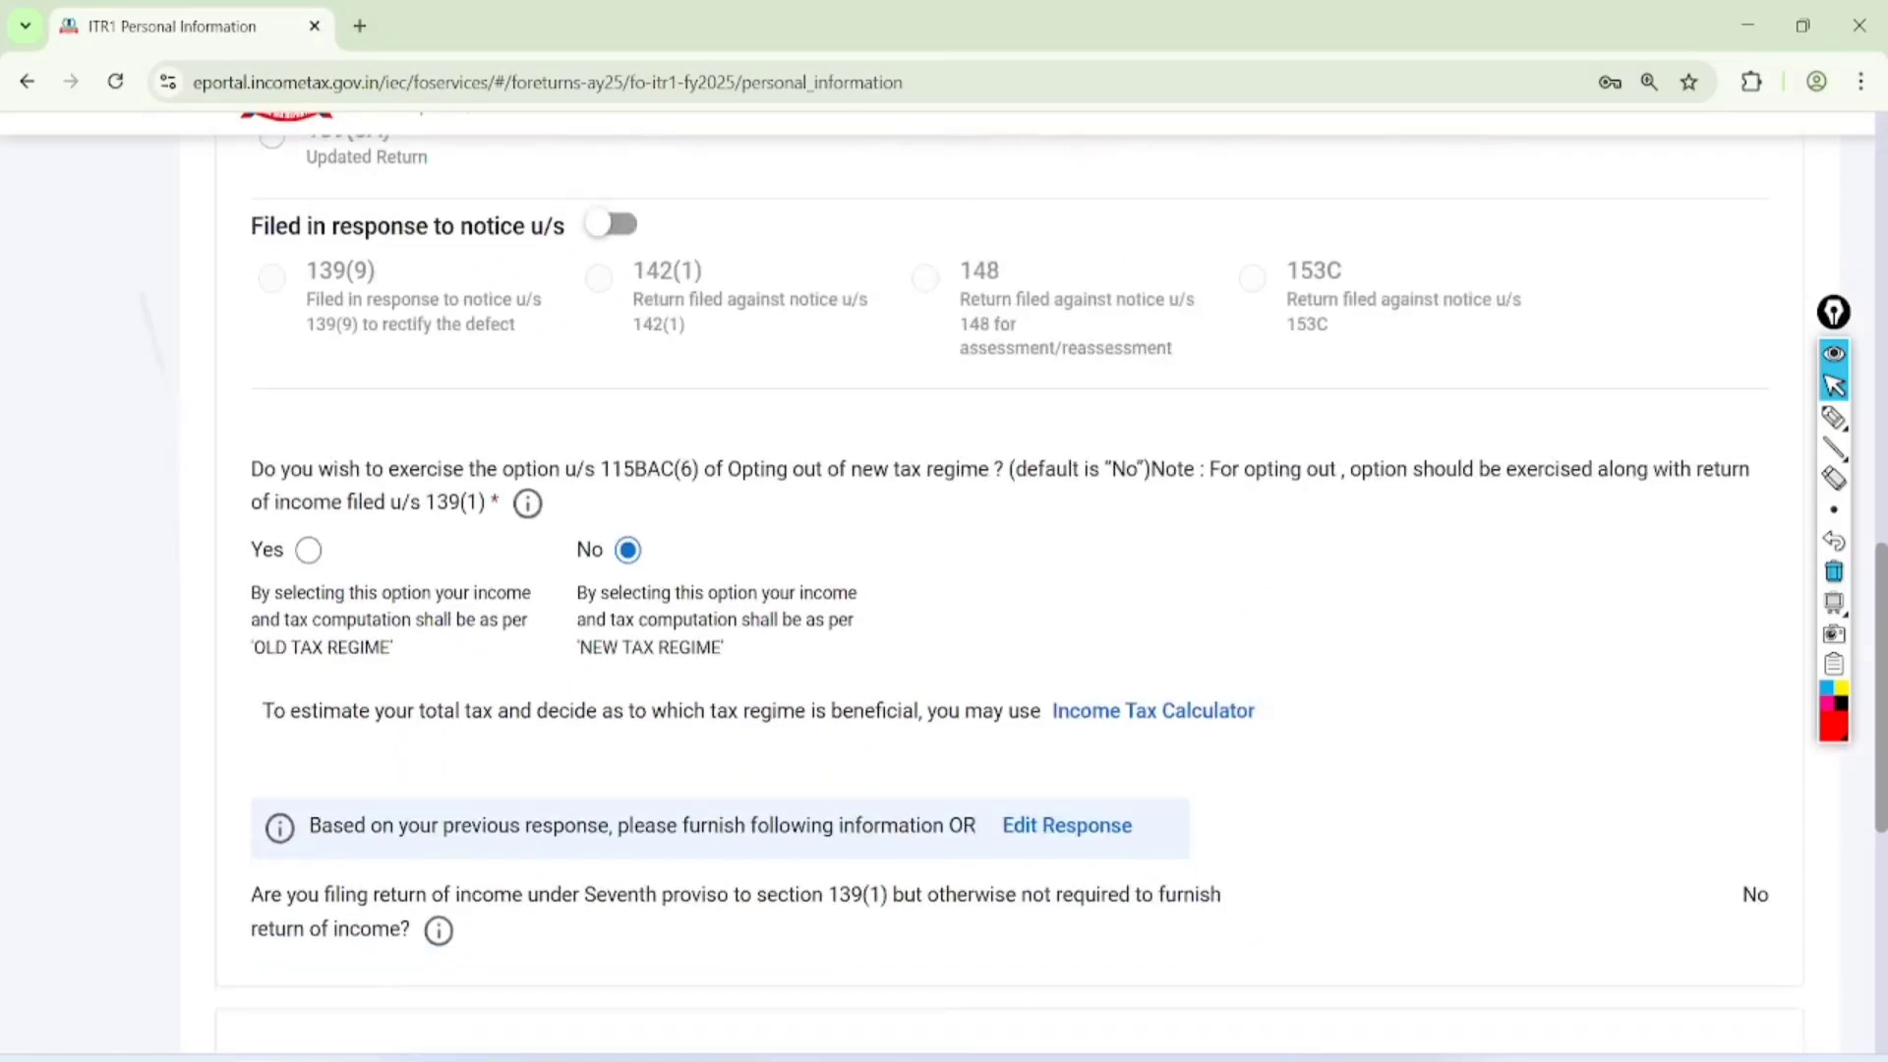
pyautogui.scroll(-3, 984, 590)
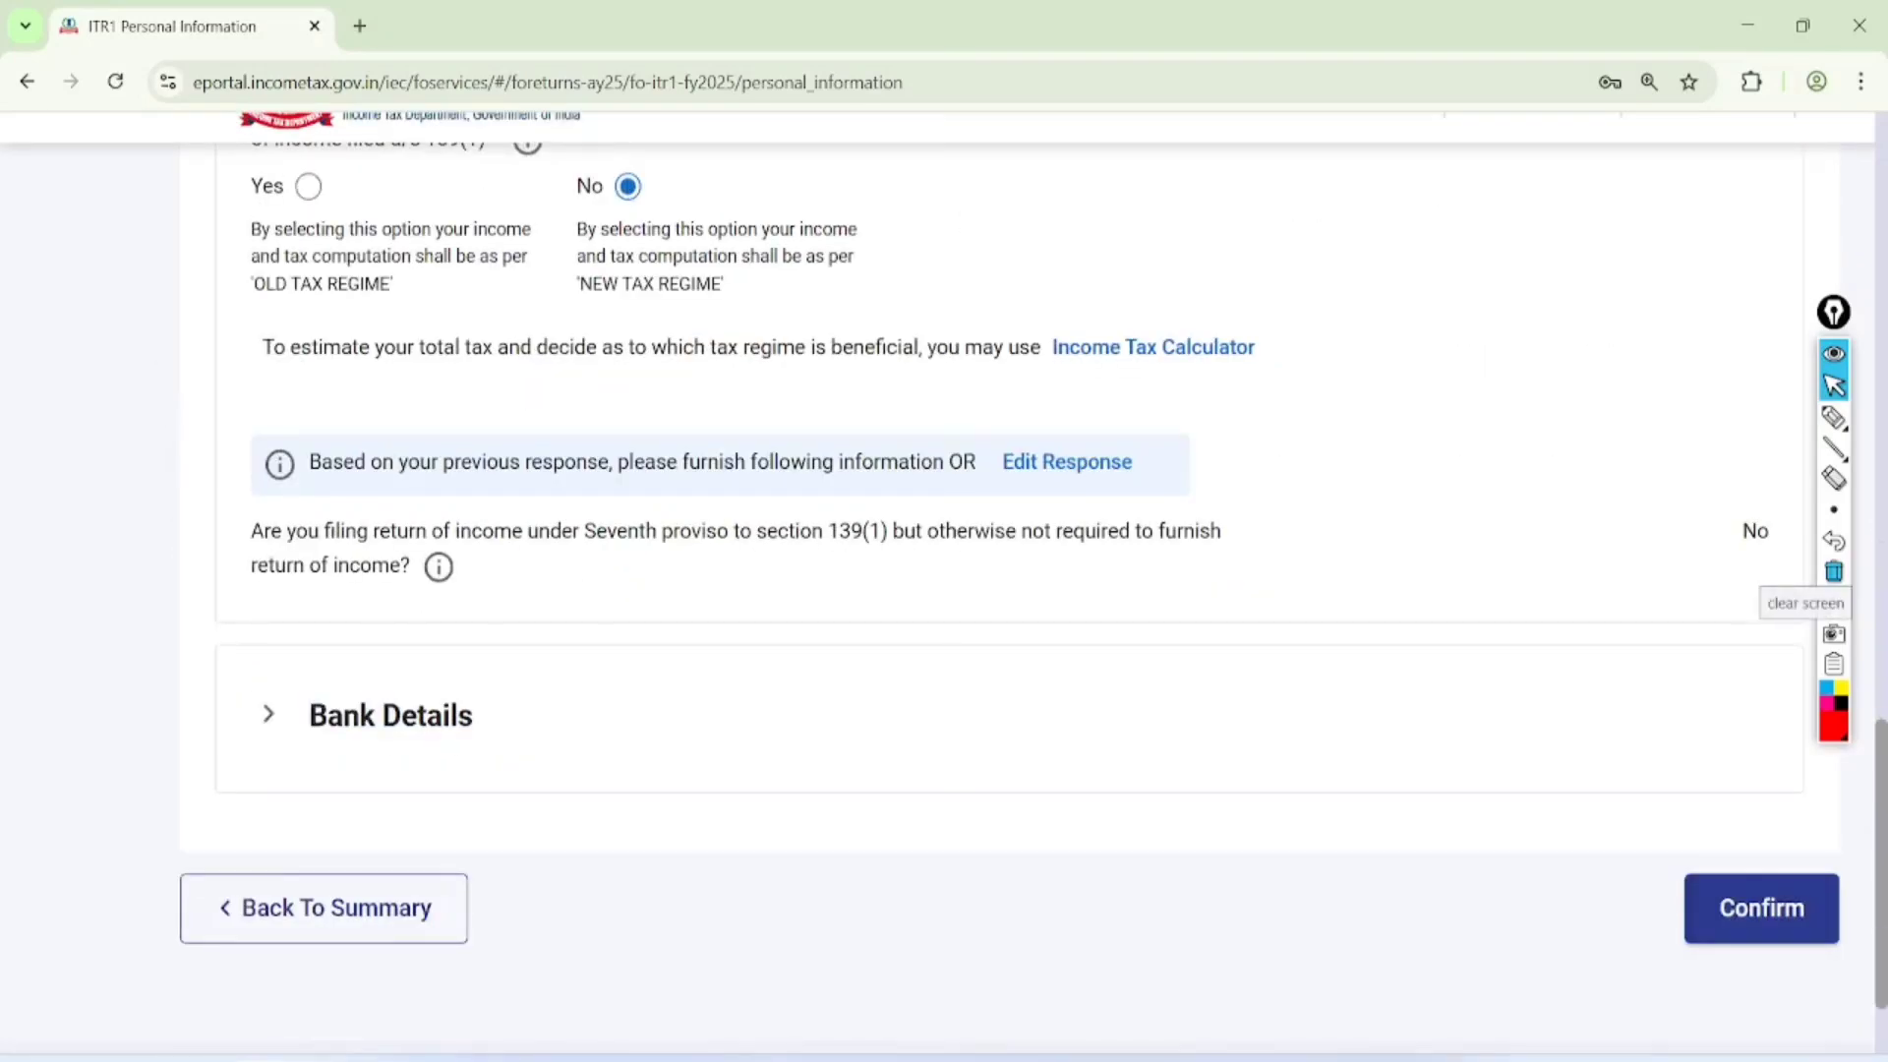
pyautogui.click(390, 716)
pyautogui.scroll(-5, 983, 590)
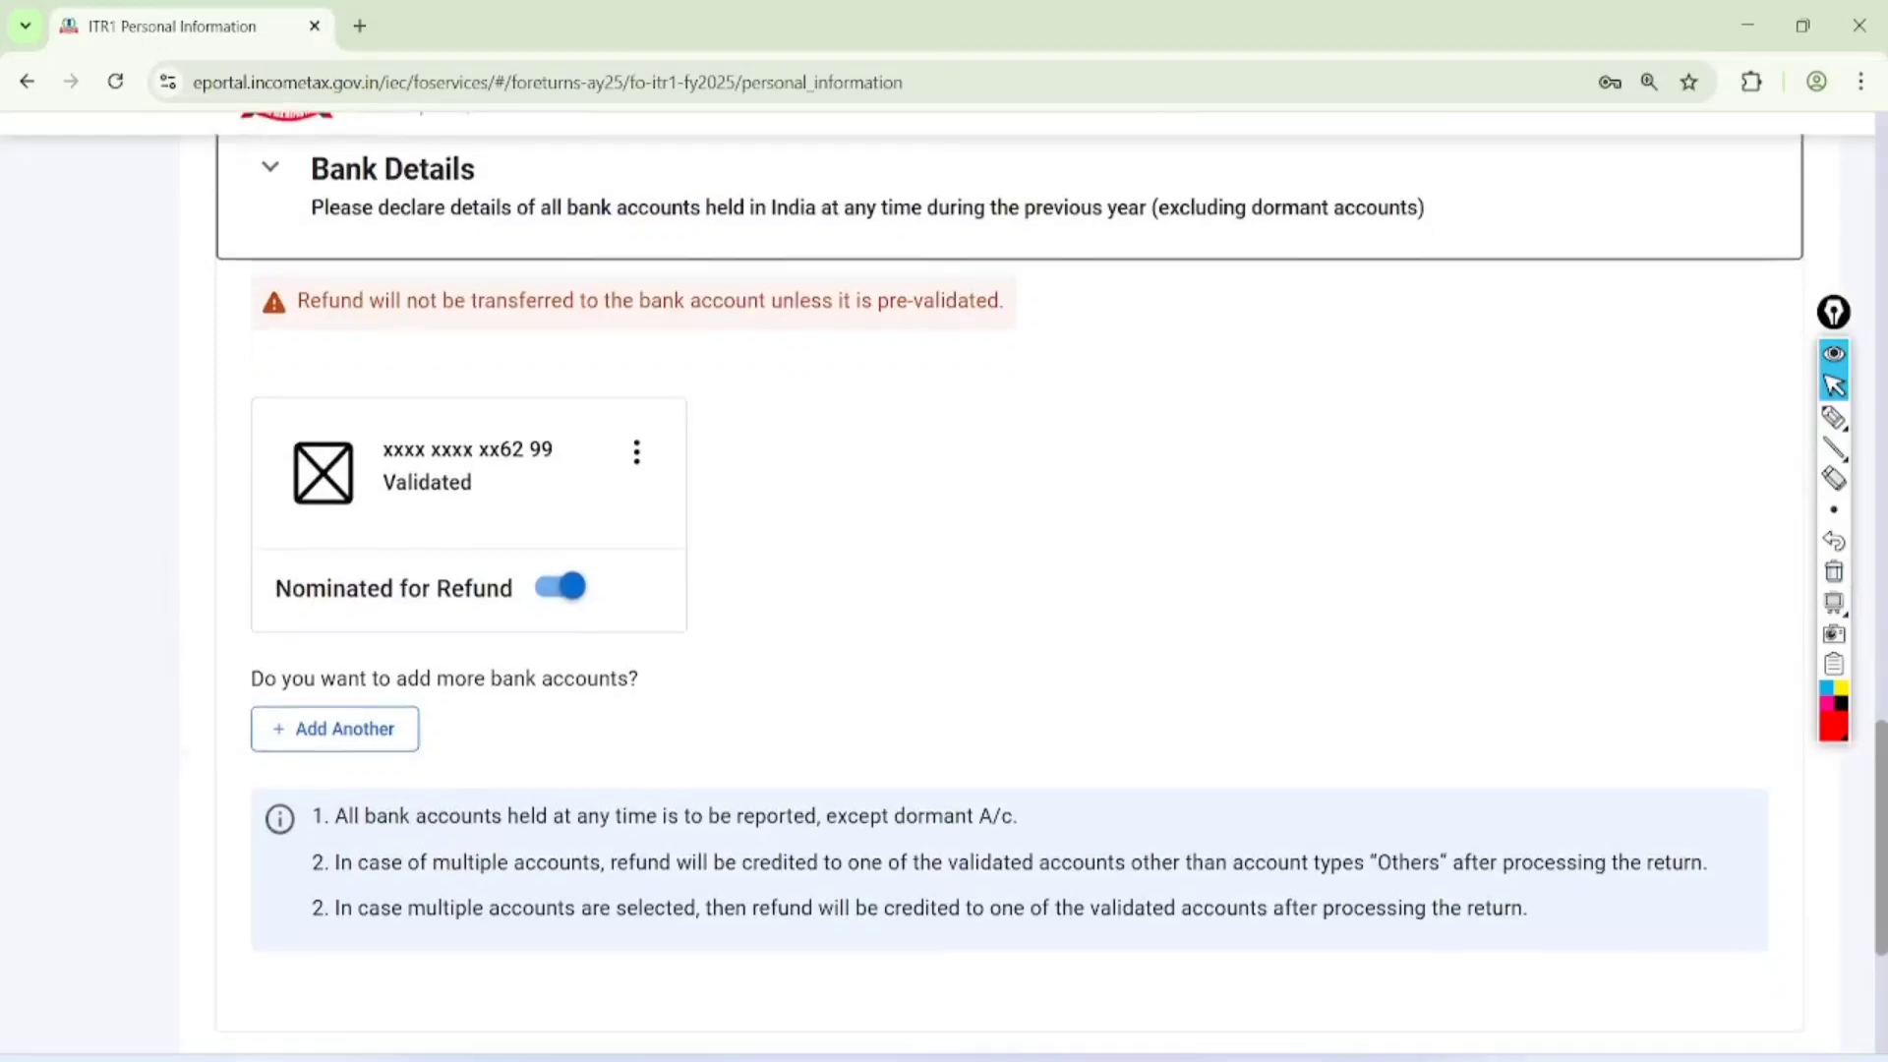
pyautogui.scroll(-3, 983, 590)
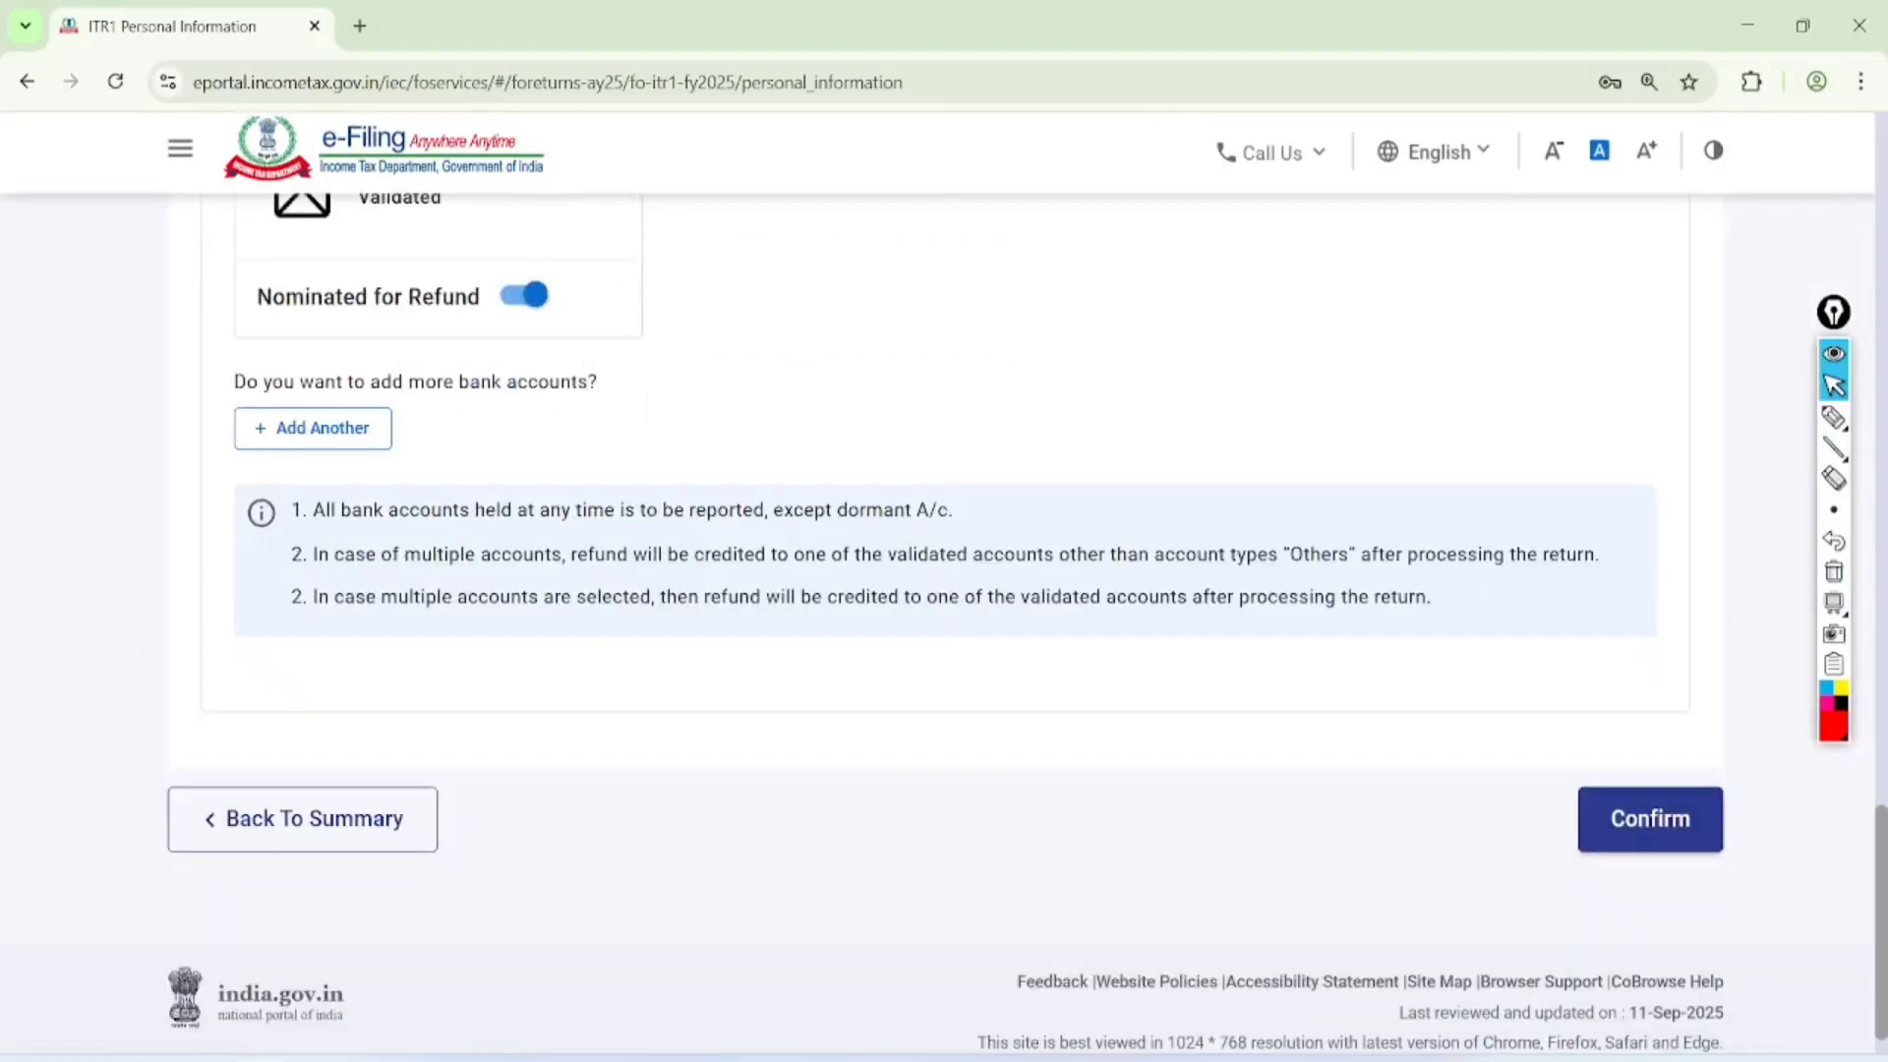
pyautogui.click(1650, 819)
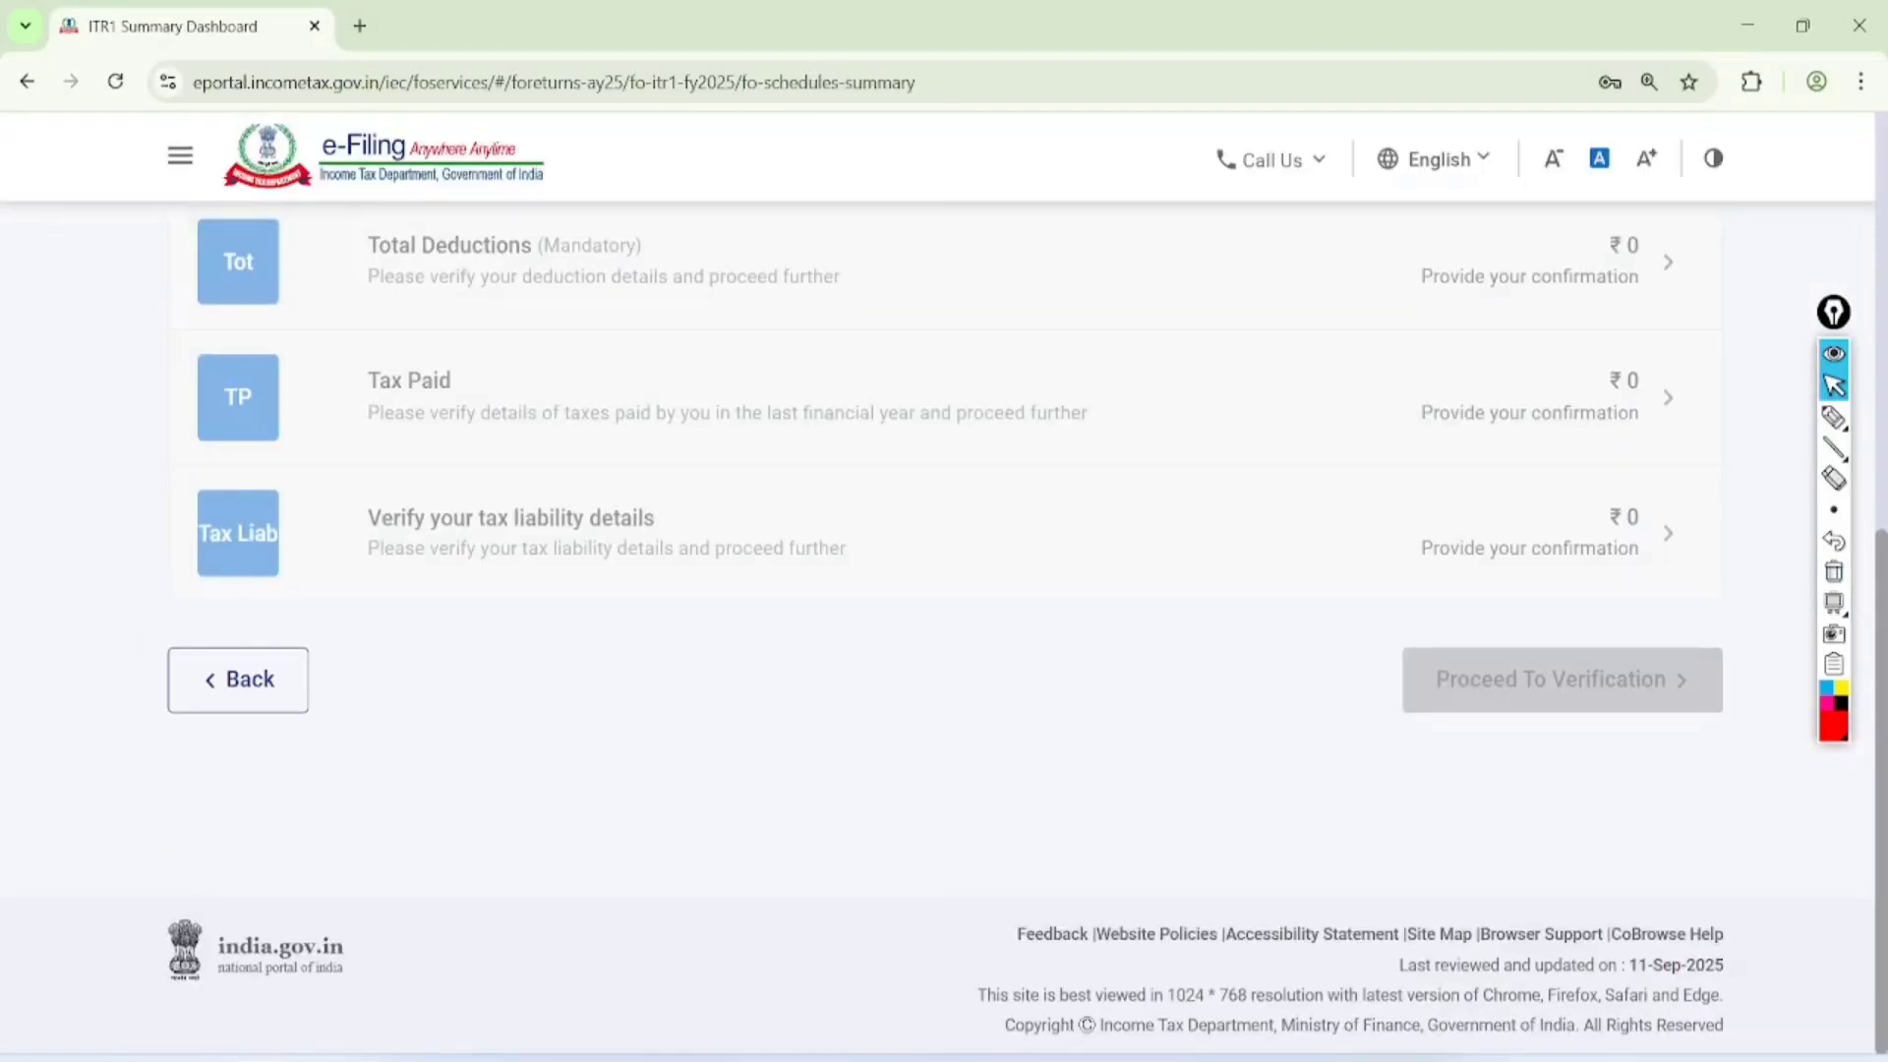
# Open the Gross Total Income schedule, review its income heads, and open B1. Income From Salary for editing
pyautogui.scroll(1, 944, 590)
pyautogui.click(1669, 241)
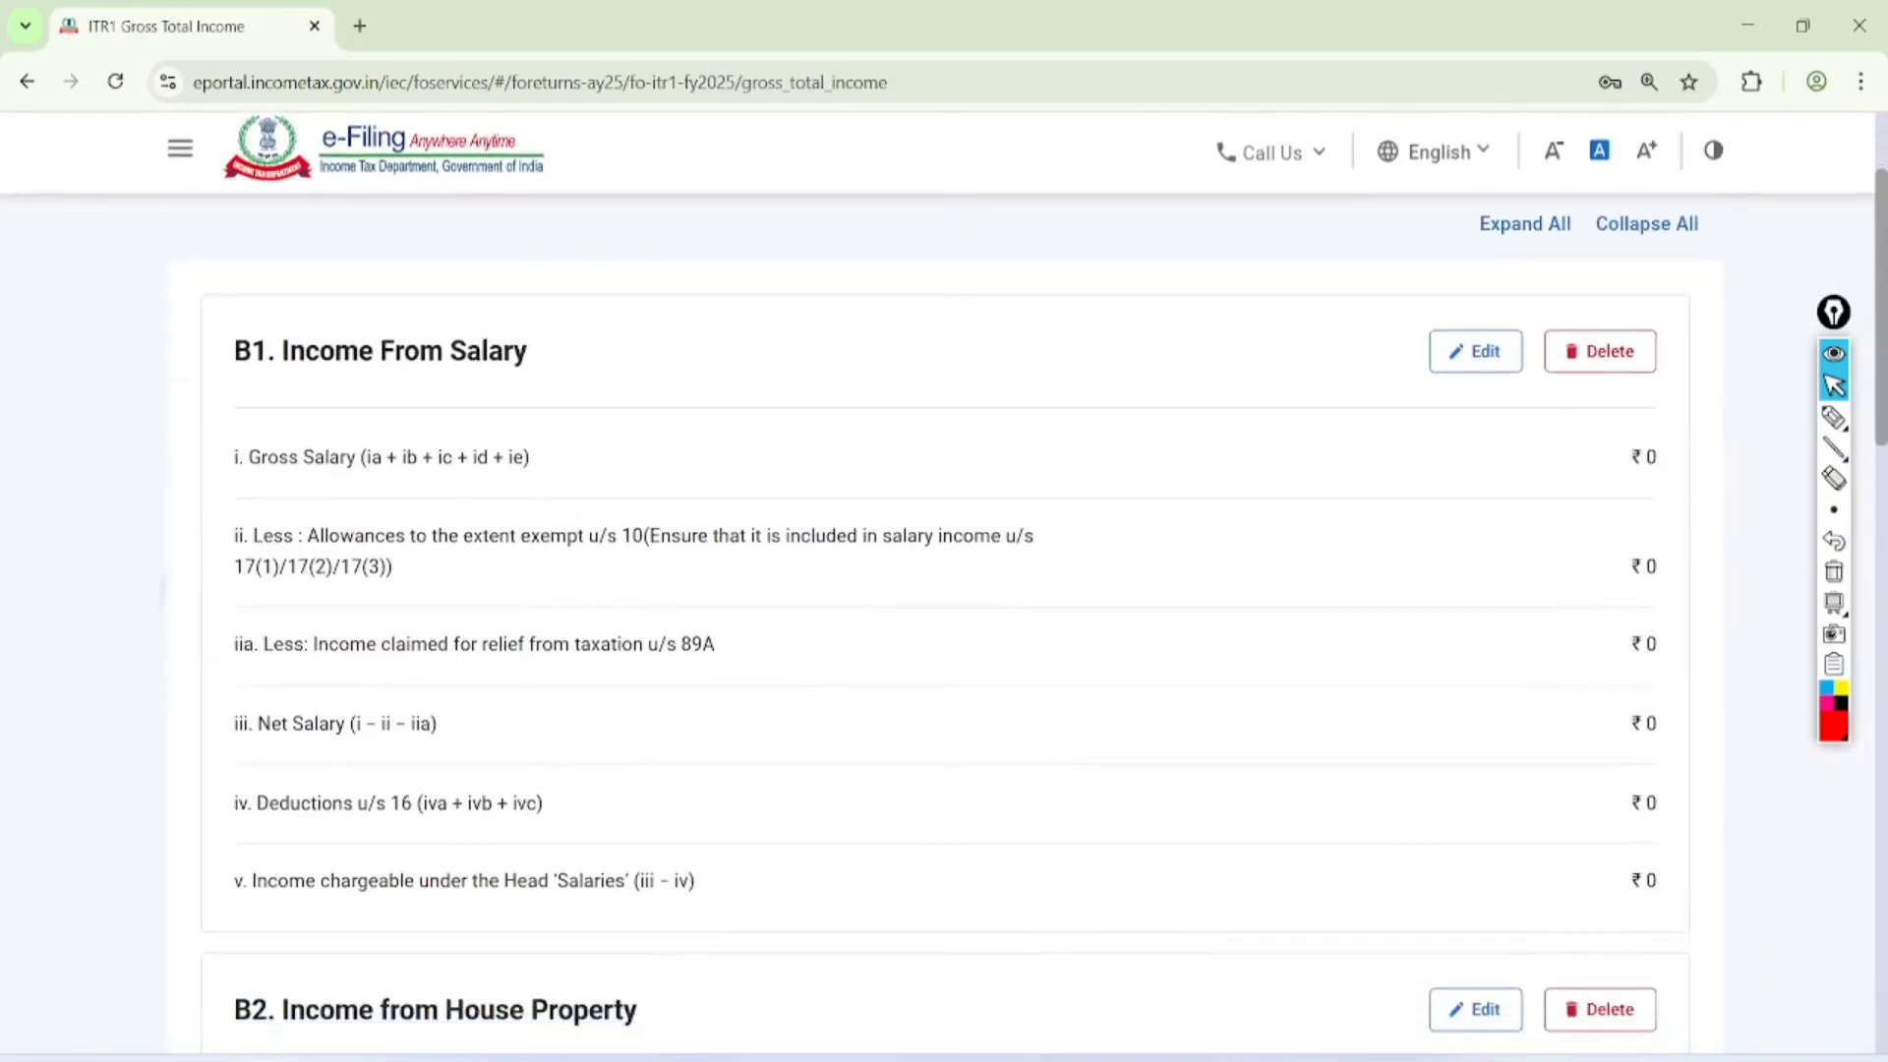
pyautogui.scroll(-12, 944, 591)
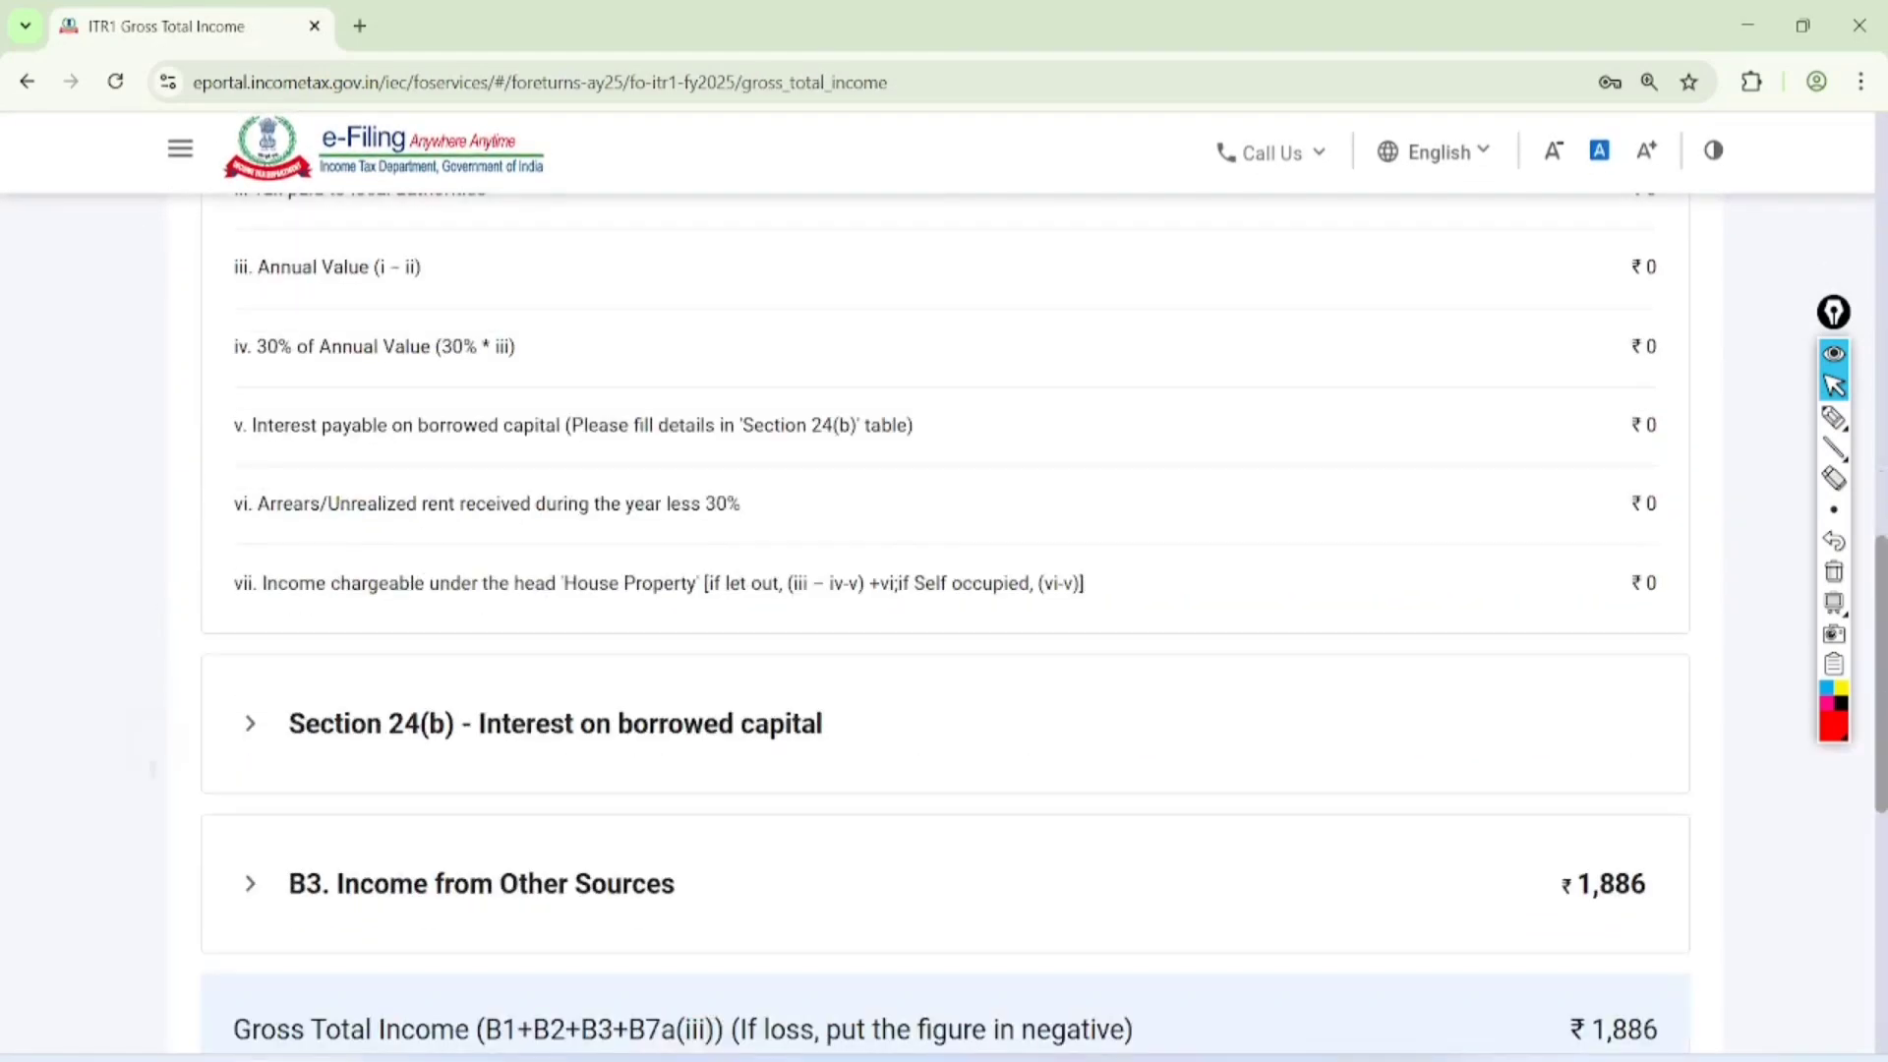
pyautogui.scroll(12, 944, 591)
pyautogui.scroll(-2, 944, 590)
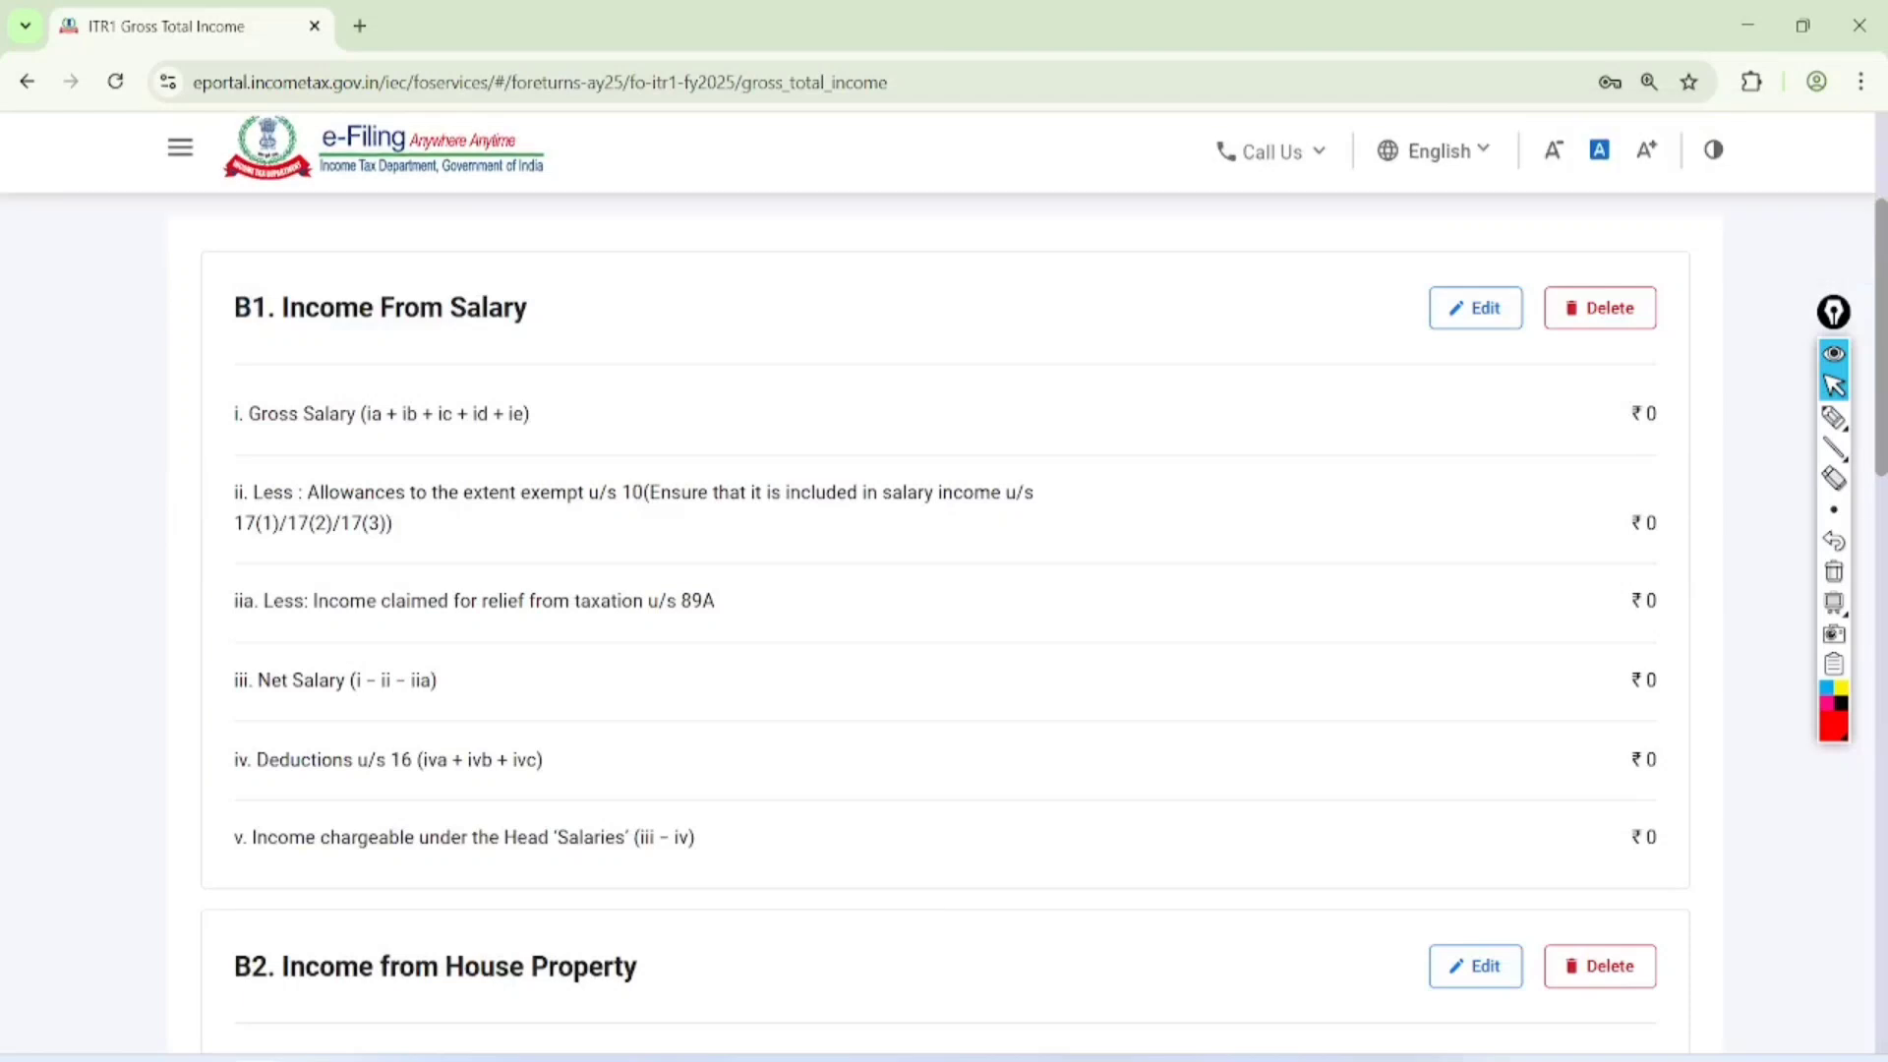
pyautogui.click(1476, 309)
# Circle Salary as per section 17(1) with an arrow to its amount field, handwrite the 20000 × 12 = 240000 calculation, and clear the drawing
pyautogui.click(1834, 417)
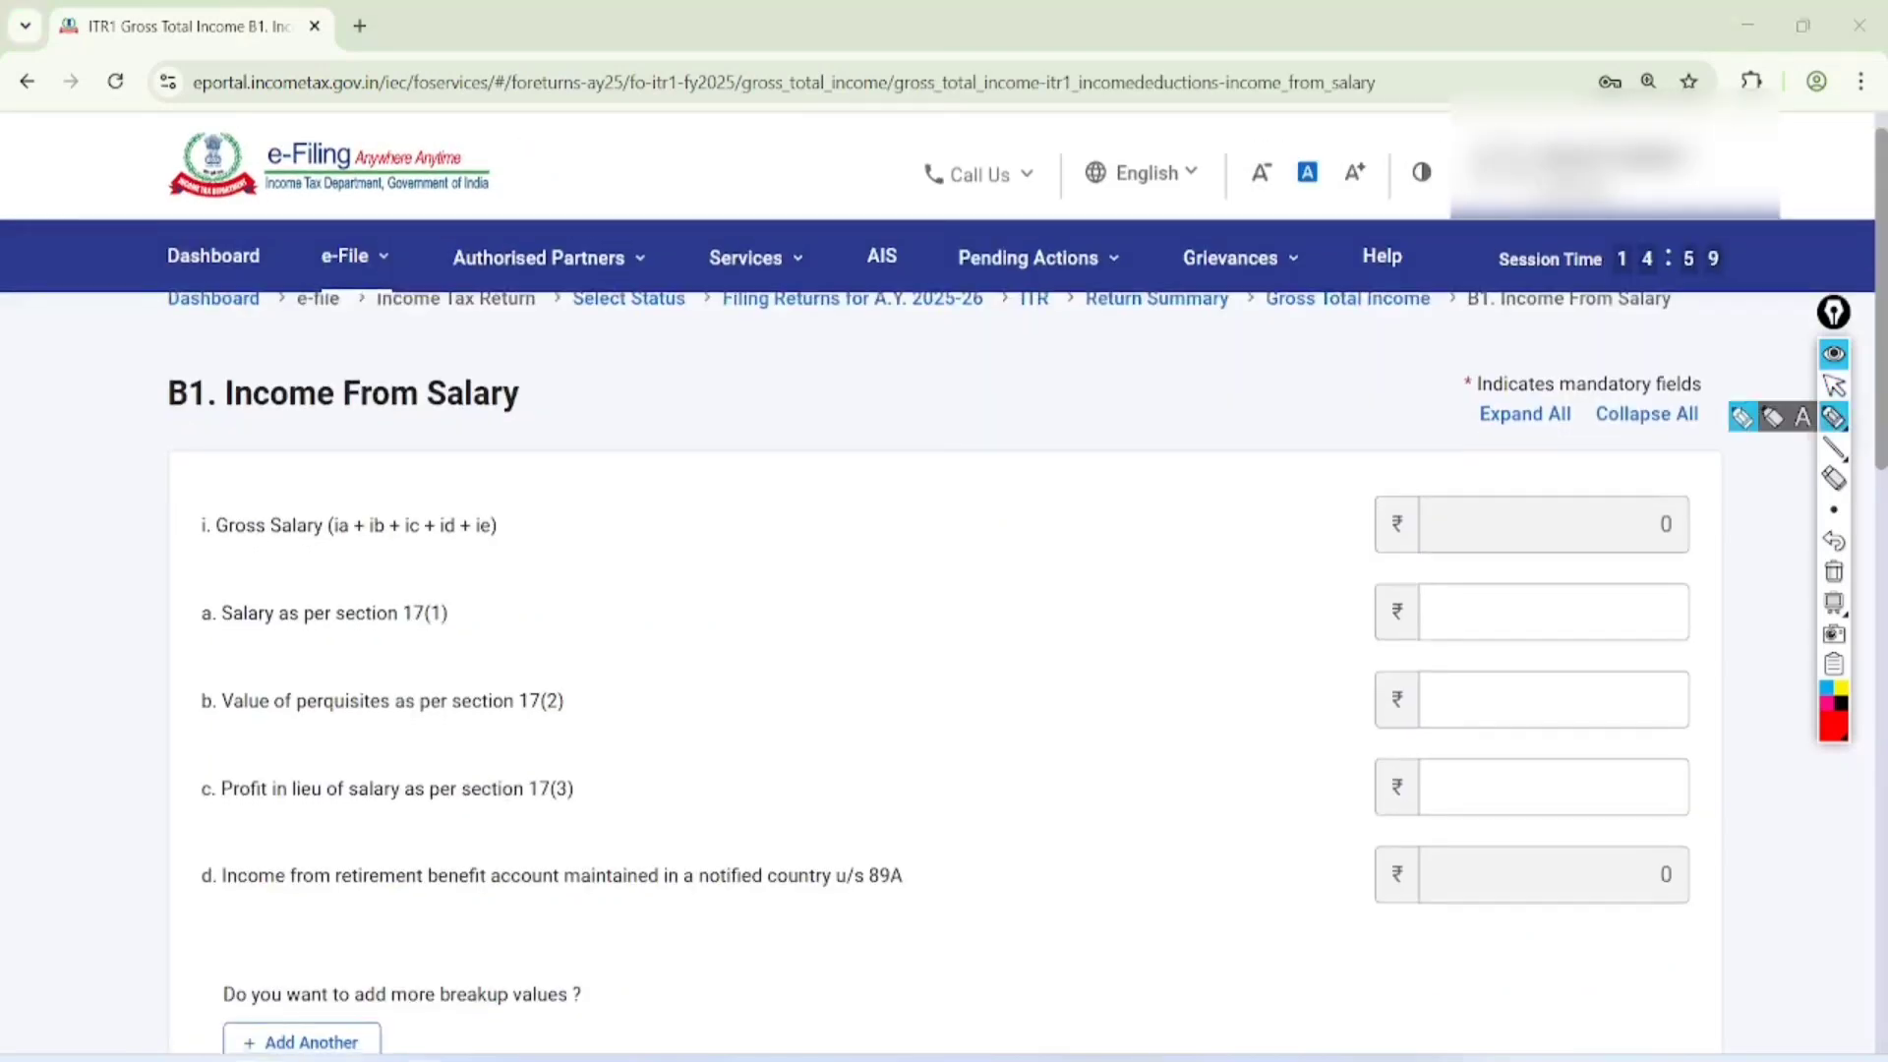
pyautogui.moveTo(497, 582)
pyautogui.mouseDown()
pyautogui.moveTo(244, 663)
pyautogui.moveTo(580, 595)
pyautogui.moveTo(1345, 582)
pyautogui.moveTo(1333, 627)
pyautogui.mouseUp()
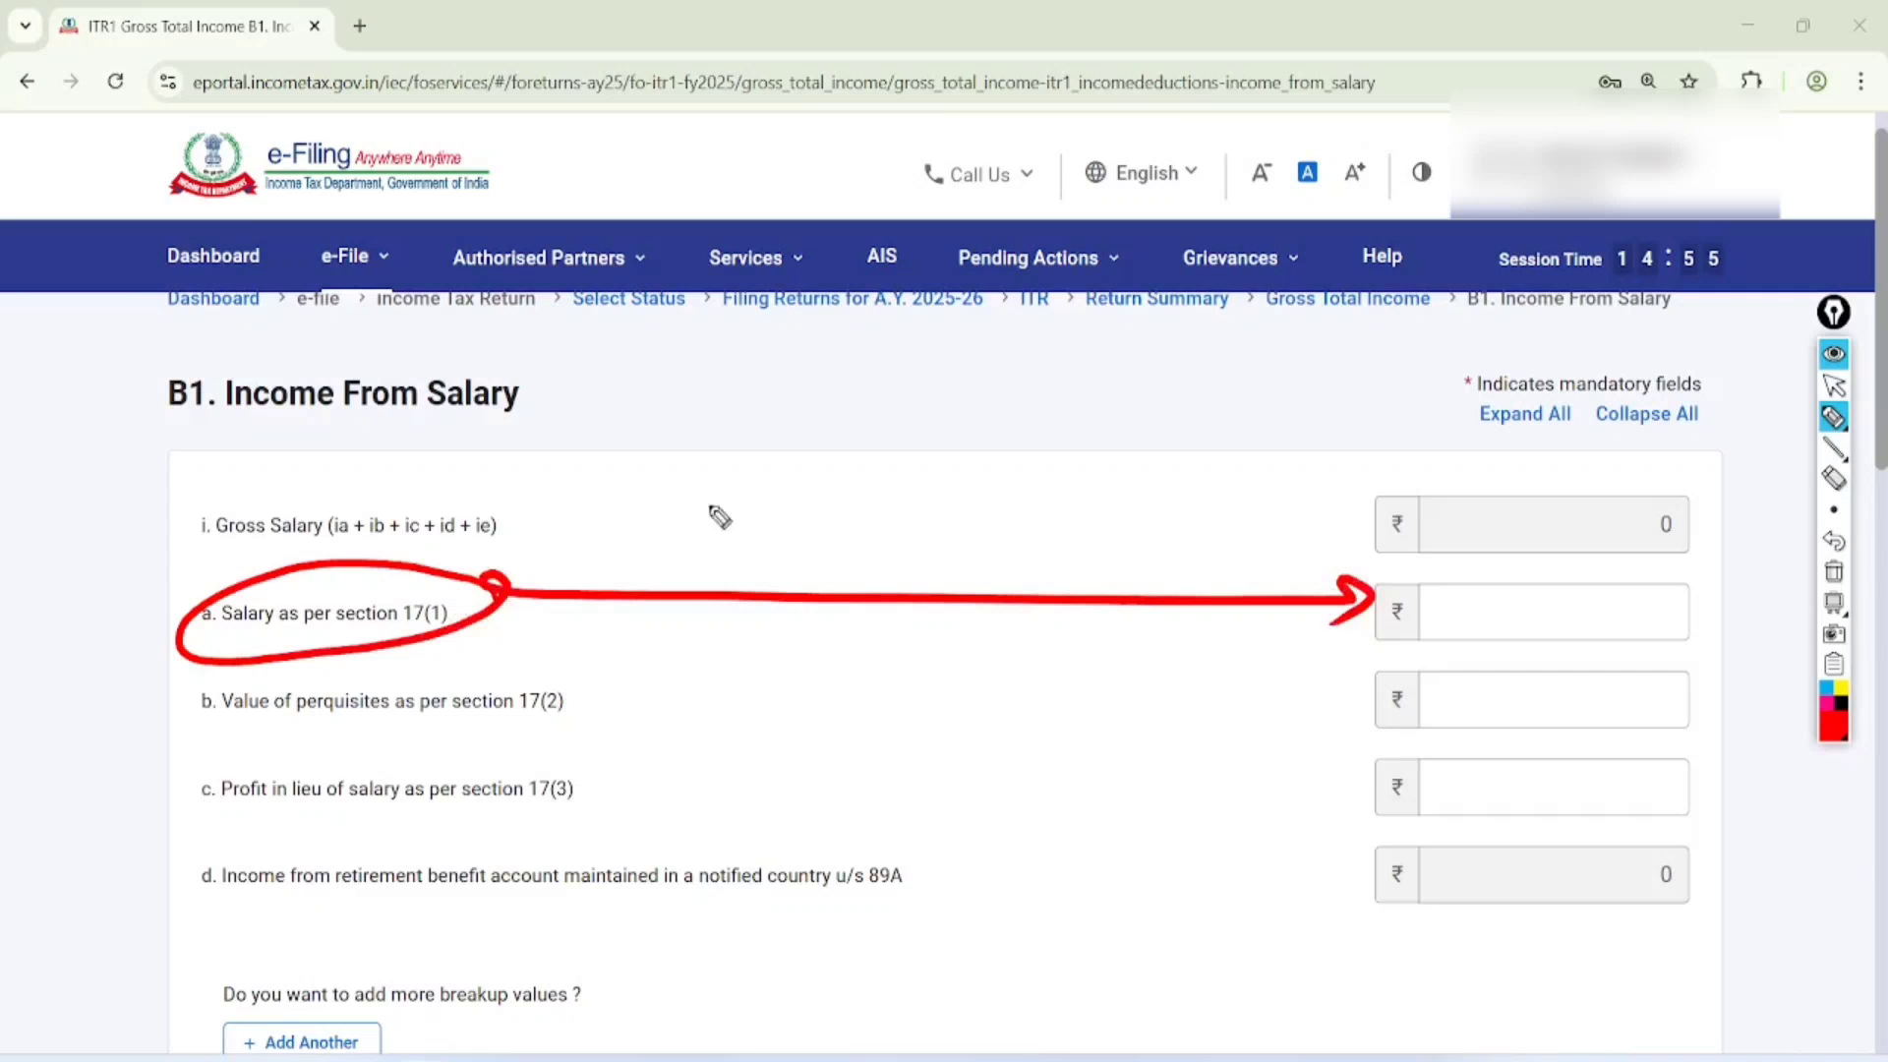
pyautogui.moveTo(656, 447)
pyautogui.mouseDown()
pyautogui.moveTo(710, 504)
pyautogui.moveTo(749, 403)
pyautogui.moveTo(836, 335)
pyautogui.moveTo(912, 332)
pyautogui.moveTo(940, 359)
pyautogui.moveTo(898, 493)
pyautogui.moveTo(957, 426)
pyautogui.moveTo(1001, 429)
pyautogui.moveTo(1060, 344)
pyautogui.moveTo(1159, 280)
pyautogui.mouseUp()
pyautogui.click(1834, 386)
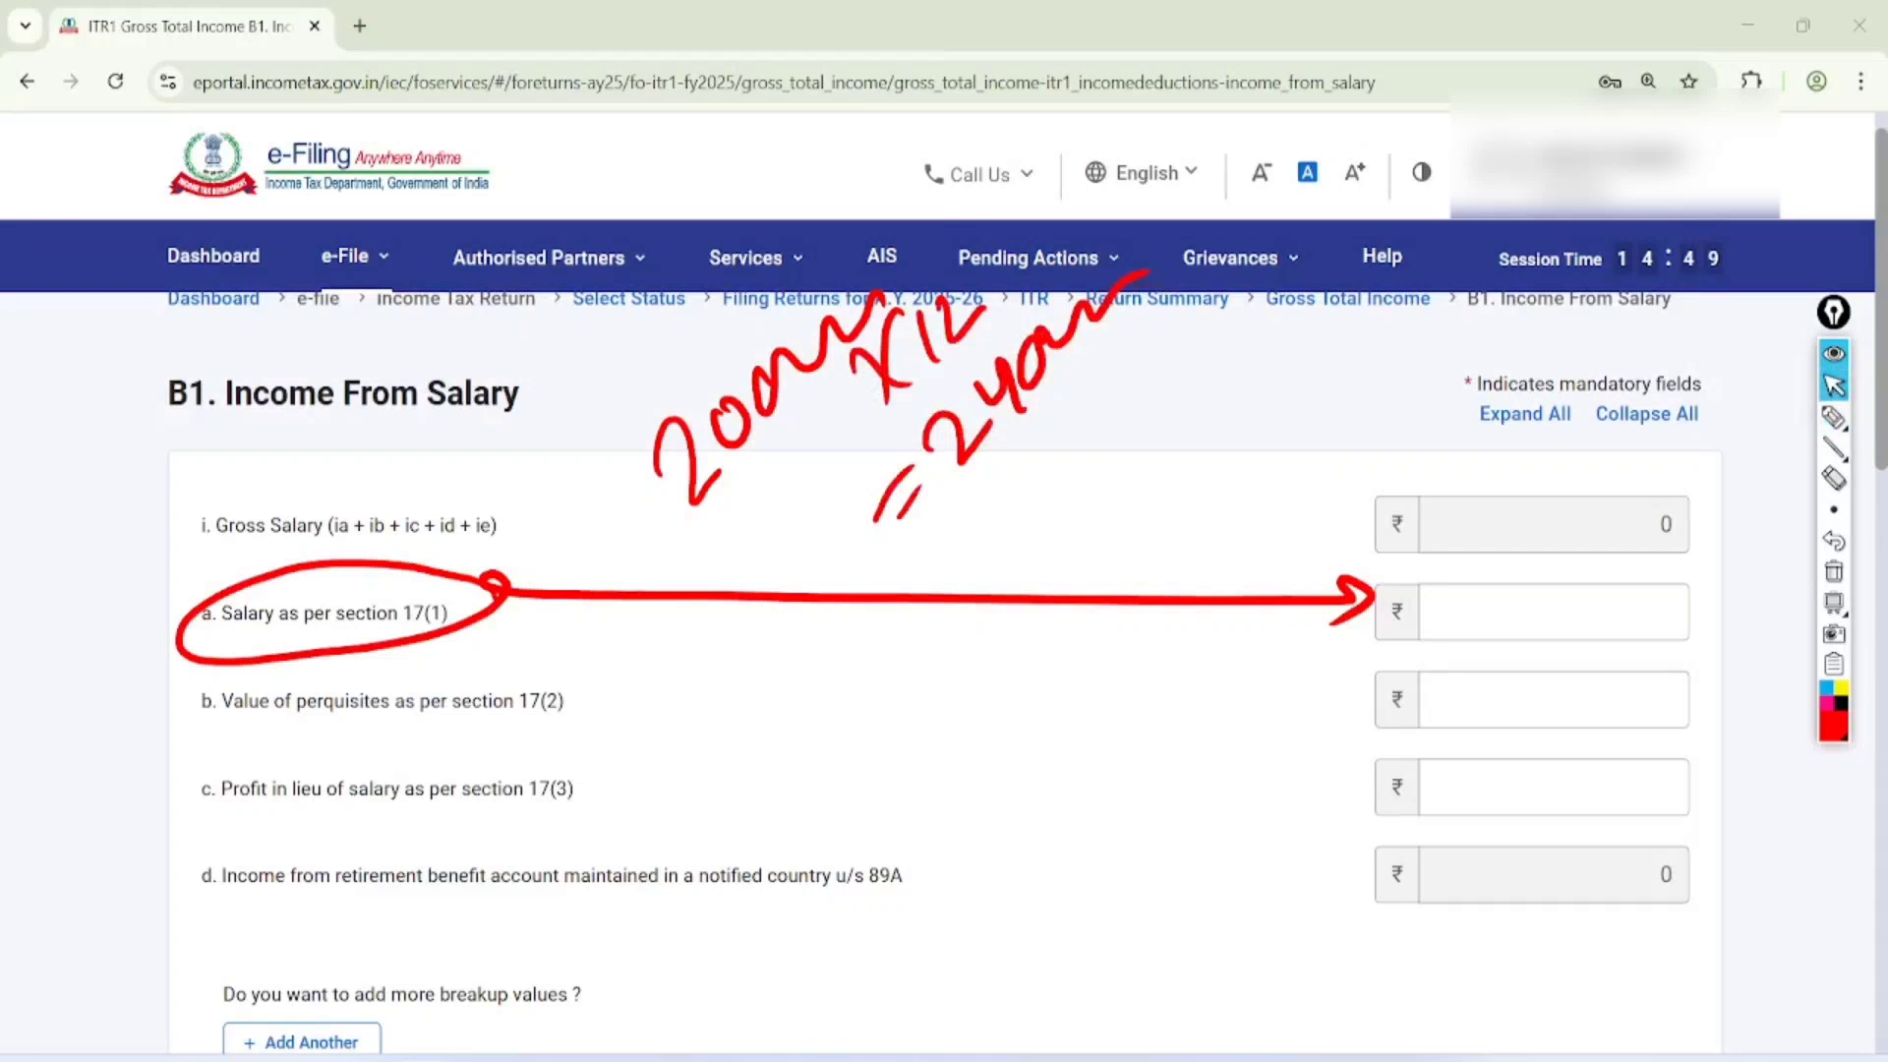
pyautogui.click(1834, 572)
# Enter 240000 as the Salary as per section 17(1)
pyautogui.click(1554, 611)
pyautogui.write('24')
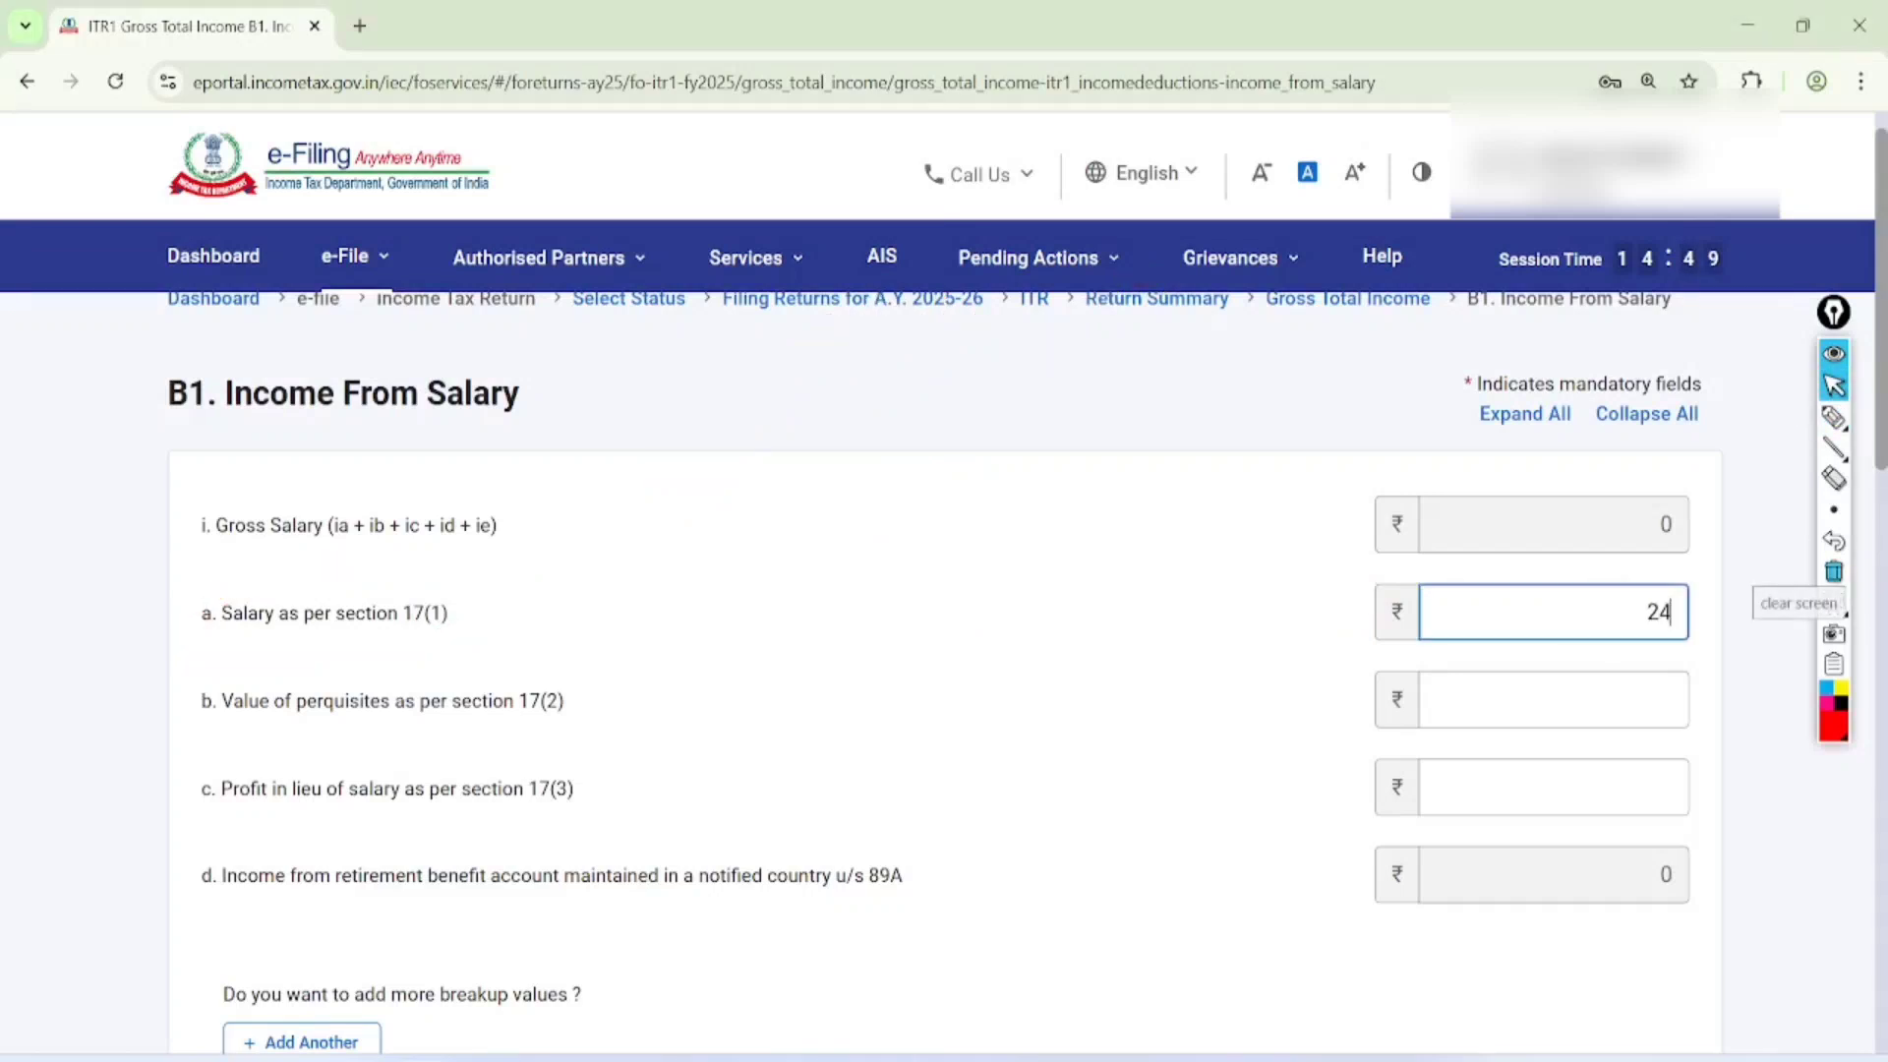
pyautogui.write('0000')
pyautogui.click(1292, 787)
# Circle the Deductions u/s 16 amount and handwrite "50K" beside it
pyautogui.scroll(-8, 1292, 787)
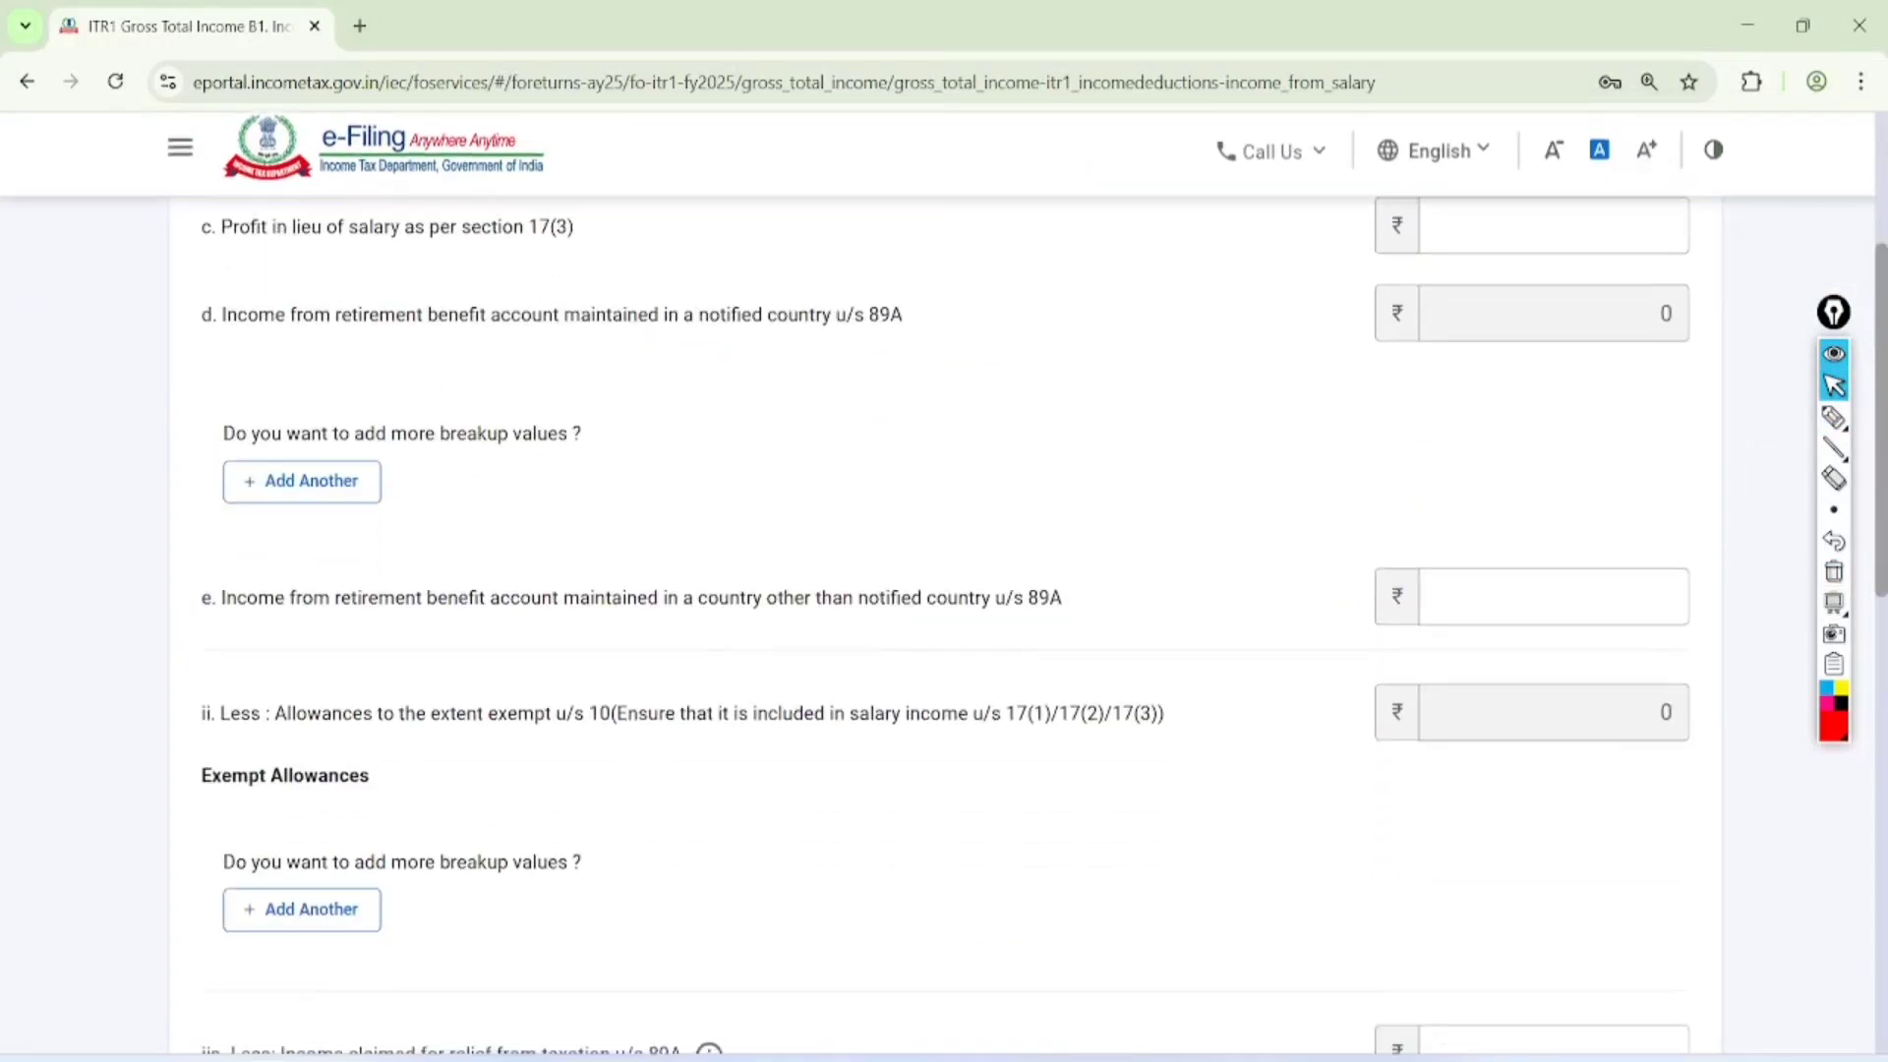
pyautogui.scroll(-3, 1292, 787)
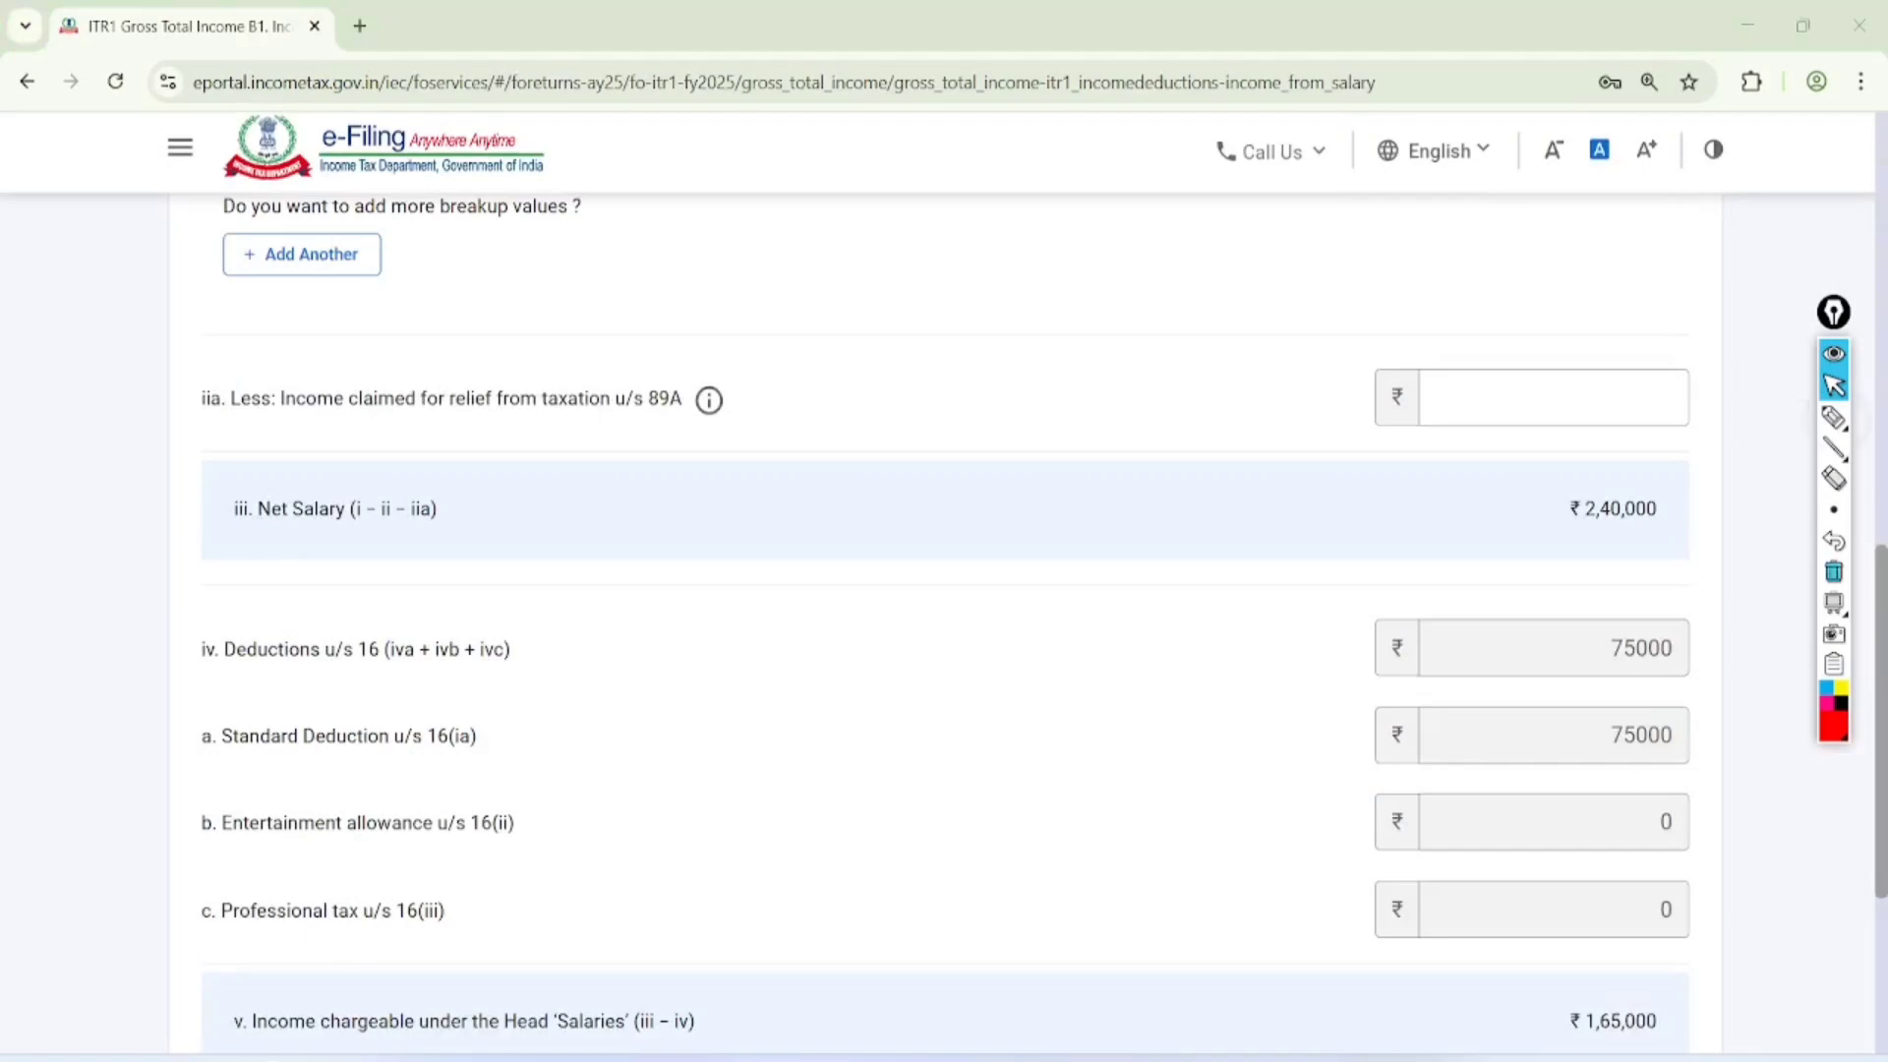
pyautogui.click(1834, 417)
pyautogui.moveTo(1633, 580); pyautogui.dragTo(1728, 602)
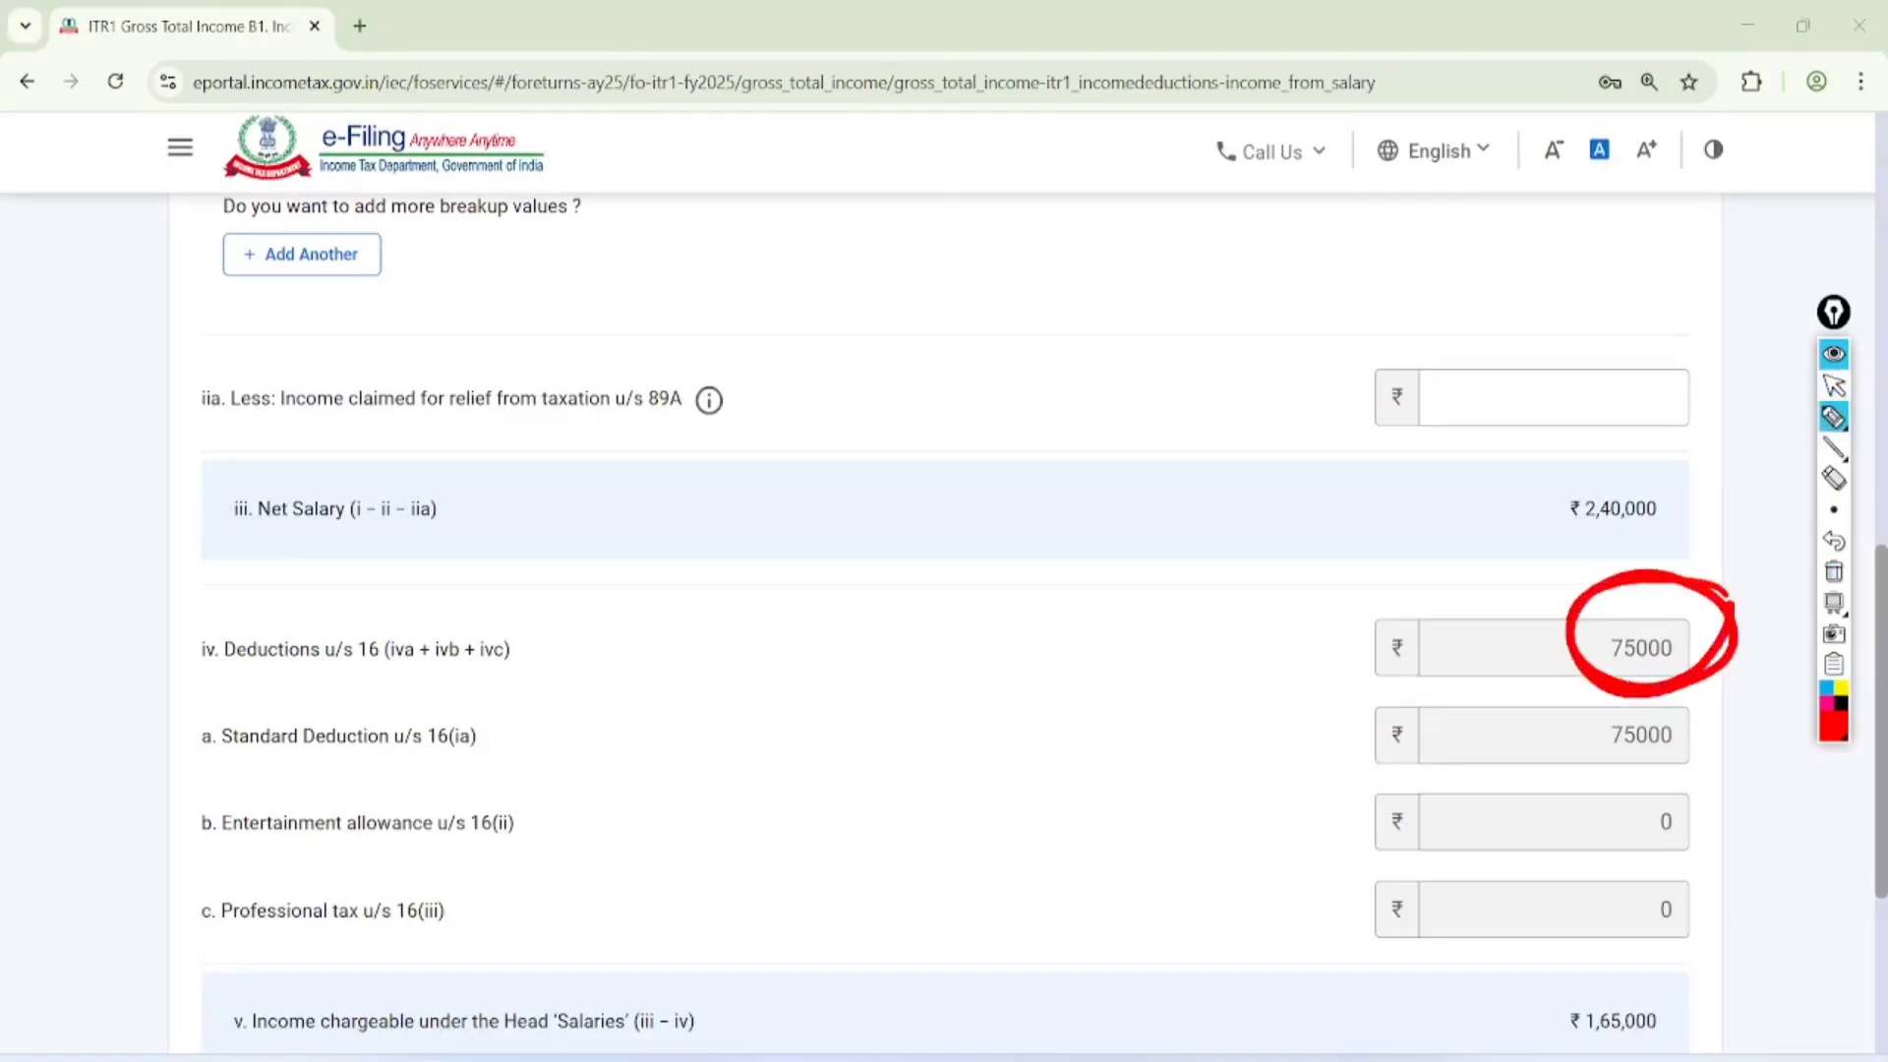
pyautogui.moveTo(1226, 607)
pyautogui.mouseDown()
pyautogui.moveTo(1141, 657)
pyautogui.moveTo(1168, 708)
pyautogui.mouseUp()
pyautogui.moveTo(1252, 630); pyautogui.dragTo(1245, 675)
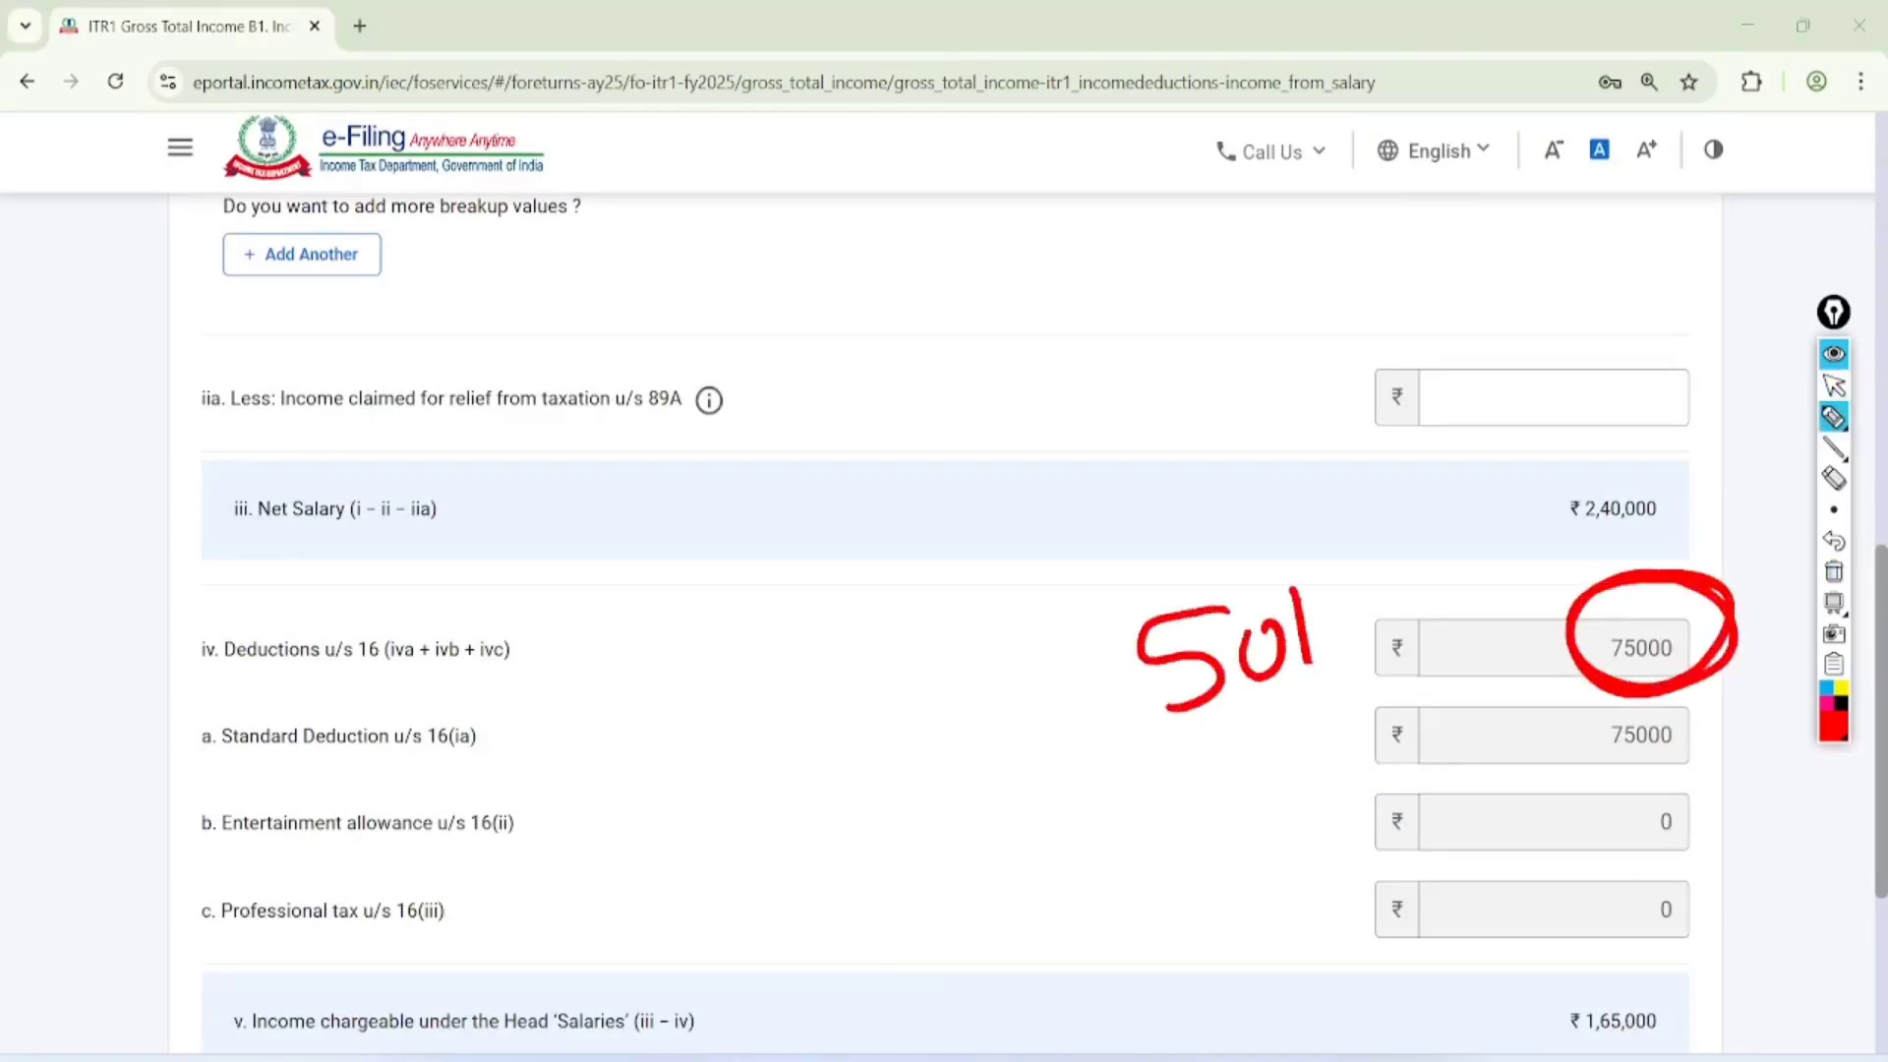
# Clear the drawing and save the Income From Salary details
pyautogui.click(1834, 385)
pyautogui.click(1834, 603)
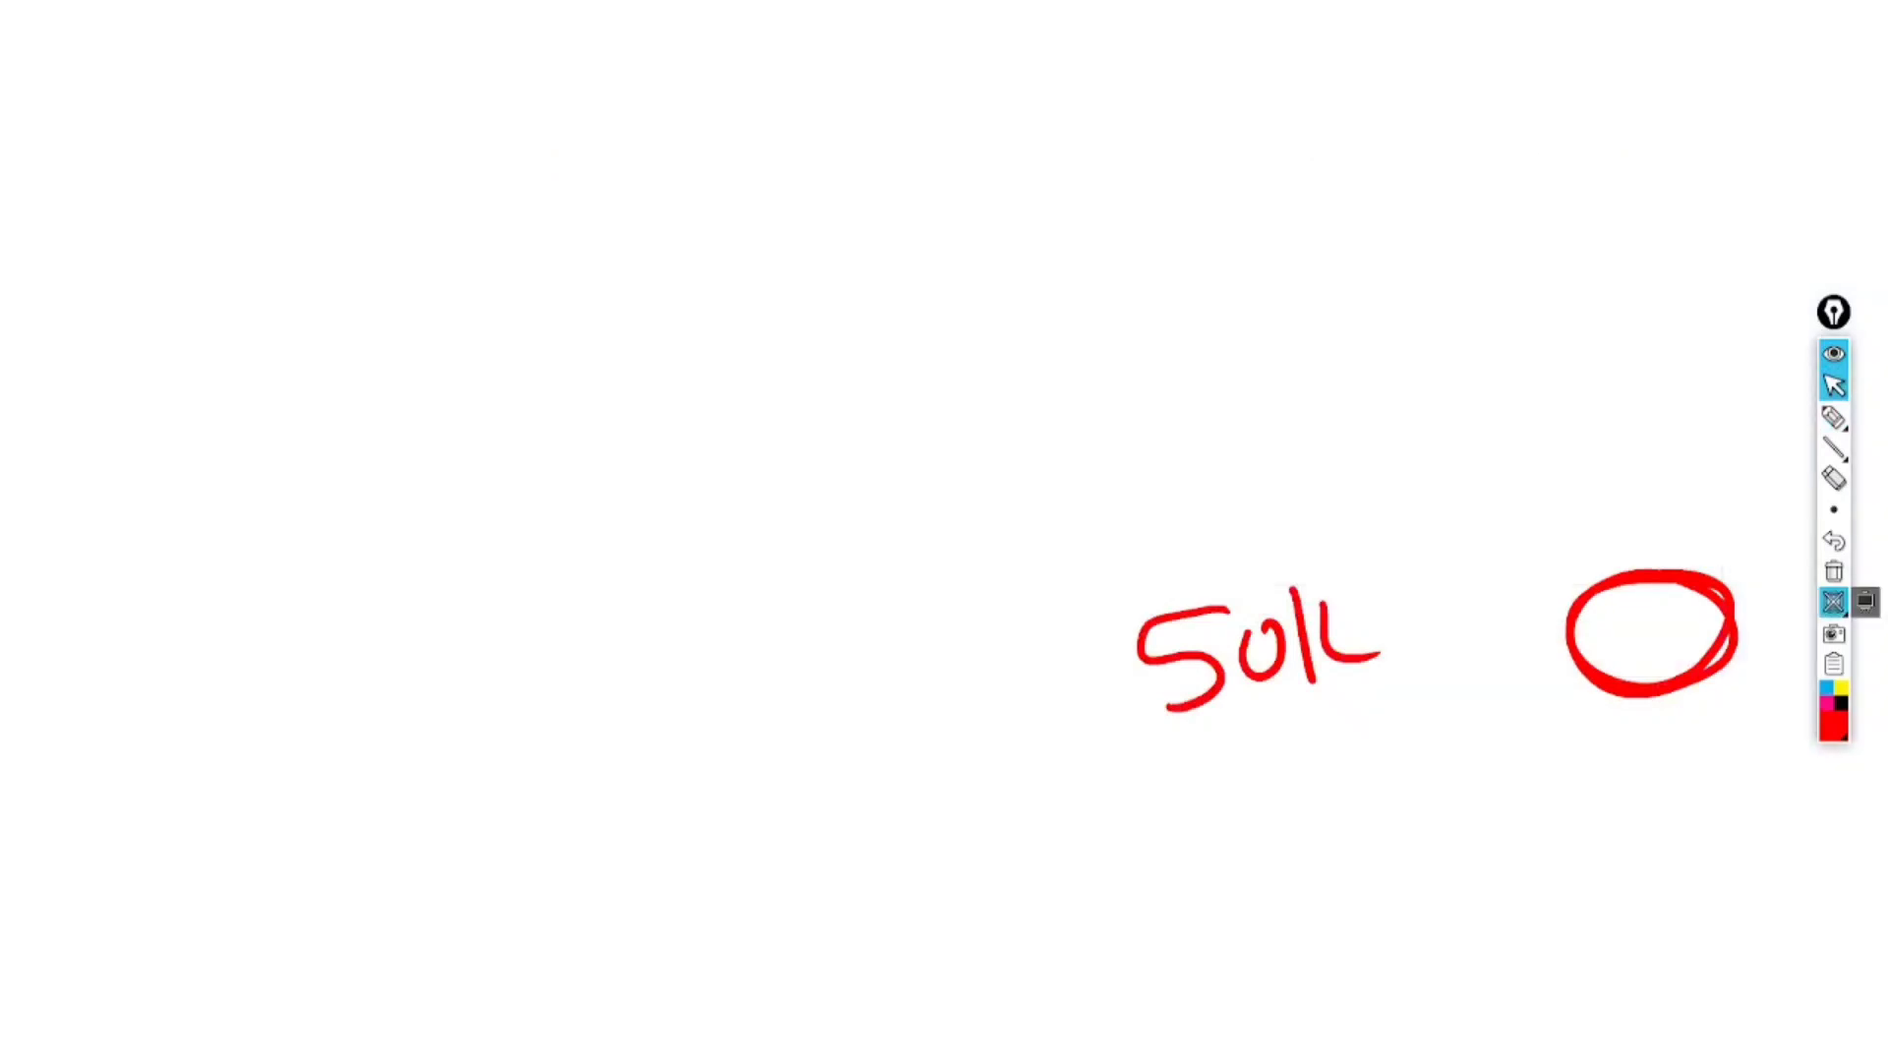
pyautogui.click(1834, 603)
pyautogui.click(1834, 572)
pyautogui.scroll(-5, 944, 590)
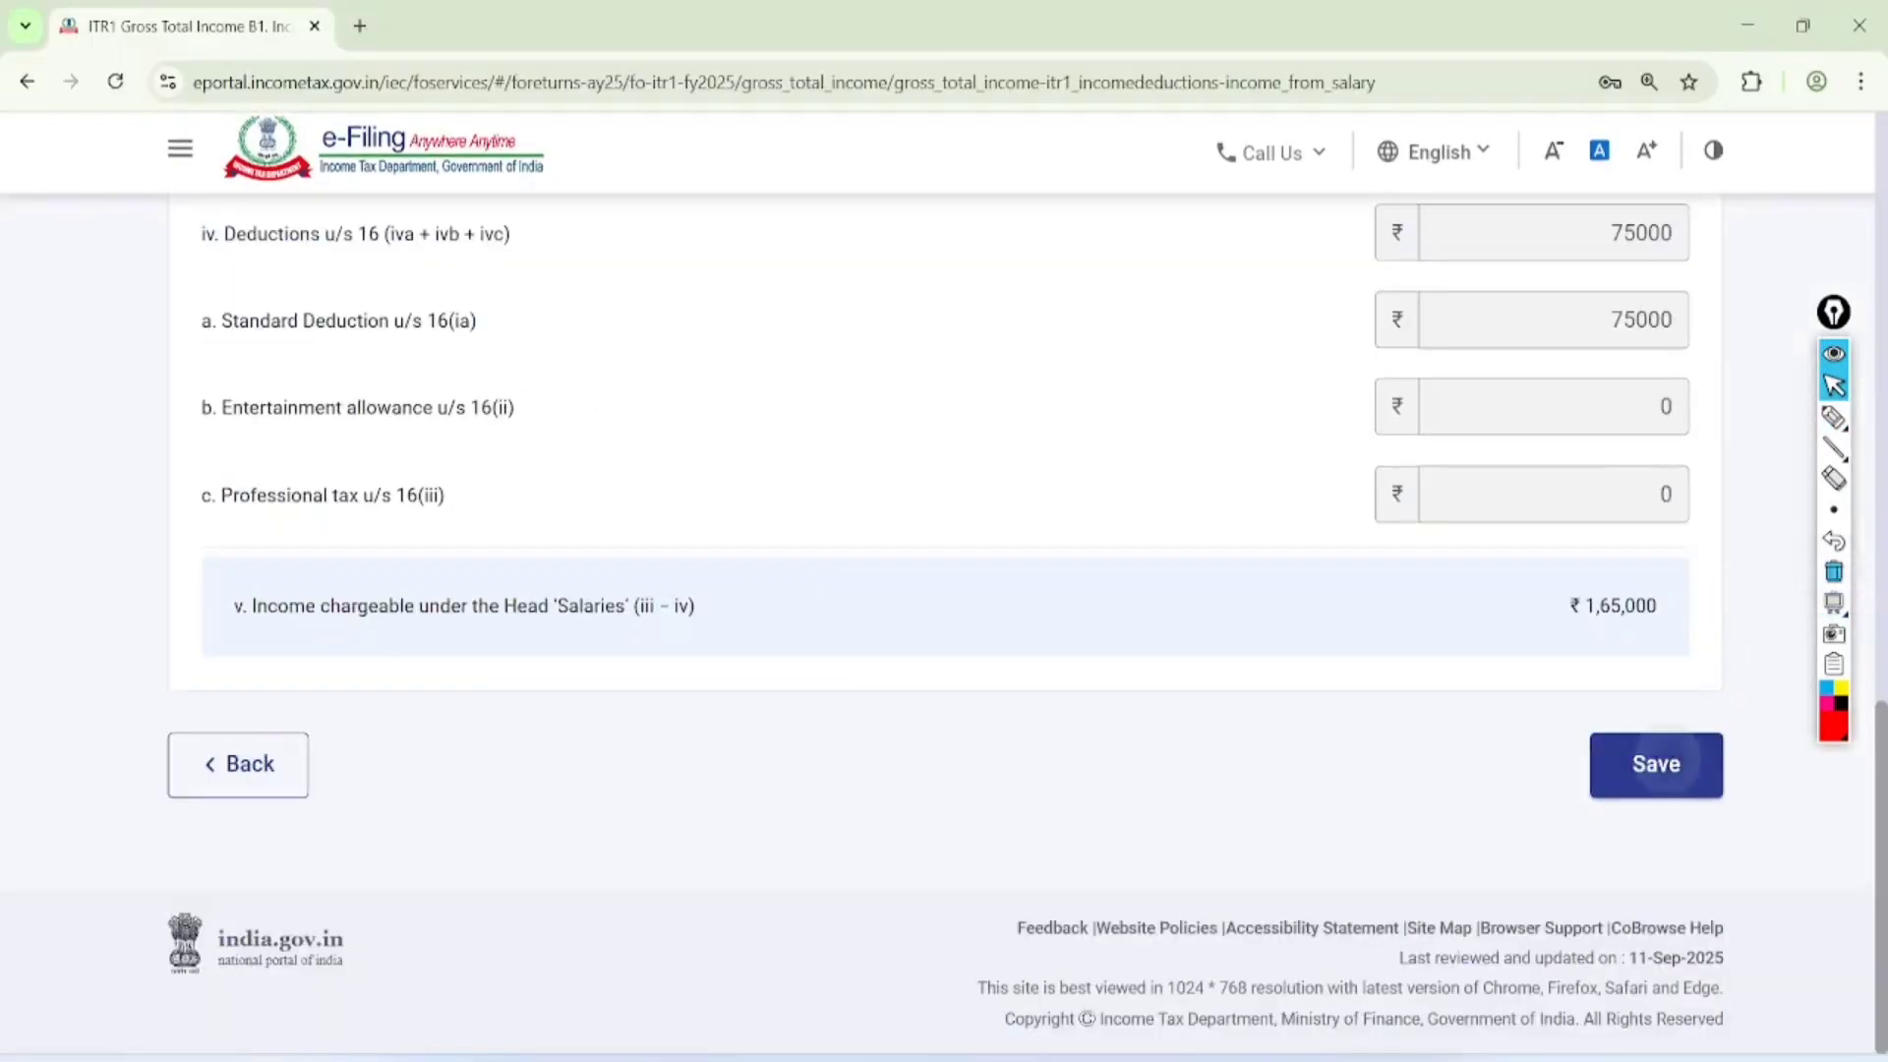
pyautogui.click(1653, 763)
# Mark the line for income chargeable under the head 'Salaries' and its amount with the pen
pyautogui.scroll(-7, 944, 590)
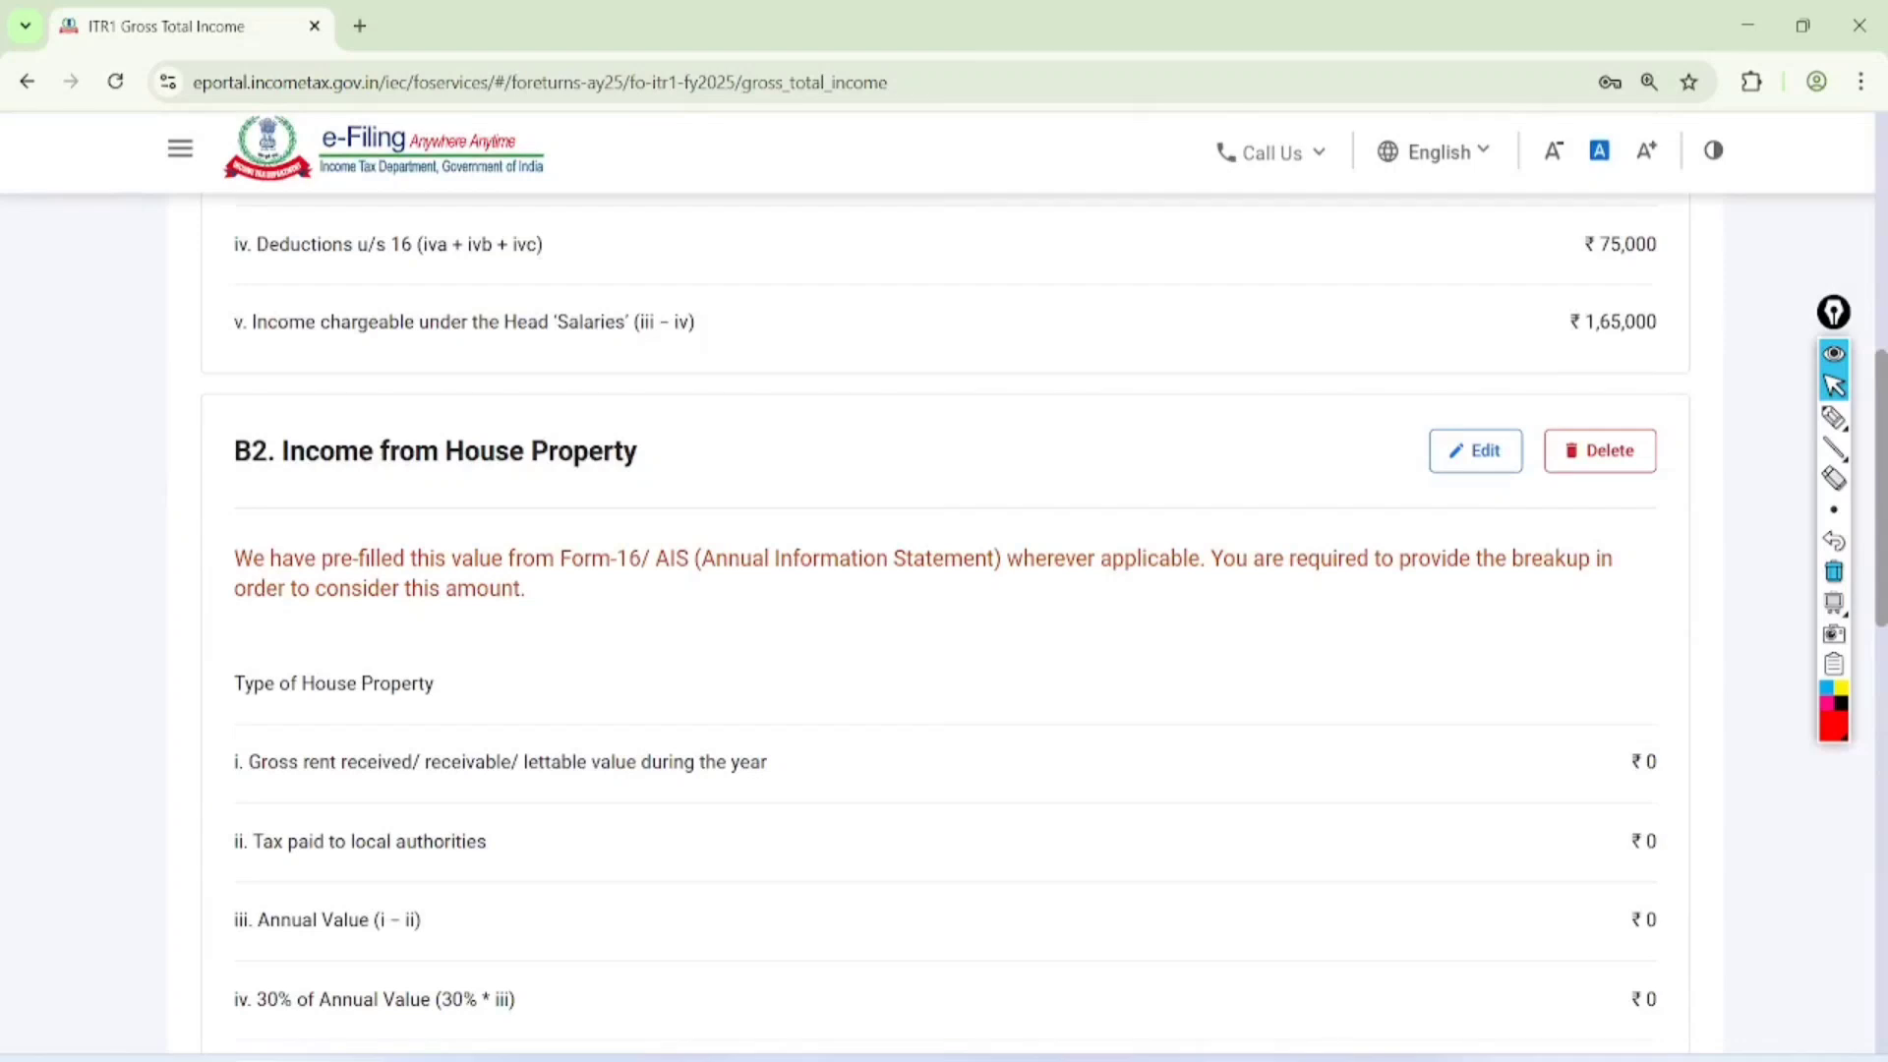
pyautogui.click(1834, 418)
pyautogui.moveTo(701, 384)
pyautogui.mouseDown()
pyautogui.moveTo(265, 565)
pyautogui.moveTo(763, 409)
pyautogui.moveTo(511, 374)
pyautogui.mouseUp()
pyautogui.moveTo(1475, 344)
pyautogui.mouseDown()
pyautogui.moveTo(1507, 362)
pyautogui.moveTo(1455, 361)
pyautogui.mouseUp()
# Edit B2. Income from House Property, setting the property type to Let Out and the gross rent received to 100000
pyautogui.click(1475, 451)
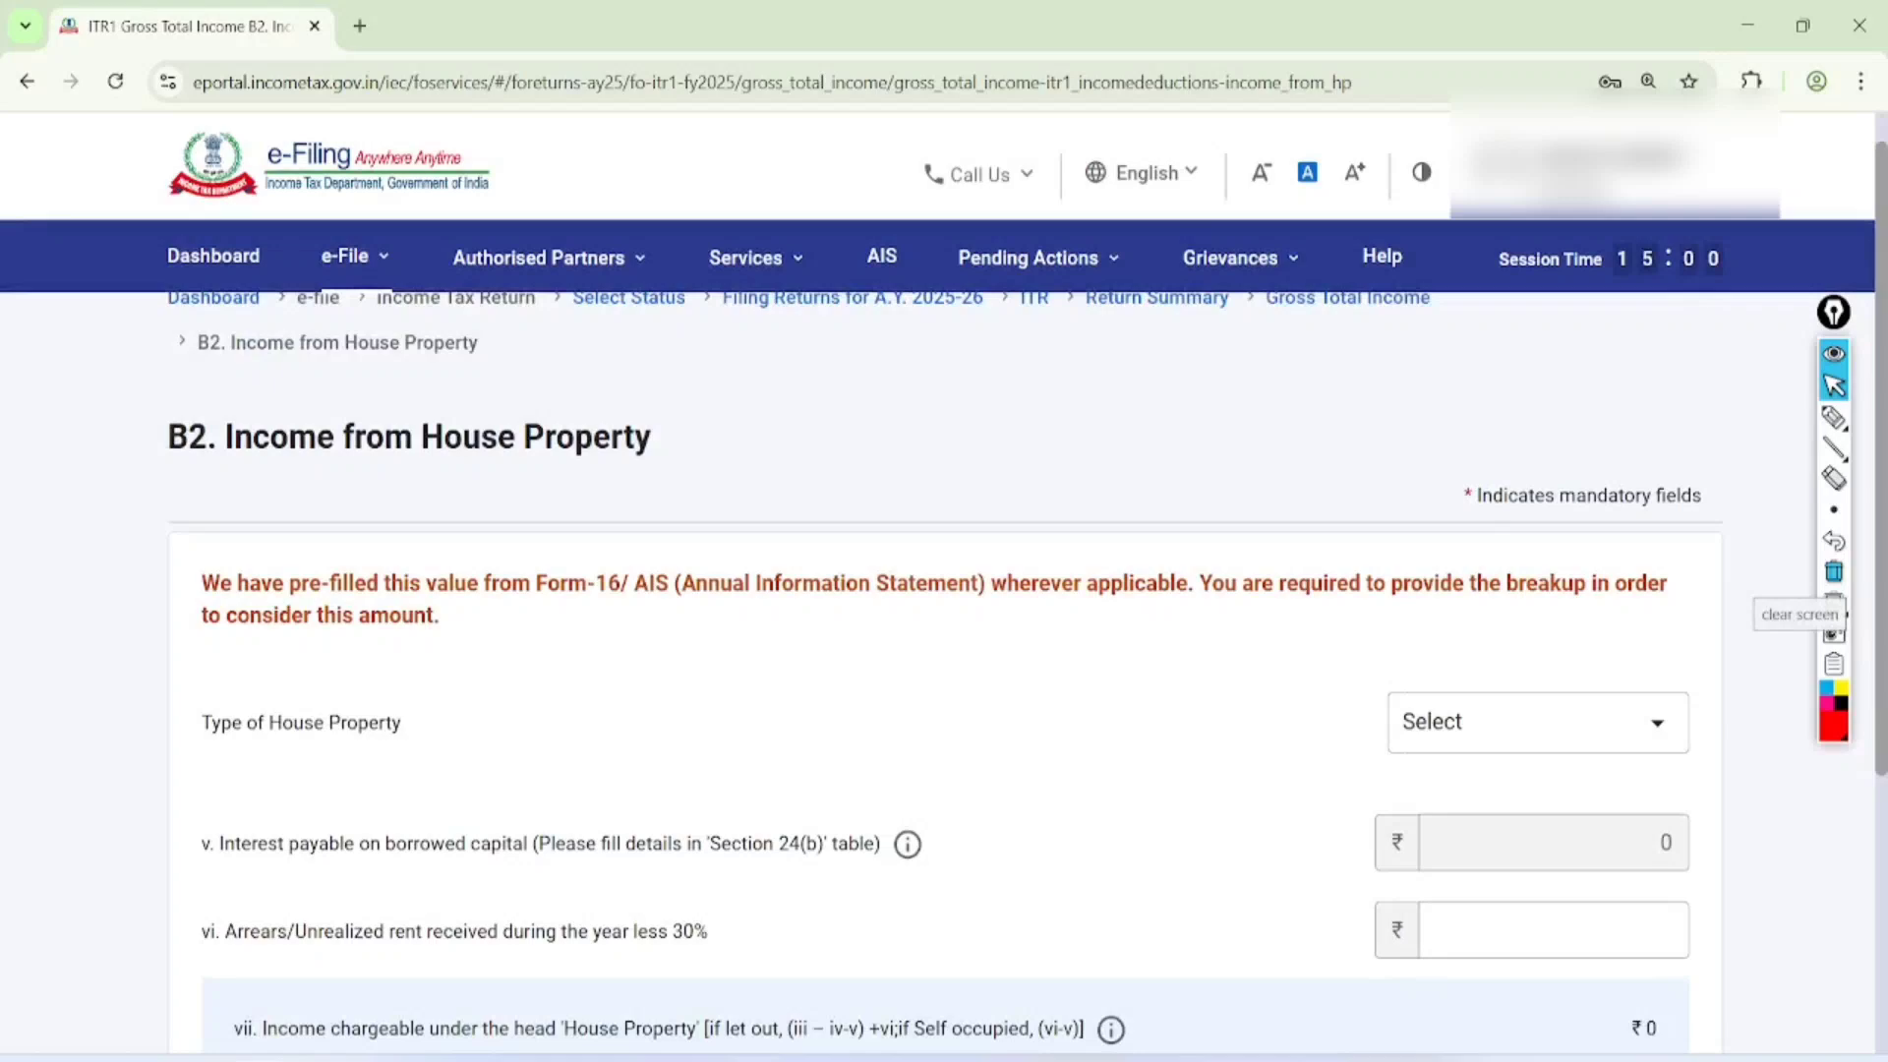
pyautogui.scroll(-3, 944, 629)
pyautogui.click(1538, 418)
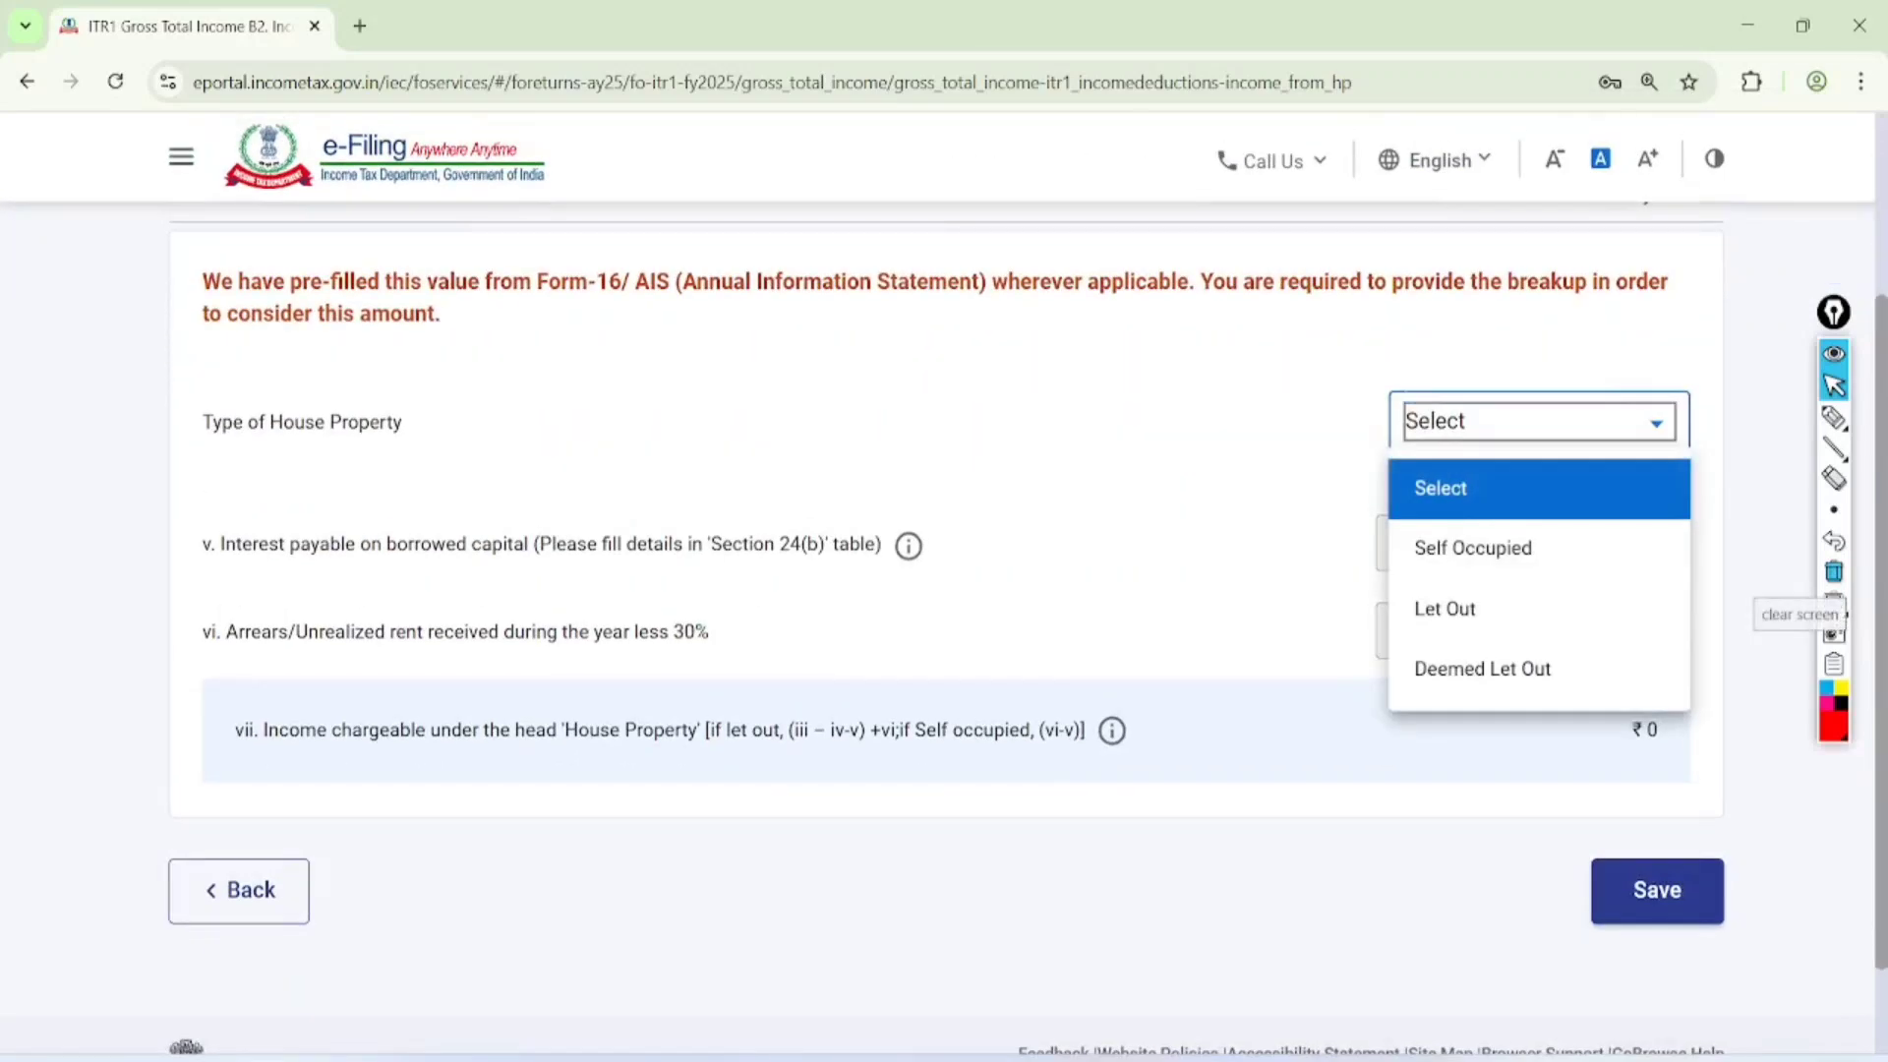
pyautogui.click(1519, 609)
pyautogui.click(1584, 535)
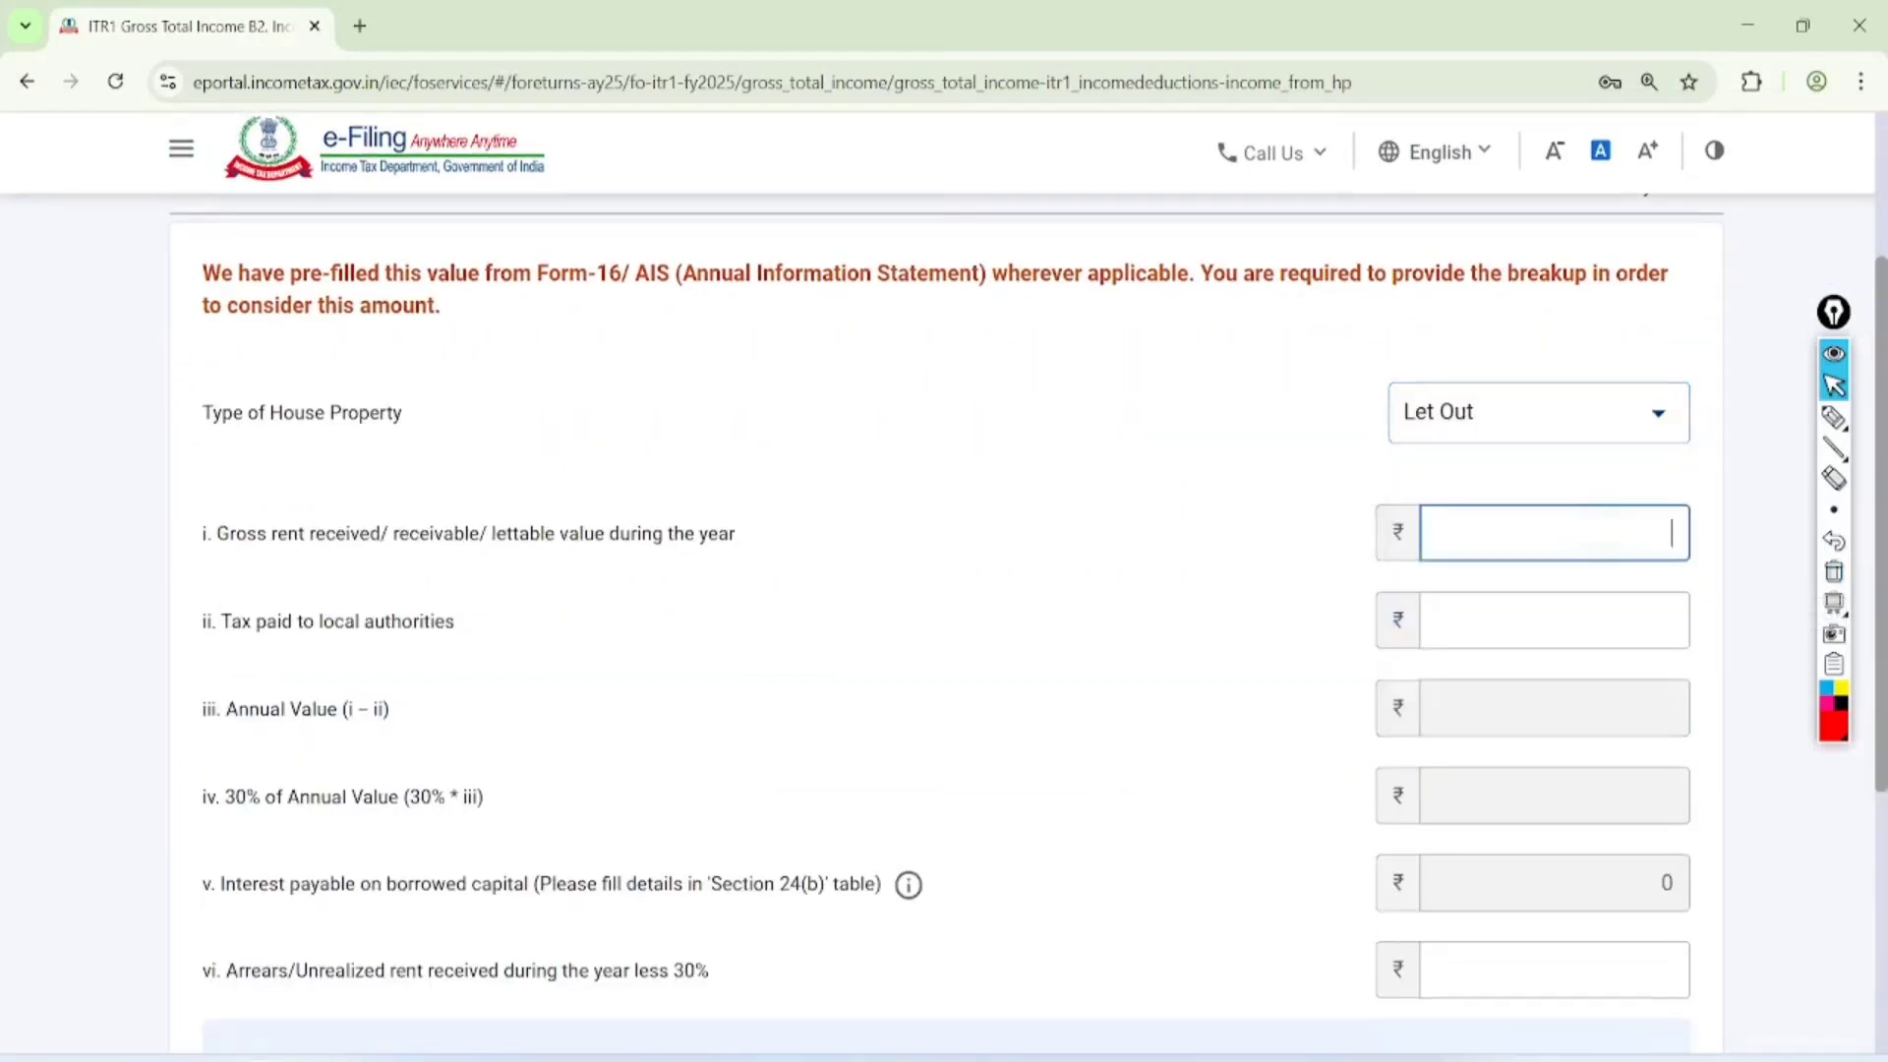
pyautogui.click(1180, 748)
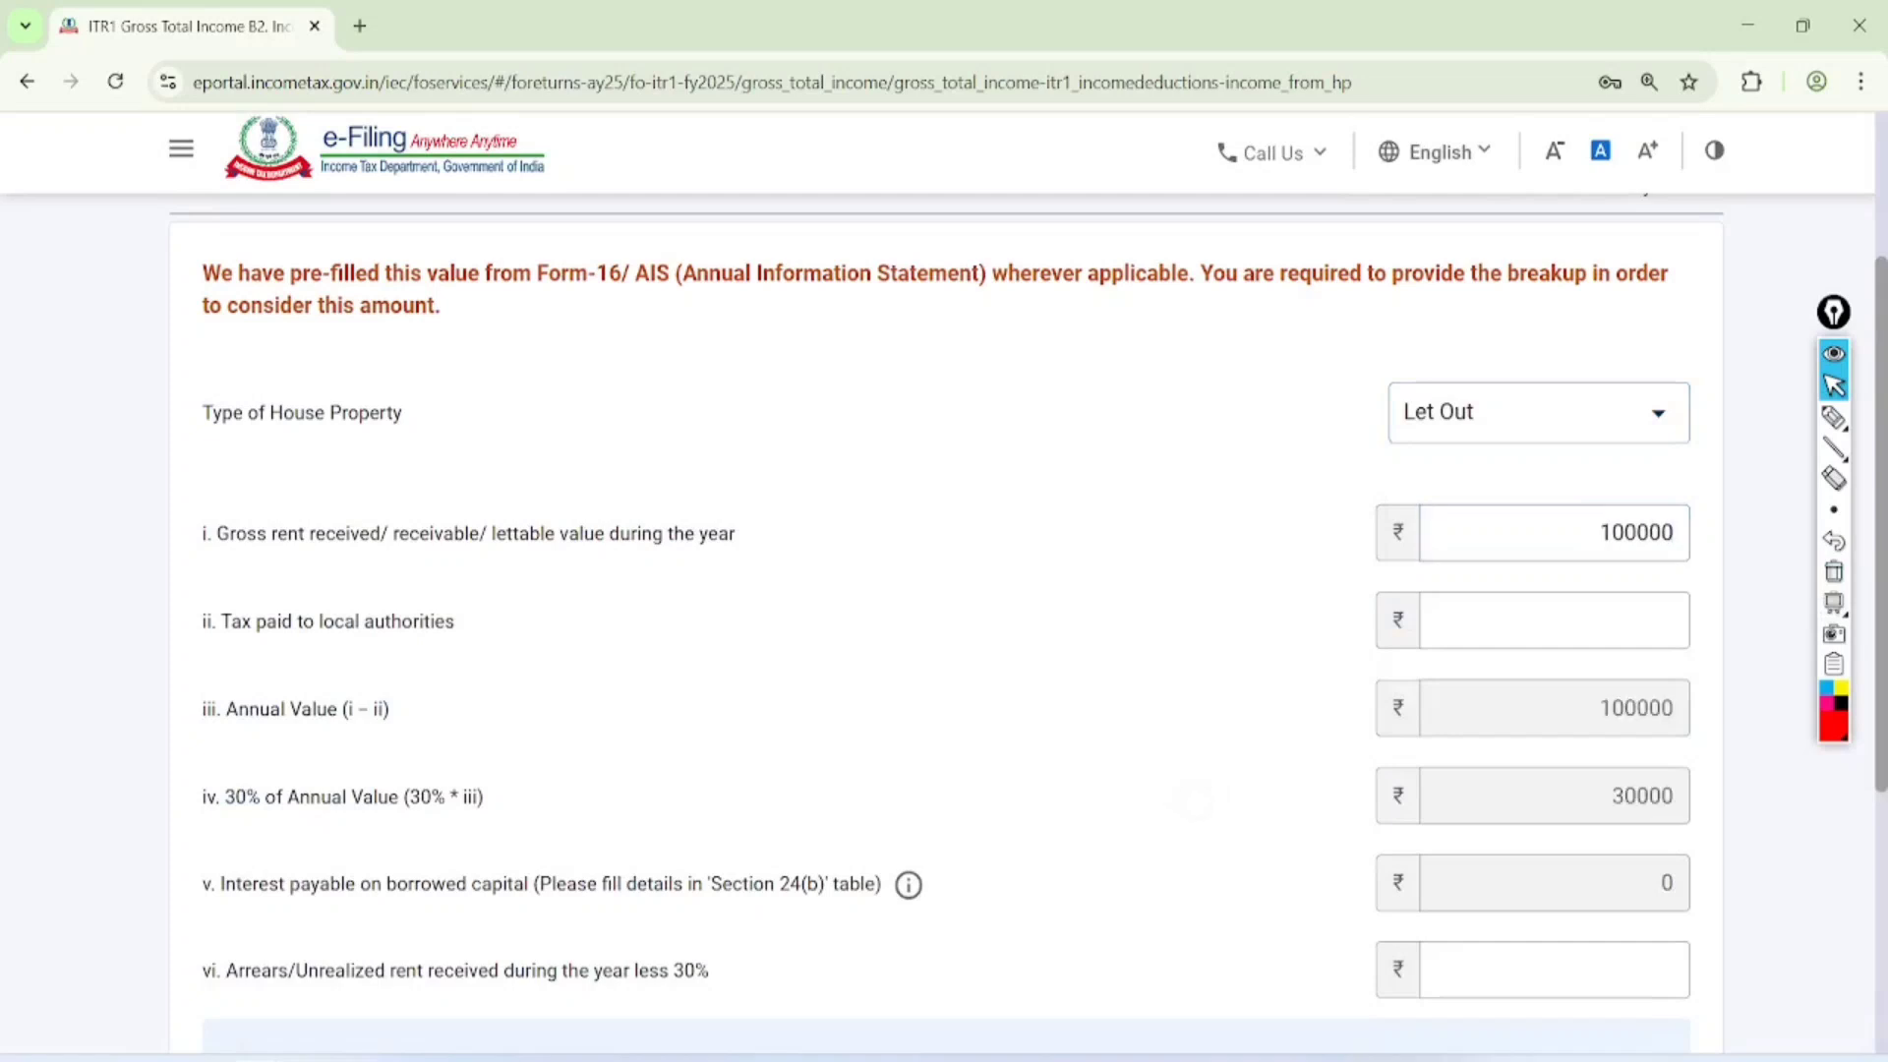
# Circle the 30% of Annual Value amount and the income chargeable under 'House Property' with the pen
pyautogui.scroll(-4, 1181, 748)
pyautogui.click(1834, 418)
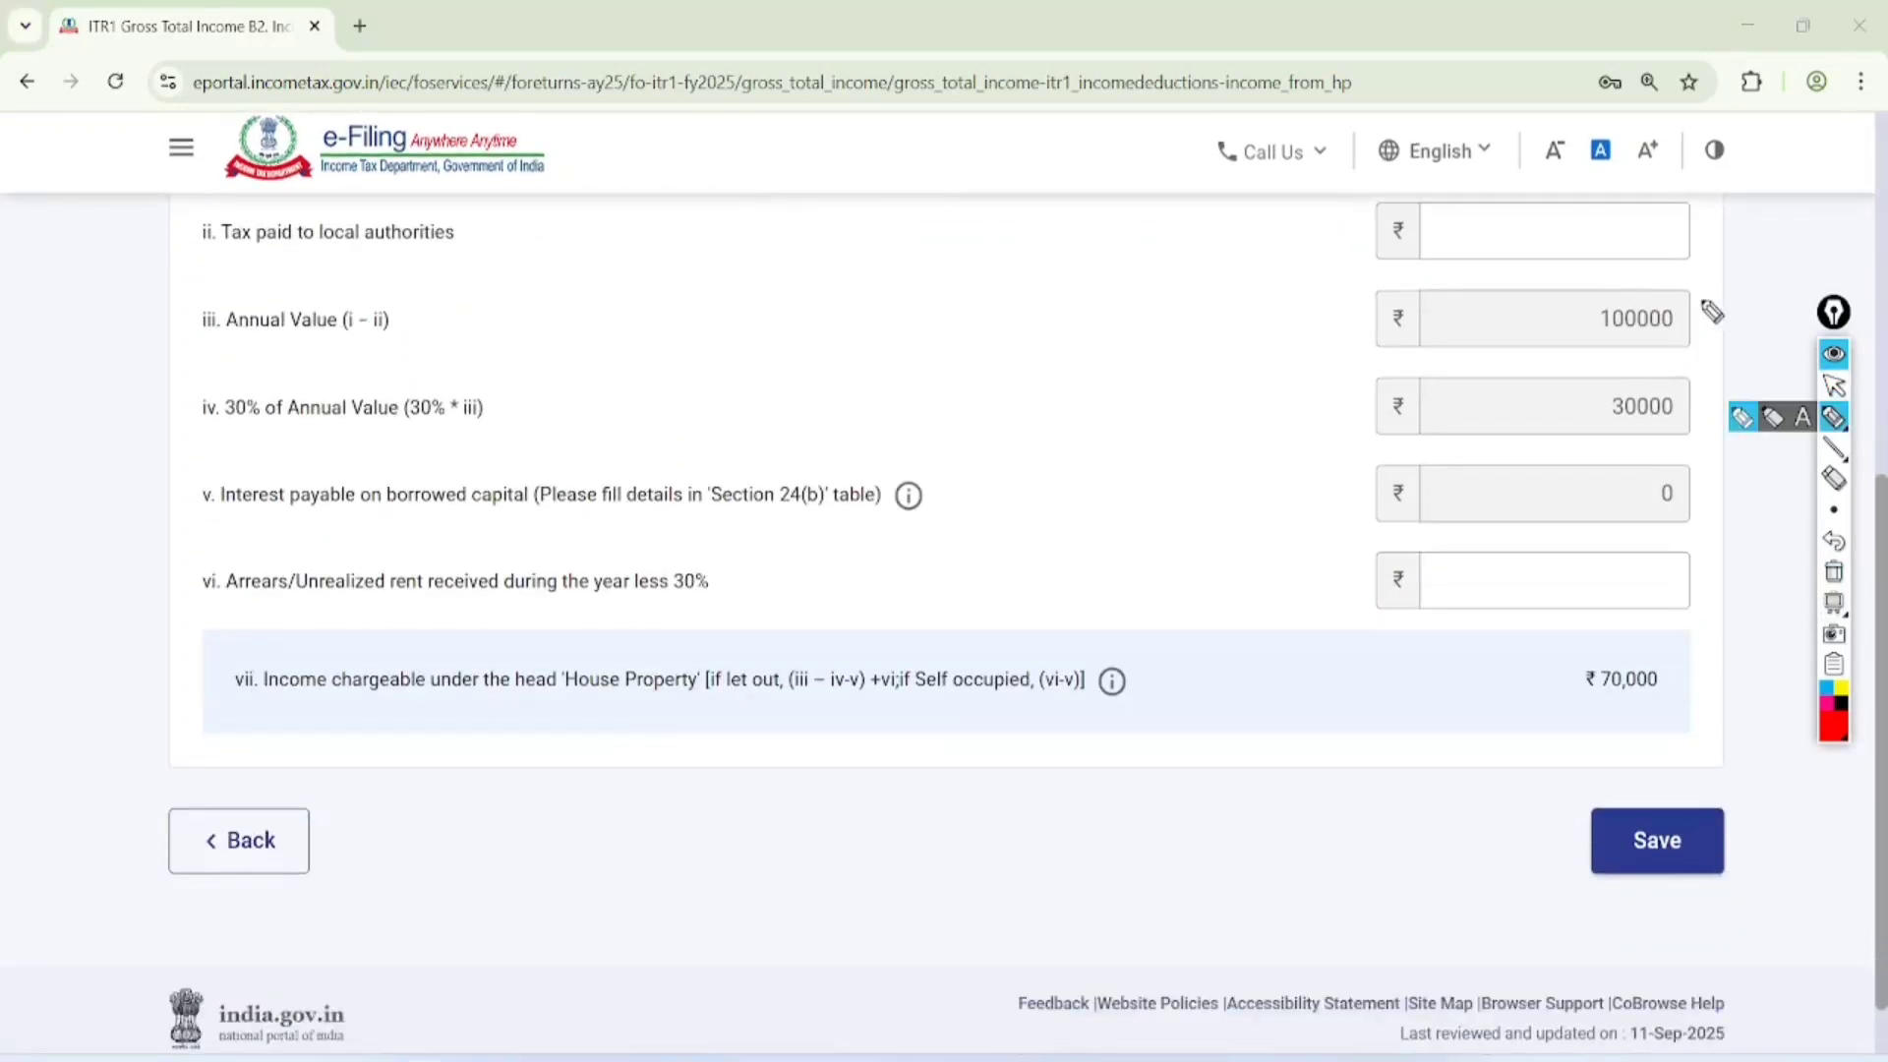
pyautogui.moveTo(1662, 354)
pyautogui.mouseDown()
pyautogui.moveTo(1589, 367)
pyautogui.moveTo(1664, 356)
pyautogui.mouseUp()
pyautogui.moveTo(1687, 621)
pyautogui.mouseDown()
pyautogui.moveTo(1613, 590)
pyautogui.moveTo(1621, 614)
pyautogui.mouseUp()
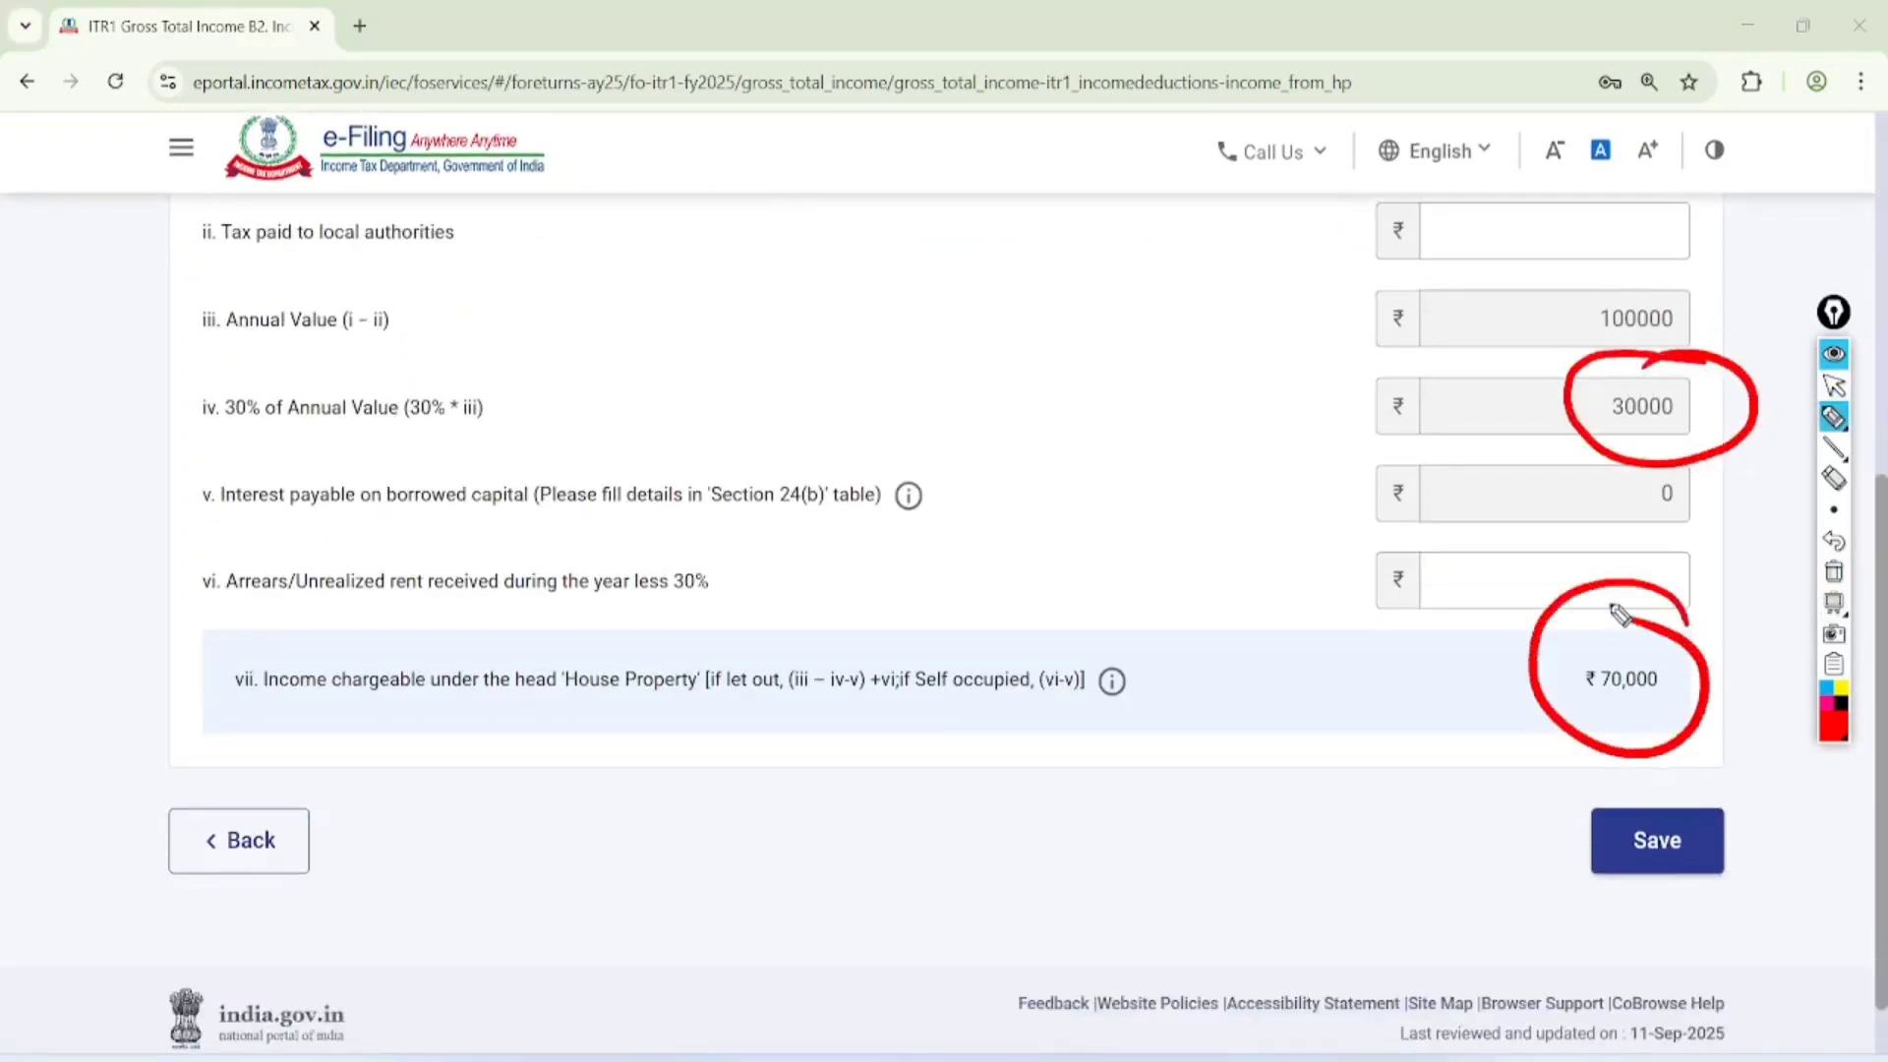
# Clear the drawing and save the Income from House Property details
pyautogui.click(1834, 386)
pyautogui.click(1834, 571)
pyautogui.click(1658, 841)
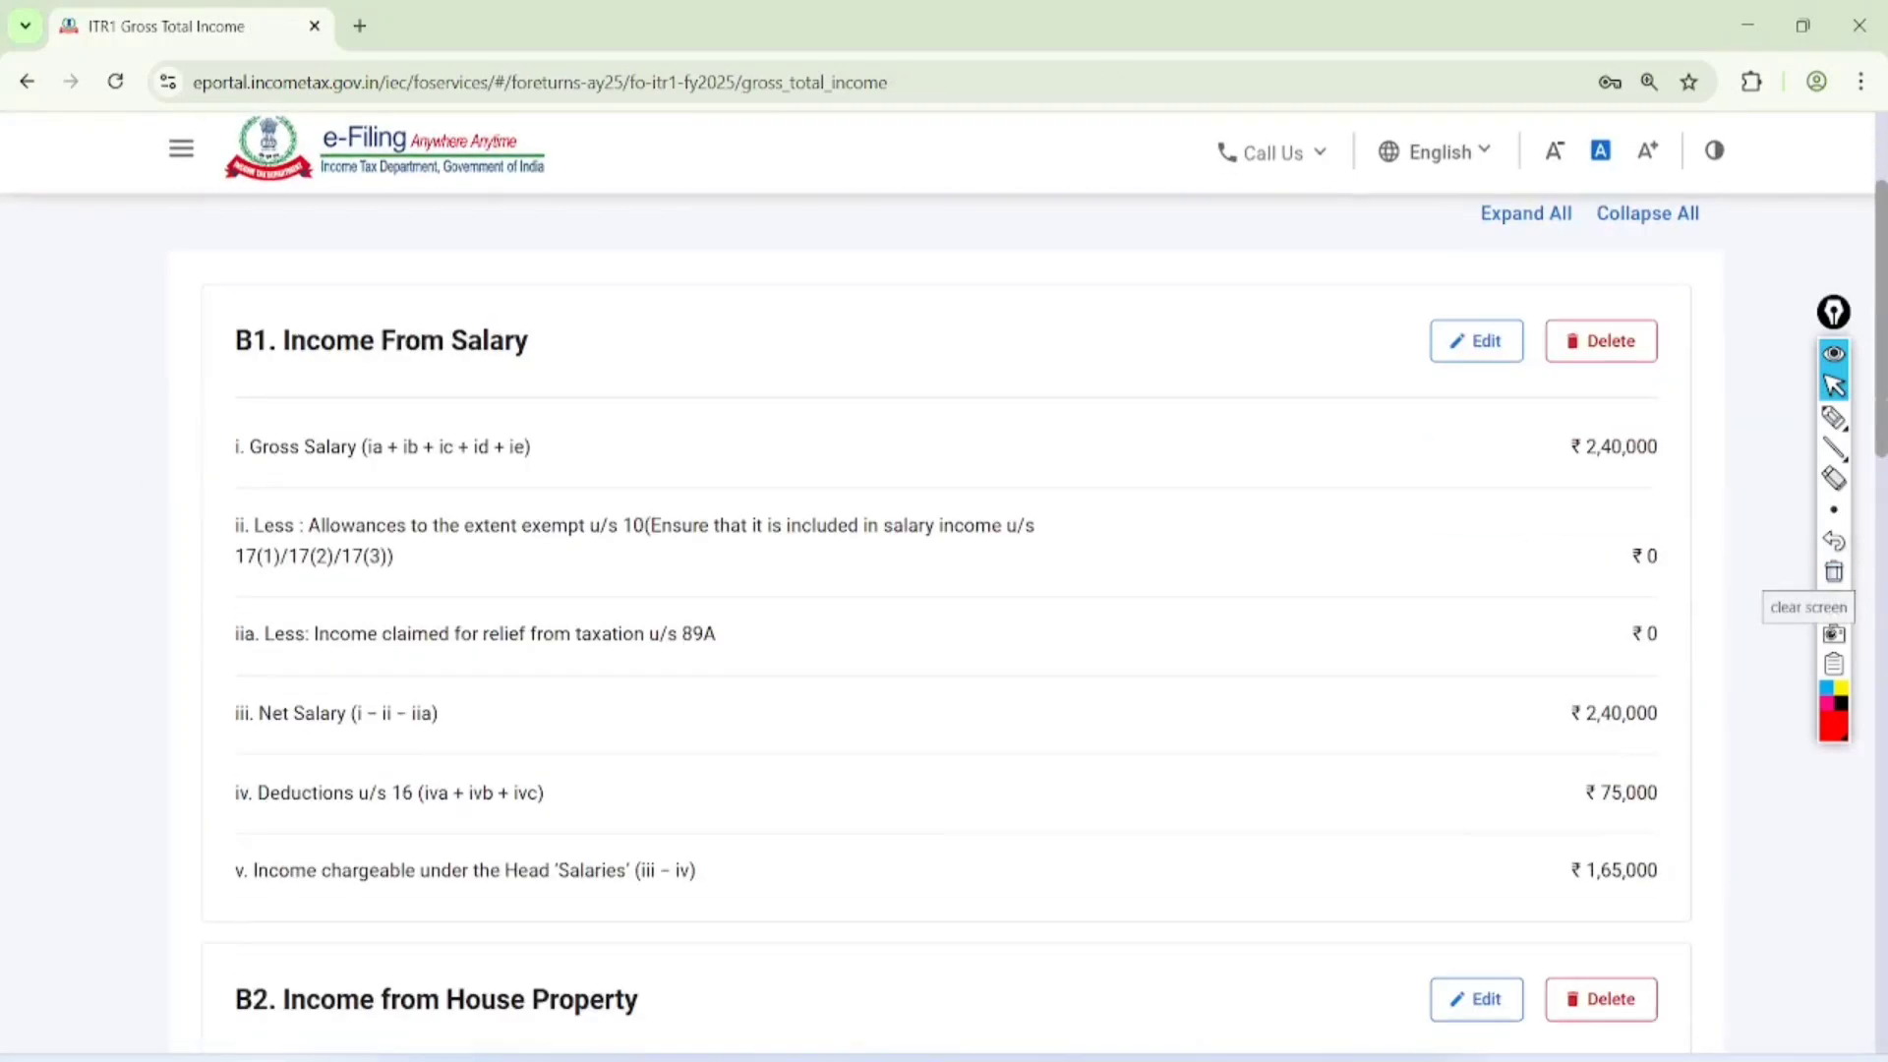
# Circle Section 24(b) with "HL" handwritten beside it, circle the House Property income amount, and clear the drawing
pyautogui.click(1835, 417)
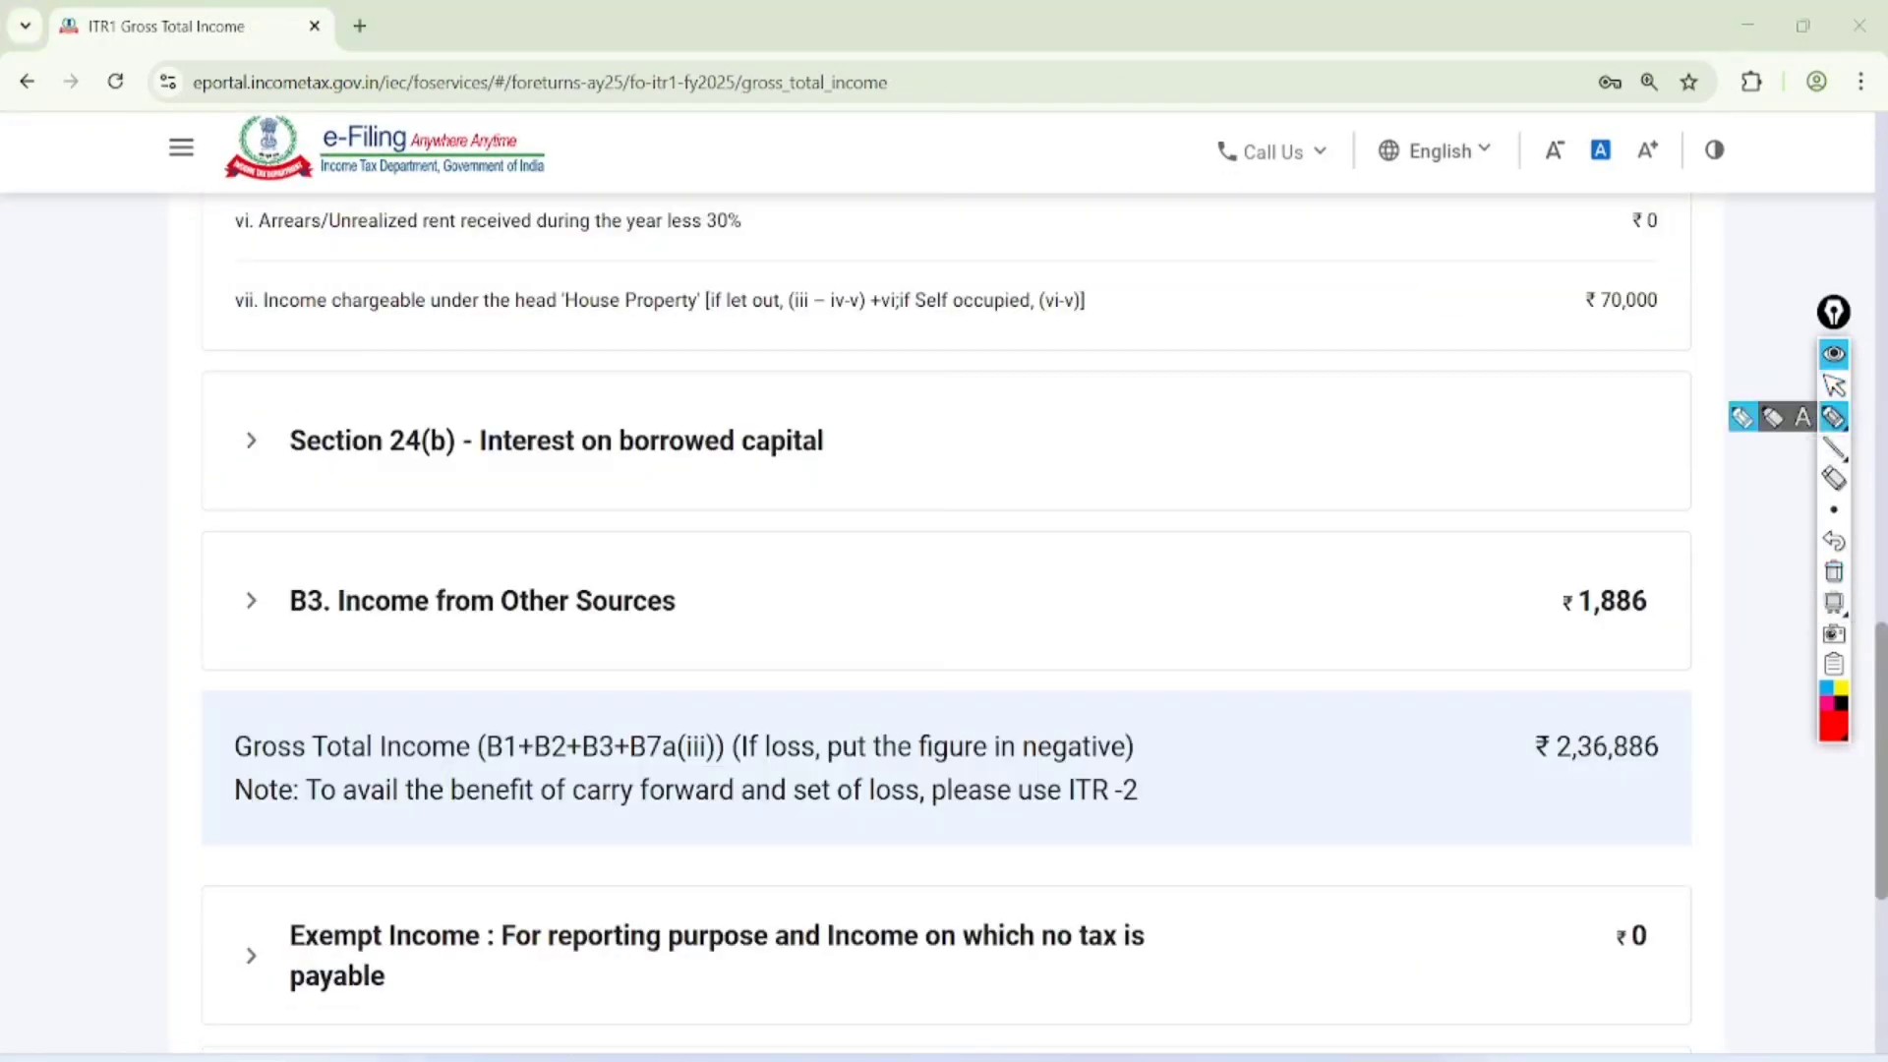
pyautogui.moveTo(889, 404)
pyautogui.mouseDown()
pyautogui.moveTo(202, 455)
pyautogui.moveTo(746, 321)
pyautogui.mouseUp()
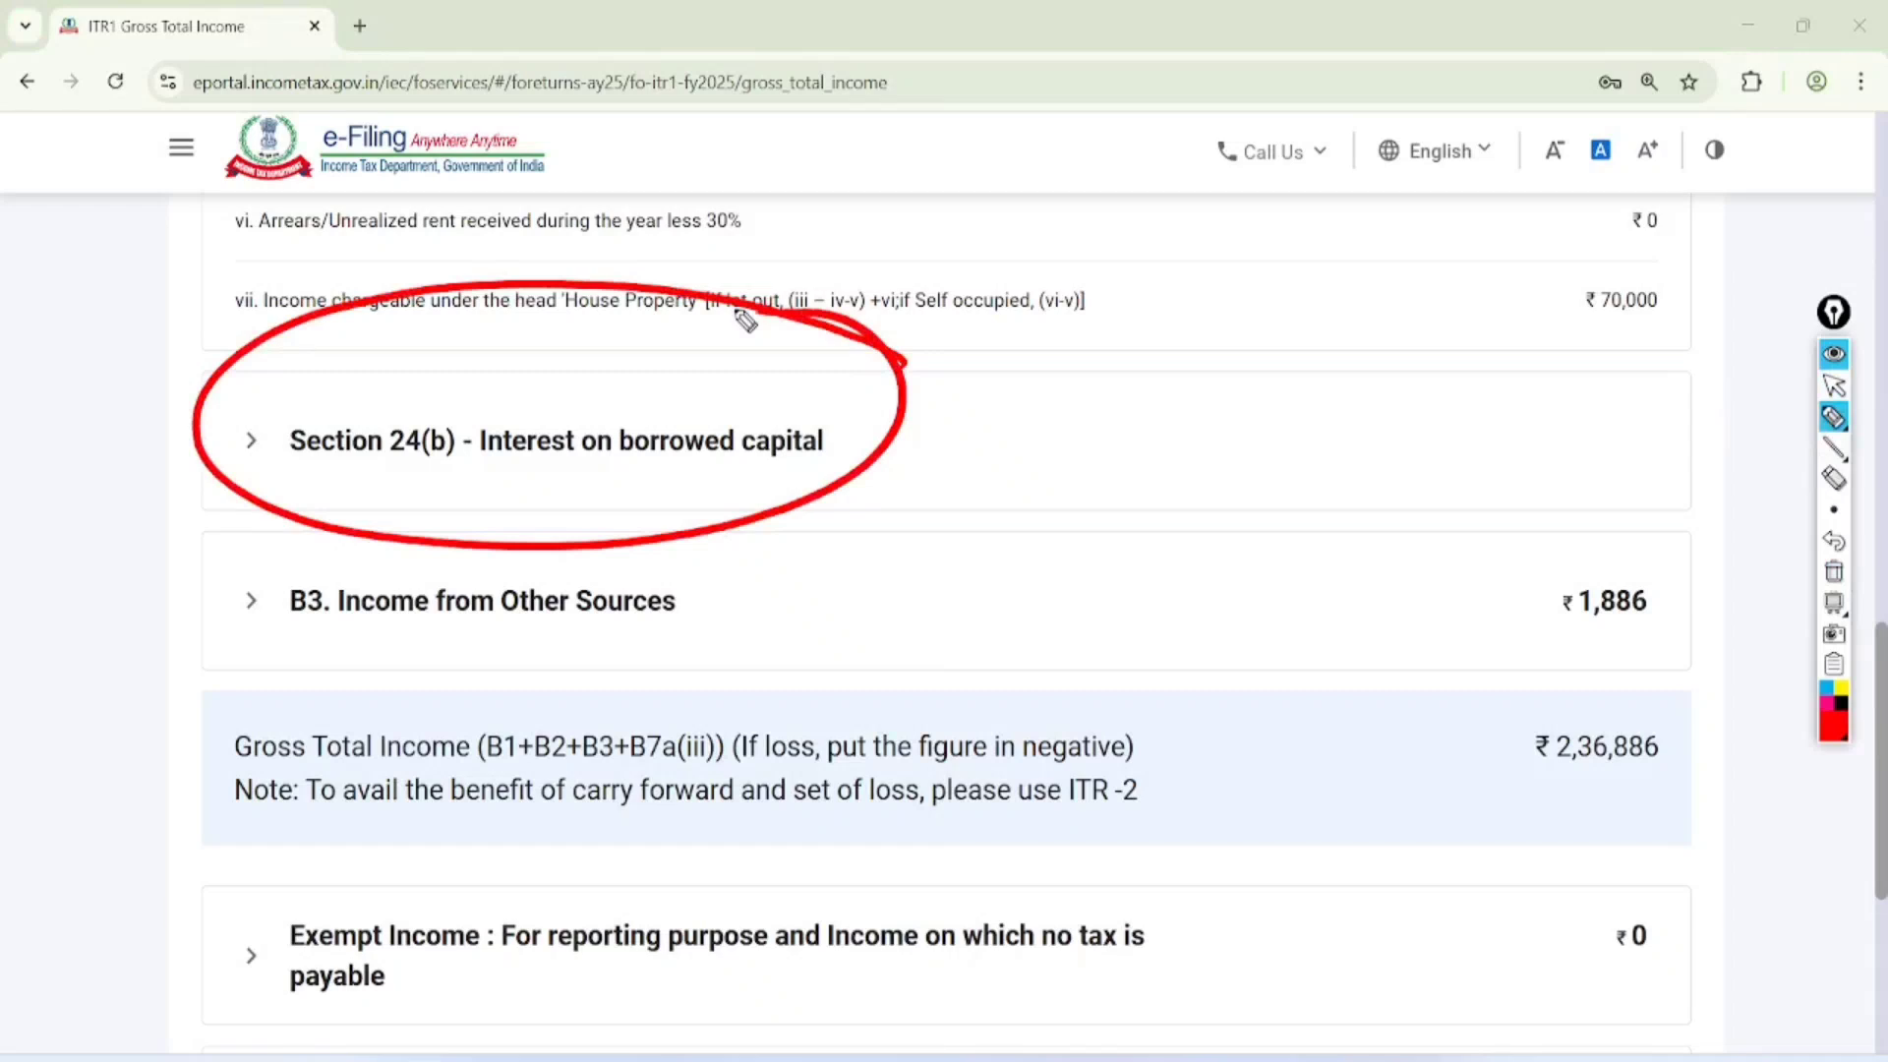
pyautogui.moveTo(963, 449); pyautogui.dragTo(1048, 426)
pyautogui.moveTo(1008, 490); pyautogui.dragTo(1066, 448)
pyautogui.moveTo(1710, 279)
pyautogui.mouseDown()
pyautogui.moveTo(1573, 335)
pyautogui.moveTo(1597, 258)
pyautogui.mouseUp()
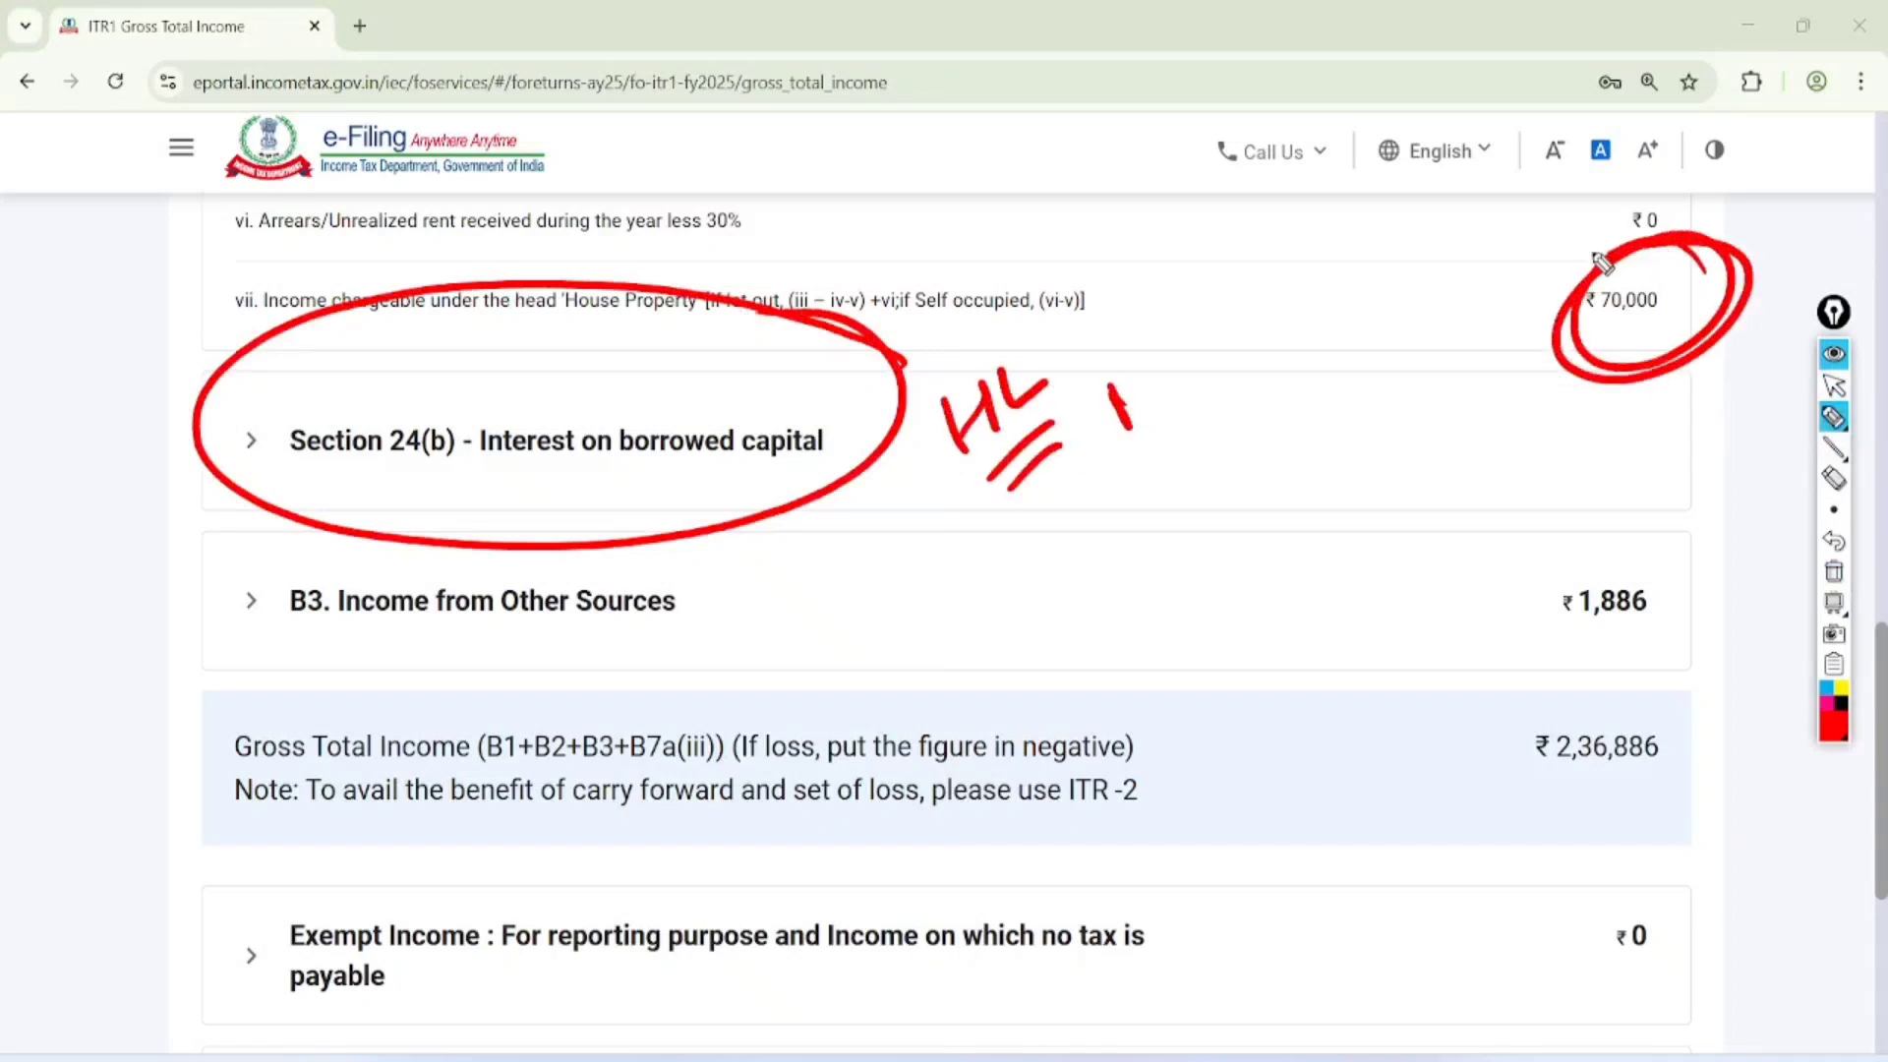
pyautogui.click(1832, 385)
pyautogui.click(1834, 571)
# Expand B3. Income from Other Sources and select the Interest from Saving Bank Account entry
pyautogui.scroll(-2, 1834, 571)
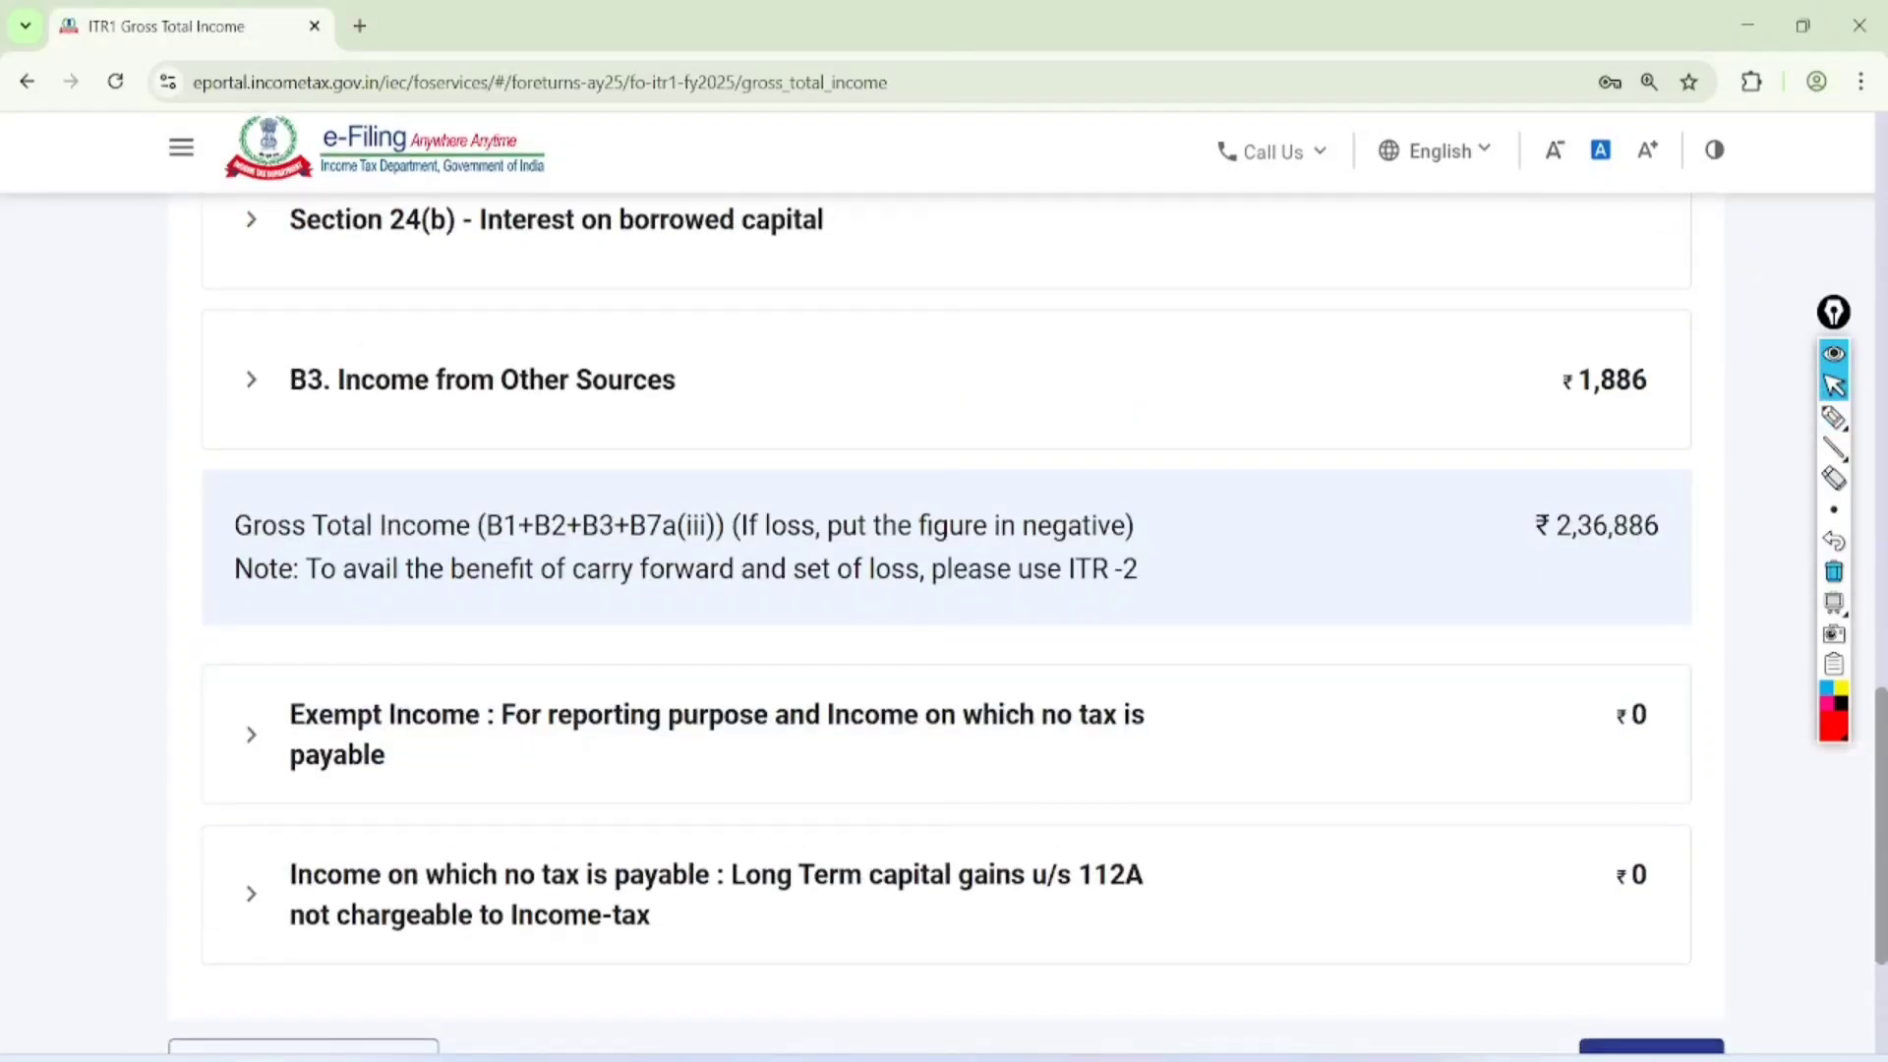
pyautogui.click(252, 379)
pyautogui.scroll(-2, 944, 624)
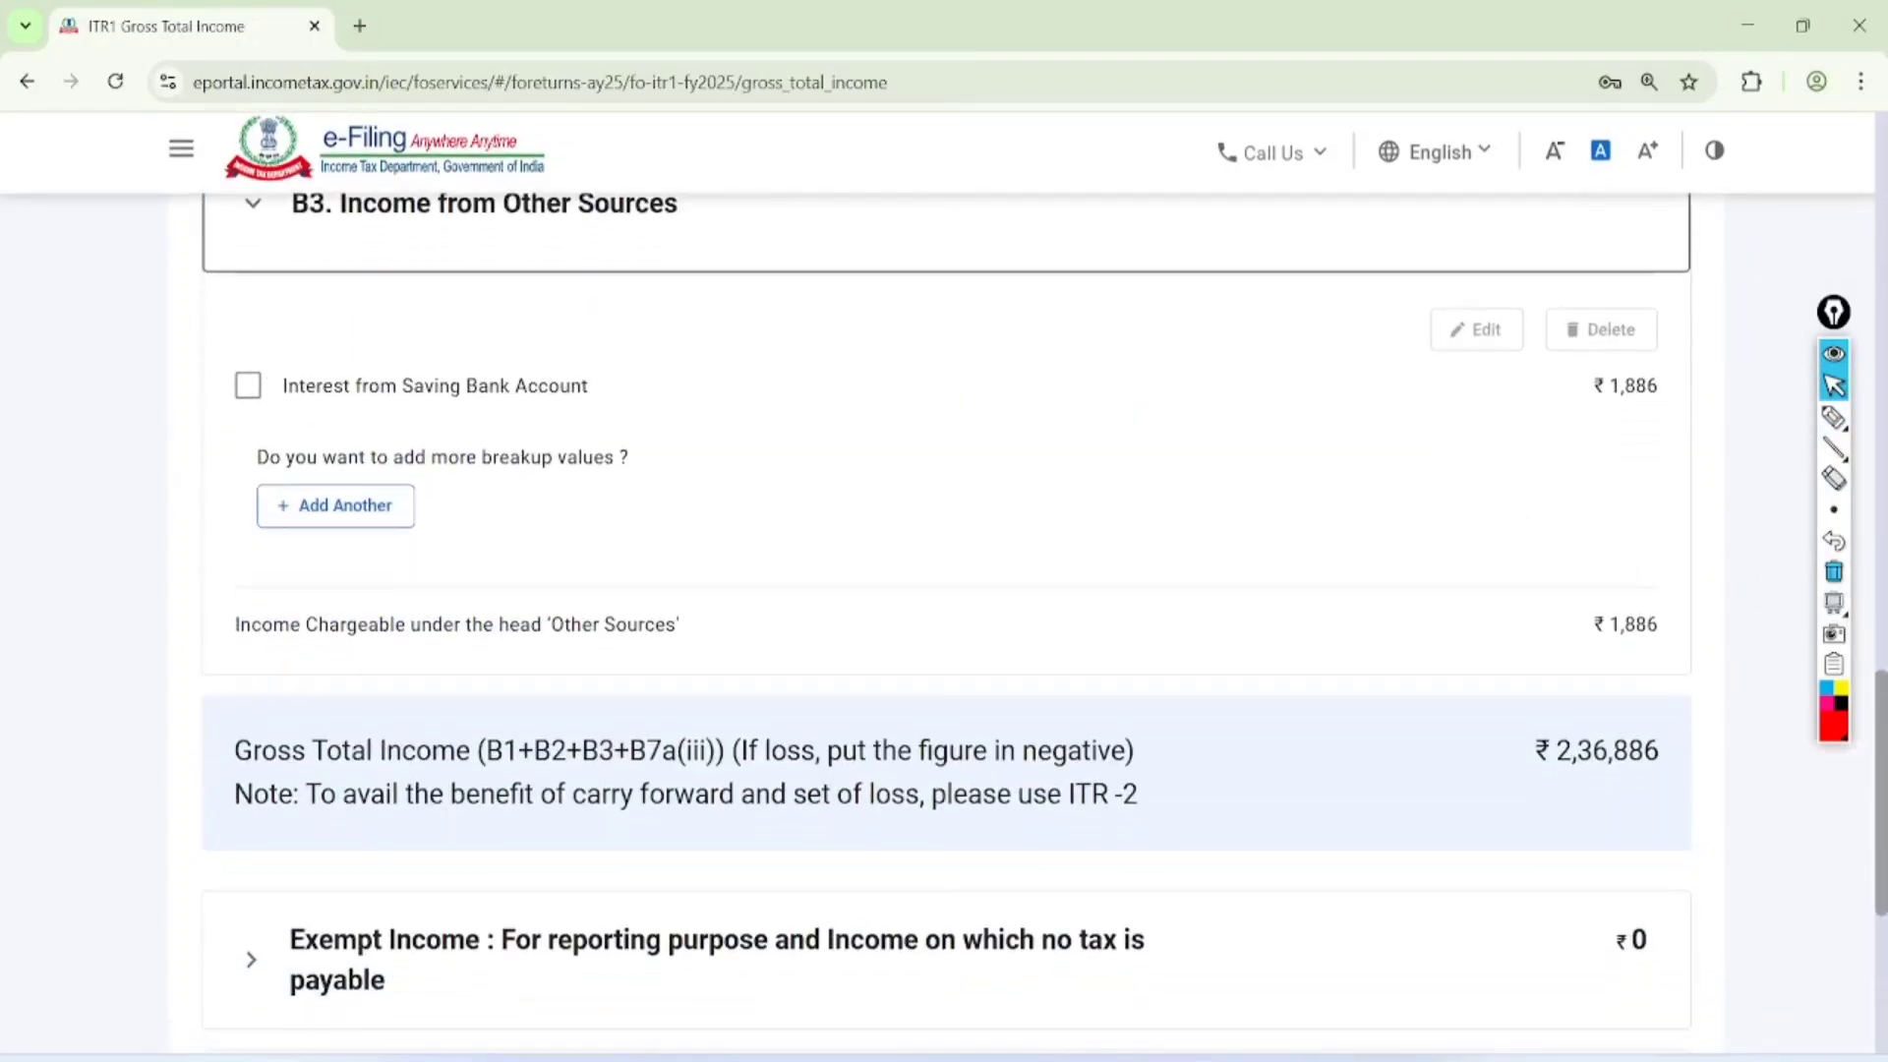
pyautogui.click(248, 385)
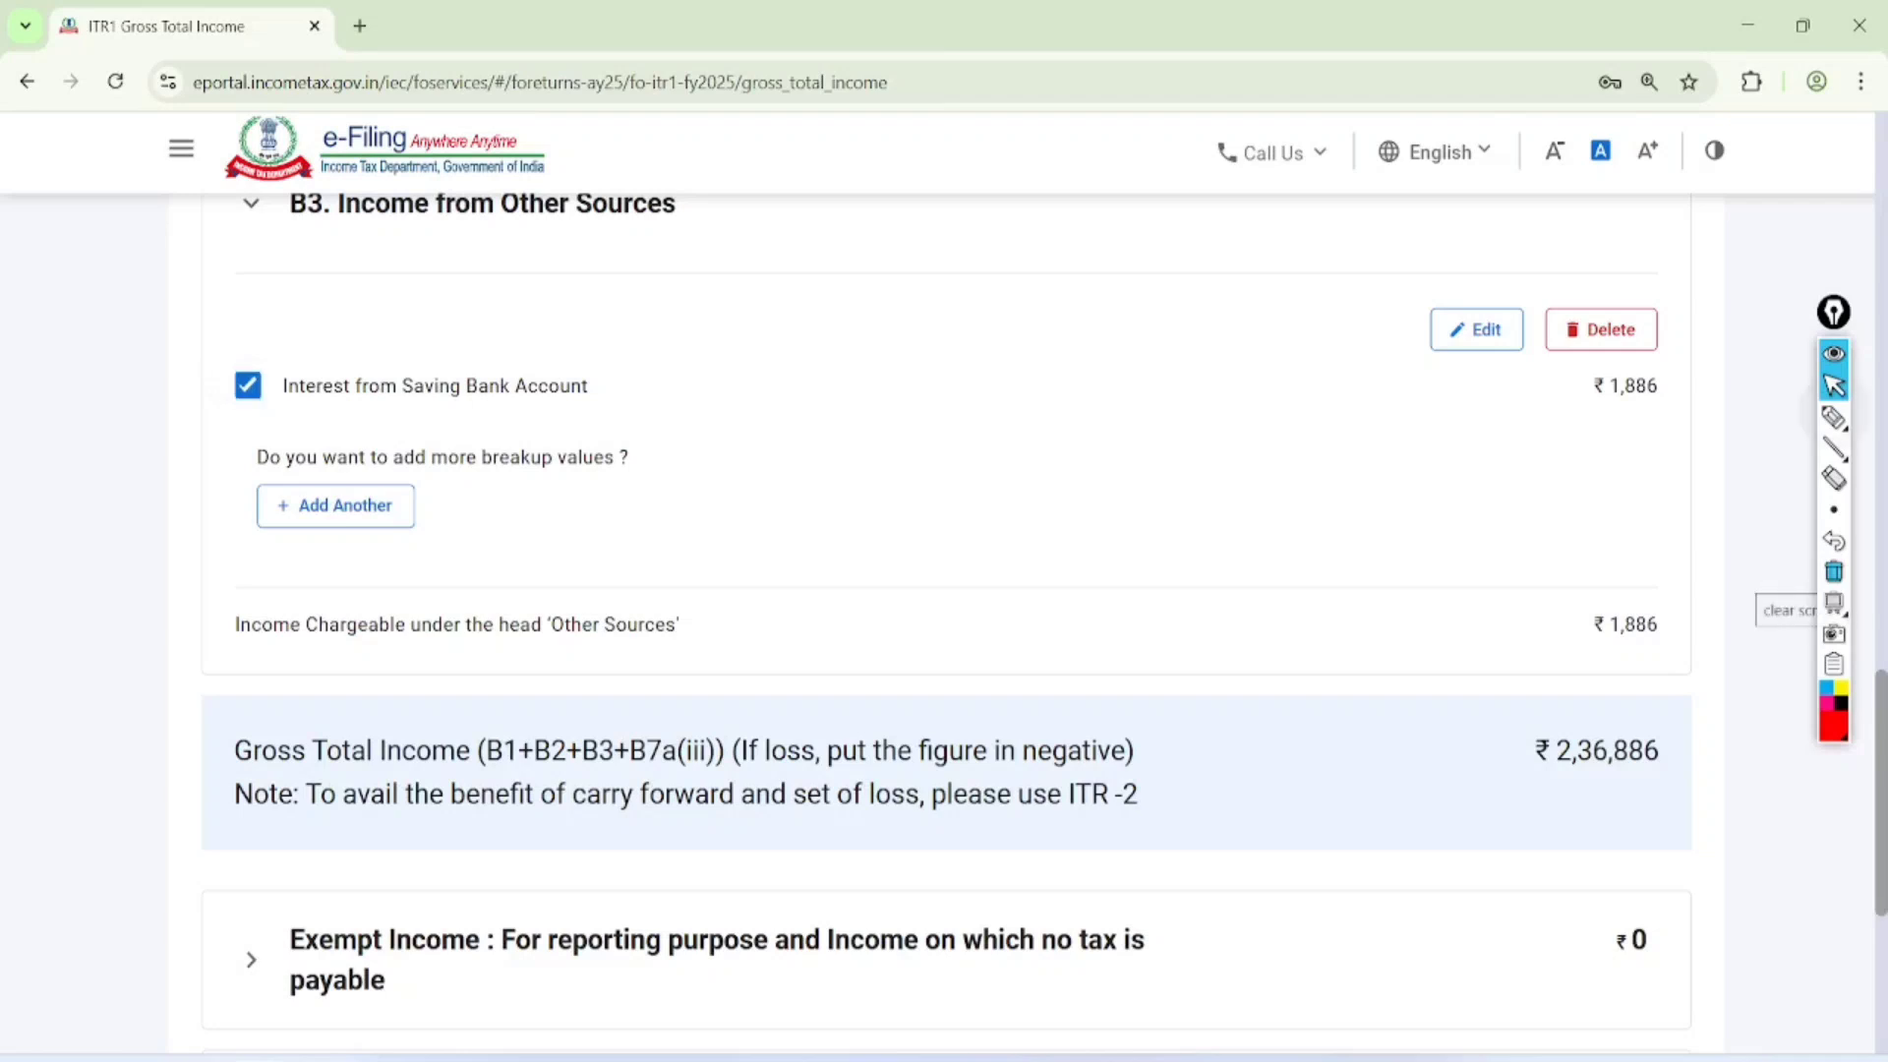
# Circle the saving bank interest checkbox and the Edit and Delete options with the pen, and clear the drawing
pyautogui.click(1834, 418)
pyautogui.moveTo(251, 324)
pyautogui.mouseDown()
pyautogui.moveTo(203, 433)
pyautogui.moveTo(268, 343)
pyautogui.mouseUp()
pyautogui.moveTo(1480, 245)
pyautogui.mouseDown()
pyautogui.moveTo(1525, 351)
pyautogui.moveTo(1428, 295)
pyautogui.mouseUp()
pyautogui.moveTo(1579, 295); pyautogui.dragTo(1618, 258)
pyautogui.click(1834, 385)
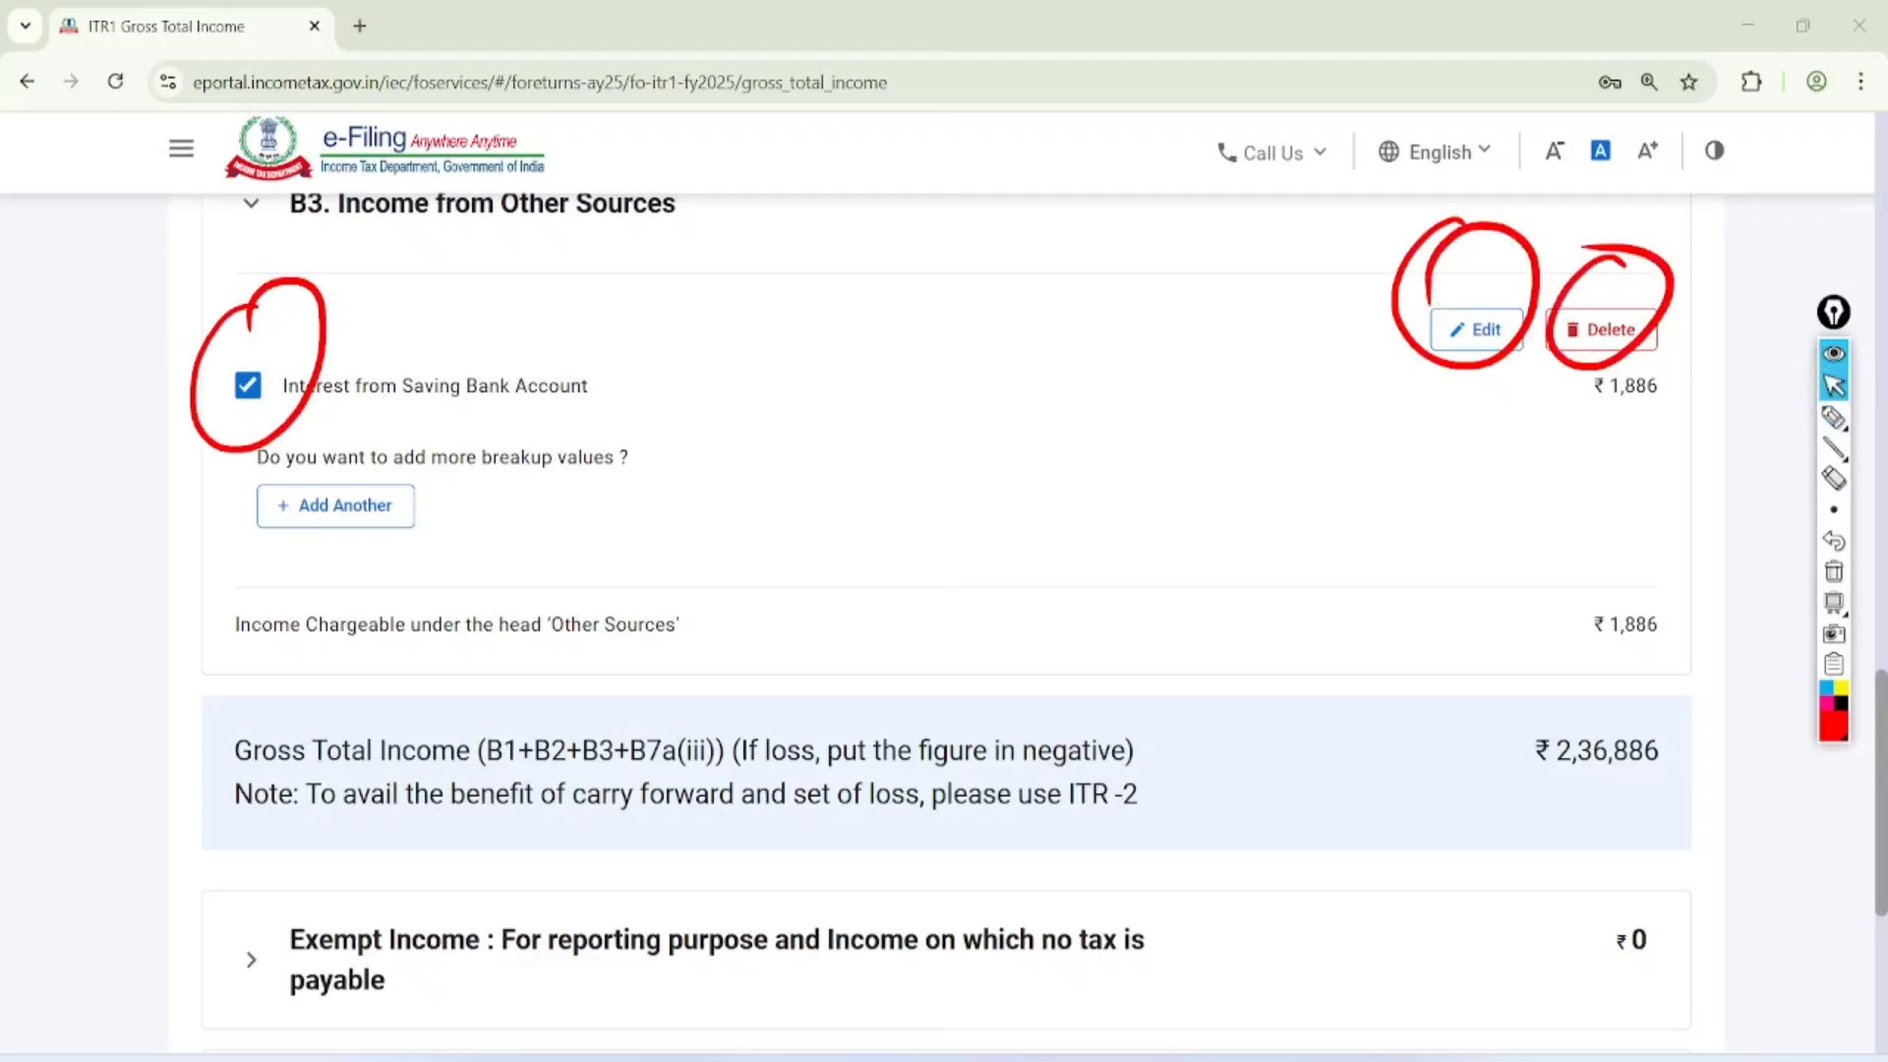
pyautogui.click(1834, 571)
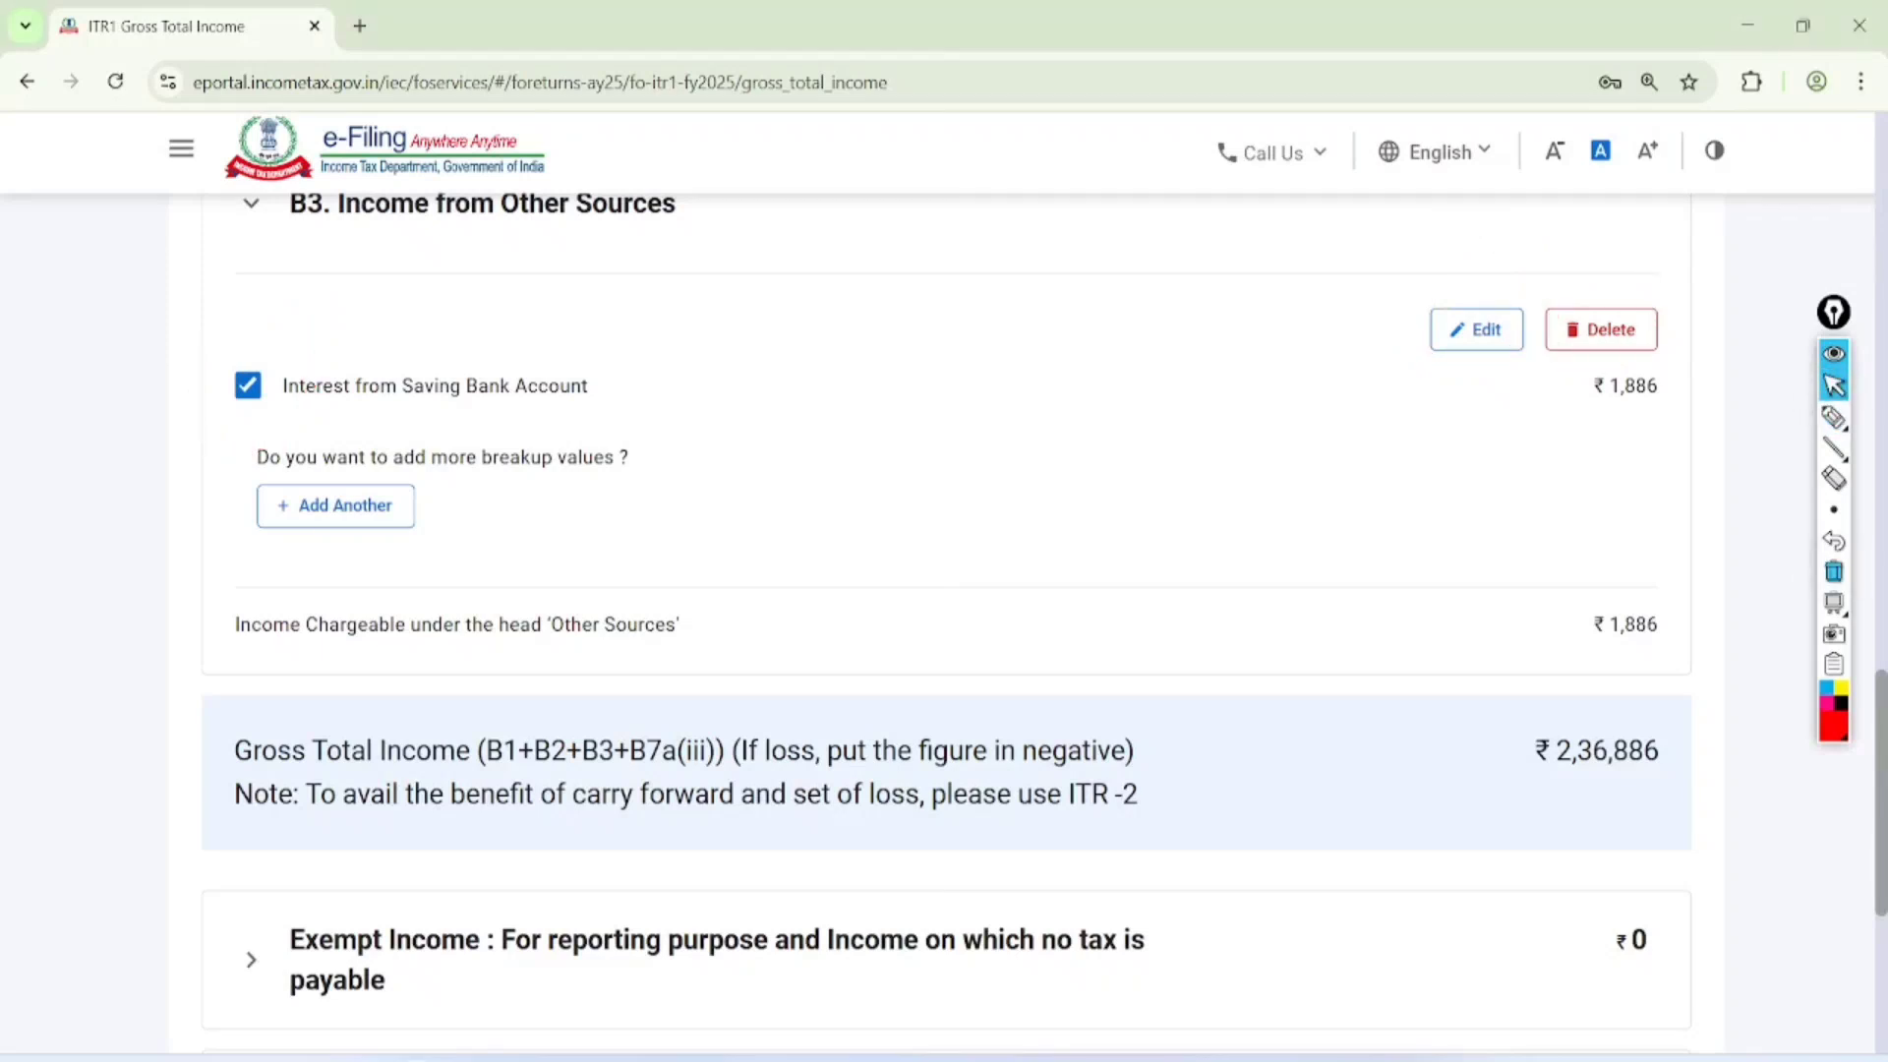
# Add another income from other sources with nature Any Other, description "income from tution and coaching" and amount 460000
pyautogui.click(336, 506)
pyautogui.click(300, 638)
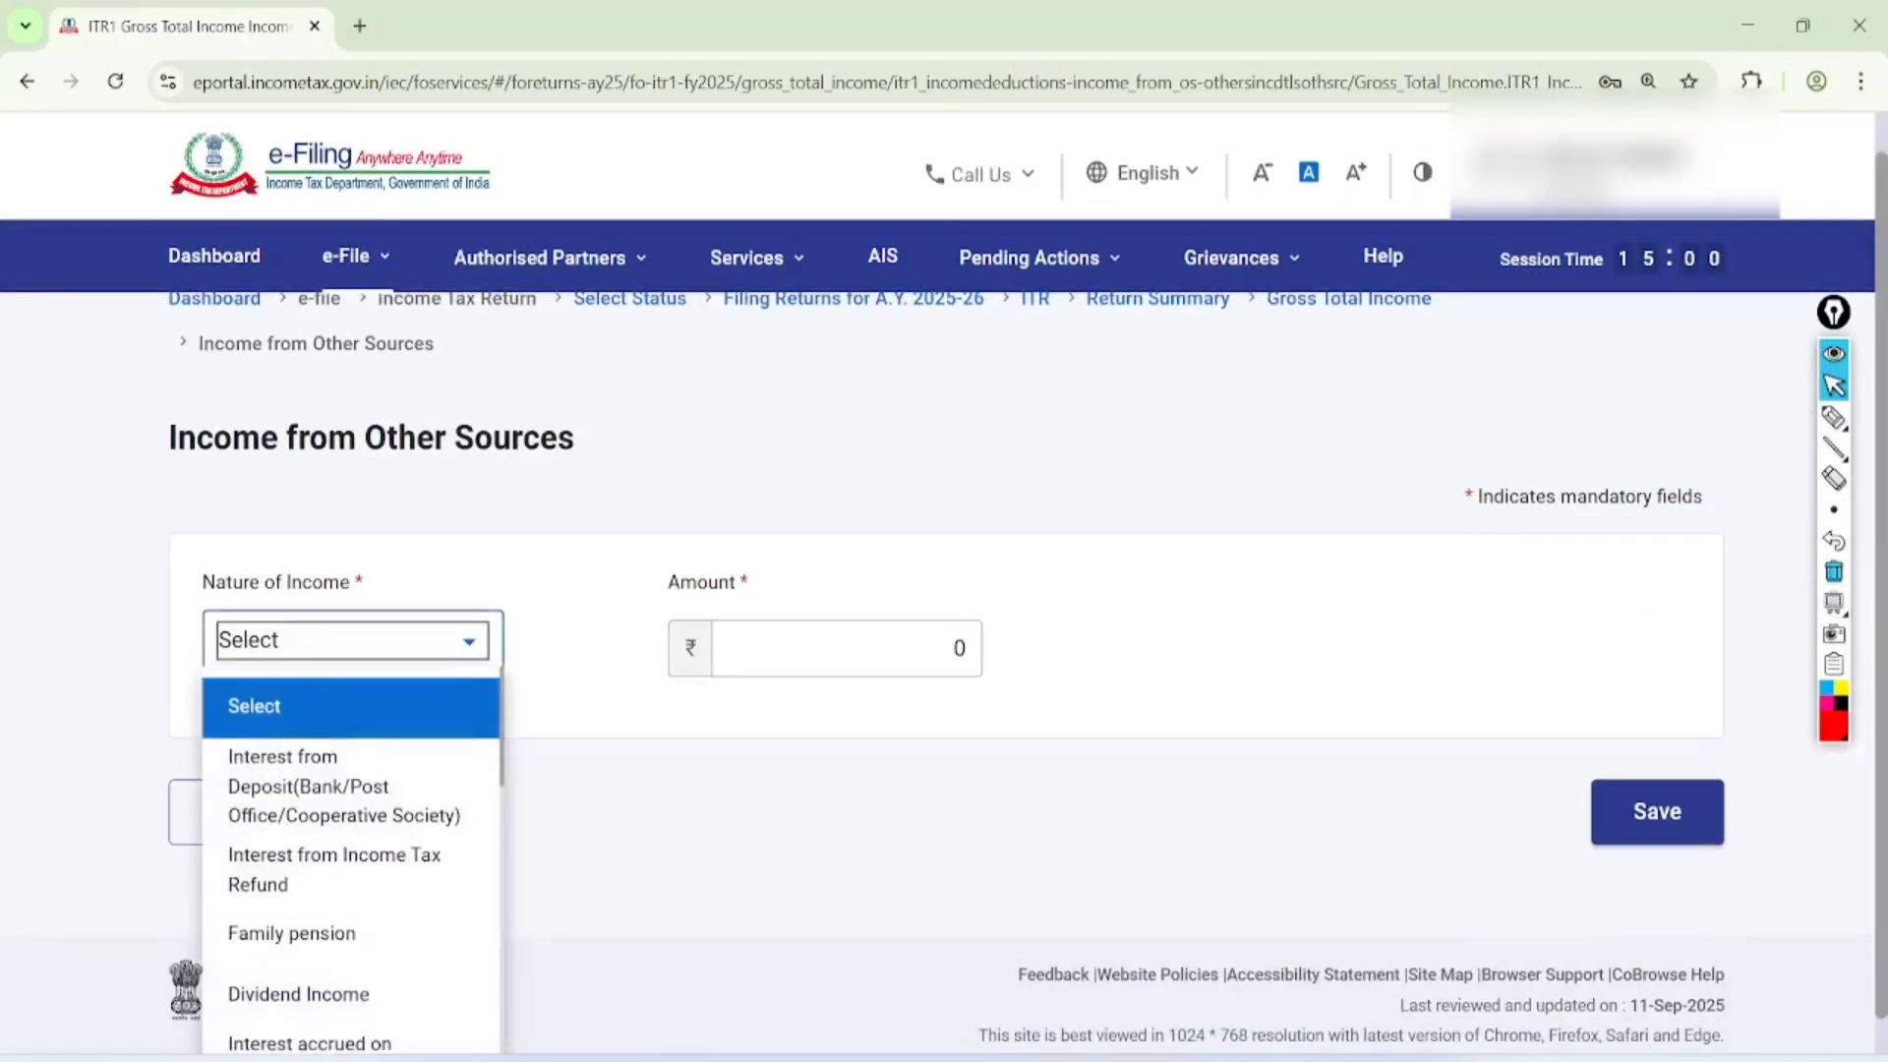
pyautogui.scroll(-10, 351, 855)
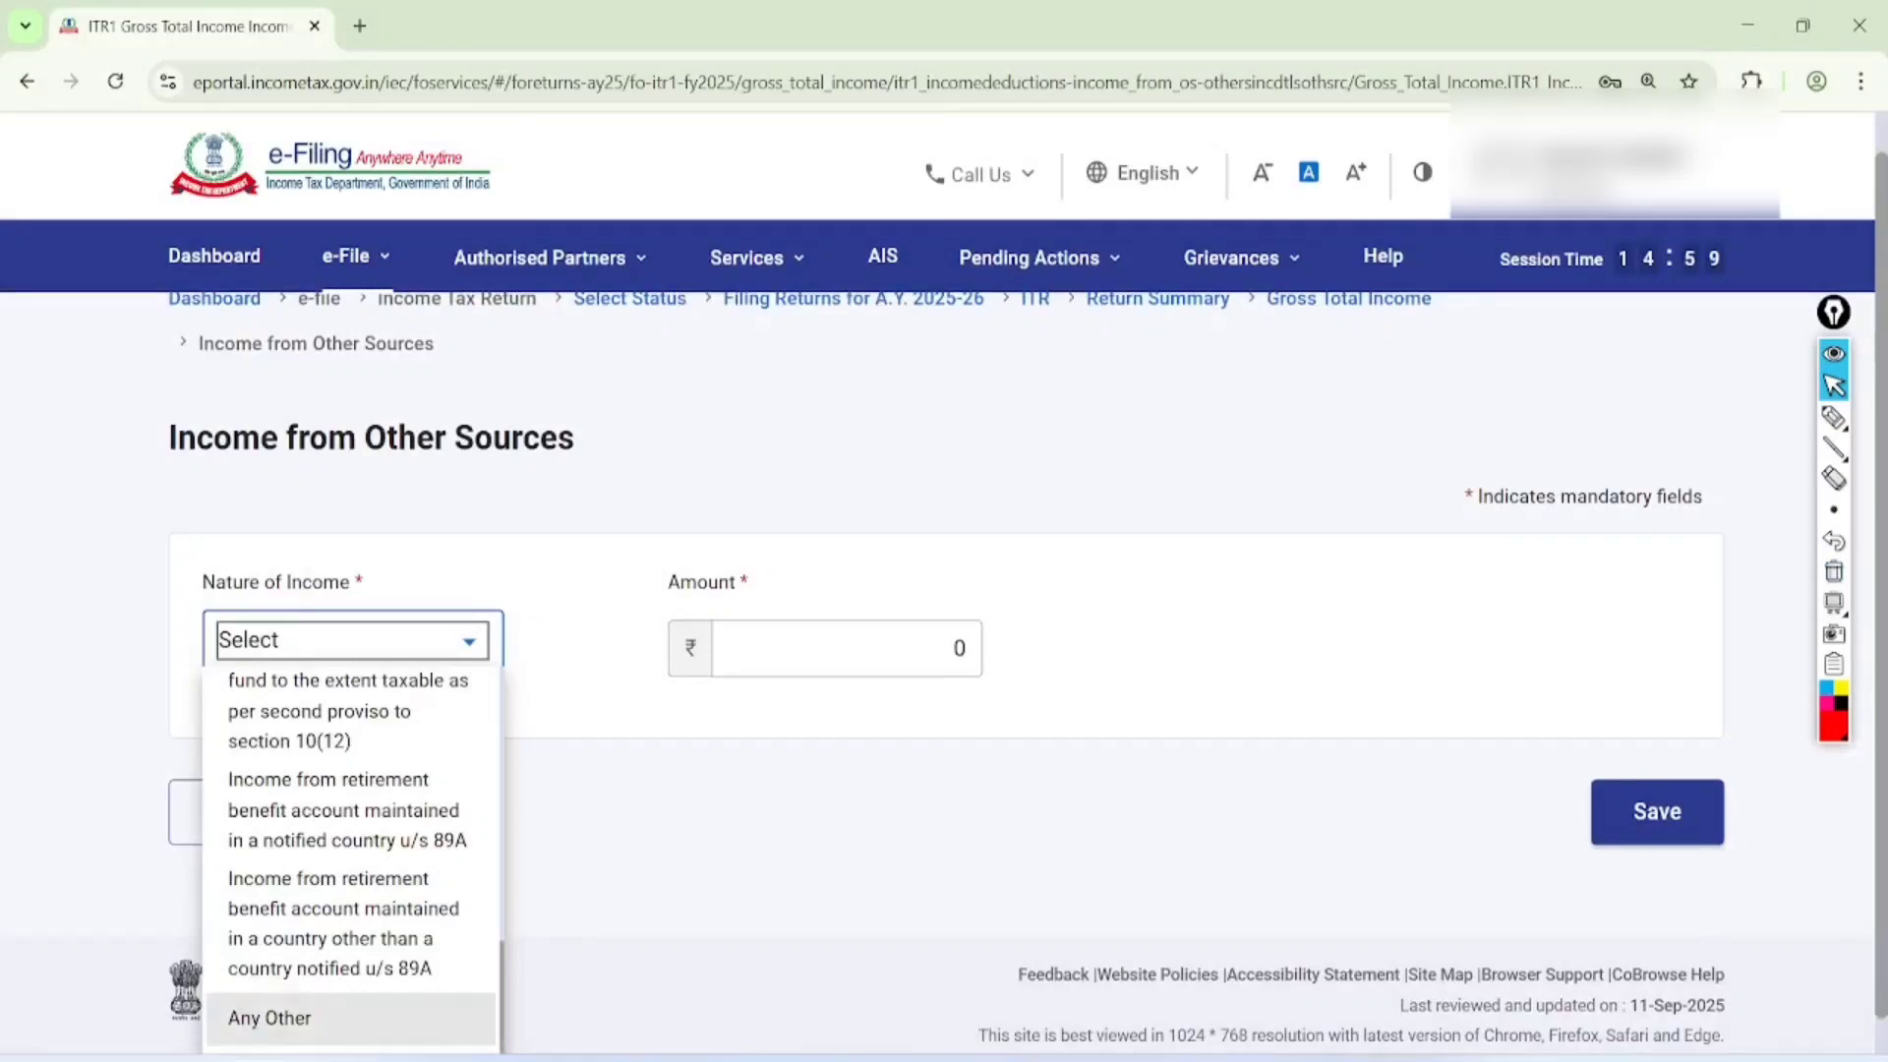
pyautogui.click(269, 1017)
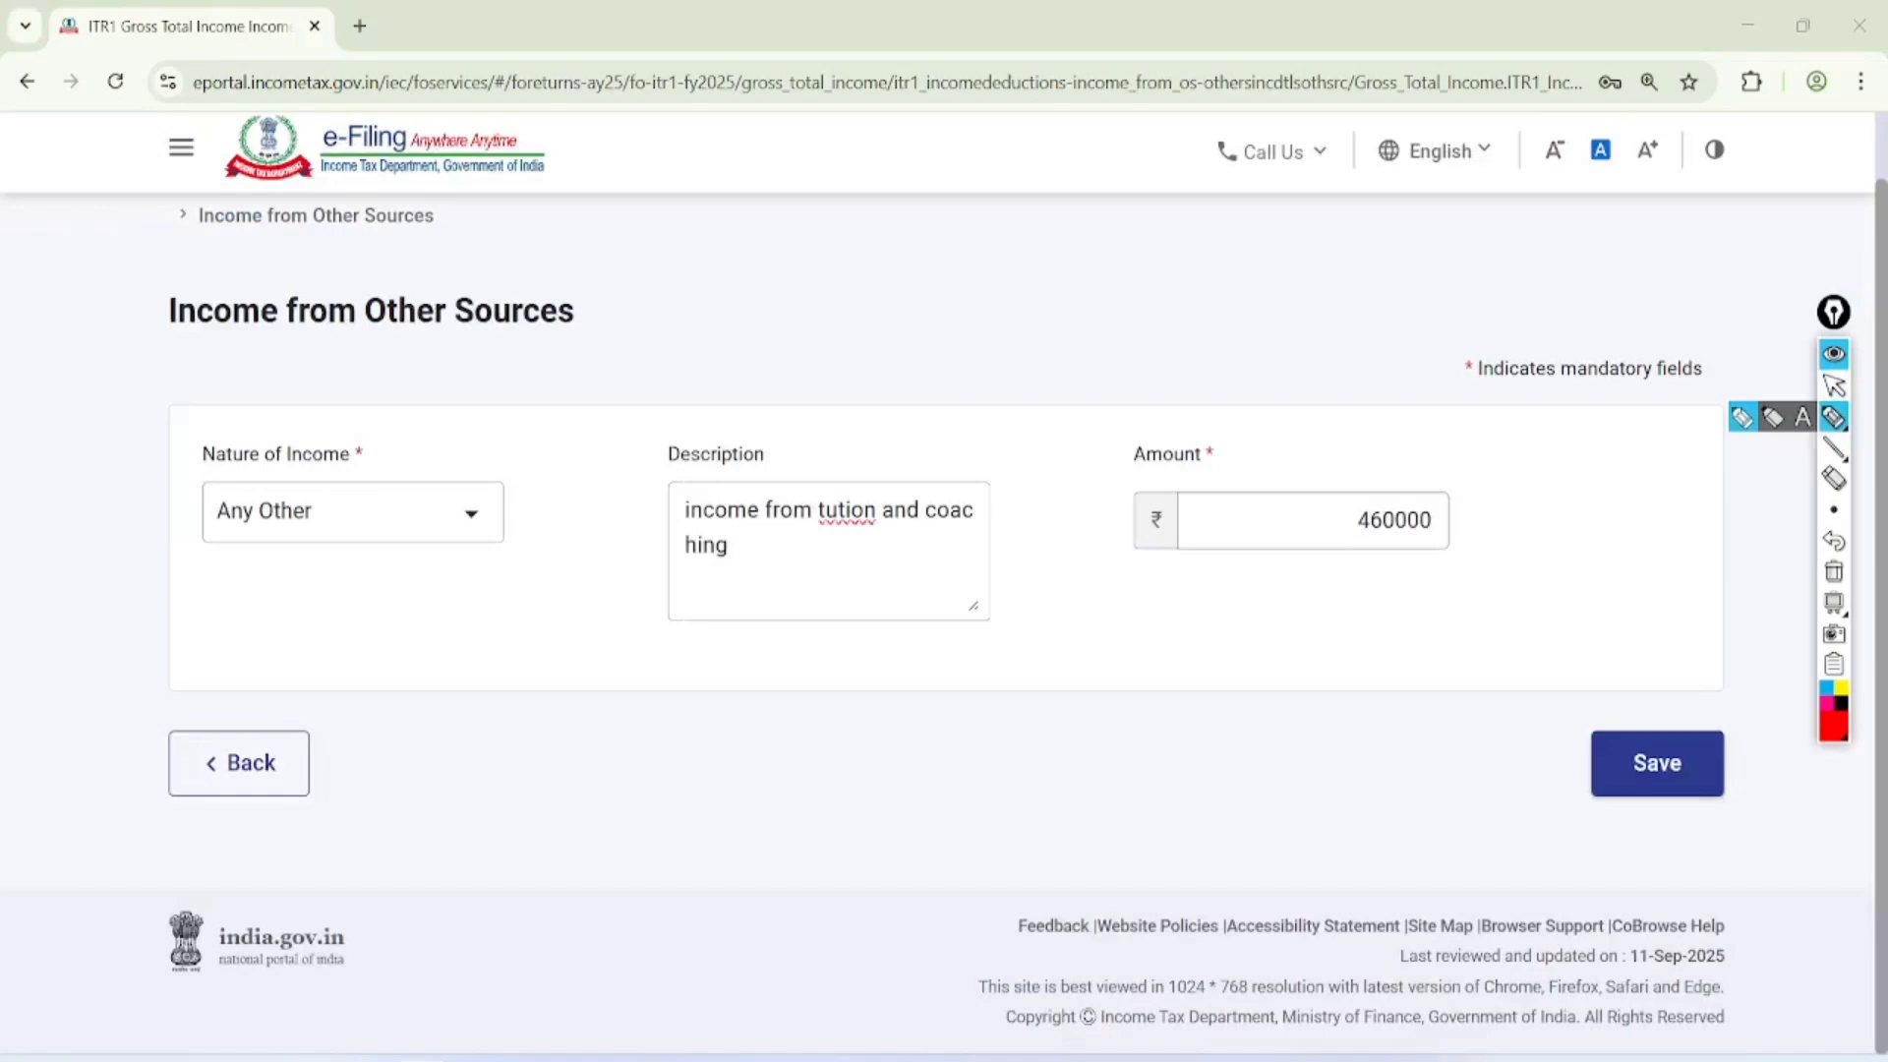
# Circle the Description and Amount fields of the new income entry with the pen
pyautogui.click(1741, 418)
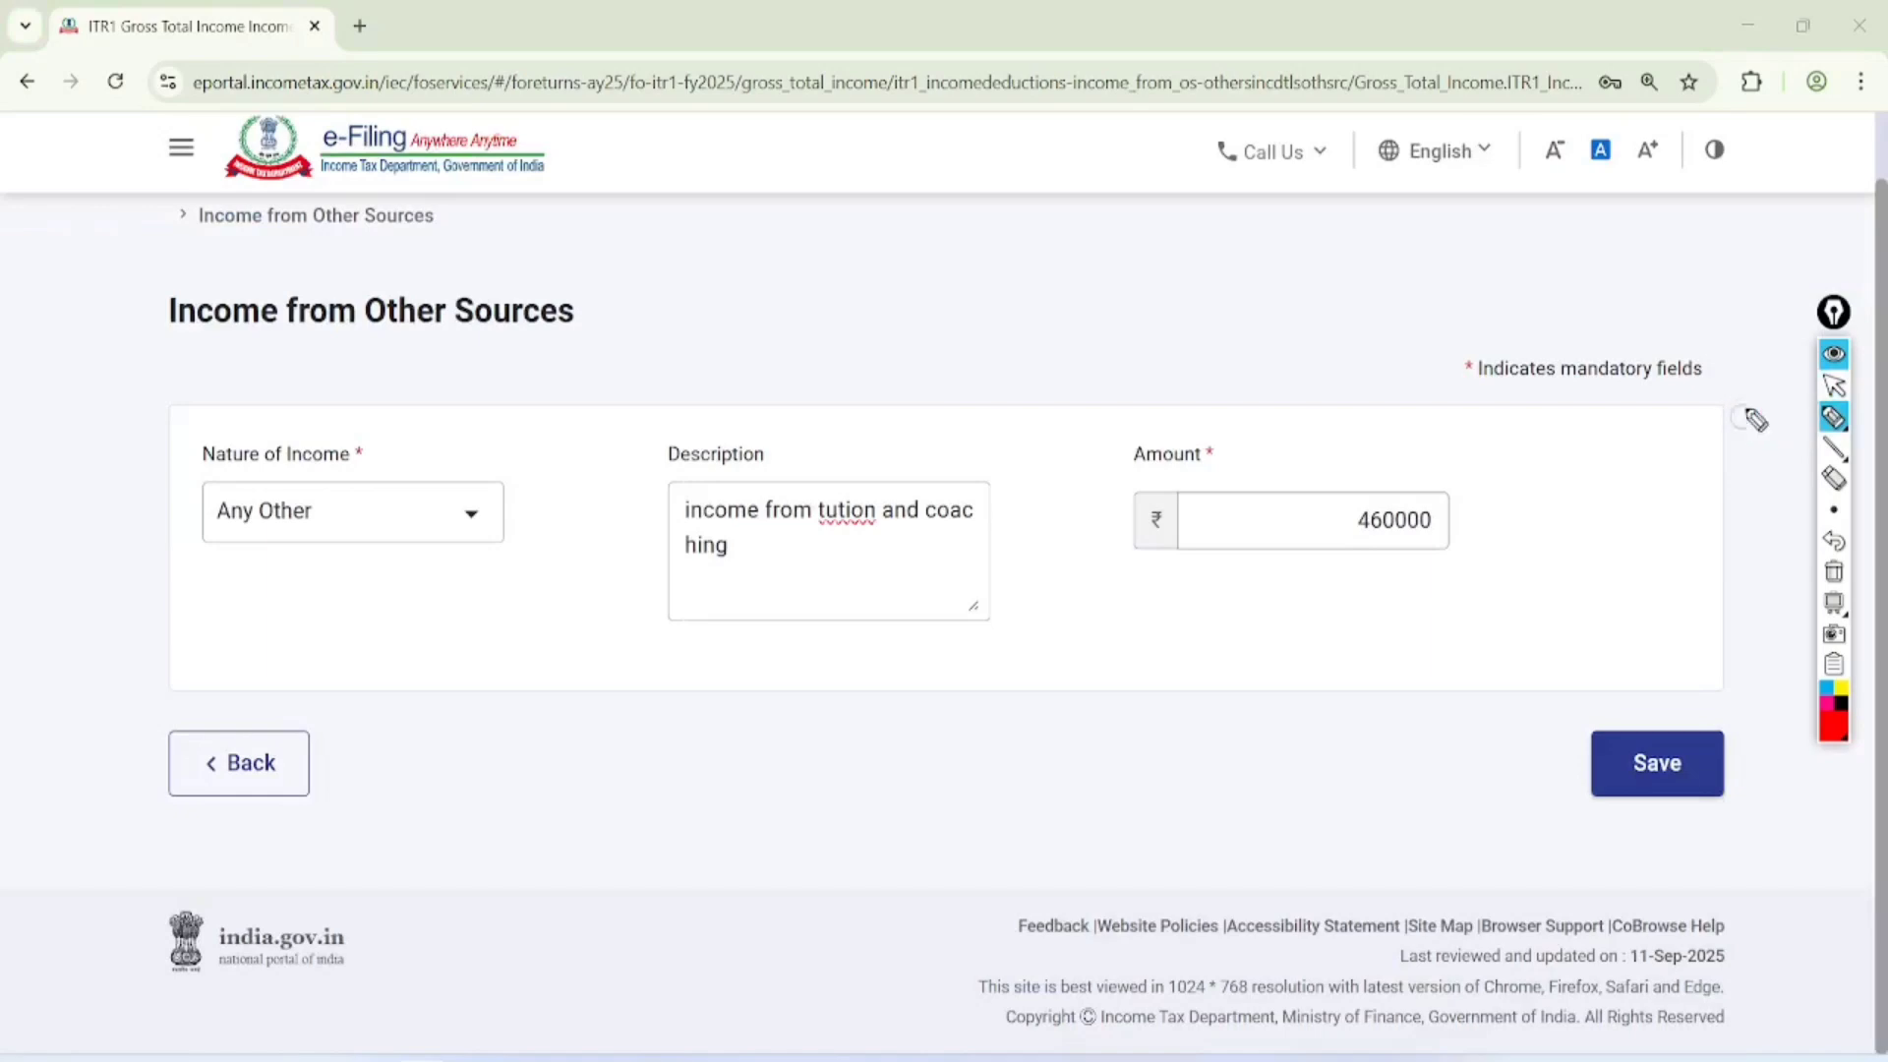
pyautogui.moveTo(973, 398)
pyautogui.mouseDown()
pyautogui.moveTo(602, 498)
pyautogui.moveTo(758, 404)
pyautogui.moveTo(723, 428)
pyautogui.mouseUp()
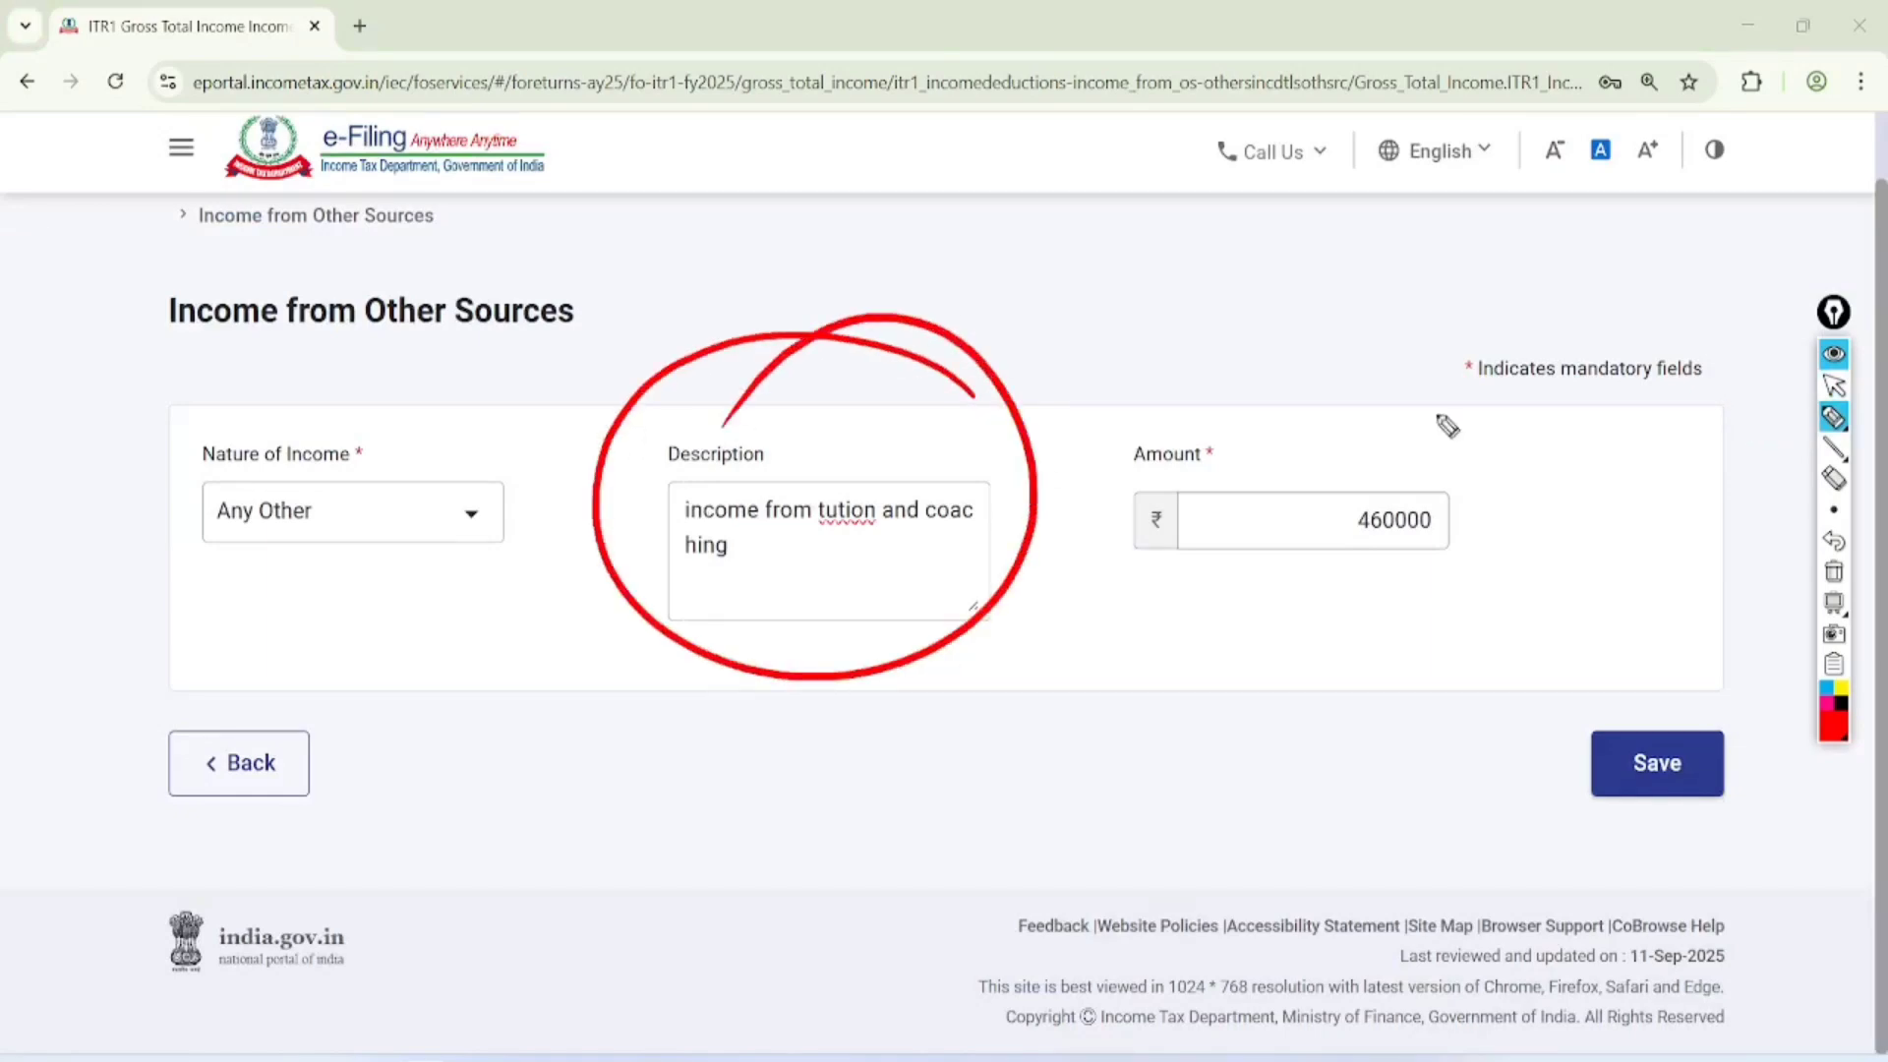
pyautogui.moveTo(1431, 374)
pyautogui.mouseDown()
pyautogui.moveTo(1357, 649)
pyautogui.moveTo(1326, 340)
pyautogui.mouseUp()
# Clear the drawing and save the Income from Other Sources entry
pyautogui.click(1834, 385)
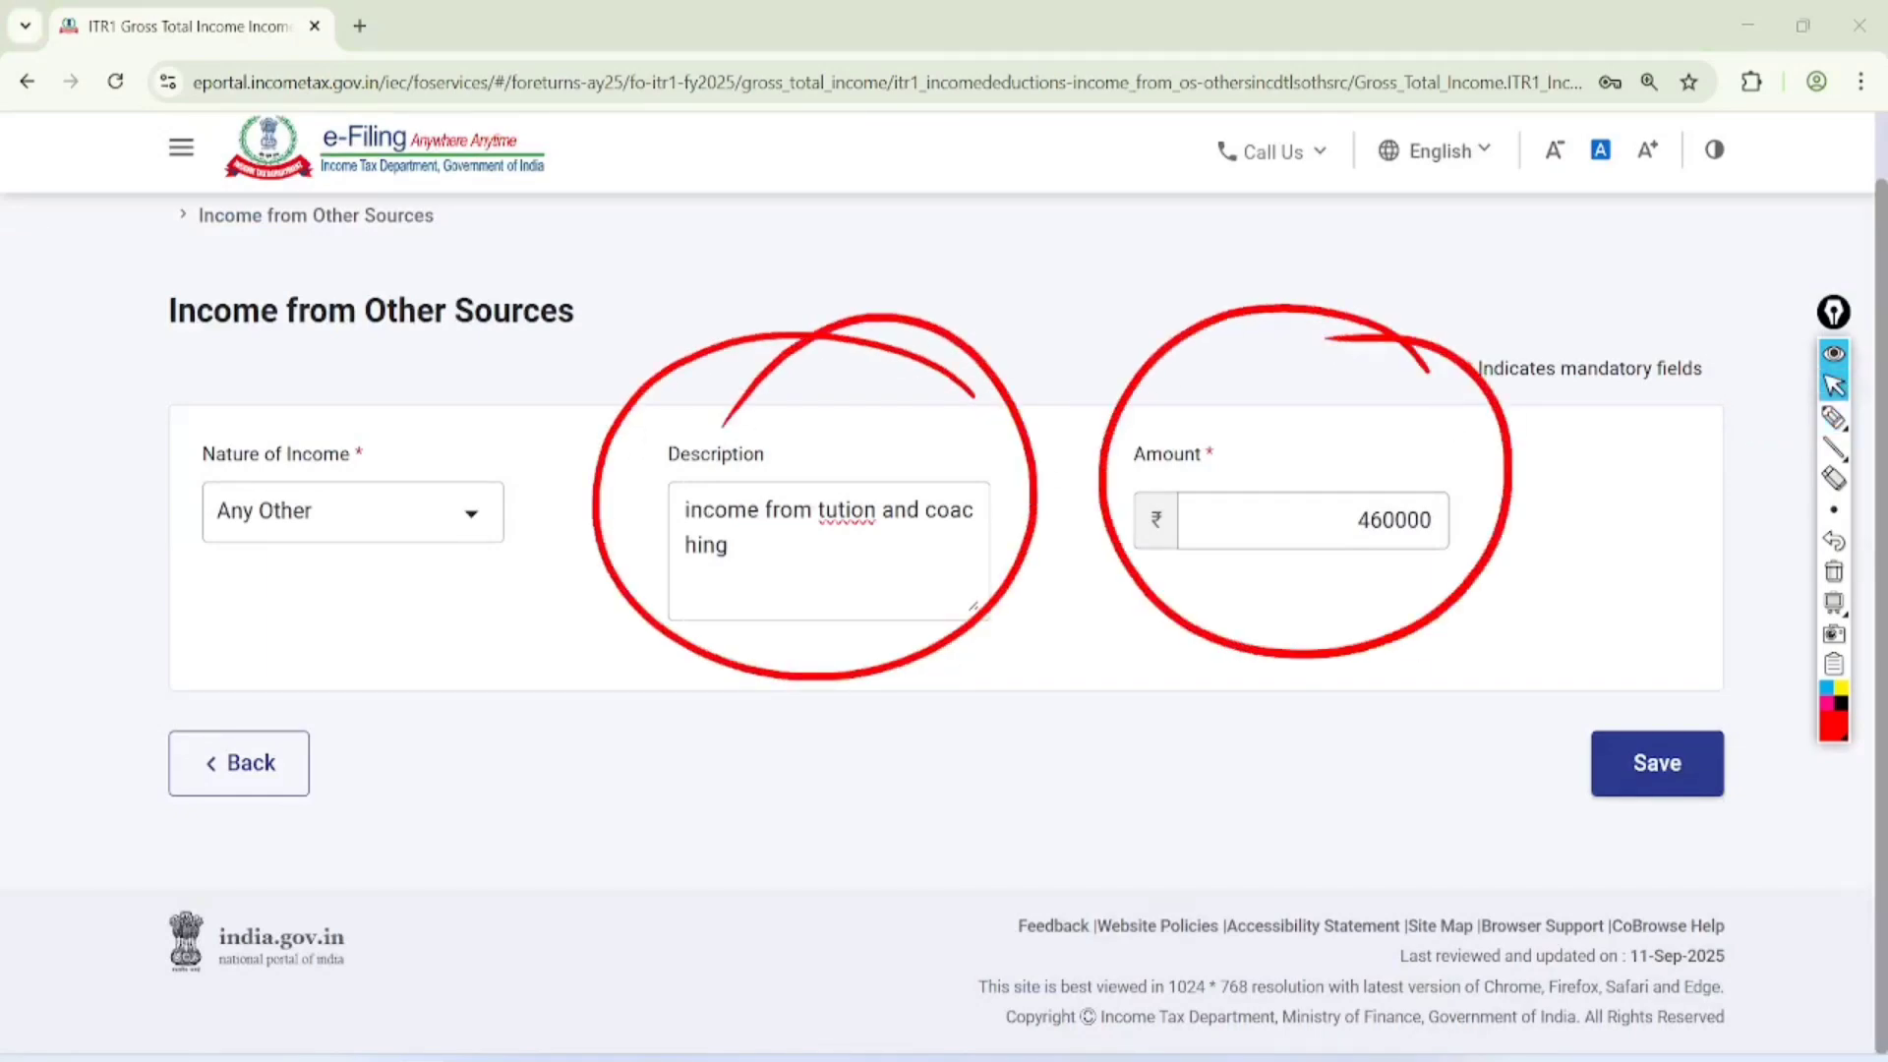
pyautogui.click(1834, 571)
pyautogui.click(1657, 763)
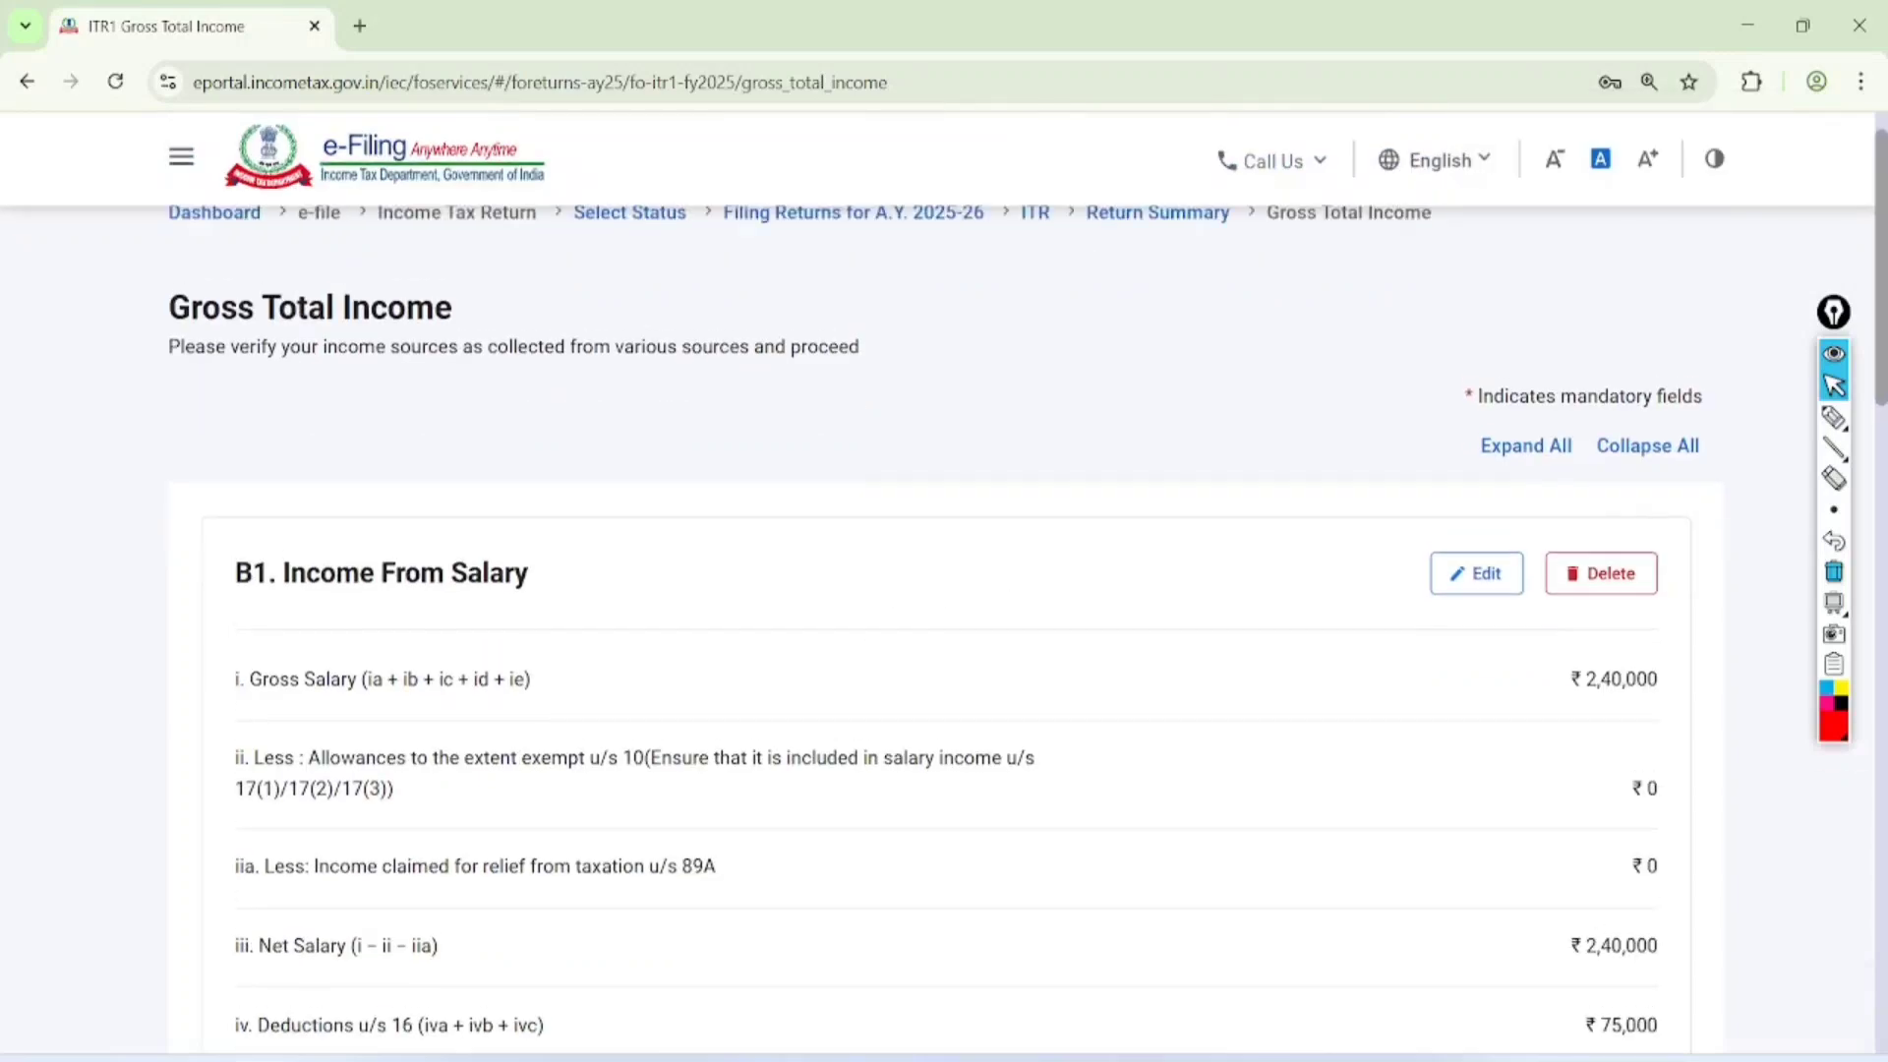
# Circle the Gross Total Income amount, handwrite an underlined "7 LAC" above it, and clear the drawing
pyautogui.scroll(-7, 944, 590)
pyautogui.scroll(-12, 944, 590)
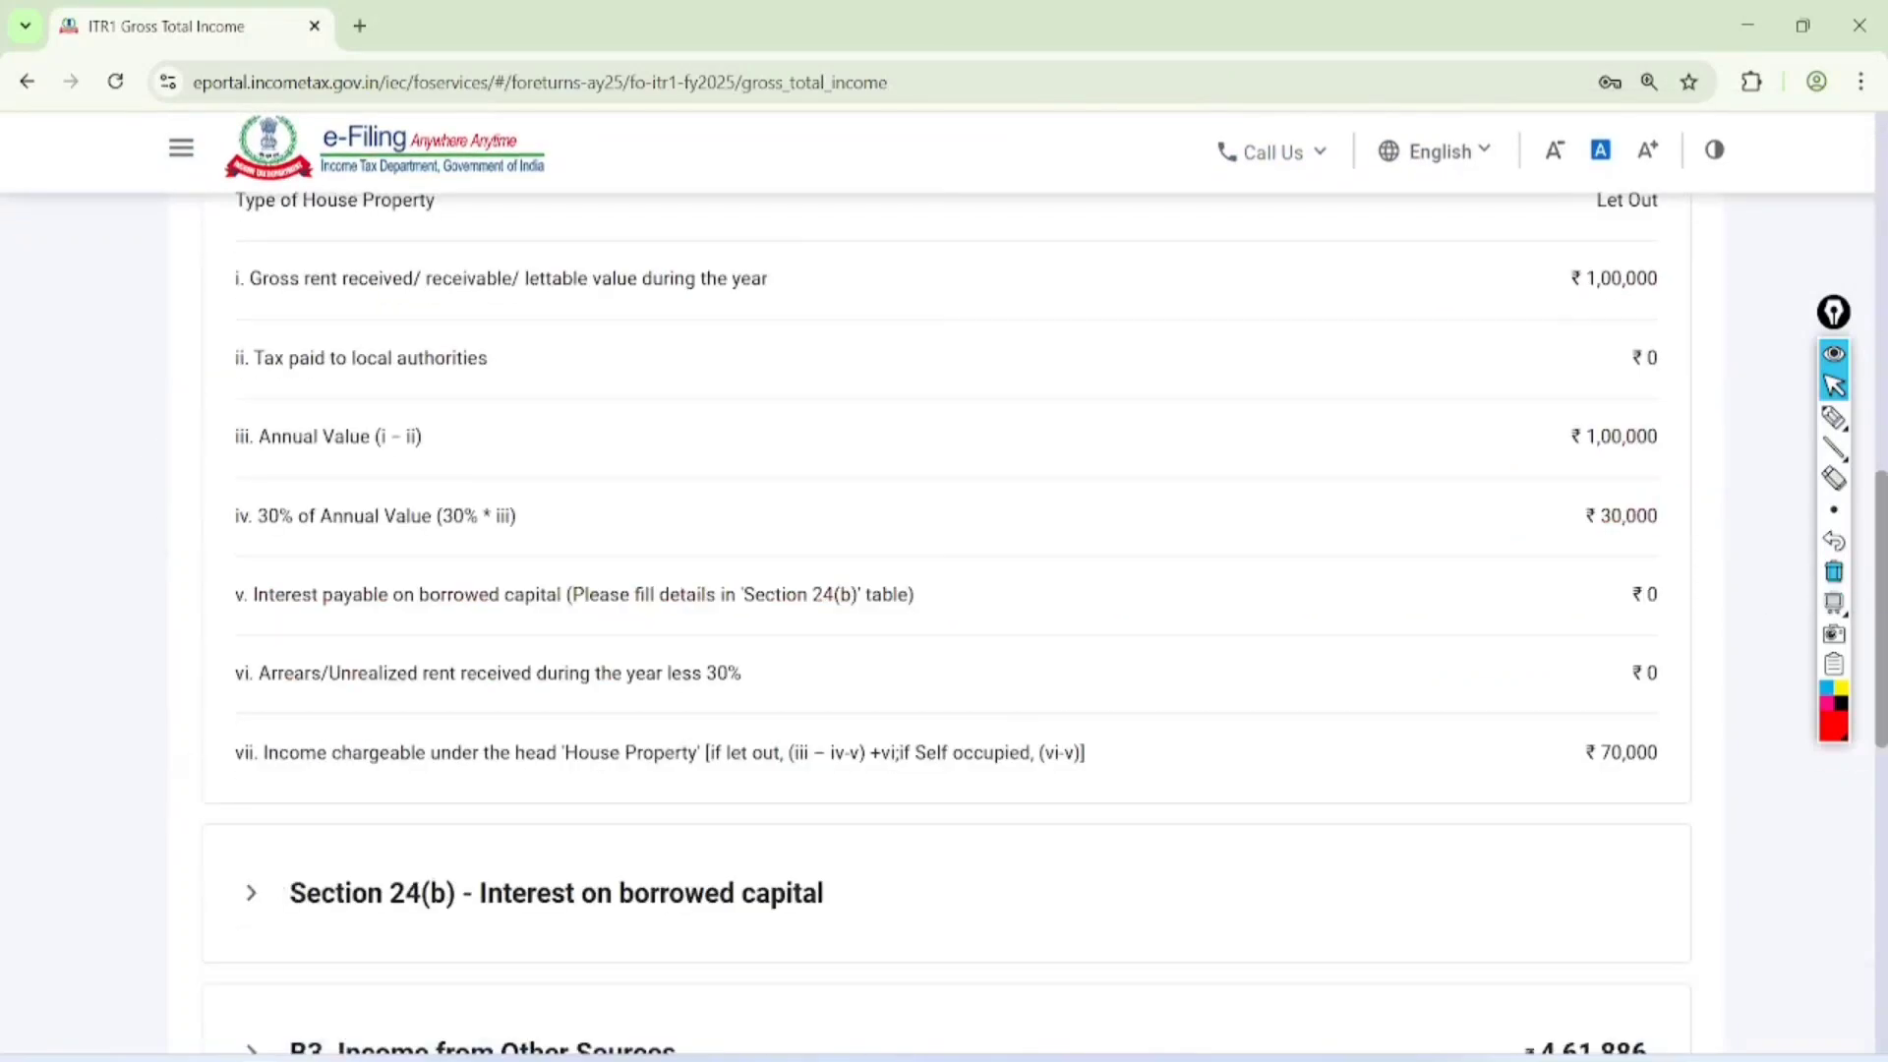
pyautogui.scroll(-1, 945, 590)
pyautogui.click(1834, 417)
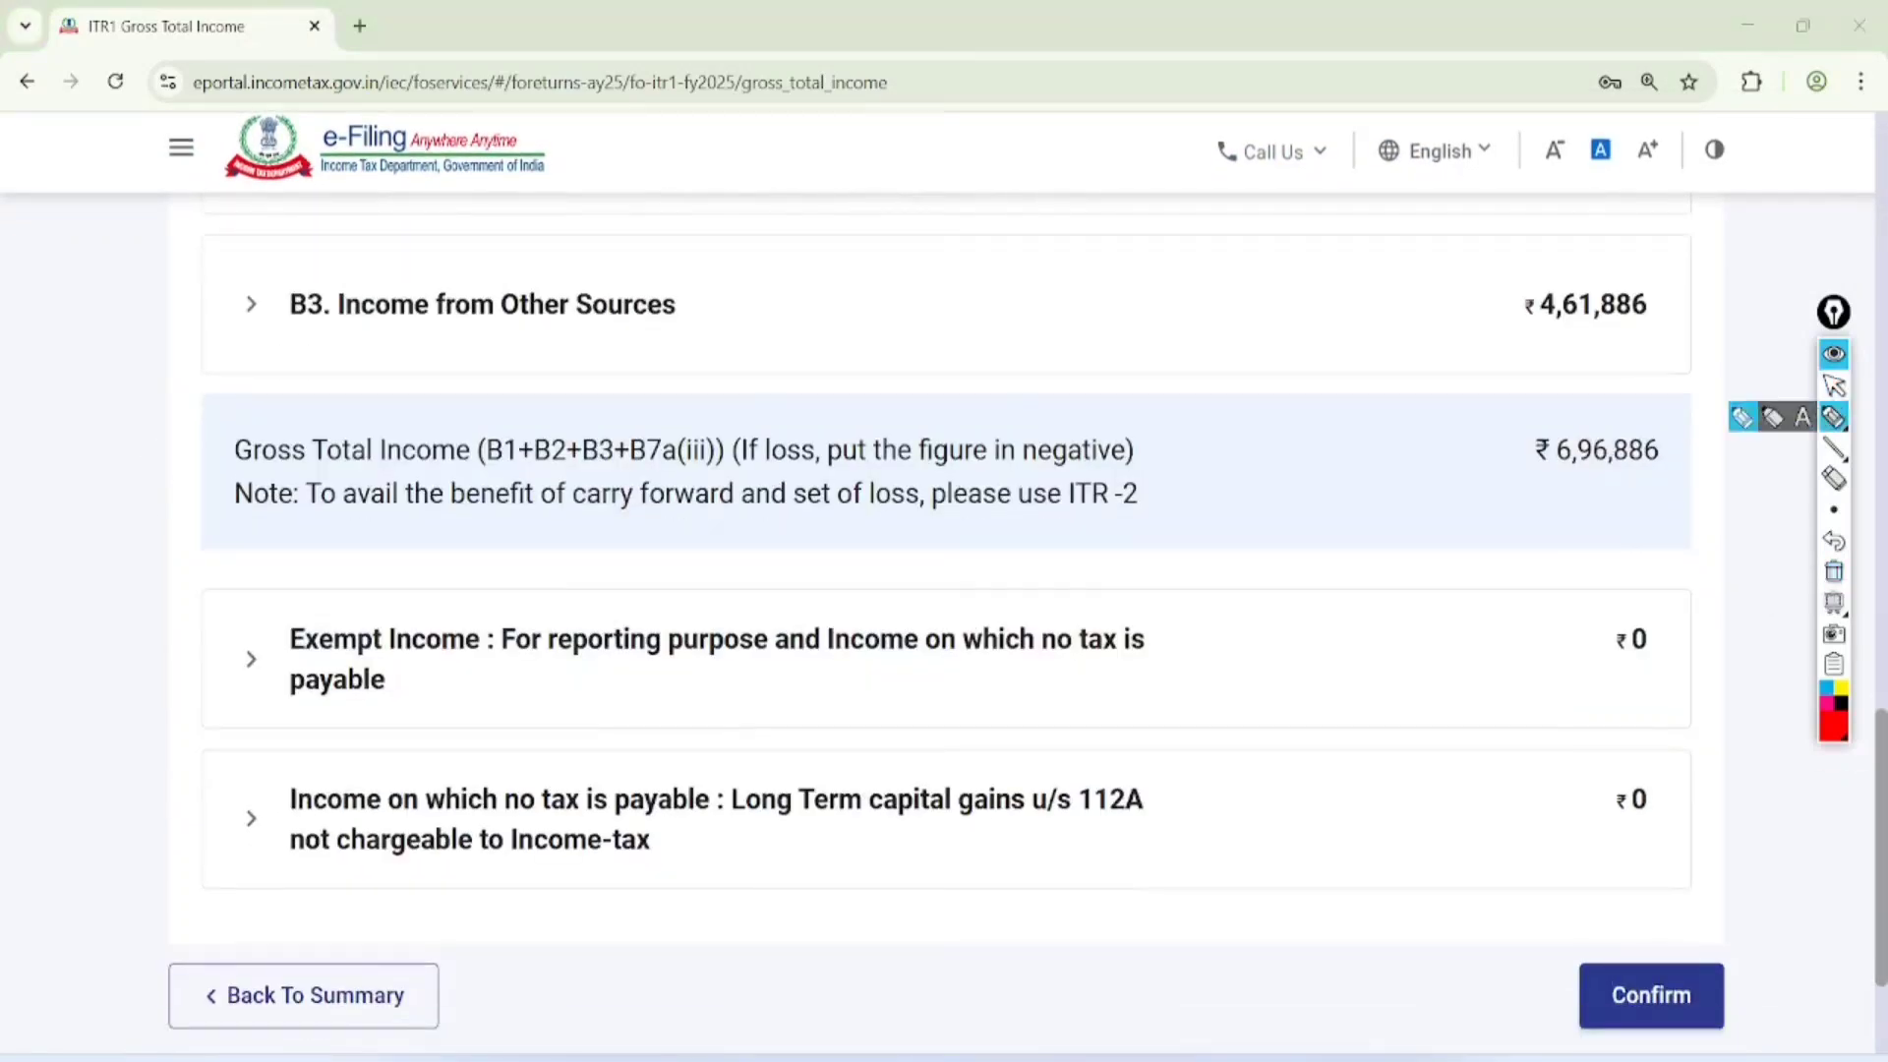
pyautogui.moveTo(1676, 381)
pyautogui.mouseDown()
pyautogui.moveTo(1475, 455)
pyautogui.moveTo(1497, 367)
pyautogui.mouseUp()
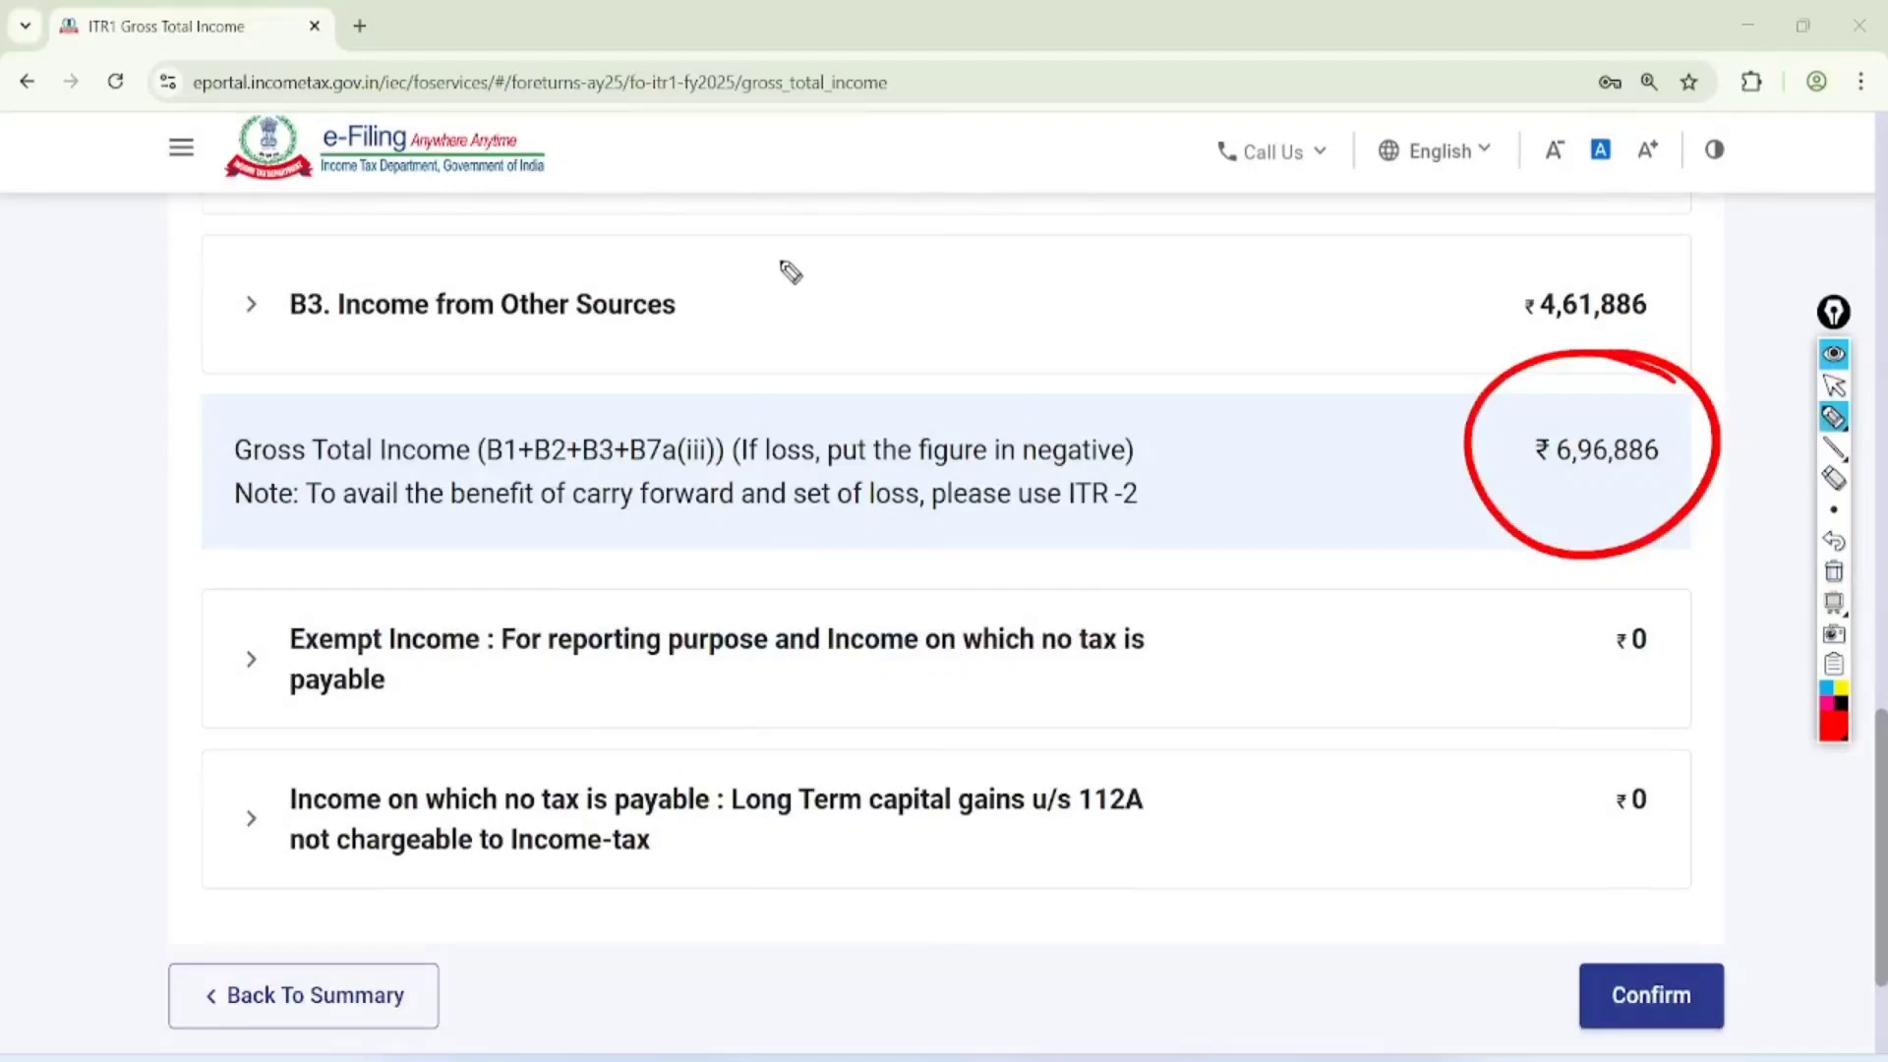
pyautogui.moveTo(753, 291); pyautogui.dragTo(806, 321)
pyautogui.moveTo(844, 218)
pyautogui.mouseDown()
pyautogui.moveTo(865, 278)
pyautogui.moveTo(920, 182)
pyautogui.moveTo(991, 184)
pyautogui.mouseUp()
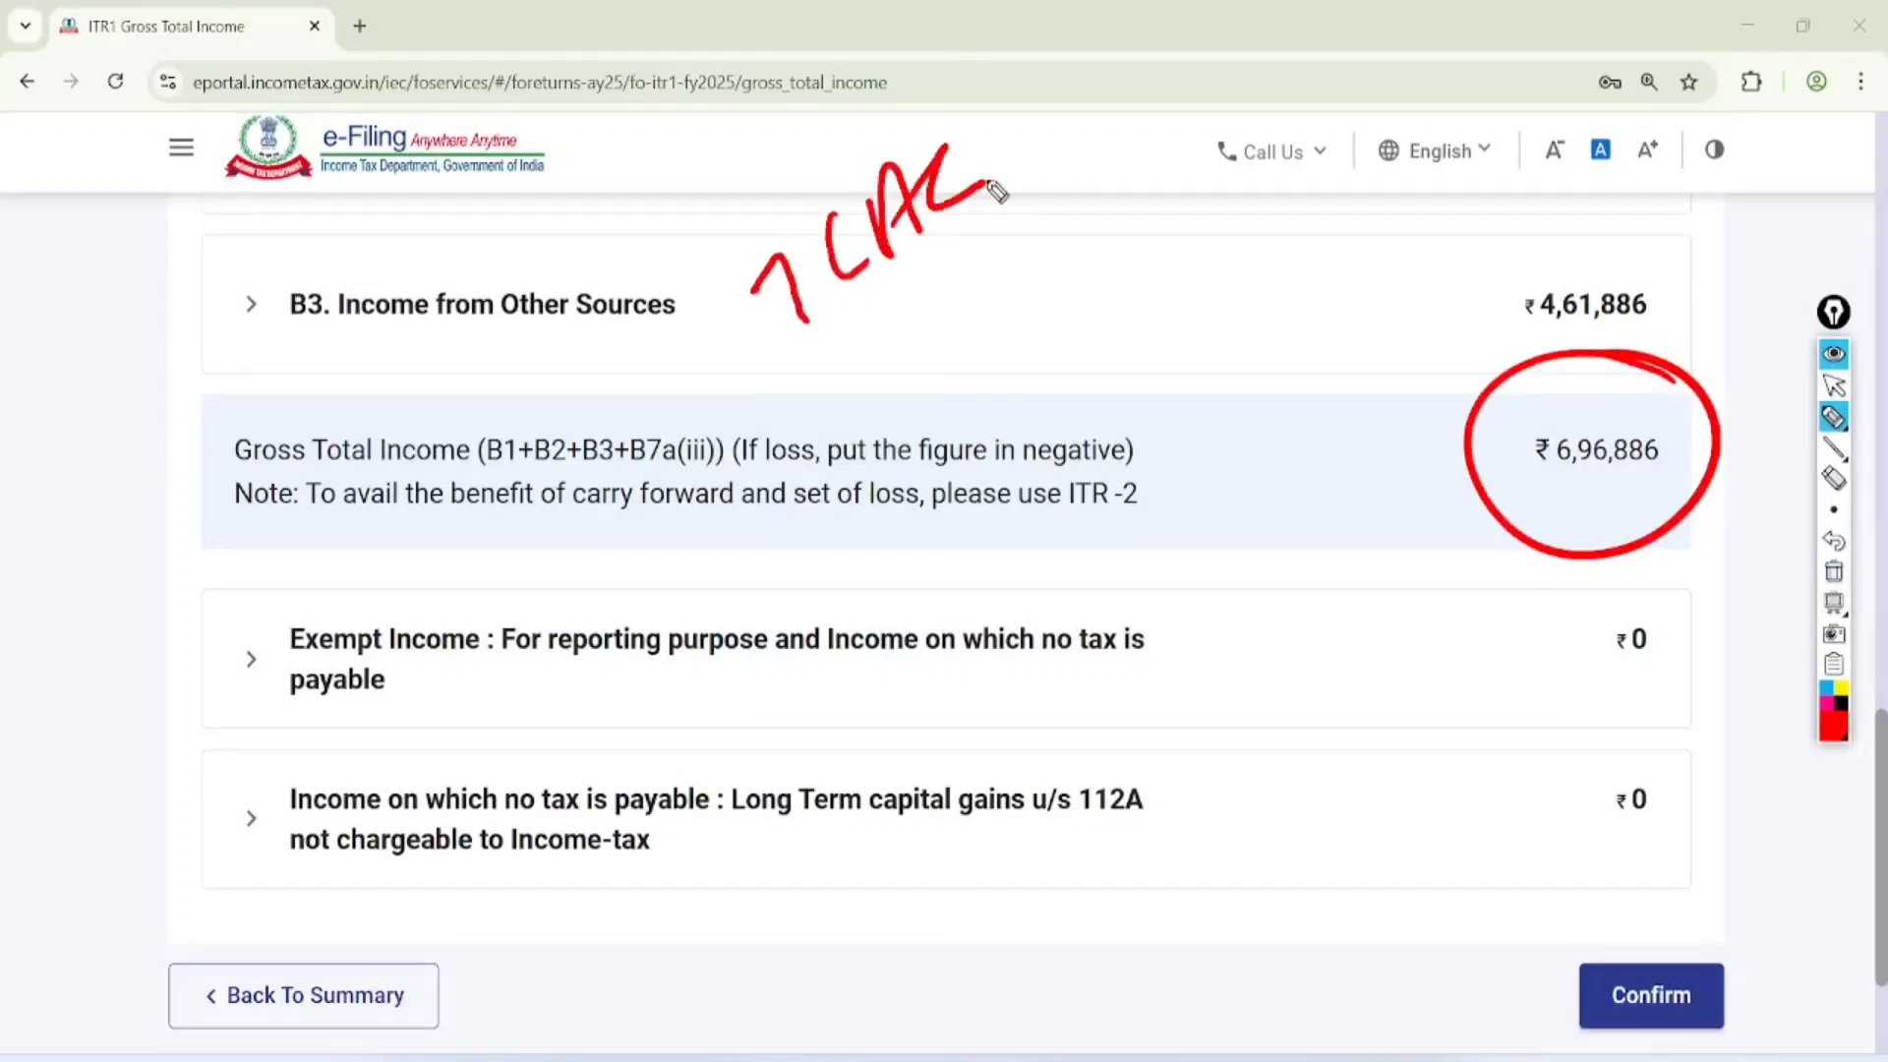
pyautogui.moveTo(851, 334)
pyautogui.mouseDown()
pyautogui.moveTo(1023, 183)
pyautogui.moveTo(1031, 234)
pyautogui.mouseUp()
pyautogui.click(1834, 386)
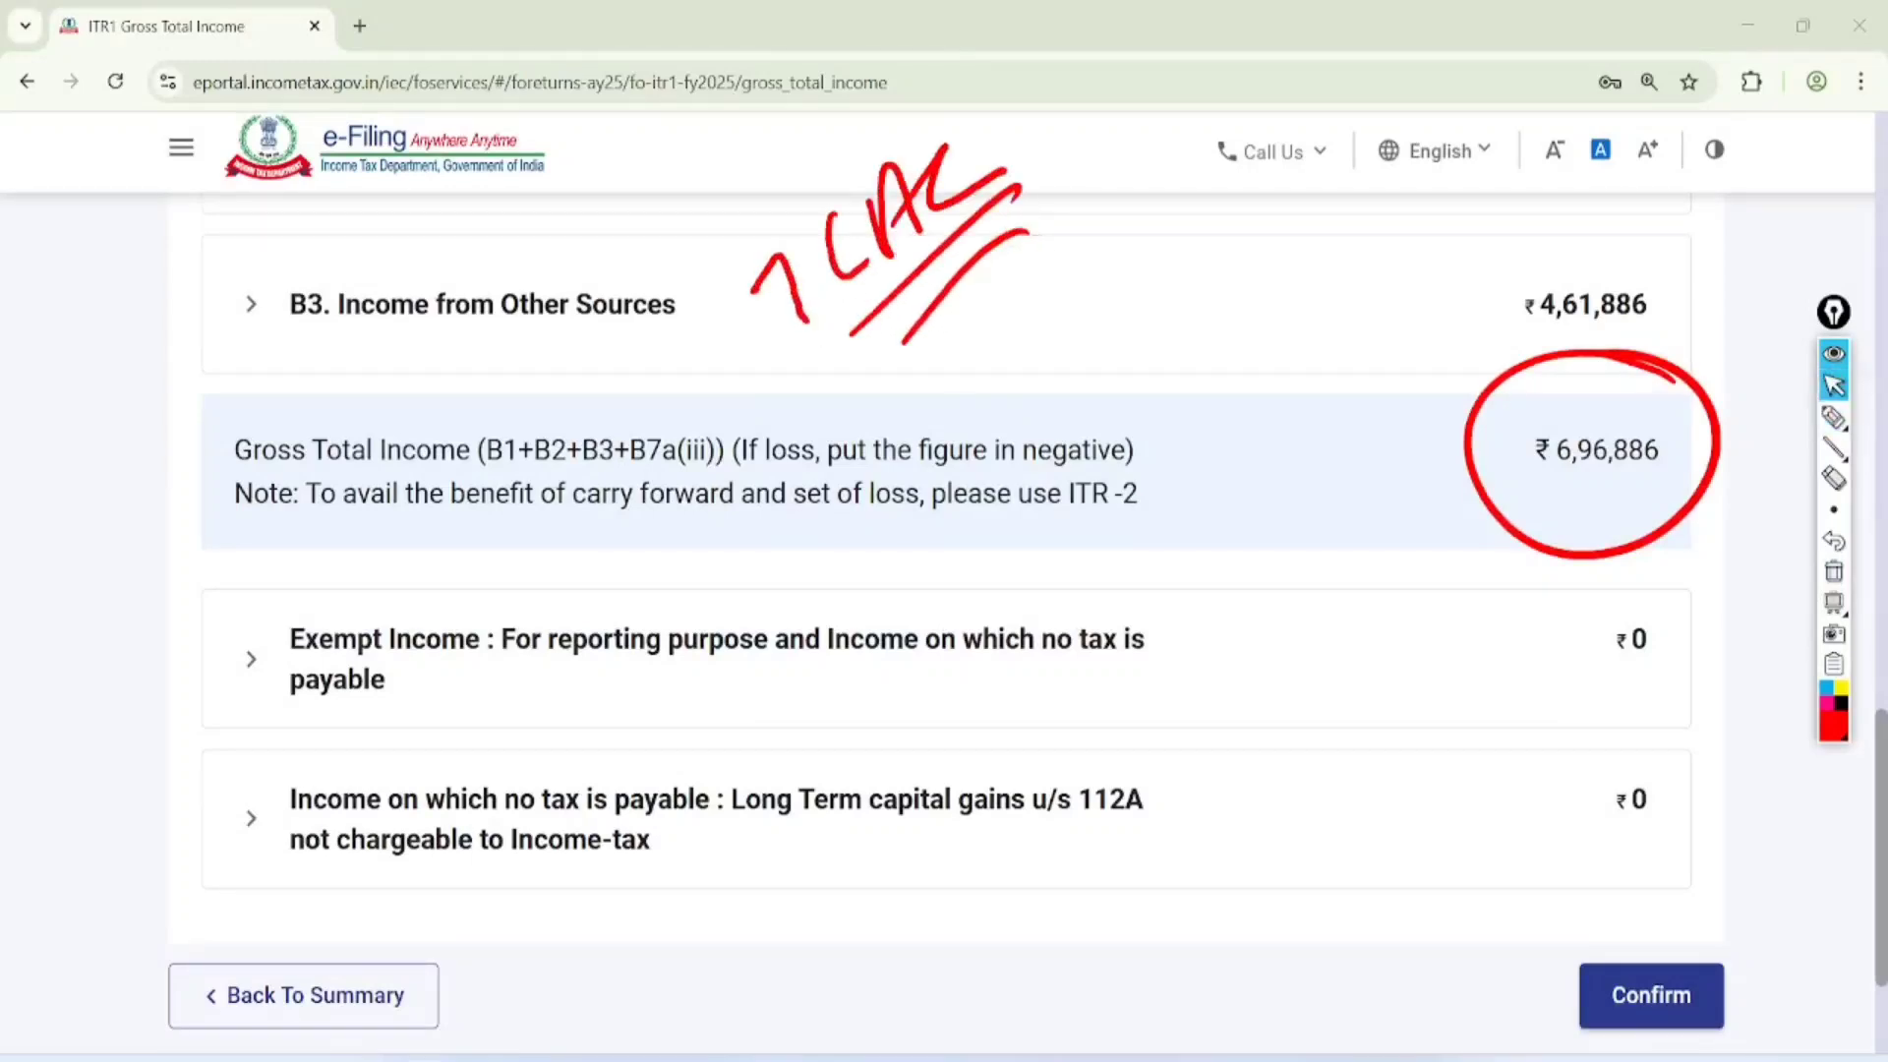
pyautogui.click(1834, 571)
# Start another Exempt Income entry, look through the Nature of Income options, and go back without adding one
pyautogui.click(252, 659)
pyautogui.scroll(-4, 946, 629)
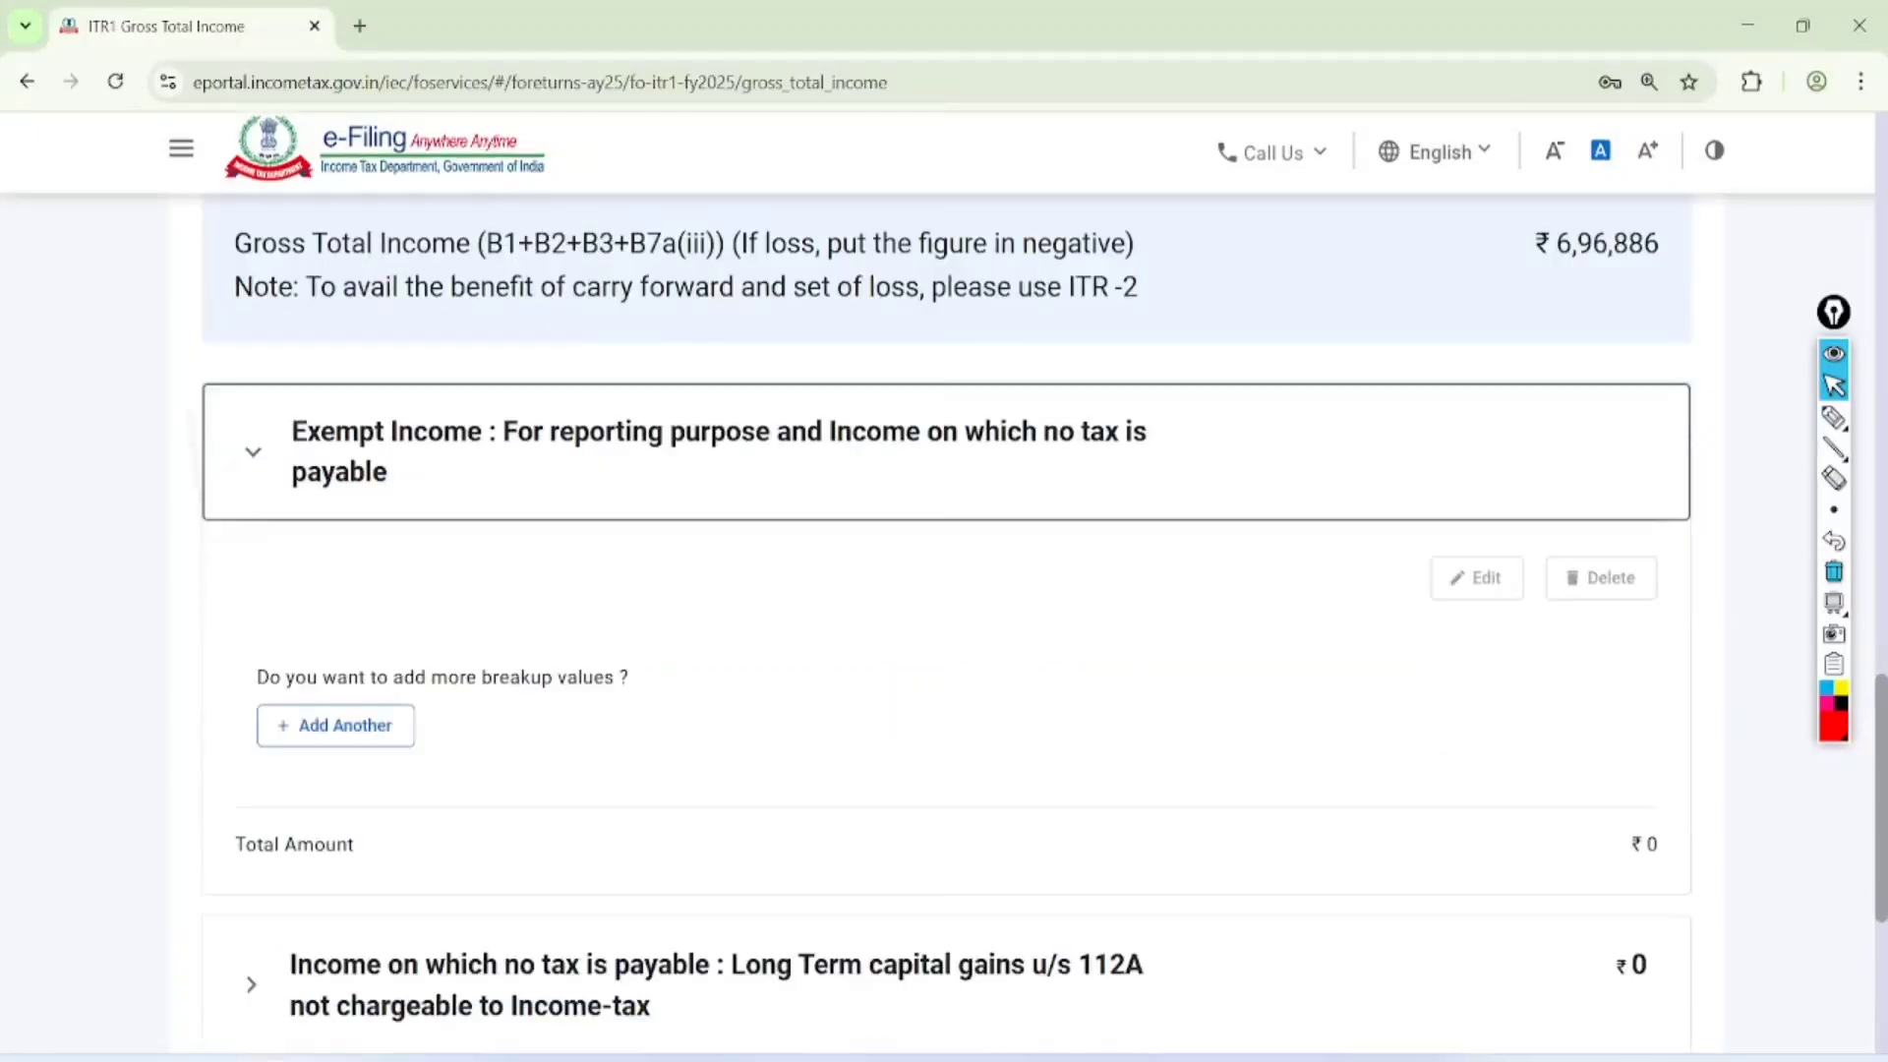
pyautogui.click(337, 498)
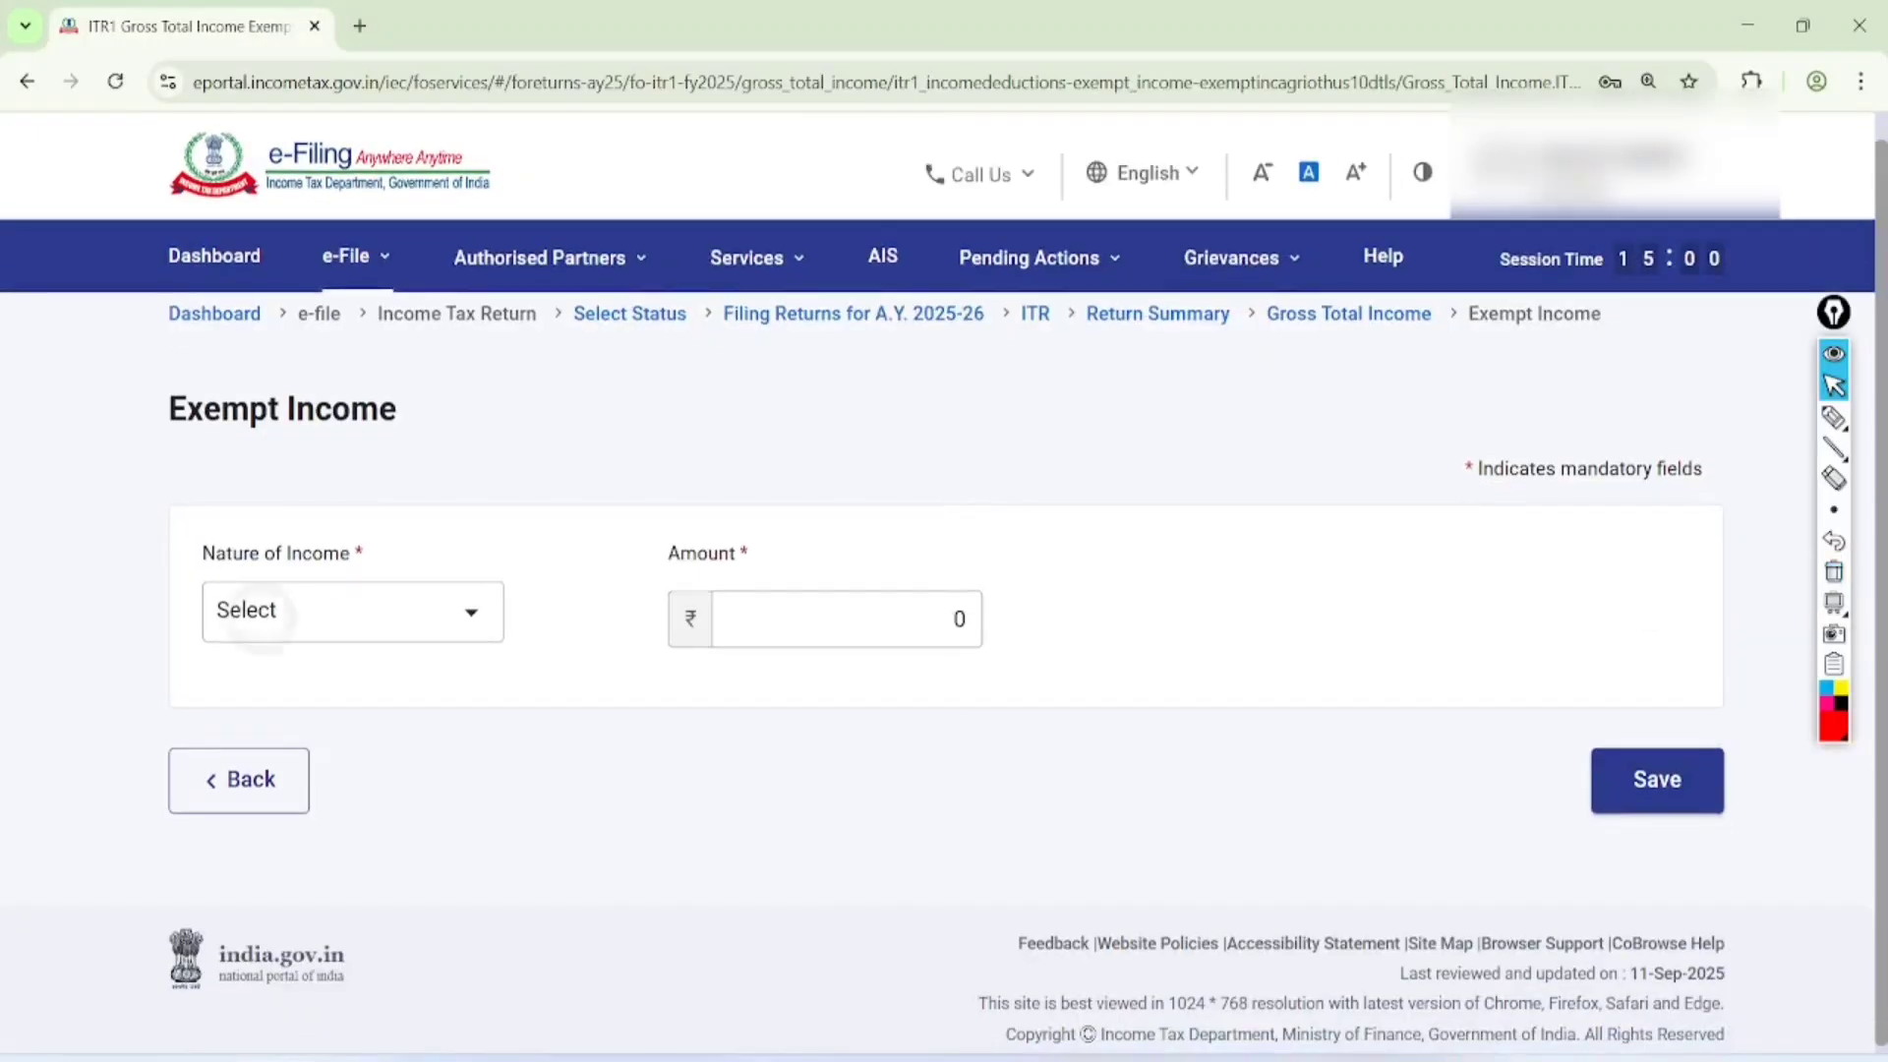
pyautogui.click(261, 618)
pyautogui.scroll(-15, 351, 836)
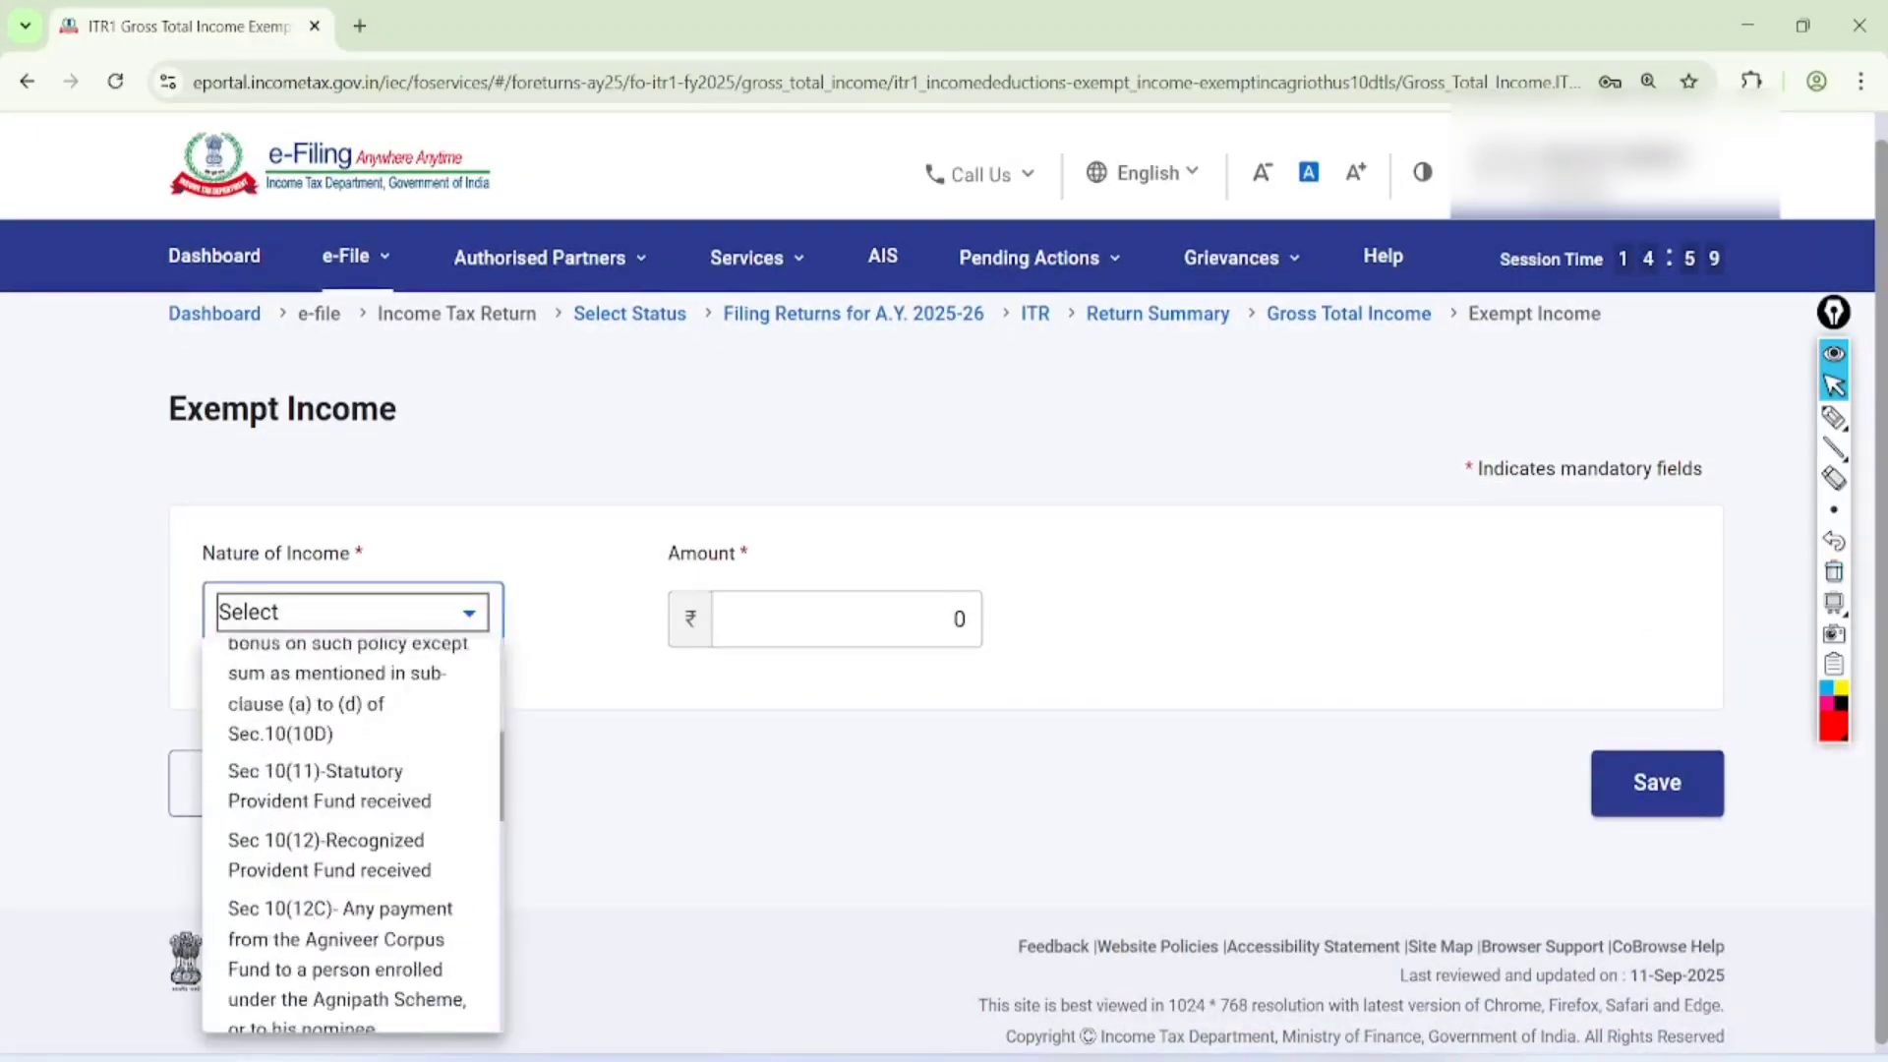
pyautogui.click(580, 826)
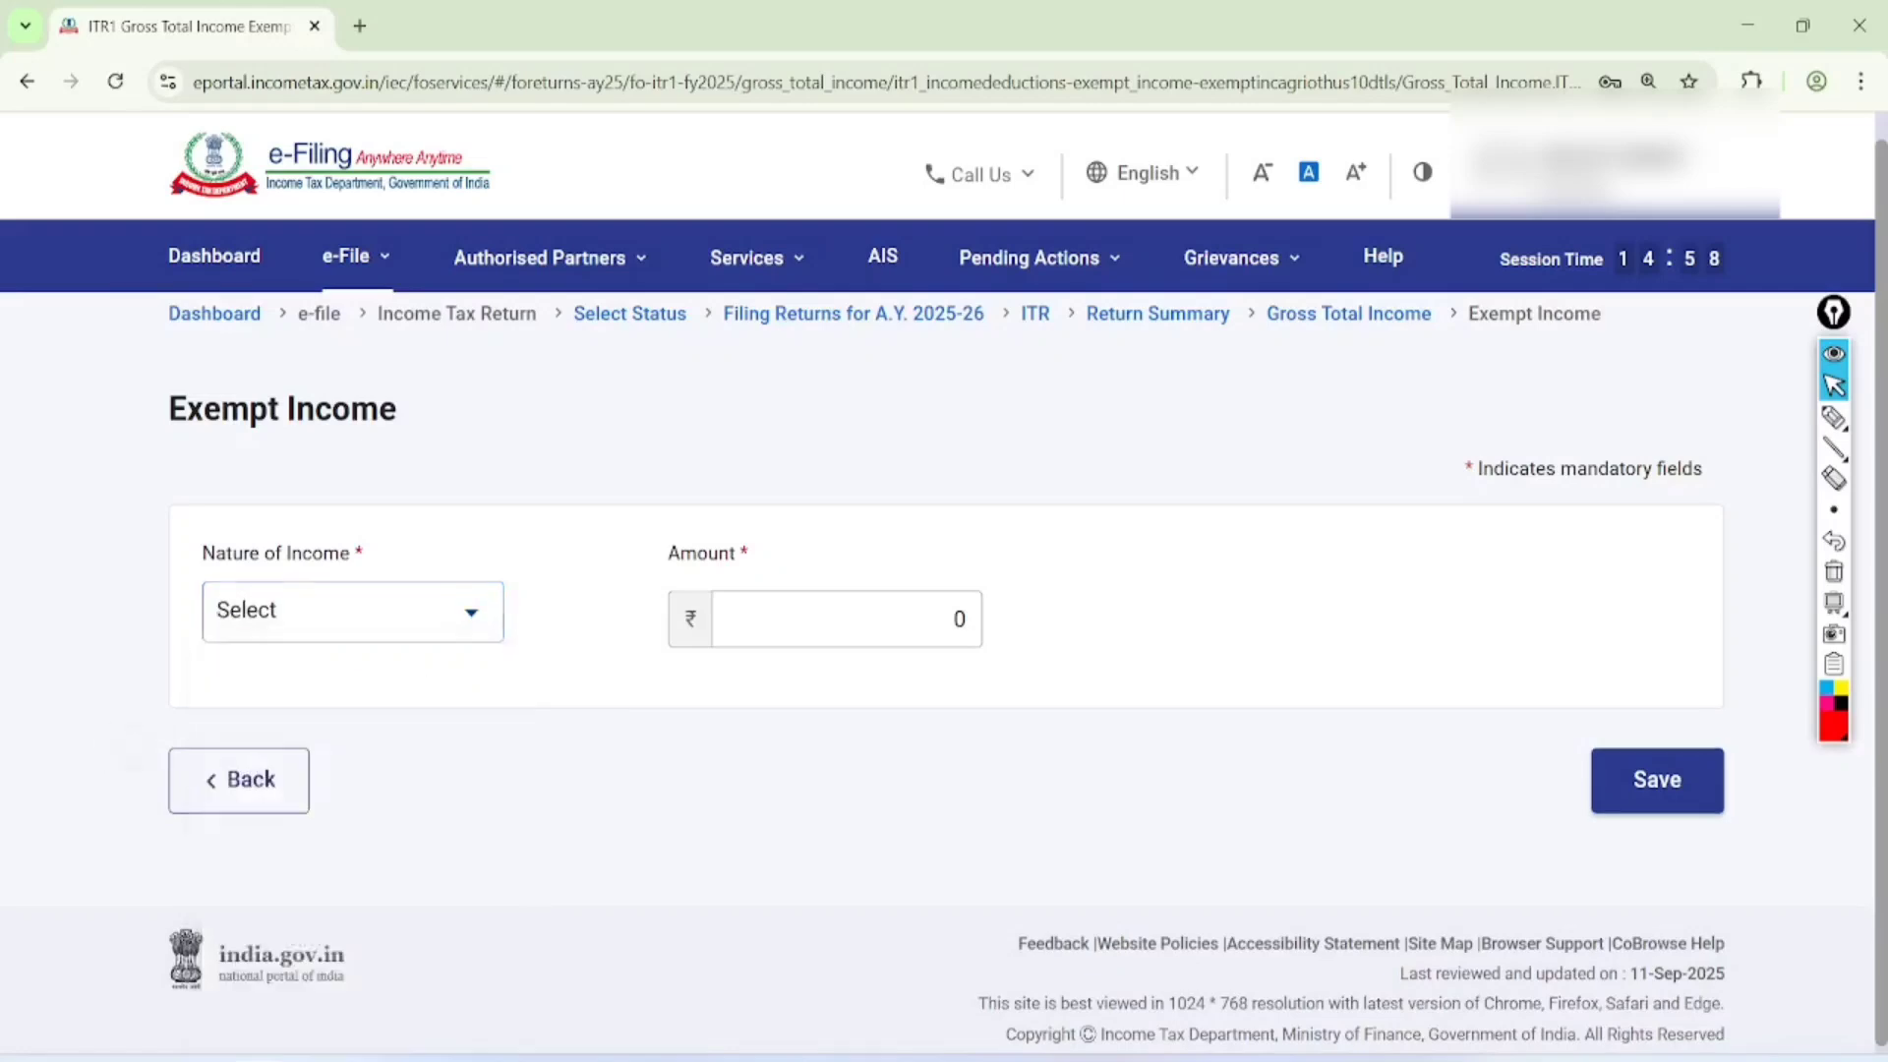
pyautogui.click(239, 783)
# Circle u/s 112A, handwrite an underlined "1.25" below it, and circle the 'Income on which no tax is payable' heading
pyautogui.scroll(-10, 944, 630)
pyautogui.scroll(-5, 944, 590)
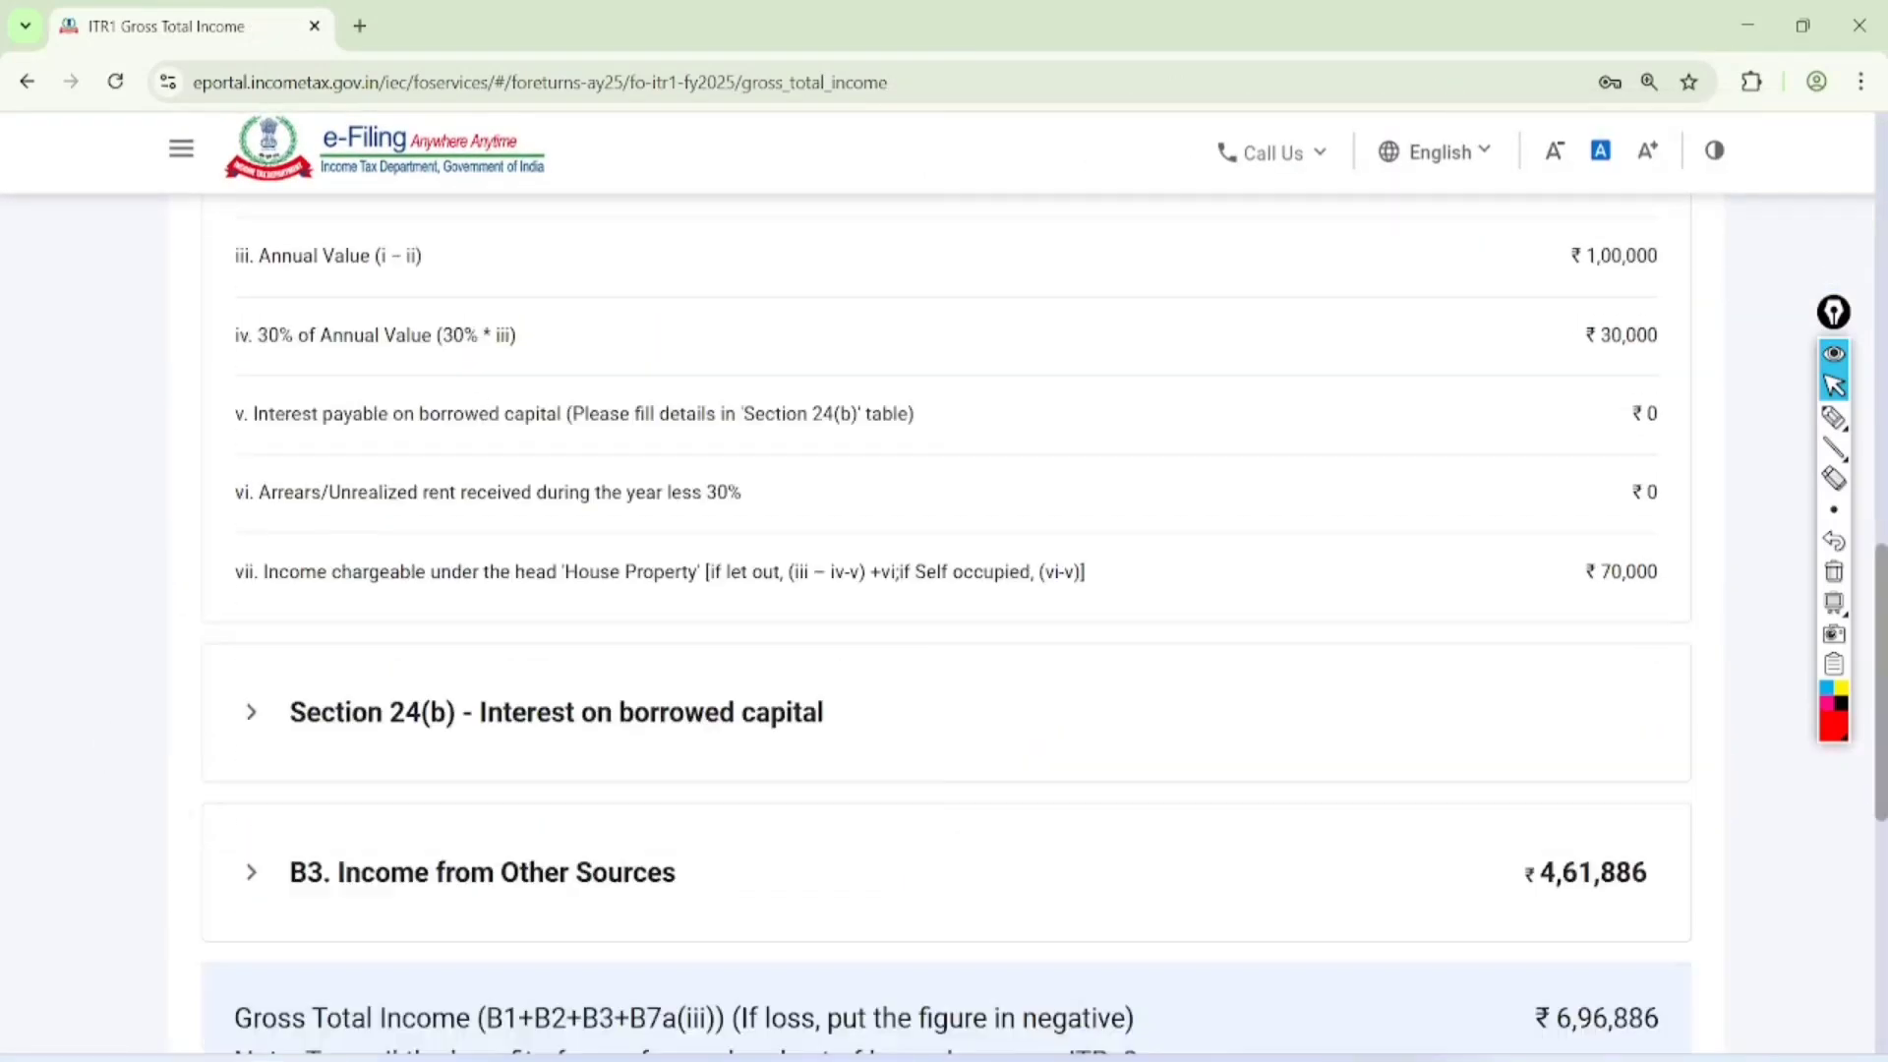
pyautogui.scroll(-7, 944, 590)
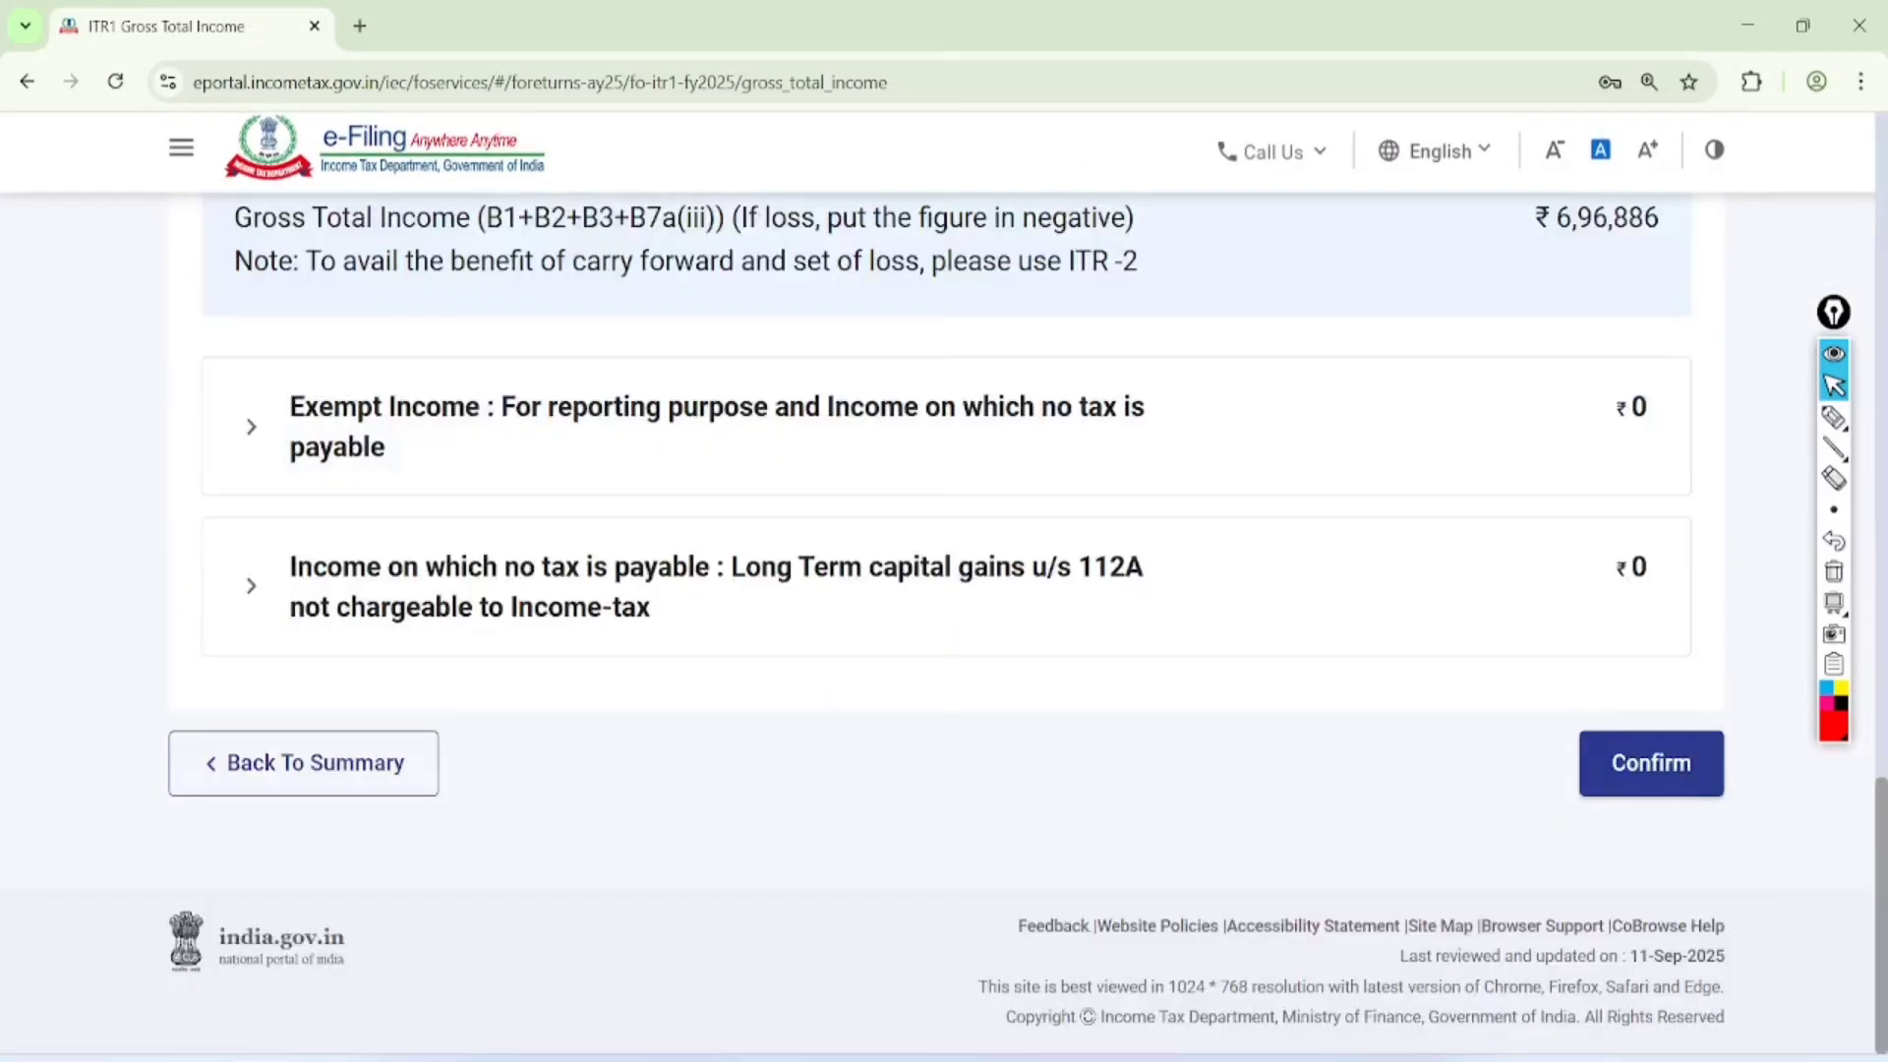
pyautogui.click(1834, 417)
pyautogui.moveTo(1192, 496)
pyautogui.mouseDown()
pyautogui.moveTo(1058, 515)
pyautogui.moveTo(1123, 492)
pyautogui.mouseUp()
pyautogui.moveTo(1062, 691); pyautogui.dragTo(1095, 779)
pyautogui.moveTo(1113, 698); pyautogui.dragTo(1175, 726)
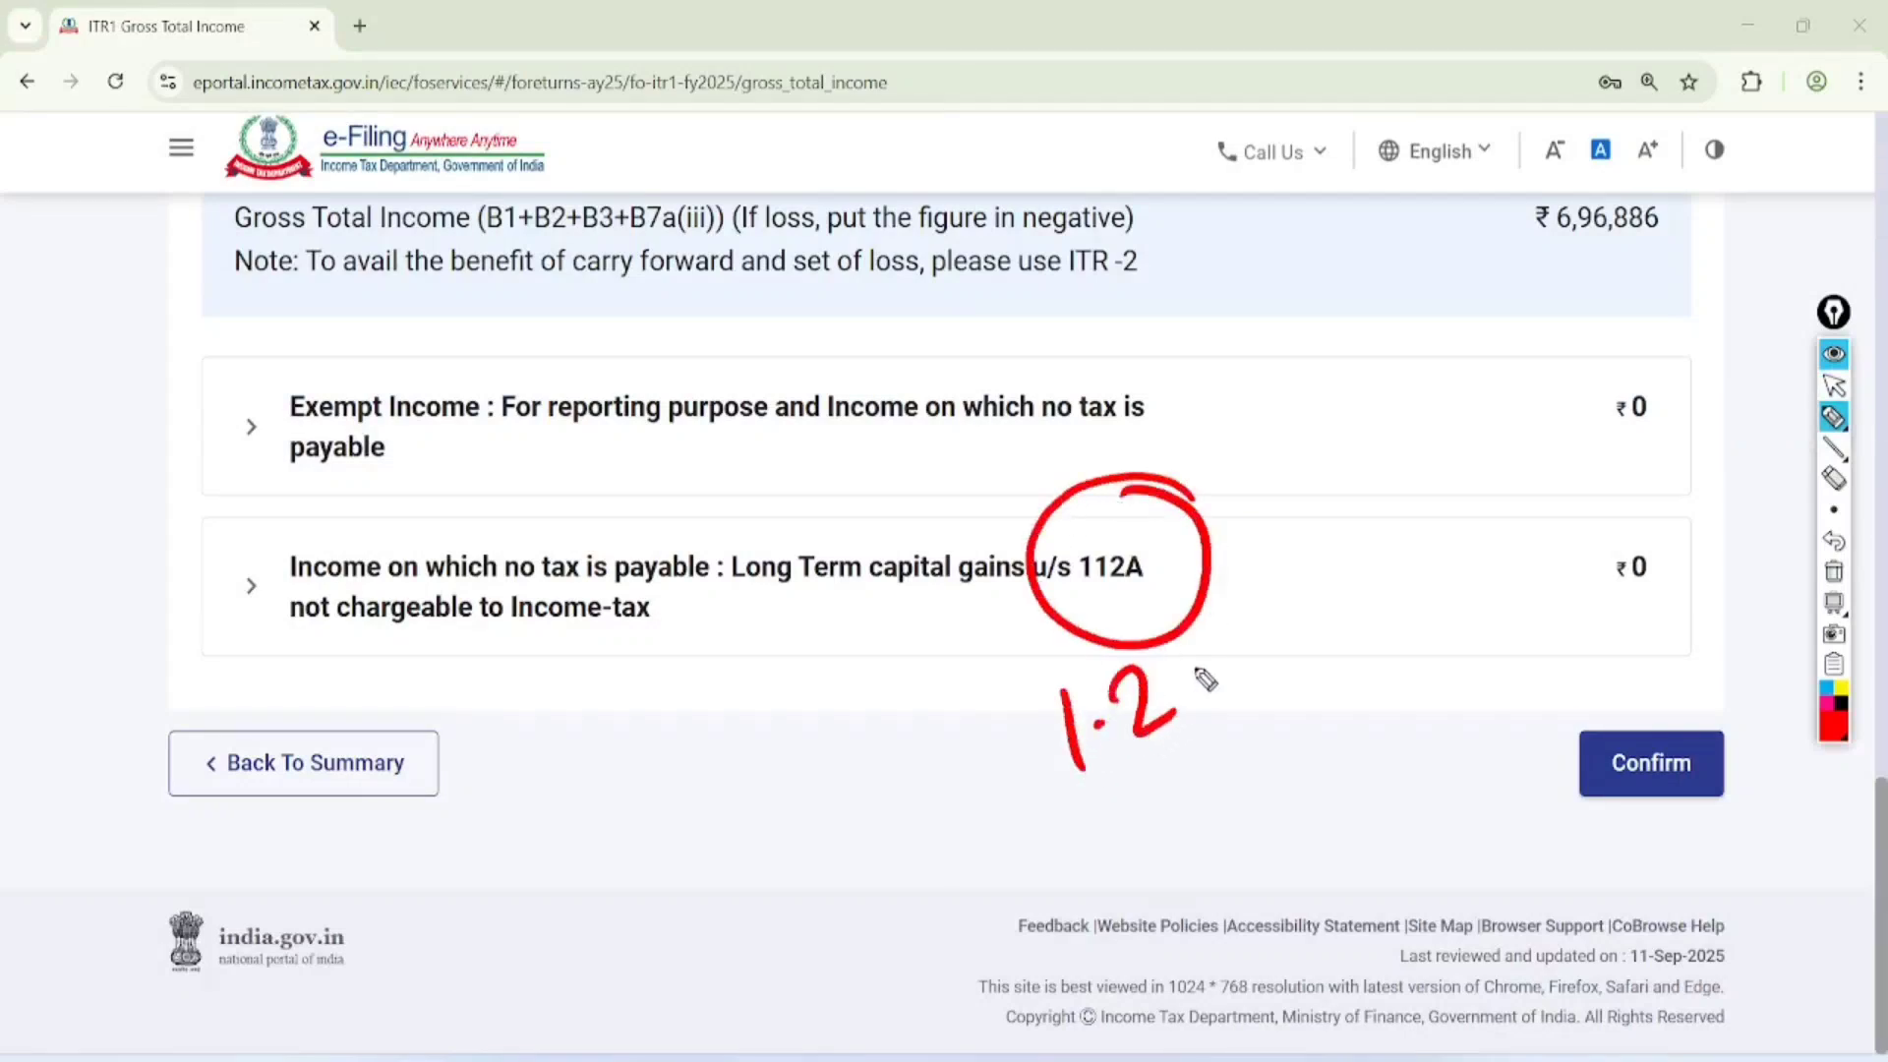
pyautogui.moveTo(1187, 657); pyautogui.dragTo(1247, 616)
pyautogui.moveTo(1075, 815); pyautogui.dragTo(1247, 730)
pyautogui.moveTo(1082, 834); pyautogui.dragTo(1243, 767)
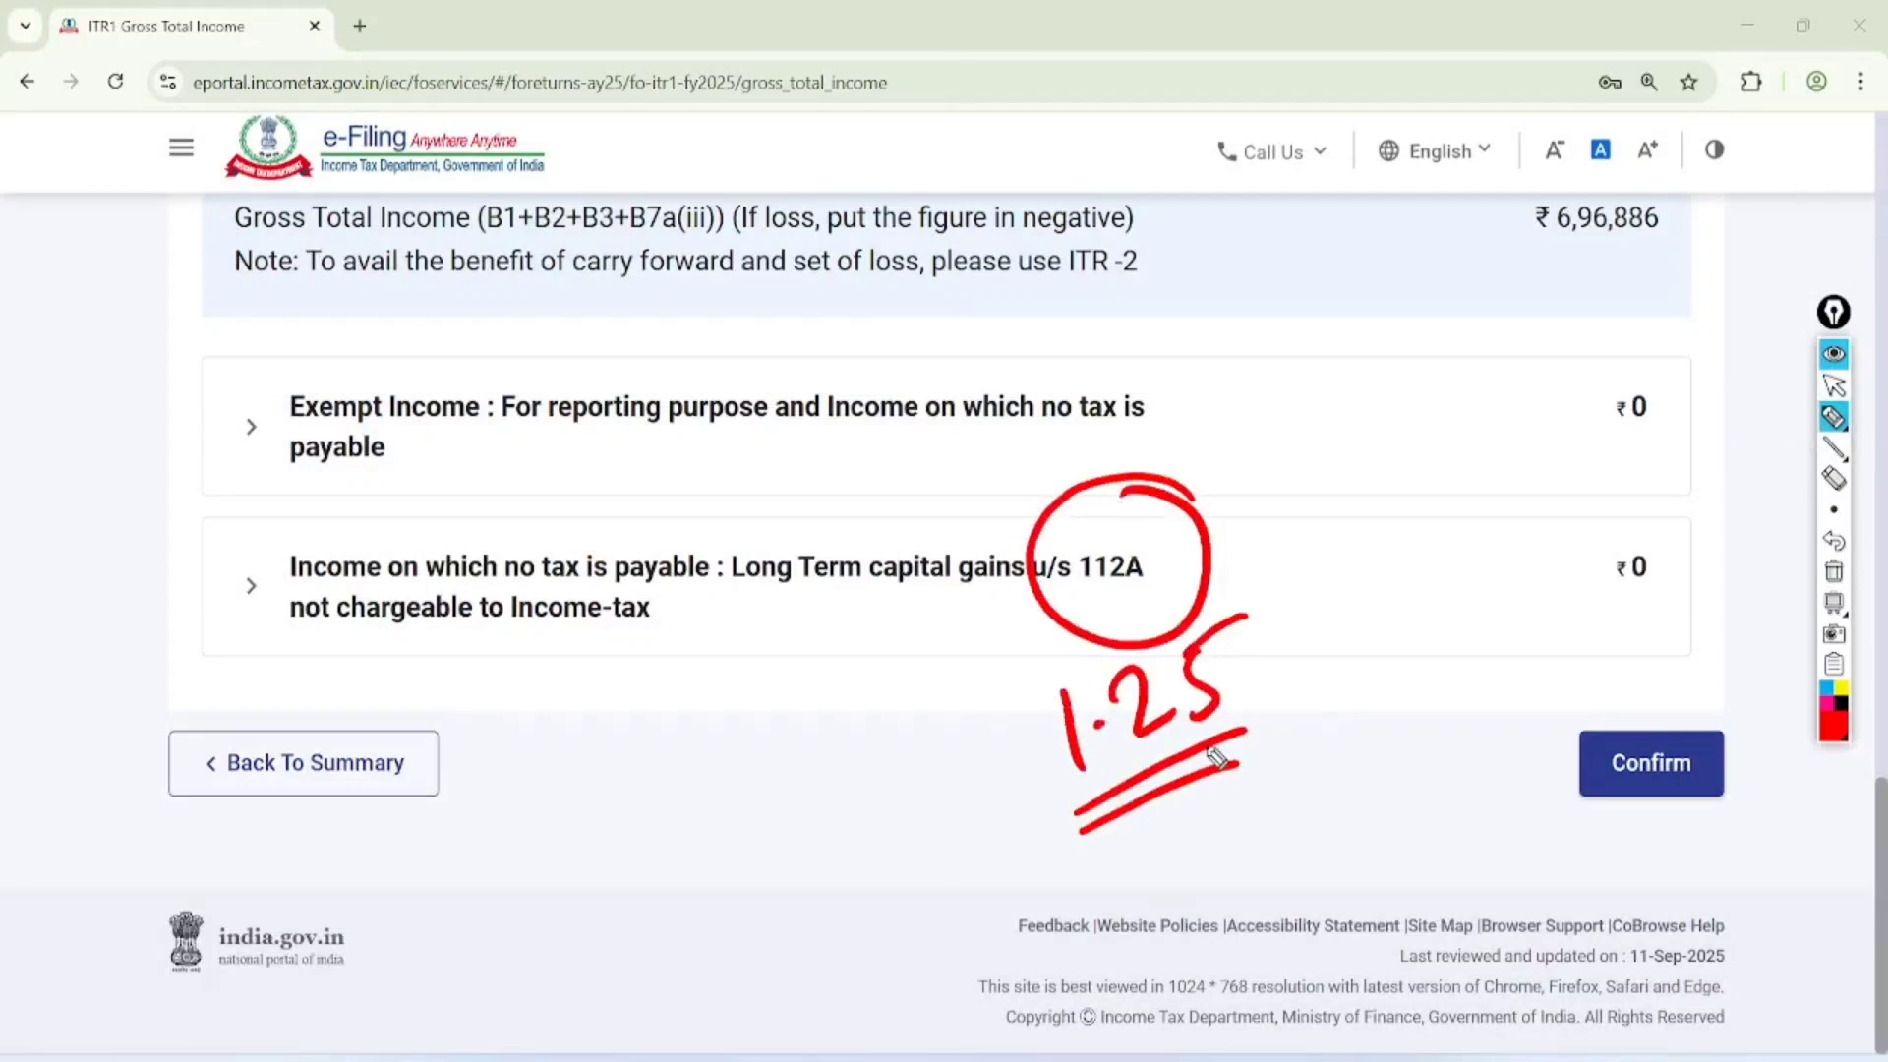
pyautogui.moveTo(877, 492)
pyautogui.mouseDown()
pyautogui.moveTo(434, 706)
pyautogui.moveTo(705, 489)
pyautogui.mouseUp()
# Clear the drawing and confirm the Gross Total Income schedule
pyautogui.click(1834, 386)
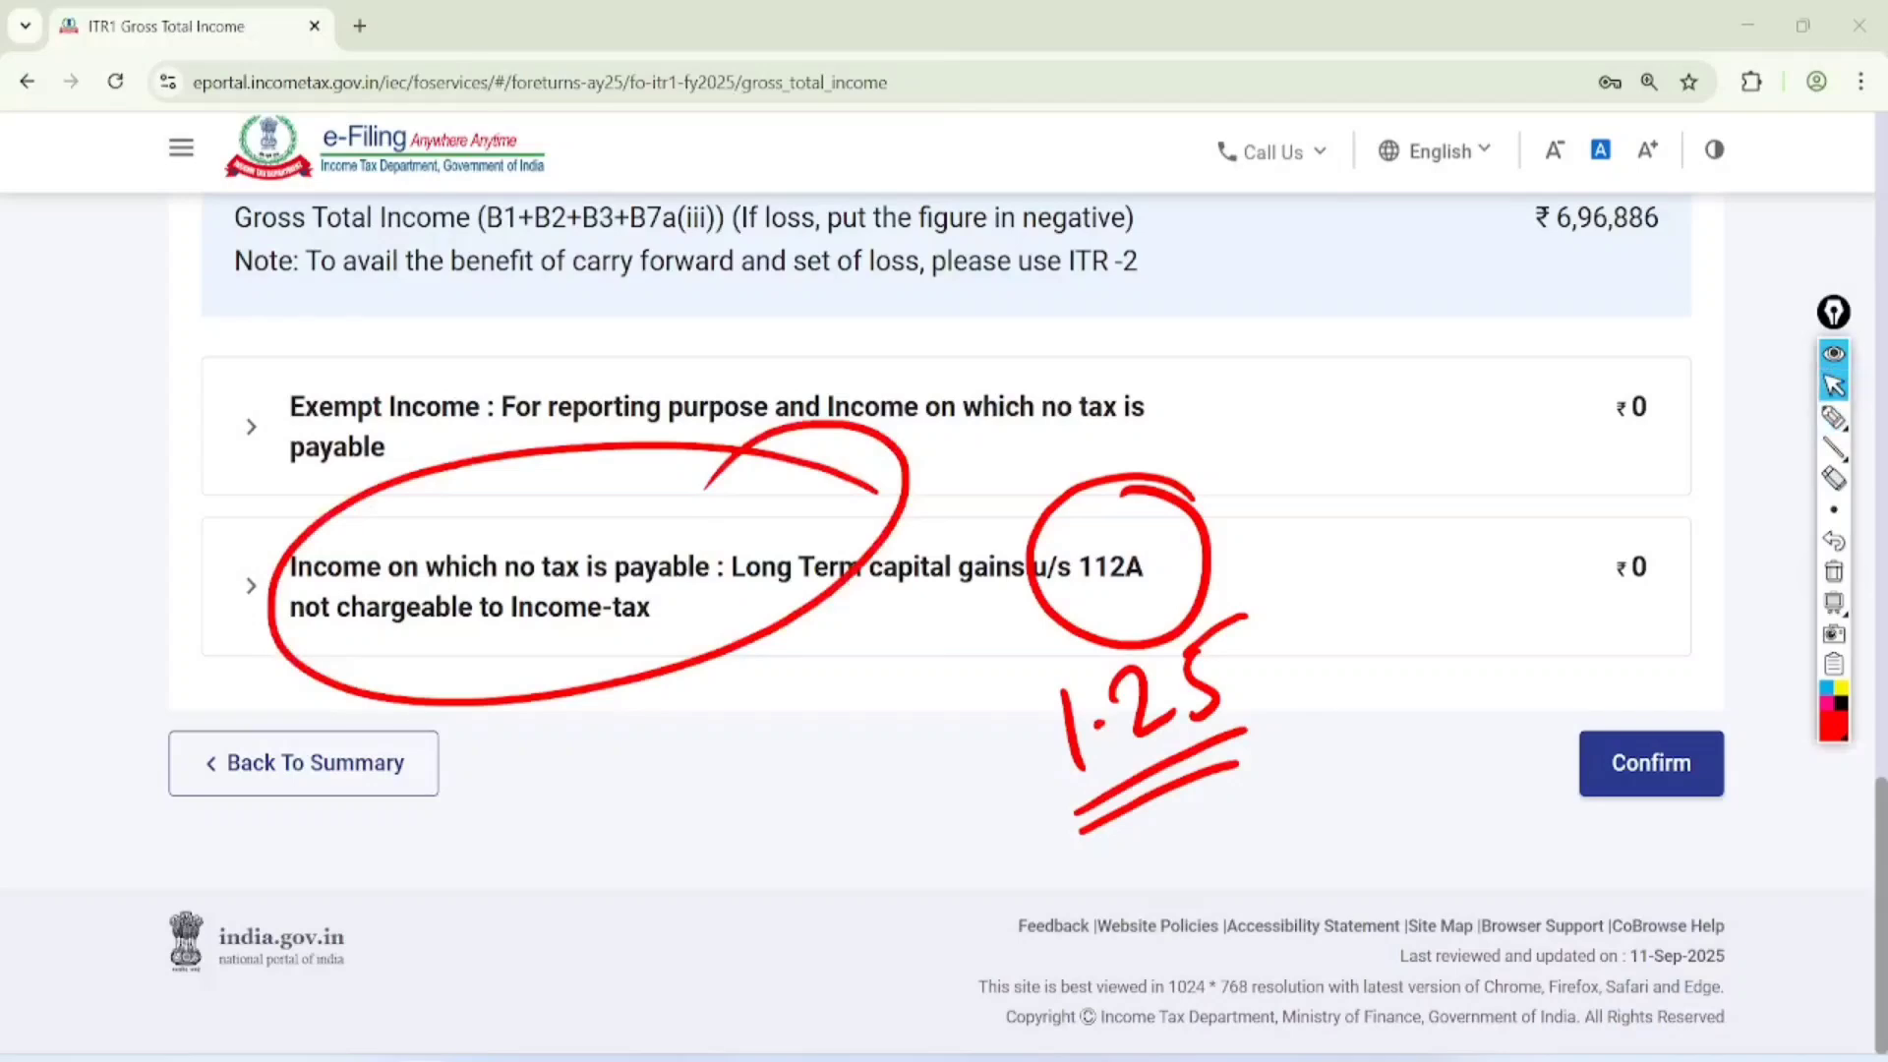
pyautogui.click(1834, 572)
pyautogui.click(1652, 763)
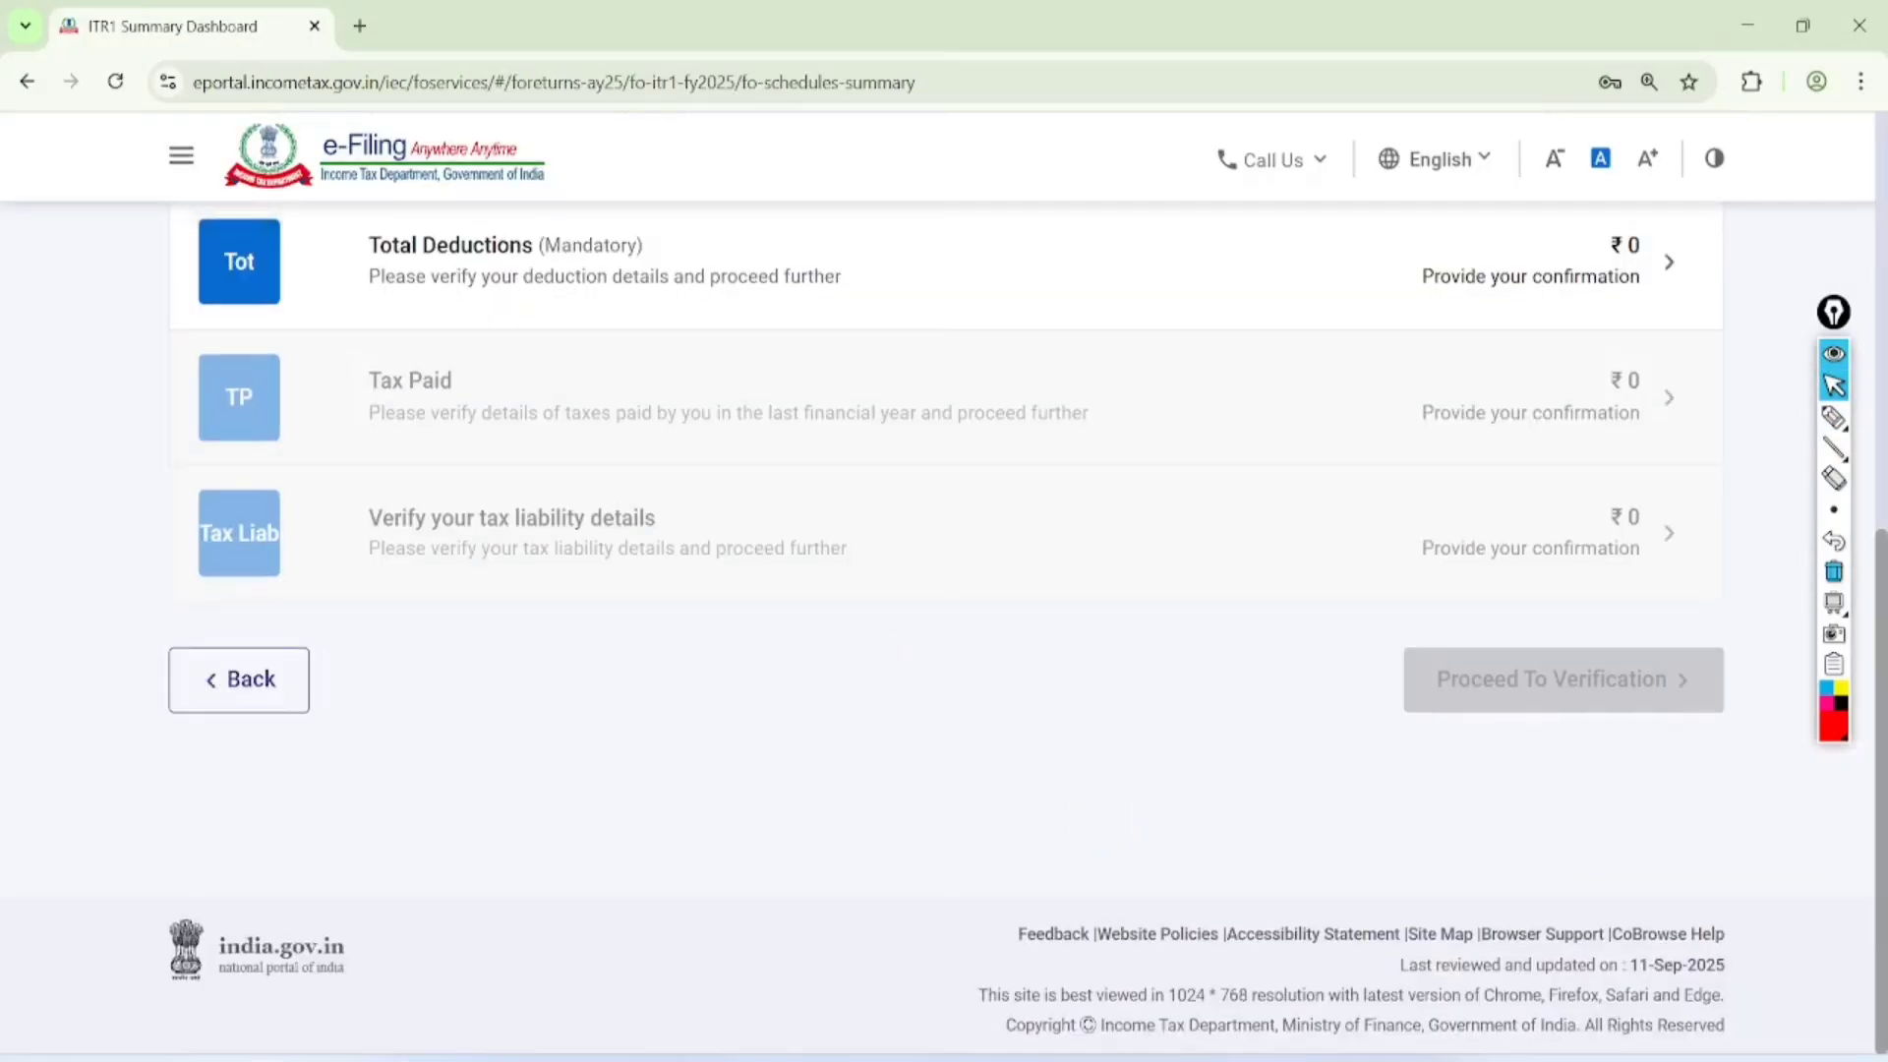
# Open the Total Deductions schedule from the return summary and confirm it without changes
pyautogui.click(1667, 313)
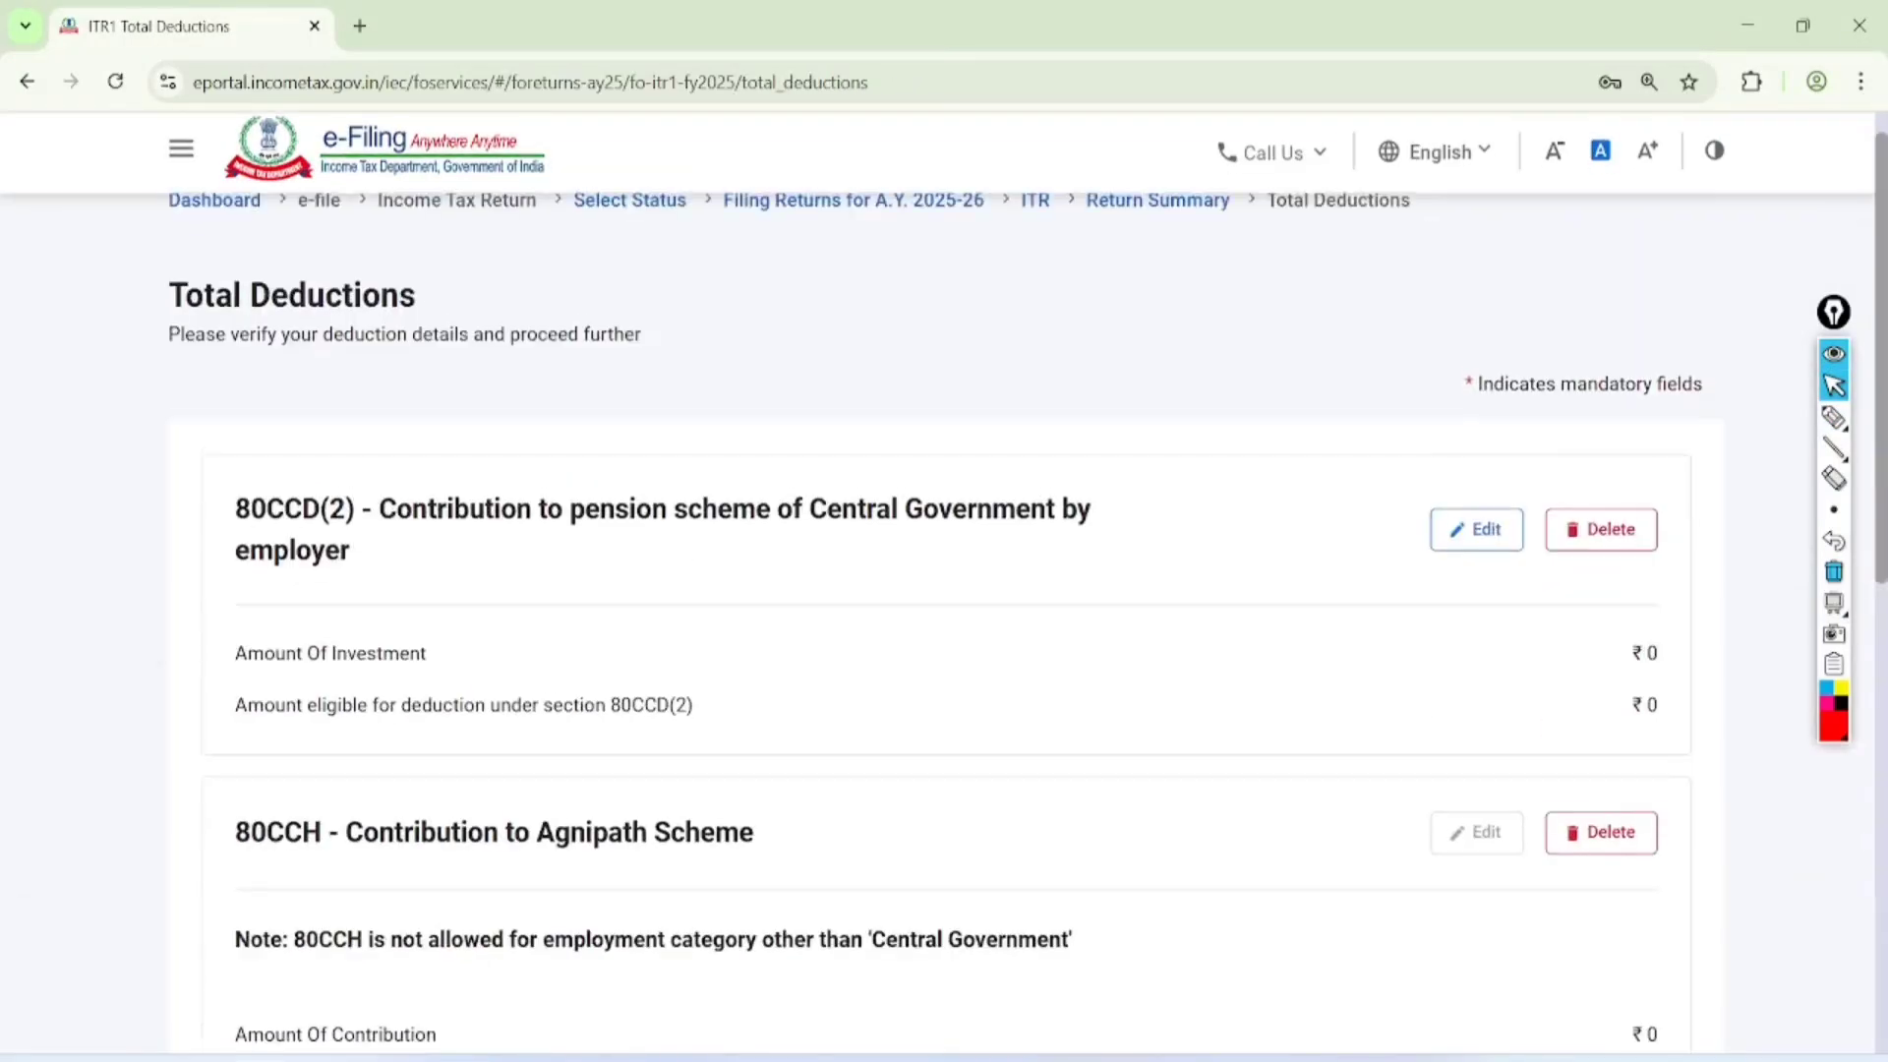
pyautogui.scroll(-9, 1677, 759)
pyautogui.click(1676, 763)
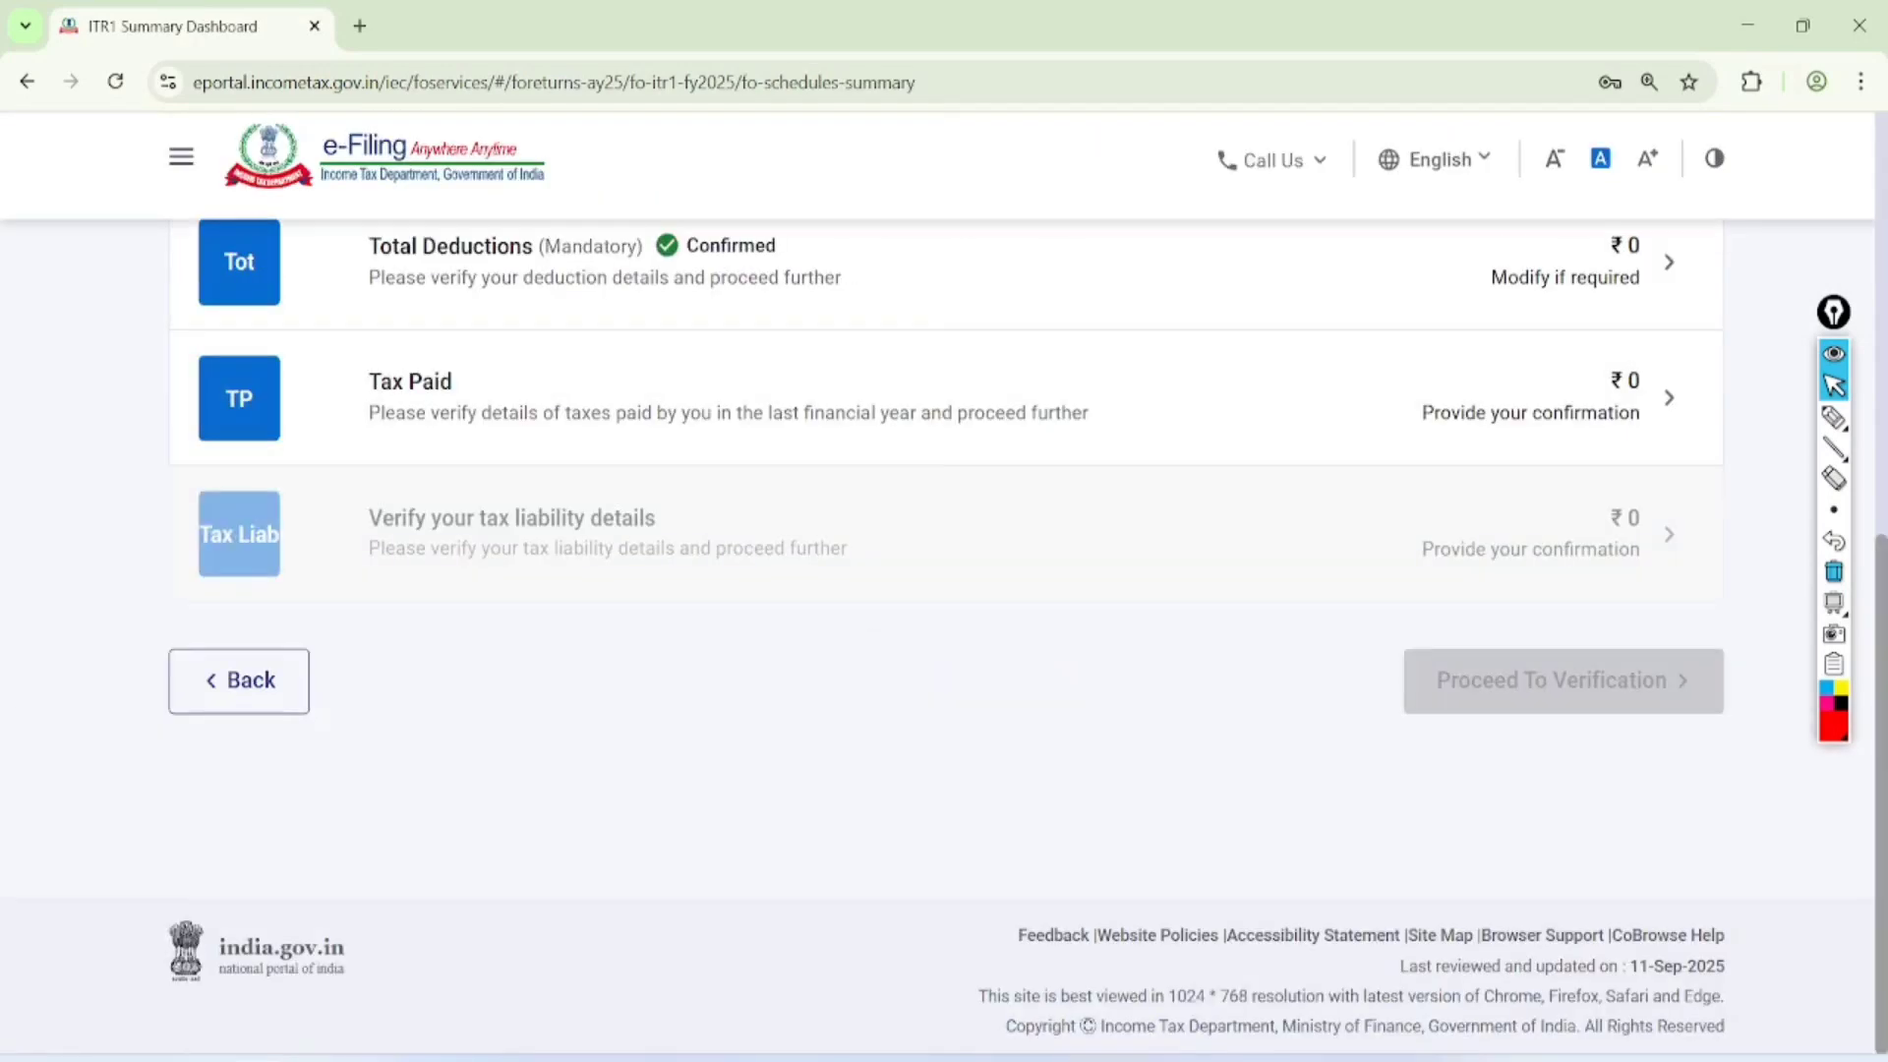
# Open the Tax Paid schedule and circle 'Salary' in the Schedule TDS1 heading and 'Income Other' in the Schedule TDS2 heading
pyautogui.click(979, 370)
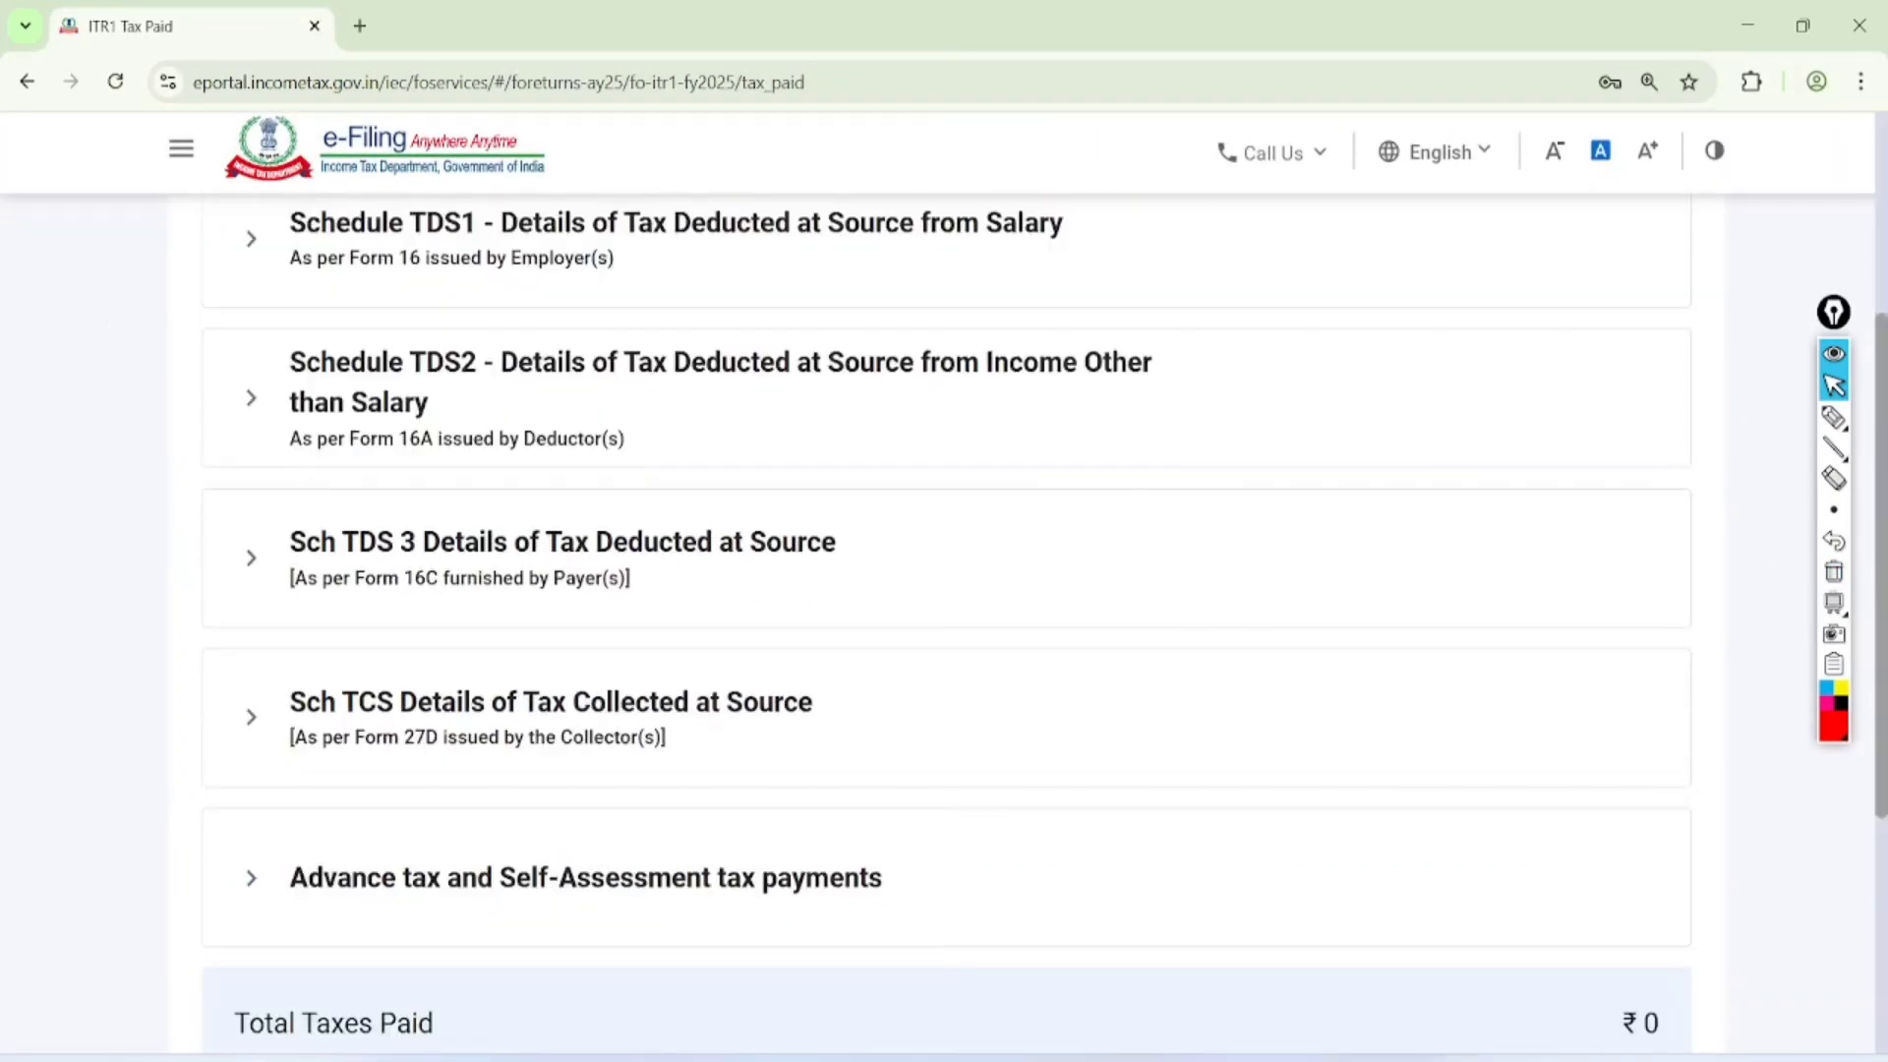
pyautogui.scroll(1, 945, 590)
pyautogui.click(1834, 418)
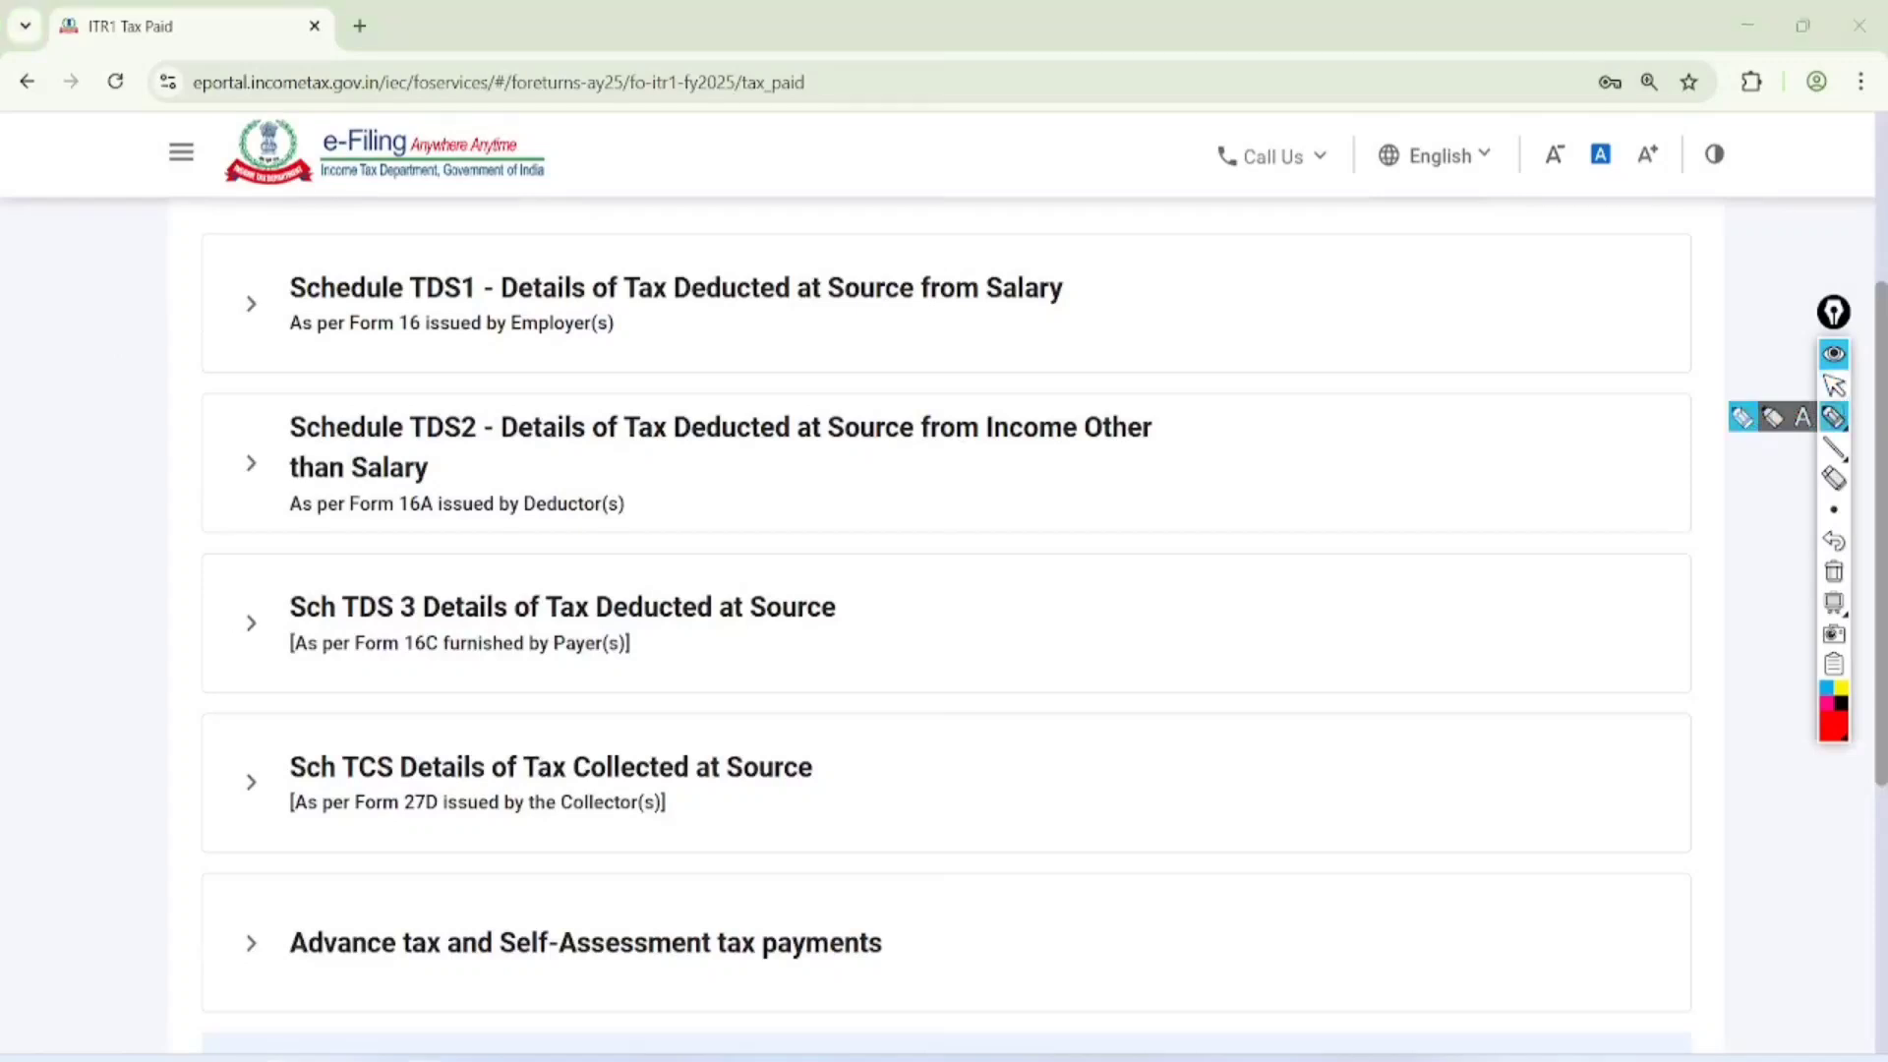
pyautogui.moveTo(1101, 221); pyautogui.dragTo(1109, 203)
pyautogui.moveTo(1175, 391); pyautogui.dragTo(1016, 366)
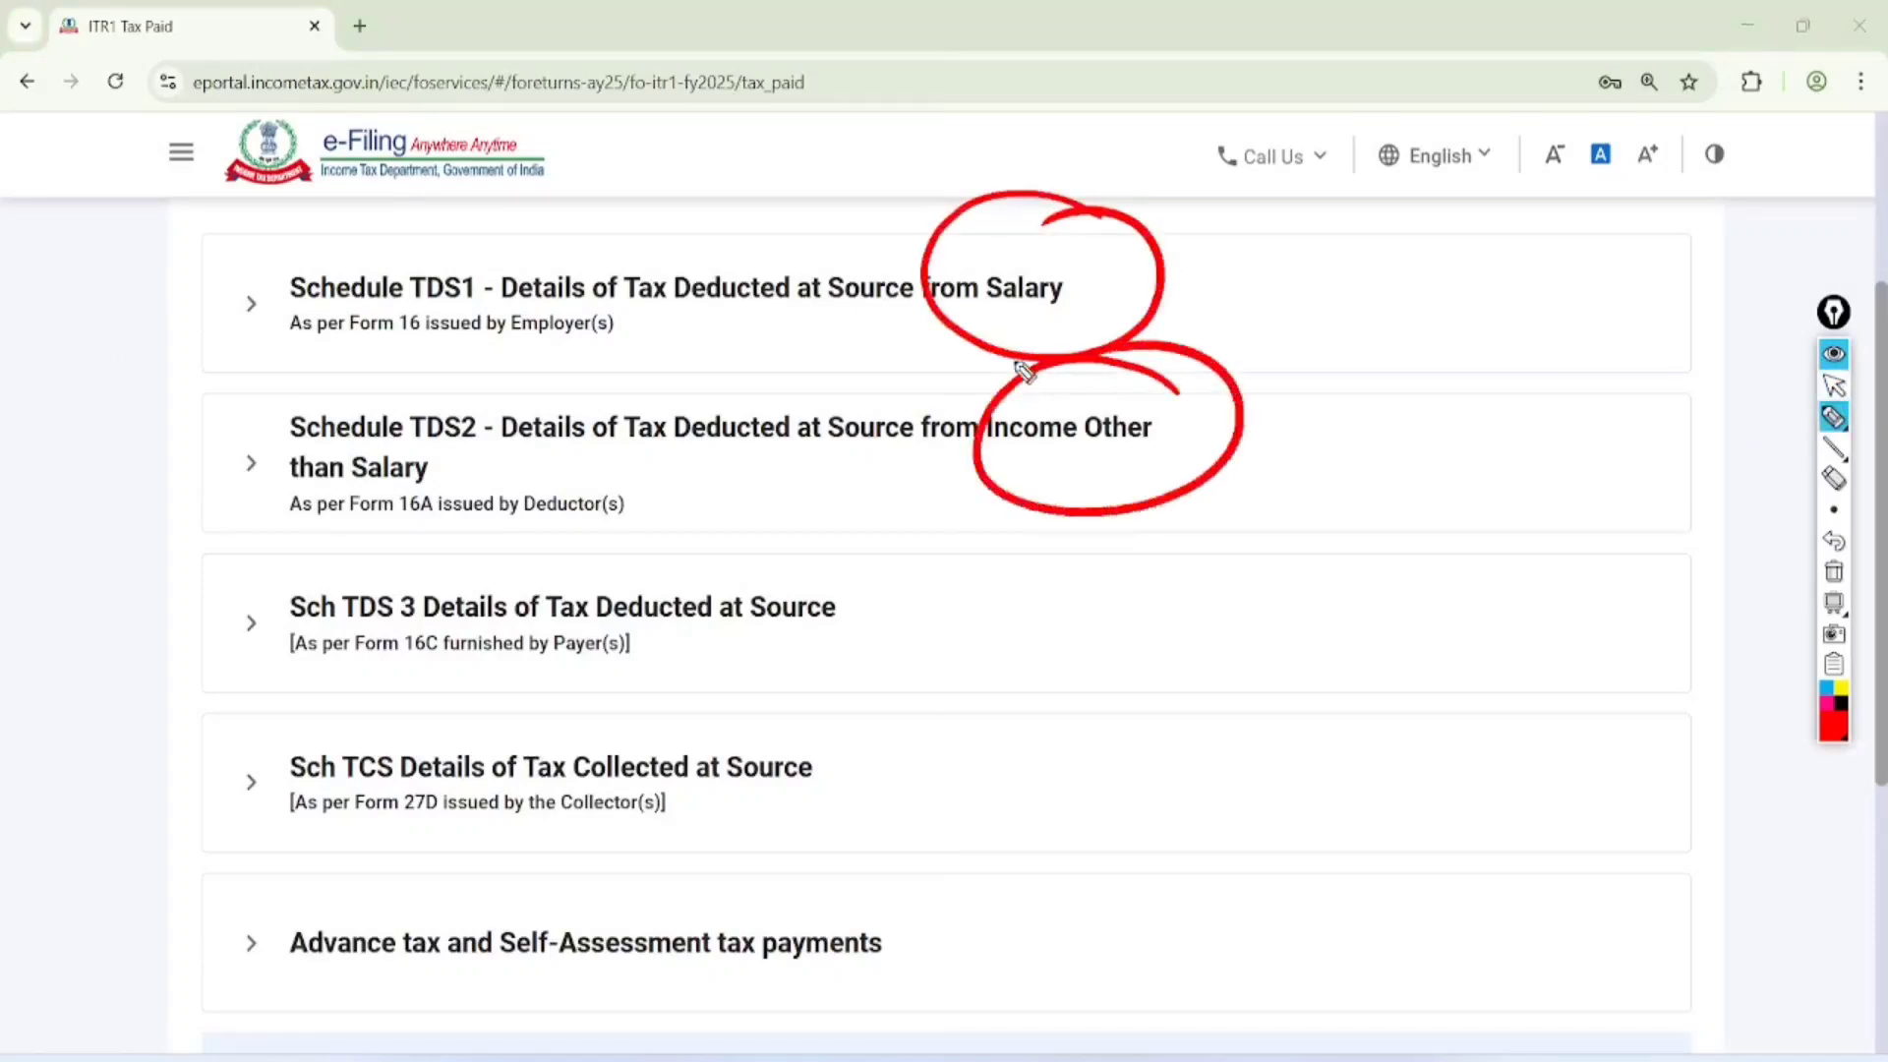
# Underline the Form 16C note under Sch TDS 3, then circle 'TCS', 'Advance tax' and 'Self-Assessment tax payments'
pyautogui.moveTo(360, 680); pyautogui.dragTo(532, 657)
pyautogui.moveTo(383, 718)
pyautogui.mouseDown()
pyautogui.moveTo(359, 762)
pyautogui.moveTo(421, 758)
pyautogui.moveTo(386, 710)
pyautogui.mouseUp()
pyautogui.moveTo(405, 859)
pyautogui.mouseDown()
pyautogui.moveTo(363, 982)
pyautogui.moveTo(372, 909)
pyautogui.mouseUp()
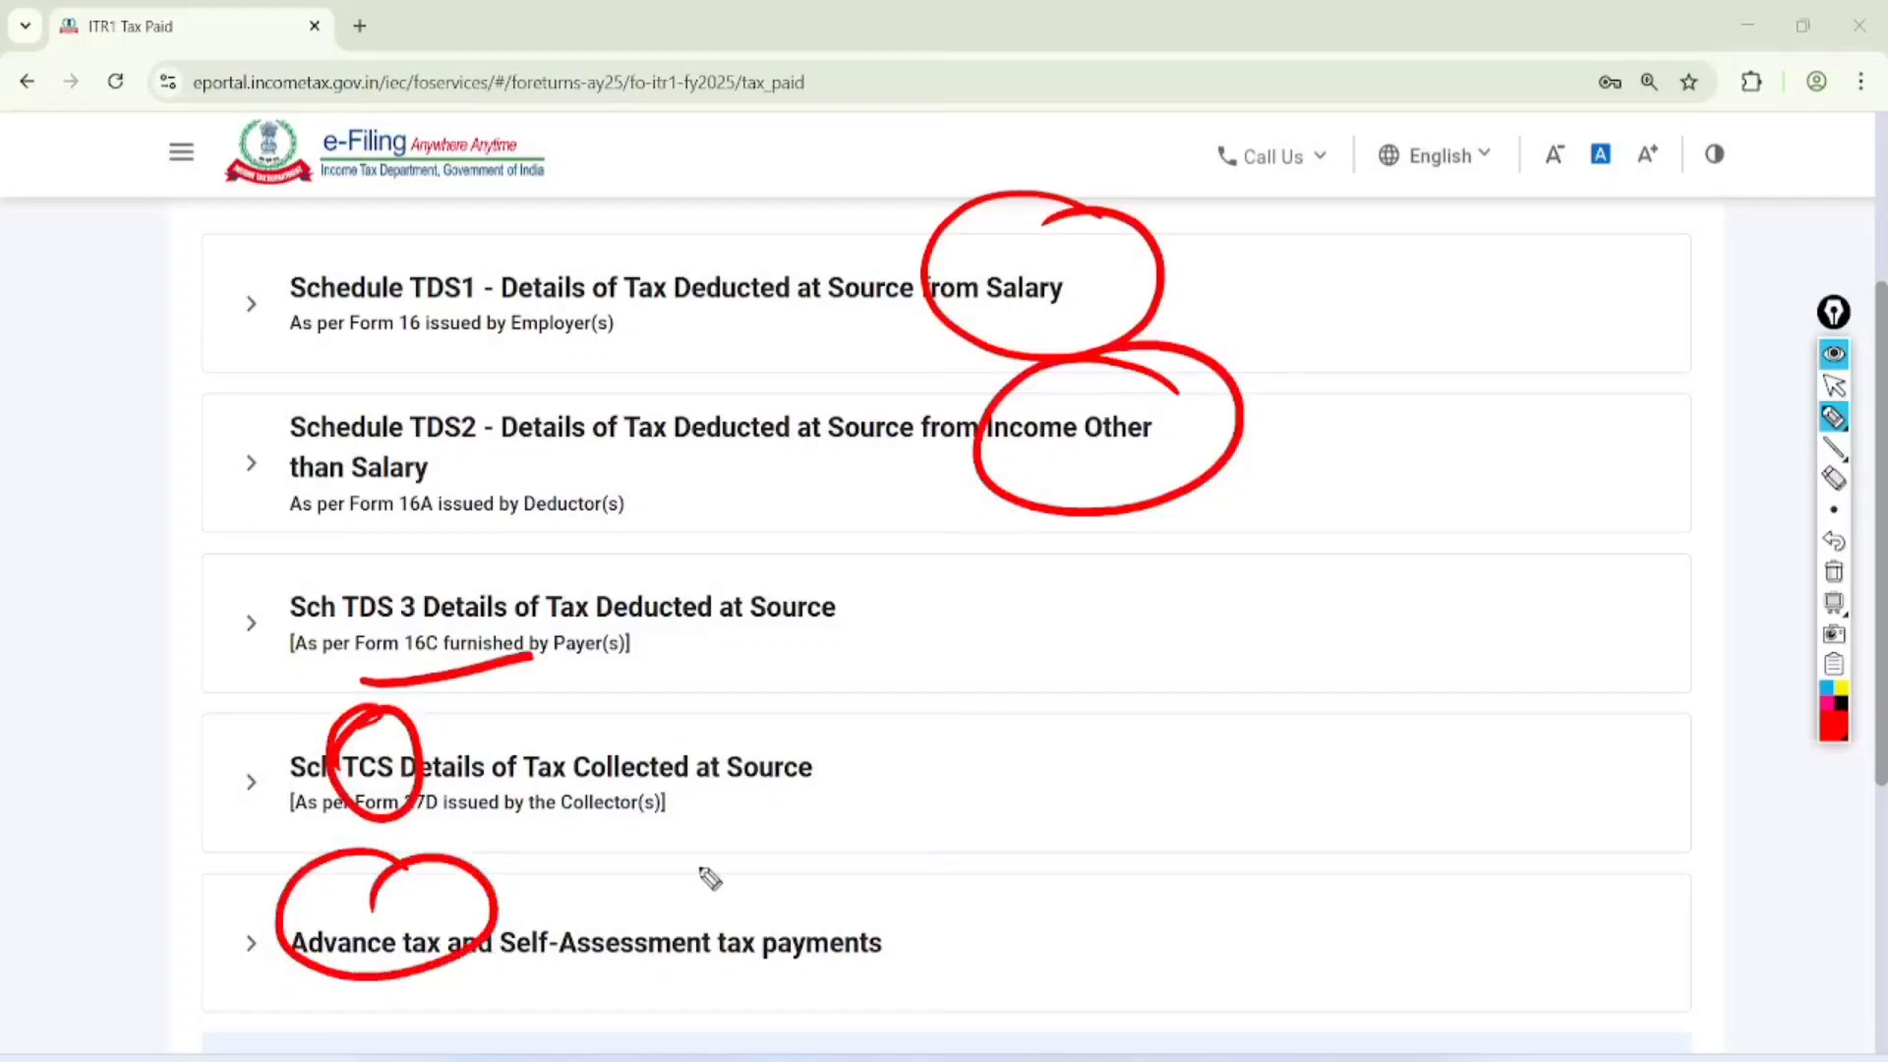
pyautogui.moveTo(708, 858)
pyautogui.mouseDown()
pyautogui.moveTo(719, 867)
pyautogui.moveTo(649, 916)
pyautogui.mouseUp()
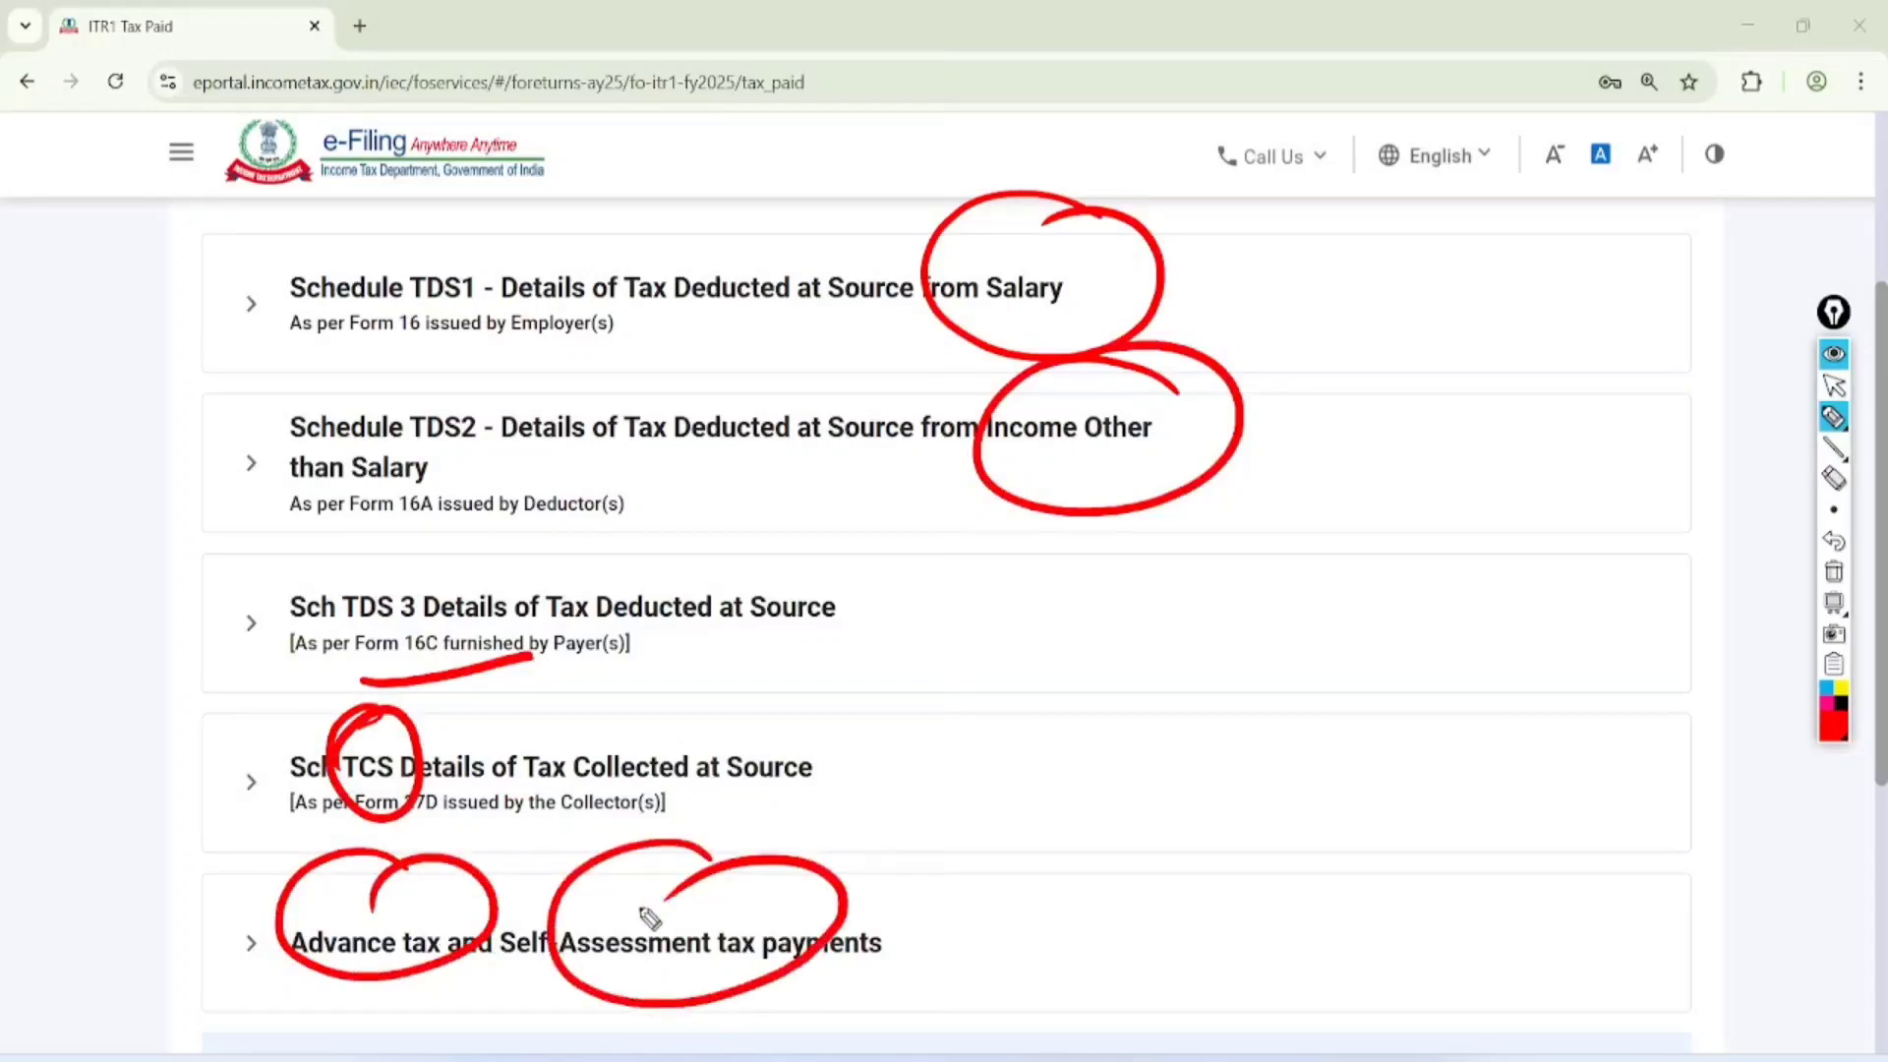
pyautogui.moveTo(1189, 814); pyautogui.dragTo(1235, 808)
# Clear the drawing, expand the Advance tax and Self-Assessment tax payments section, and confirm Tax Paid without adding an entry
pyautogui.click(1834, 386)
pyautogui.click(1834, 571)
pyautogui.scroll(-2, 688, 708)
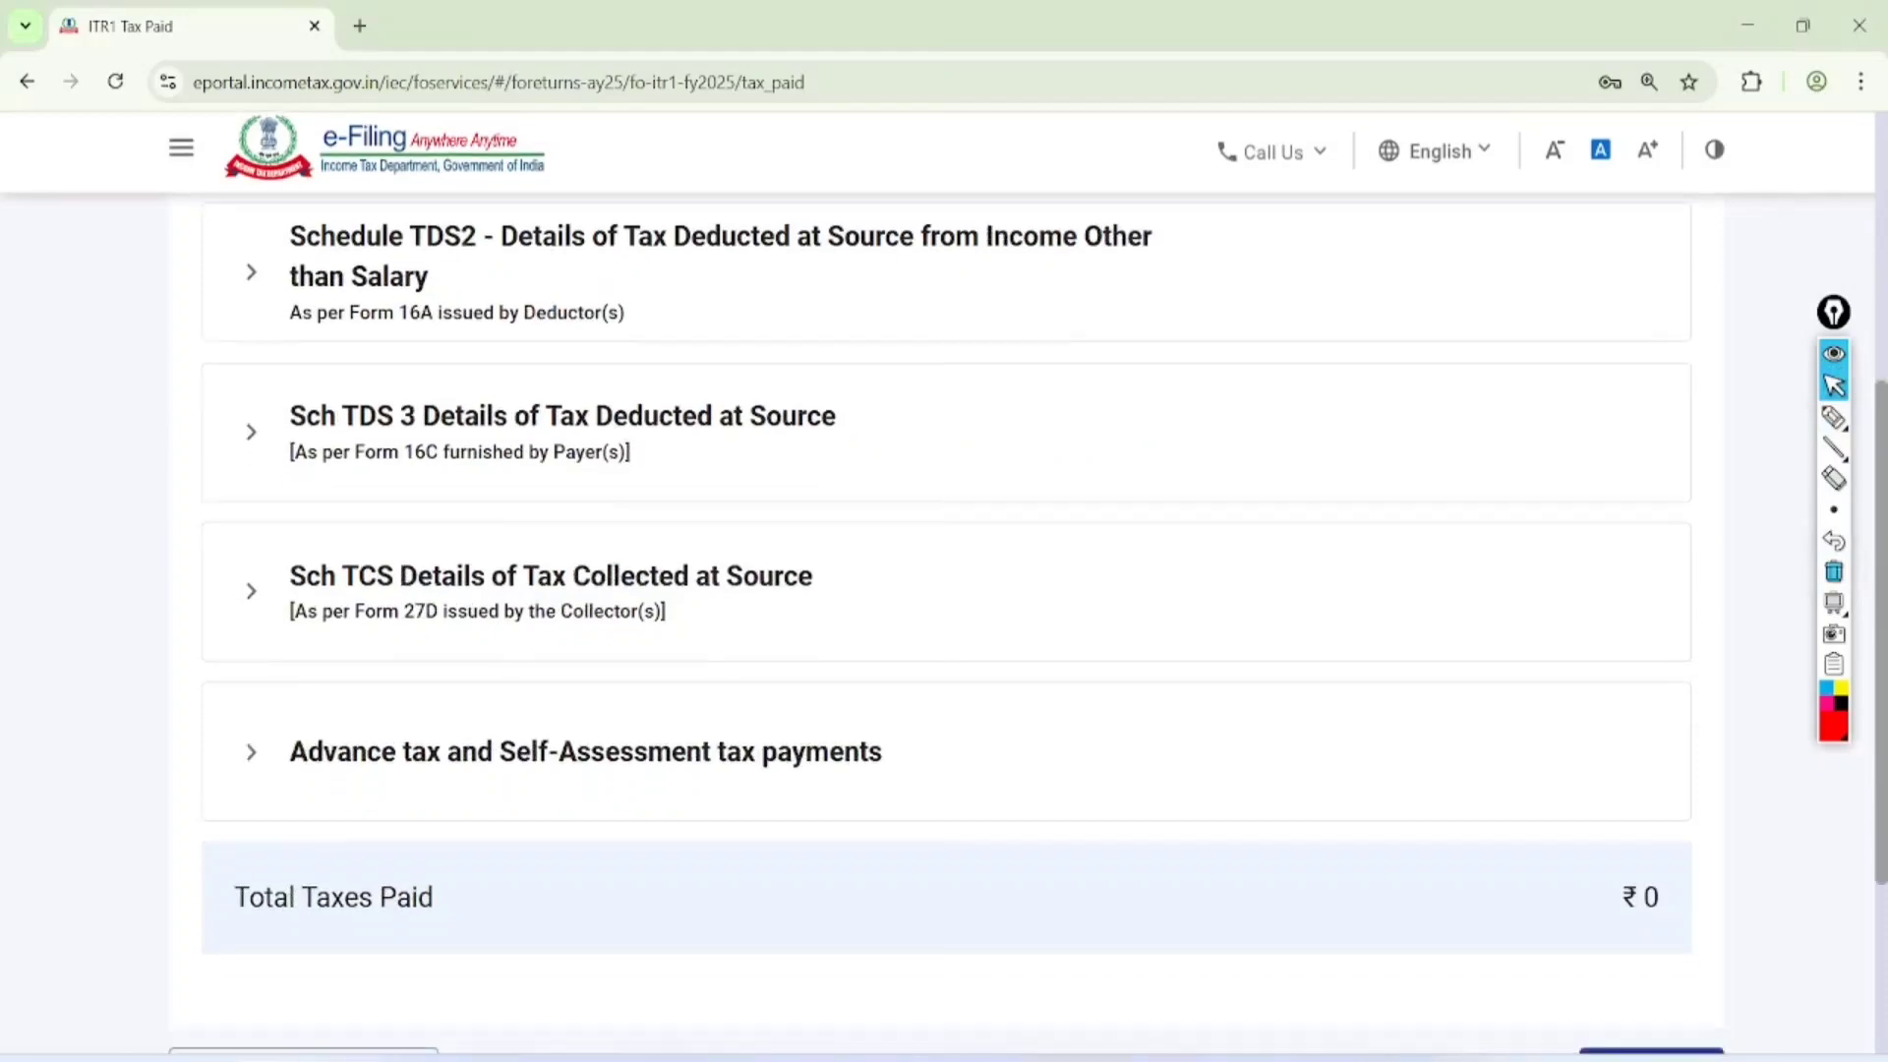
pyautogui.click(297, 751)
pyautogui.scroll(-4, 944, 590)
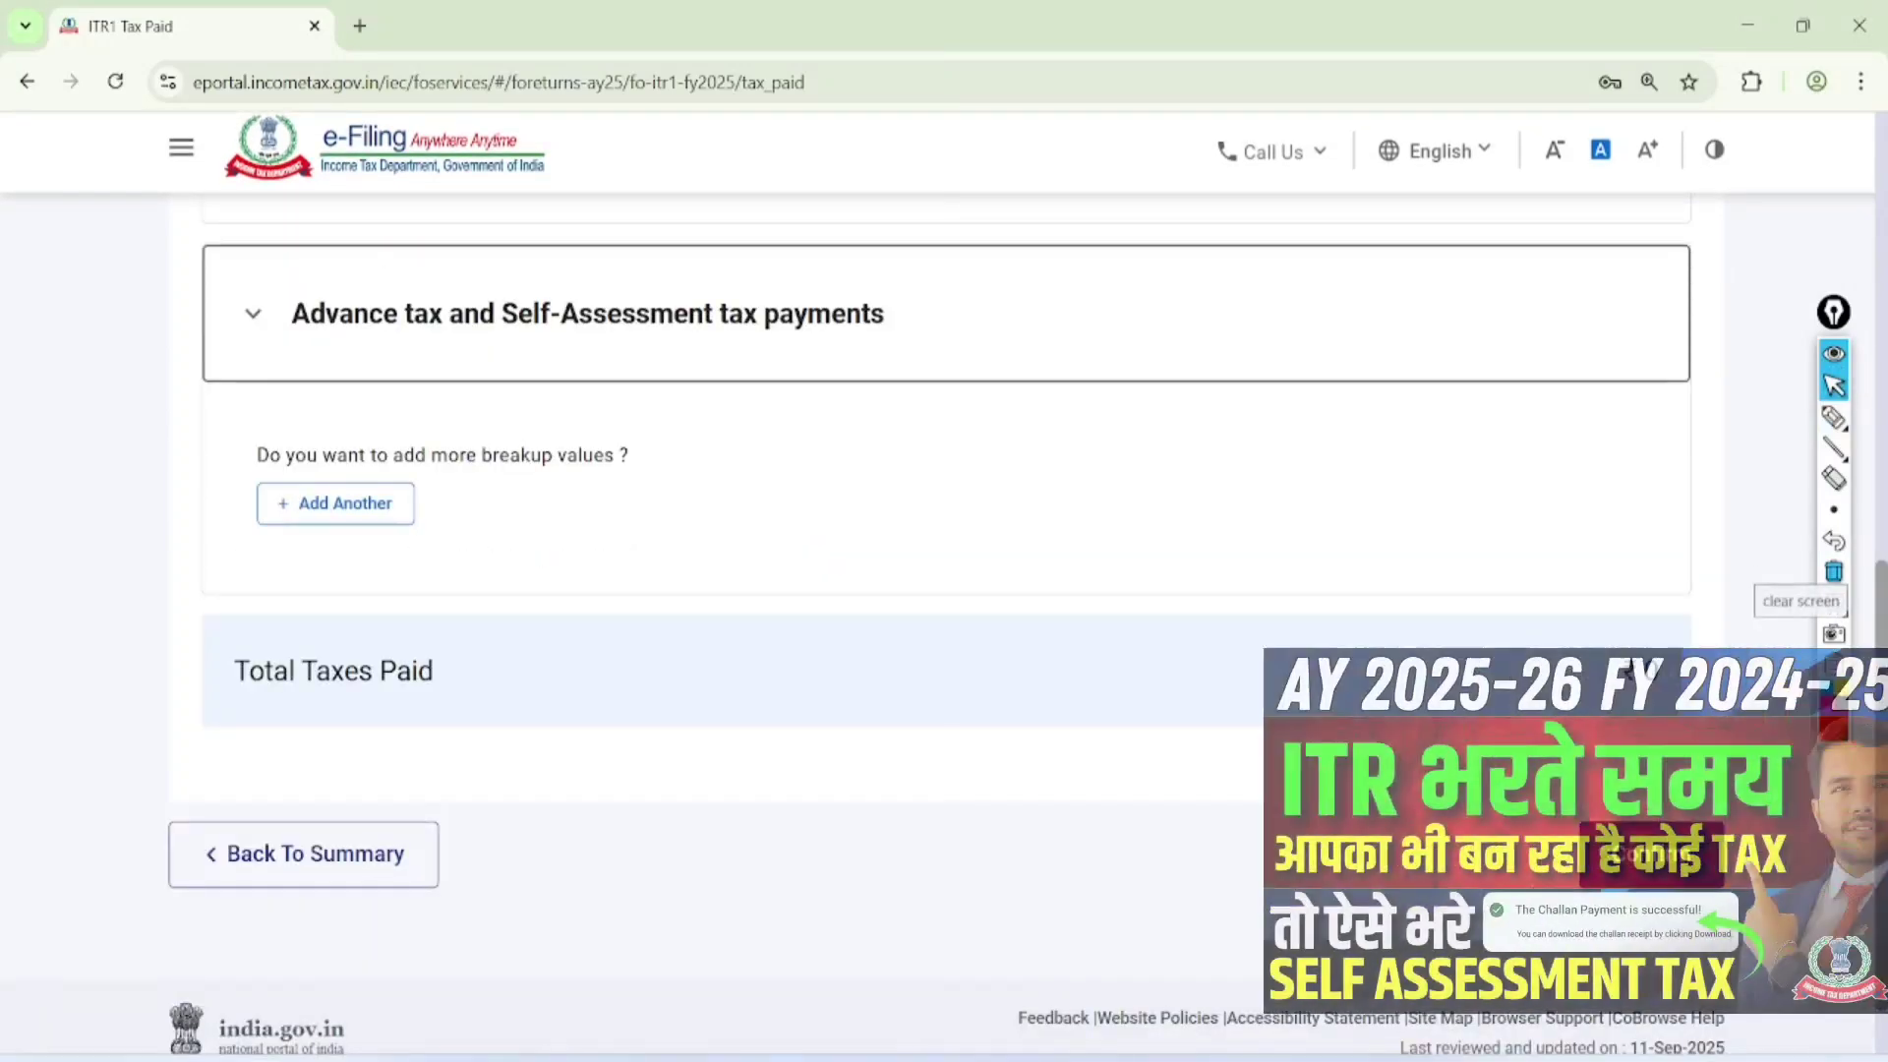
pyautogui.click(1627, 854)
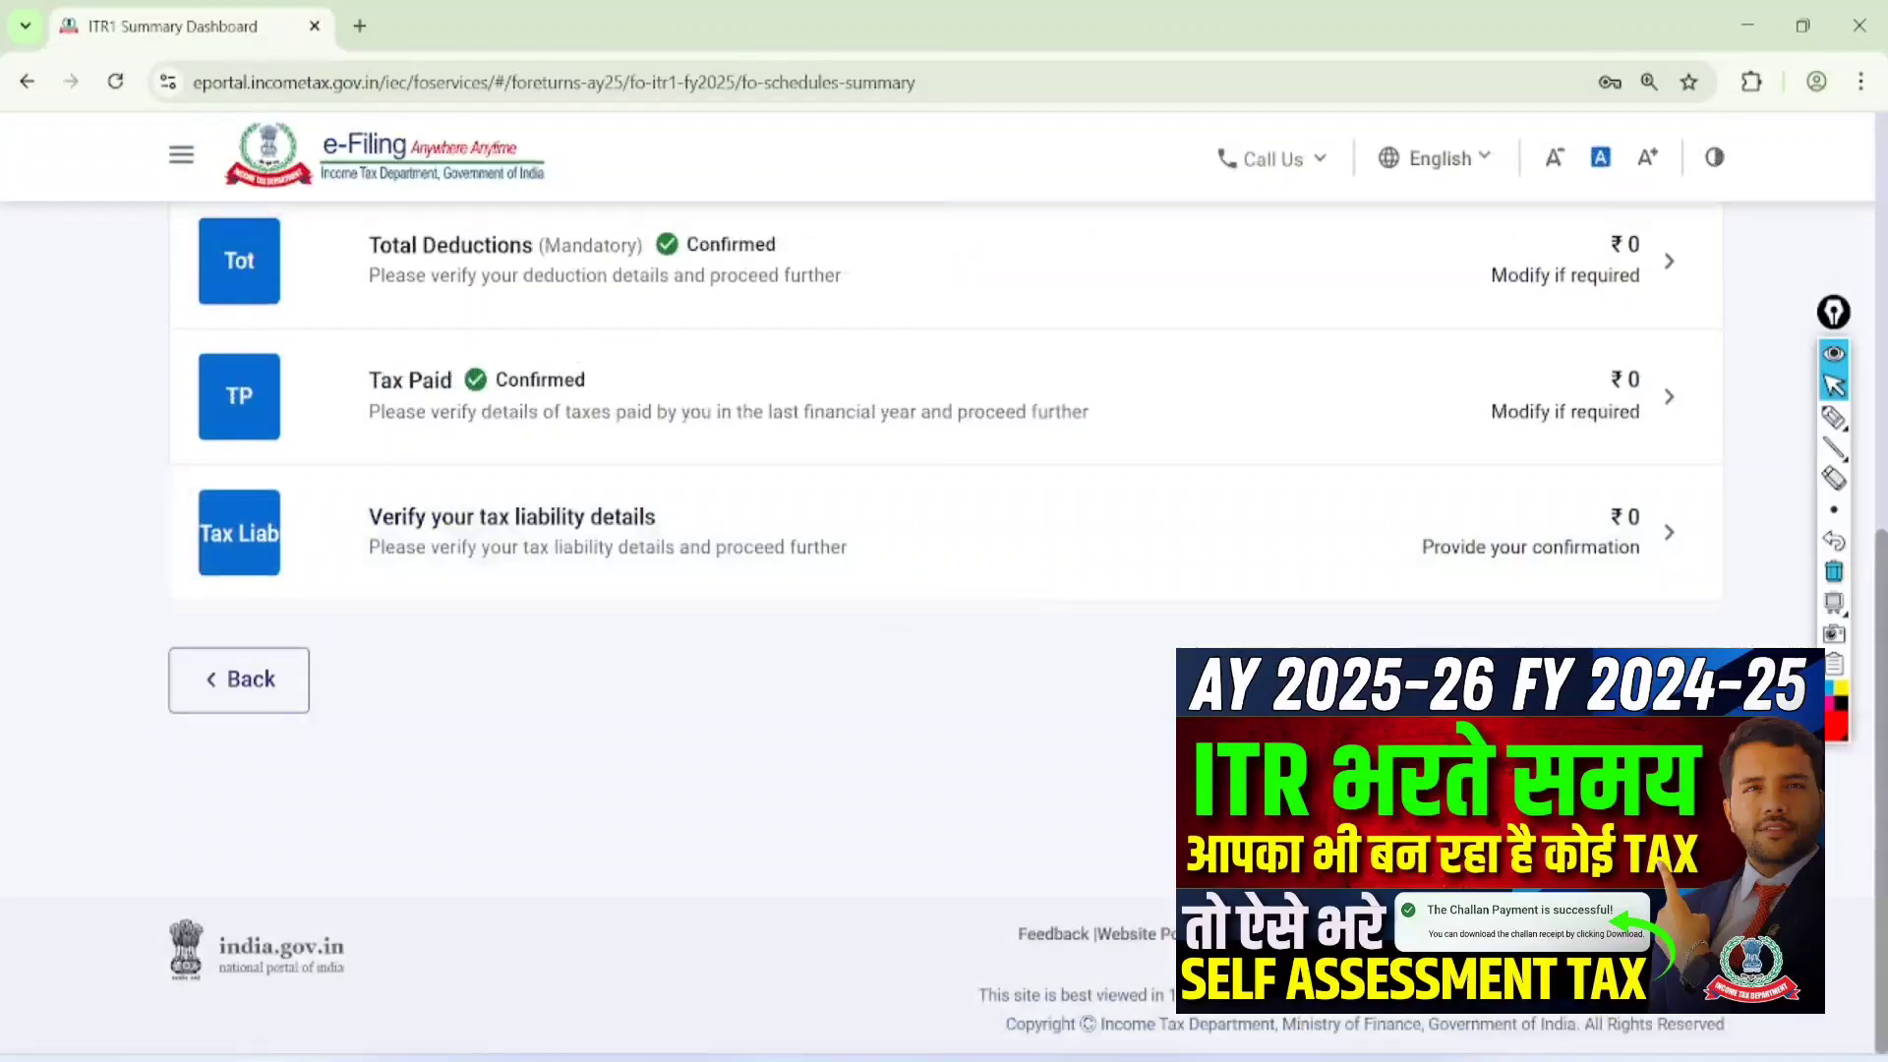
# Open the tax liability details, circle the tax payable on total income and 'Rebate u/s 87A', and draw an arrow to the rebate amount
pyautogui.click(434, 529)
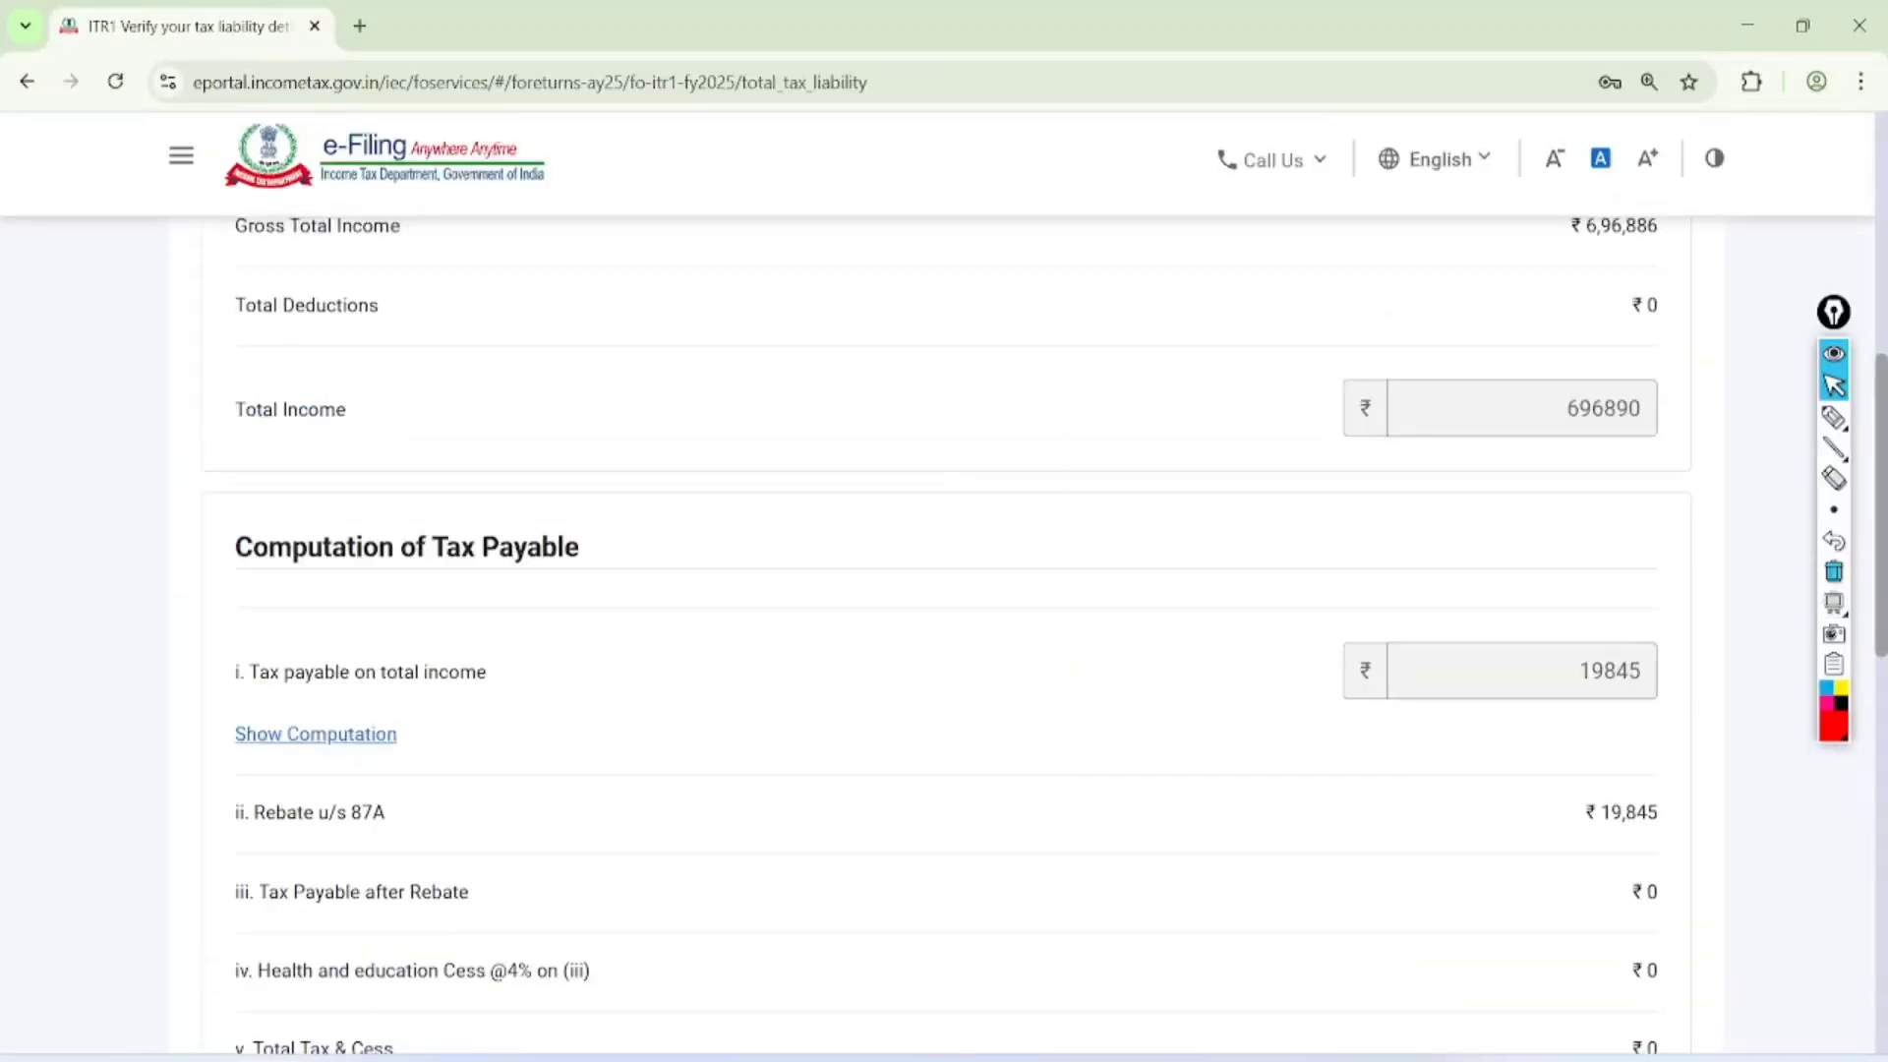
pyautogui.click(1834, 418)
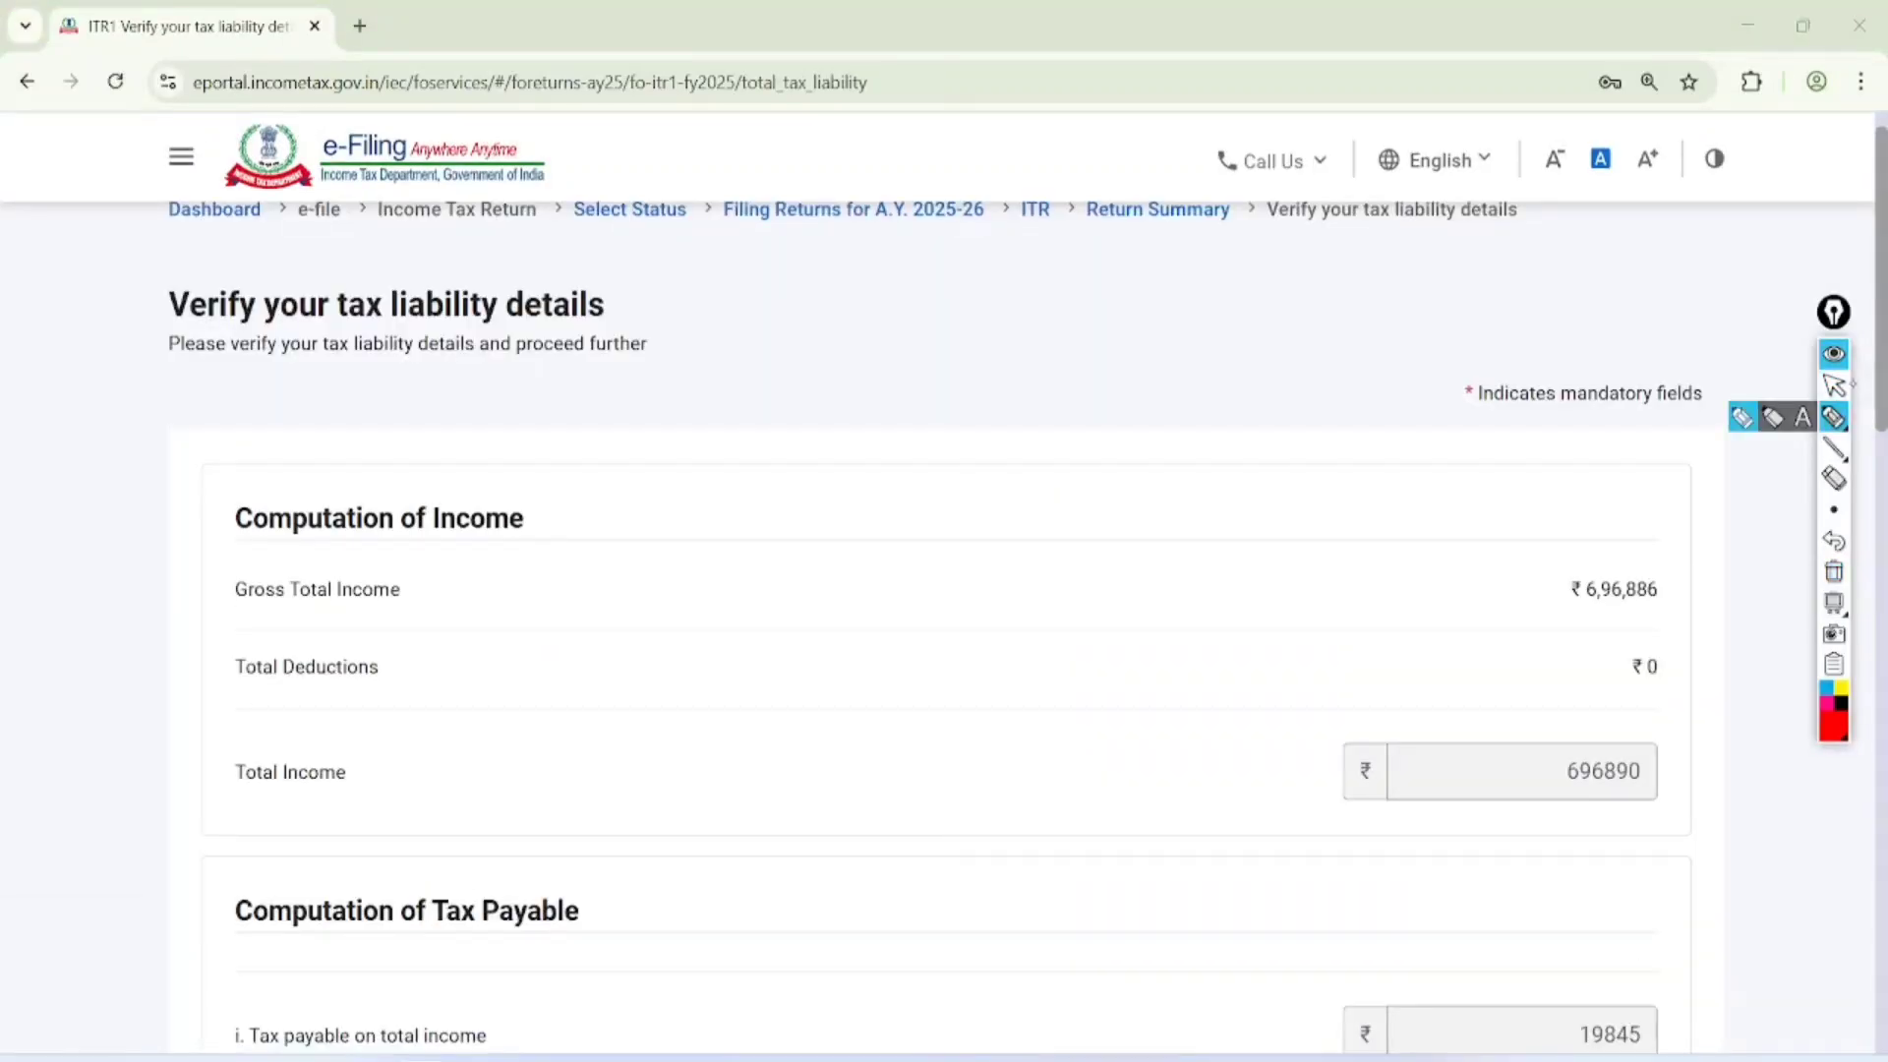
pyautogui.click(1834, 386)
pyautogui.scroll(-4, 944, 590)
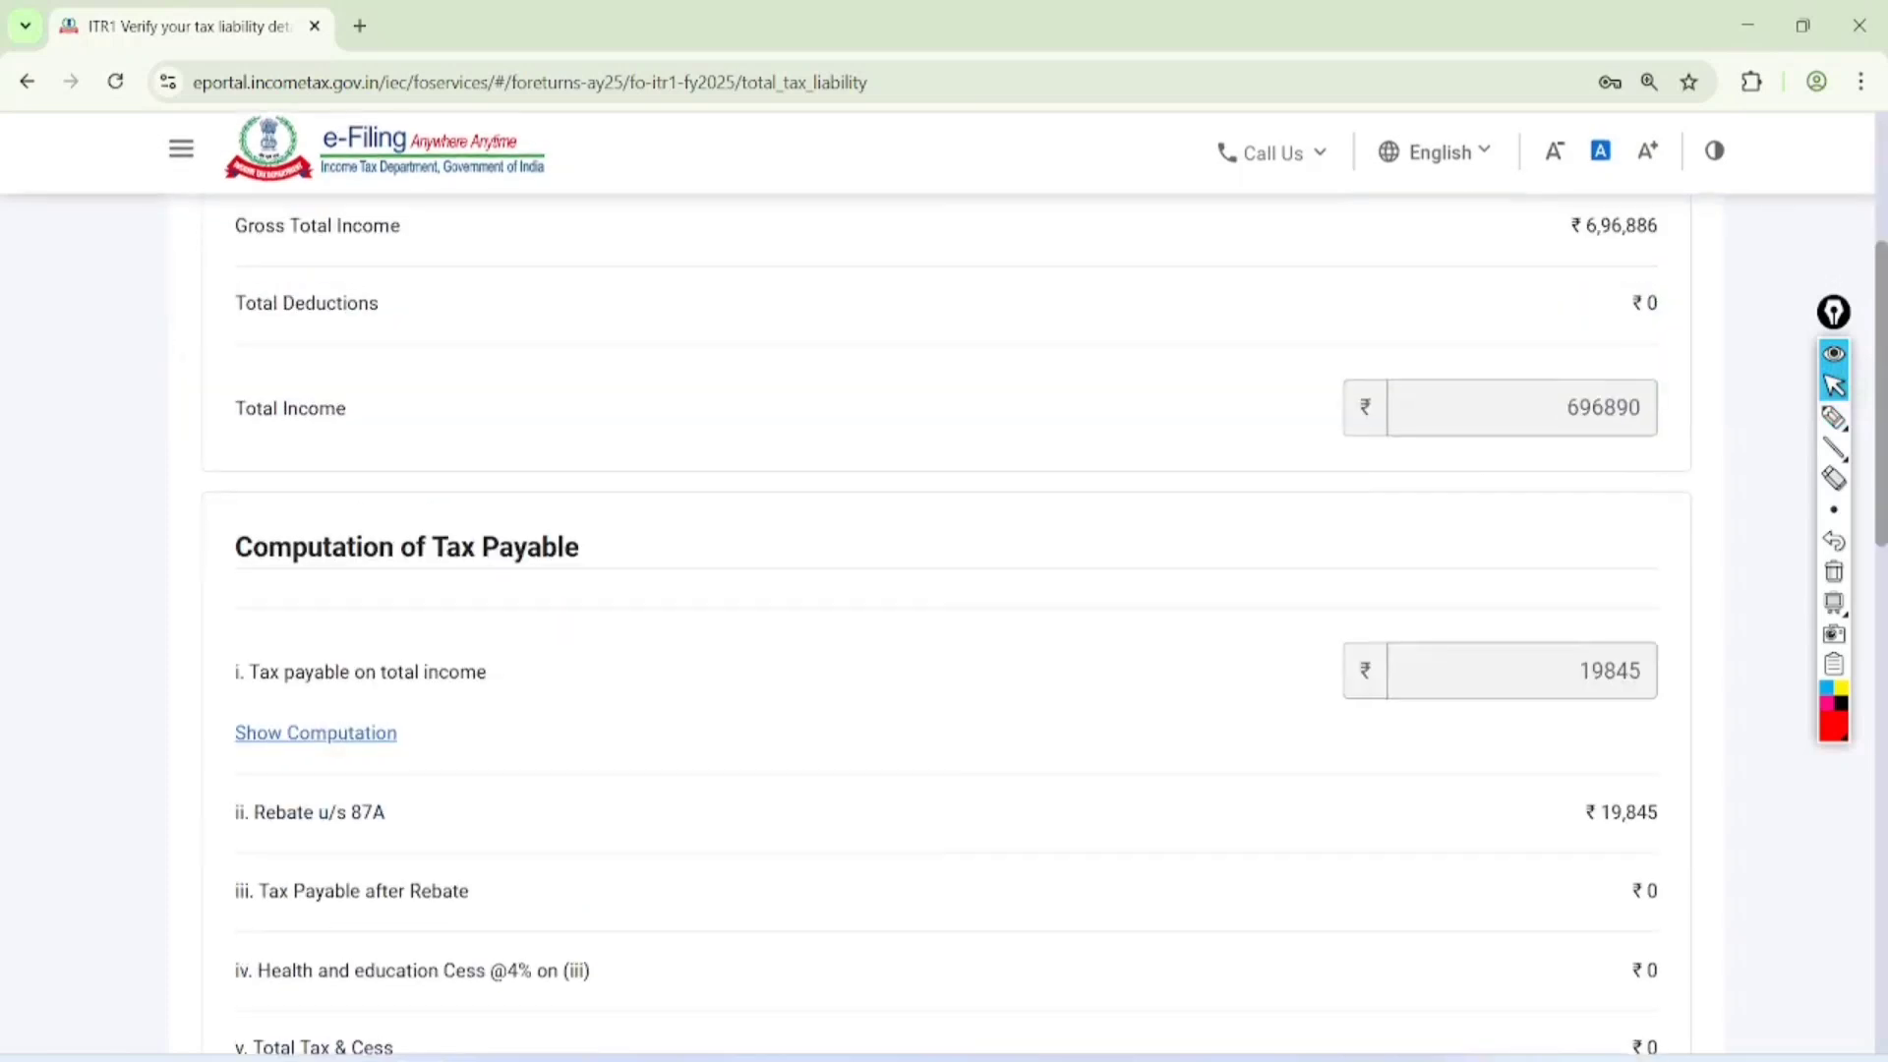
pyautogui.click(1834, 418)
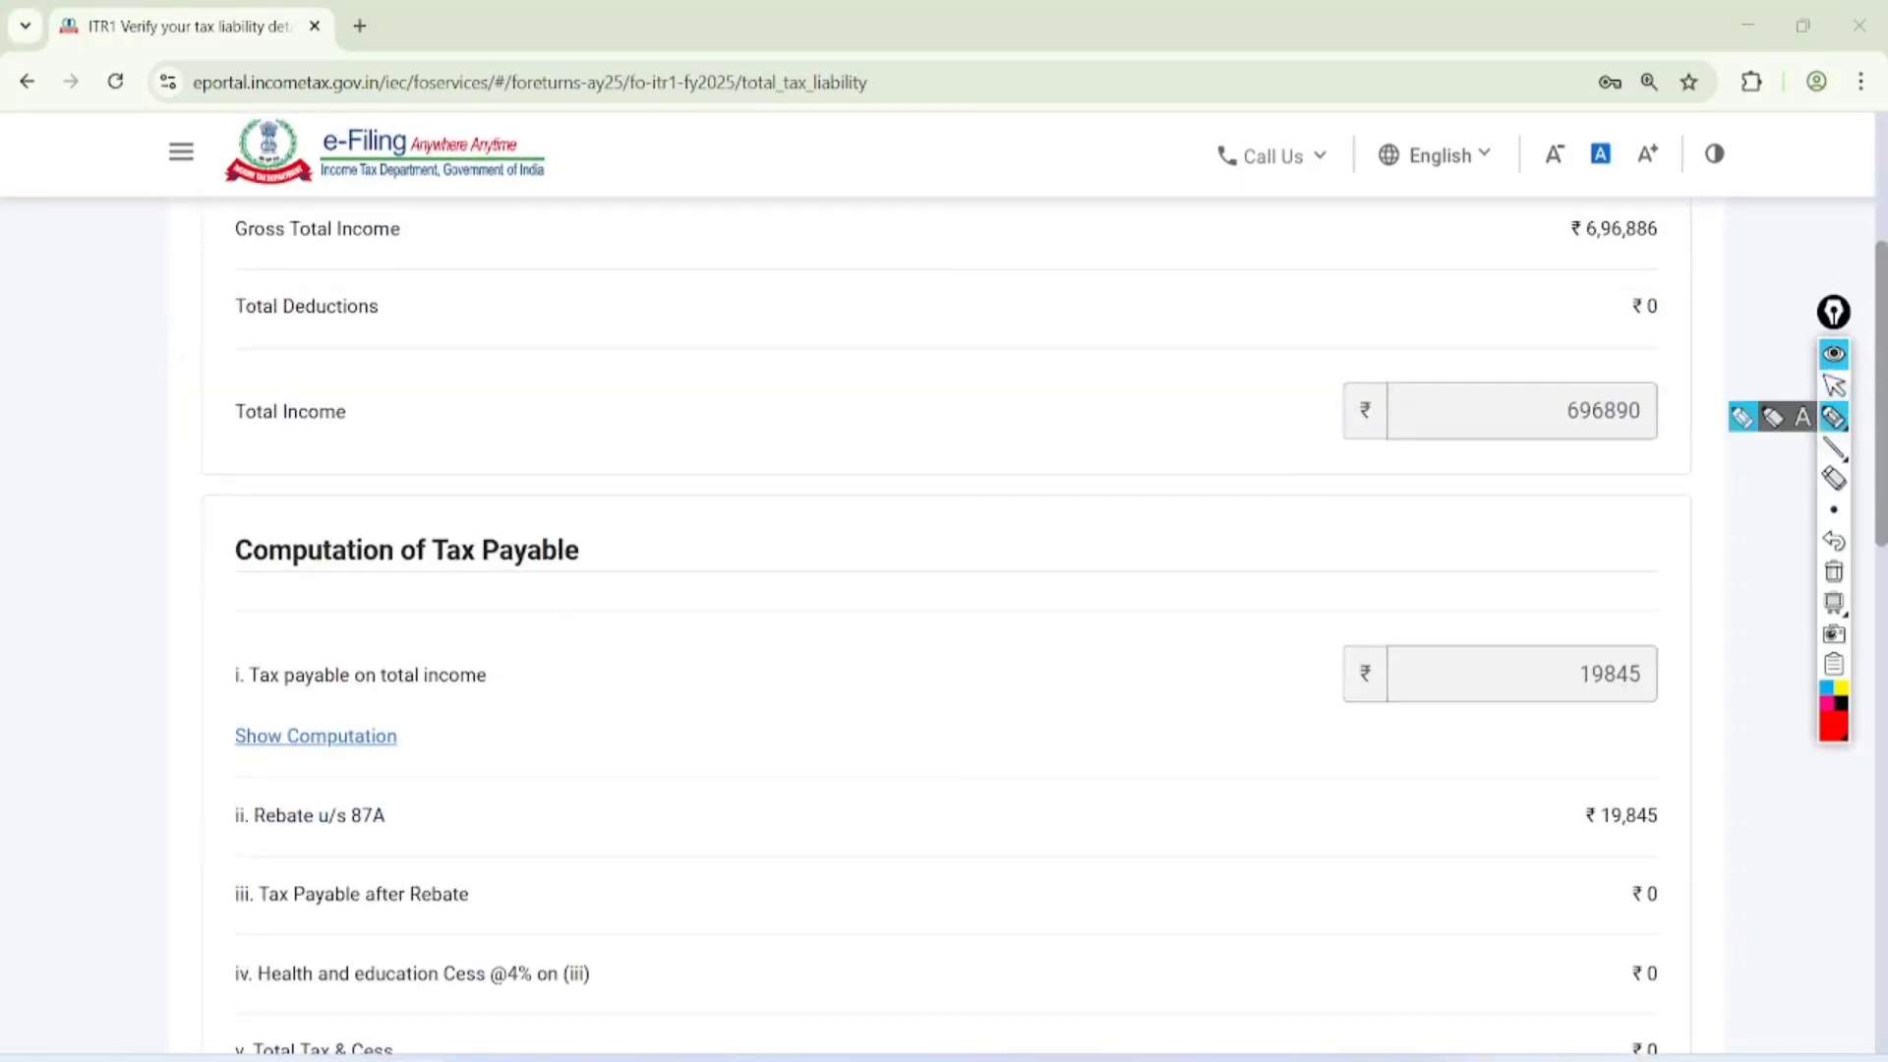
pyautogui.moveTo(1677, 602)
pyautogui.mouseDown()
pyautogui.moveTo(1536, 693)
pyautogui.moveTo(1625, 590)
pyautogui.mouseUp()
pyautogui.moveTo(401, 773)
pyautogui.mouseDown()
pyautogui.moveTo(211, 787)
pyautogui.moveTo(439, 826)
pyautogui.moveTo(405, 769)
pyautogui.mouseUp()
pyautogui.moveTo(517, 794)
pyautogui.mouseDown()
pyautogui.moveTo(1524, 783)
pyautogui.moveTo(1534, 802)
pyautogui.mouseUp()
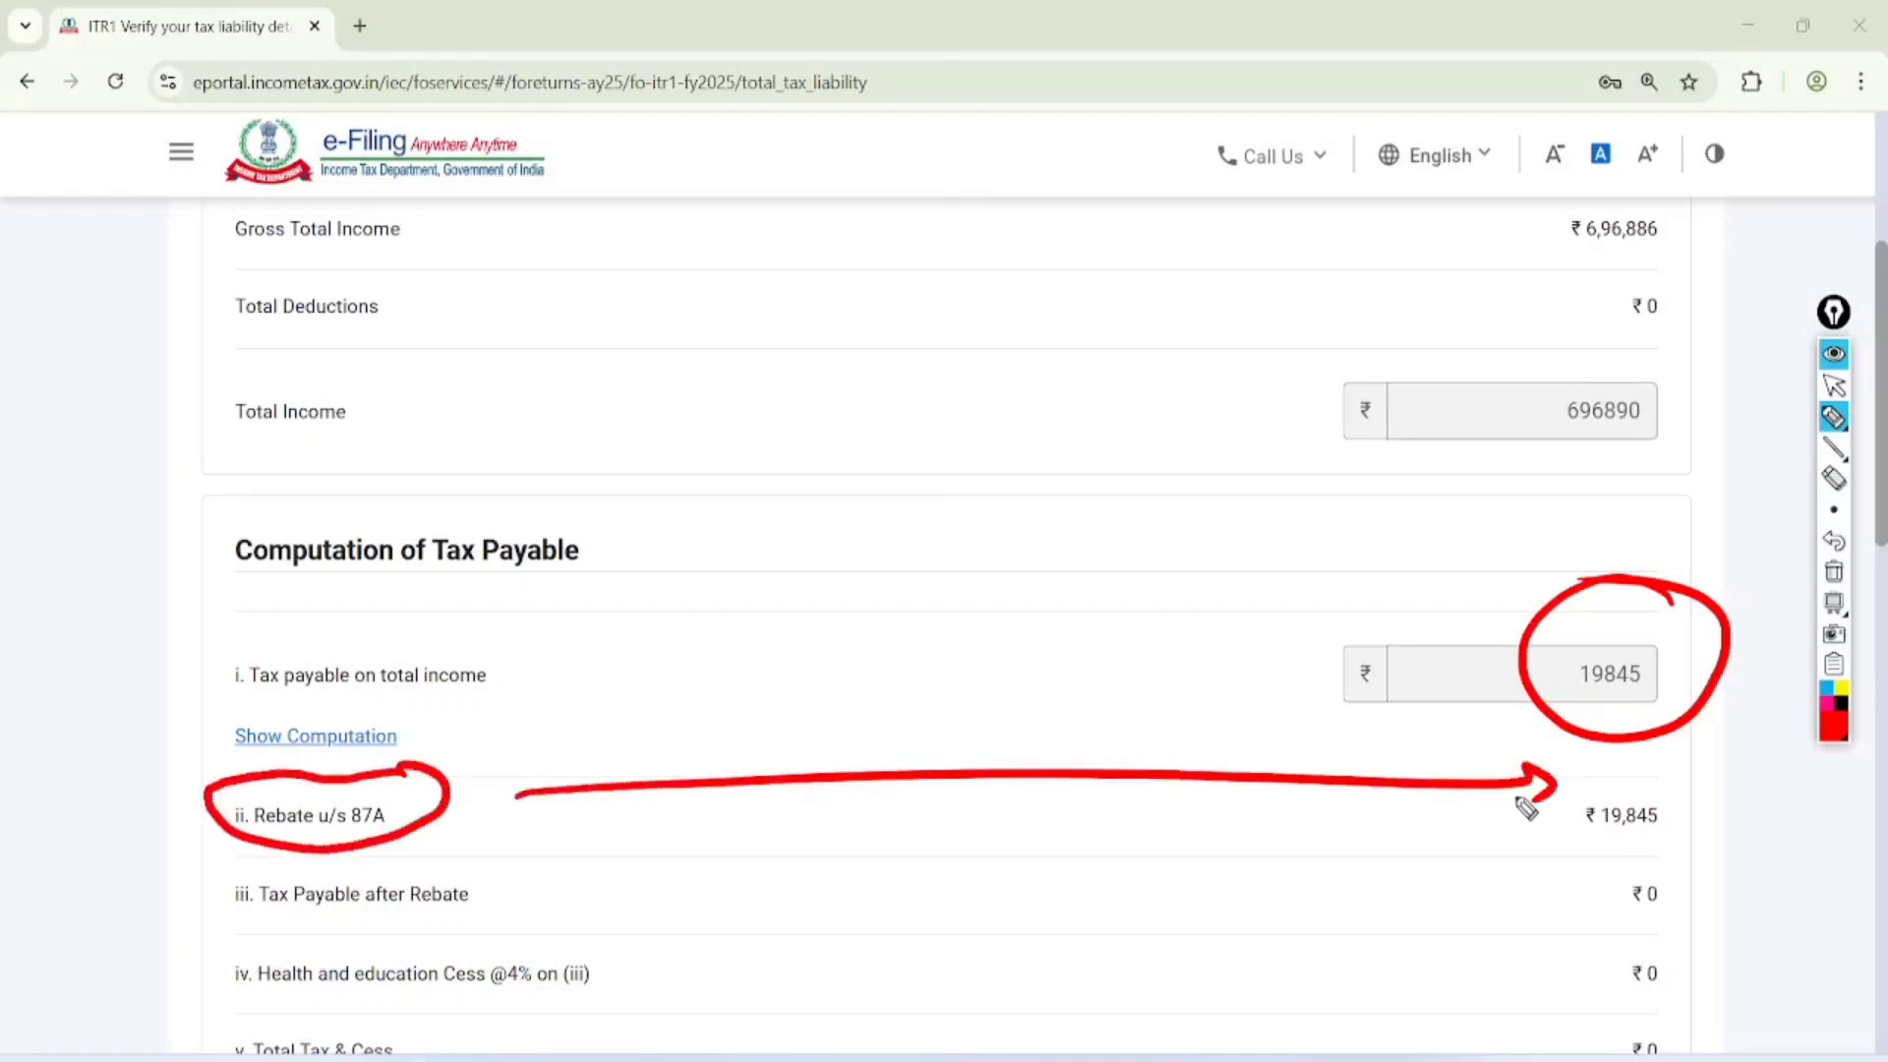
# Handwrite "20K" below the arrow in the tax computation and underline it twice
pyautogui.moveTo(998, 893); pyautogui.dragTo(1113, 912)
pyautogui.moveTo(1129, 841); pyautogui.dragTo(1173, 890)
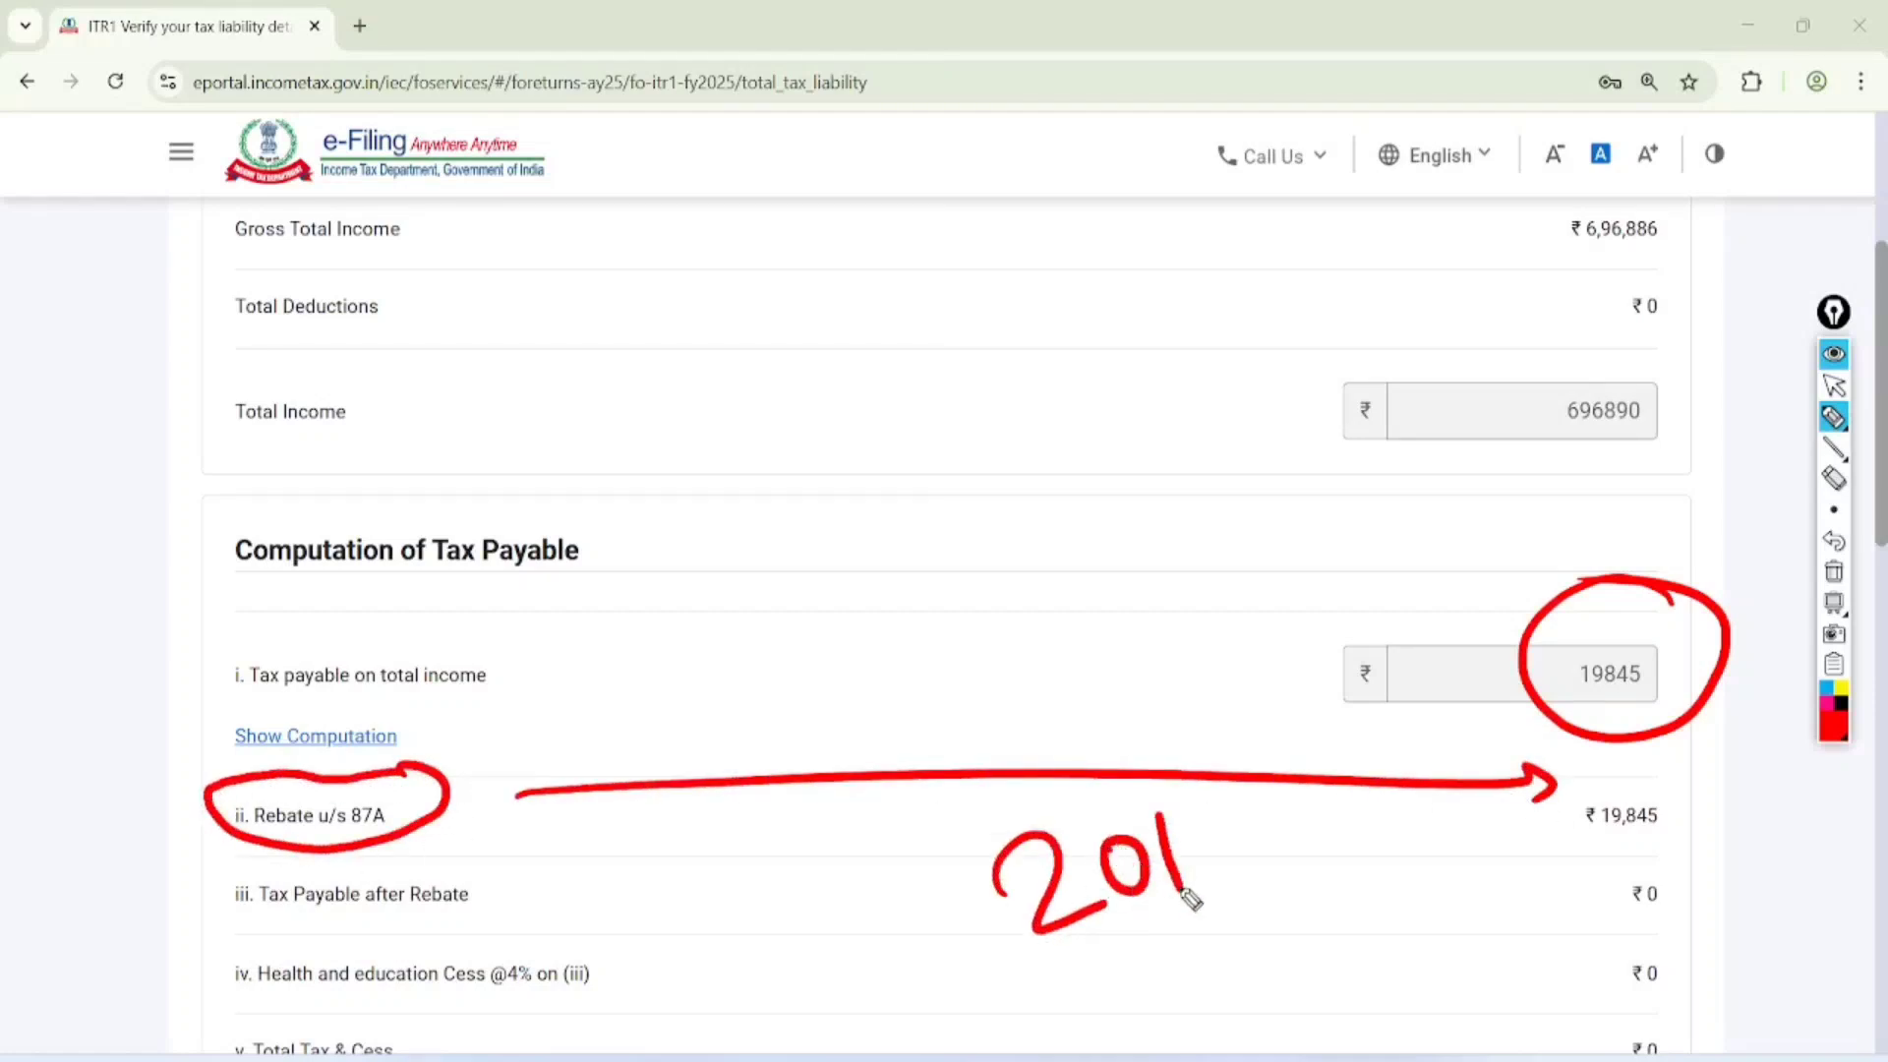
pyautogui.moveTo(1196, 808); pyautogui.dragTo(1235, 874)
pyautogui.moveTo(1122, 952); pyautogui.dragTo(1247, 906)
pyautogui.moveTo(1141, 977); pyautogui.dragTo(1240, 926)
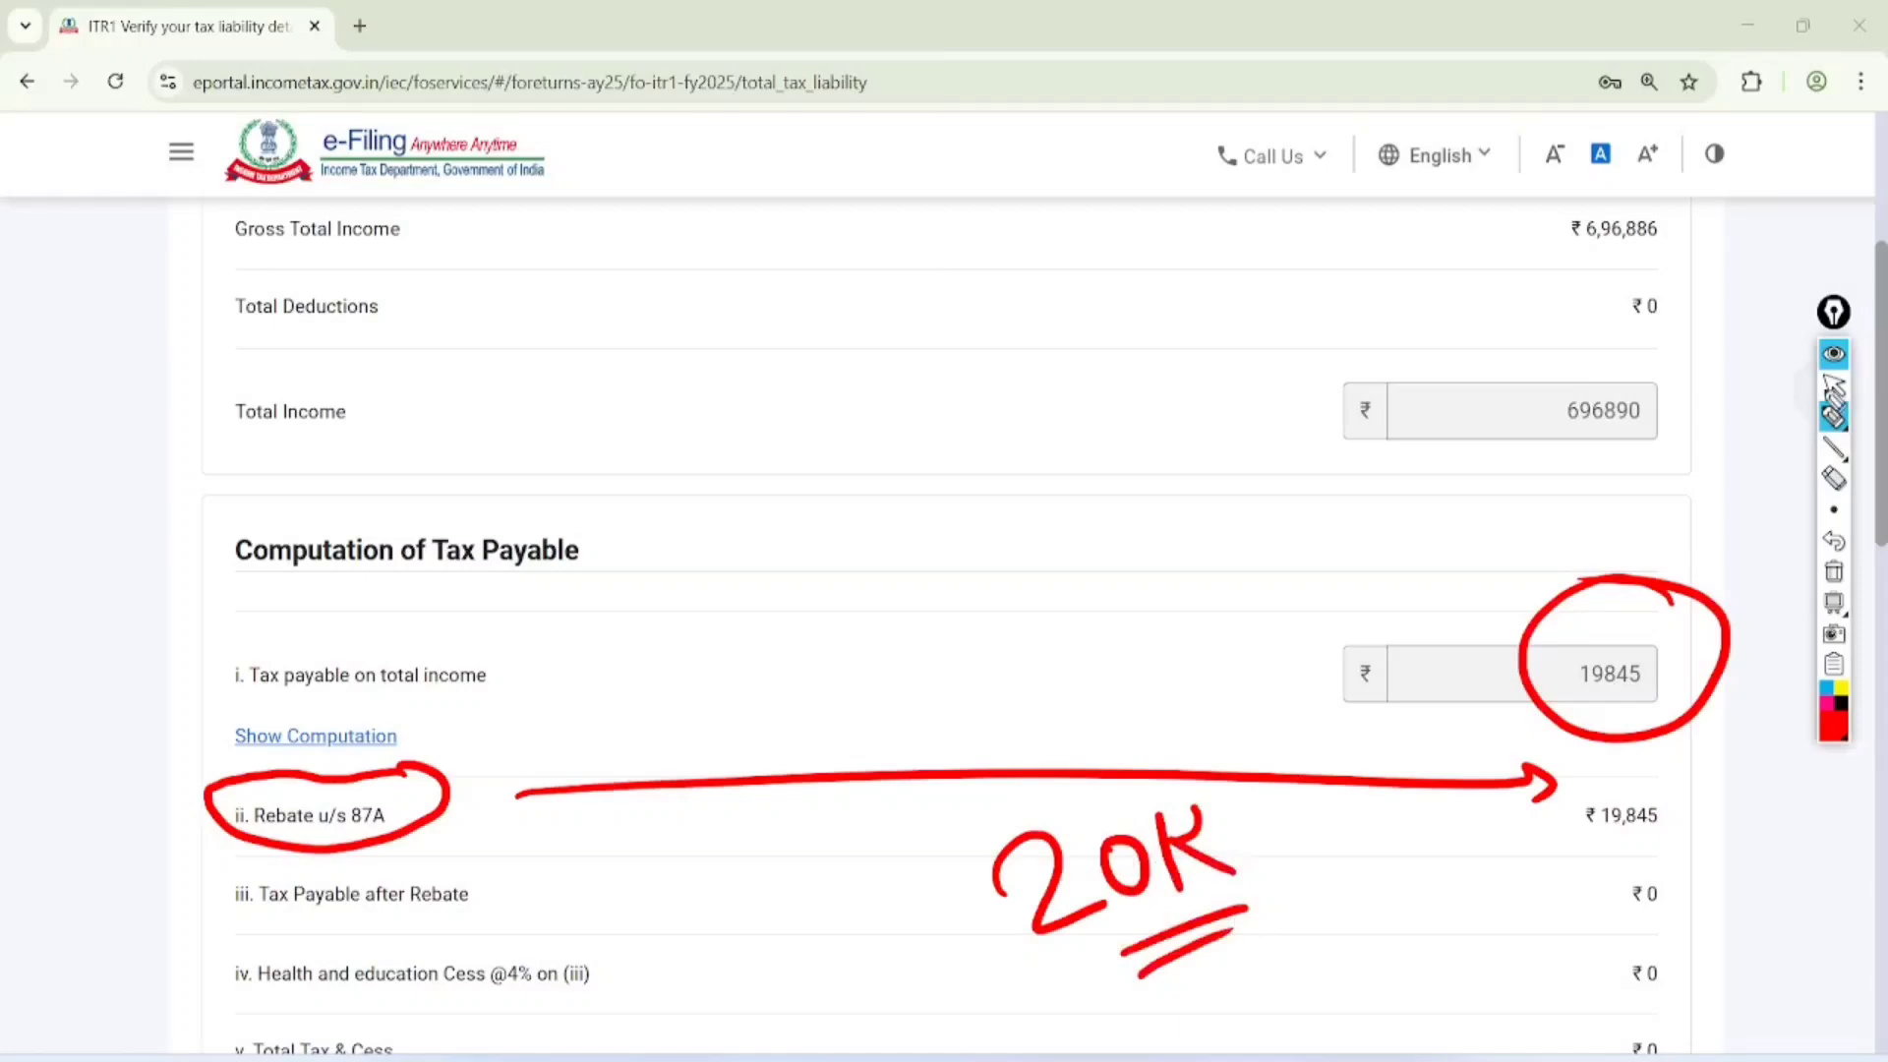
# Clear the drawing and confirm the tax liability details
pyautogui.click(1834, 385)
pyautogui.scroll(-15, 1757, 578)
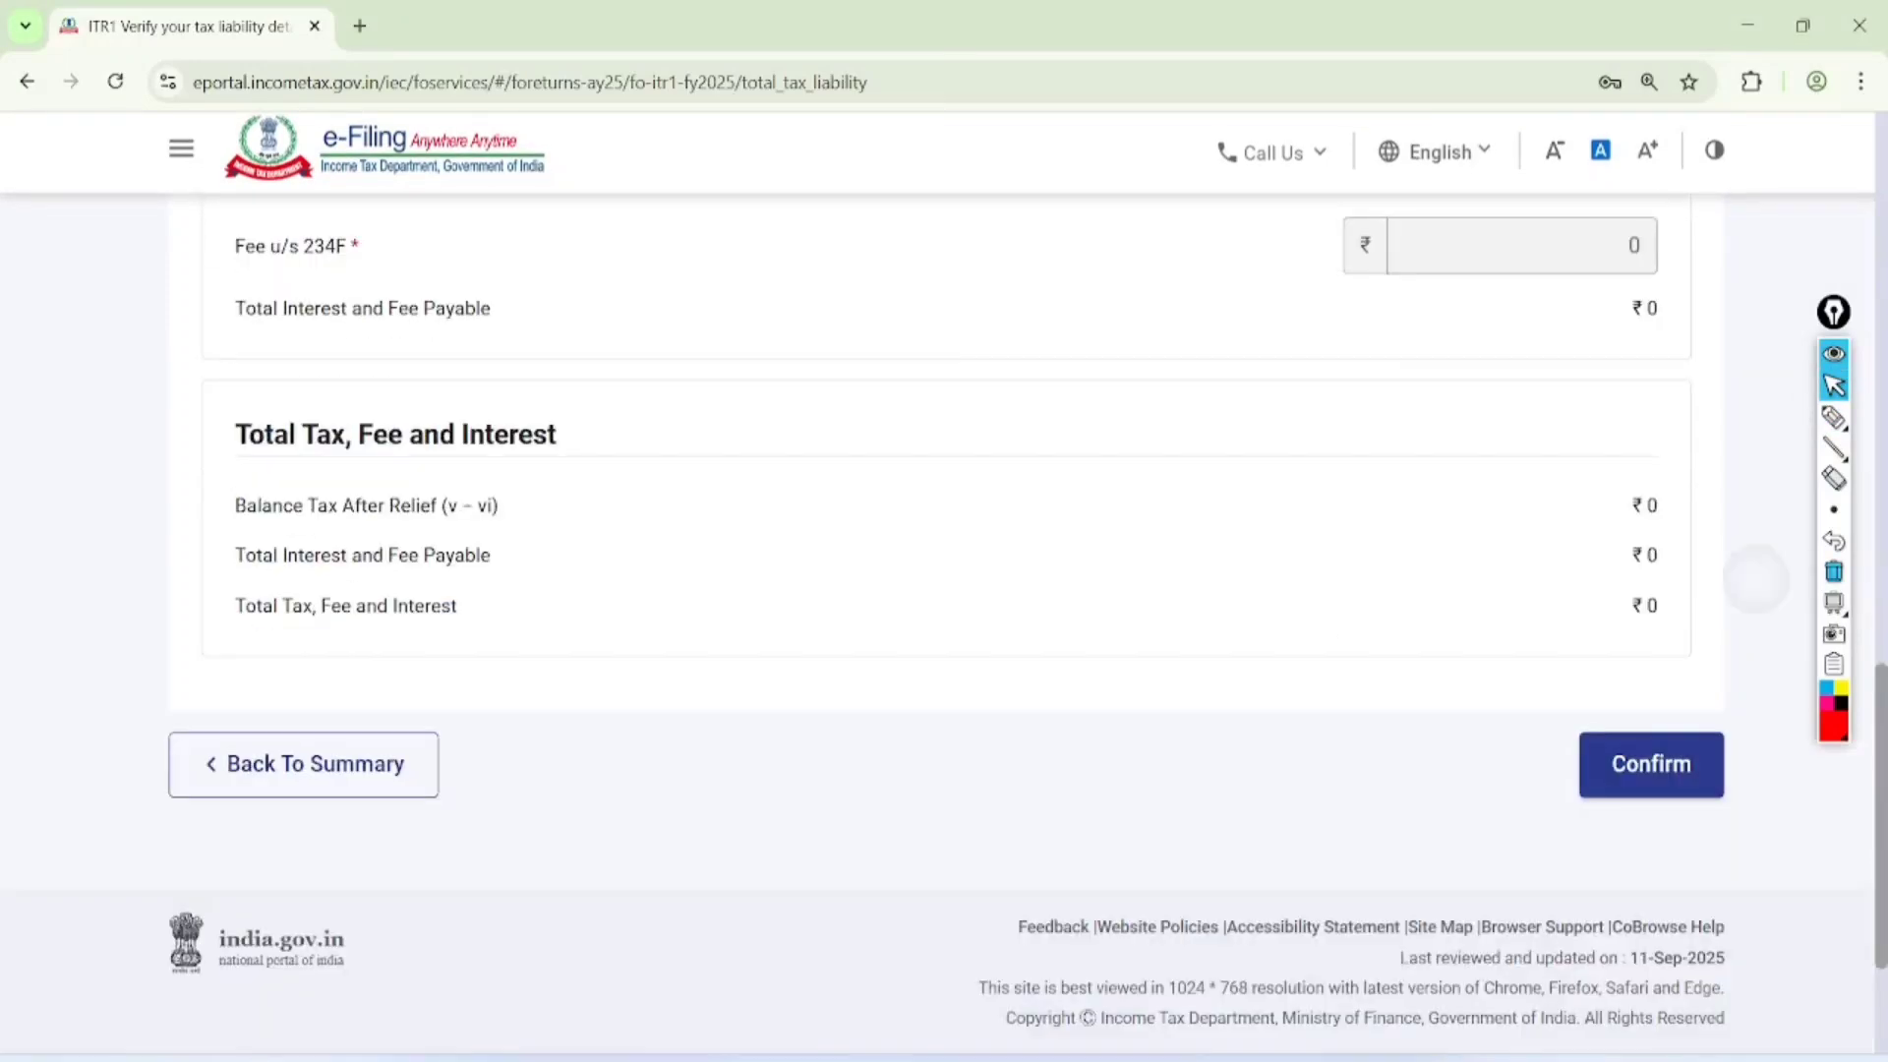
pyautogui.click(1651, 764)
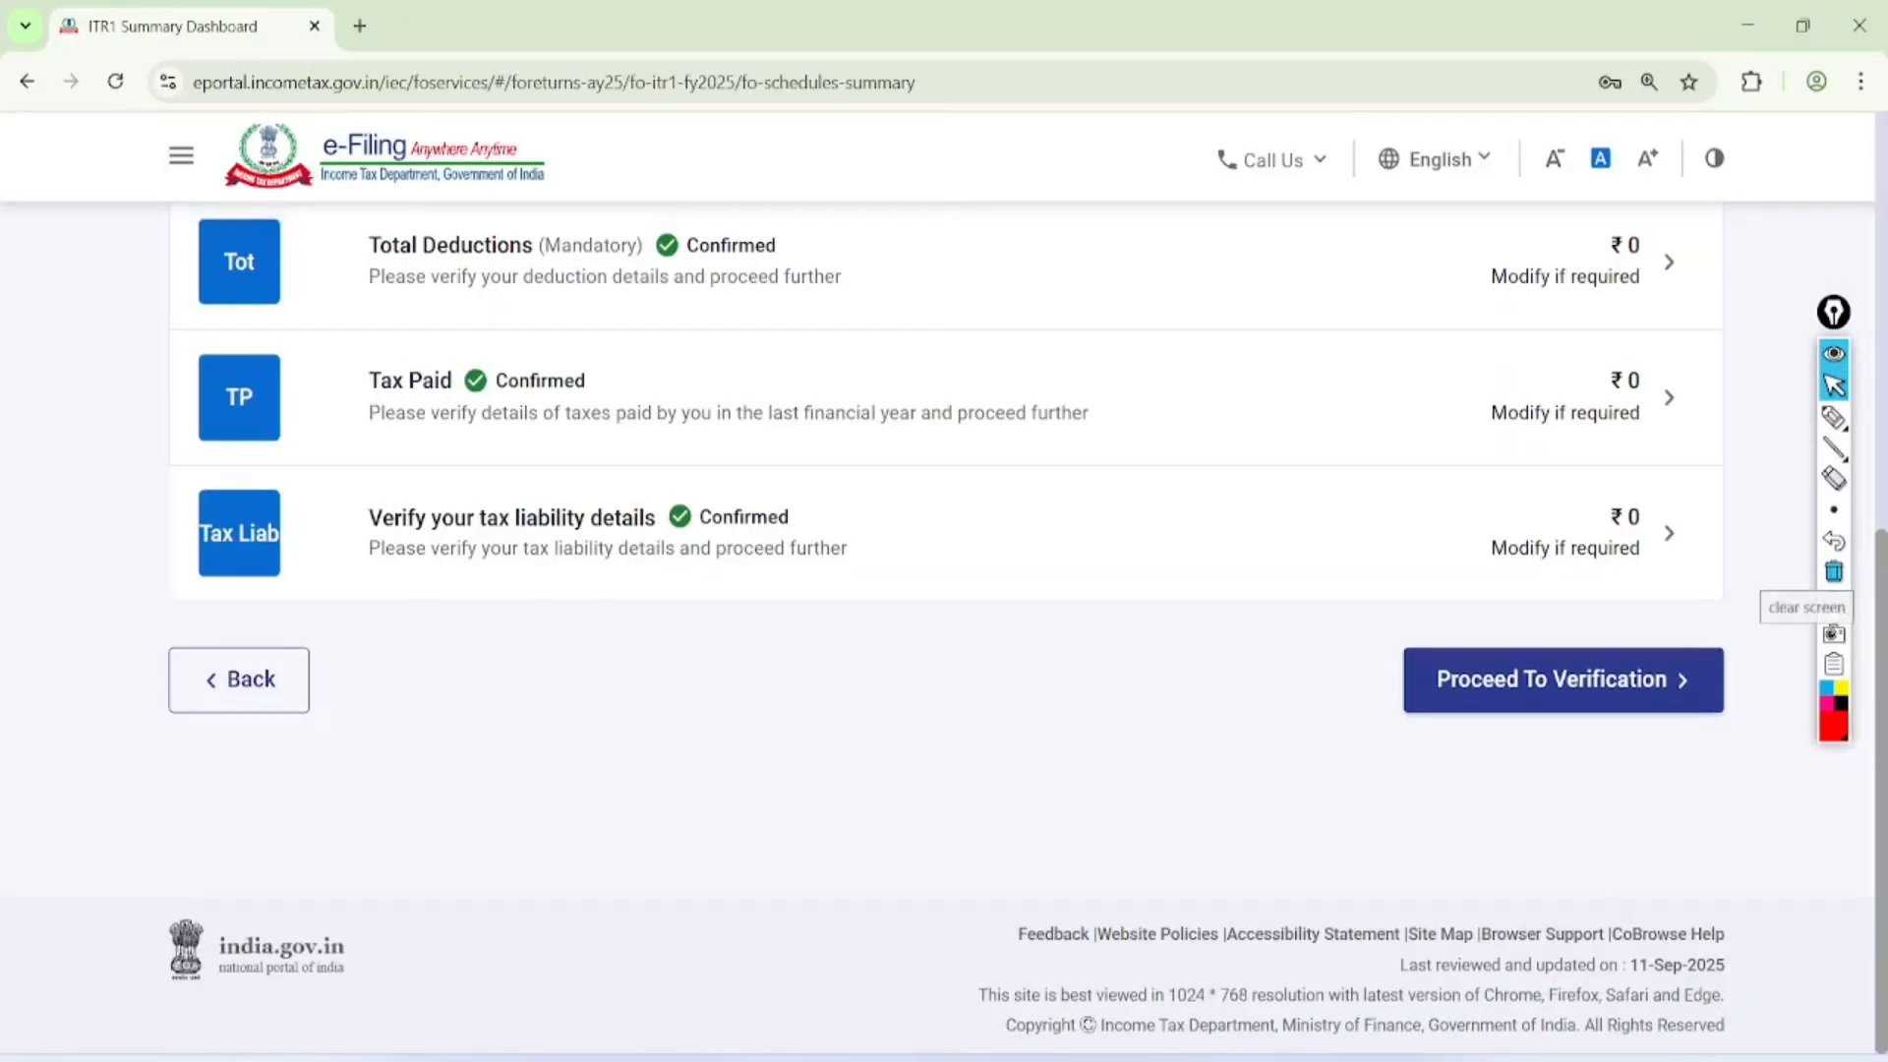
# Proceed to verification, review the tax summary, and continue to previewing and submitting the return
pyautogui.click(1563, 679)
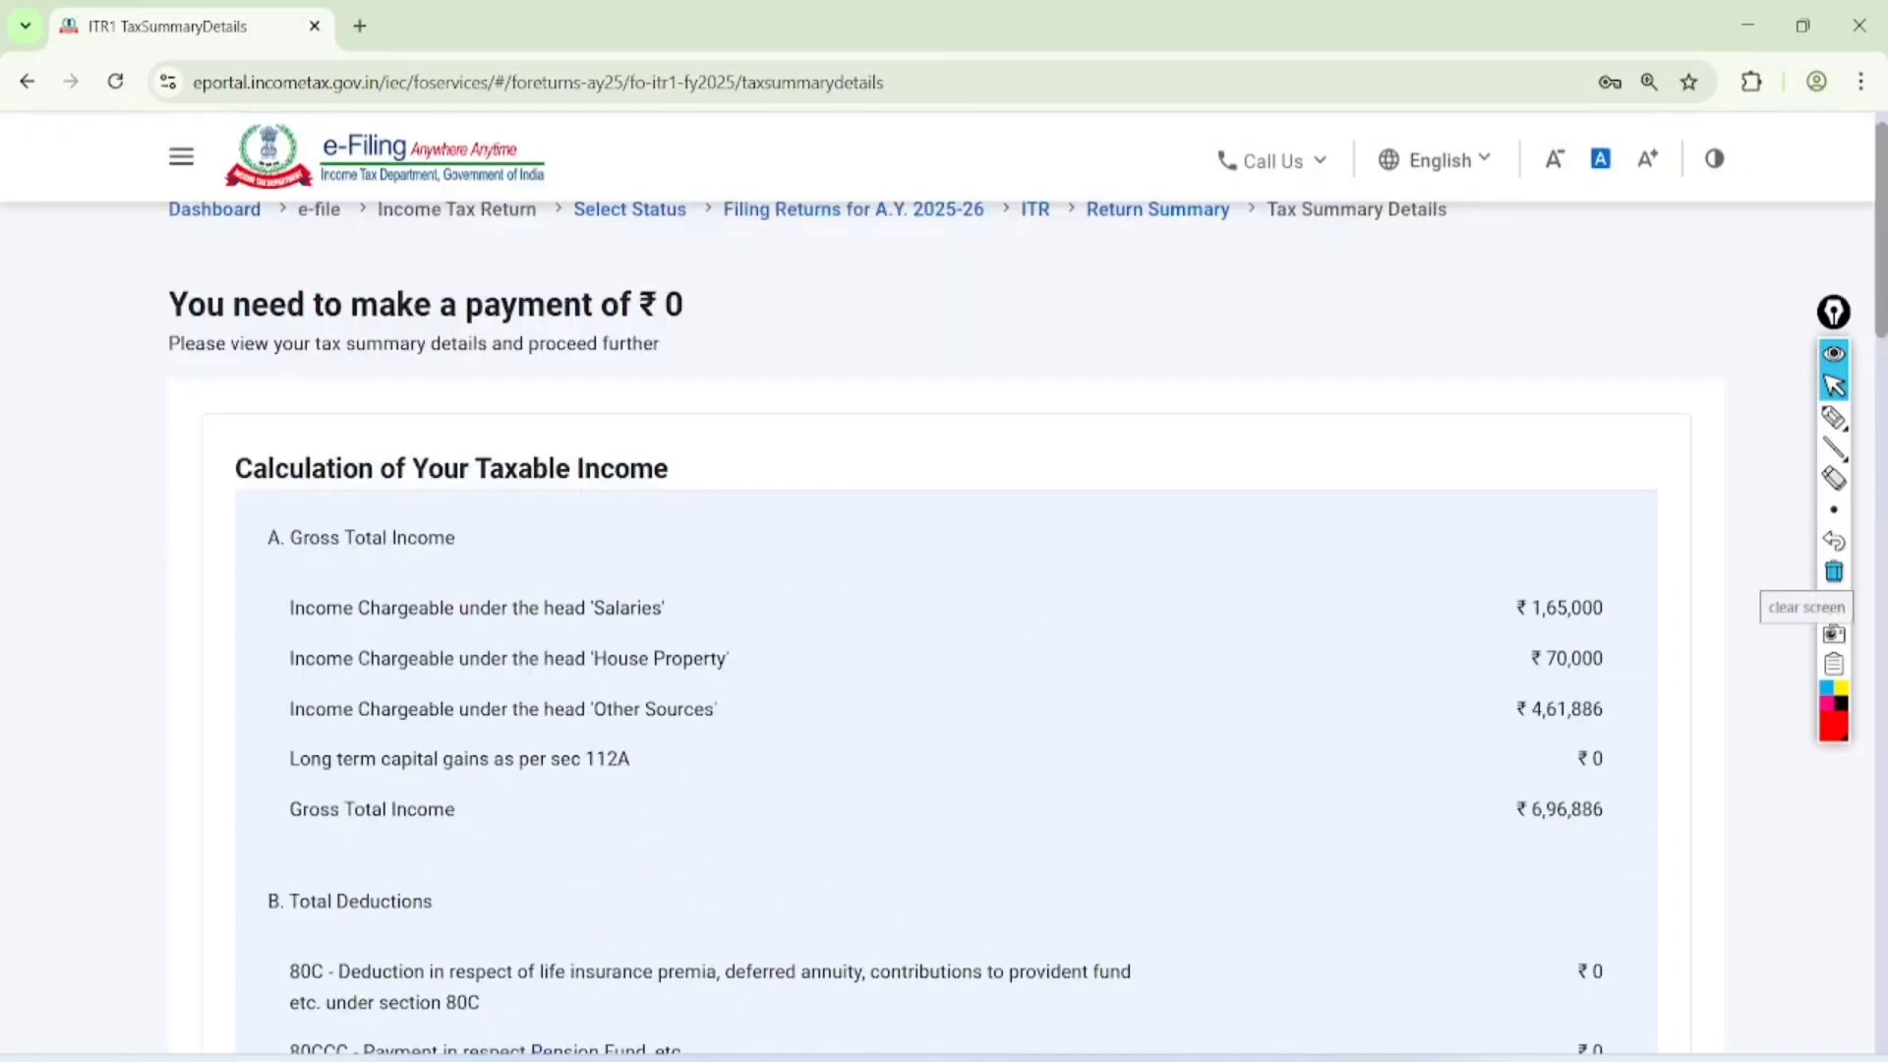
pyautogui.scroll(-20, 944, 629)
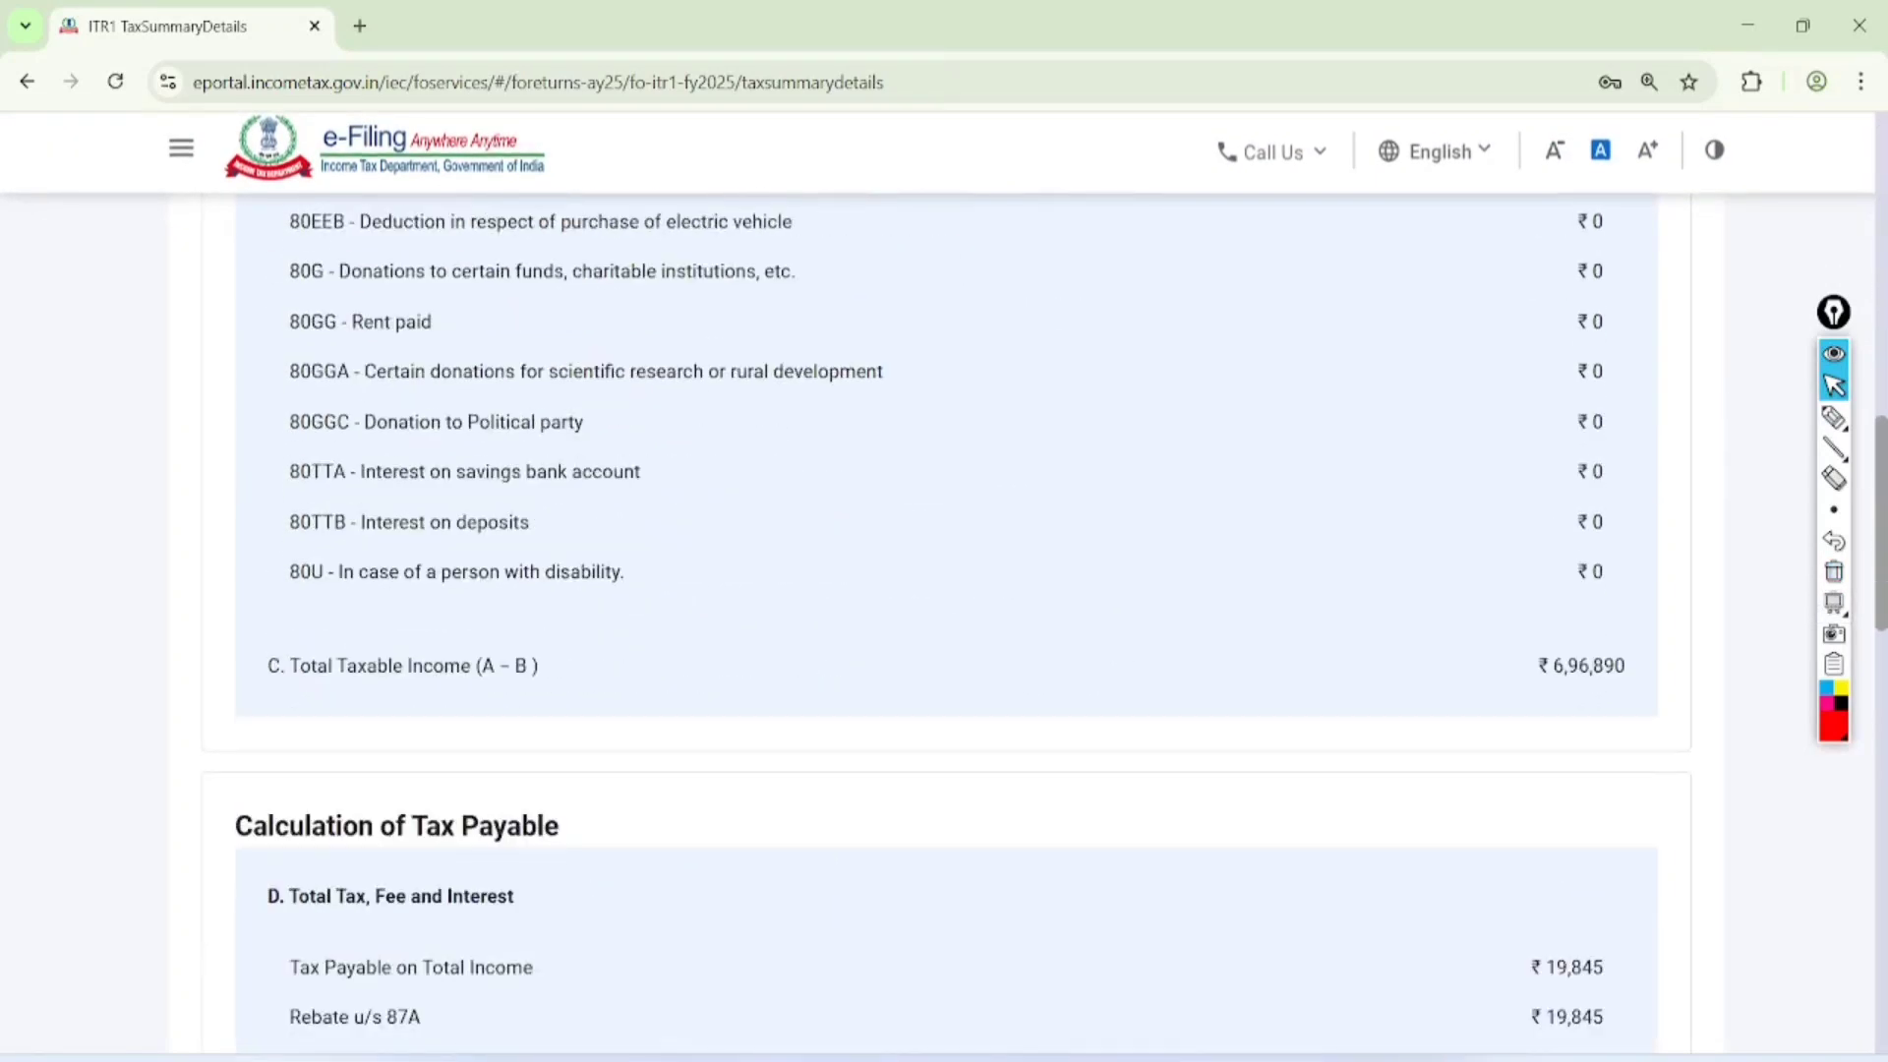
pyautogui.click(1510, 764)
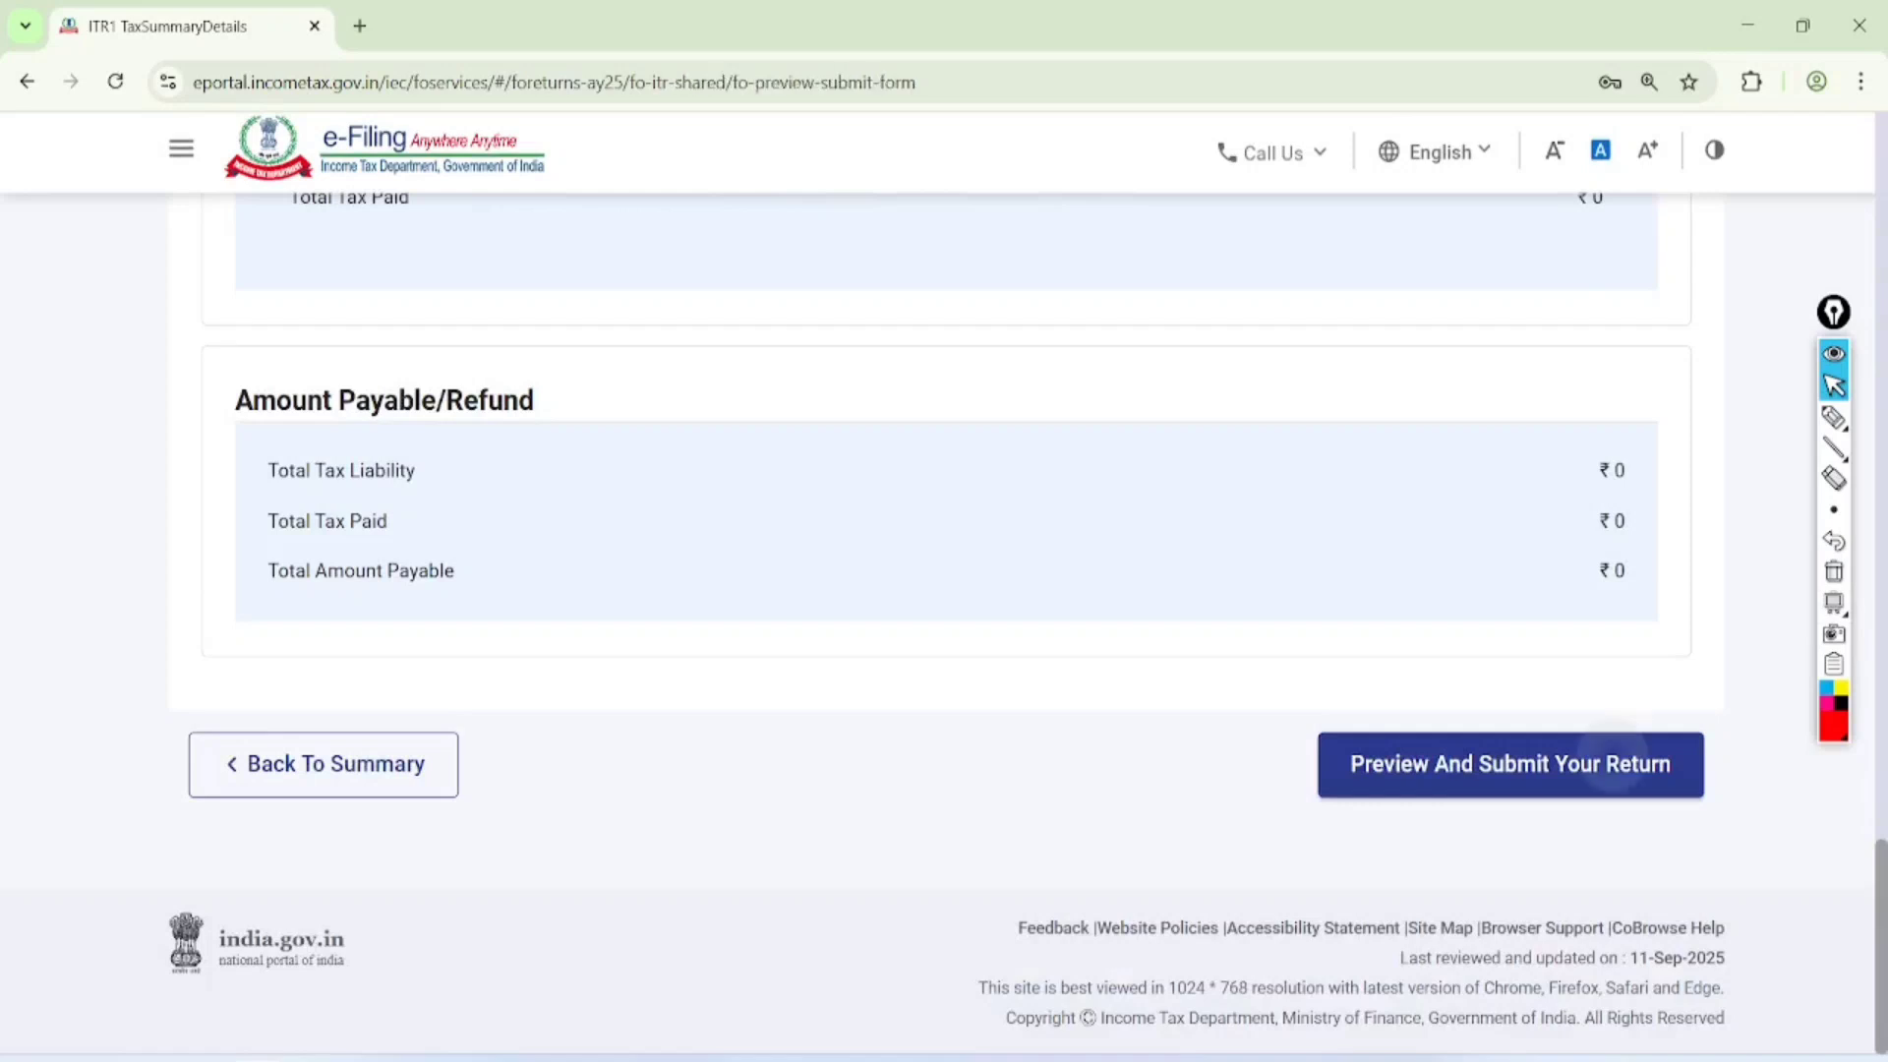
# Accept the declaration, enter jaipur as the place, leave the TRP details blank, and proceed to validation
pyautogui.click(216, 630)
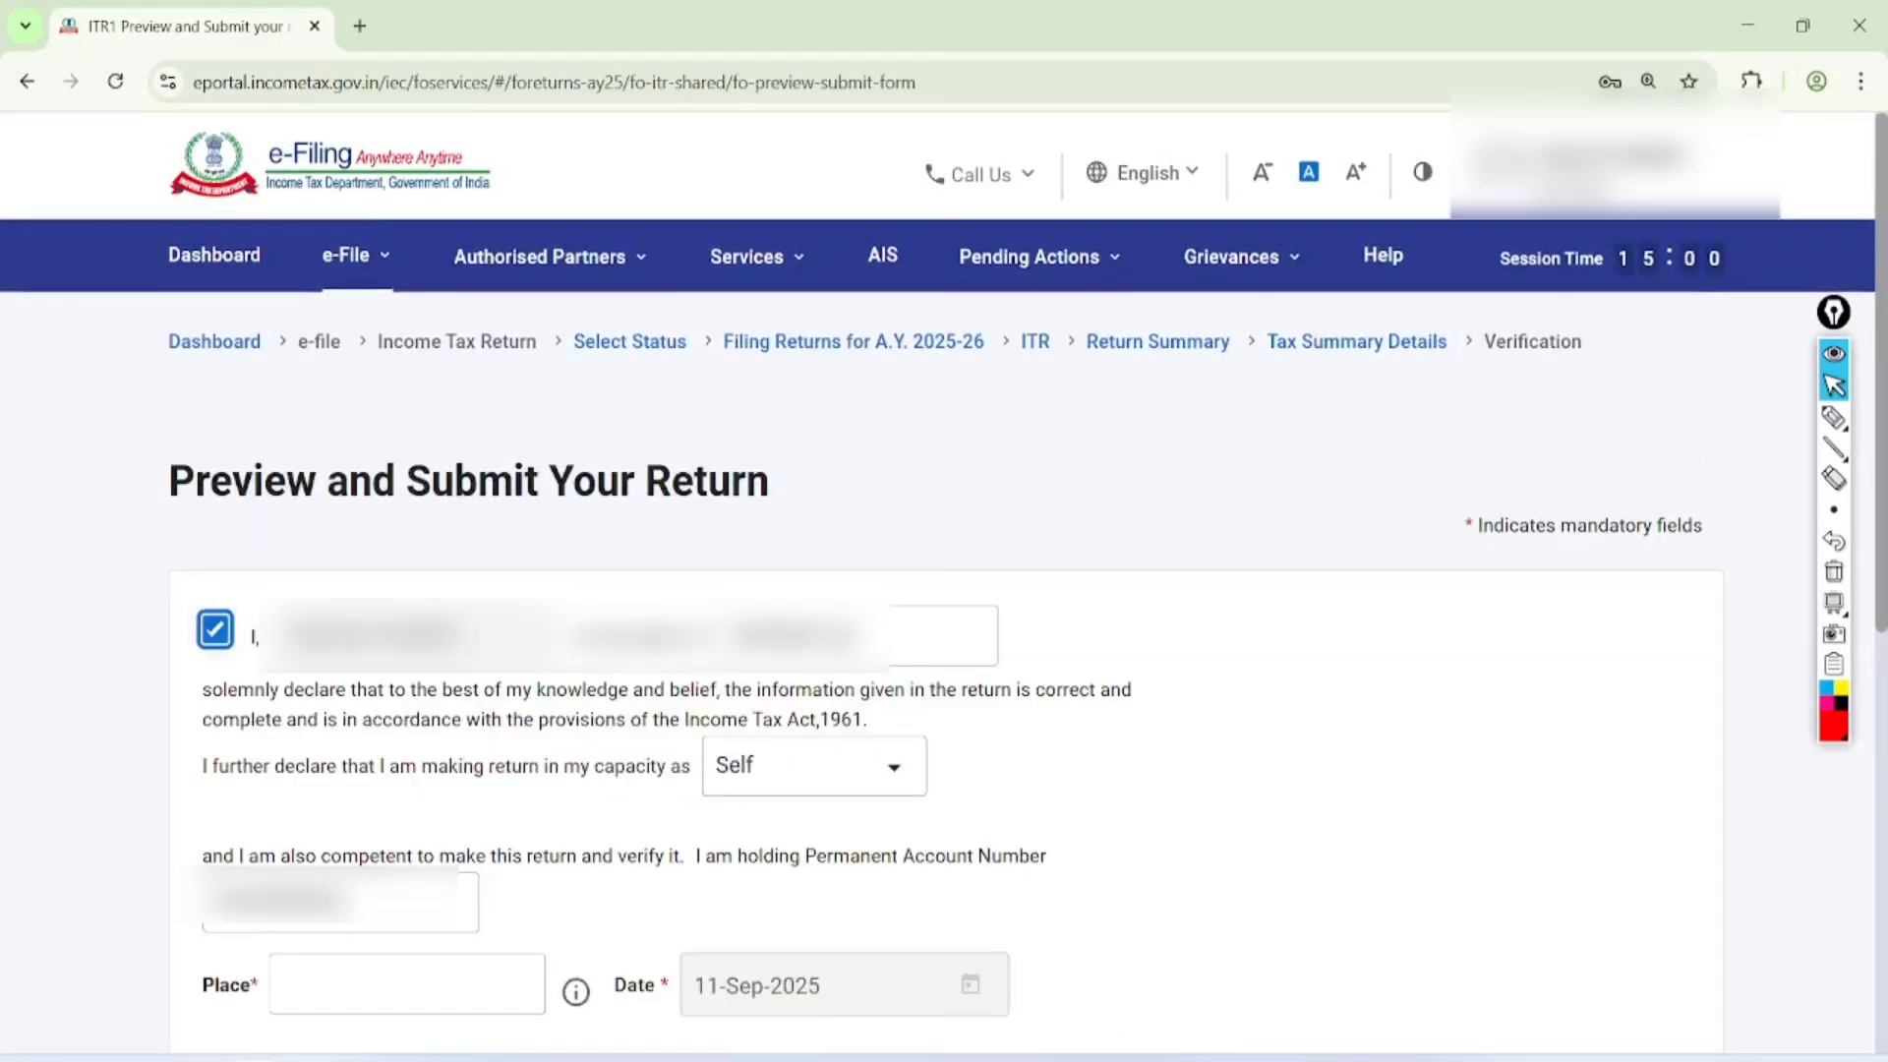
pyautogui.scroll(-8, 944, 629)
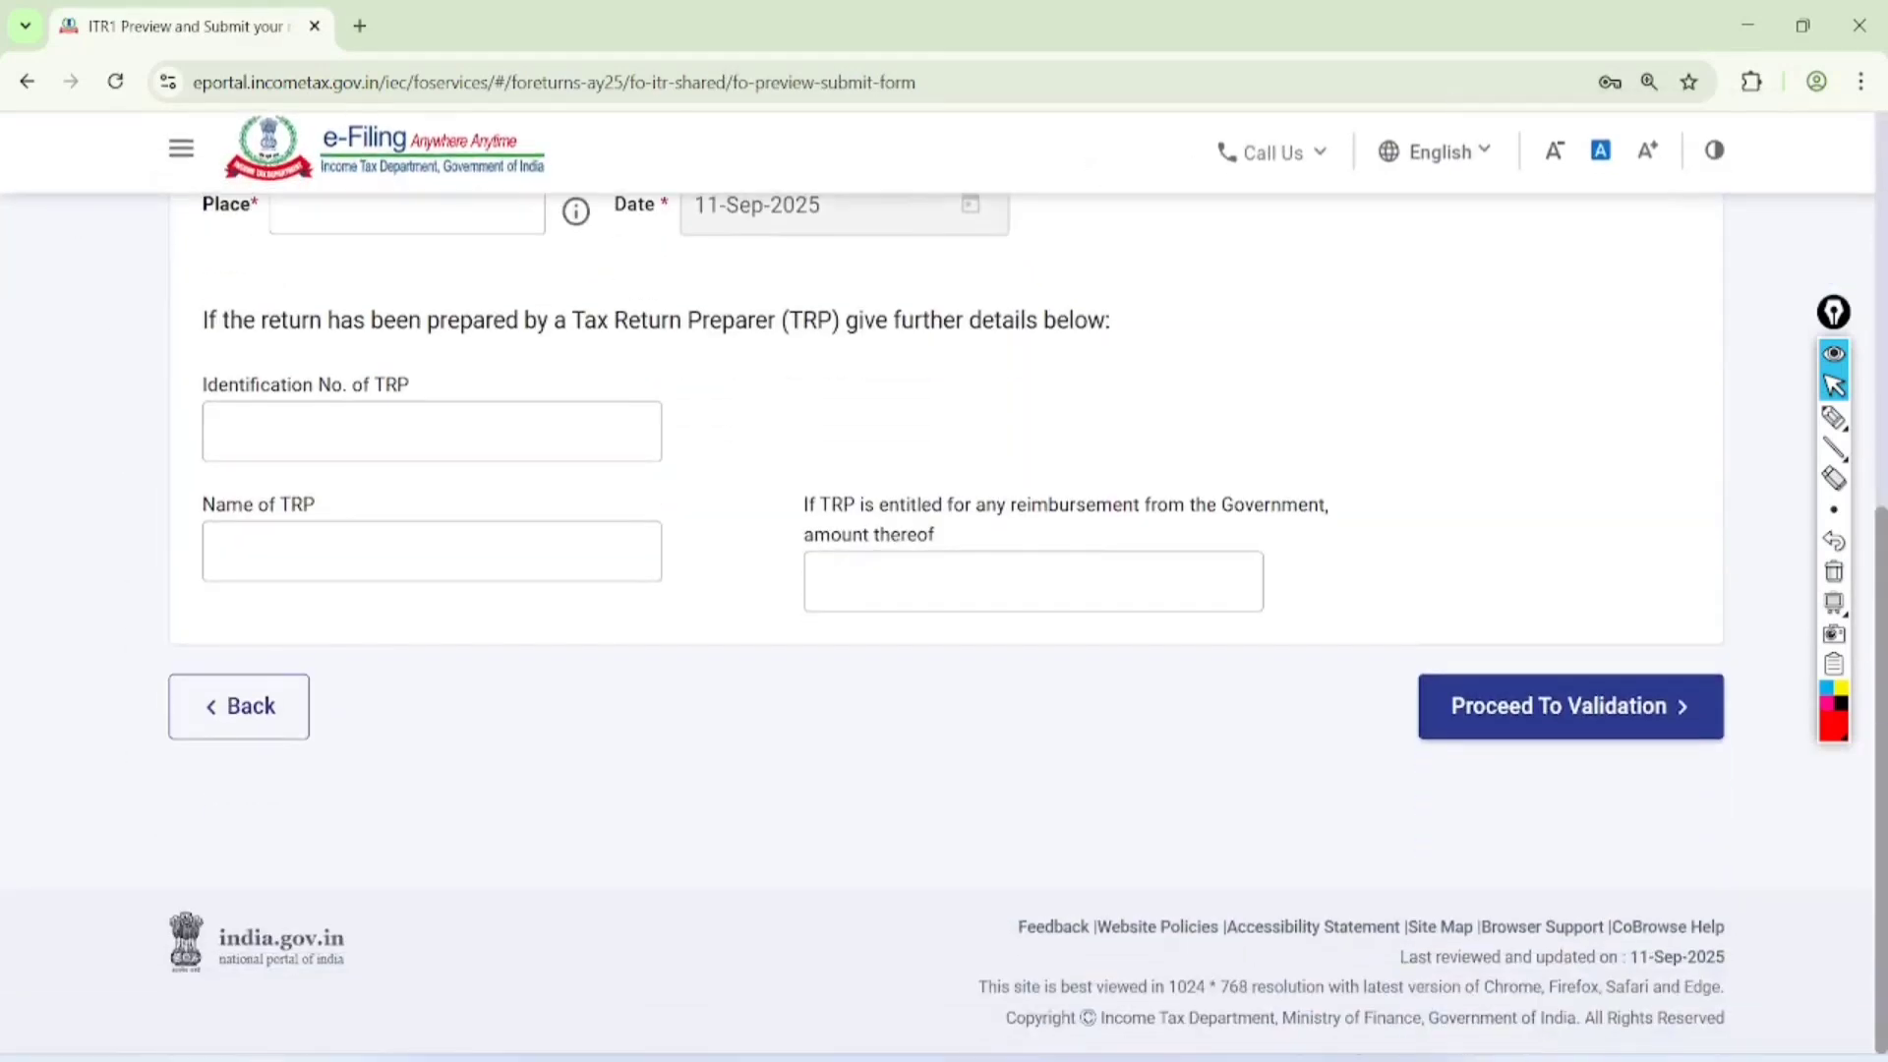
pyautogui.click(407, 213)
pyautogui.click(417, 262)
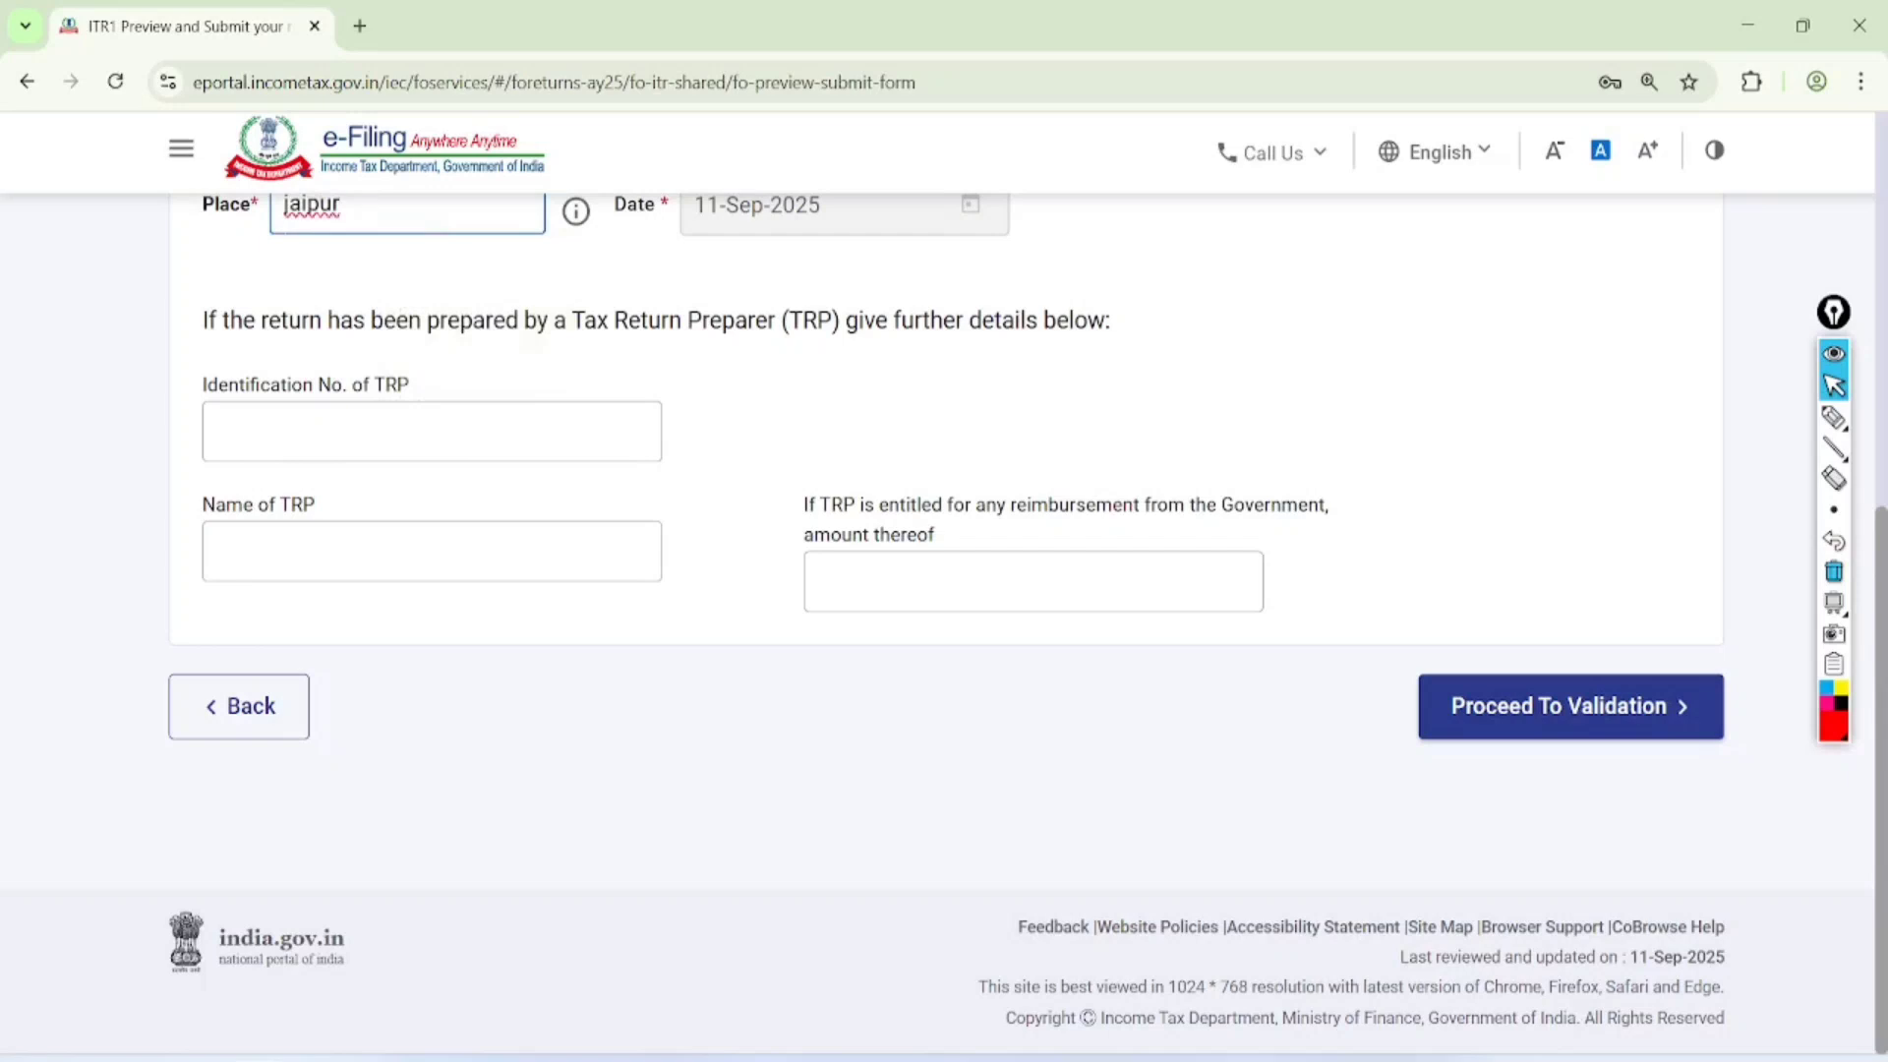
pyautogui.click(1570, 707)
# Circle the validation message on the Internal Validation page and draw four slanted lines with check marks beside them
pyautogui.click(1833, 419)
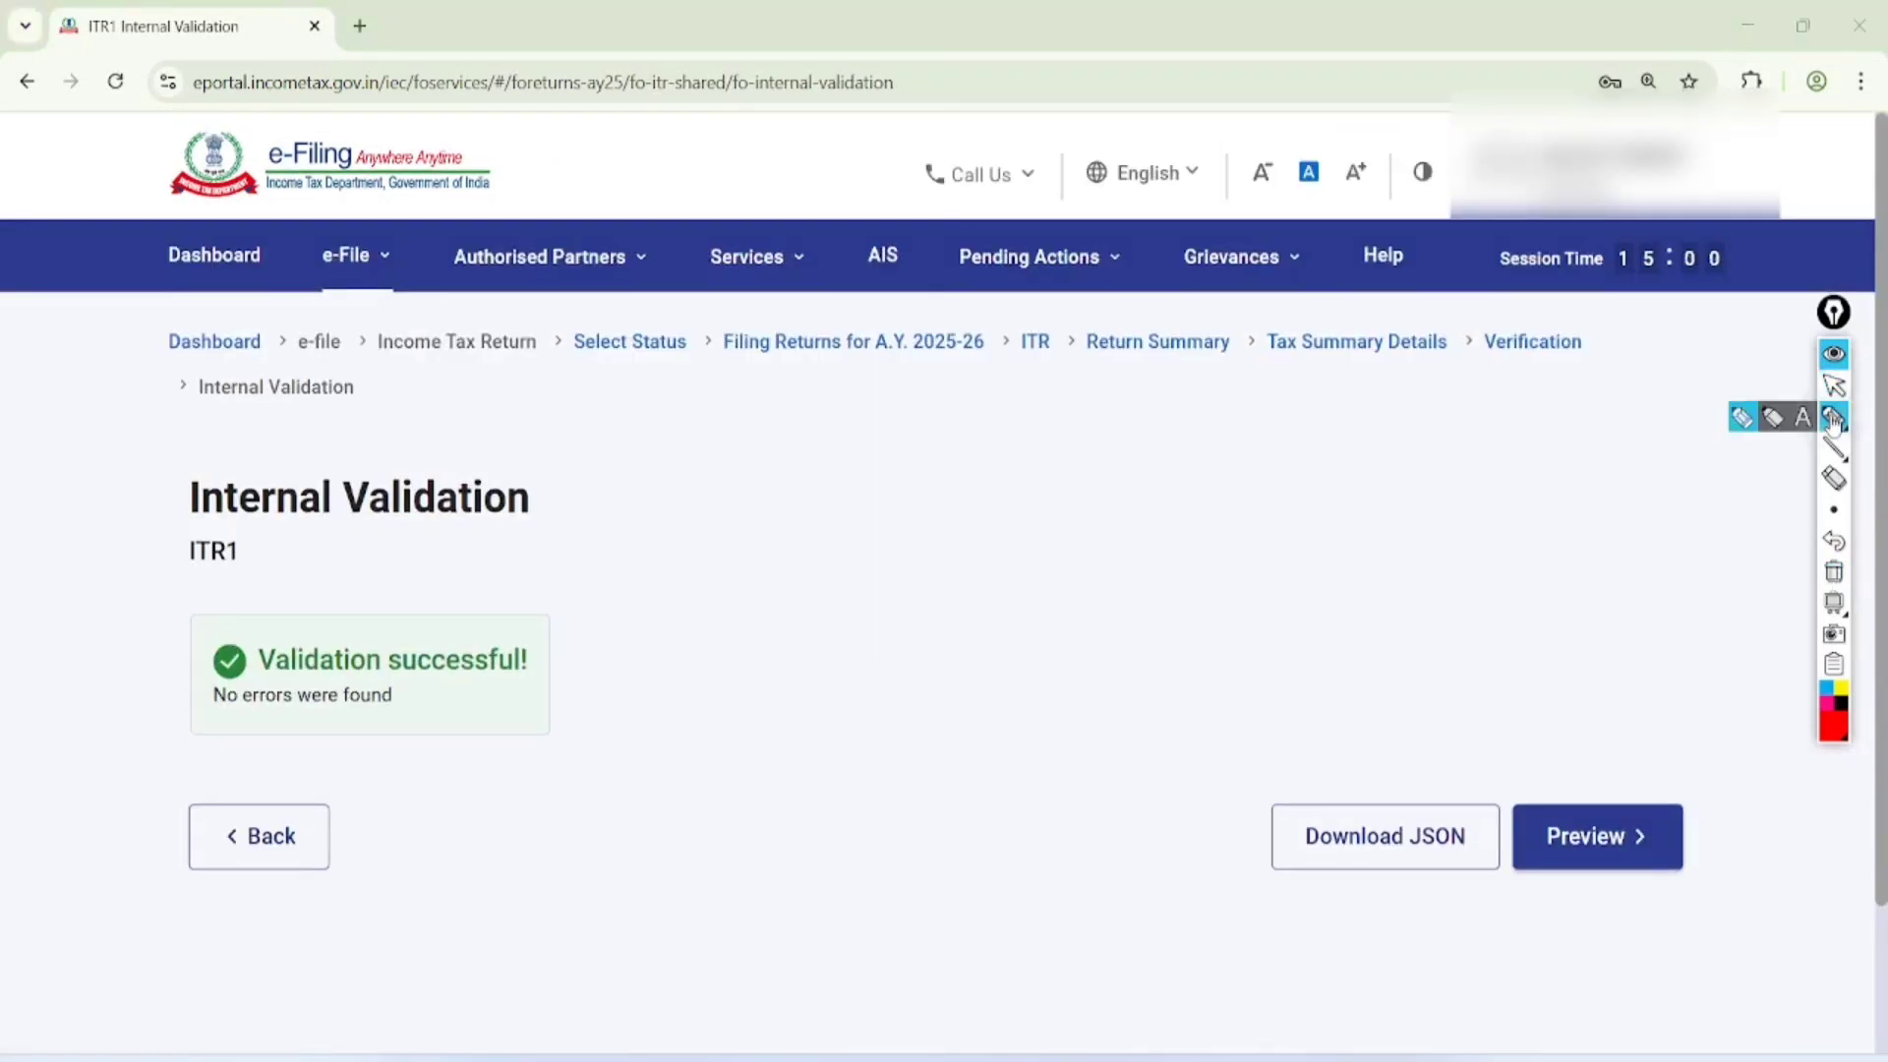
pyautogui.moveTo(575, 582)
pyautogui.mouseDown()
pyautogui.moveTo(380, 551)
pyautogui.moveTo(501, 761)
pyautogui.moveTo(519, 580)
pyautogui.mouseUp()
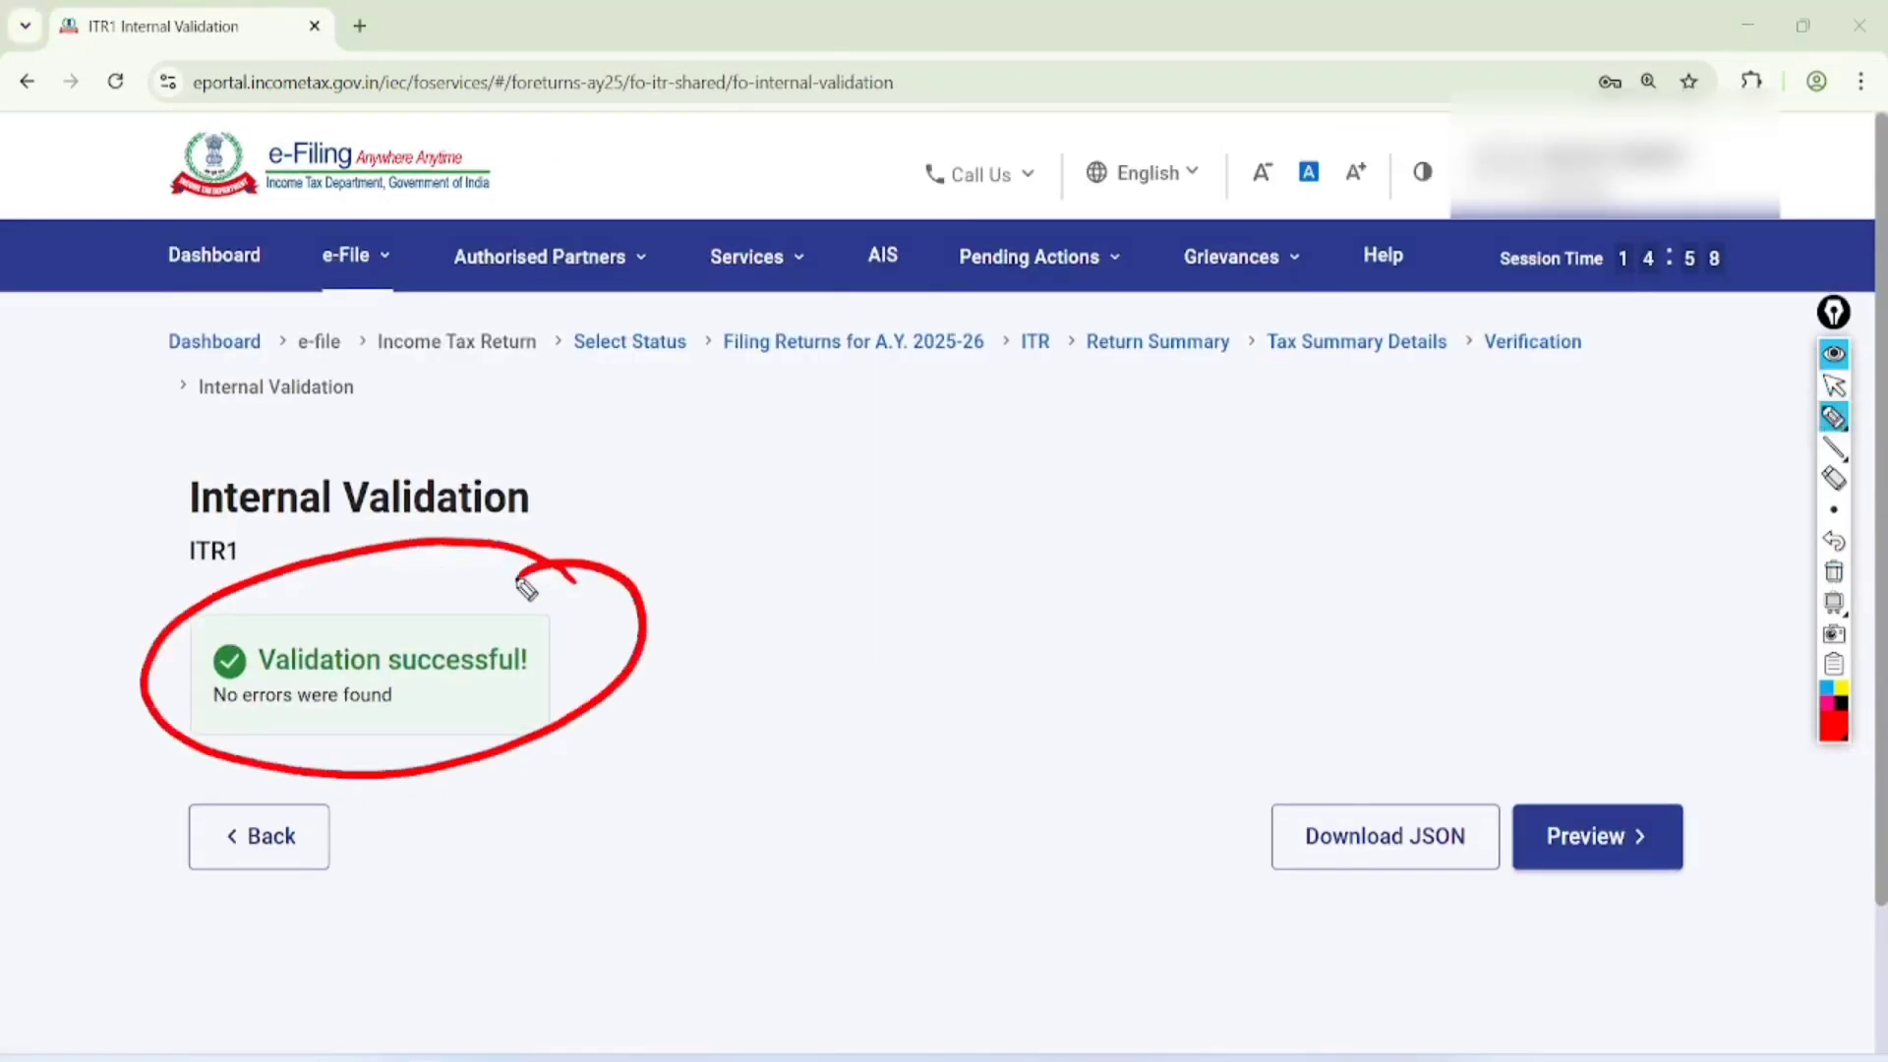
pyautogui.moveTo(762, 619); pyautogui.dragTo(1241, 563)
pyautogui.moveTo(824, 677); pyautogui.dragTo(1264, 609)
pyautogui.moveTo(843, 738); pyautogui.dragTo(1278, 651)
pyautogui.moveTo(870, 823); pyautogui.dragTo(1259, 732)
pyautogui.moveTo(1308, 522); pyautogui.dragTo(1458, 467)
pyautogui.moveTo(1308, 590); pyautogui.dragTo(1485, 535)
pyautogui.moveTo(1306, 651); pyautogui.dragTo(1485, 612)
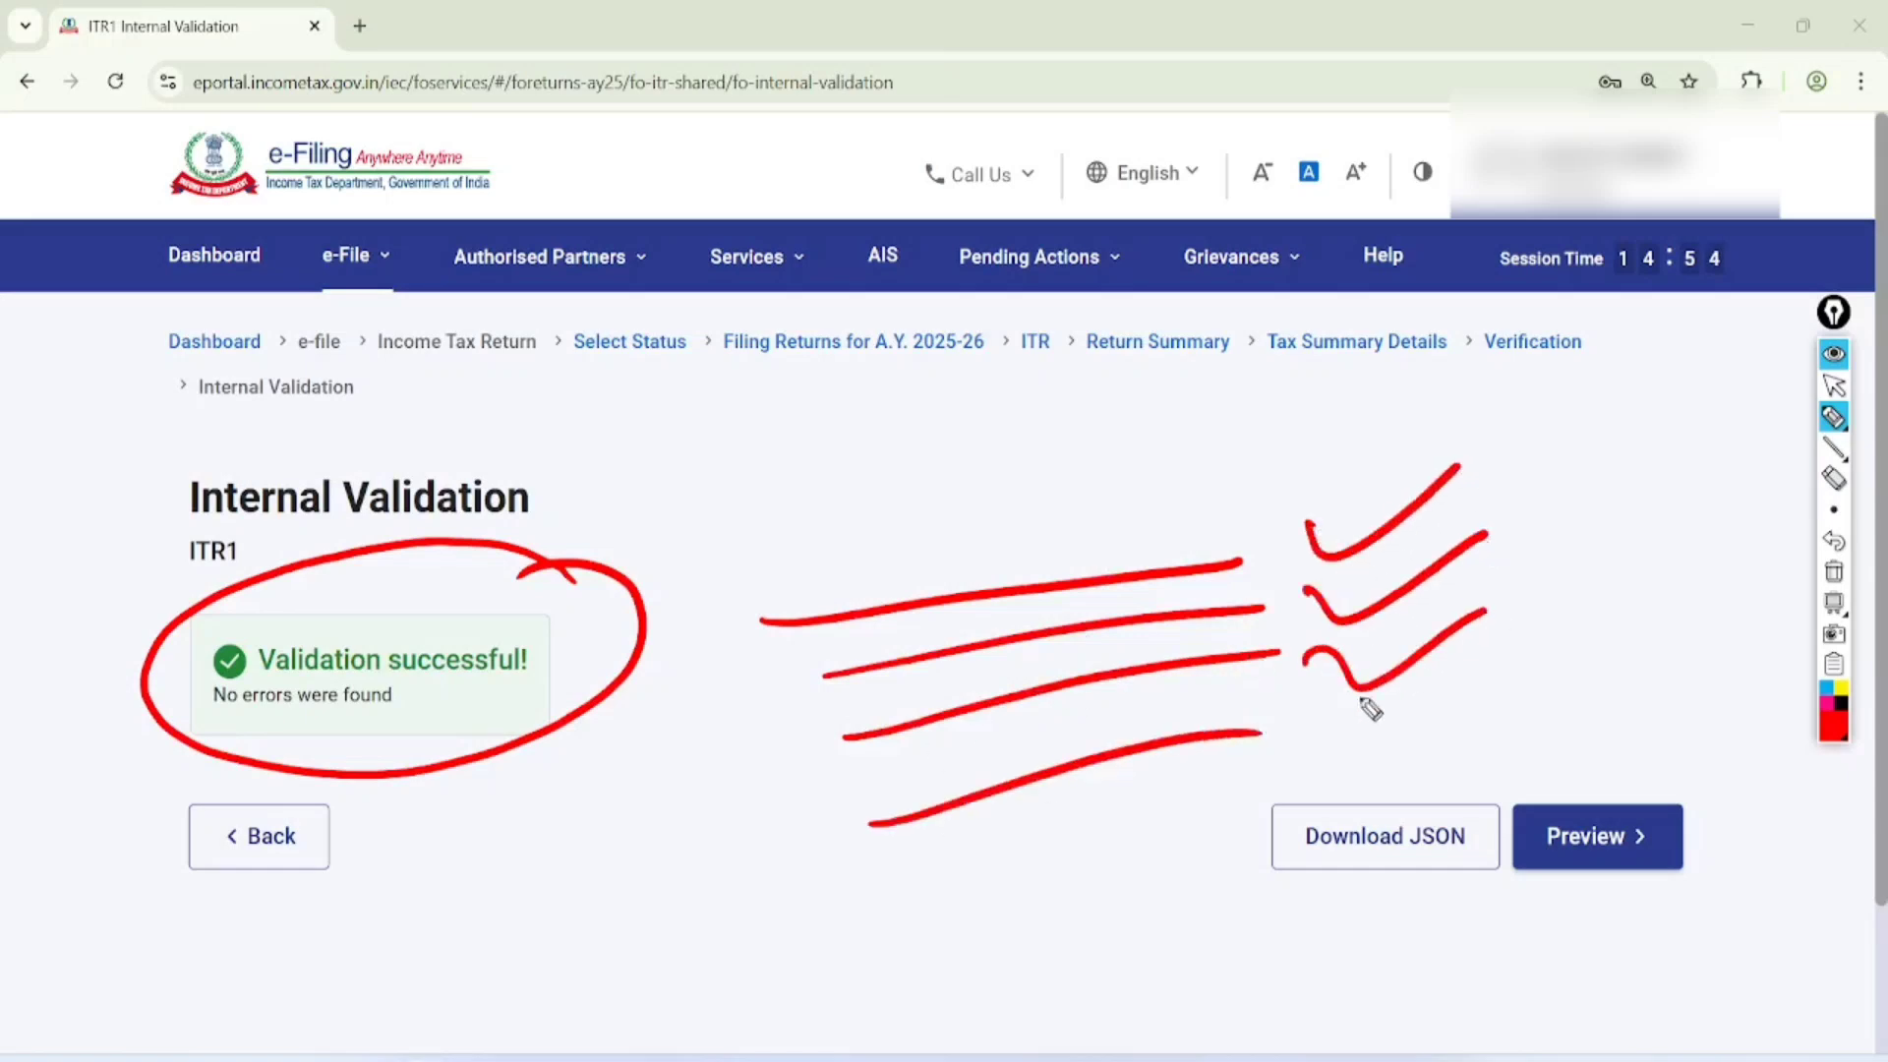
pyautogui.moveTo(1357, 725); pyautogui.dragTo(1485, 682)
pyautogui.moveTo(1558, 417)
pyautogui.mouseDown()
pyautogui.moveTo(1600, 539)
pyautogui.moveTo(1400, 715)
pyautogui.moveTo(1393, 340)
pyautogui.mouseUp()
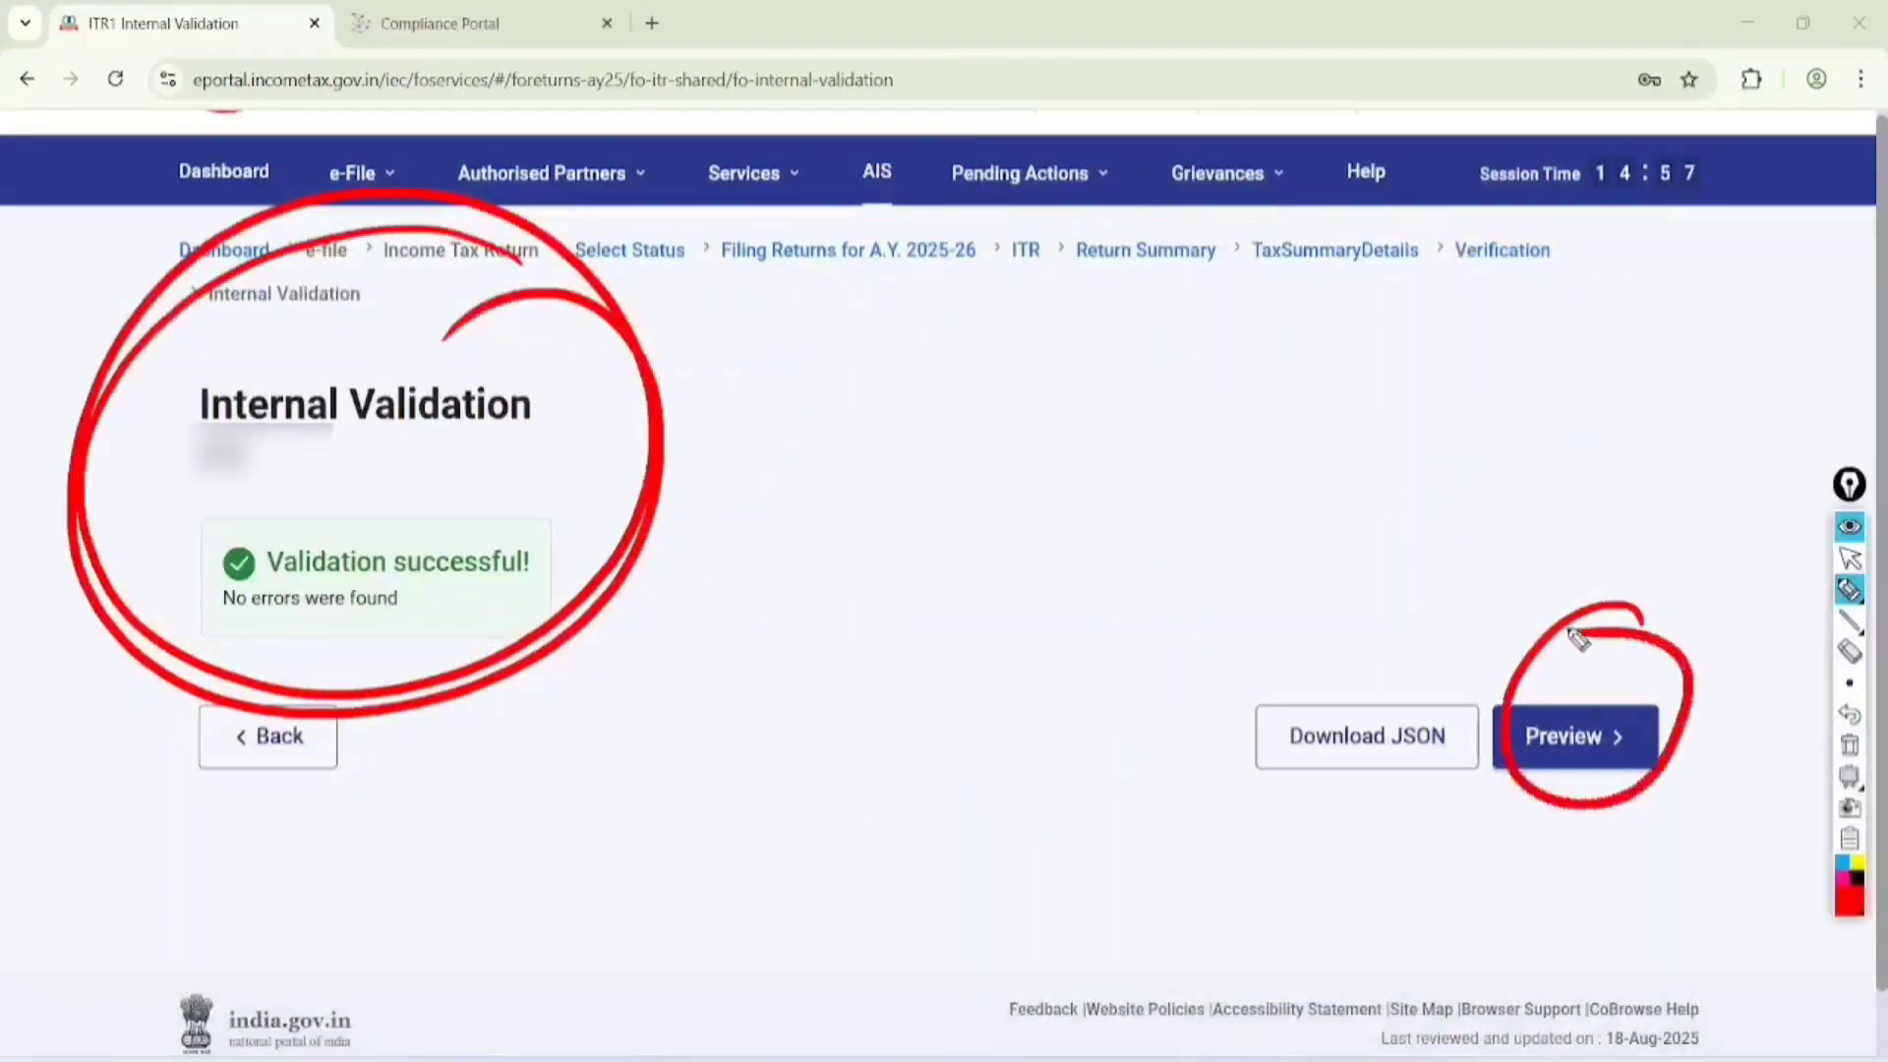
# Clear the drawing, open the PDF preview of the return, and proceed to upload level validation
pyautogui.press('Escape')
pyautogui.click(1574, 736)
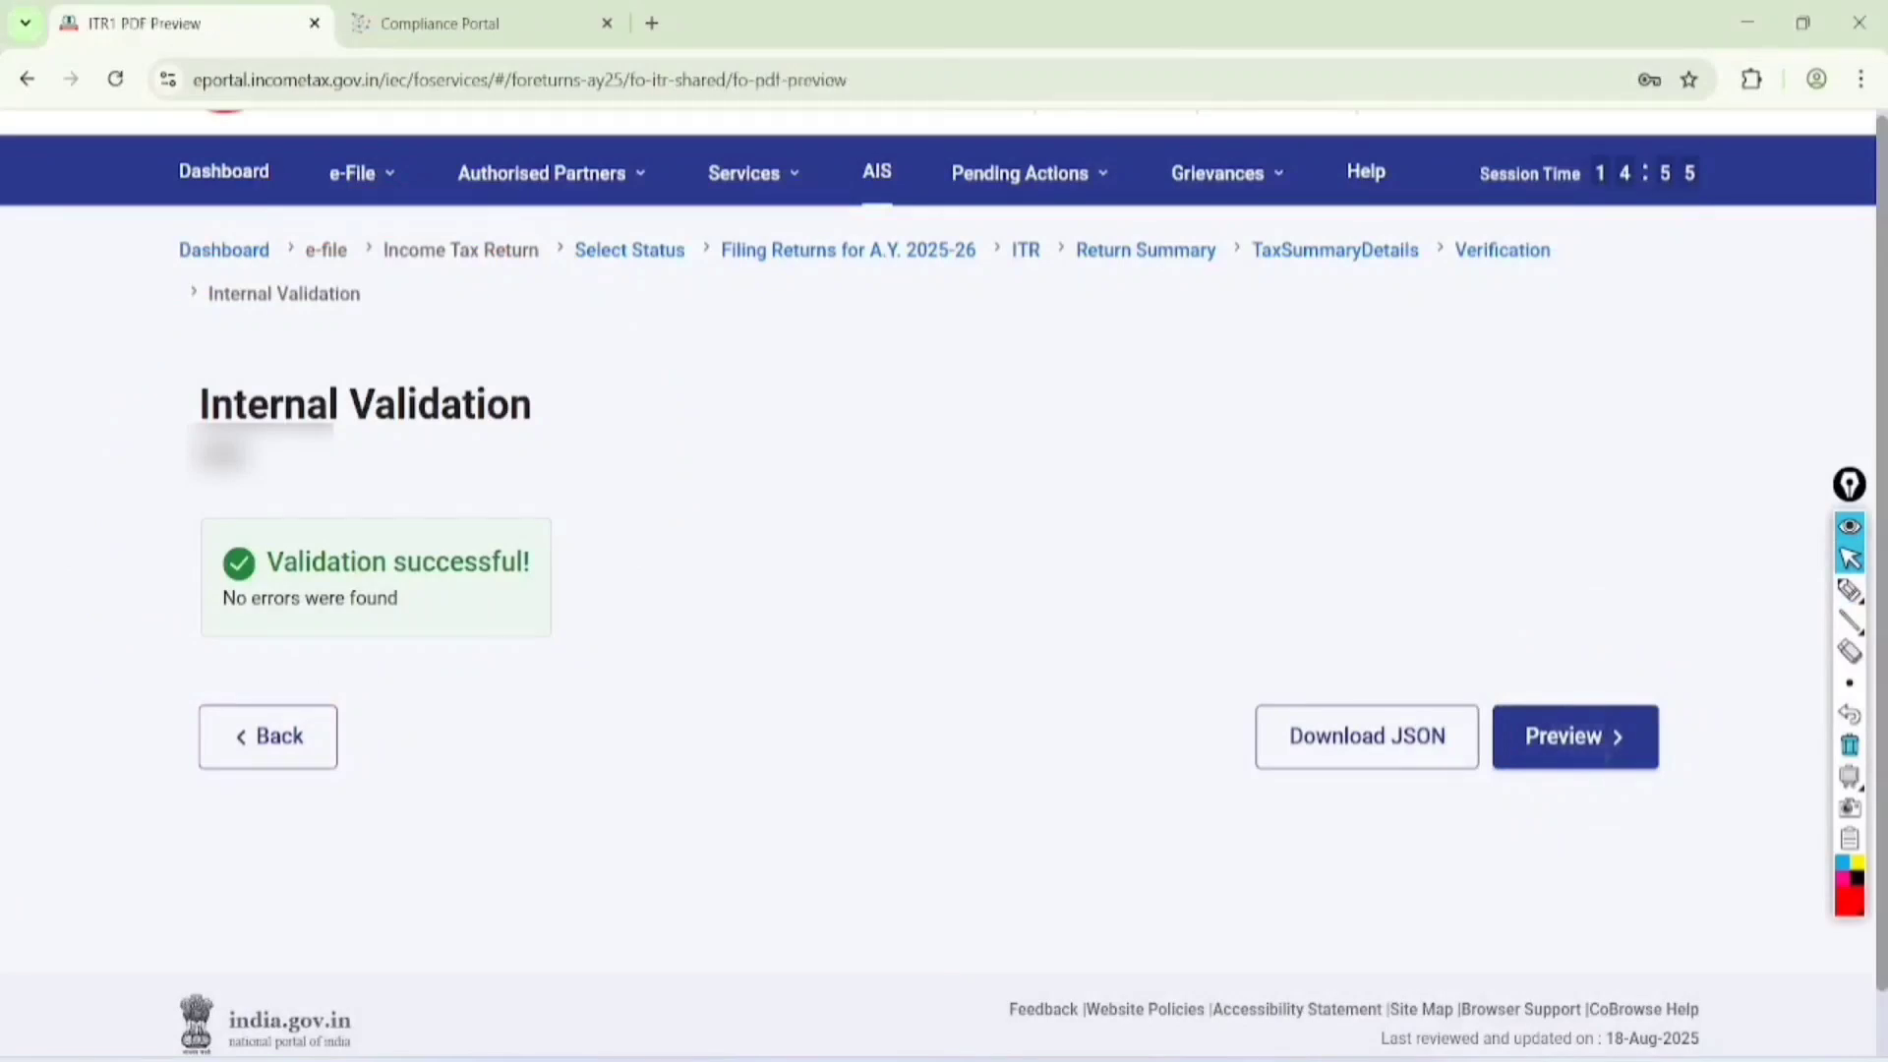
pyautogui.click(281, 825)
pyautogui.scroll(-8, 1770, 745)
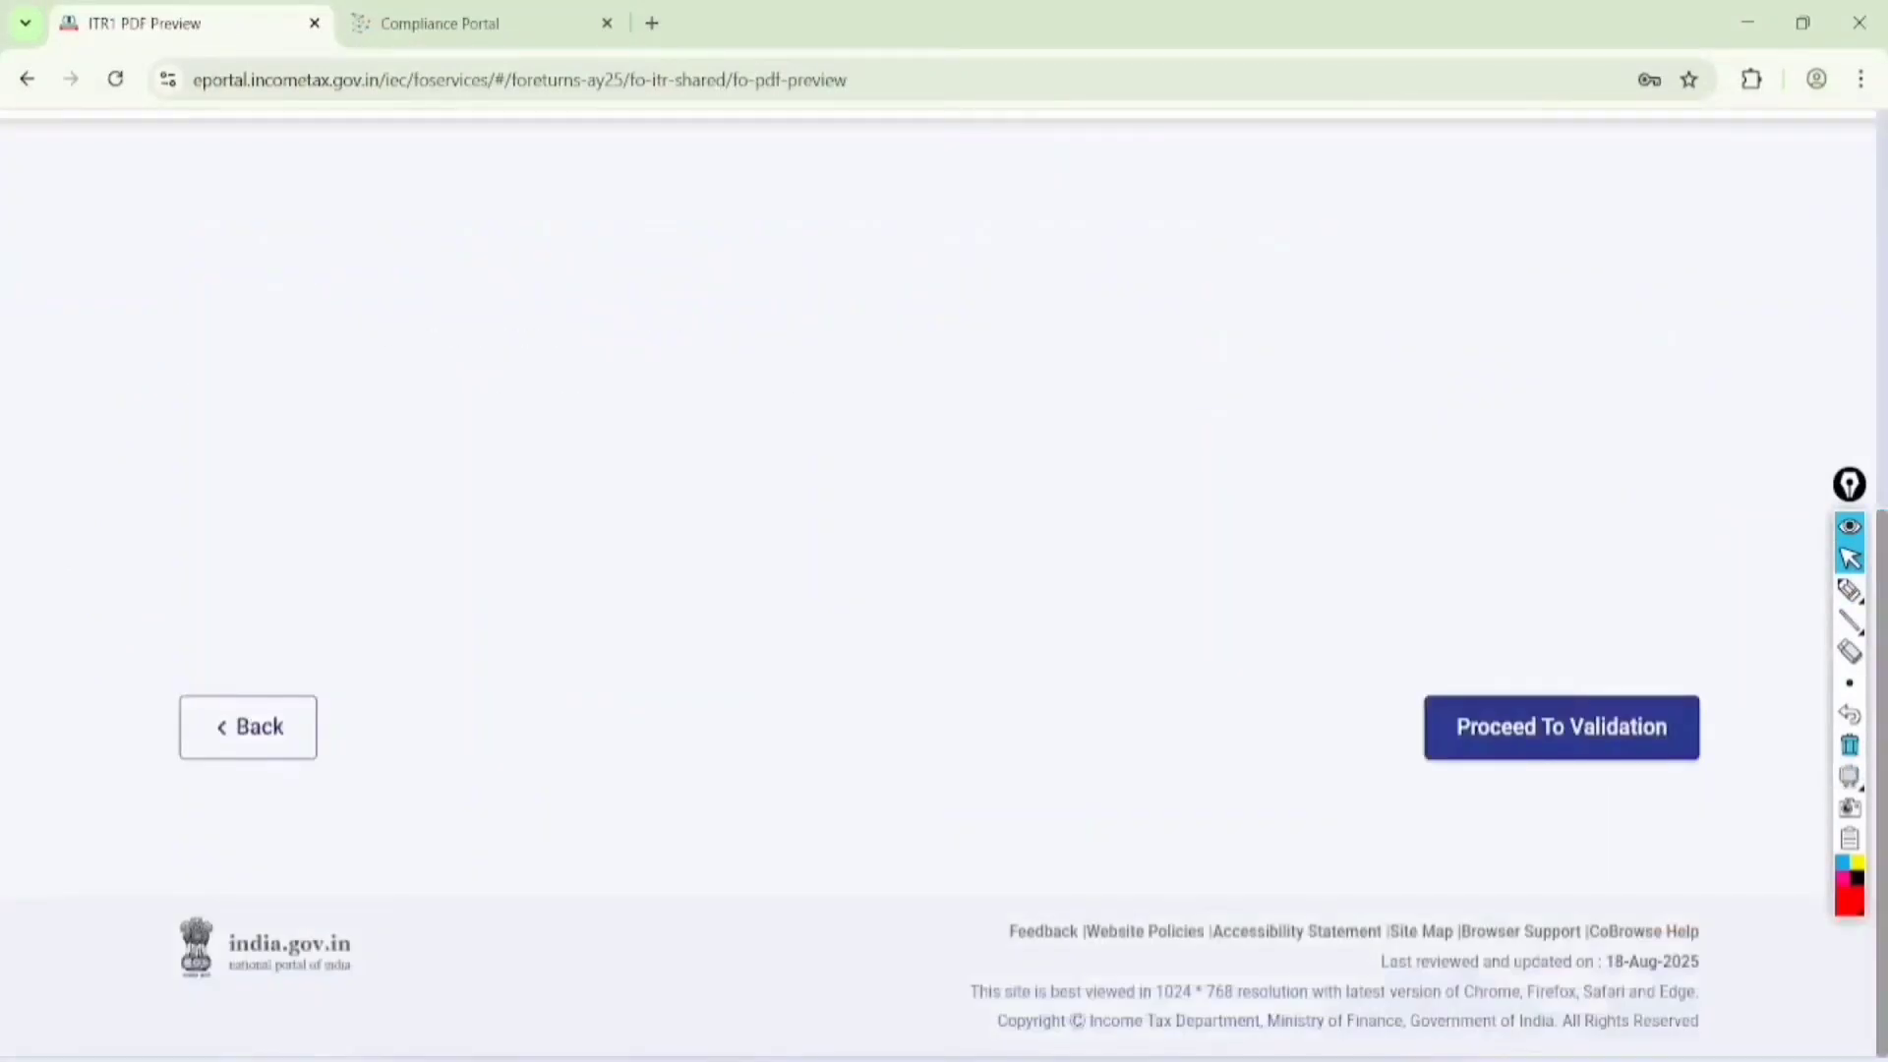
pyautogui.click(1561, 728)
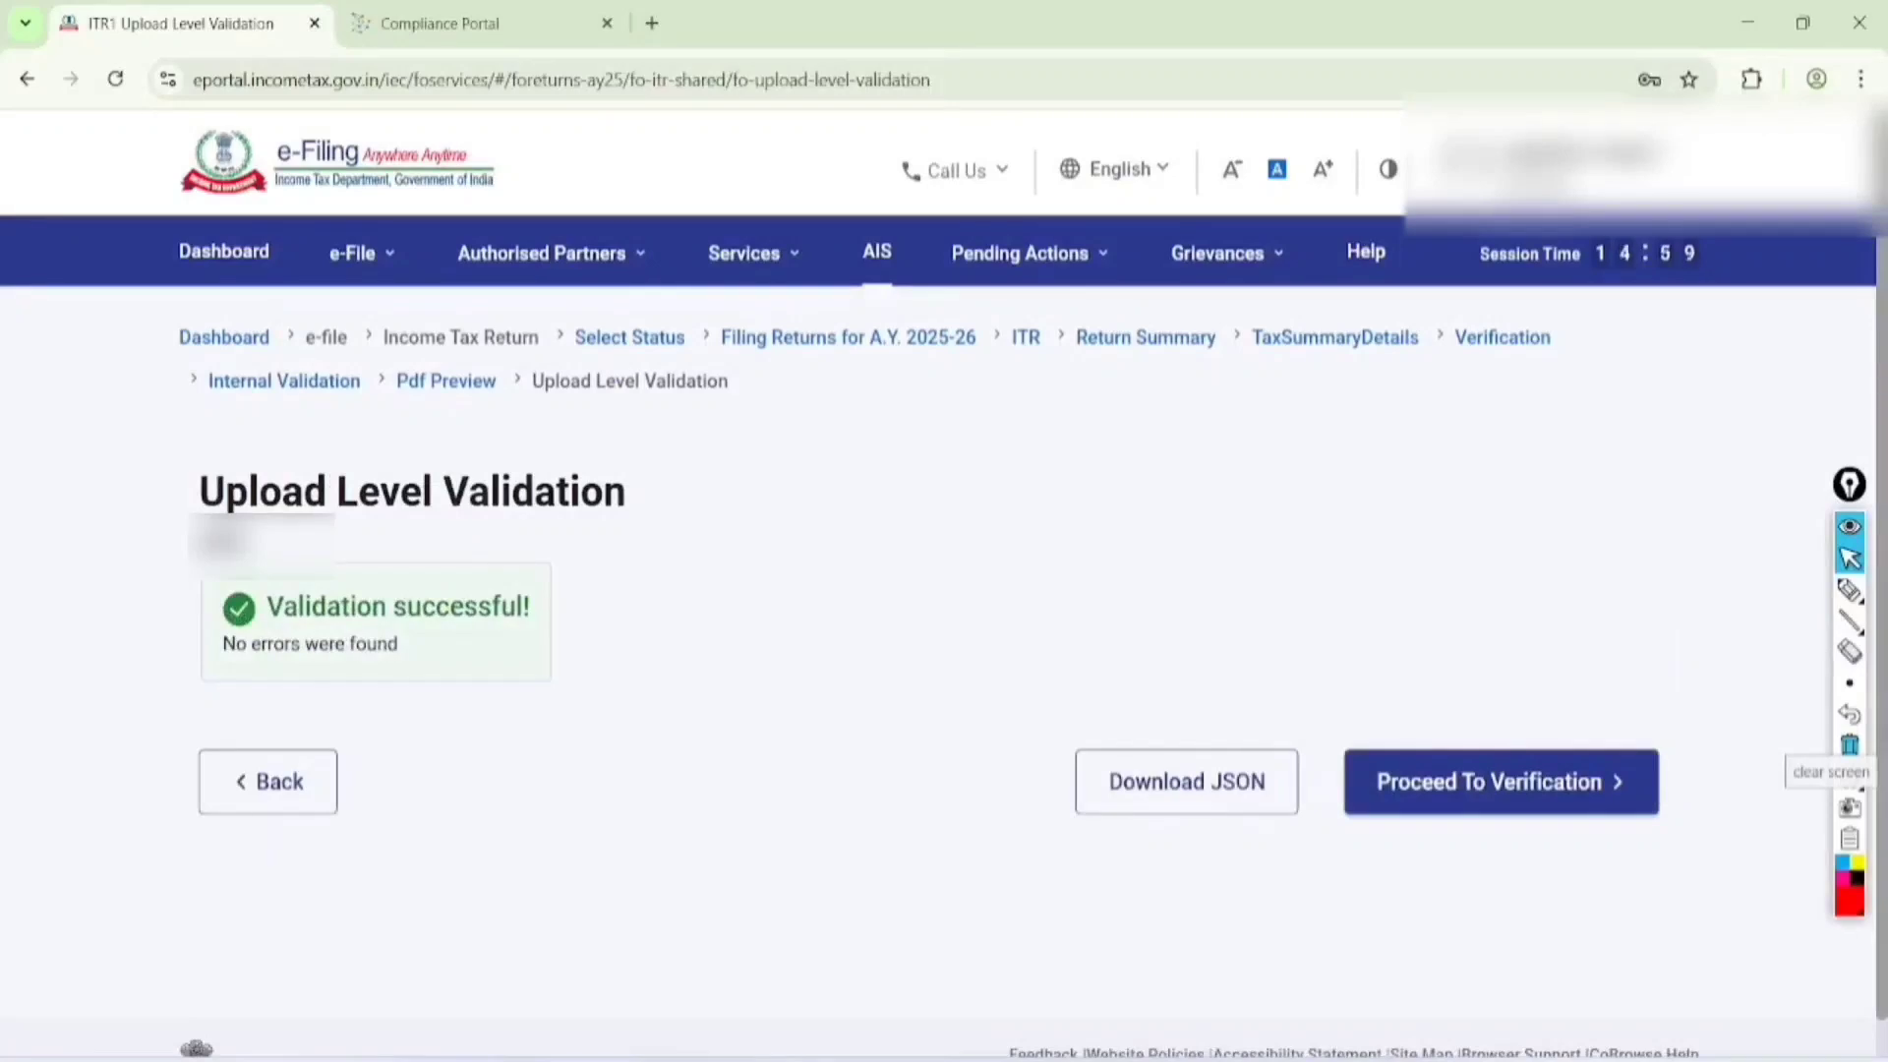
# Circle the Upload Level Validation message, box 'Proceed To Verification', and handwrite a circled, double-underlined "verify"
pyautogui.click(1850, 590)
pyautogui.moveTo(583, 355)
pyautogui.mouseDown()
pyautogui.moveTo(84, 484)
pyautogui.moveTo(477, 310)
pyautogui.moveTo(621, 484)
pyautogui.moveTo(458, 372)
pyautogui.mouseUp()
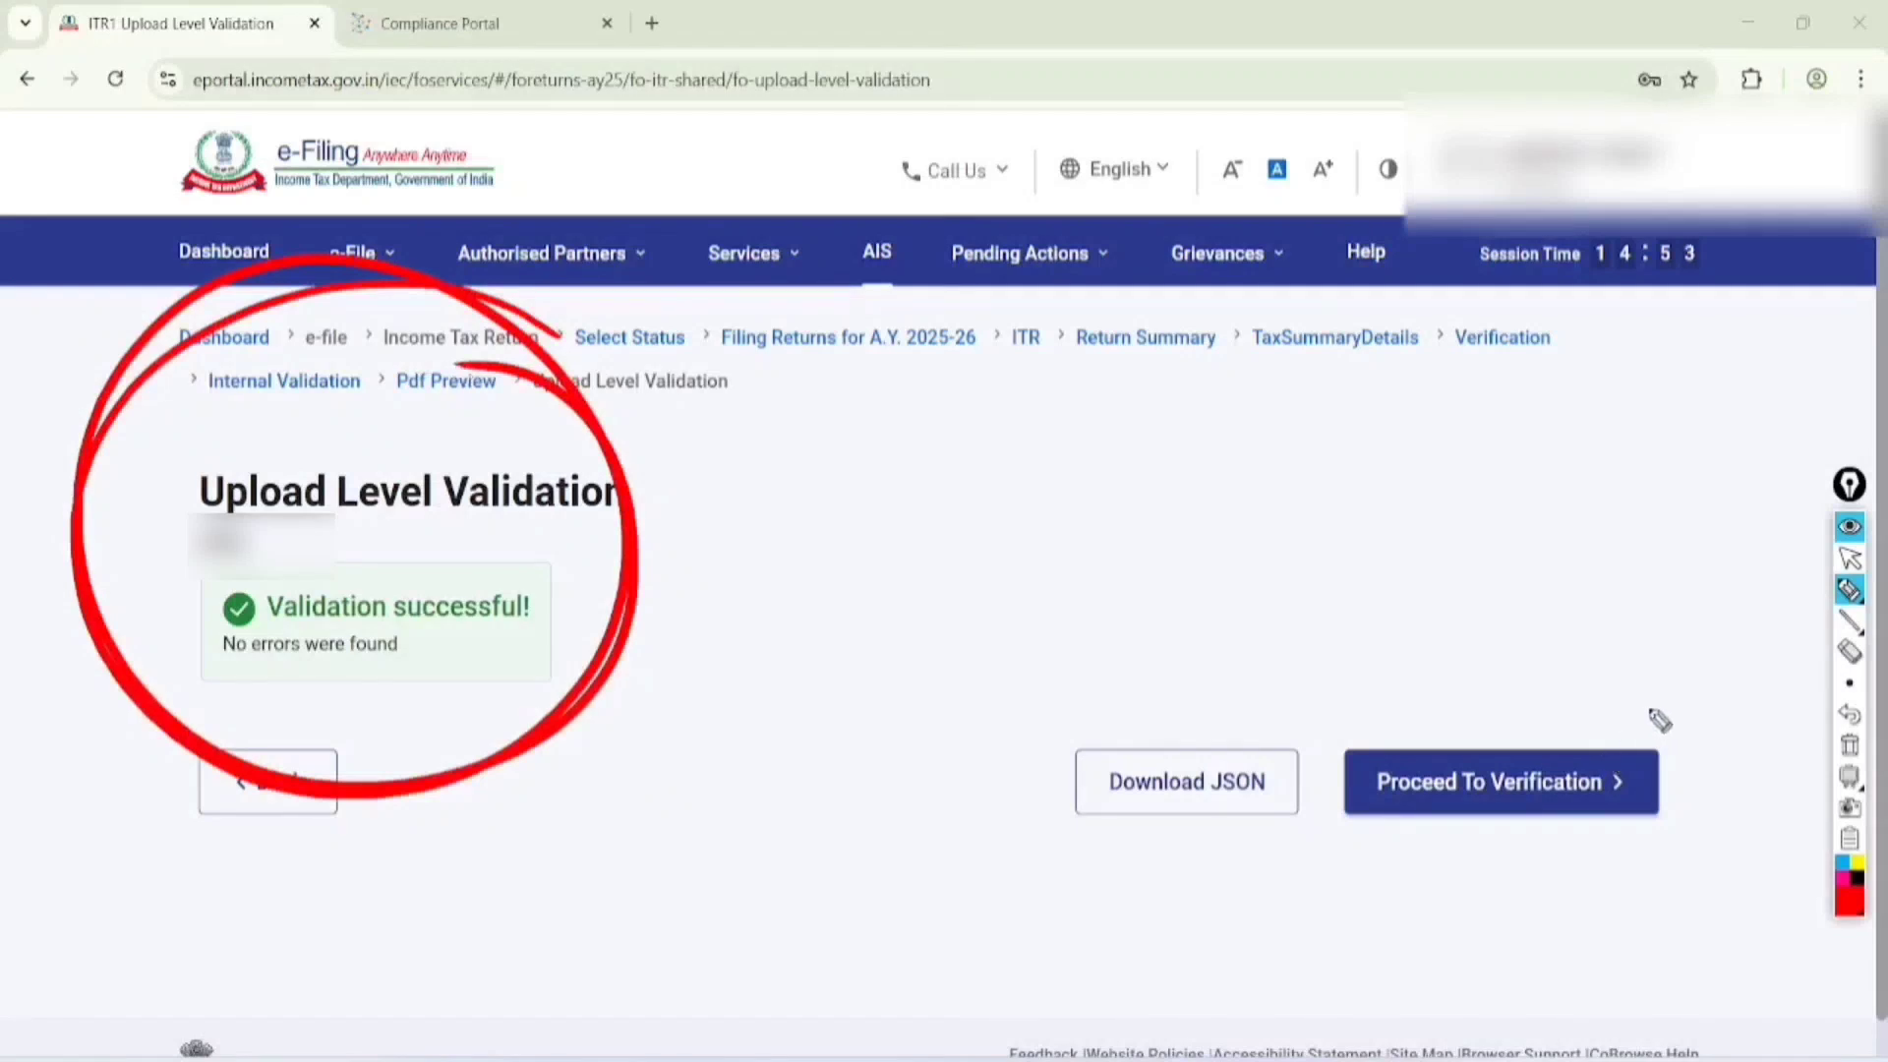
pyautogui.moveTo(1683, 702)
pyautogui.mouseDown()
pyautogui.moveTo(1353, 759)
pyautogui.moveTo(1497, 851)
pyautogui.moveTo(1709, 702)
pyautogui.moveTo(1632, 685)
pyautogui.mouseUp()
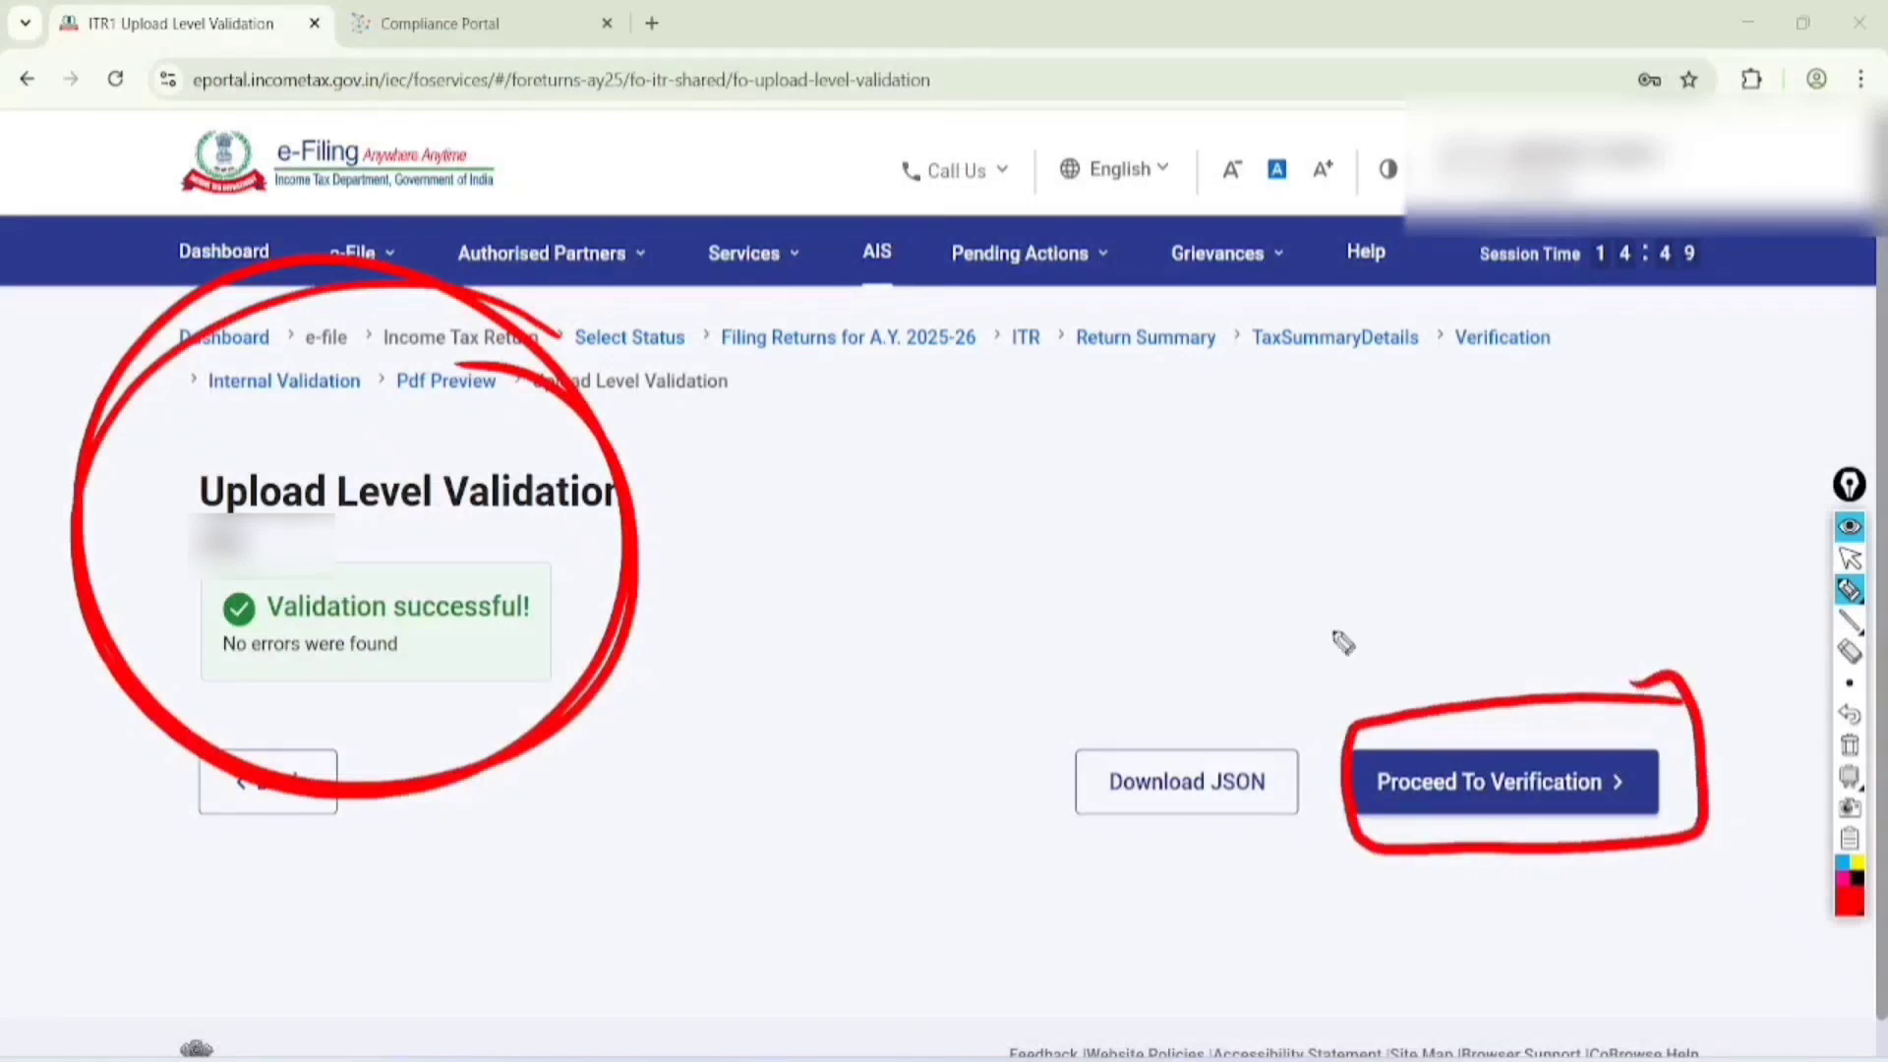
pyautogui.moveTo(876, 515)
pyautogui.mouseDown()
pyautogui.moveTo(897, 547)
pyautogui.moveTo(1027, 413)
pyautogui.moveTo(1082, 443)
pyautogui.moveTo(1076, 470)
pyautogui.mouseUp()
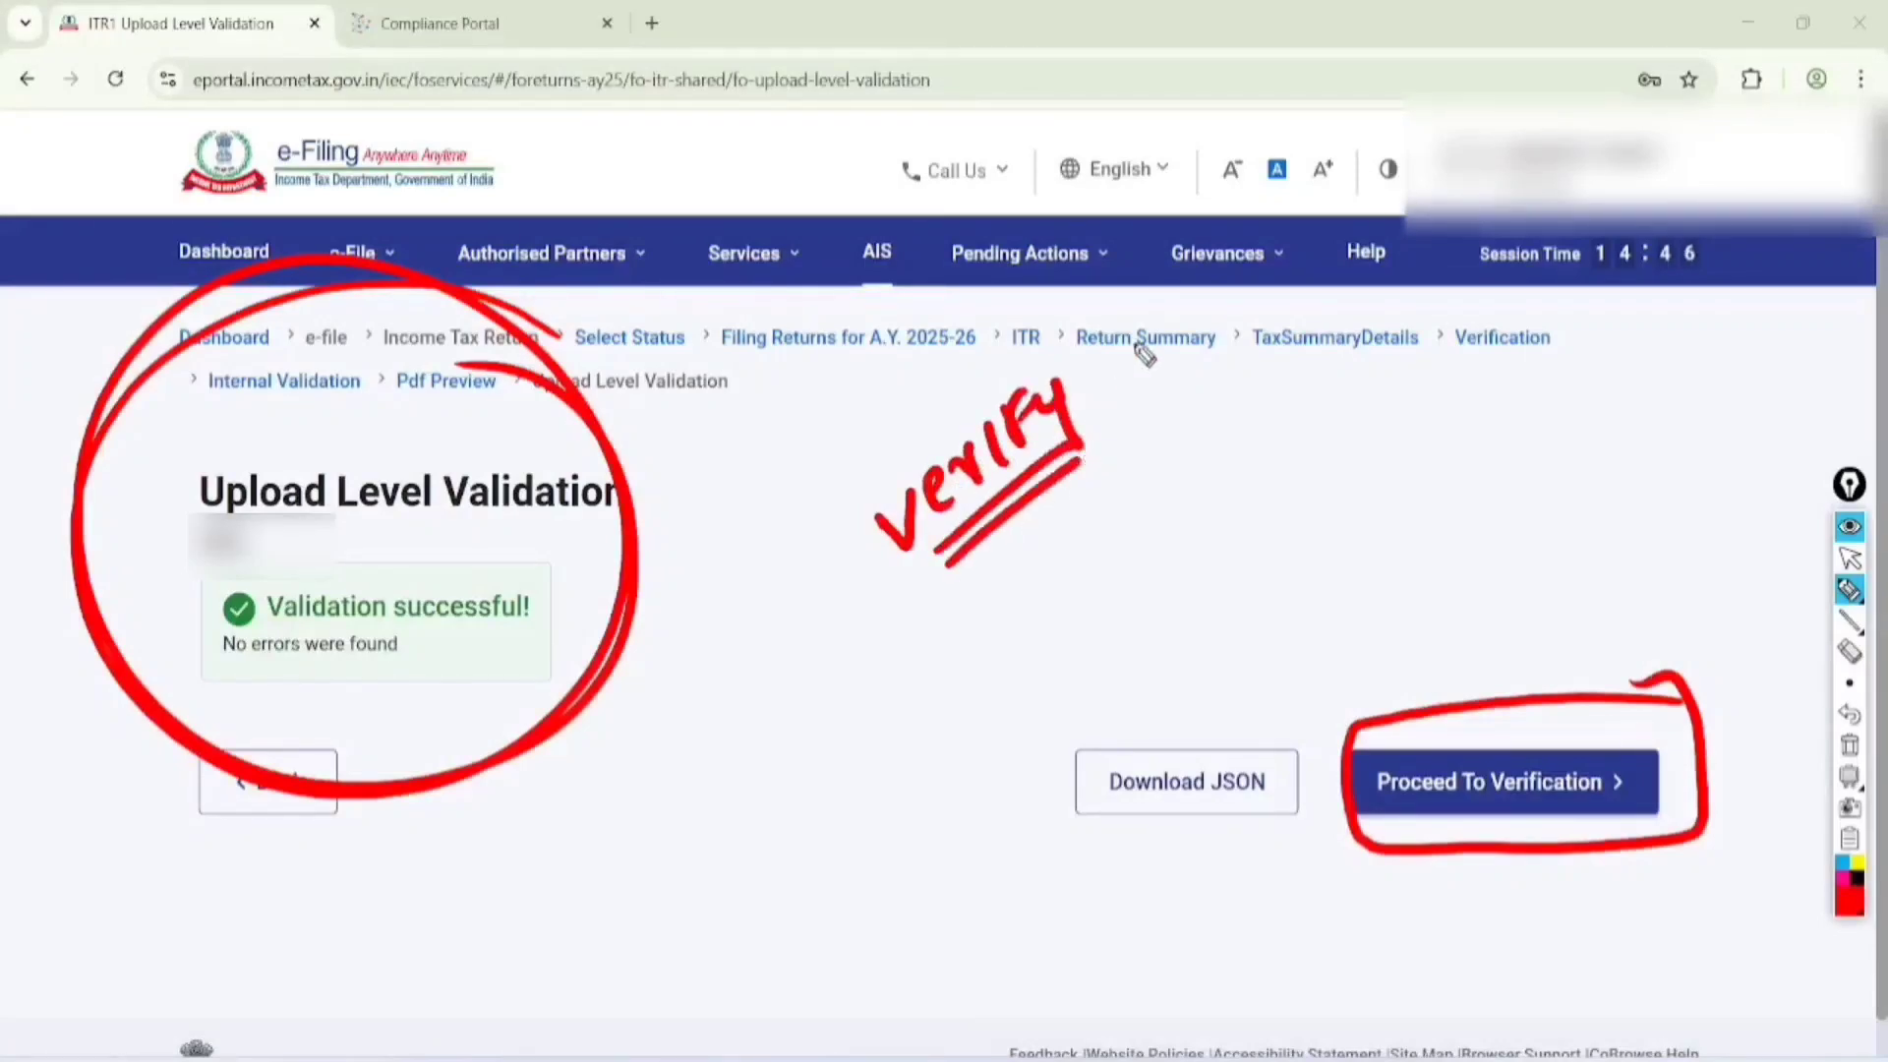
pyautogui.moveTo(1144, 354)
pyautogui.mouseDown()
pyautogui.moveTo(1195, 442)
pyautogui.moveTo(1038, 305)
pyautogui.mouseUp()
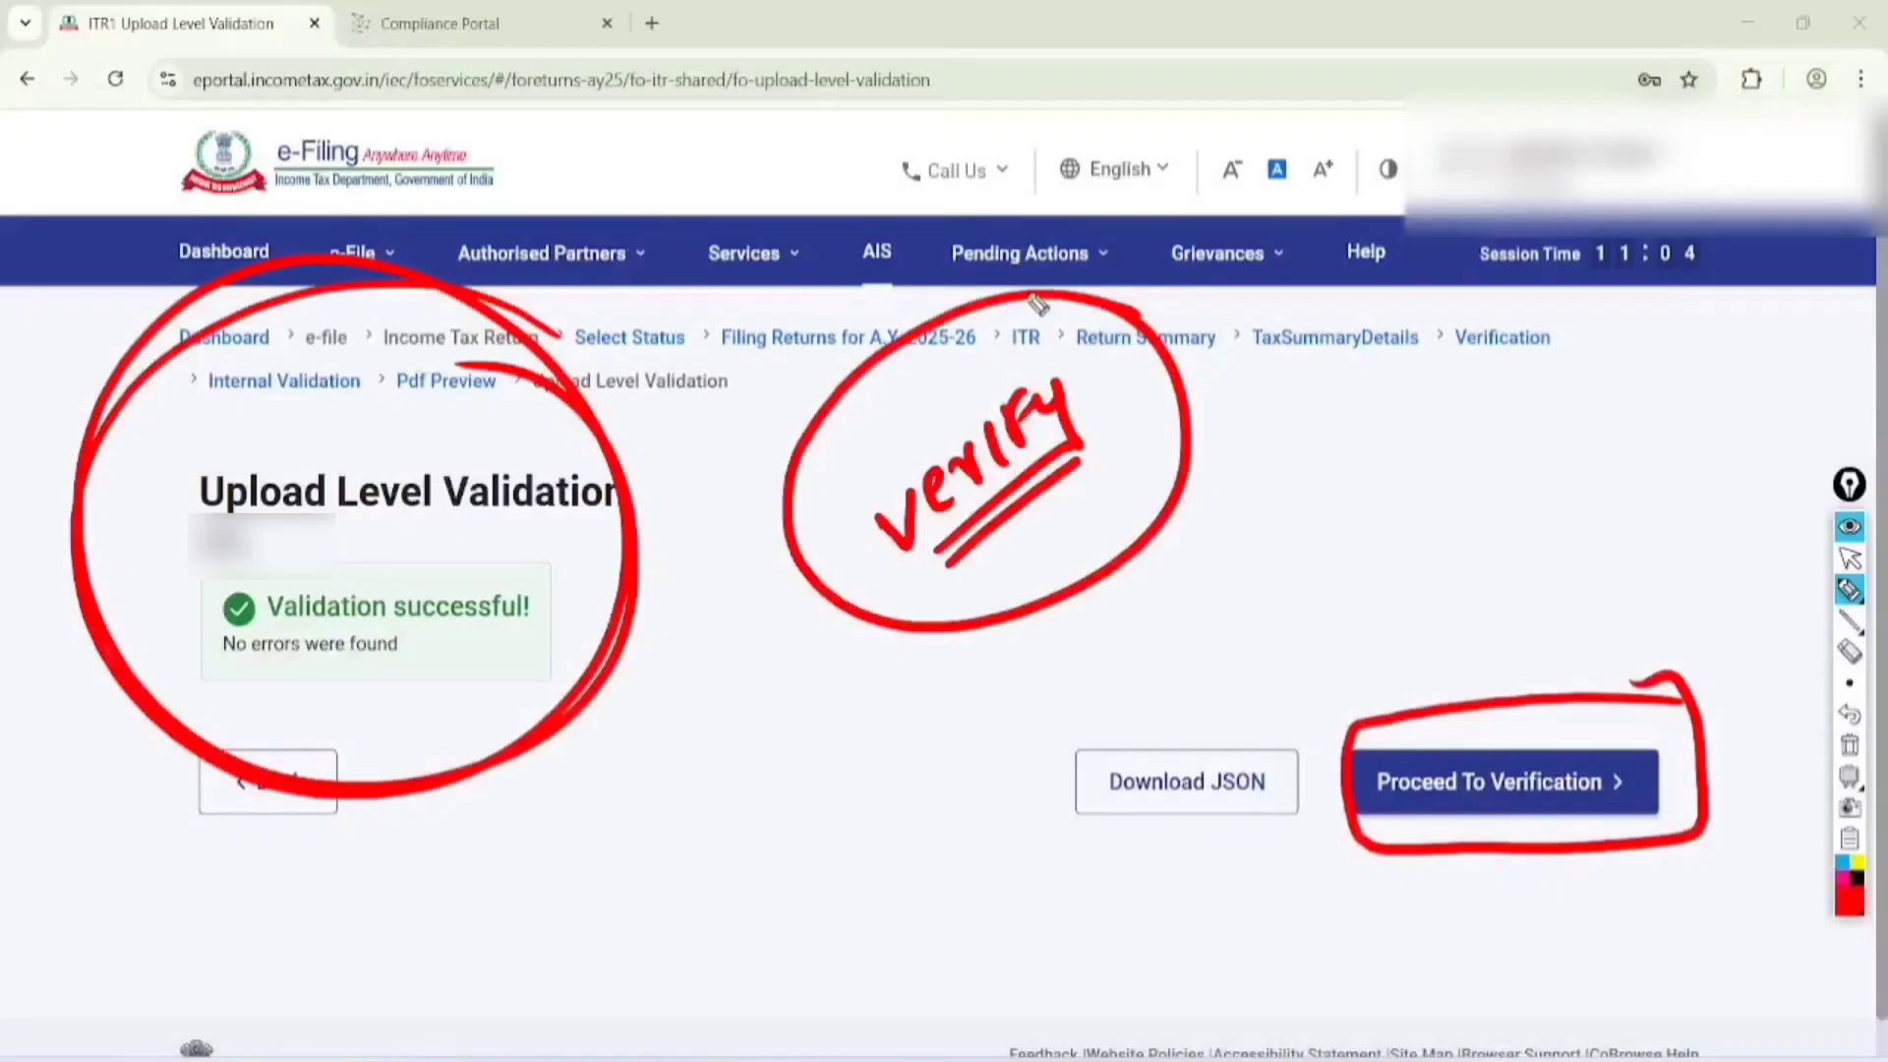
# Clear the drawing and proceed from upload level validation to choosing a verification method
pyautogui.click(1849, 558)
pyautogui.click(1849, 745)
pyautogui.click(1504, 782)
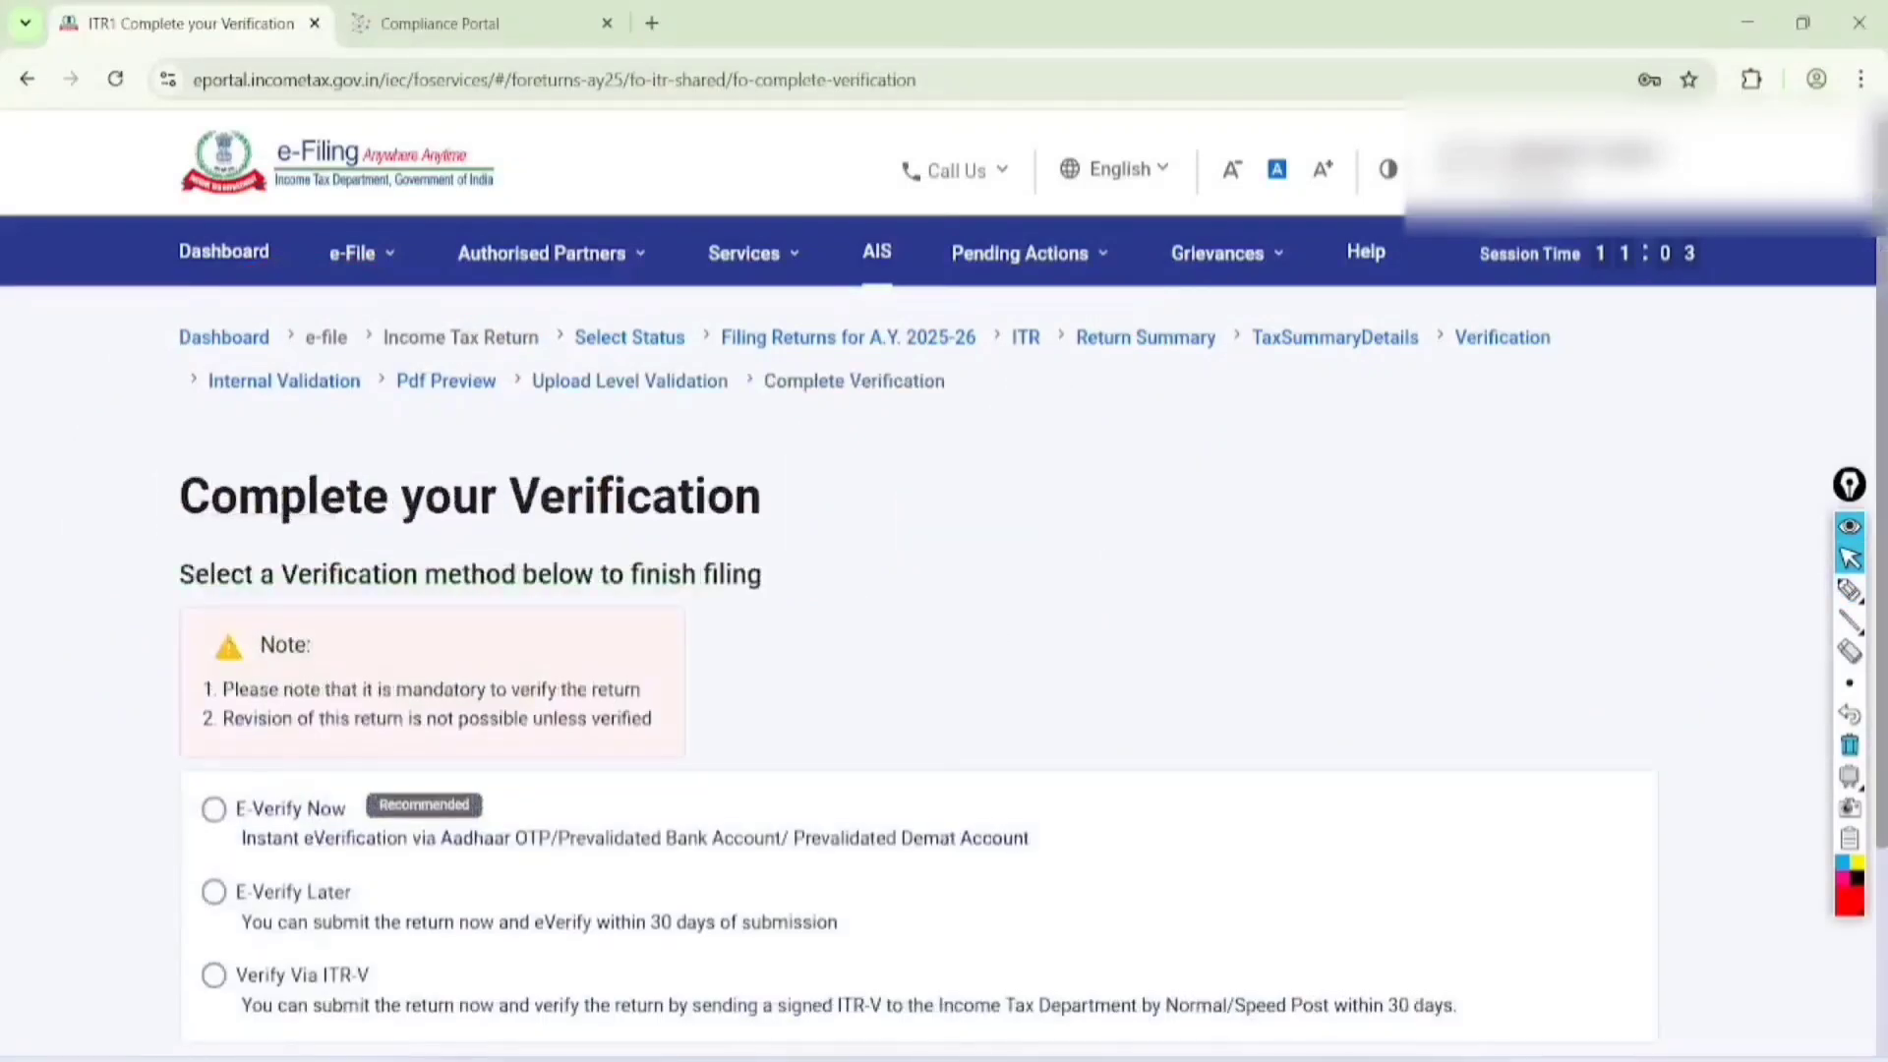
# Handwrite "Submit" above the verification methods, tick E-Verify Now, underline its three verification routes and circle its Recommended label
pyautogui.scroll(-4, 919, 590)
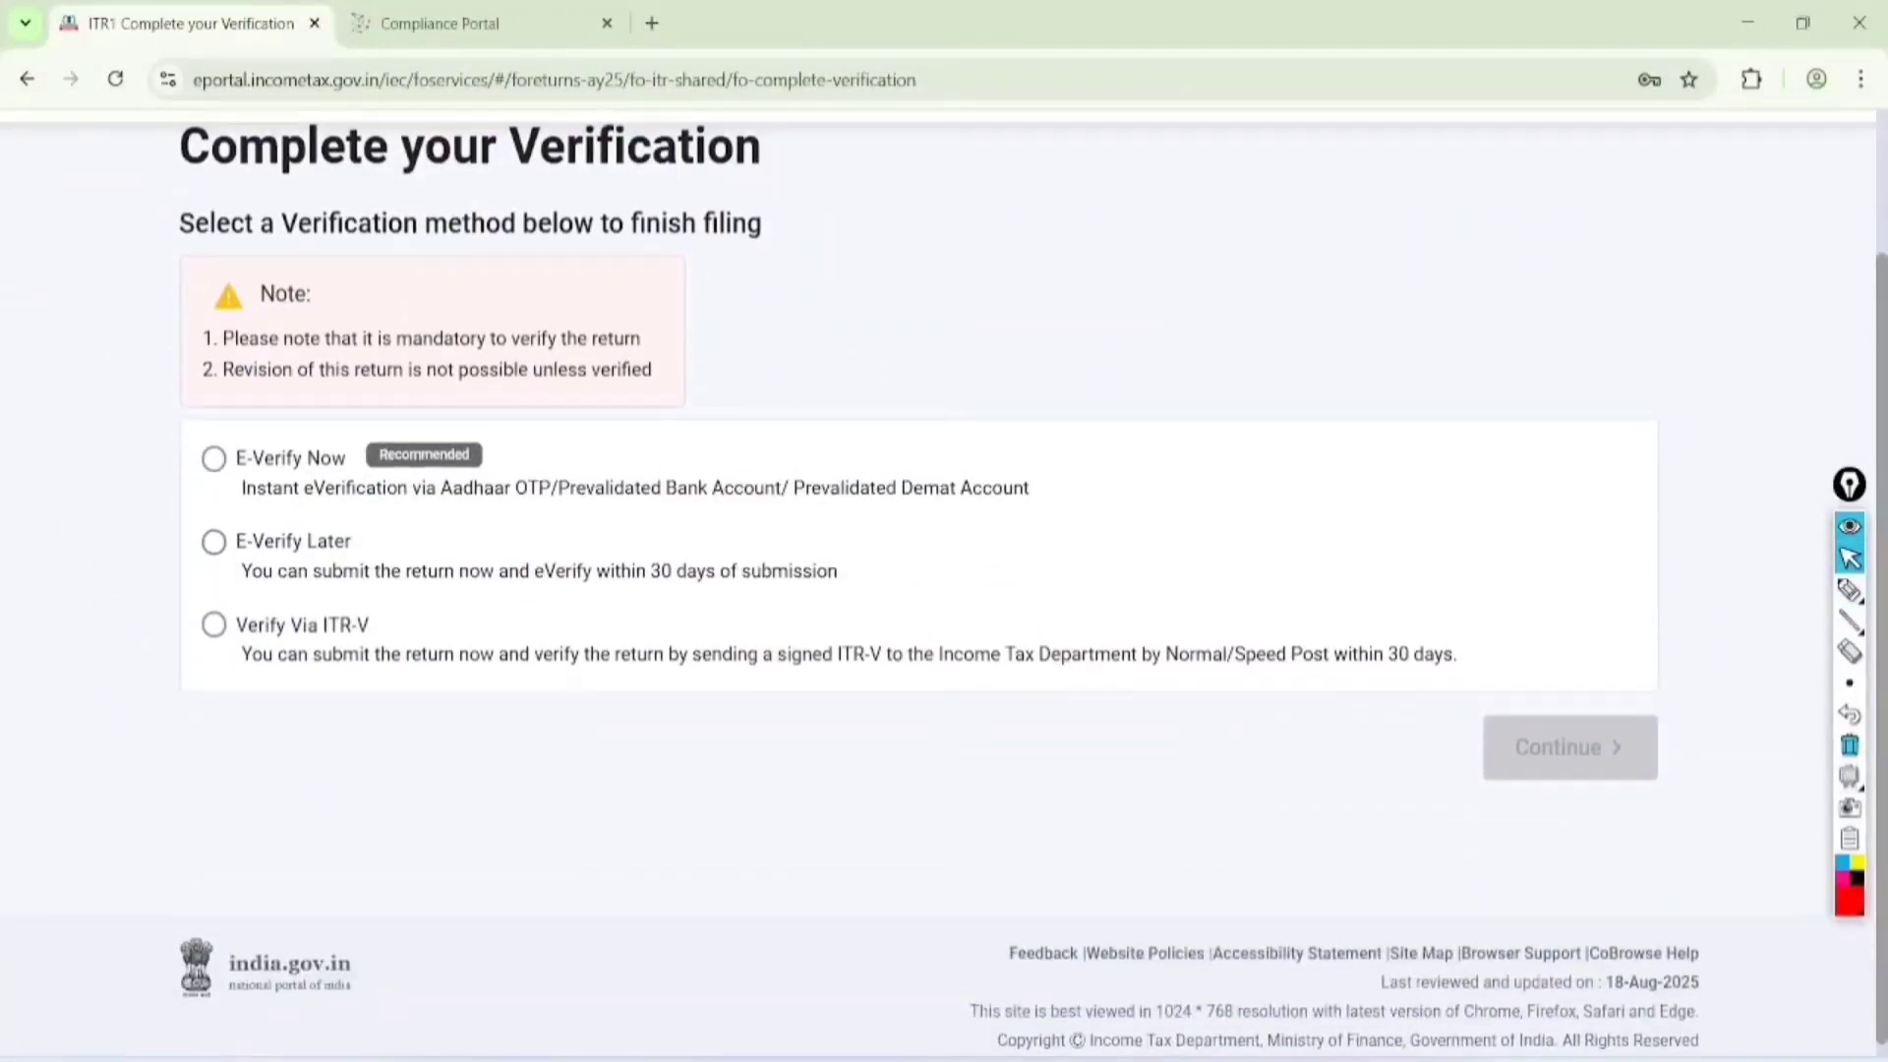
pyautogui.click(1849, 590)
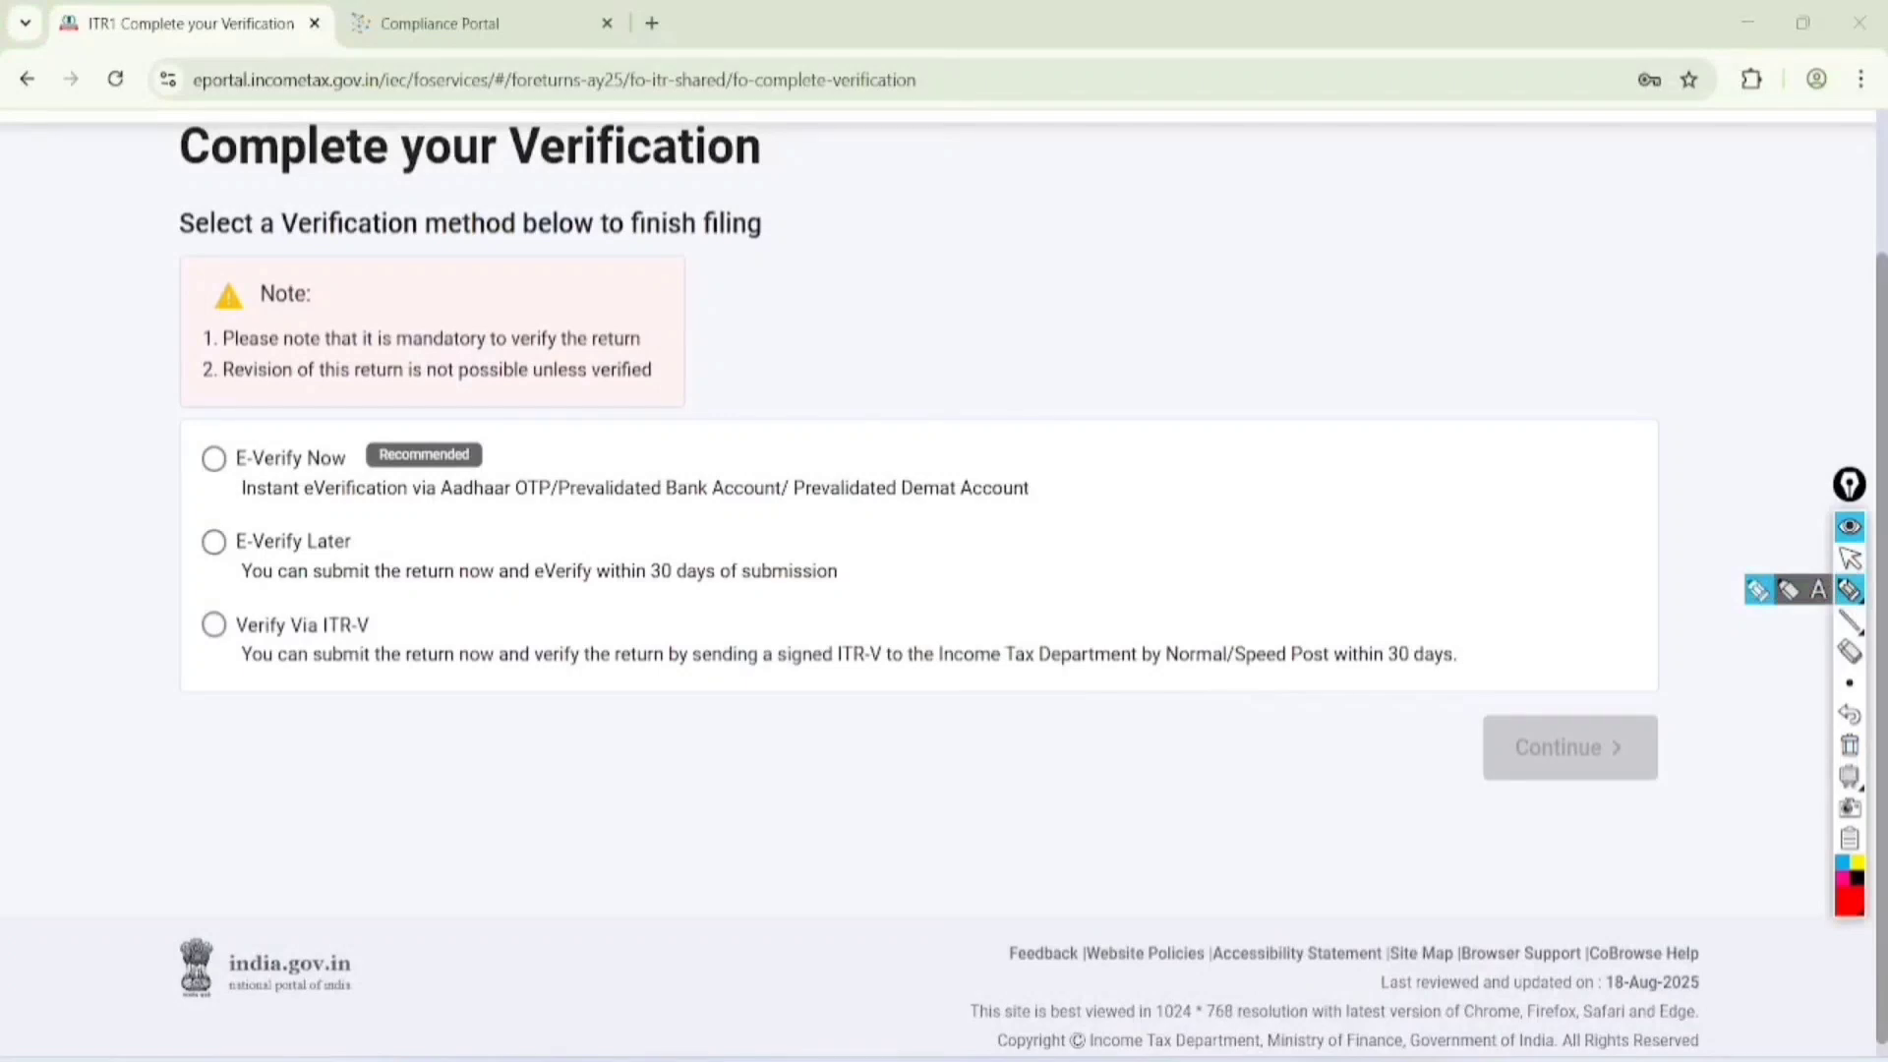
pyautogui.moveTo(932, 202)
pyautogui.mouseDown()
pyautogui.moveTo(915, 265)
pyautogui.moveTo(1118, 138)
pyautogui.moveTo(1119, 92)
pyautogui.moveTo(1121, 159)
pyautogui.mouseUp()
pyautogui.moveTo(207, 448)
pyautogui.mouseDown()
pyautogui.moveTo(216, 461)
pyautogui.moveTo(328, 336)
pyautogui.mouseUp()
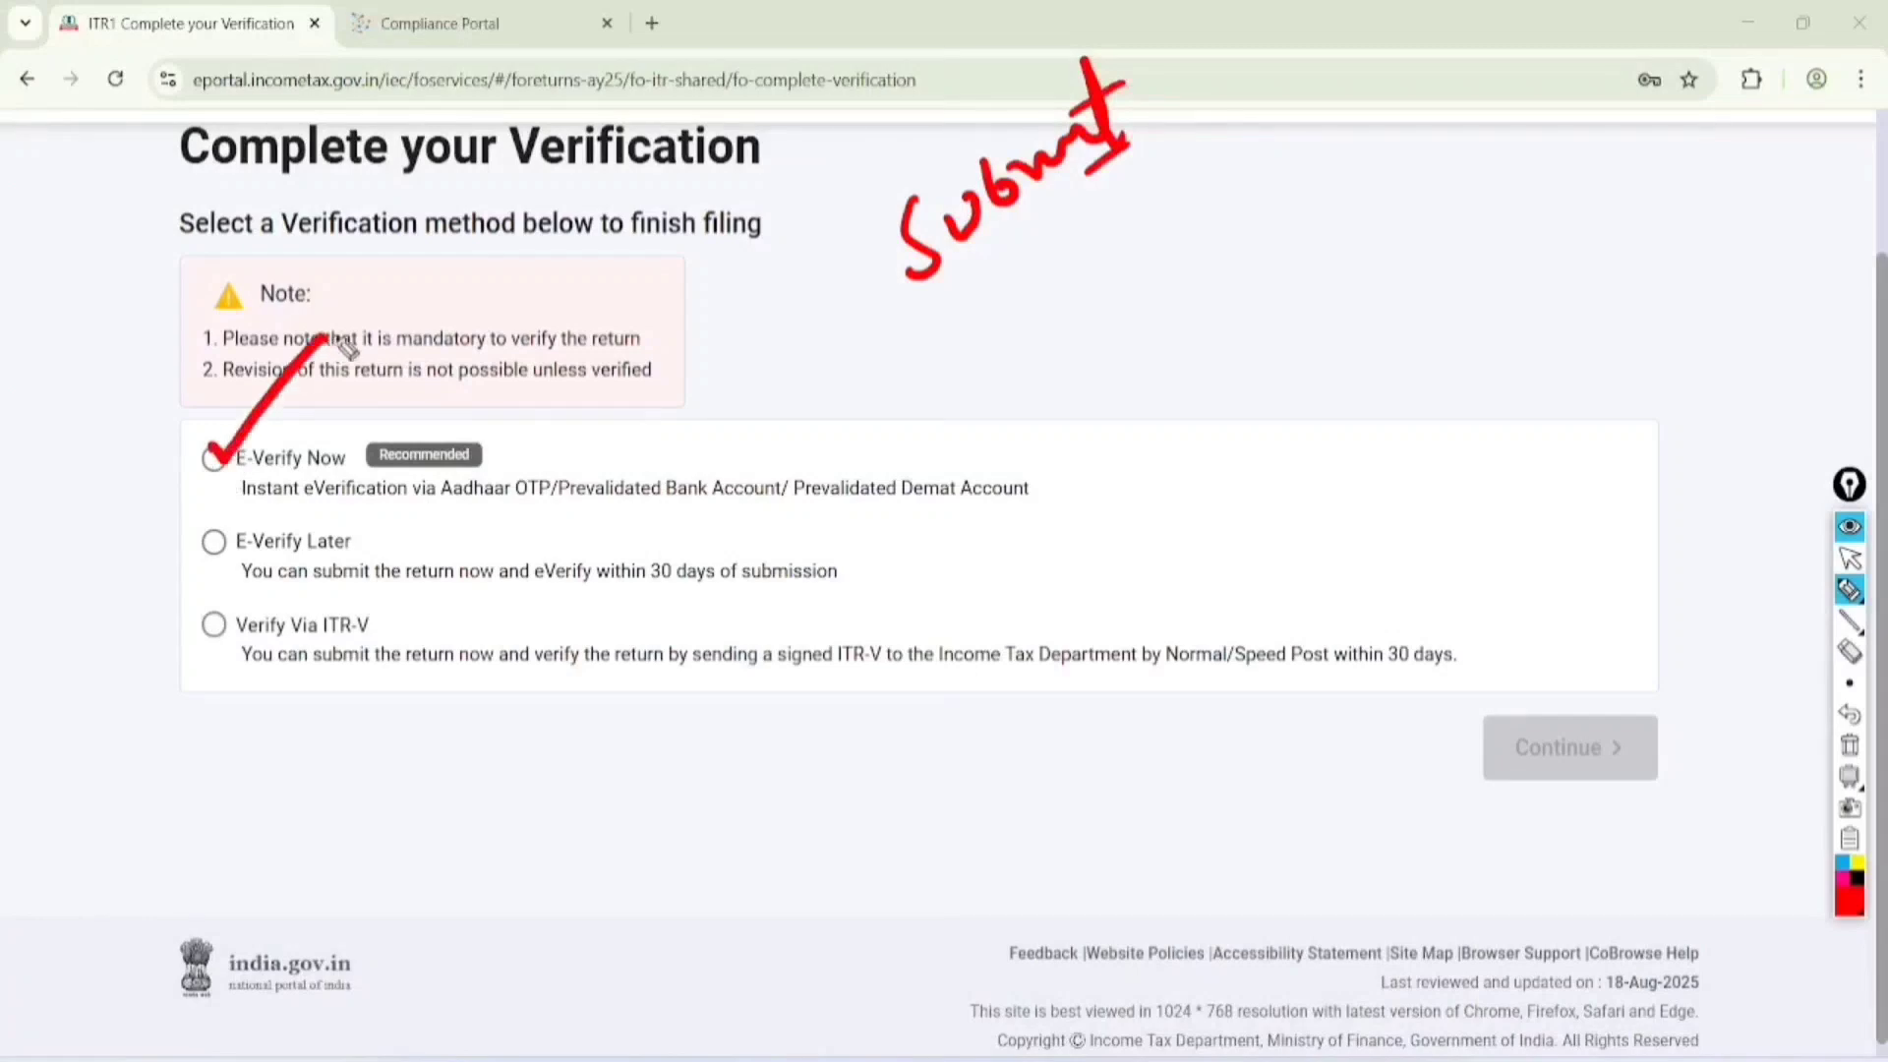
pyautogui.moveTo(423, 519); pyautogui.dragTo(1009, 500)
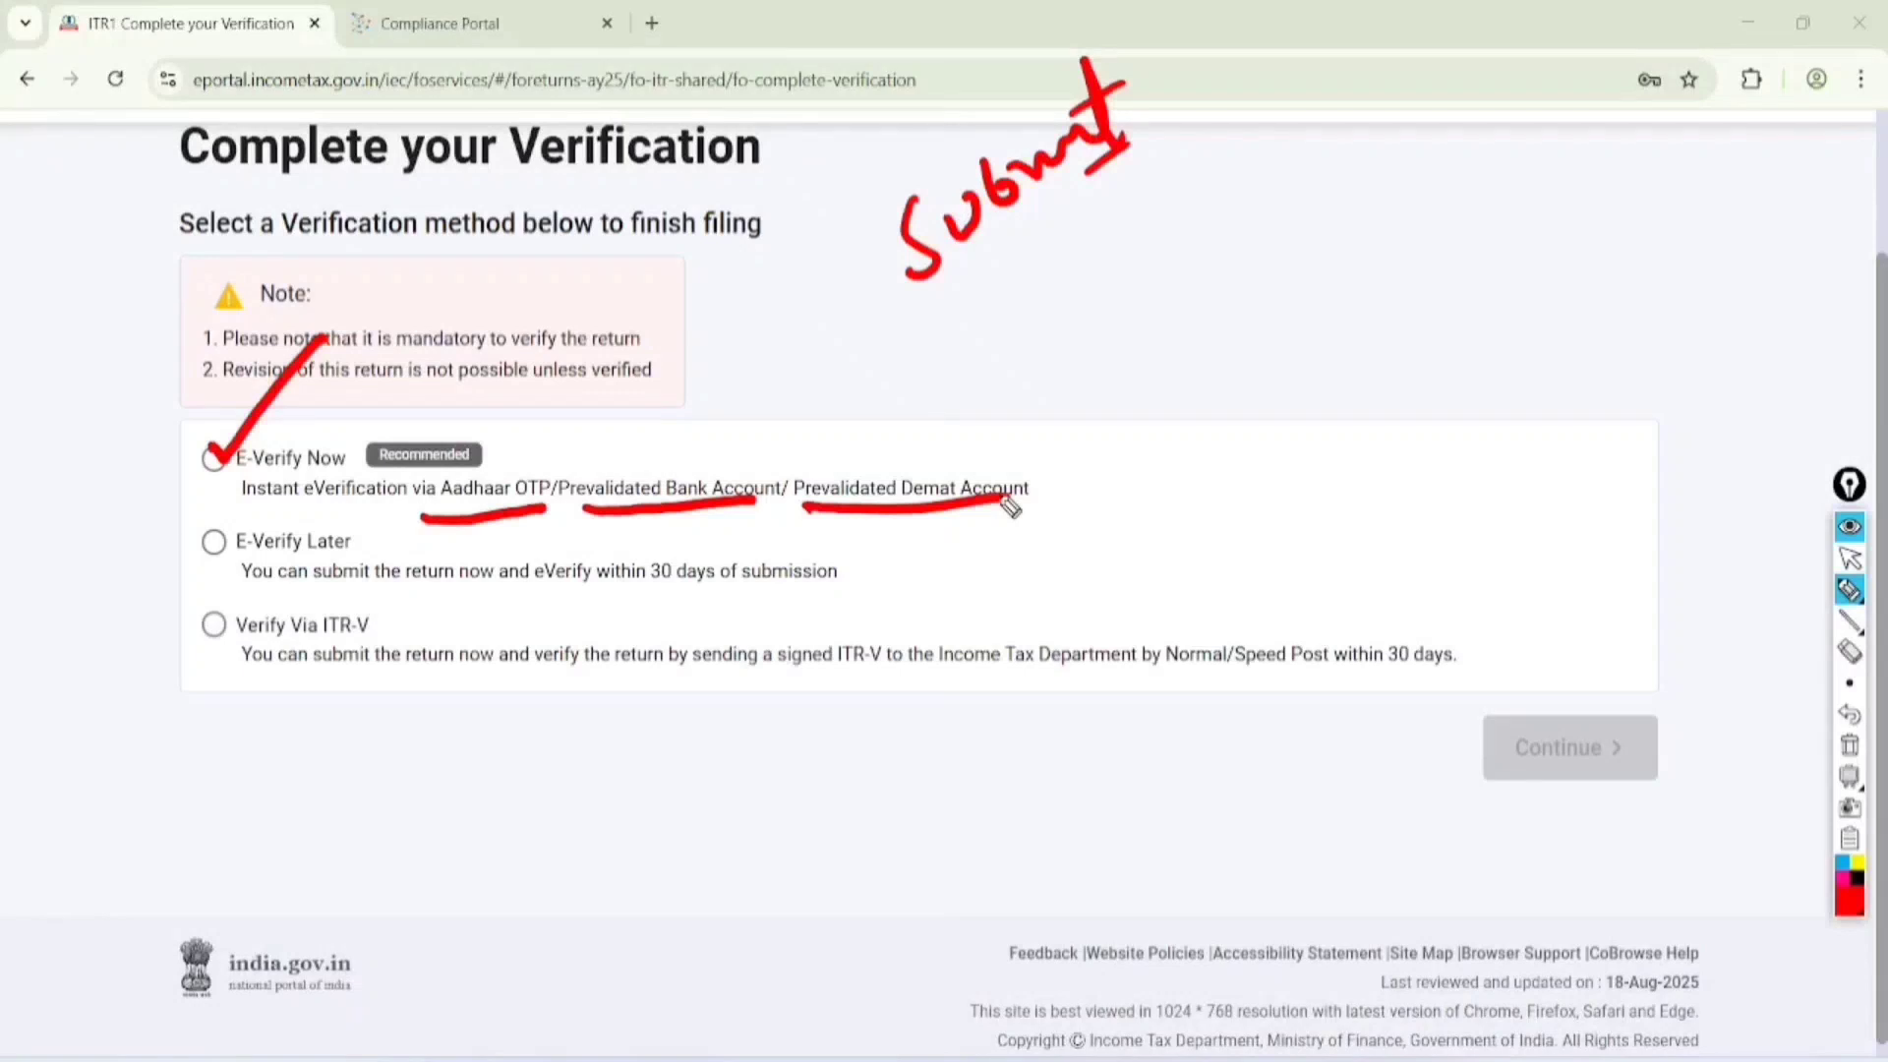
pyautogui.moveTo(438, 426)
pyautogui.mouseDown()
pyautogui.moveTo(374, 492)
pyautogui.moveTo(449, 425)
pyautogui.mouseUp()
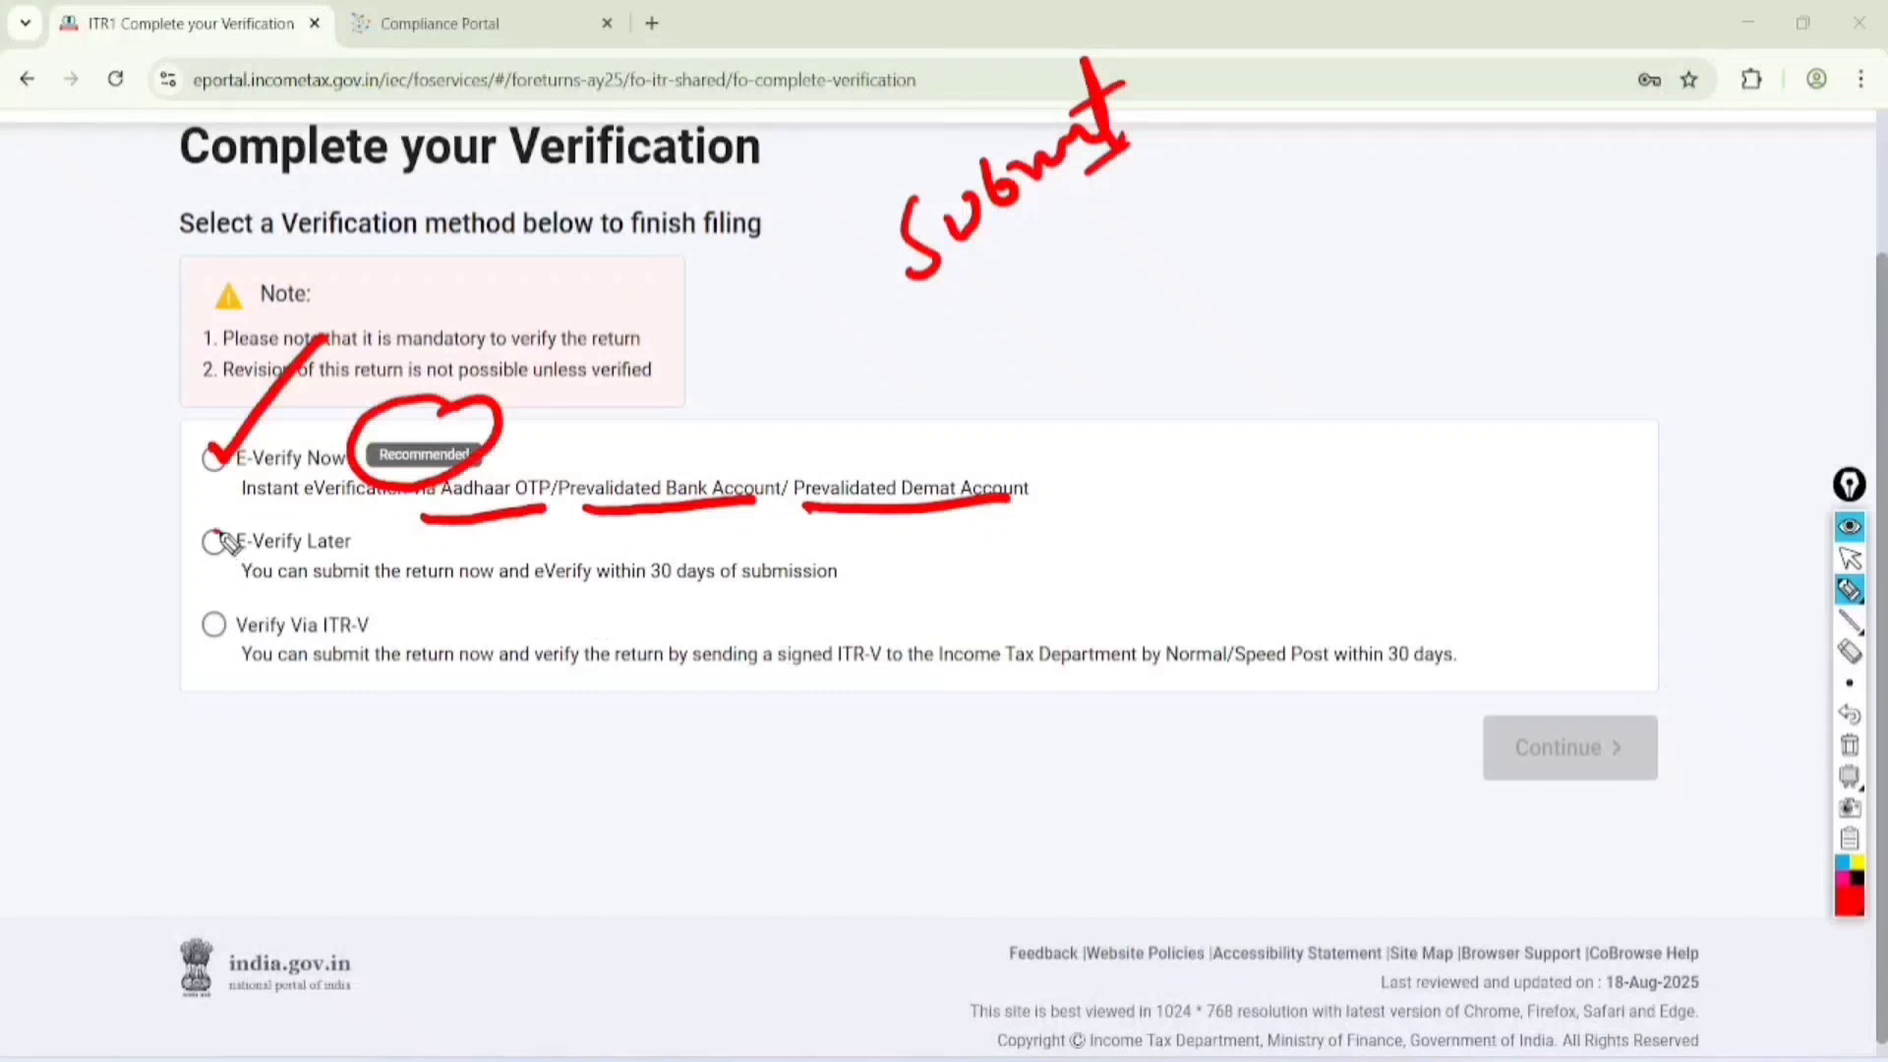
# Tick E-Verify Later, circle its 30-day limit and the Verify Via ITR-V option, and mark the signed ITR-V, postal and 30-day wording
pyautogui.moveTo(212, 536)
pyautogui.mouseDown()
pyautogui.moveTo(241, 536)
pyautogui.moveTo(305, 474)
pyautogui.mouseUp()
pyautogui.moveTo(595, 606)
pyautogui.mouseDown()
pyautogui.moveTo(872, 552)
pyautogui.moveTo(588, 578)
pyautogui.moveTo(615, 618)
pyautogui.mouseUp()
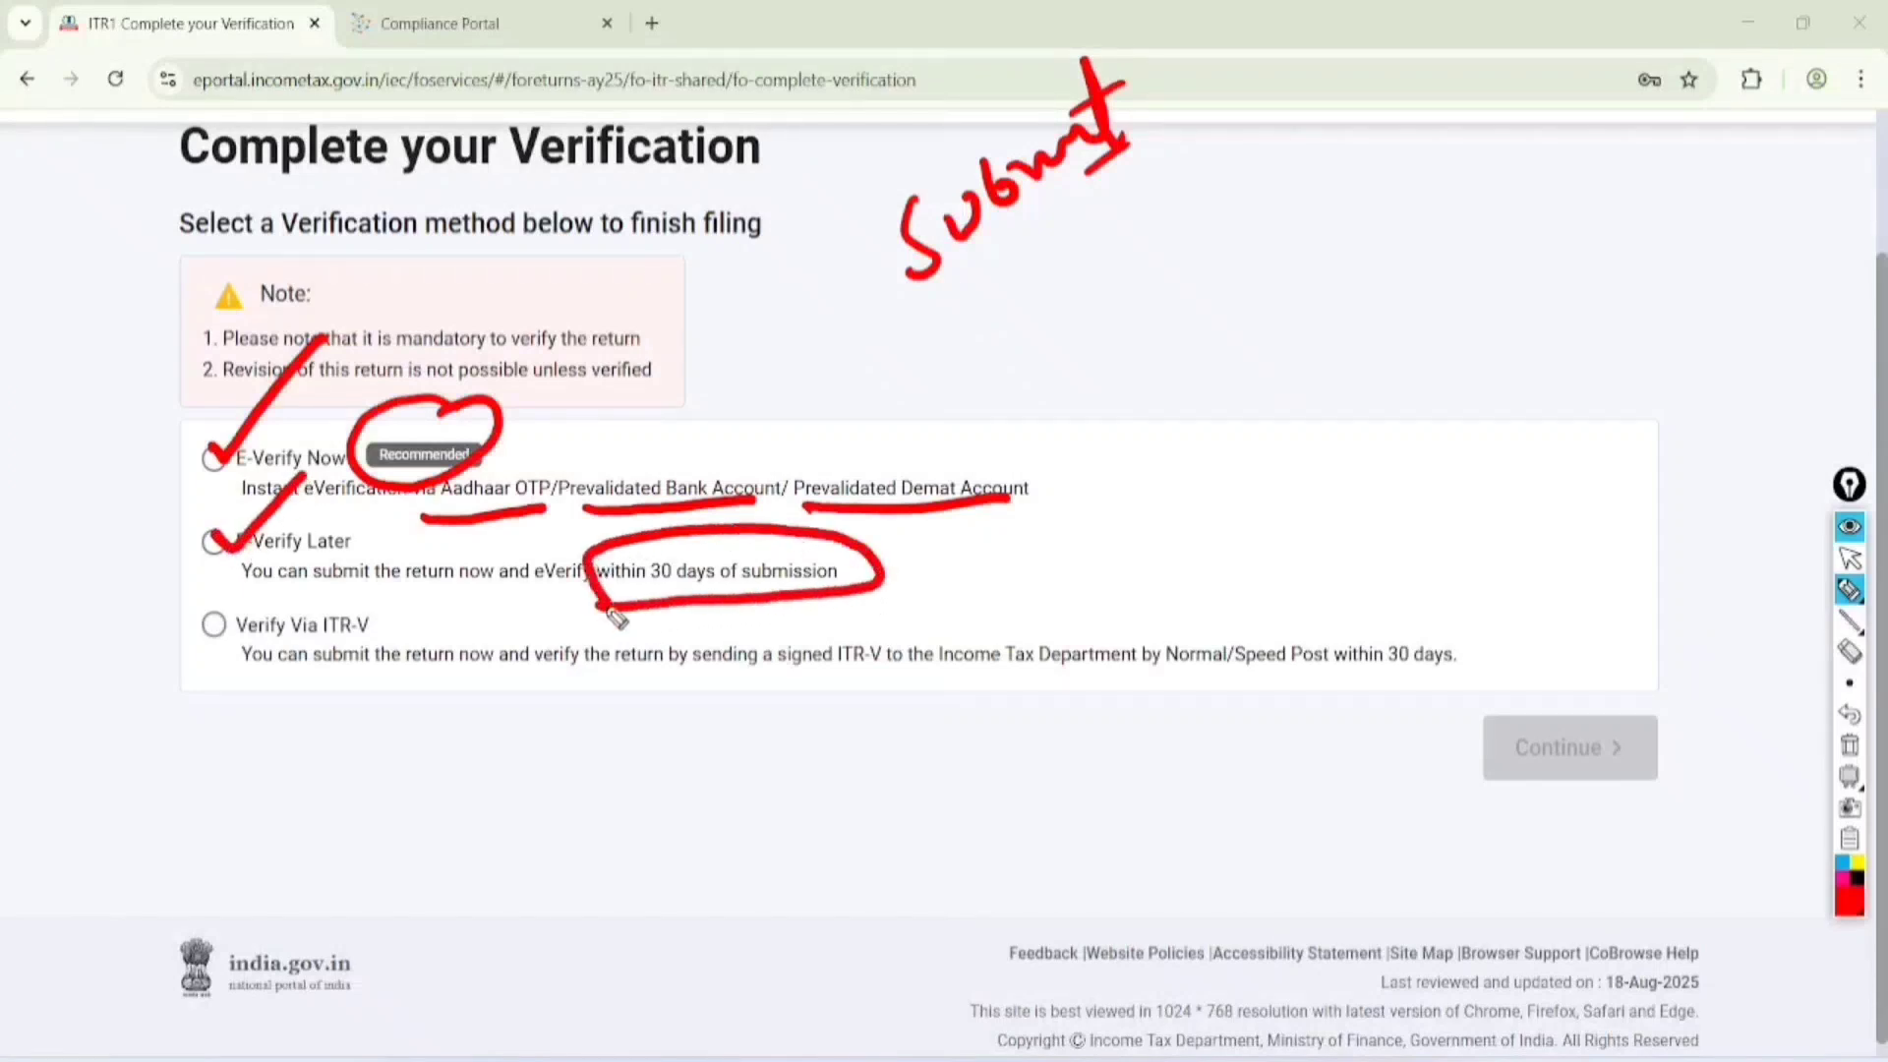
pyautogui.moveTo(371, 600)
pyautogui.mouseDown()
pyautogui.moveTo(261, 679)
pyautogui.moveTo(359, 593)
pyautogui.mouseUp()
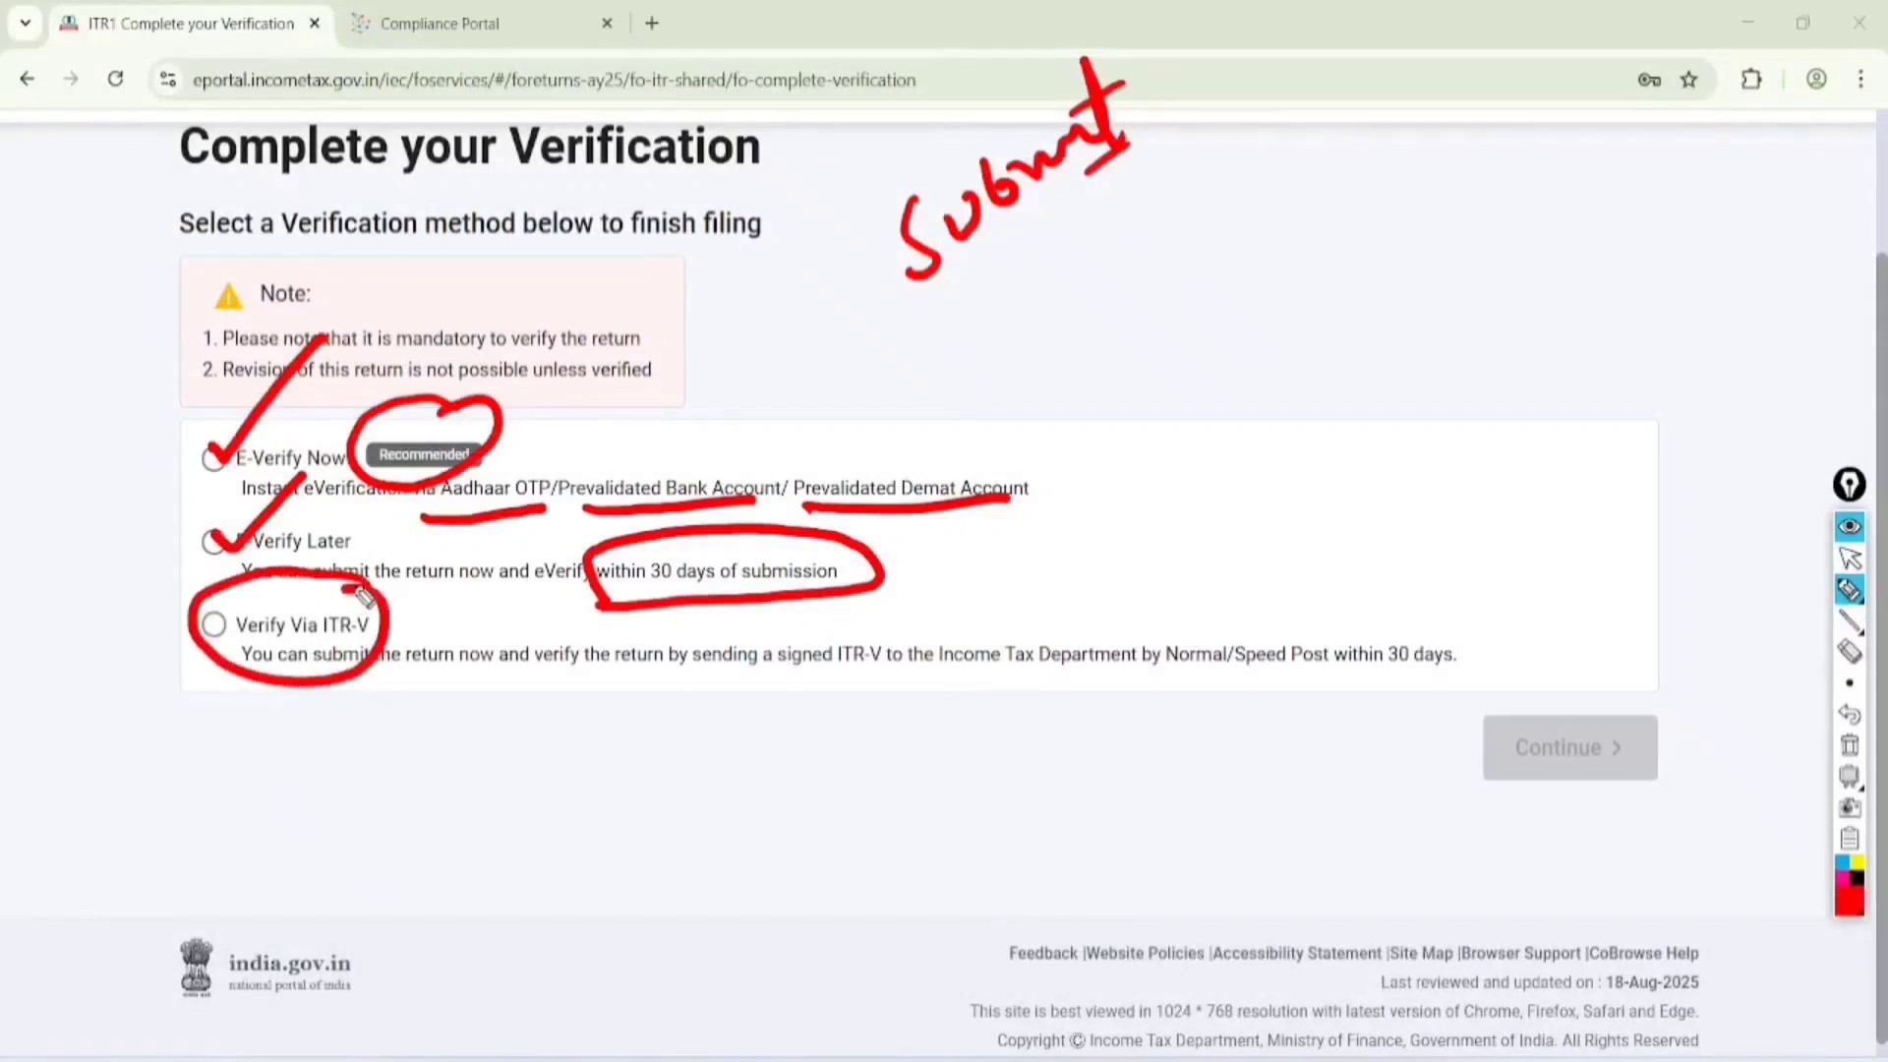
pyautogui.moveTo(667, 675)
pyautogui.mouseDown()
pyautogui.moveTo(857, 673)
pyautogui.moveTo(831, 629)
pyautogui.moveTo(867, 625)
pyautogui.mouseUp()
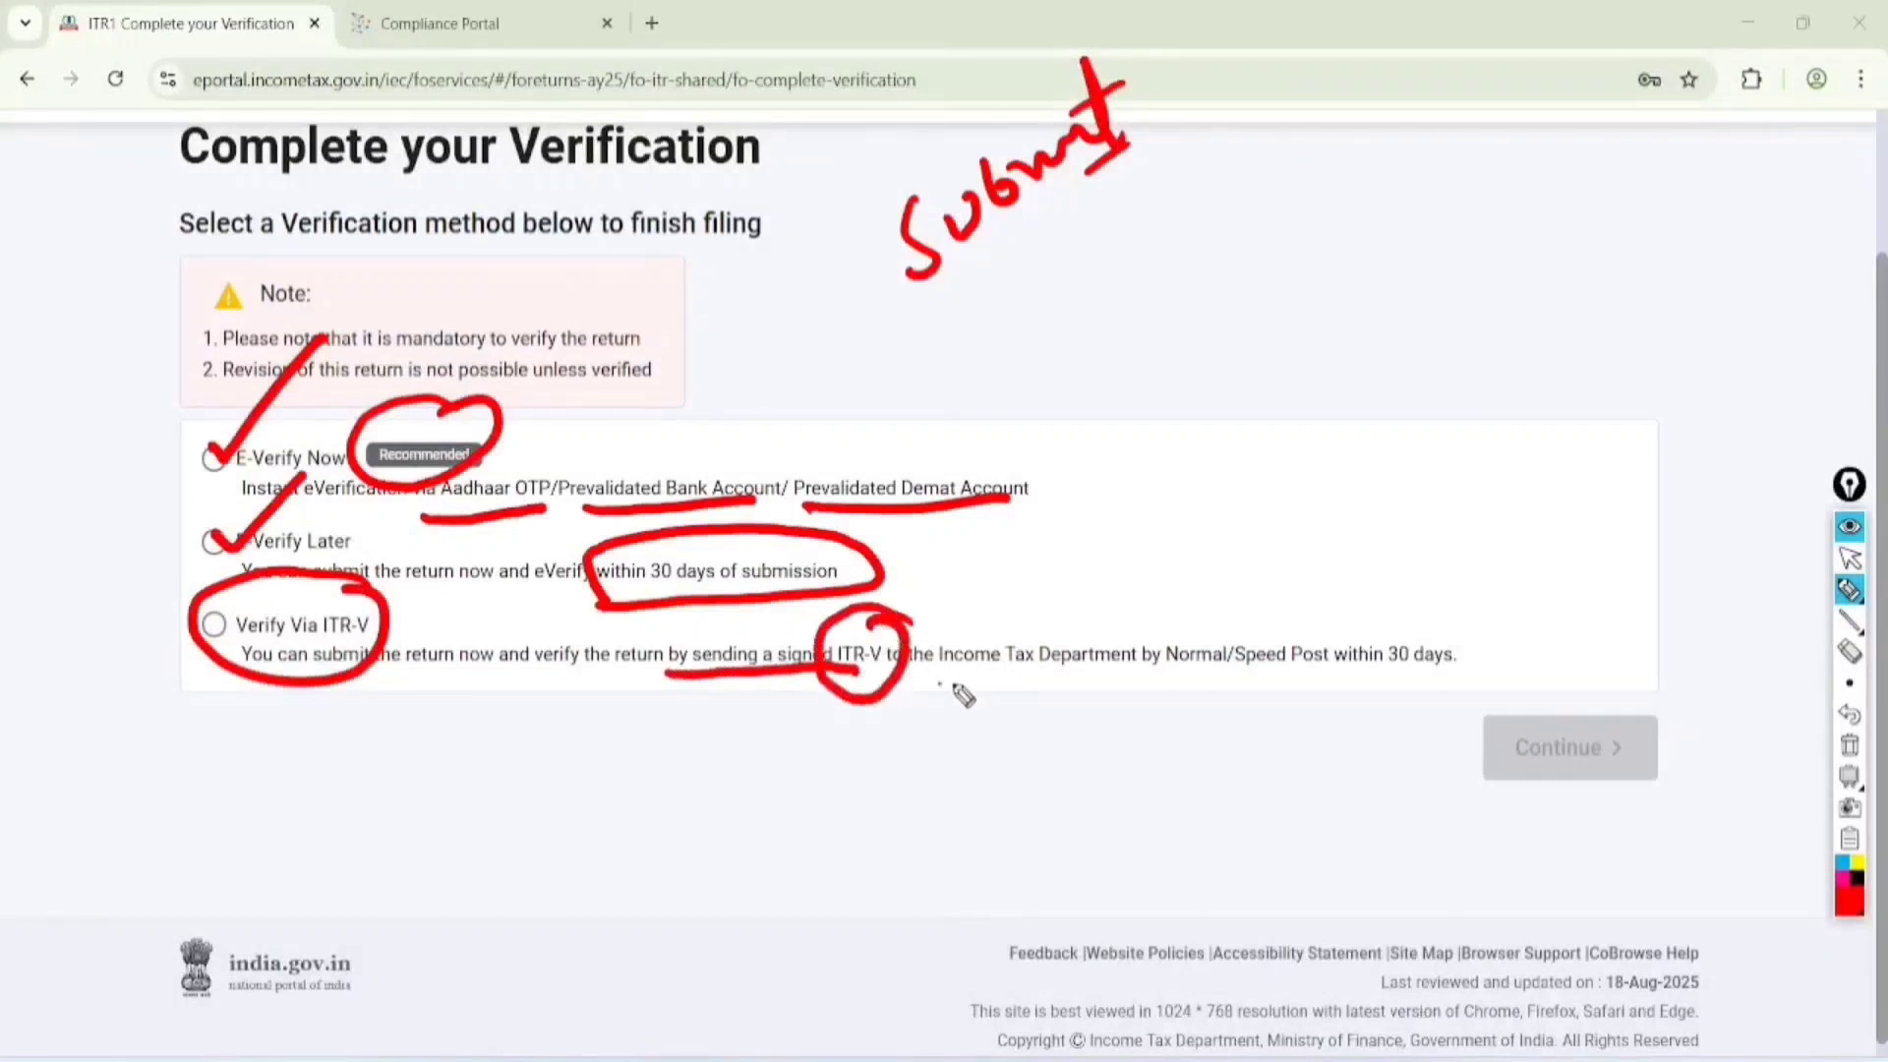
pyautogui.moveTo(932, 679); pyautogui.dragTo(1293, 676)
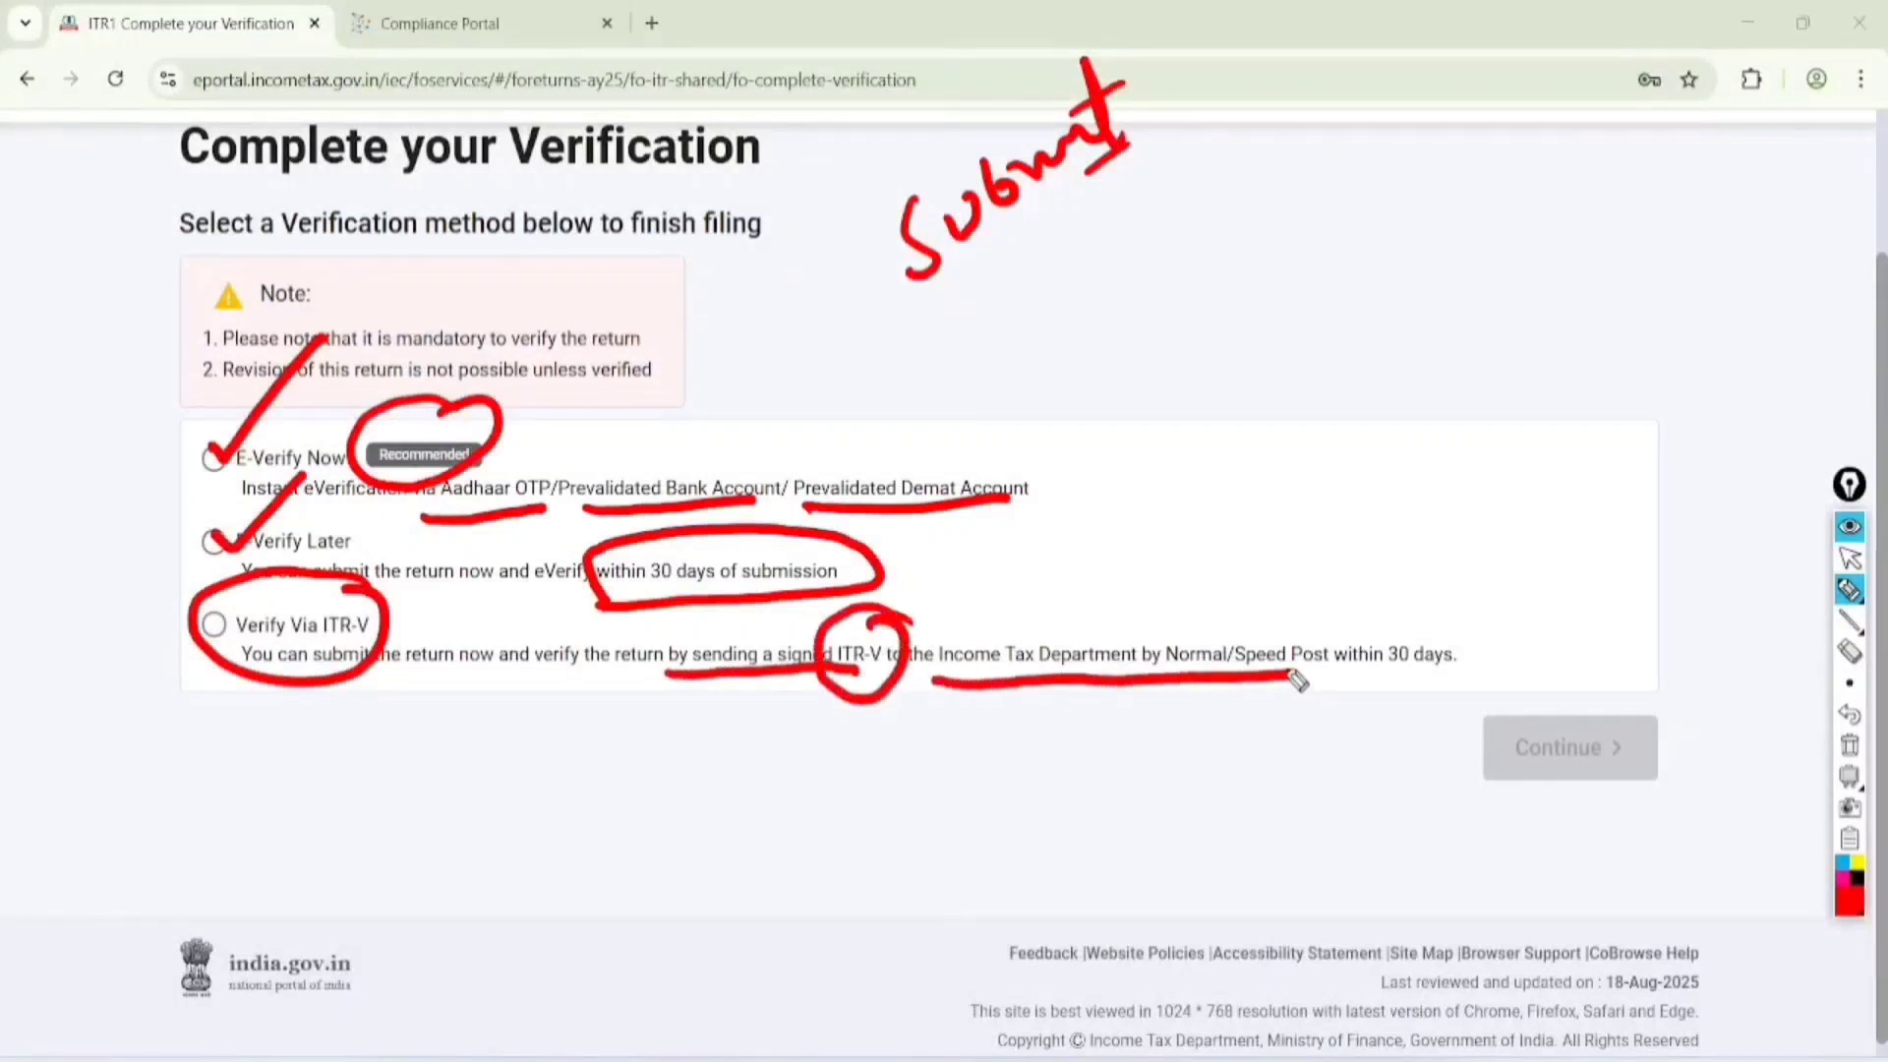
pyautogui.moveTo(1496, 621)
pyautogui.mouseDown()
pyautogui.moveTo(1408, 603)
pyautogui.moveTo(1499, 639)
pyautogui.moveTo(1414, 617)
pyautogui.mouseUp()
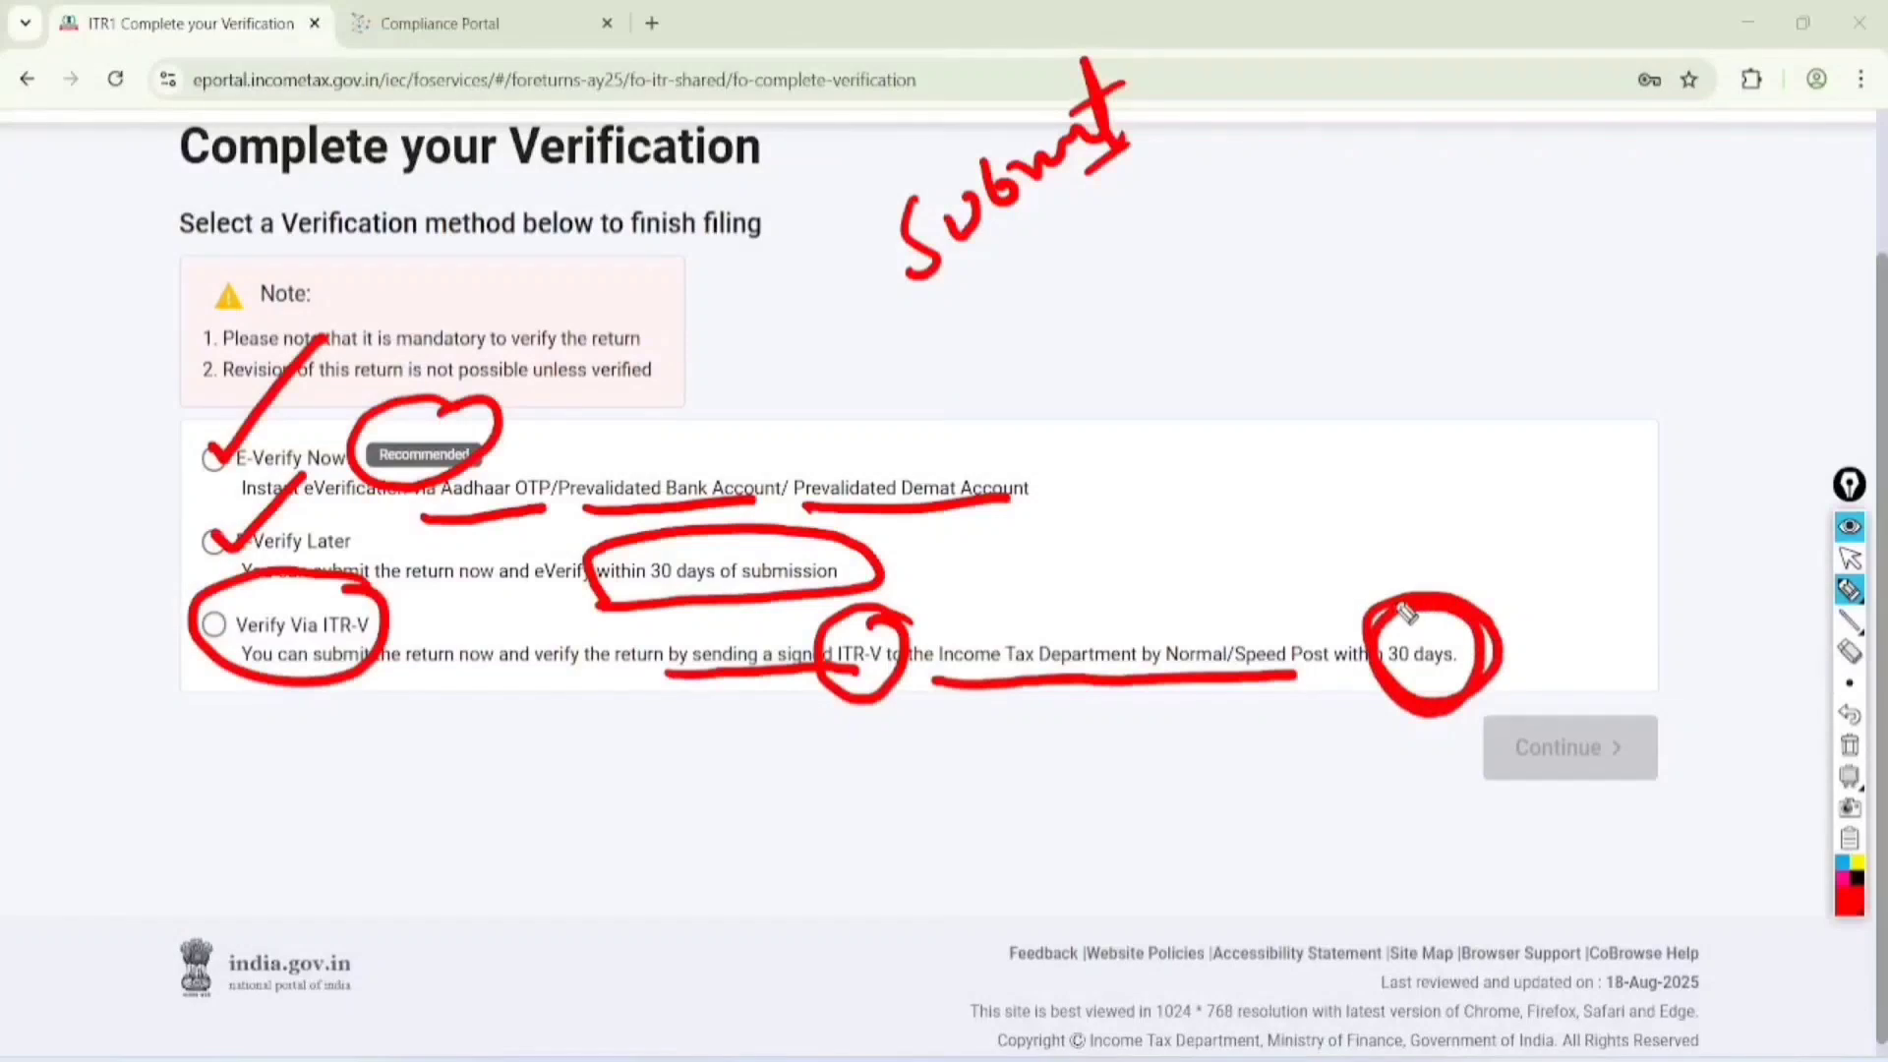
# Clear the drawing, choose E-Verify Now as the verification method and continue
pyautogui.click(1850, 558)
pyautogui.click(1850, 746)
pyautogui.click(213, 458)
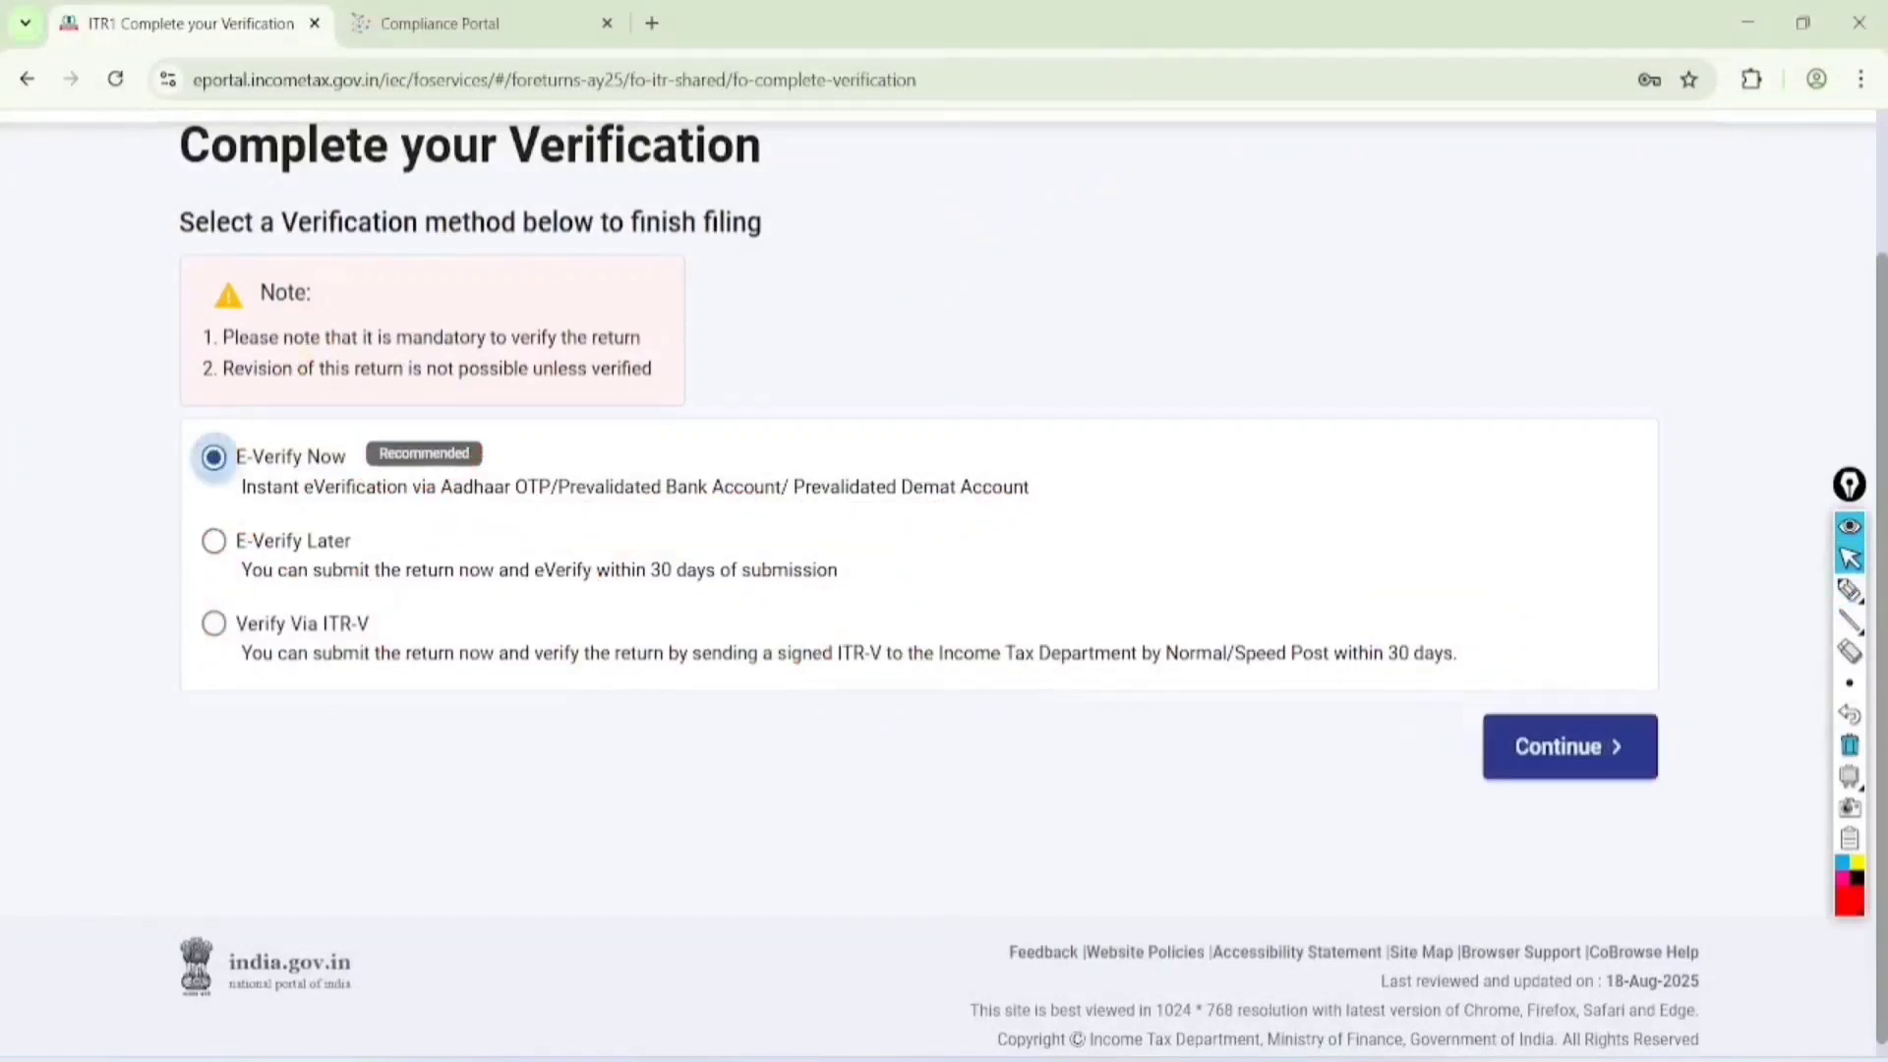
pyautogui.scroll(-1, 938, 588)
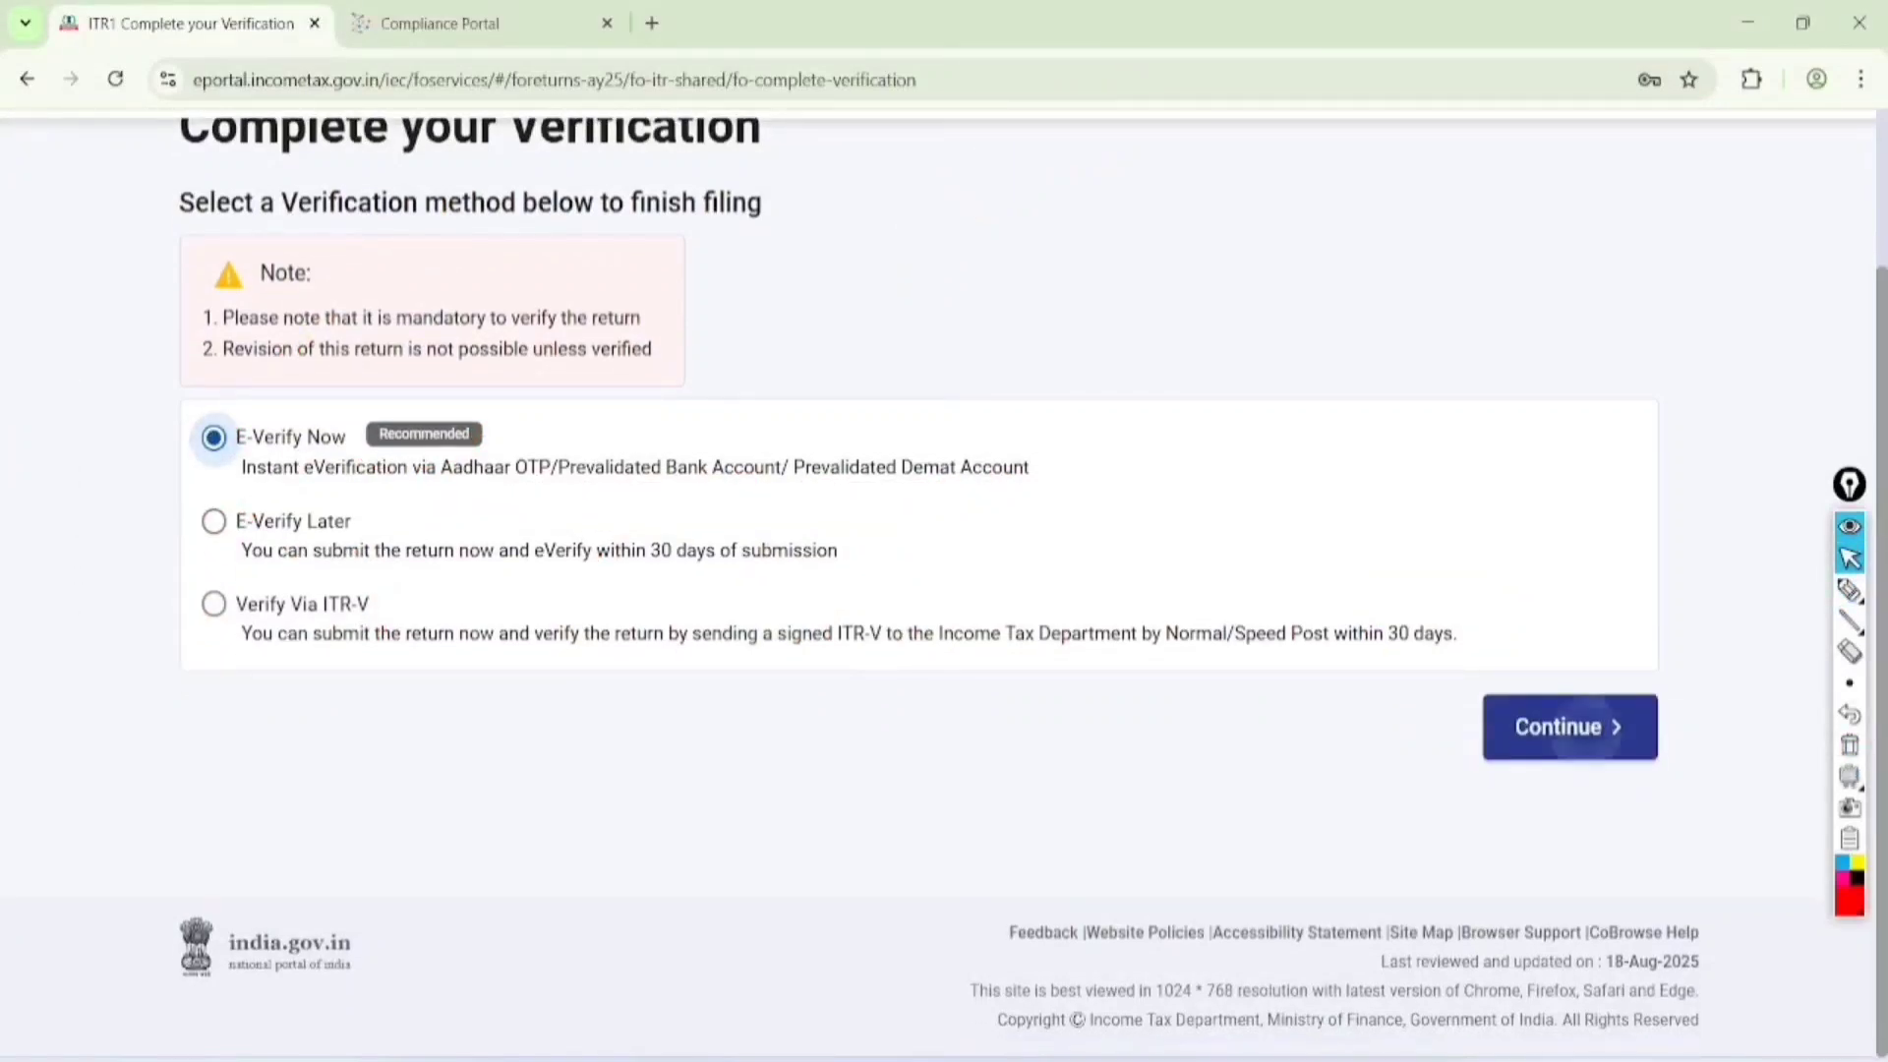
pyautogui.click(1584, 733)
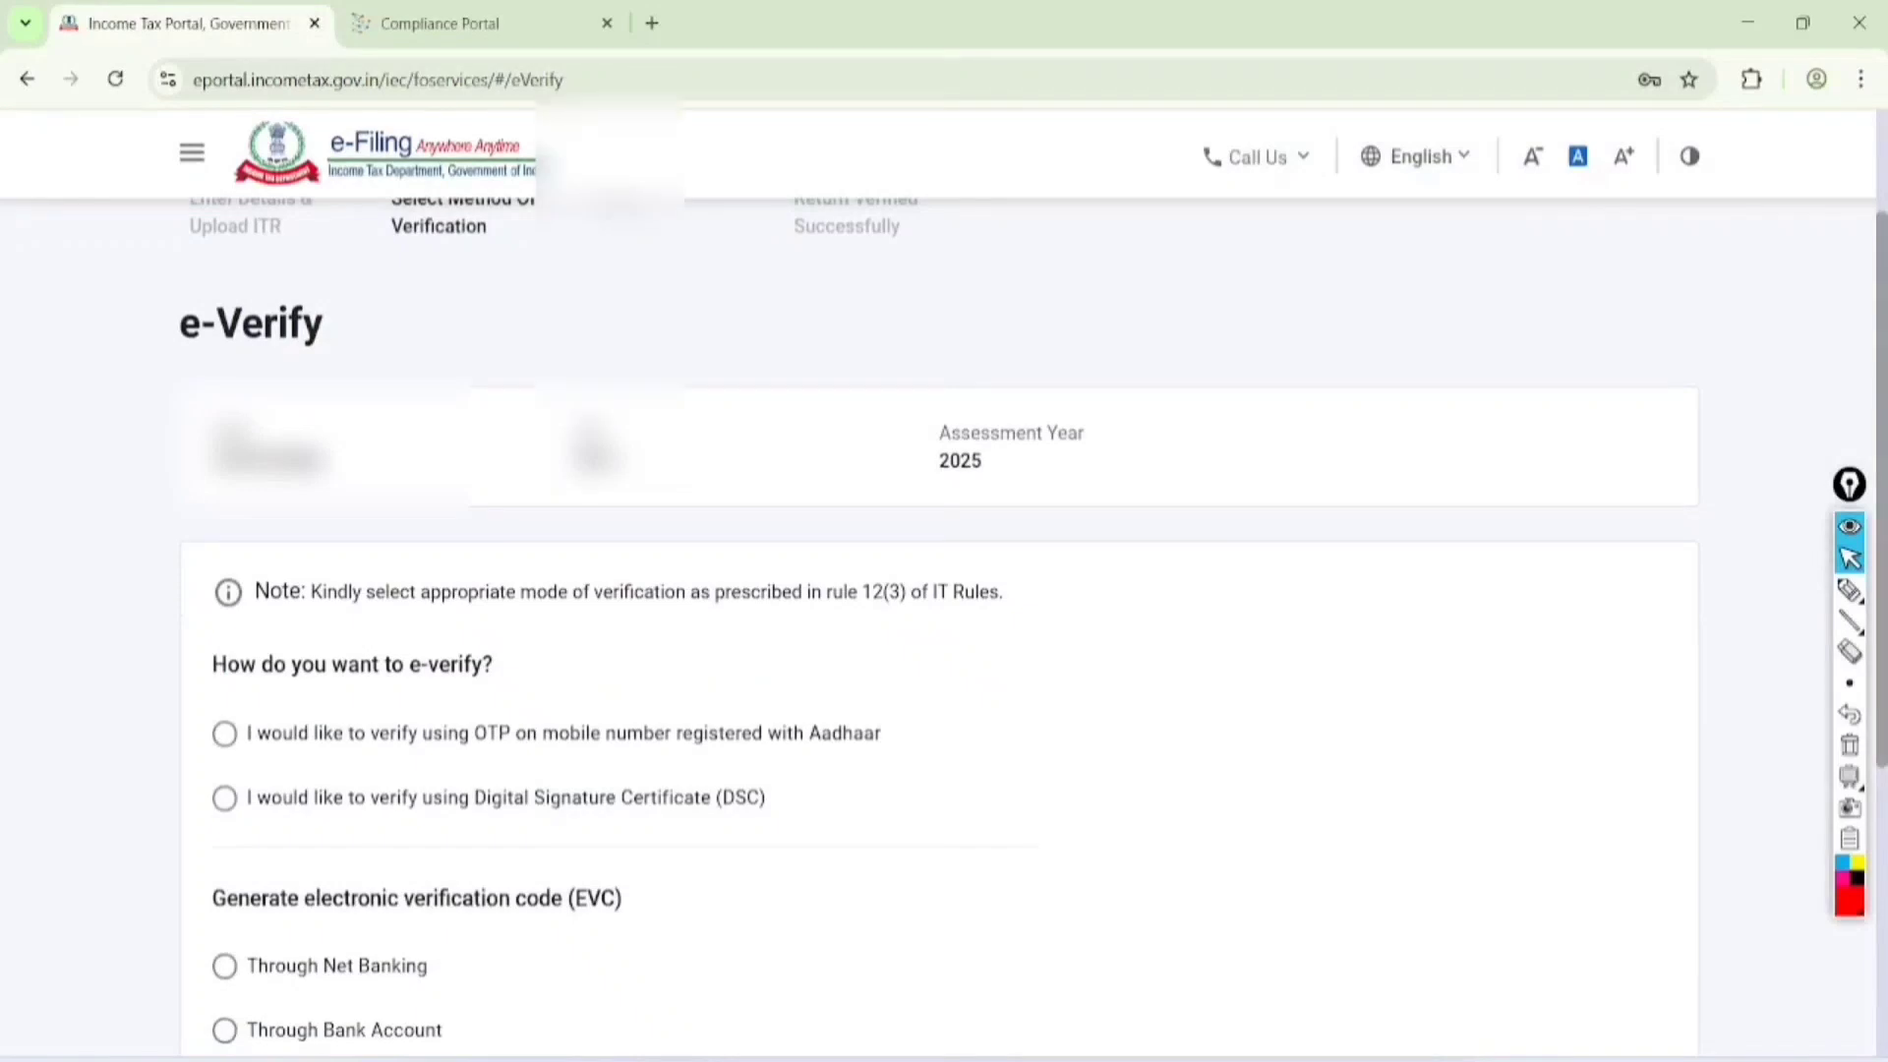
# Review the e-verification options, then tick and underline the option for OTP on the mobile number registered with Aadhaar
pyautogui.scroll(-3, 938, 590)
pyautogui.scroll(-2, 938, 590)
pyautogui.scroll(1, 938, 590)
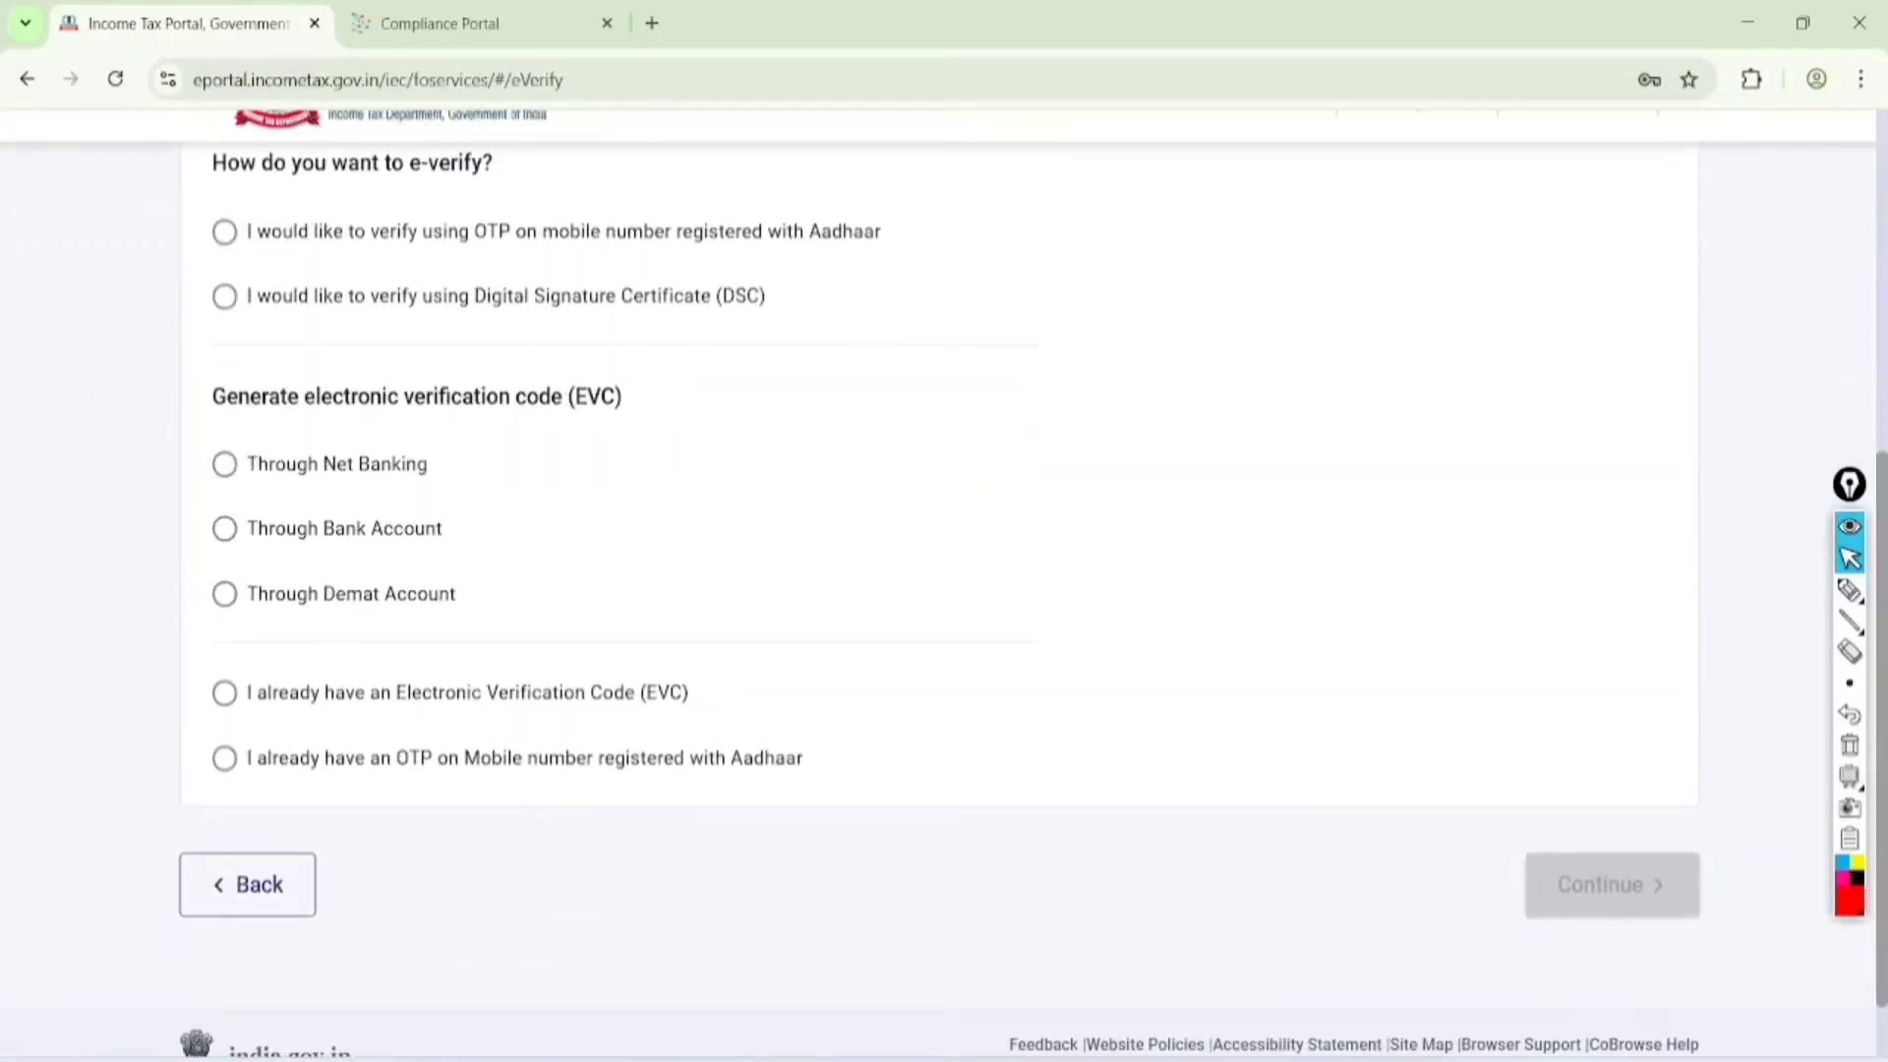
pyautogui.click(1850, 745)
pyautogui.click(1850, 590)
pyautogui.moveTo(218, 226)
pyautogui.mouseDown()
pyautogui.moveTo(227, 241)
pyautogui.moveTo(366, 167)
pyautogui.mouseUp()
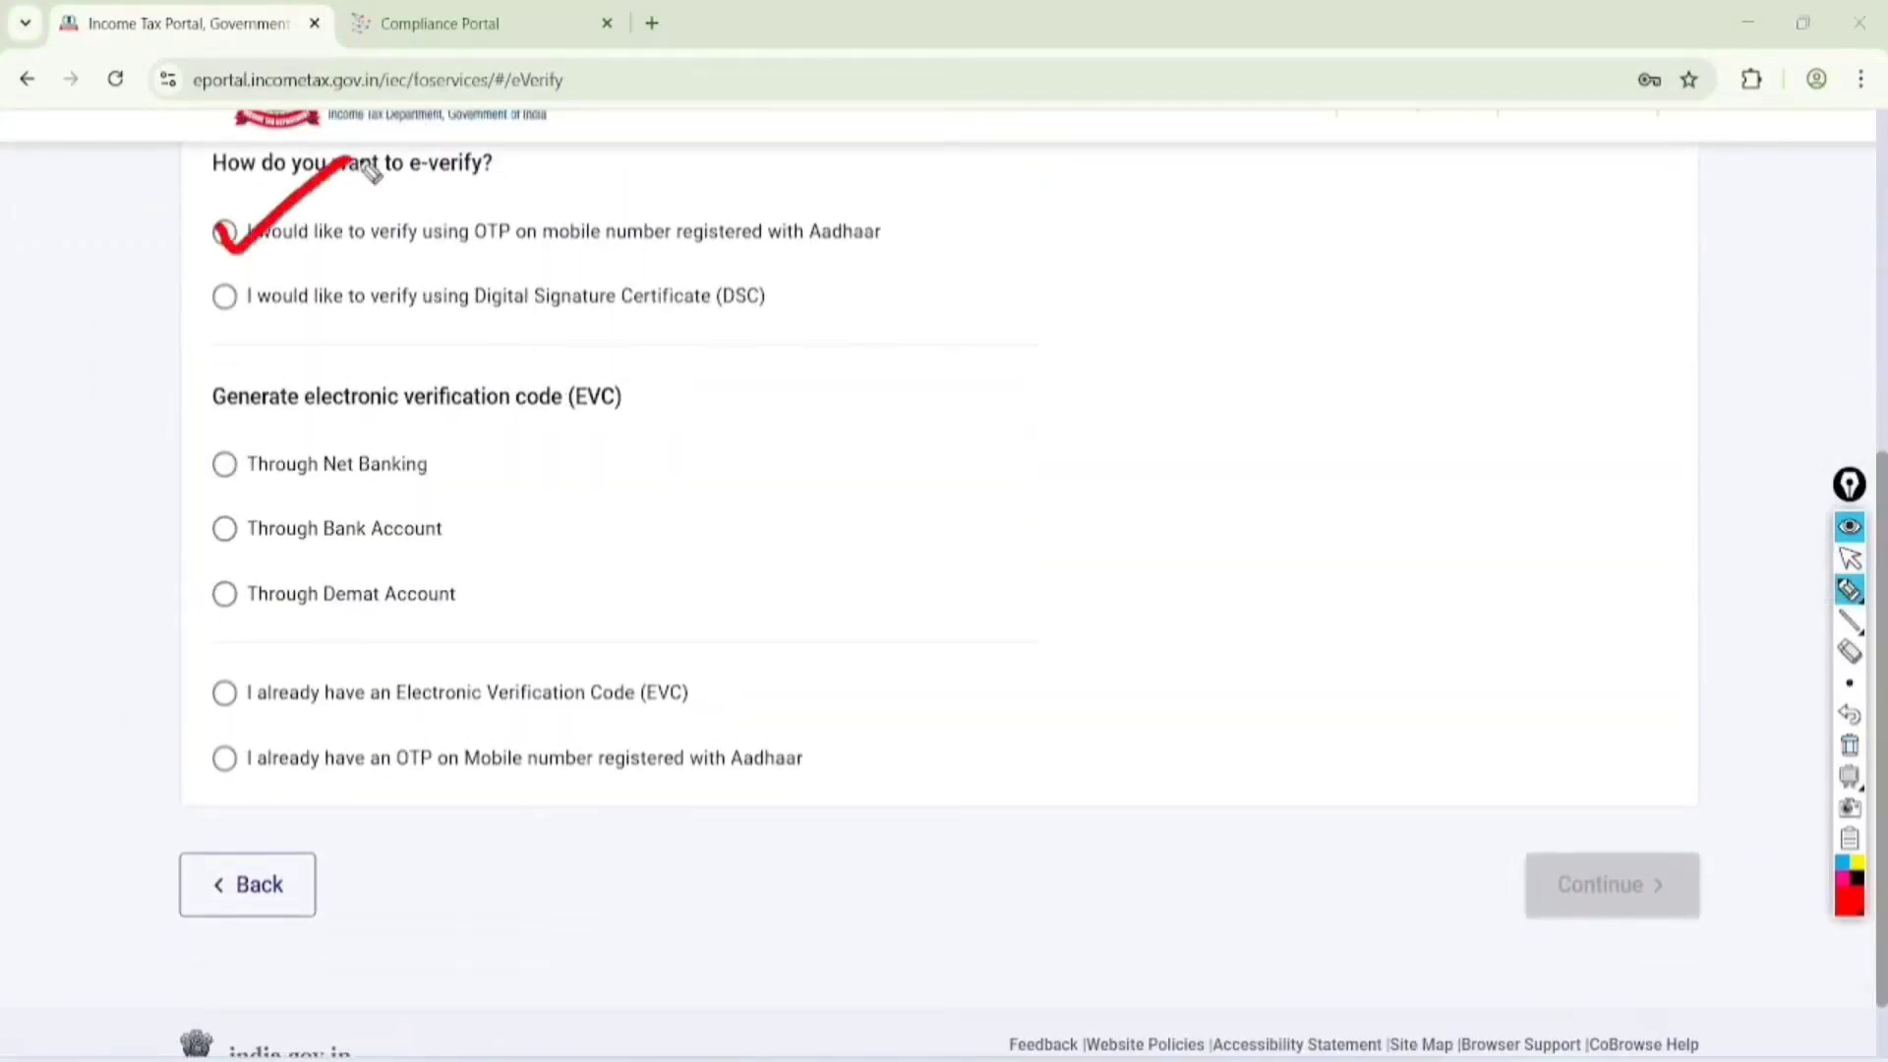
pyautogui.moveTo(388, 252); pyautogui.dragTo(885, 252)
# Clear the drawing, choose verification using OTP on the mobile number registered with Aadhaar, and continue
pyautogui.click(1850, 559)
pyautogui.click(1850, 745)
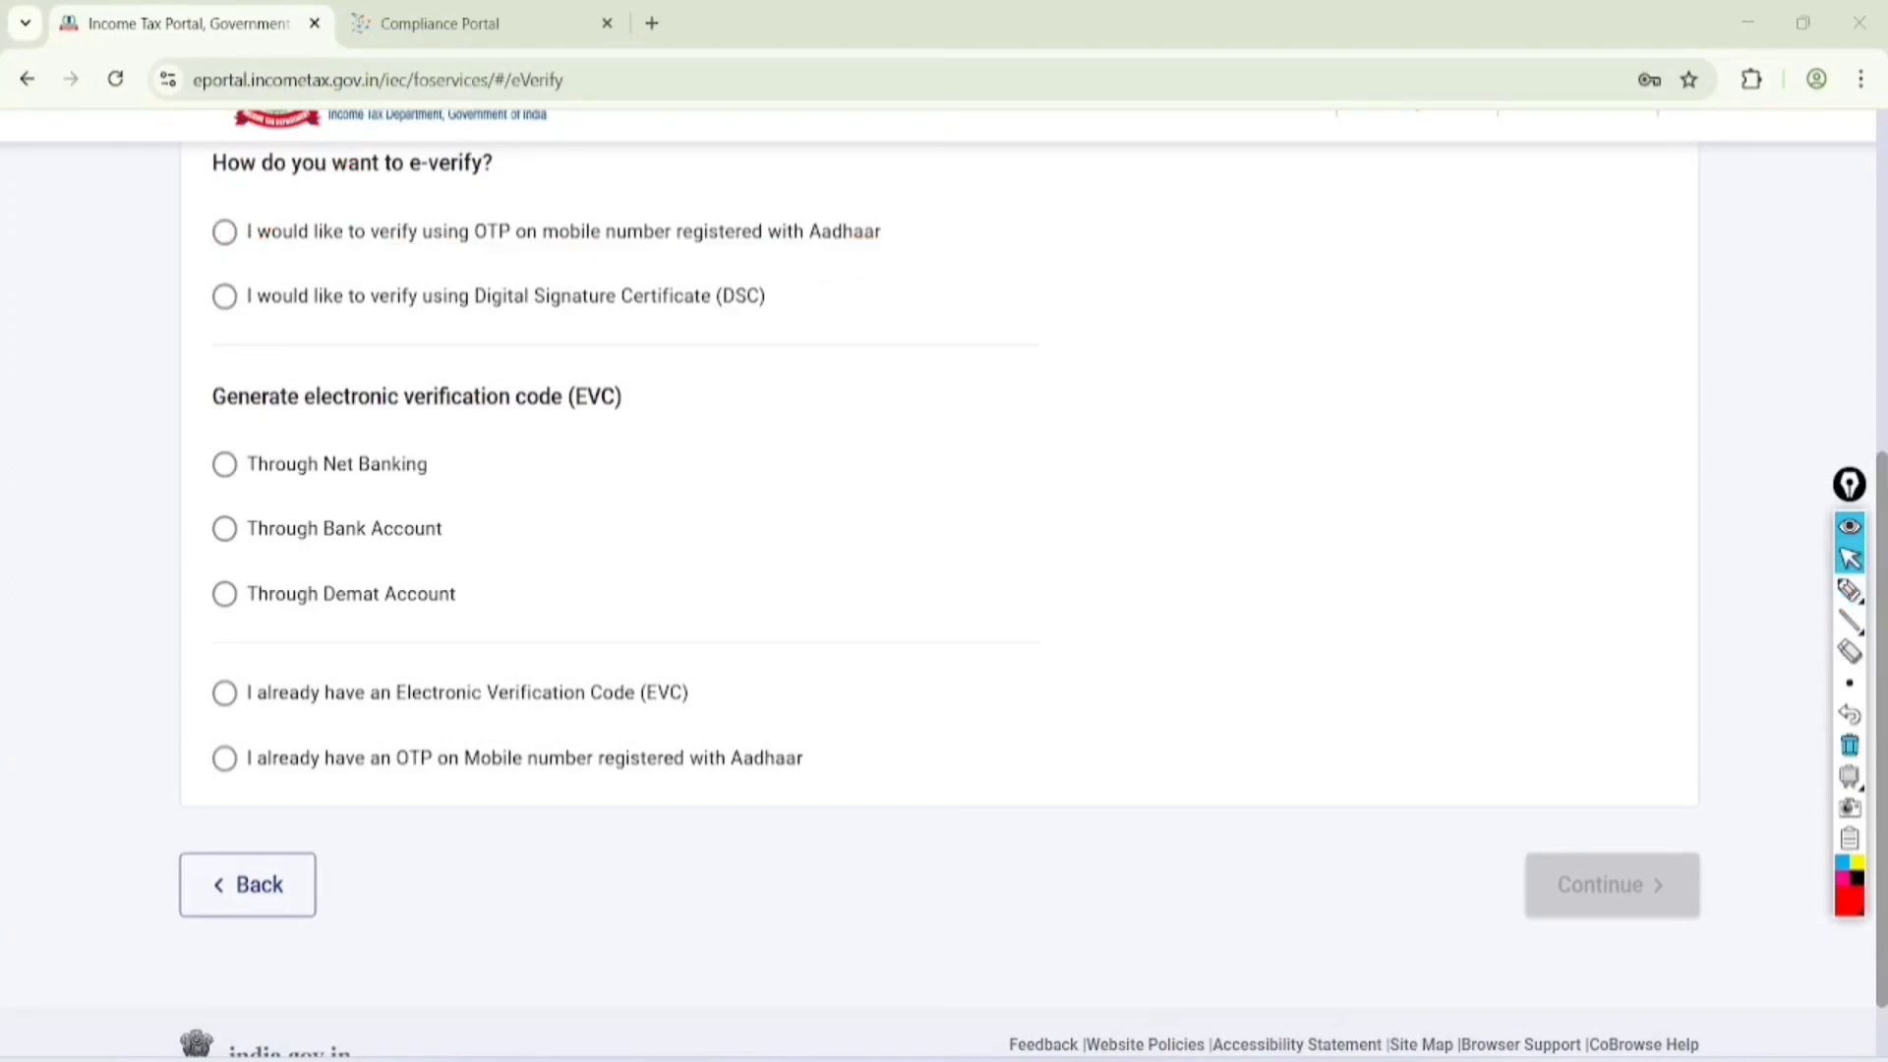
pyautogui.click(224, 233)
pyautogui.scroll(-2, 1613, 835)
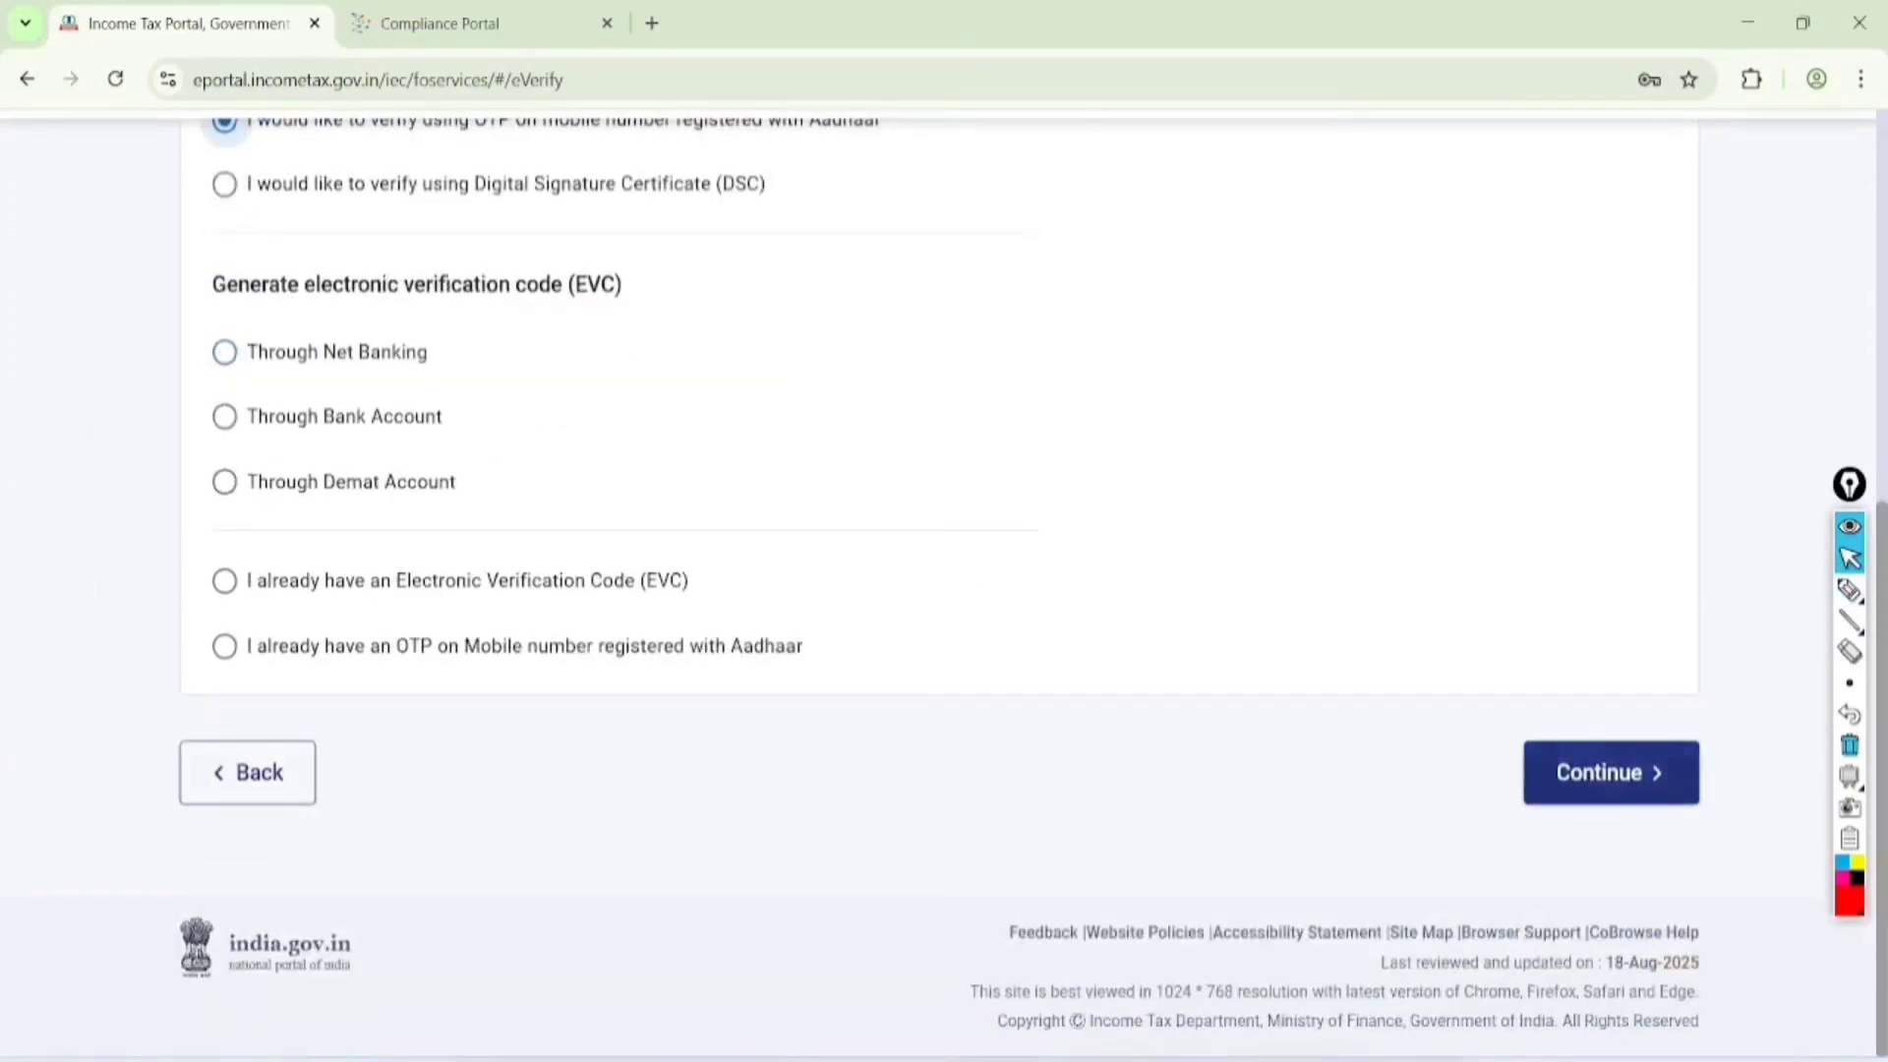
pyautogui.click(1613, 772)
# Agree to validate the Aadhaar details, generate the Aadhaar OTP, and enter and validate the one-time password
pyautogui.click(607, 606)
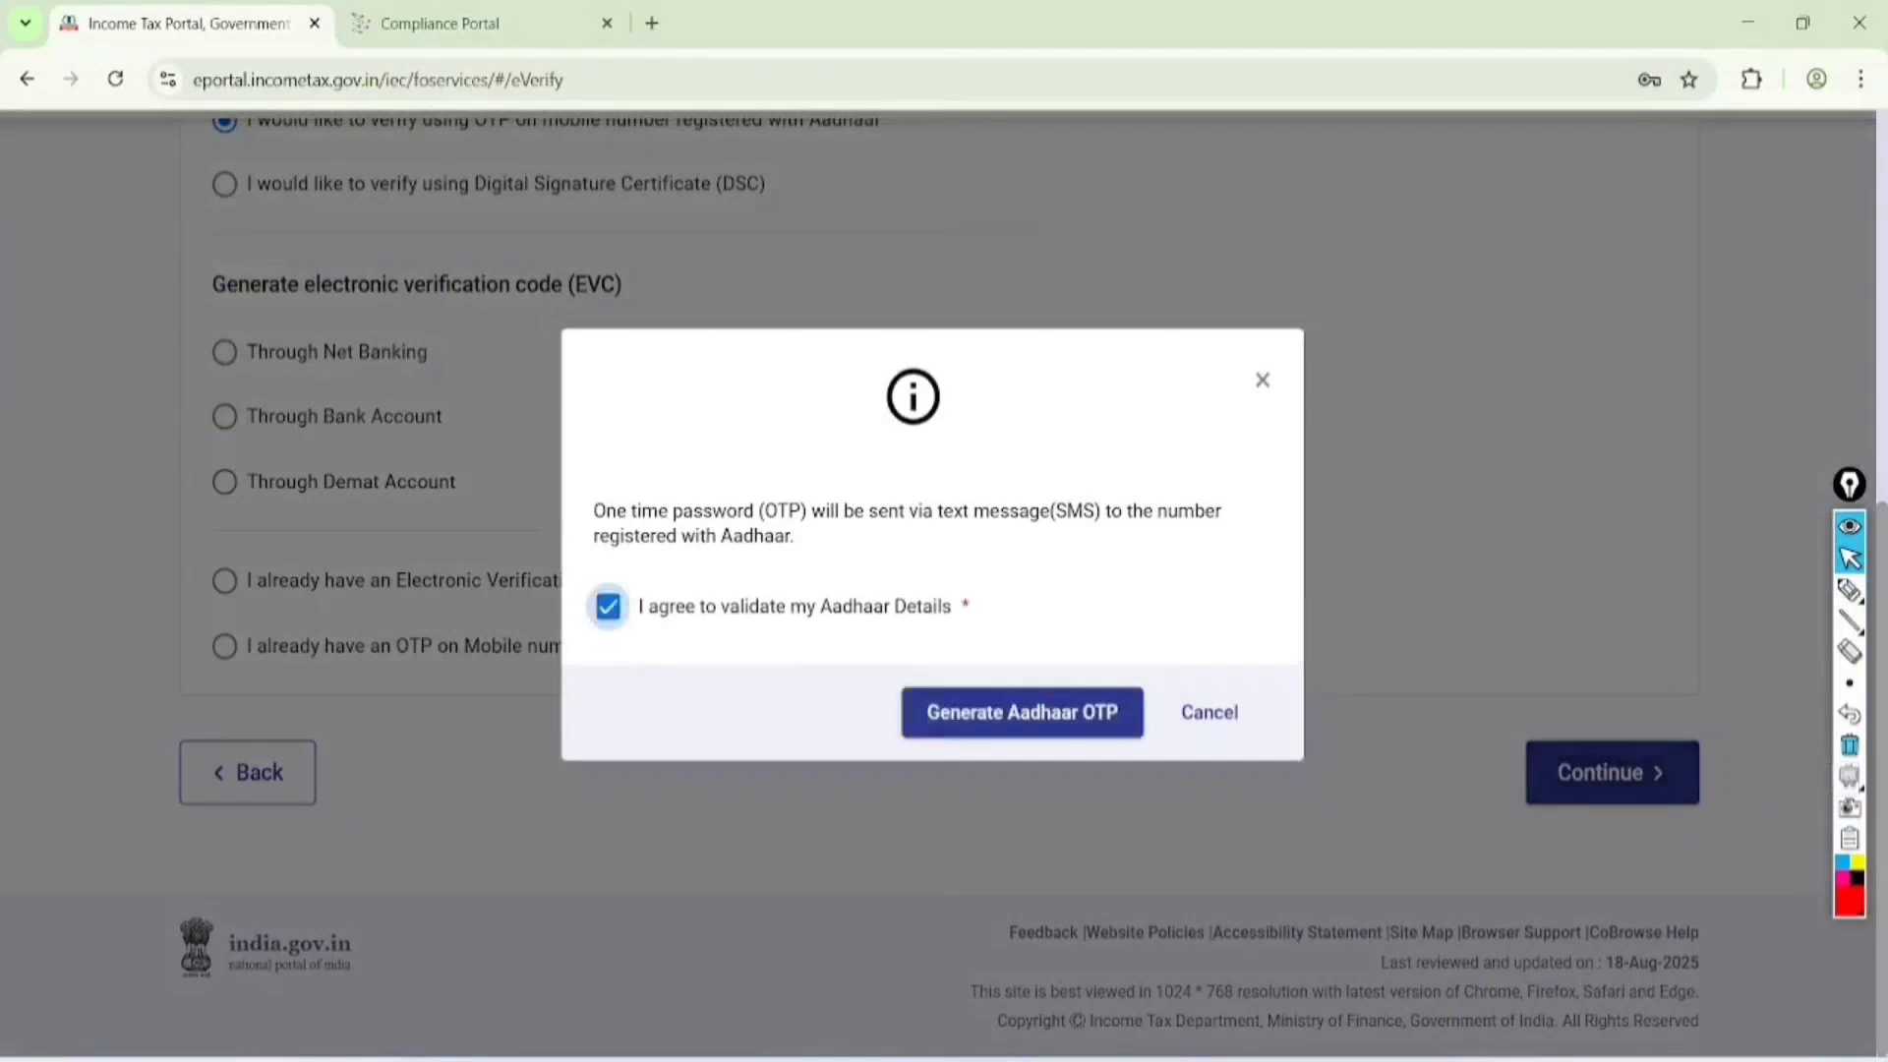
pyautogui.click(1023, 712)
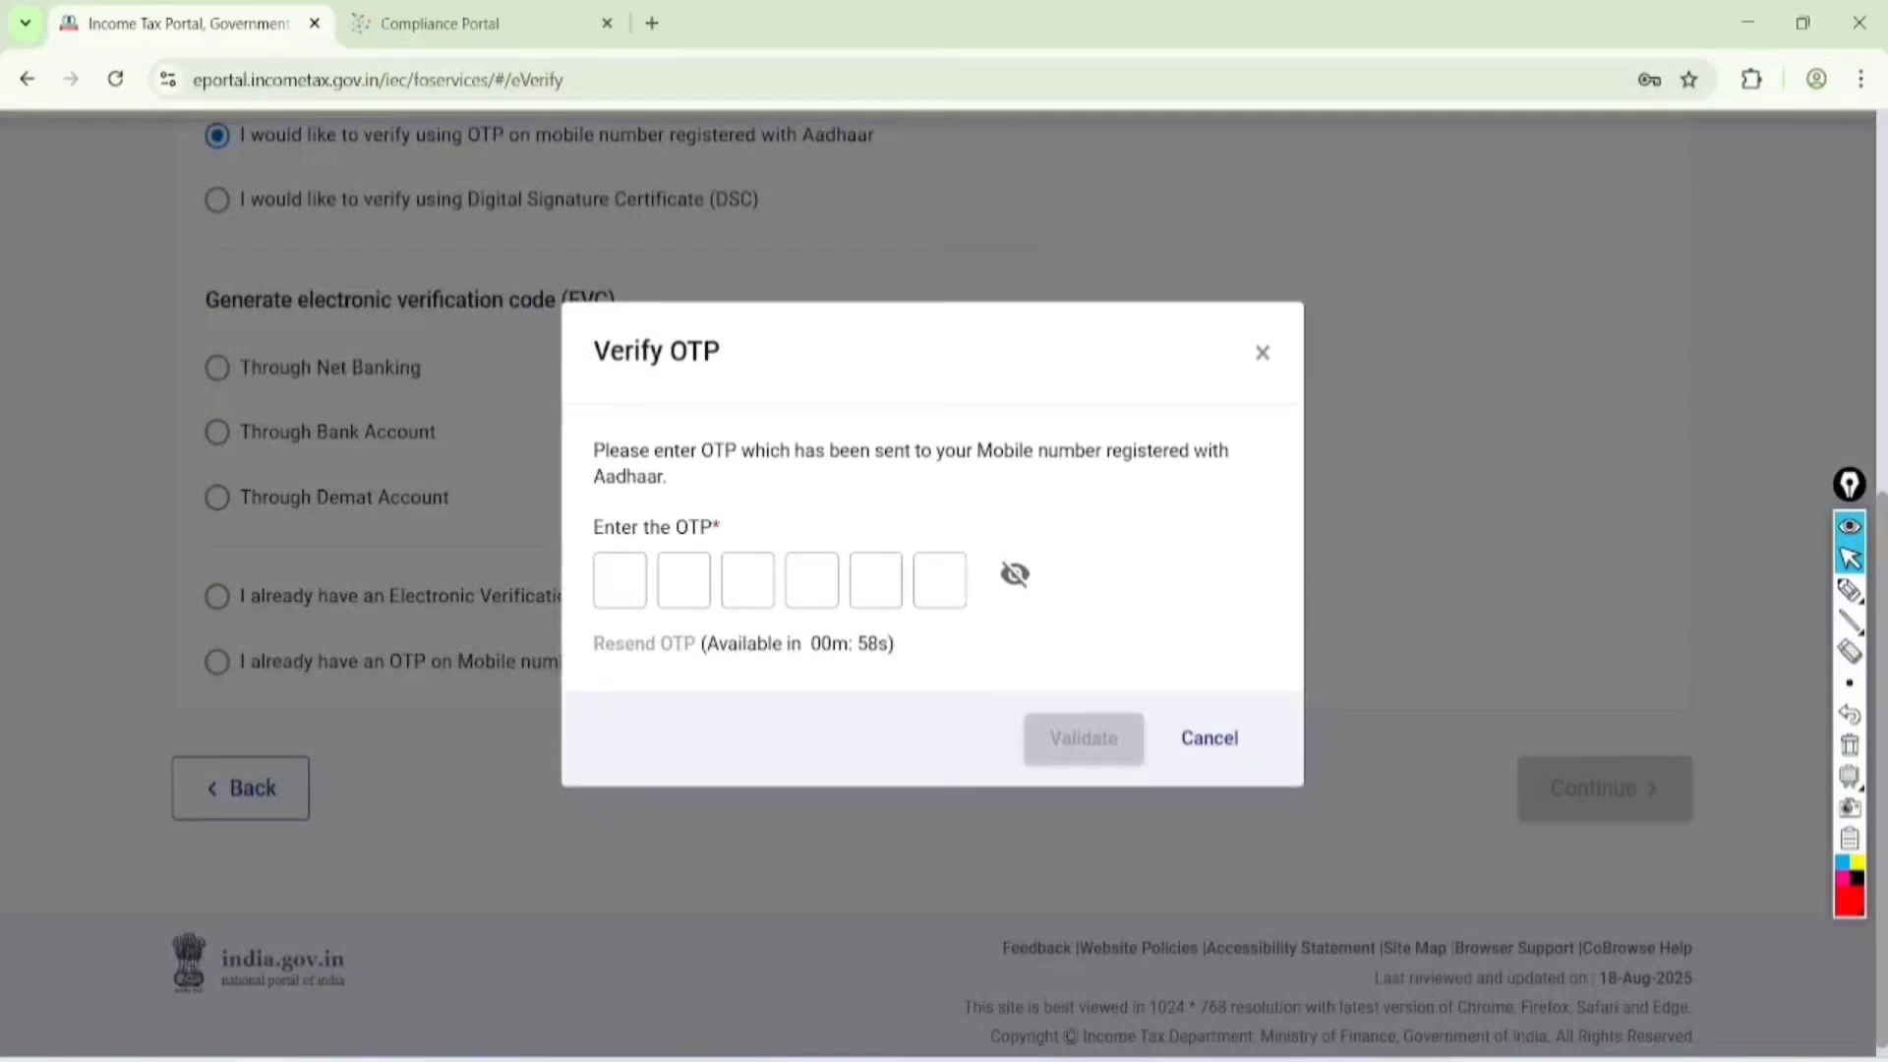
pyautogui.click(619, 580)
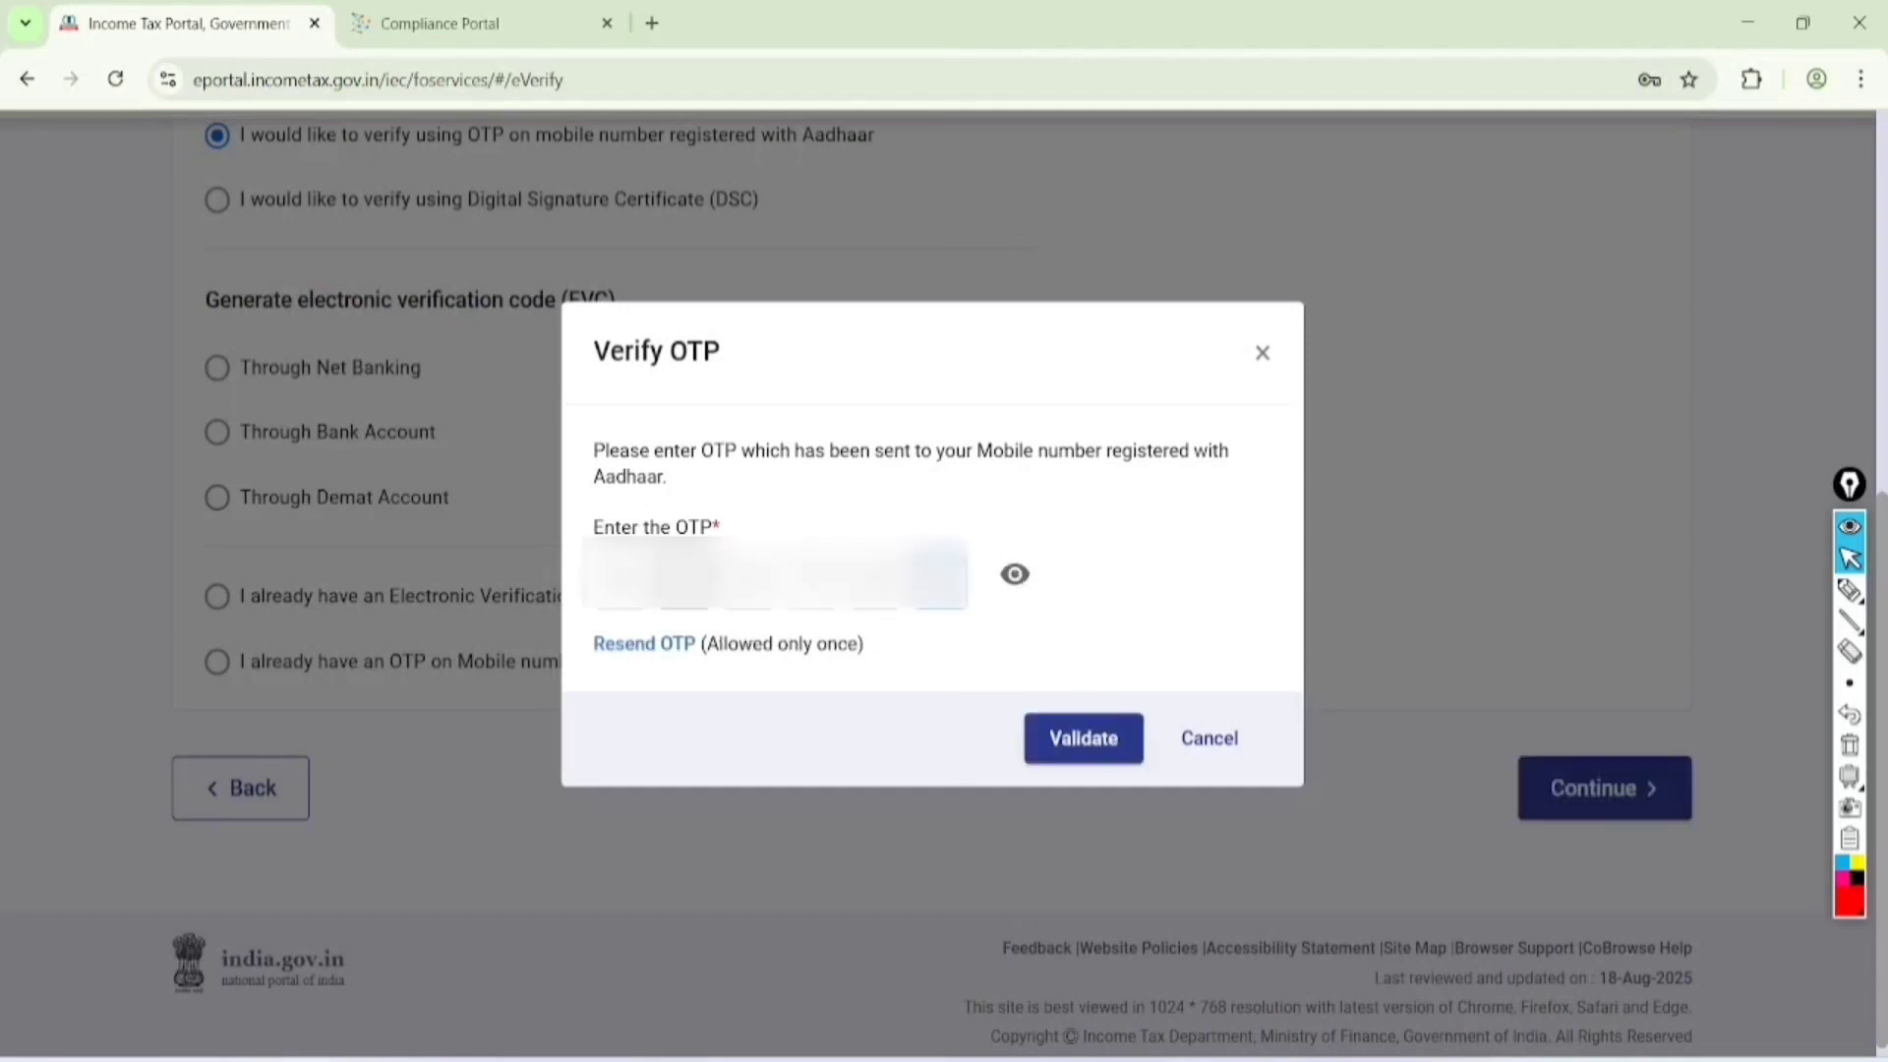
pyautogui.click(1083, 739)
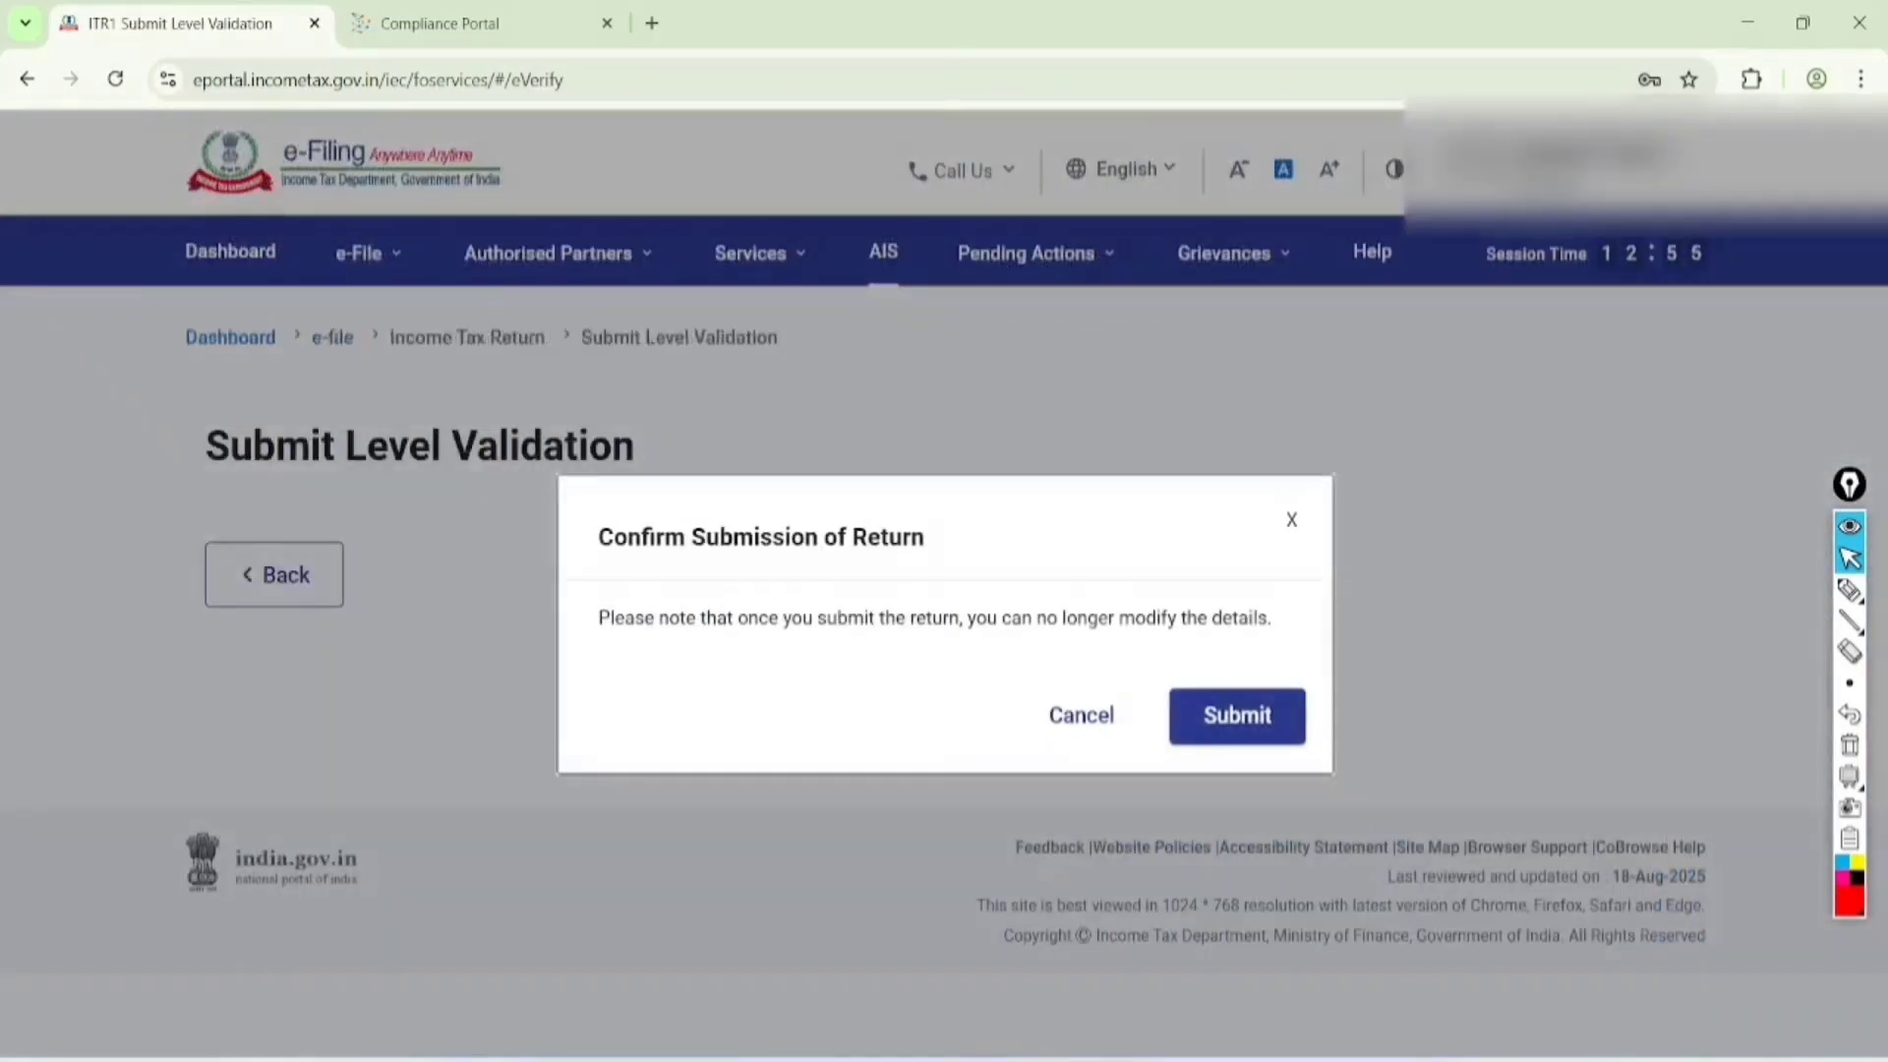
# Circle the Confirm Submission of Return heading, underline the note below it and circle "no longer modify the details"
pyautogui.click(1849, 590)
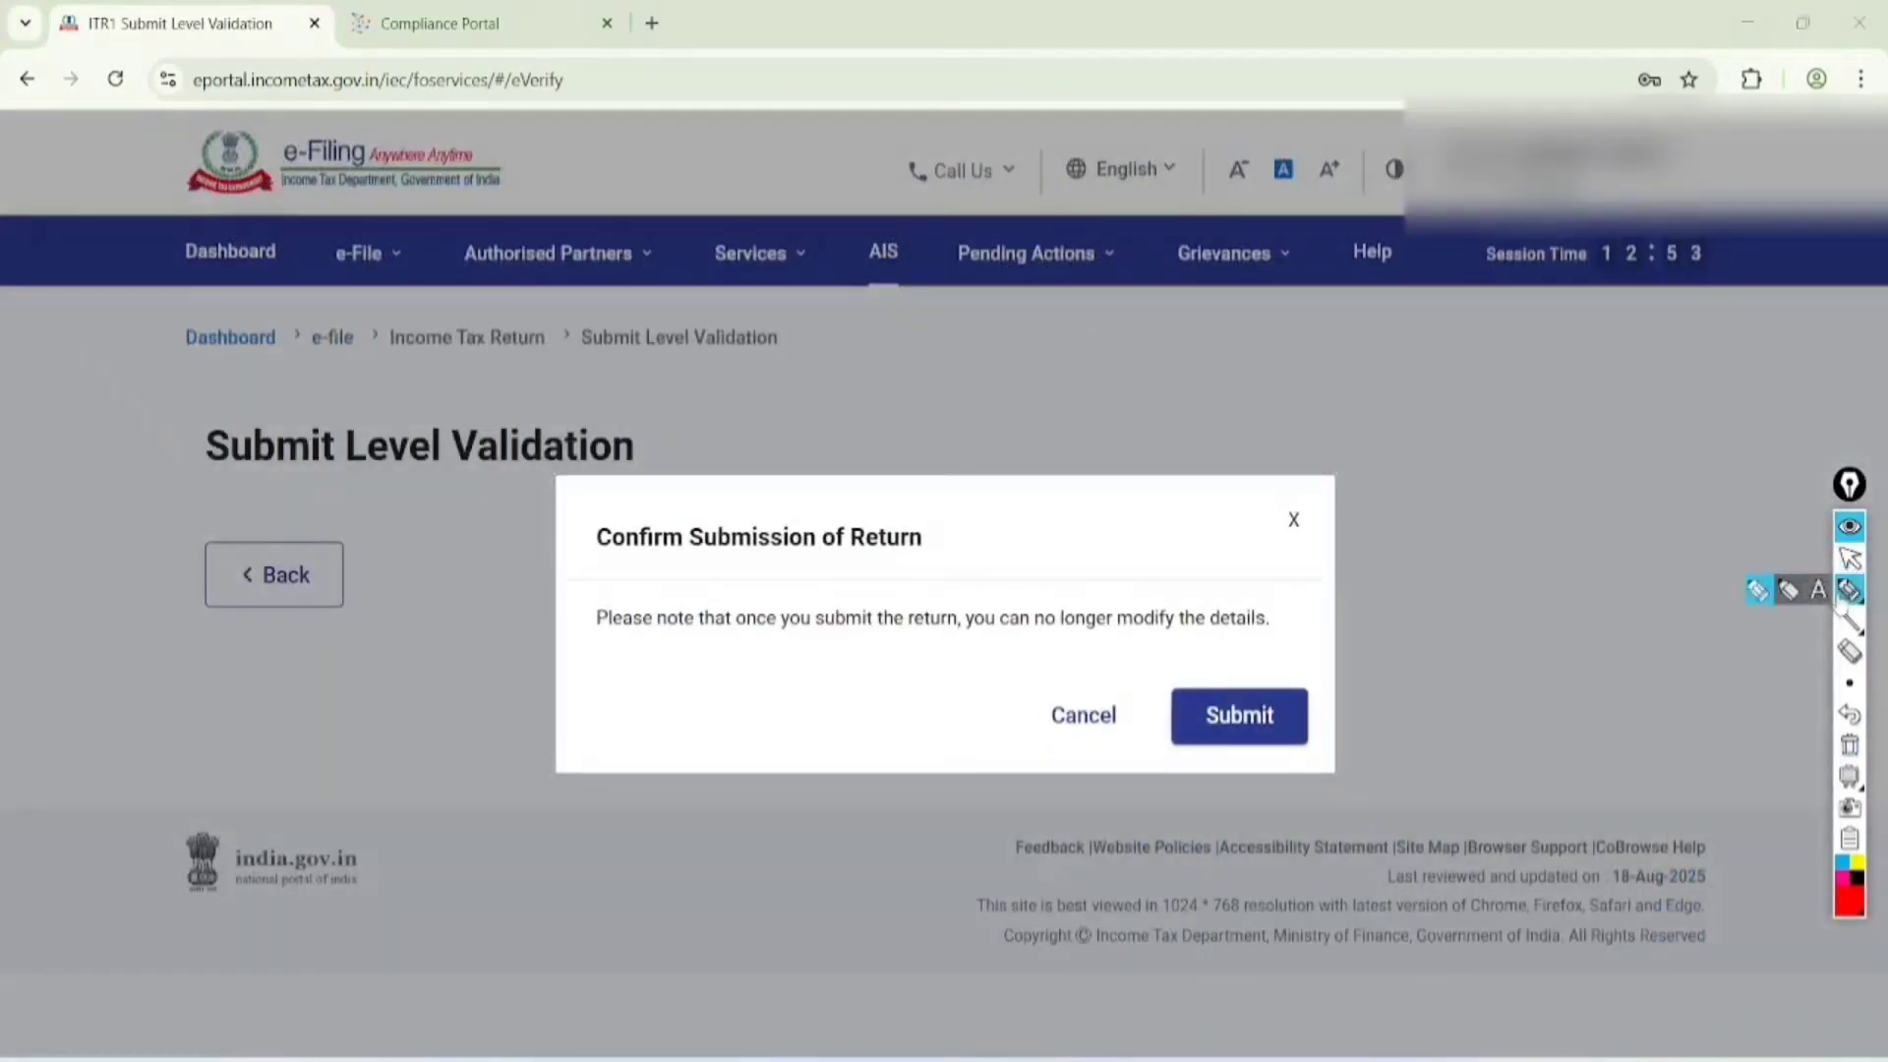
pyautogui.moveTo(559, 565)
pyautogui.mouseDown()
pyautogui.moveTo(847, 565)
pyautogui.moveTo(899, 498)
pyautogui.moveTo(562, 533)
pyautogui.moveTo(574, 570)
pyautogui.mouseUp()
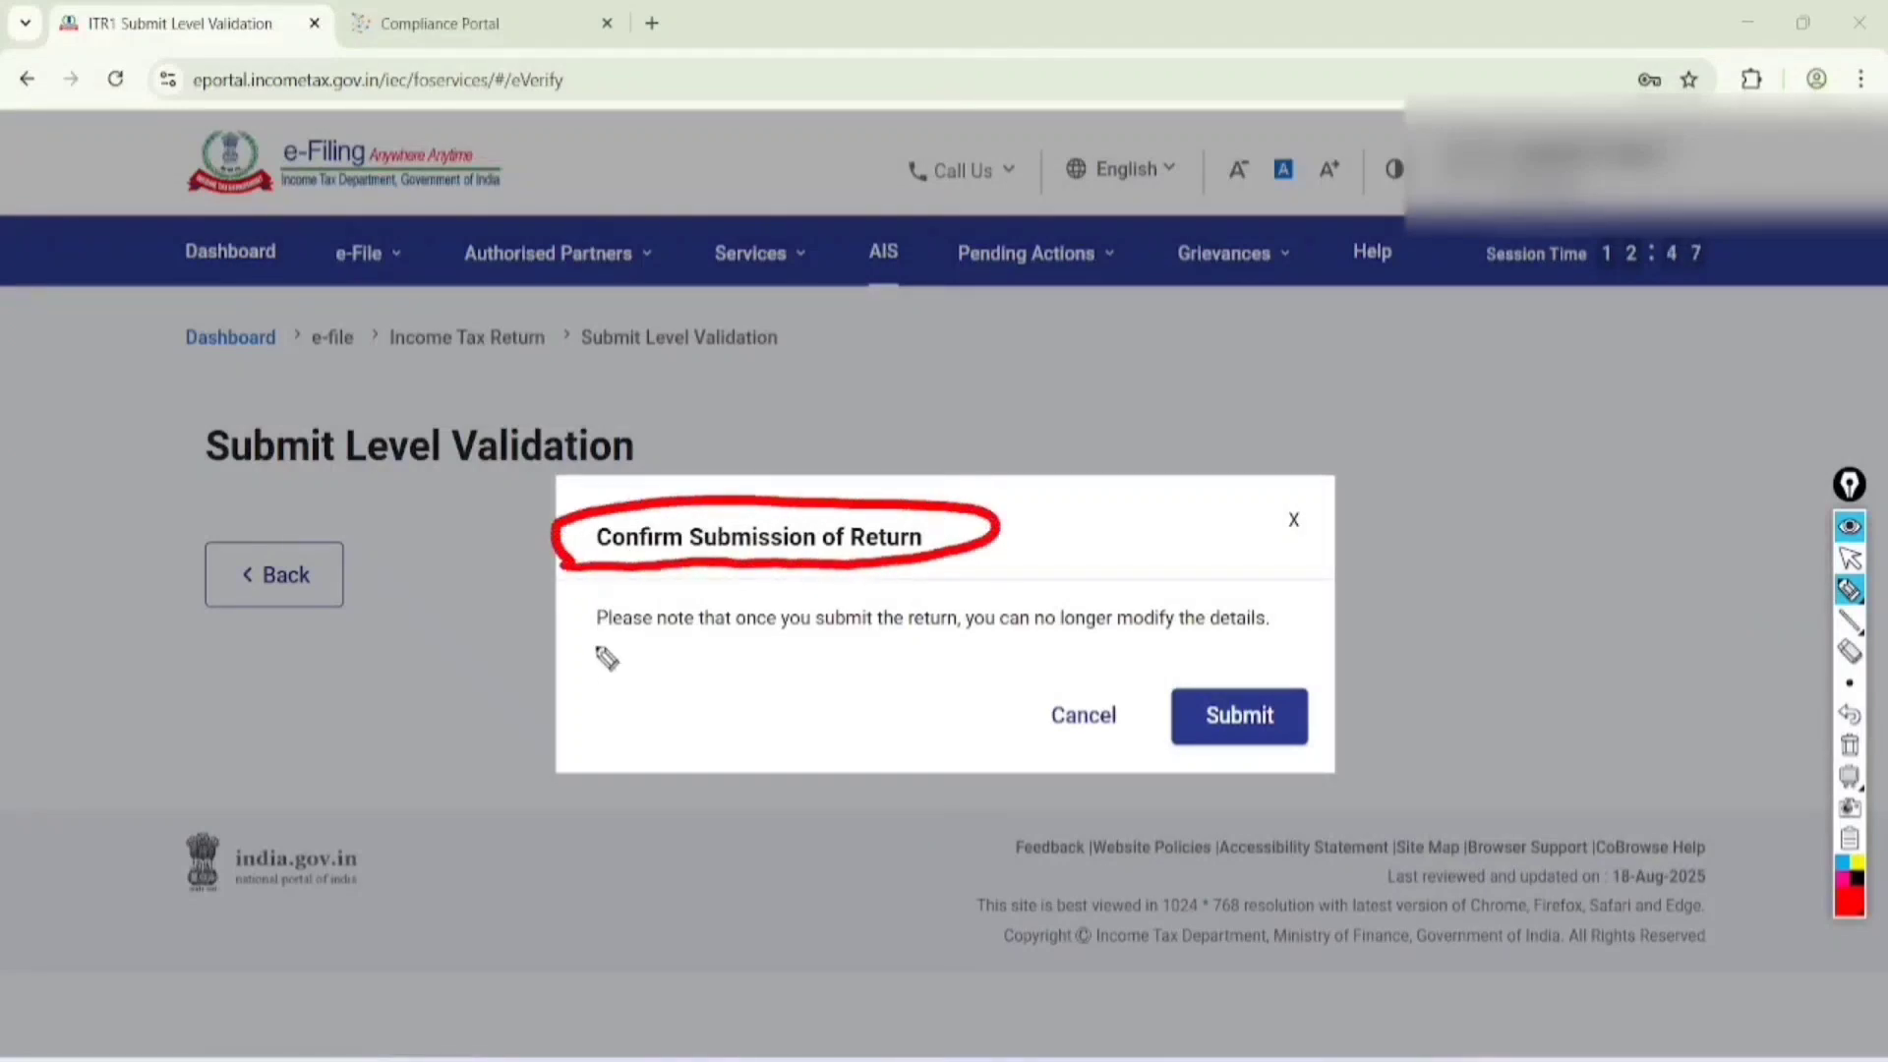
pyautogui.moveTo(570, 651)
pyautogui.mouseDown()
pyautogui.moveTo(1185, 657)
pyautogui.moveTo(1206, 568)
pyautogui.moveTo(1046, 679)
pyautogui.mouseUp()
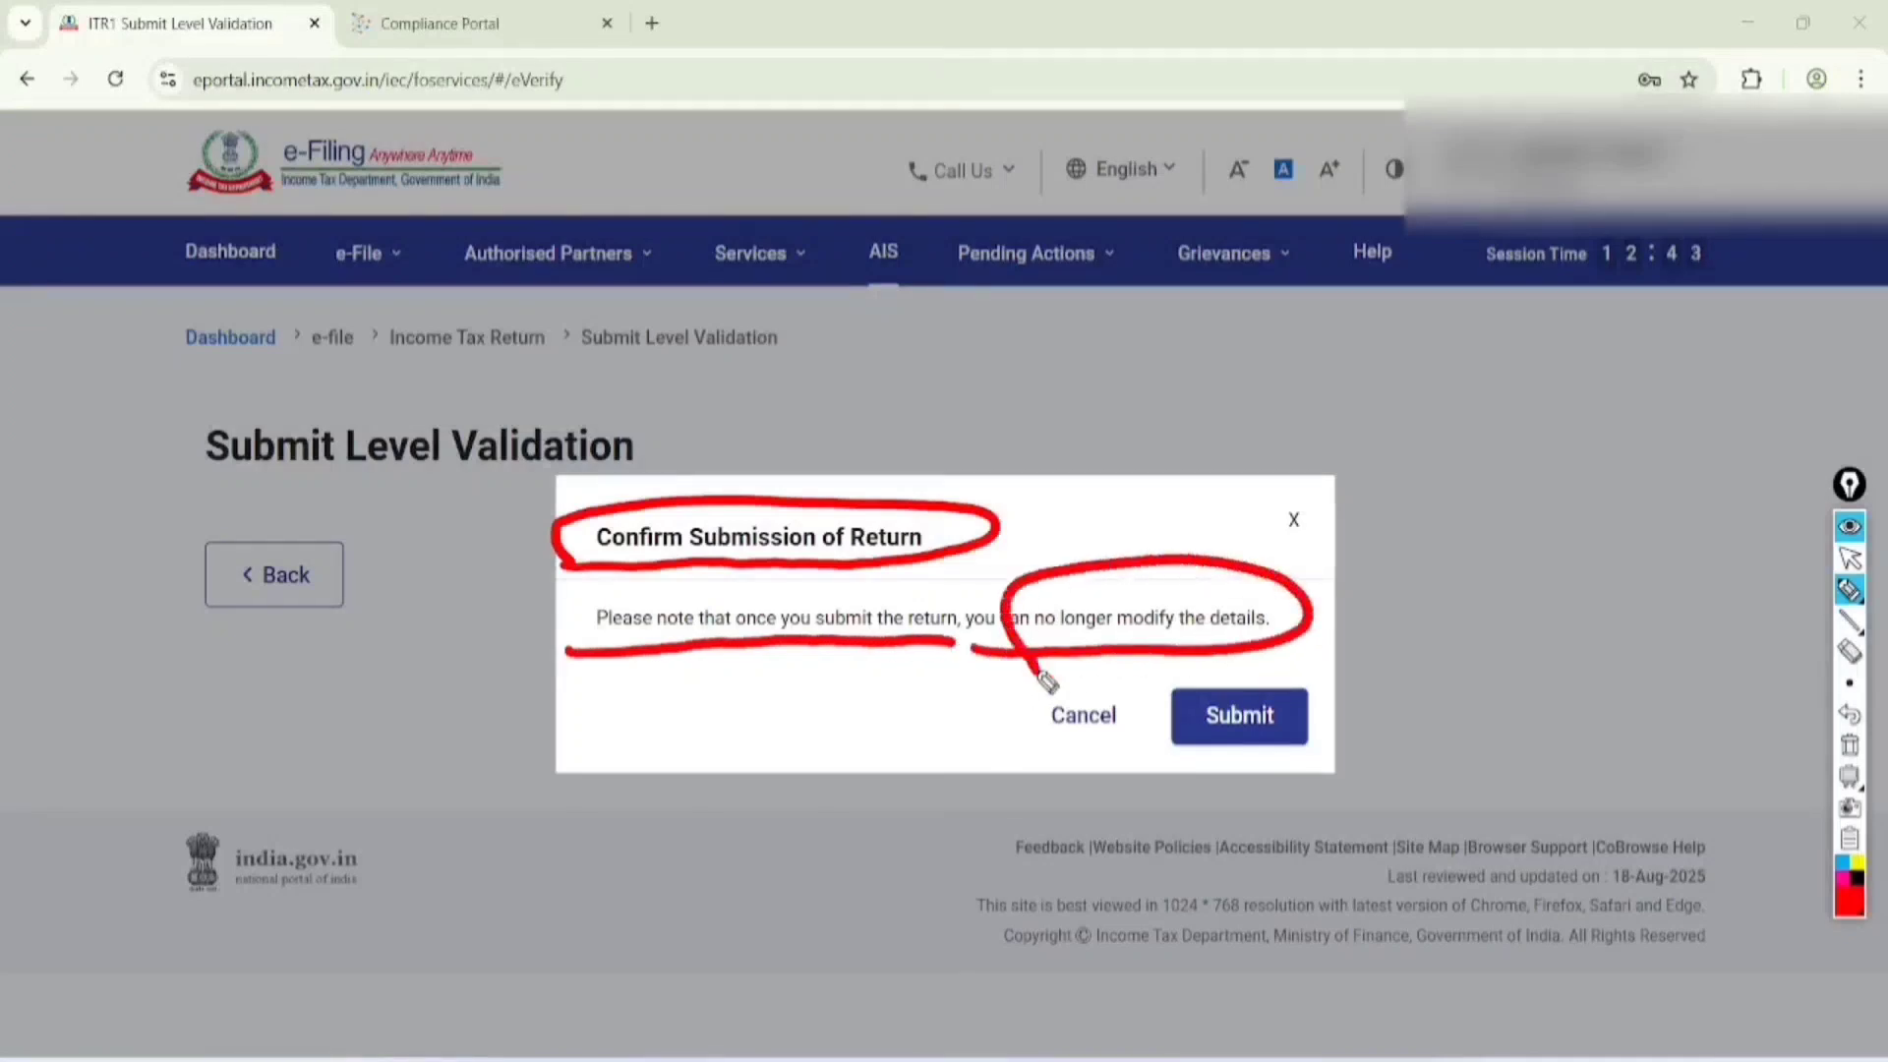
# Handwrite "Revise" above the submission confirmation, underline it twice and circle it
pyautogui.moveTo(1074, 374)
pyautogui.mouseDown()
pyautogui.moveTo(1082, 425)
pyautogui.moveTo(1105, 387)
pyautogui.moveTo(1202, 363)
pyautogui.moveTo(1249, 295)
pyautogui.moveTo(1293, 287)
pyautogui.mouseUp()
pyautogui.moveTo(1116, 428); pyautogui.dragTo(1271, 340)
pyautogui.moveTo(1136, 457); pyautogui.dragTo(1251, 379)
pyautogui.moveTo(1289, 245)
pyautogui.mouseDown()
pyautogui.moveTo(1152, 193)
pyautogui.moveTo(1254, 212)
pyautogui.mouseUp()
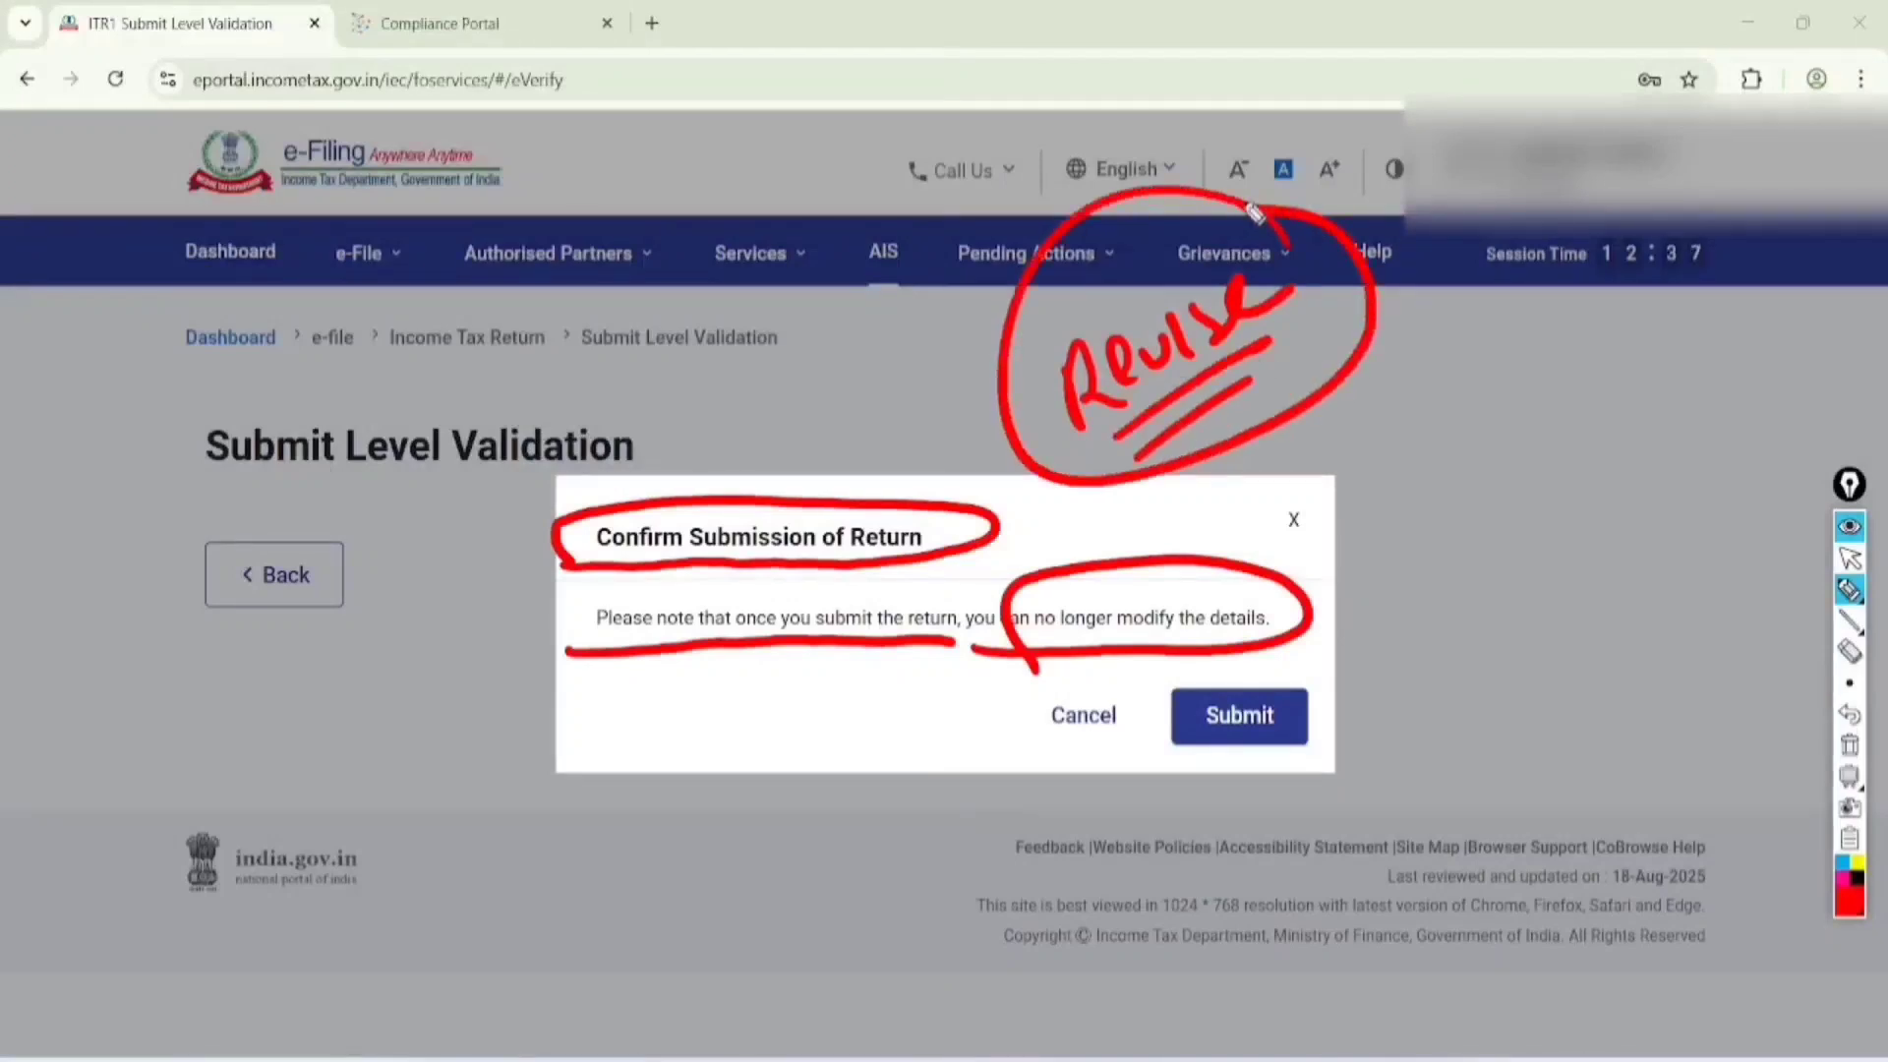
# Handwrite the date "31.12" beside the circled word and underline it twice
pyautogui.moveTo(1402, 371); pyautogui.dragTo(1431, 433)
pyautogui.moveTo(1465, 354); pyautogui.dragTo(1472, 421)
pyautogui.click(1490, 395)
pyautogui.moveTo(1512, 334); pyautogui.dragTo(1519, 398)
pyautogui.moveTo(1535, 320); pyautogui.dragTo(1608, 325)
pyautogui.moveTo(1471, 433); pyautogui.dragTo(1593, 379)
pyautogui.moveTo(1471, 470); pyautogui.dragTo(1531, 429)
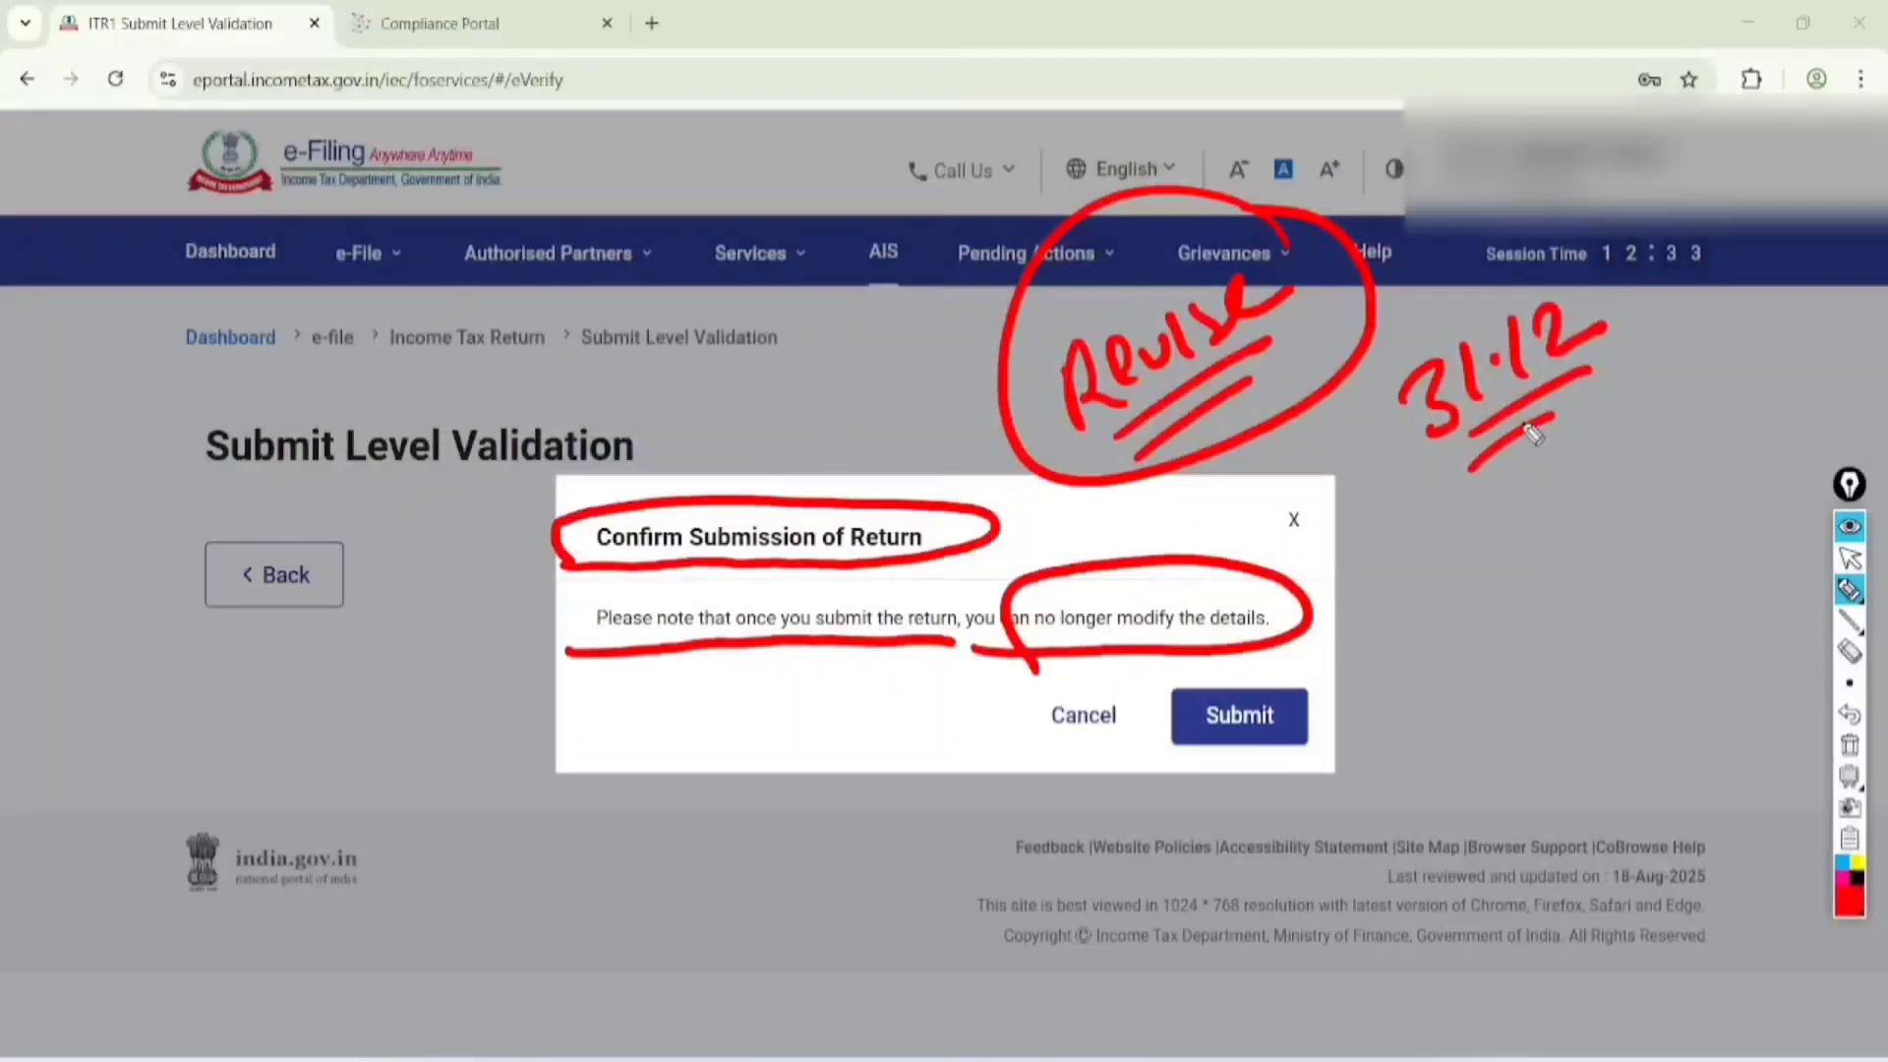
# Clear the drawing and confirm the submission of the return
pyautogui.click(1850, 559)
pyautogui.click(1850, 746)
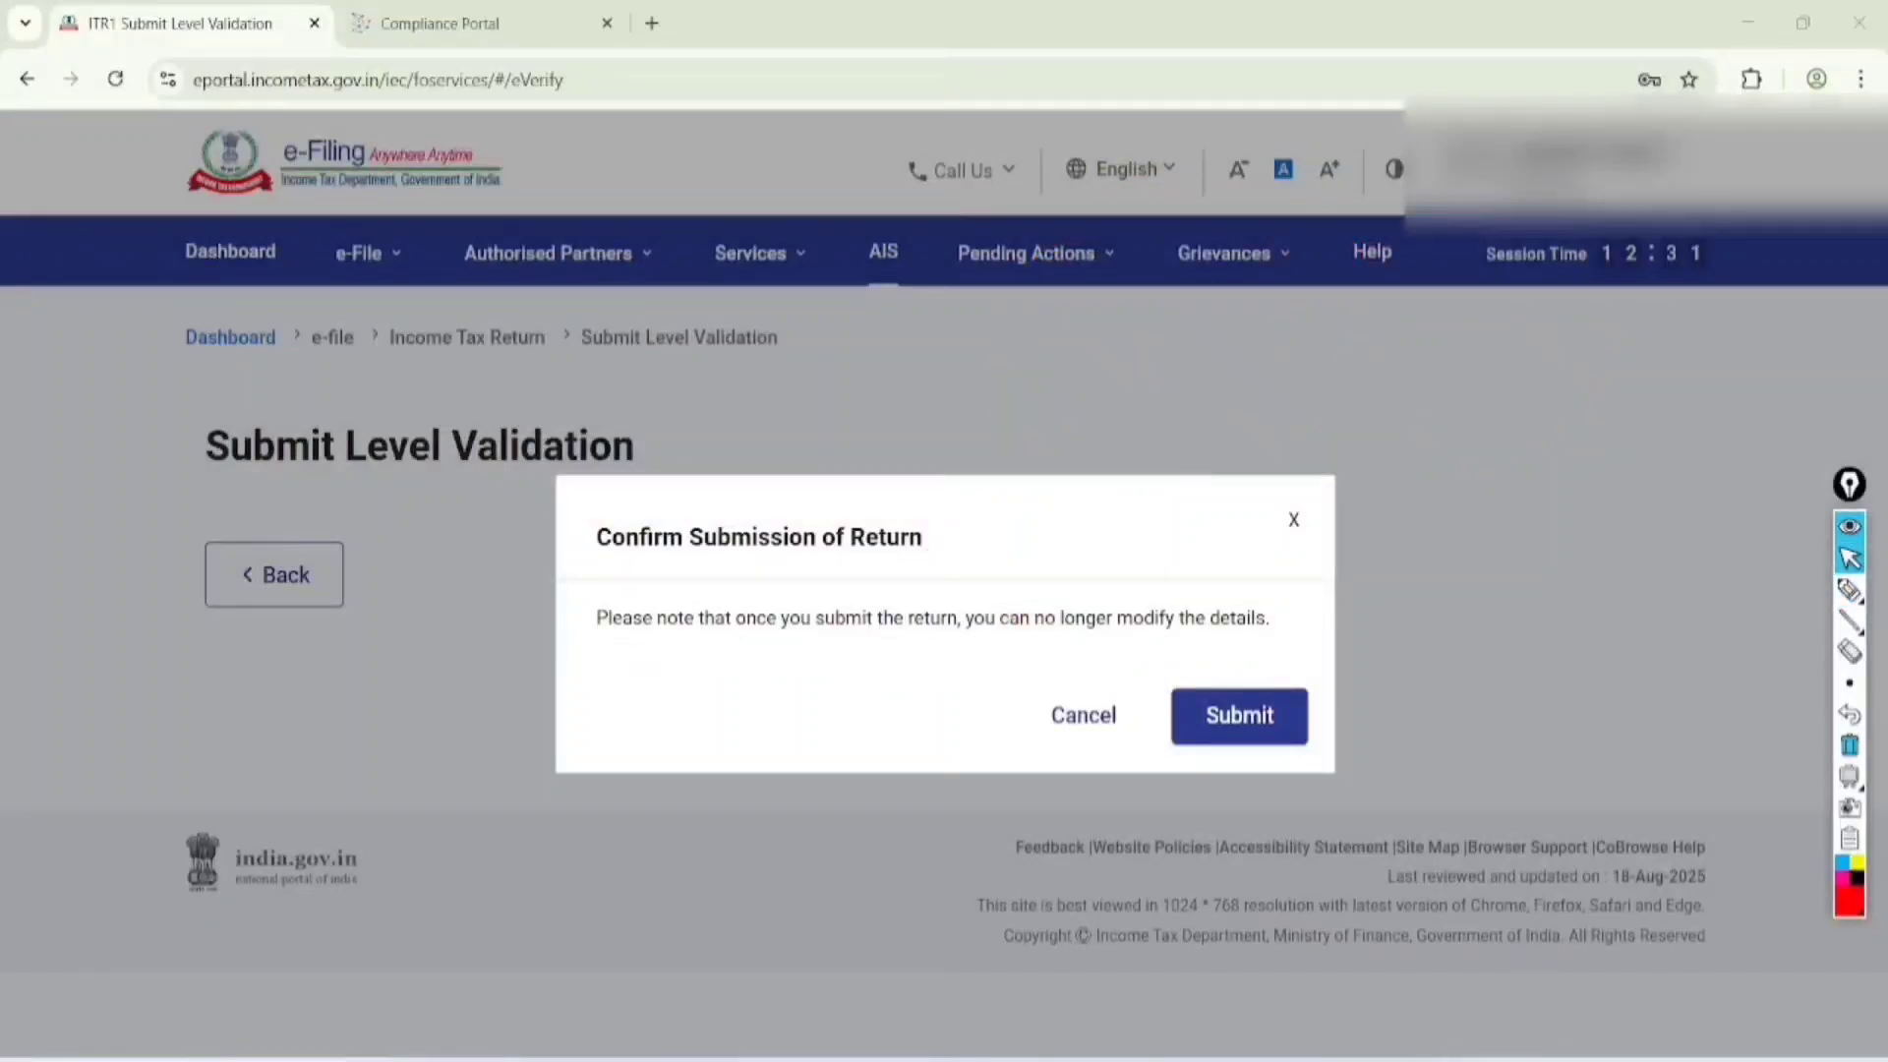
pyautogui.click(1239, 716)
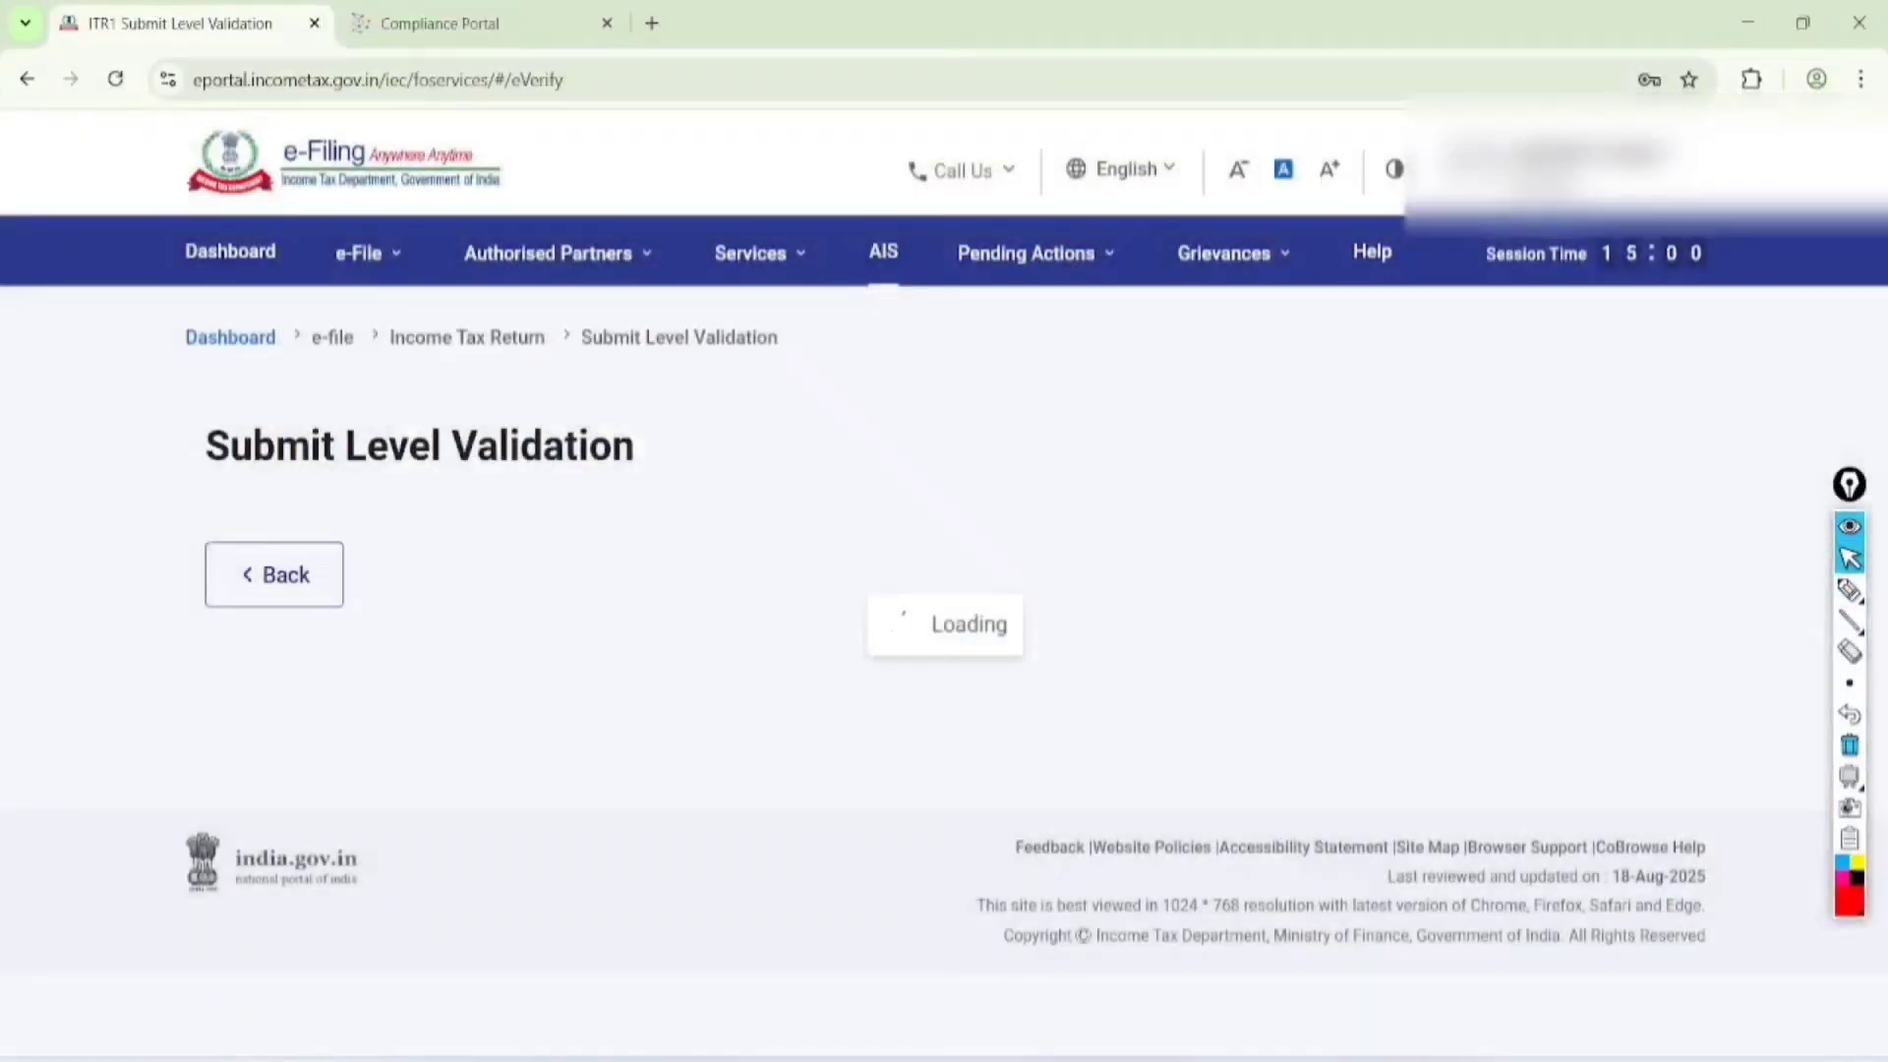
# Circle the Submit Level Validation message, add a check mark inside it and circle the Proceed button
pyautogui.click(1850, 590)
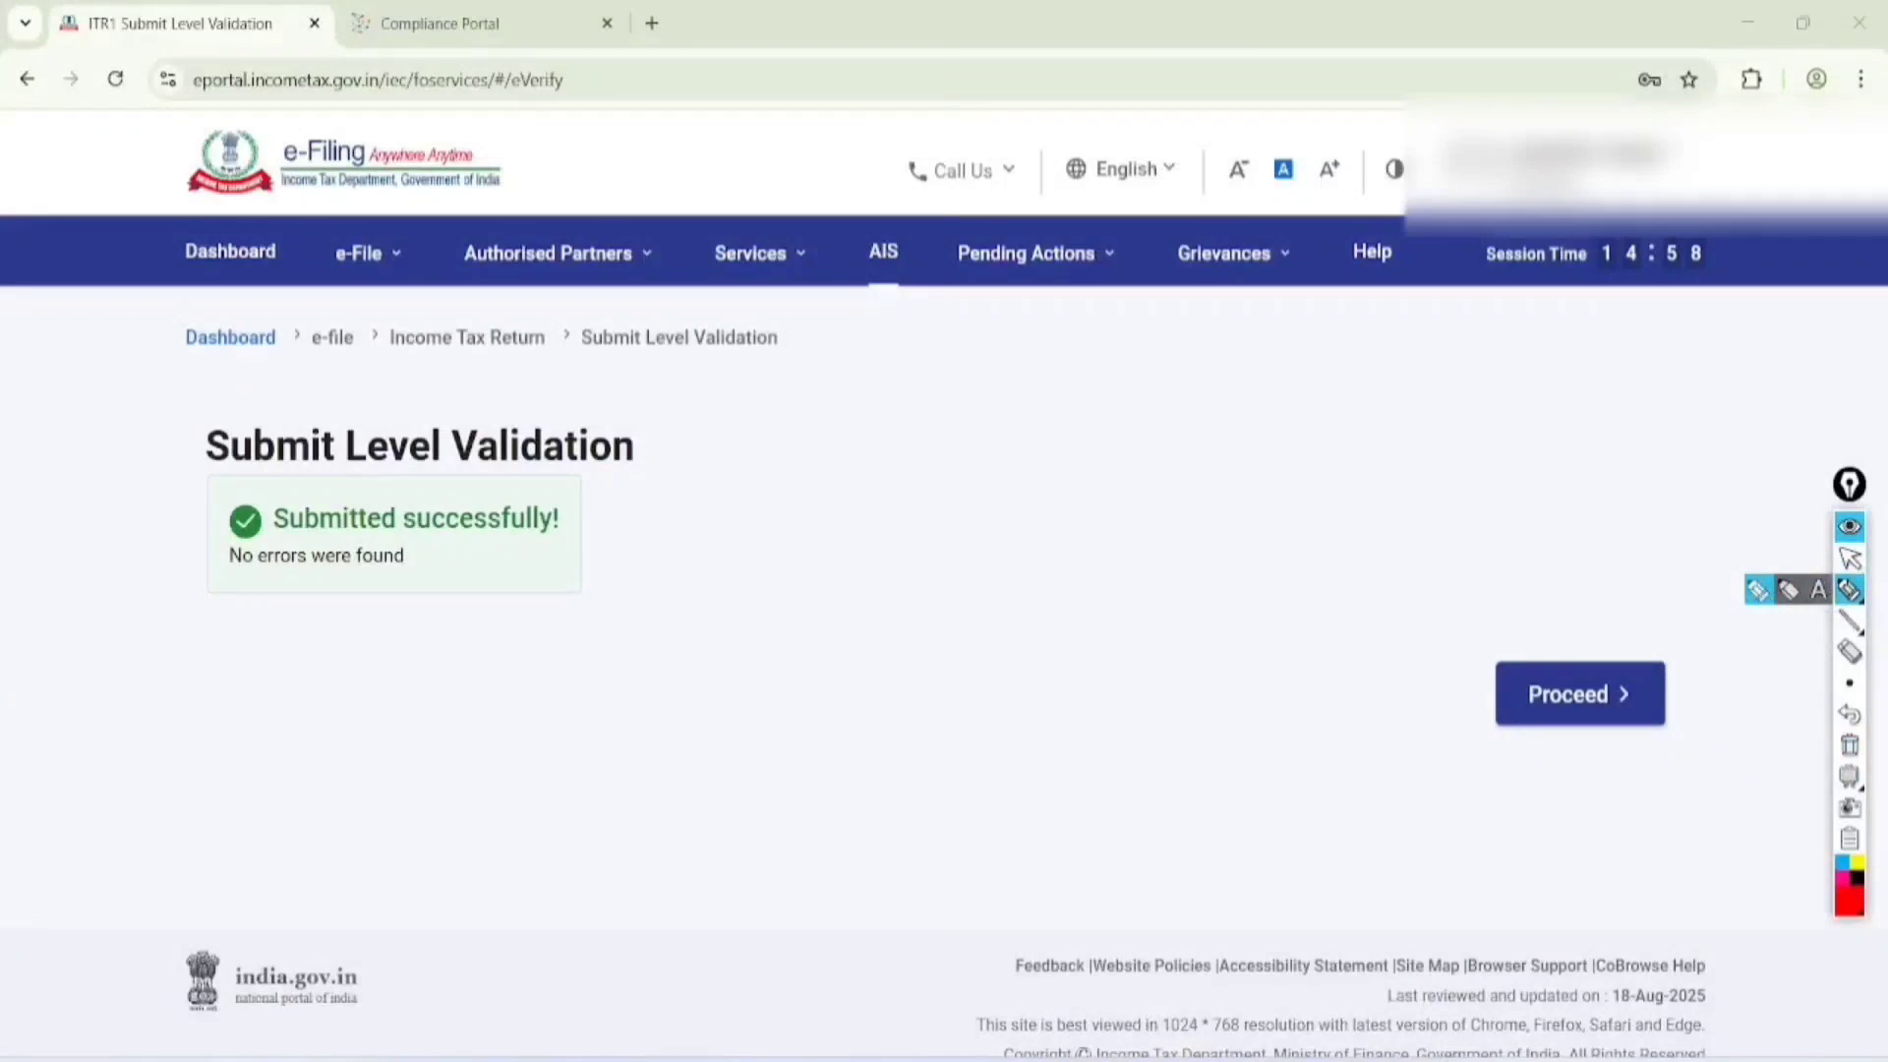
pyautogui.moveTo(704, 399)
pyautogui.mouseDown()
pyautogui.moveTo(310, 350)
pyautogui.moveTo(372, 664)
pyautogui.moveTo(578, 369)
pyautogui.mouseUp()
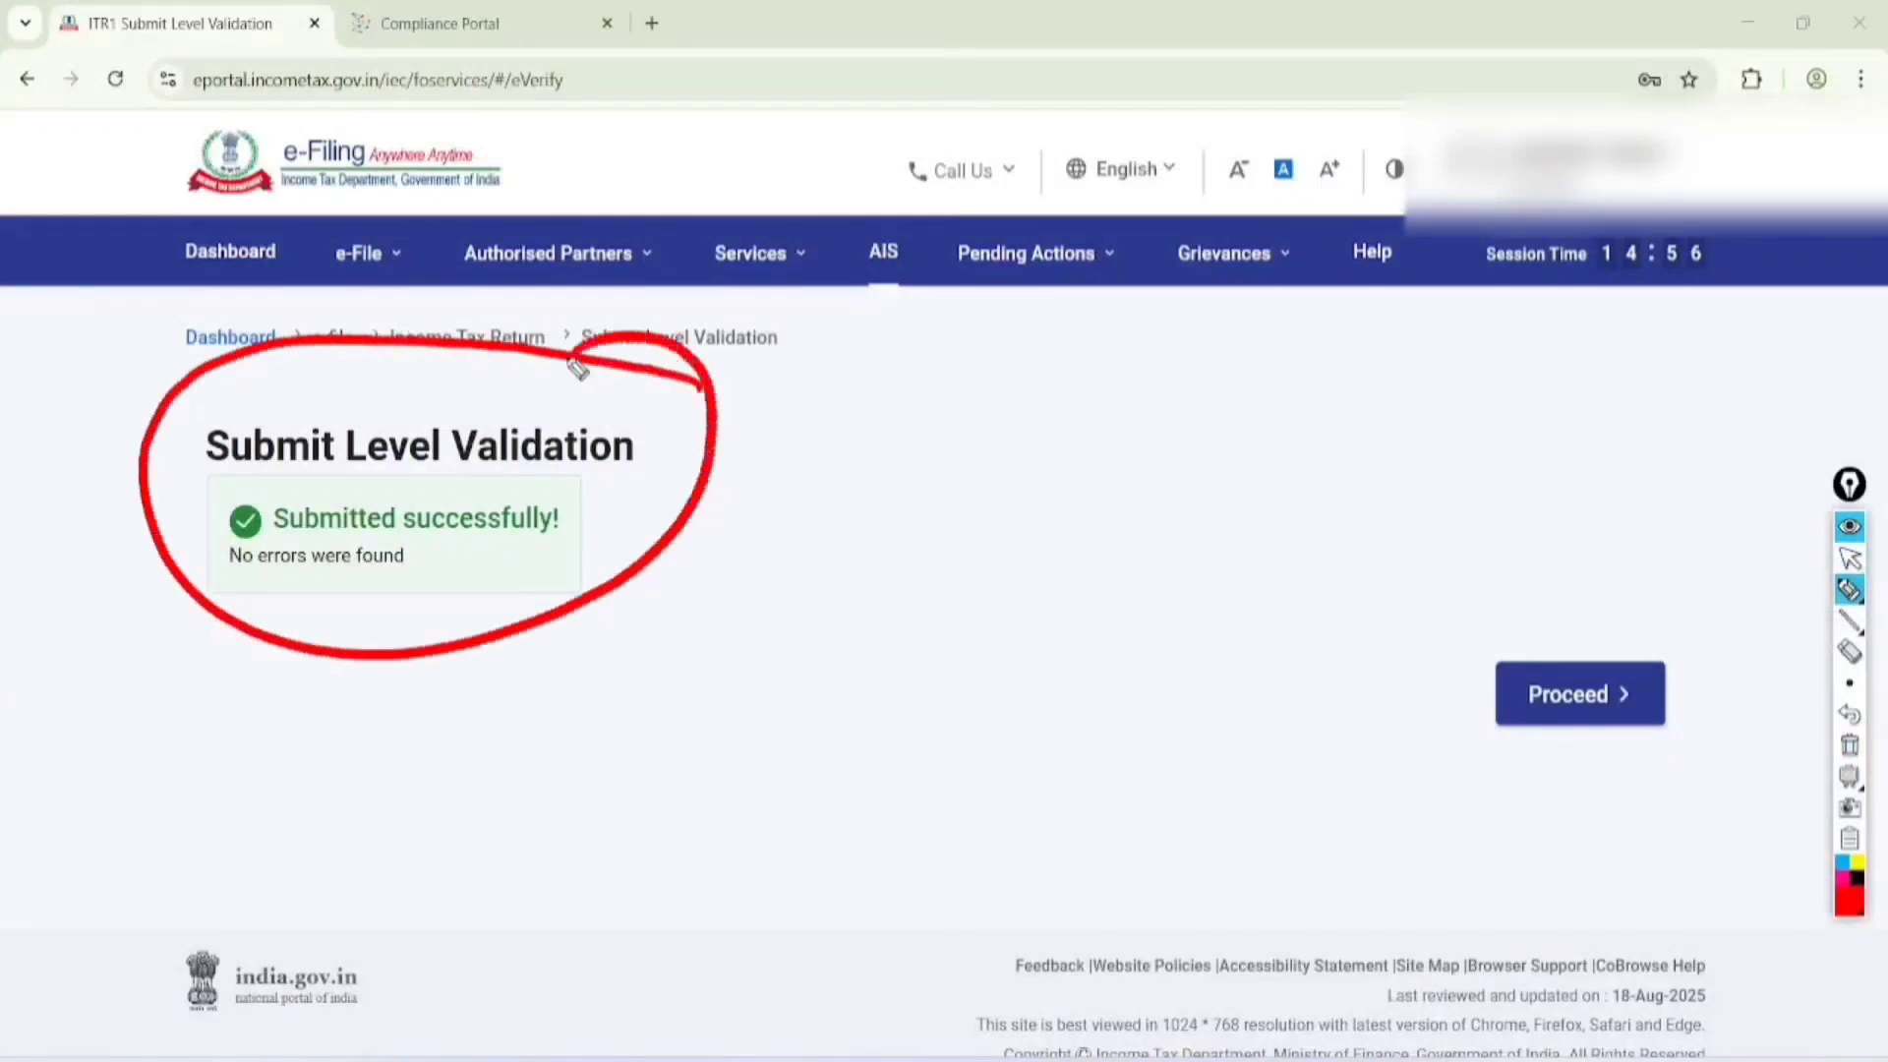
pyautogui.moveTo(321, 619)
pyautogui.mouseDown()
pyautogui.moveTo(398, 626)
pyautogui.moveTo(486, 554)
pyautogui.mouseUp()
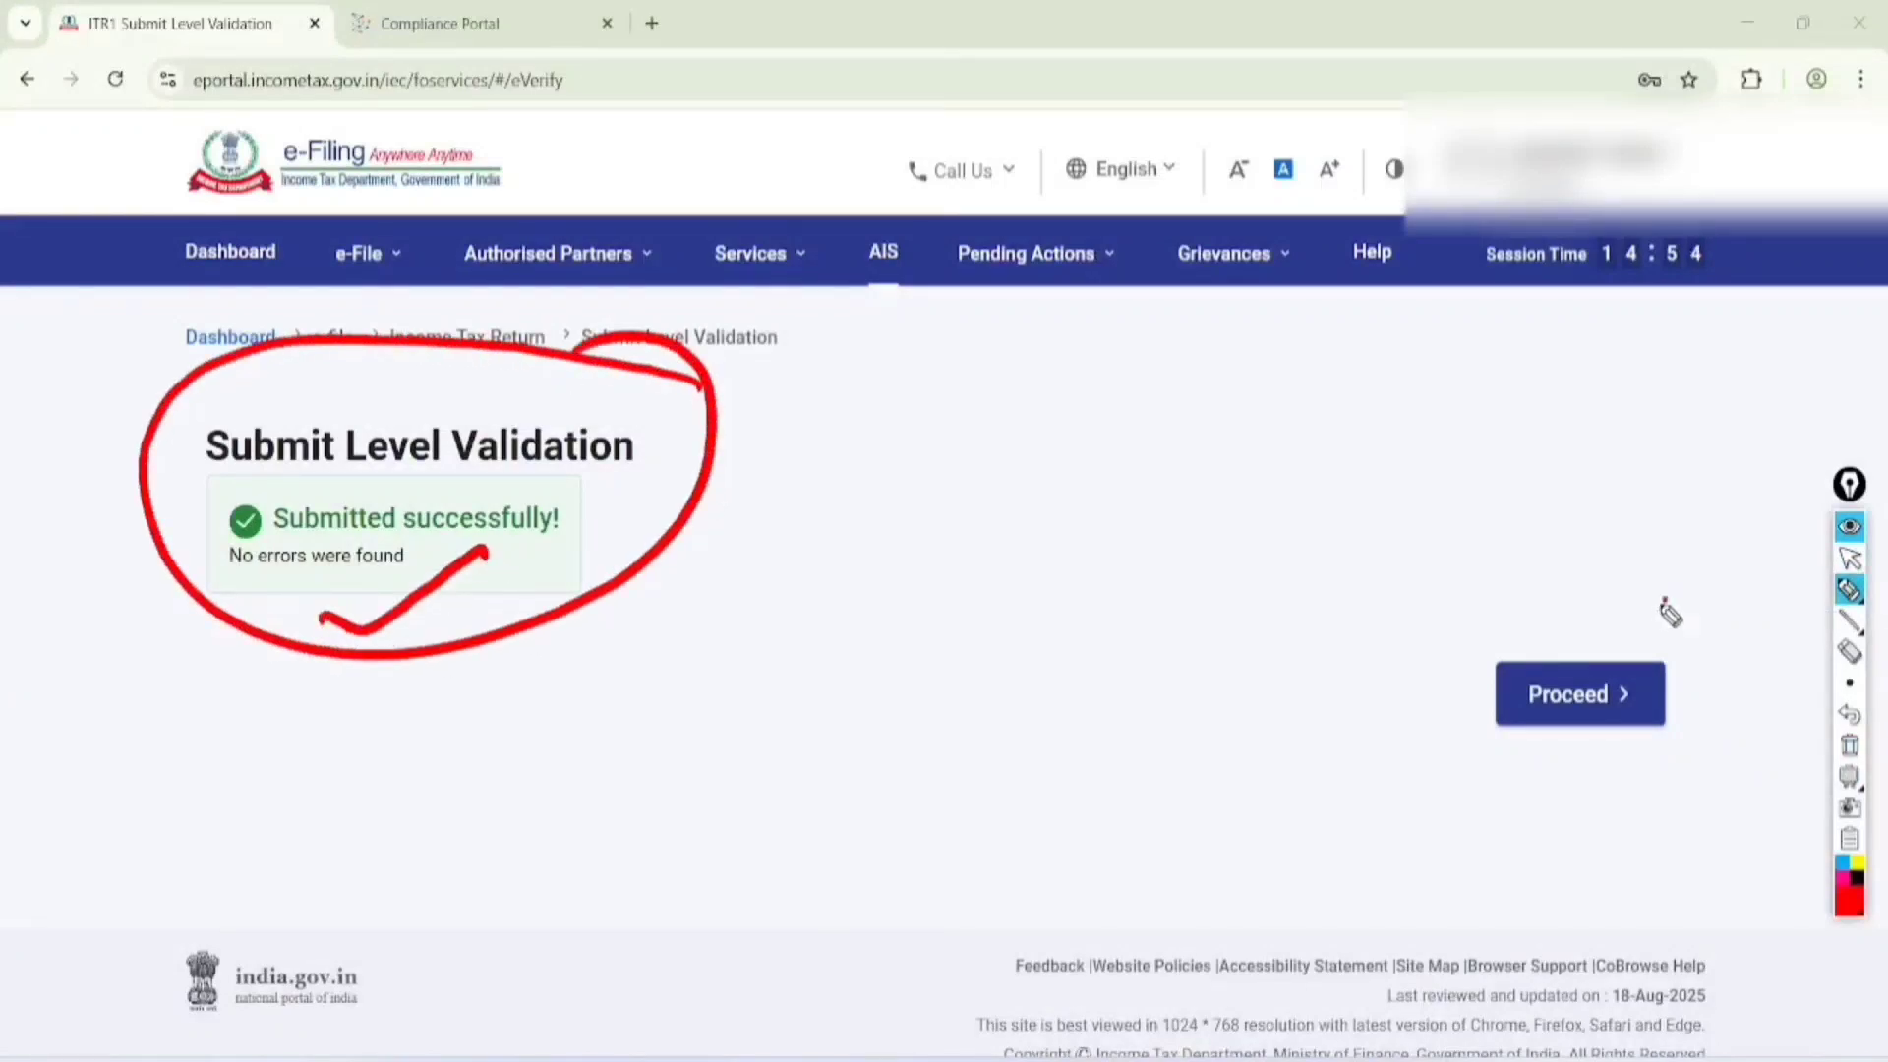
pyautogui.moveTo(1665, 600)
pyautogui.mouseDown()
pyautogui.moveTo(1635, 810)
pyautogui.moveTo(1580, 569)
pyautogui.mouseUp()
# Clear the drawing and proceed from submit level validation to the E-Verify Now page
pyautogui.click(1850, 558)
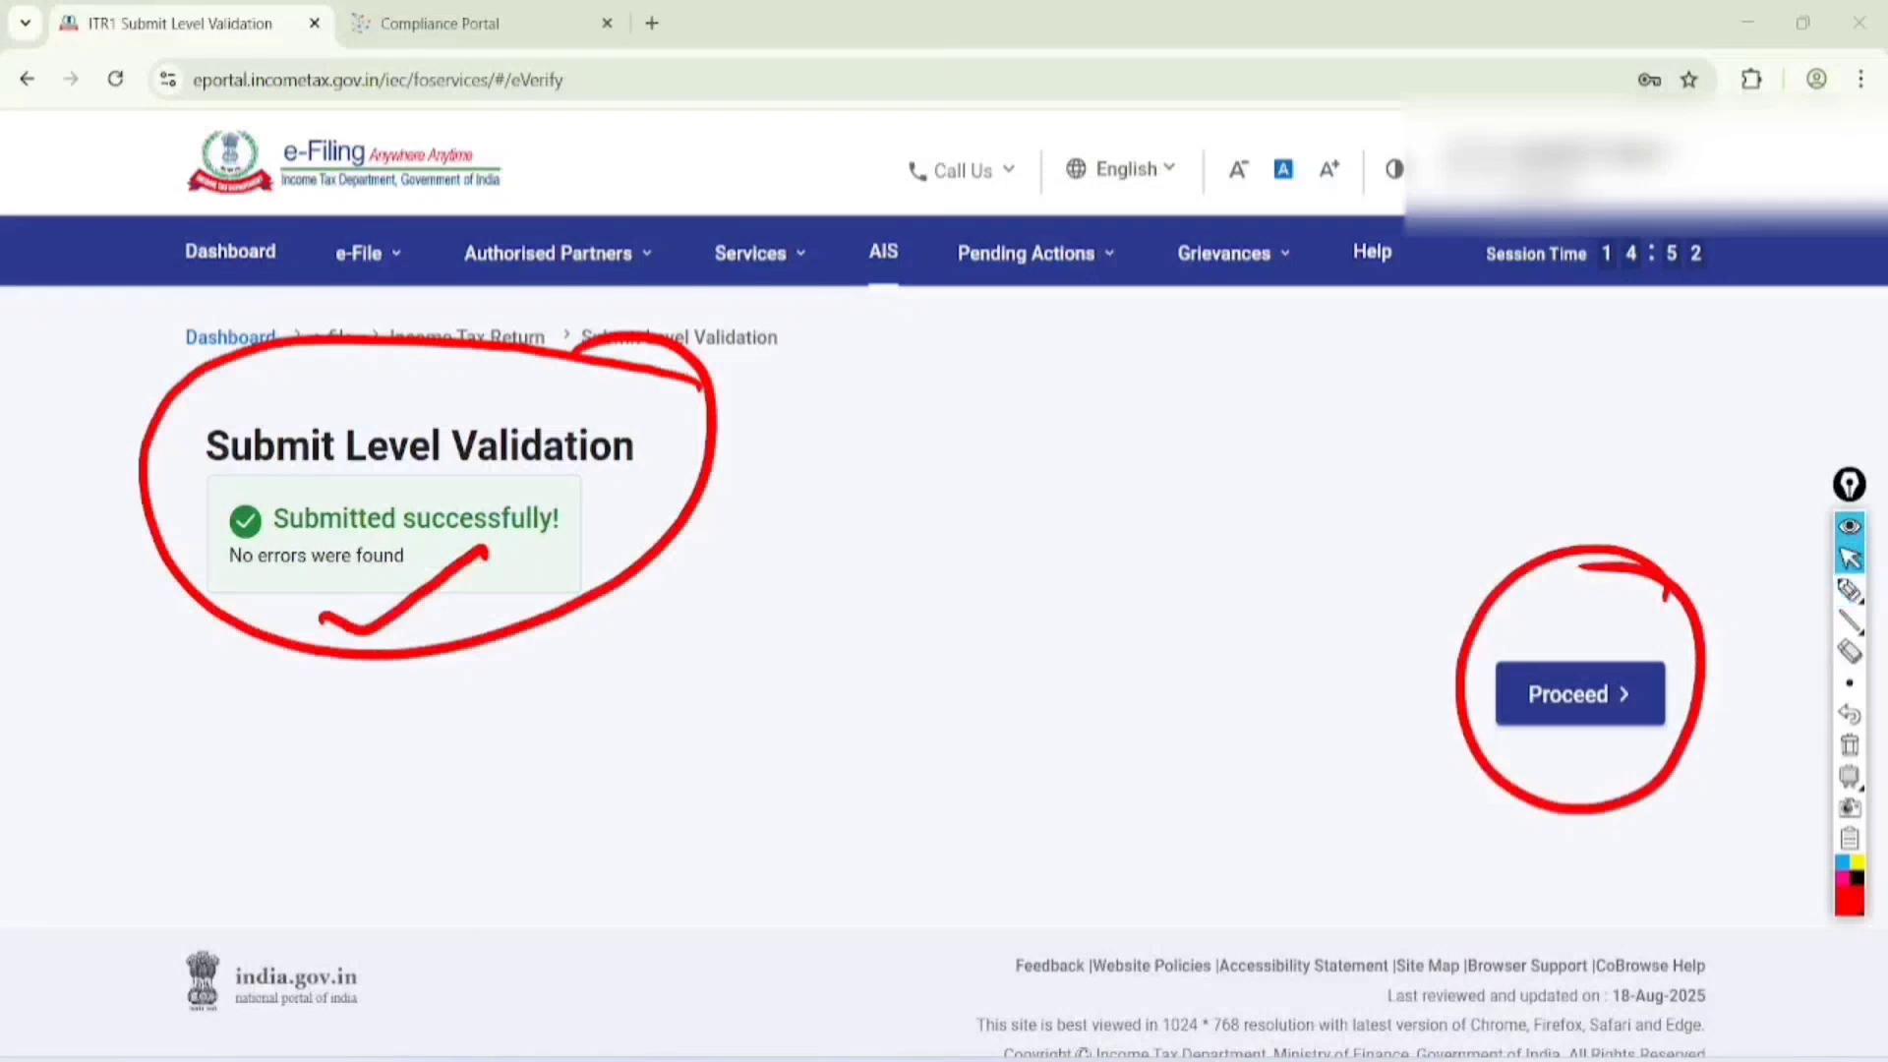
pyautogui.click(1850, 745)
pyautogui.click(1580, 695)
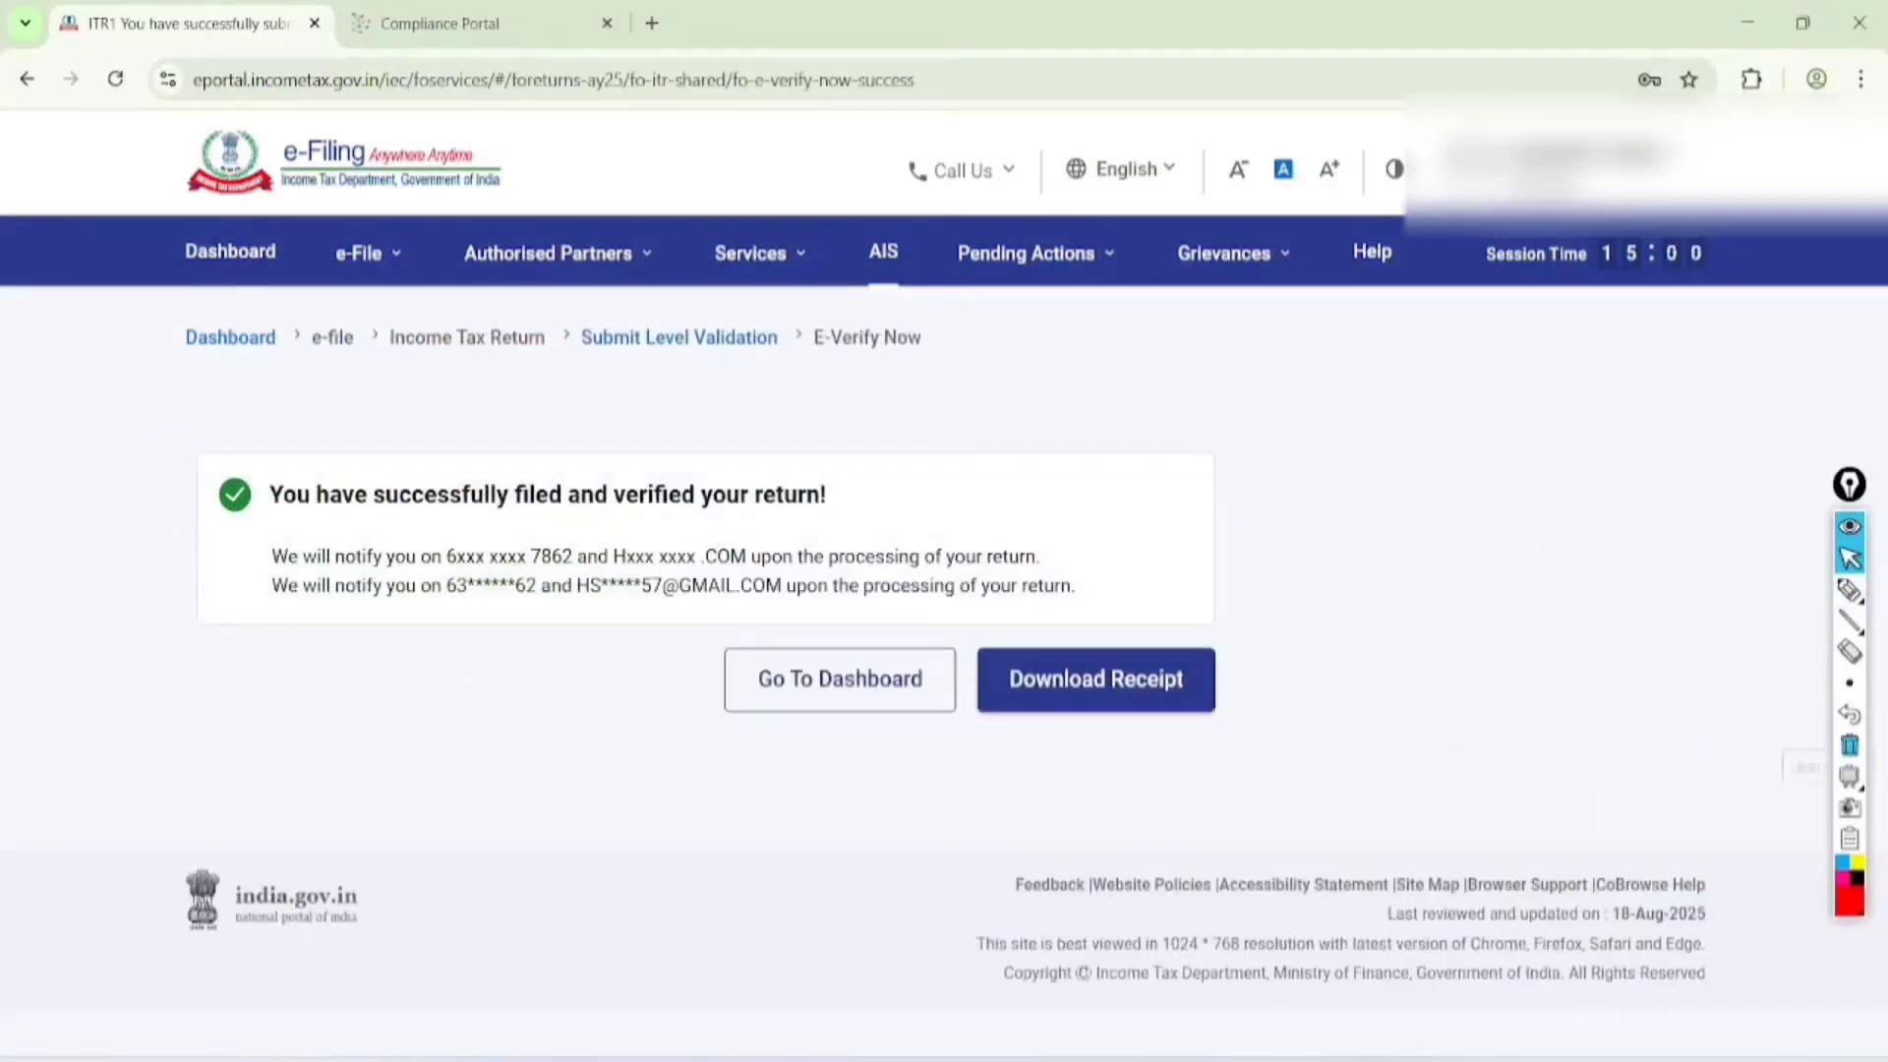
# Circle the filed-and-verified message and underline the notification contact details and the wording about processing of the return
pyautogui.click(1850, 590)
pyautogui.moveTo(251, 525)
pyautogui.mouseDown()
pyautogui.moveTo(649, 531)
pyautogui.moveTo(878, 507)
pyautogui.moveTo(448, 425)
pyautogui.moveTo(254, 534)
pyautogui.mouseUp()
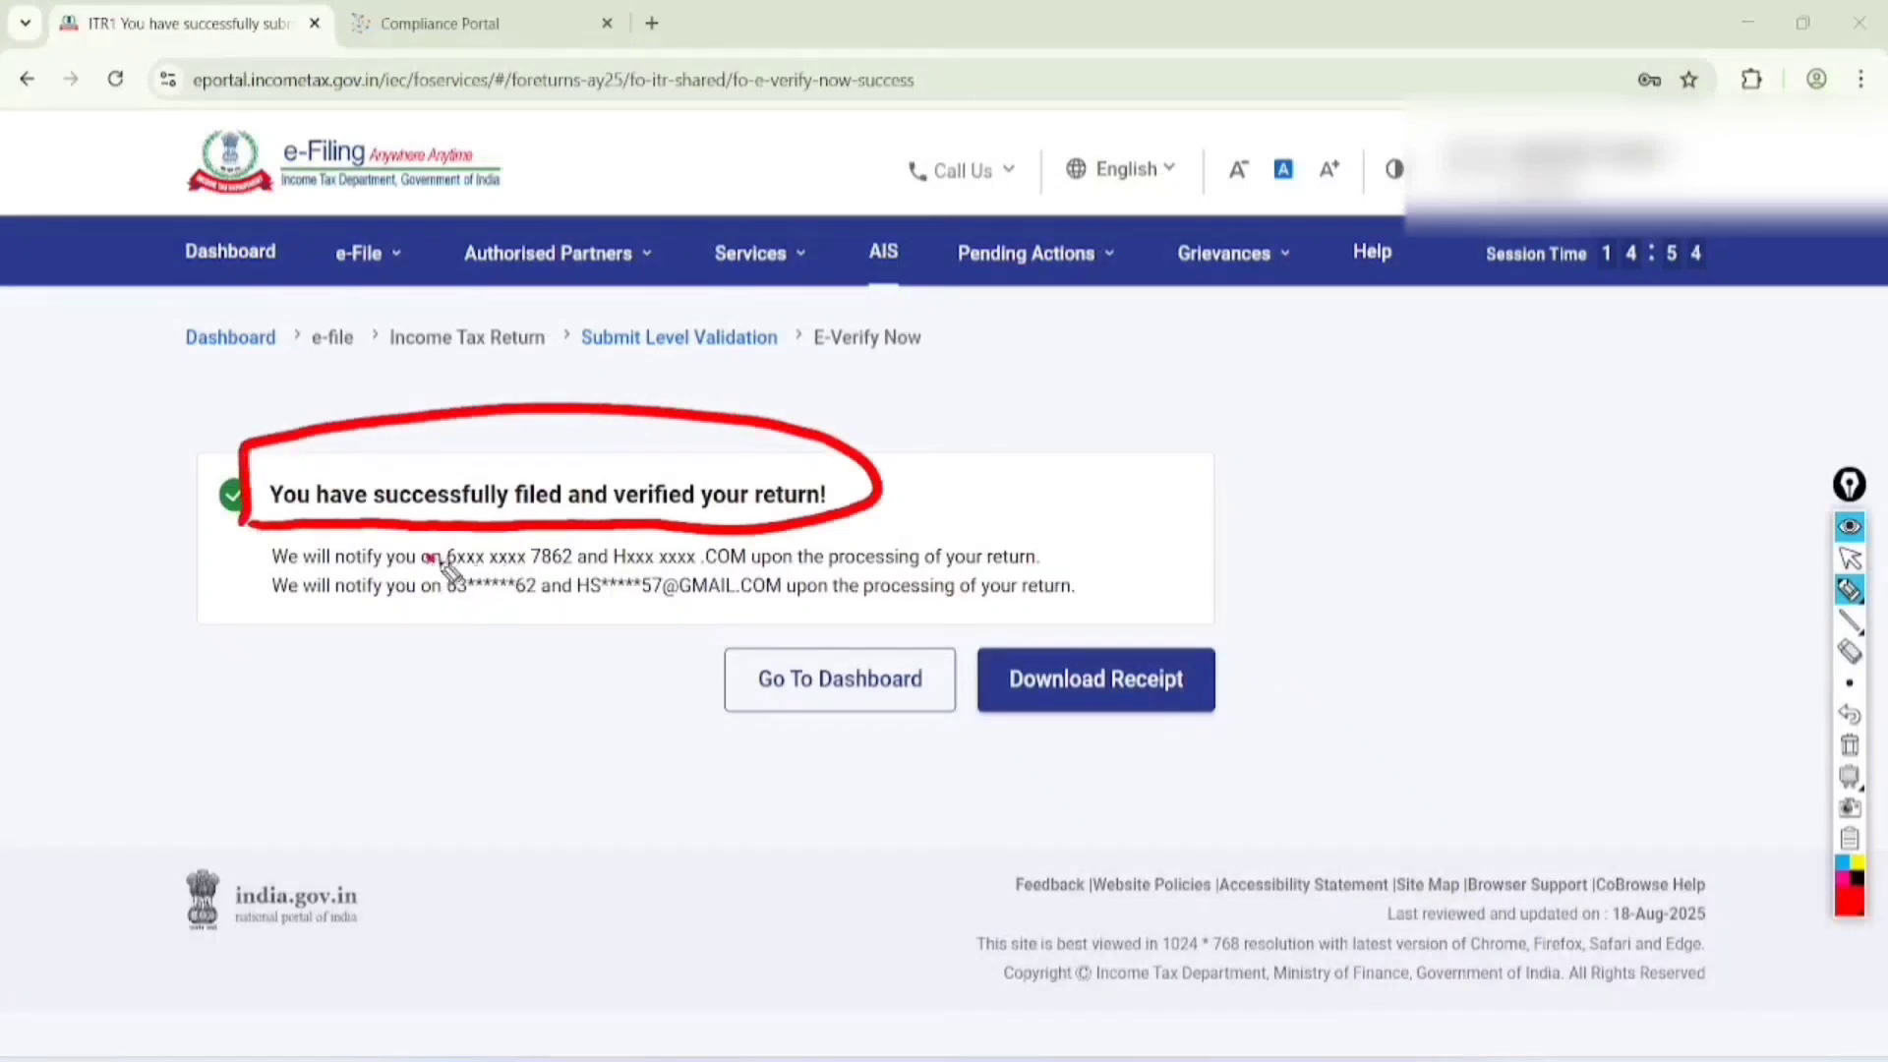
pyautogui.moveTo(431, 557); pyautogui.dragTo(1048, 553)
pyautogui.moveTo(841, 617); pyautogui.dragTo(1049, 597)
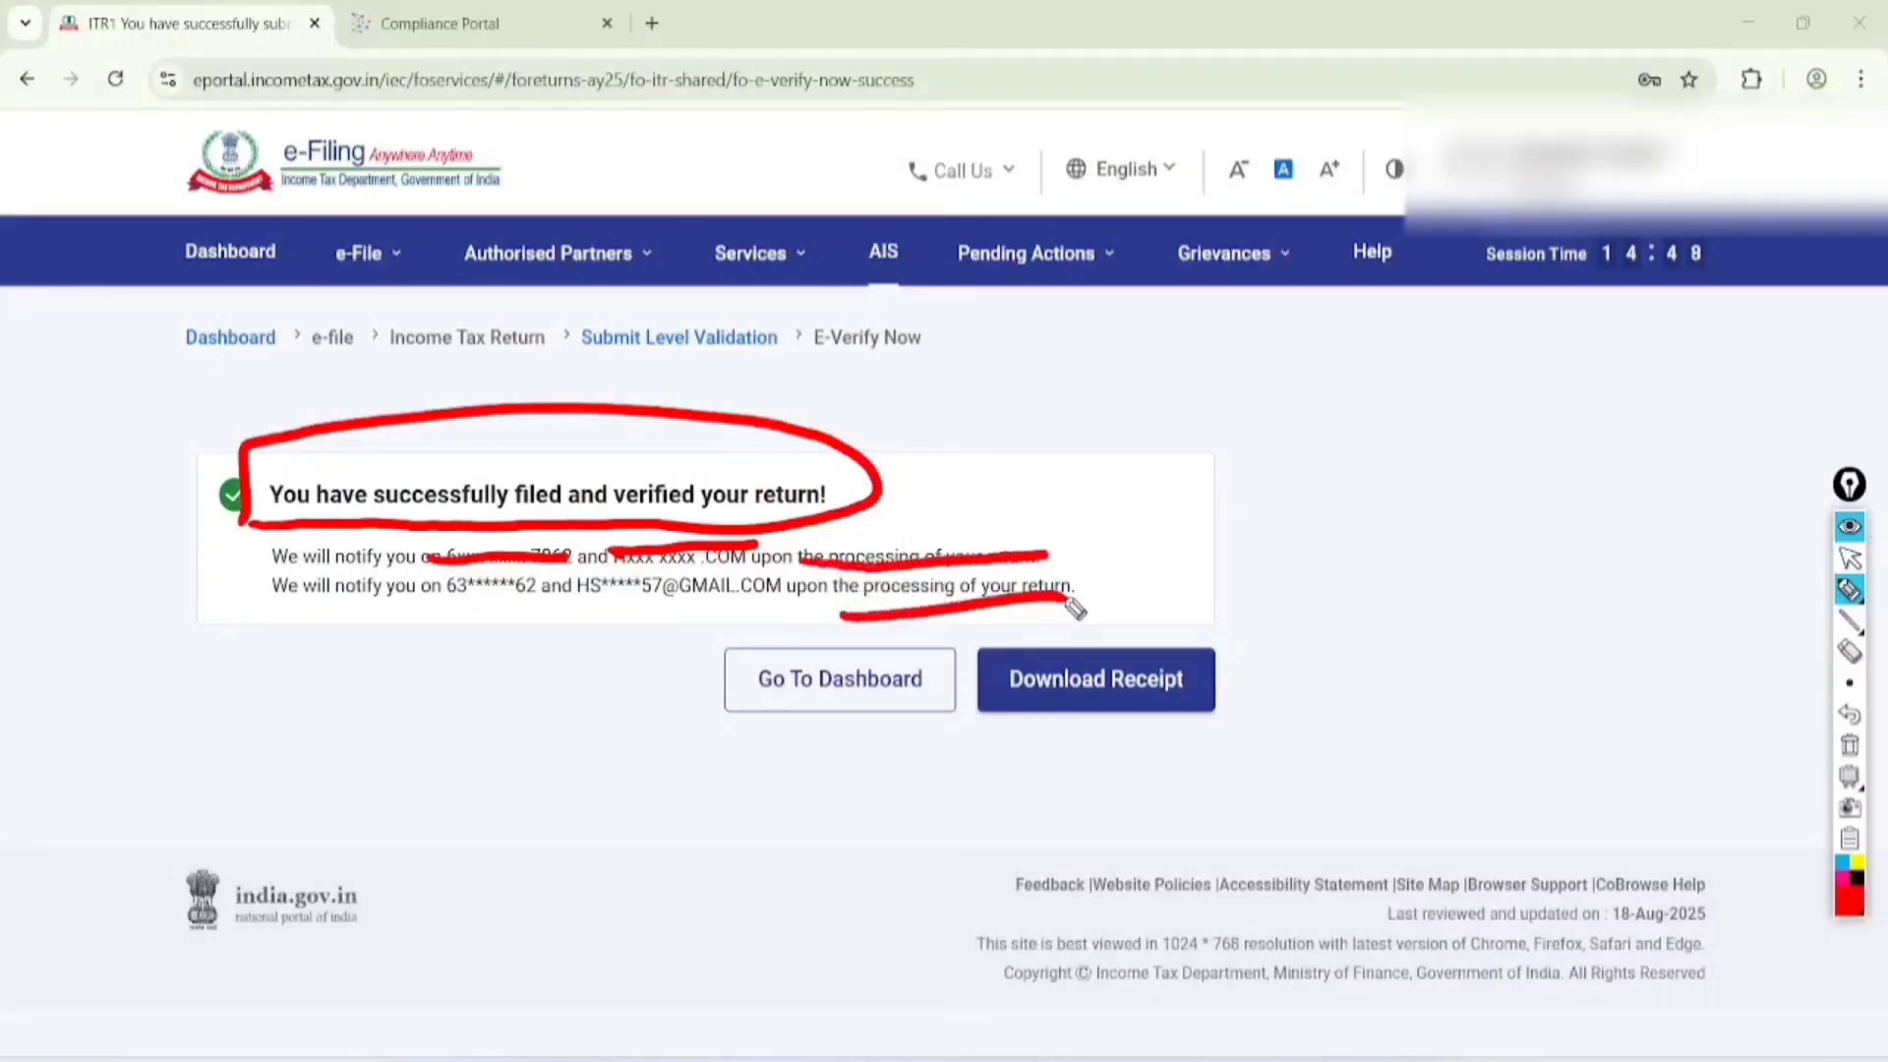
# Handwrite 143(1) above the filed-and-verified confirmation box and underline it twice
pyautogui.moveTo(981, 368)
pyautogui.mouseDown()
pyautogui.moveTo(1004, 444)
pyautogui.moveTo(1062, 388)
pyautogui.moveTo(1082, 397)
pyautogui.mouseUp()
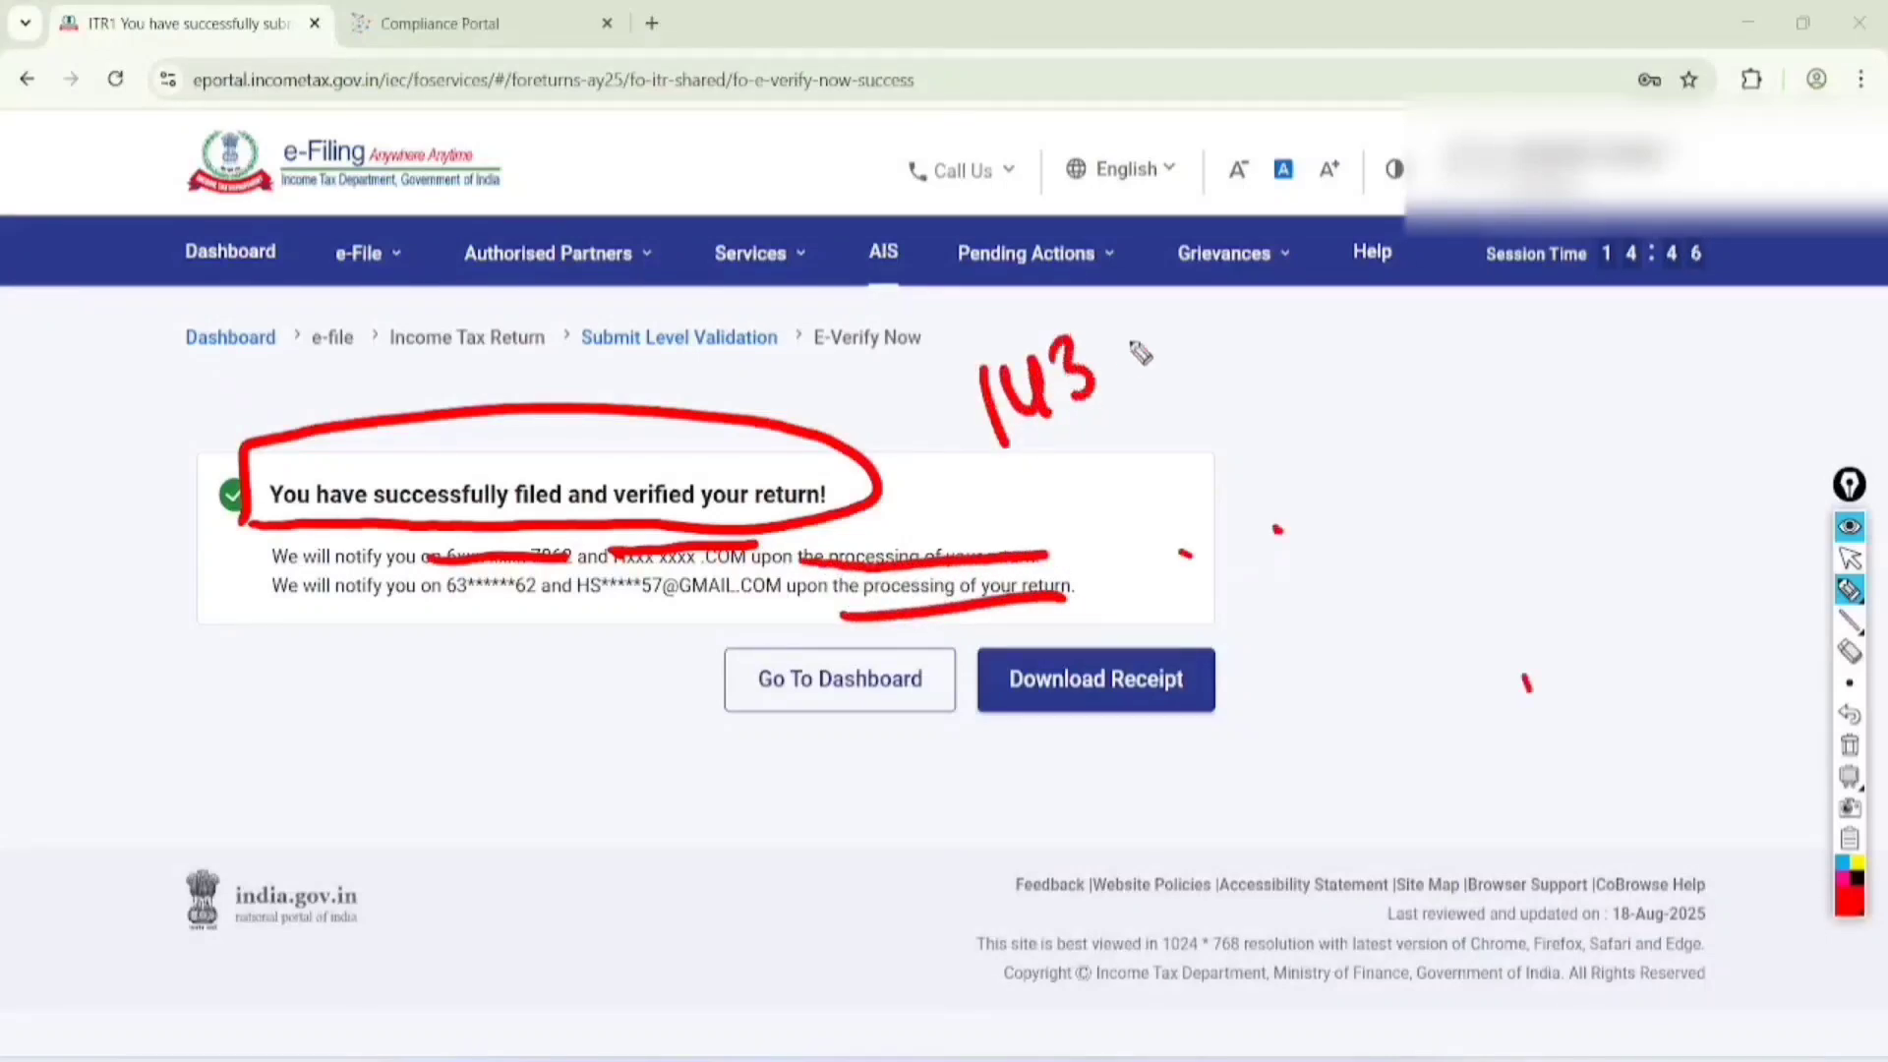
pyautogui.moveTo(1131, 305)
pyautogui.mouseDown()
pyautogui.moveTo(1144, 369)
pyautogui.moveTo(1175, 340)
pyautogui.mouseUp()
pyautogui.moveTo(1072, 438)
pyautogui.mouseDown()
pyautogui.moveTo(1223, 344)
pyautogui.moveTo(1278, 454)
pyautogui.mouseUp()
# Handwrite Red, Blue and Green one below another beside 143(1), underline Red twice and circle the three words
pyautogui.moveTo(1271, 366); pyautogui.dragTo(1308, 437)
pyautogui.moveTo(1313, 418)
pyautogui.mouseDown()
pyautogui.moveTo(1360, 422)
pyautogui.moveTo(1382, 393)
pyautogui.mouseUp()
pyautogui.moveTo(1293, 460)
pyautogui.mouseDown()
pyautogui.moveTo(1411, 383)
pyautogui.moveTo(1403, 411)
pyautogui.mouseUp()
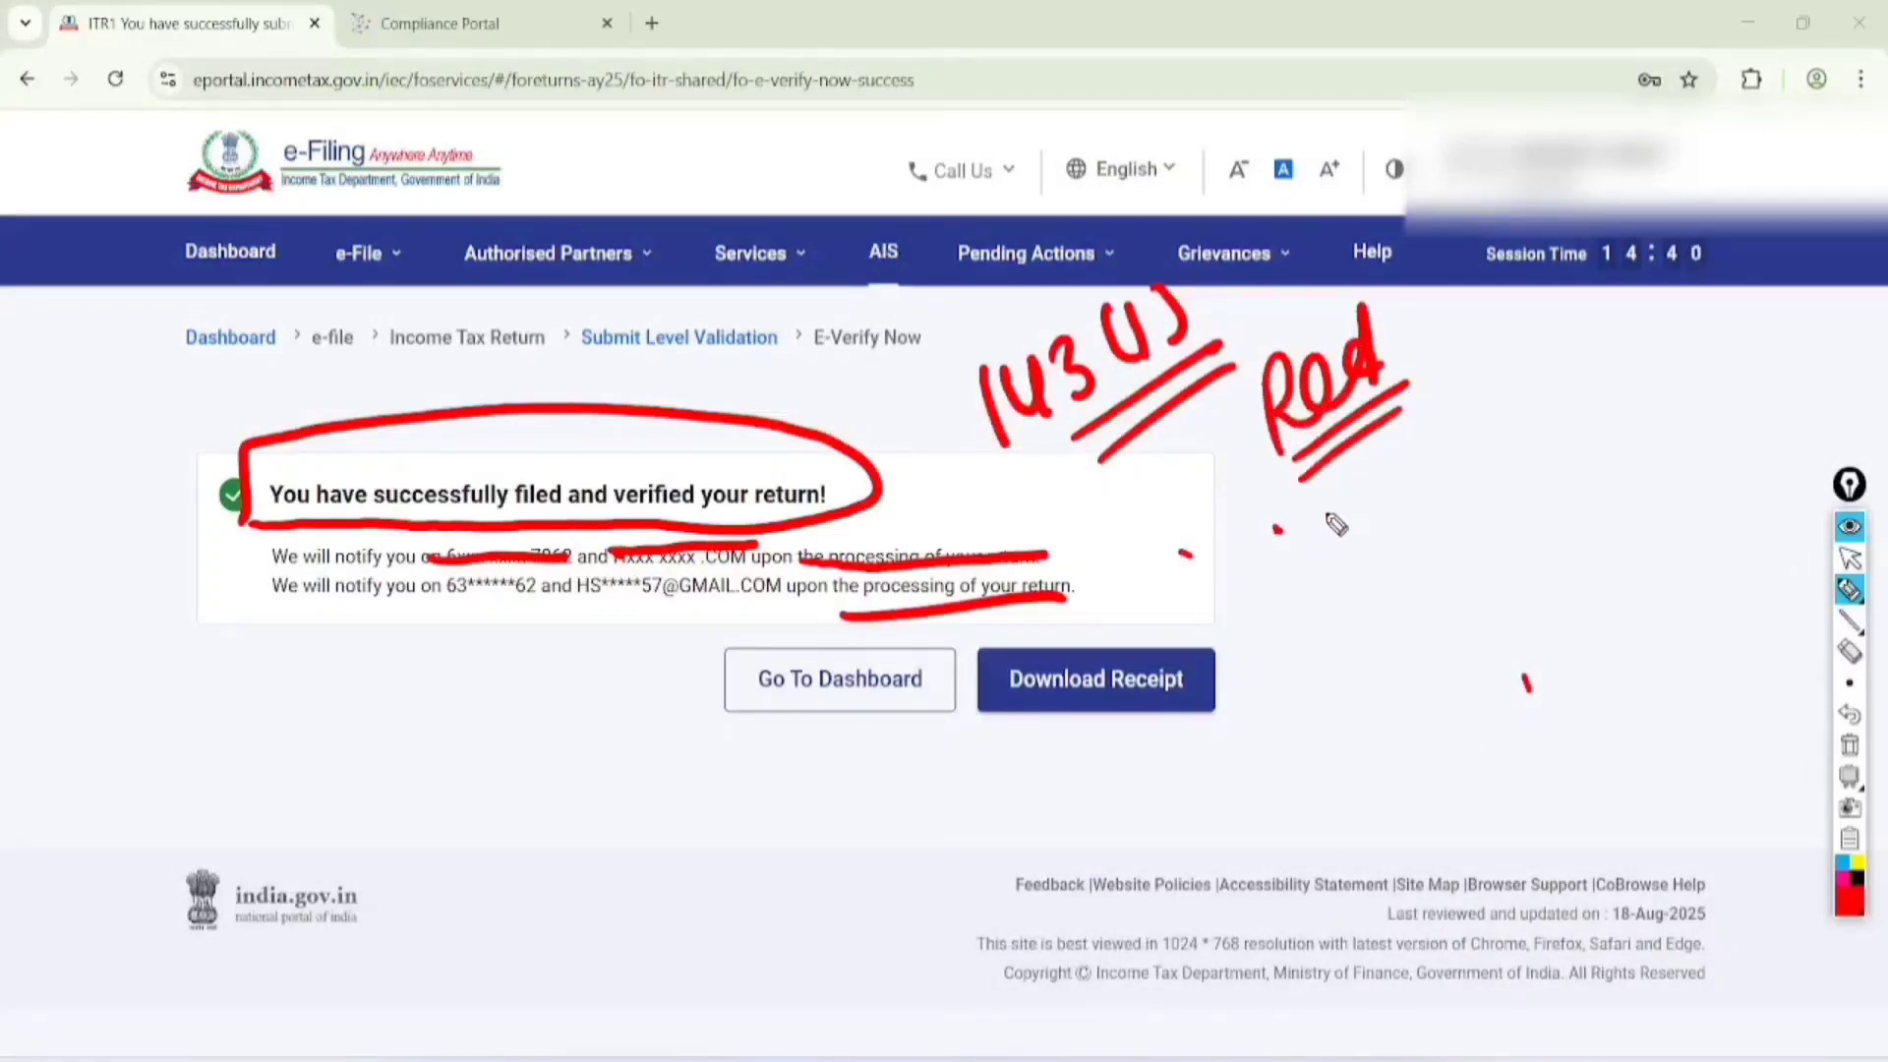
pyautogui.moveTo(1320, 497)
pyautogui.mouseDown()
pyautogui.moveTo(1339, 565)
pyautogui.moveTo(1438, 464)
pyautogui.moveTo(1495, 453)
pyautogui.mouseUp()
pyautogui.moveTo(1372, 622)
pyautogui.mouseDown()
pyautogui.moveTo(1414, 639)
pyautogui.moveTo(1499, 519)
pyautogui.moveTo(1551, 503)
pyautogui.mouseUp()
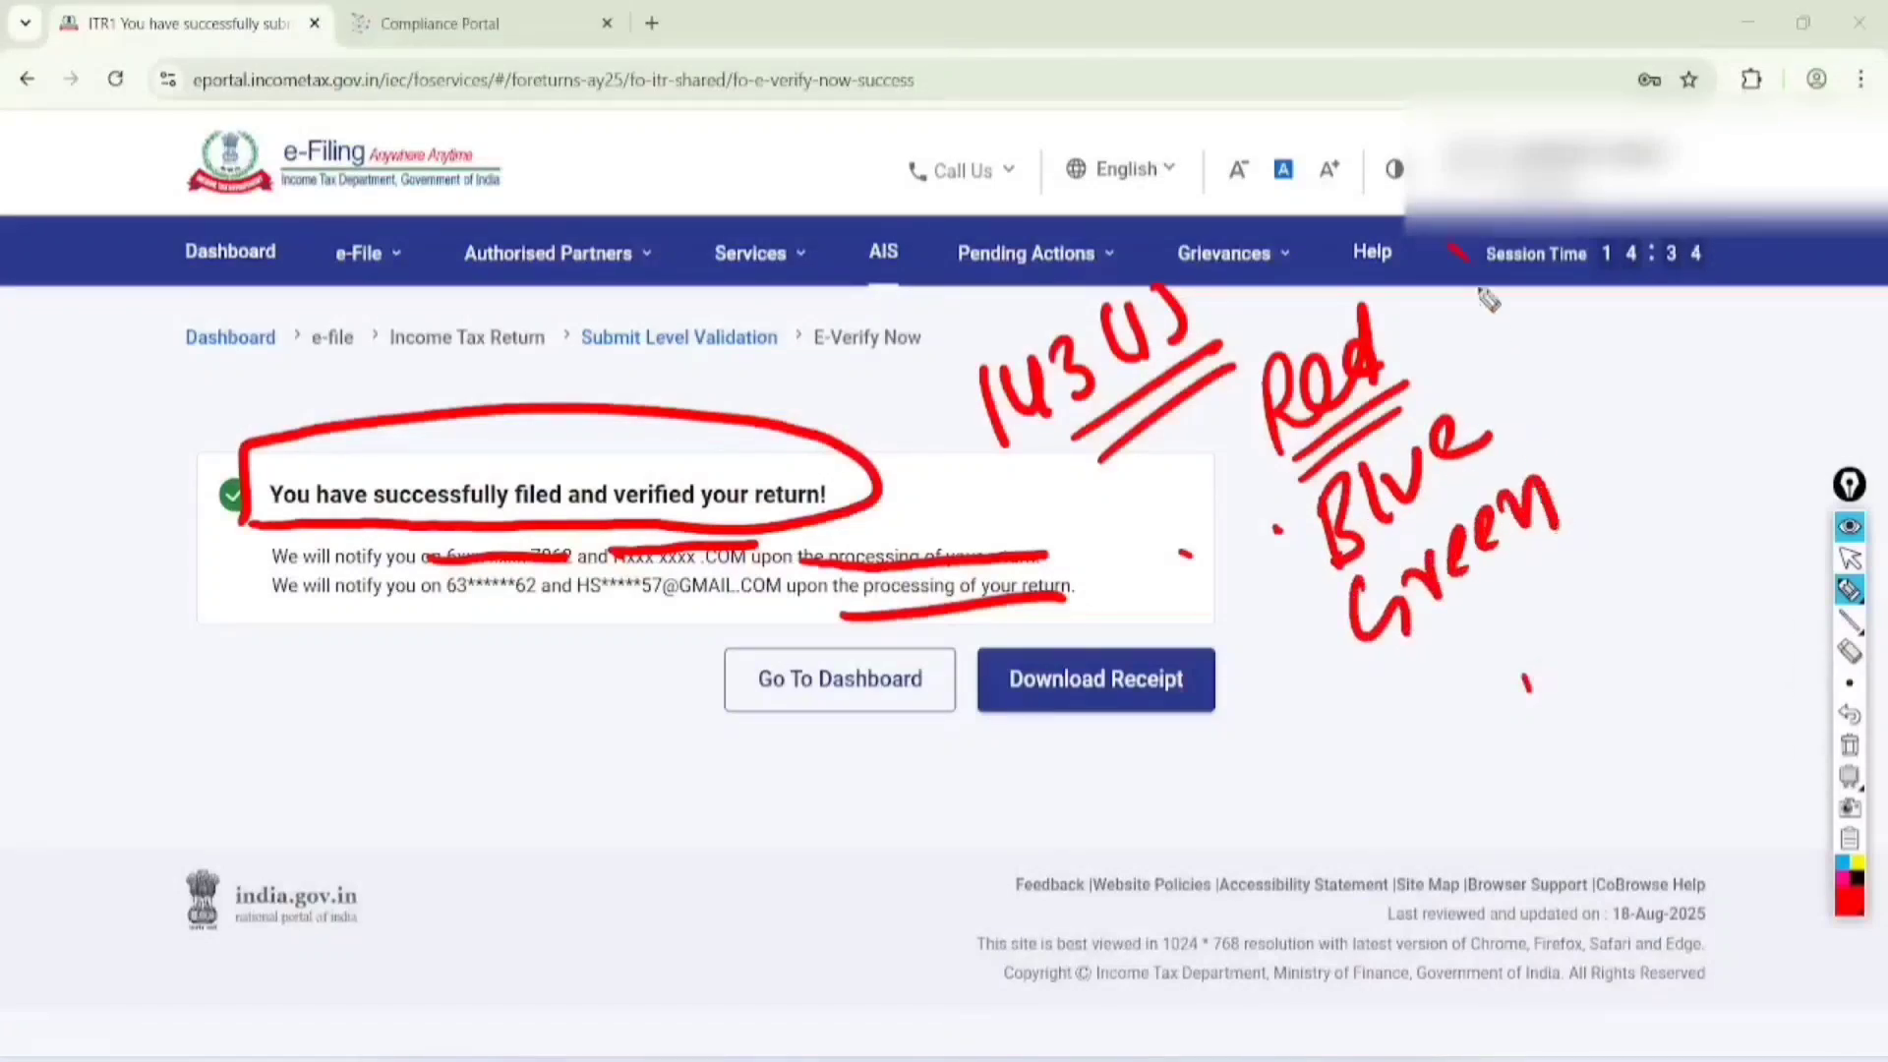
pyautogui.moveTo(1417, 208)
pyautogui.mouseDown()
pyautogui.moveTo(1648, 403)
pyautogui.moveTo(1381, 327)
pyautogui.mouseUp()
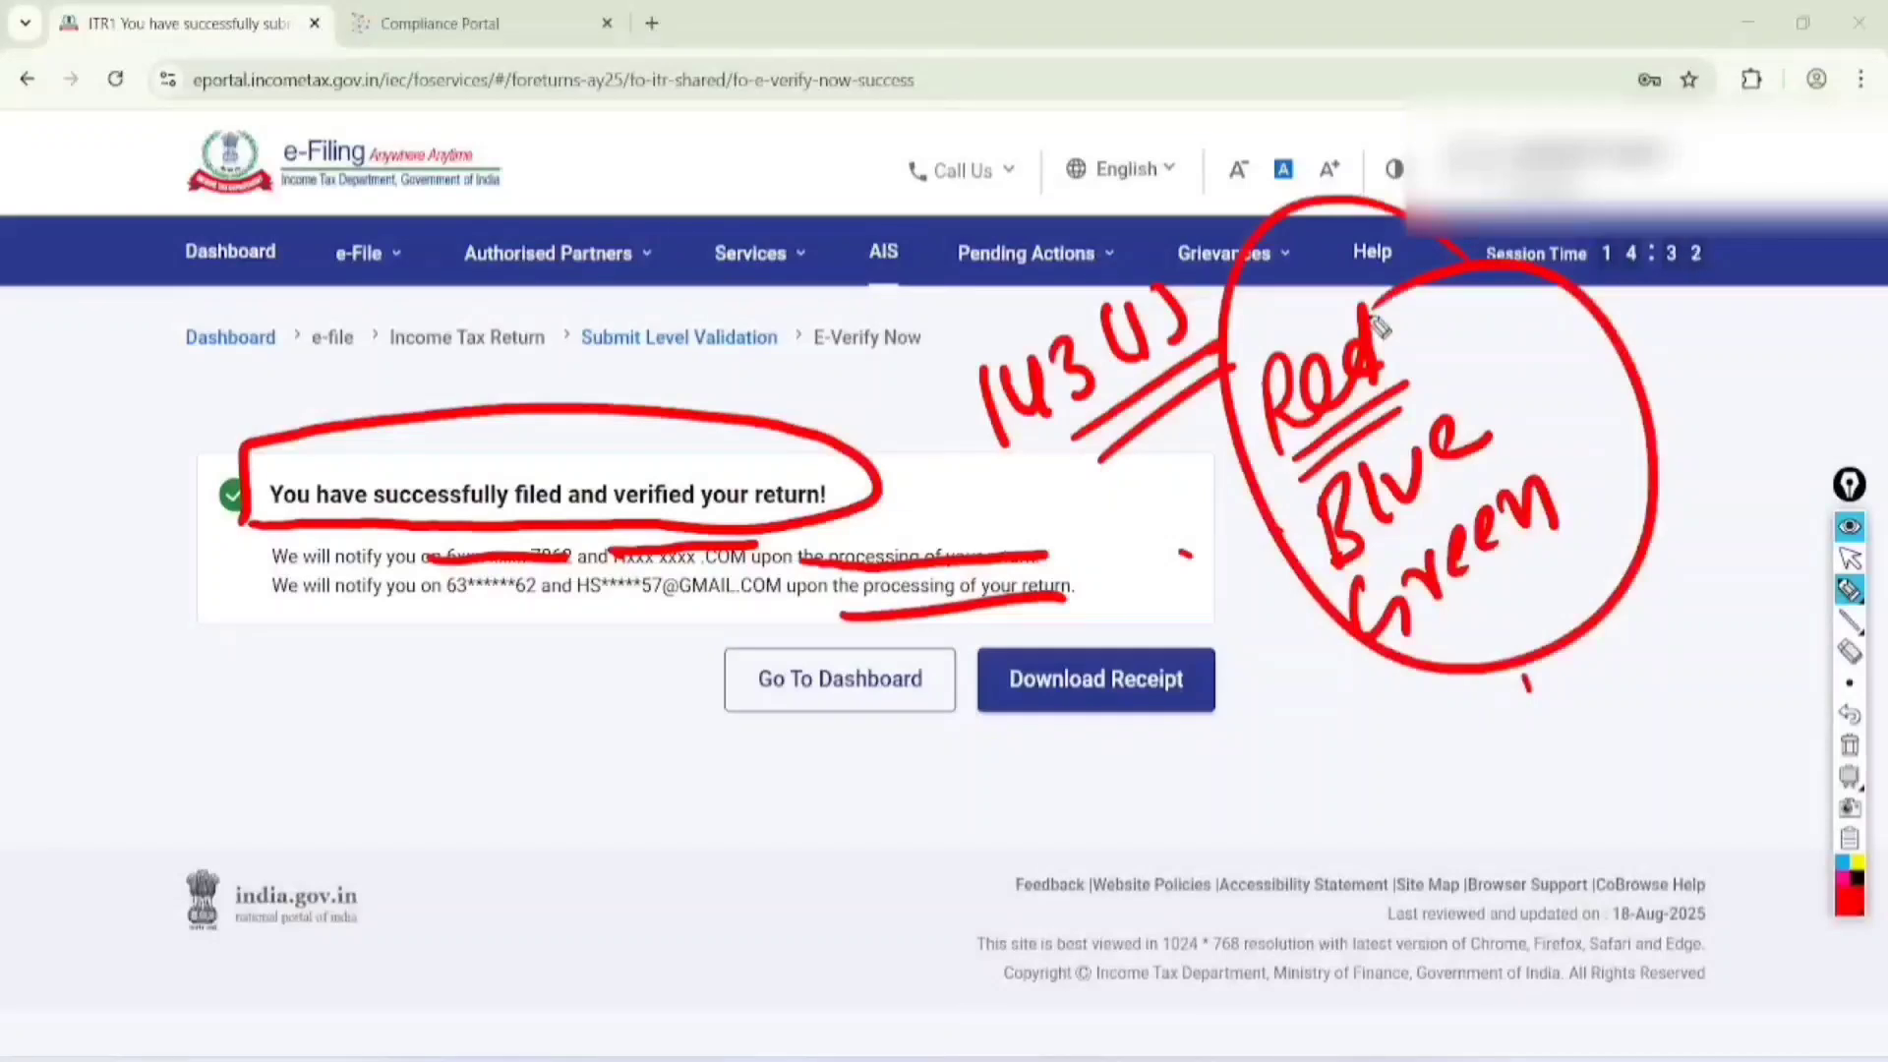
# Clear the drawing and handwrite the contact phone number over the confirmation message, underlining it twice
pyautogui.click(1850, 558)
pyautogui.click(1849, 746)
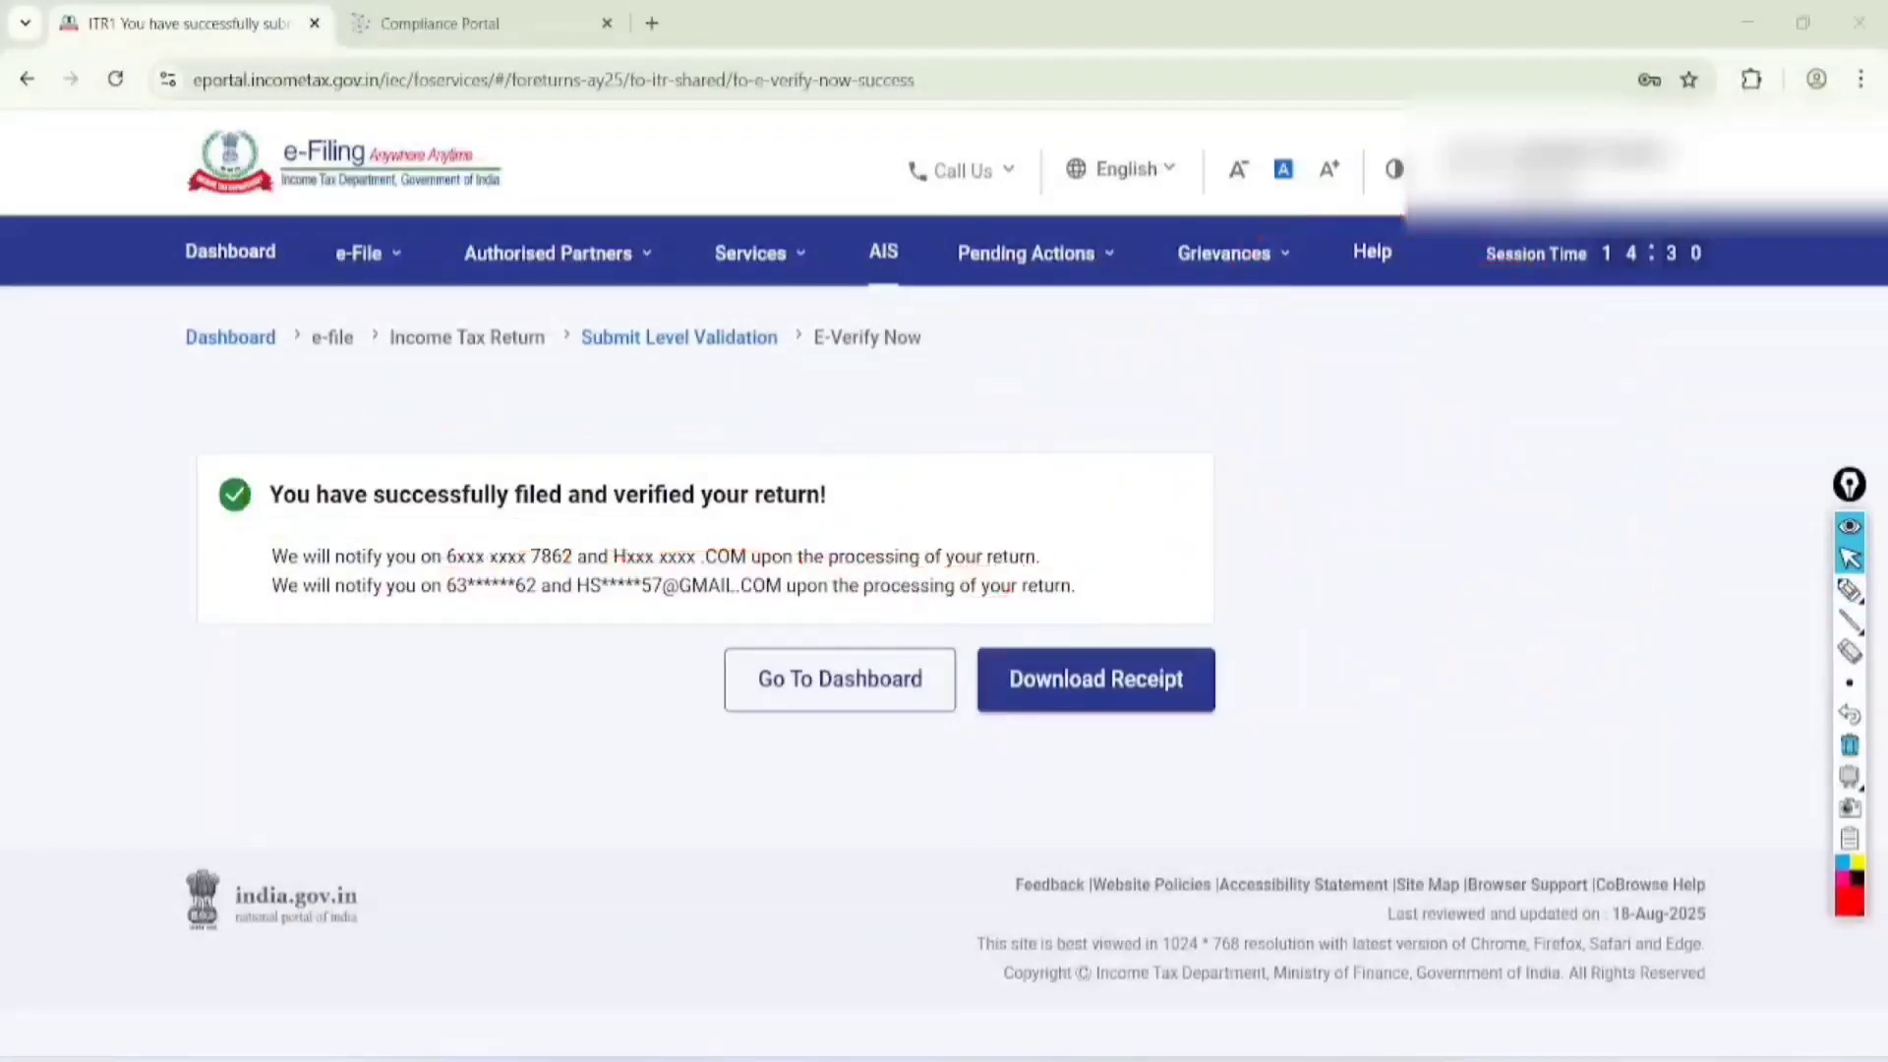
pyautogui.click(1850, 590)
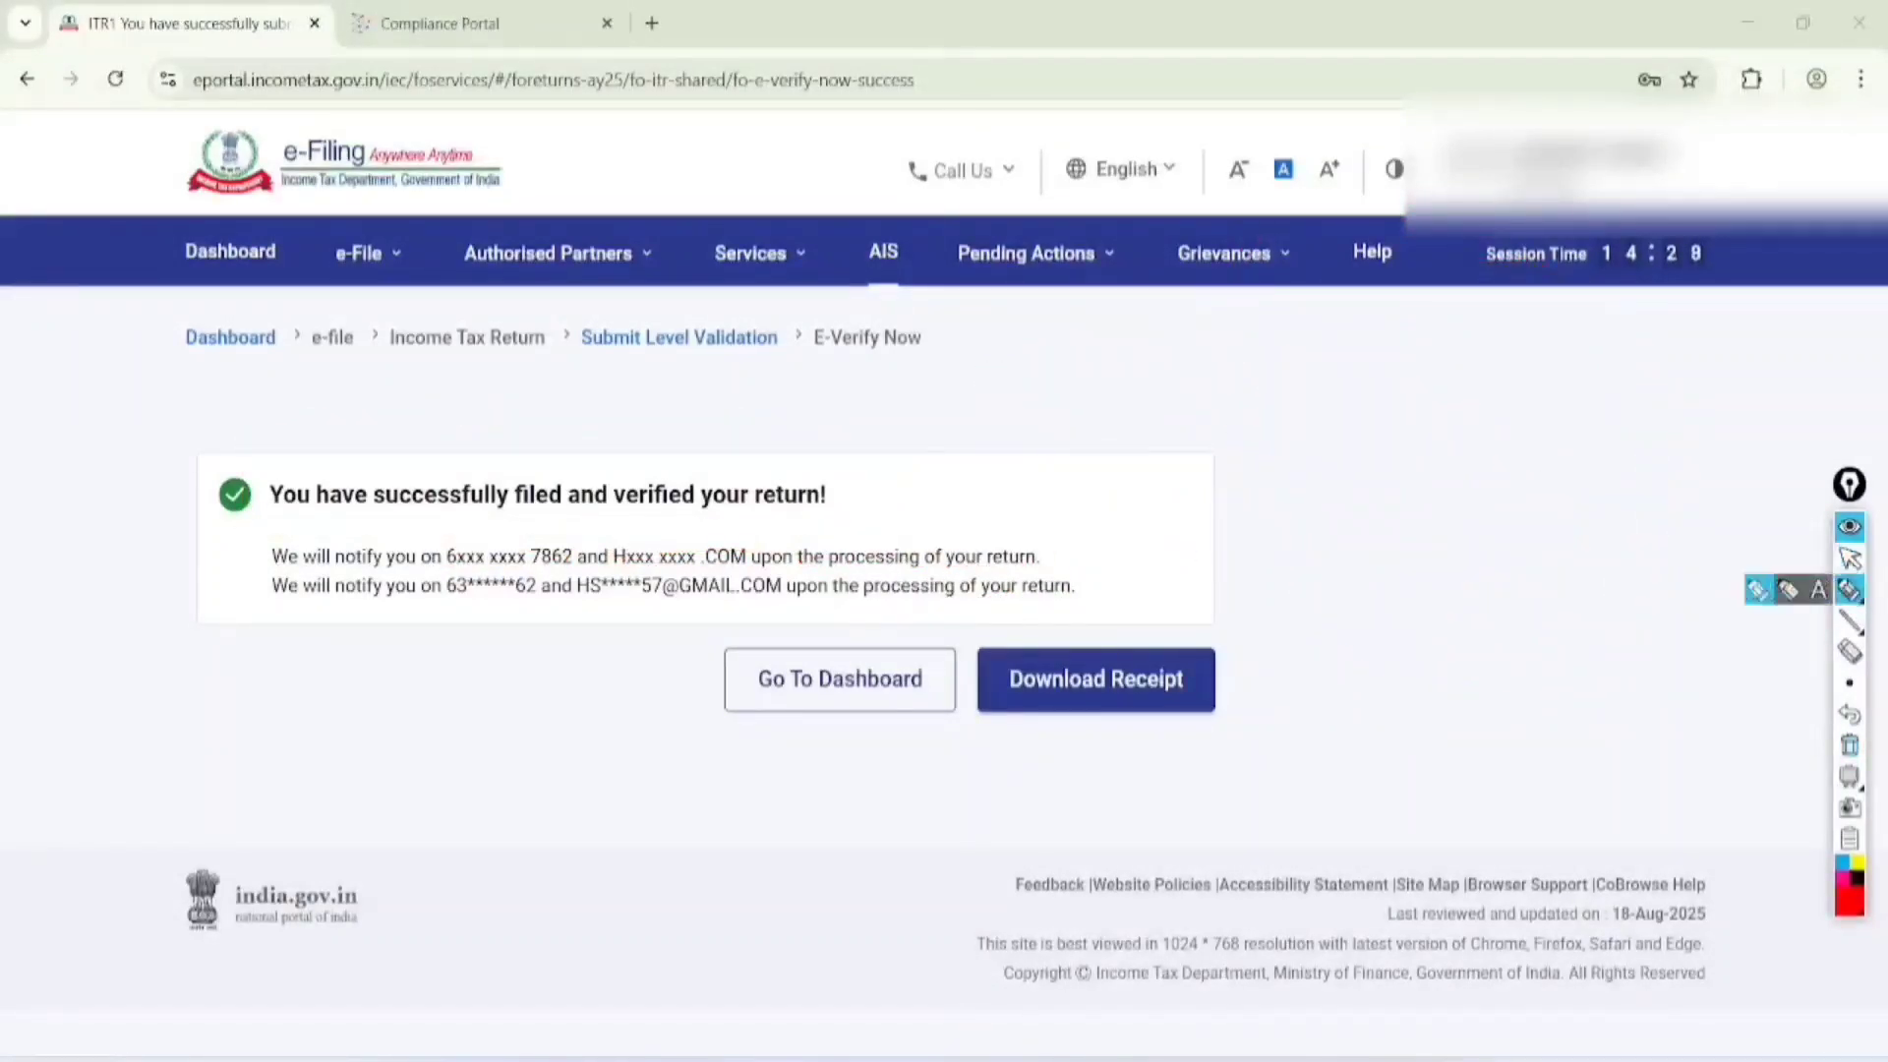
pyautogui.moveTo(397, 679)
pyautogui.mouseDown()
pyautogui.moveTo(430, 724)
pyautogui.moveTo(402, 680)
pyautogui.moveTo(439, 643)
pyautogui.moveTo(496, 667)
pyautogui.moveTo(531, 590)
pyautogui.moveTo(434, 780)
pyautogui.moveTo(492, 758)
pyautogui.moveTo(573, 657)
pyautogui.moveTo(590, 590)
pyautogui.moveTo(602, 630)
pyautogui.mouseUp()
pyautogui.moveTo(477, 836); pyautogui.dragTo(644, 694)
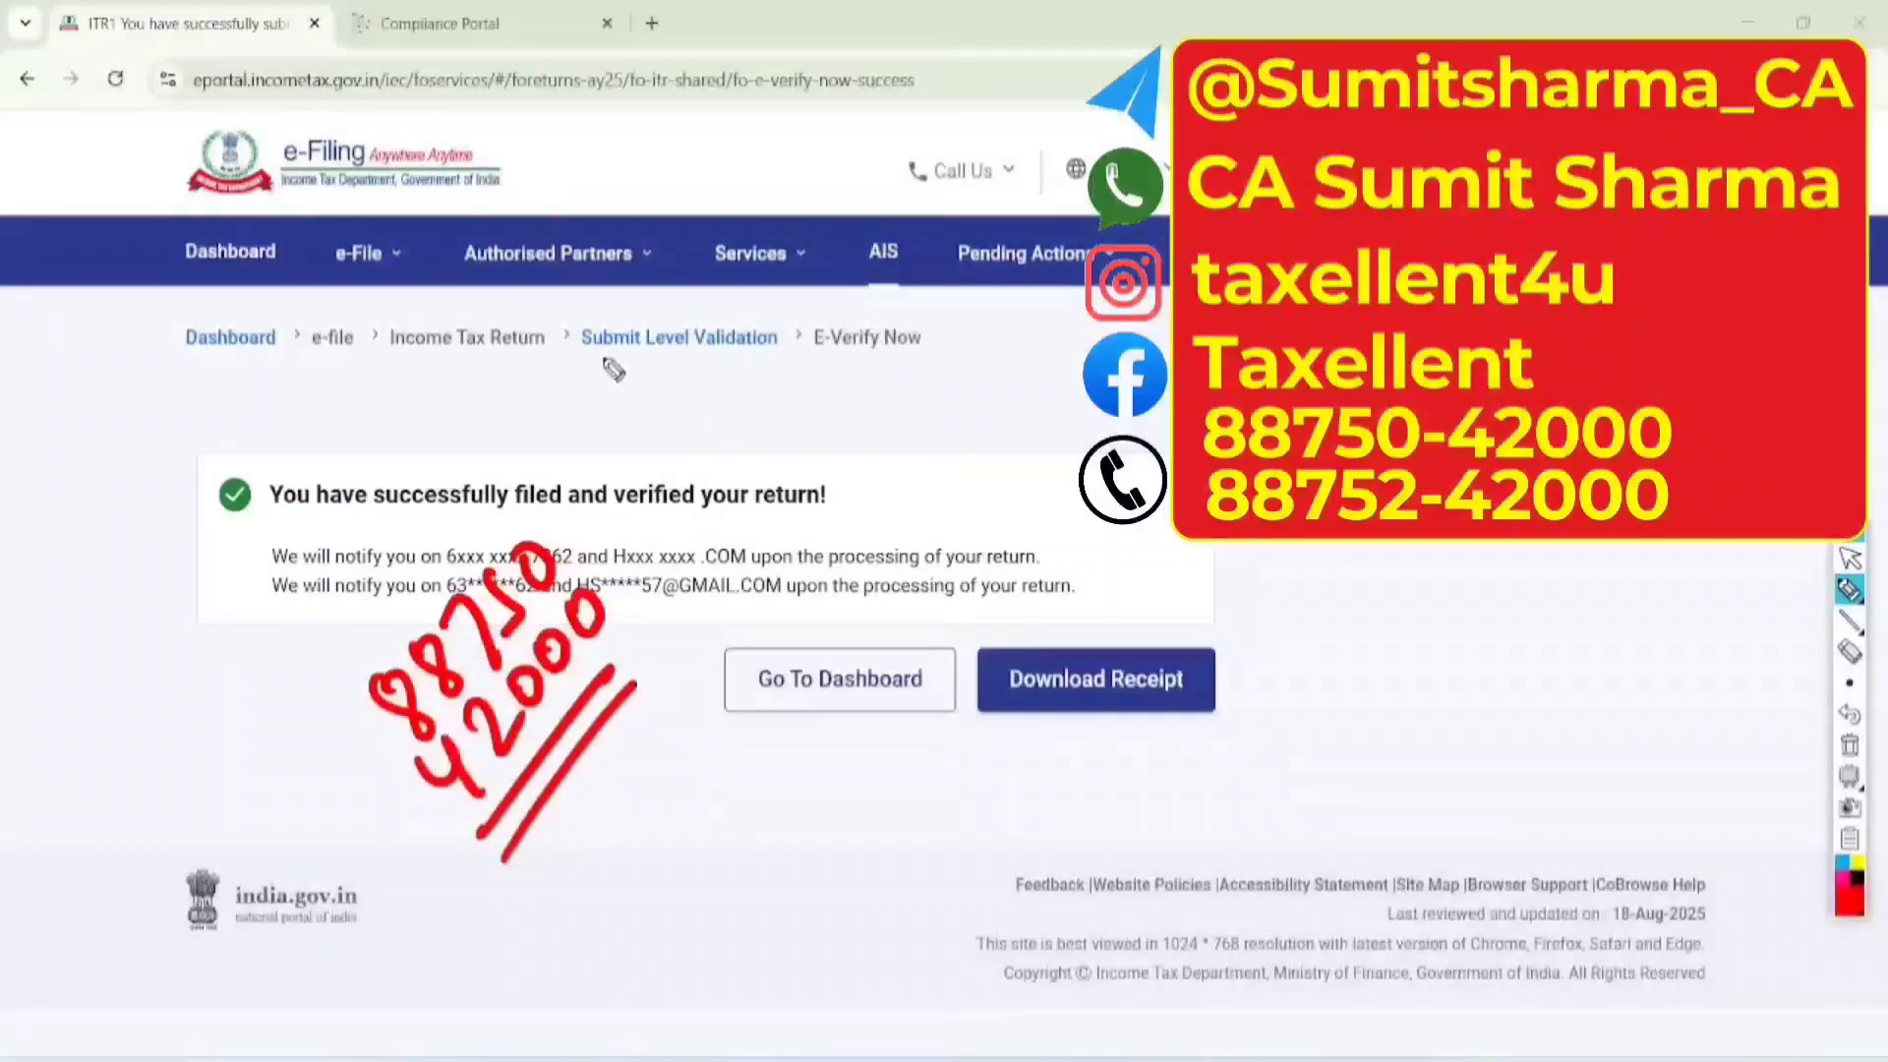
# Handwrite Like, Sub, Comment and Shares diagonally above the confirmation message, underlining Like, Comment and Shares twice
pyautogui.moveTo(552, 285)
pyautogui.mouseDown()
pyautogui.moveTo(575, 325)
pyautogui.moveTo(612, 257)
pyautogui.moveTo(733, 186)
pyautogui.moveTo(688, 394)
pyautogui.moveTo(813, 285)
pyautogui.mouseUp()
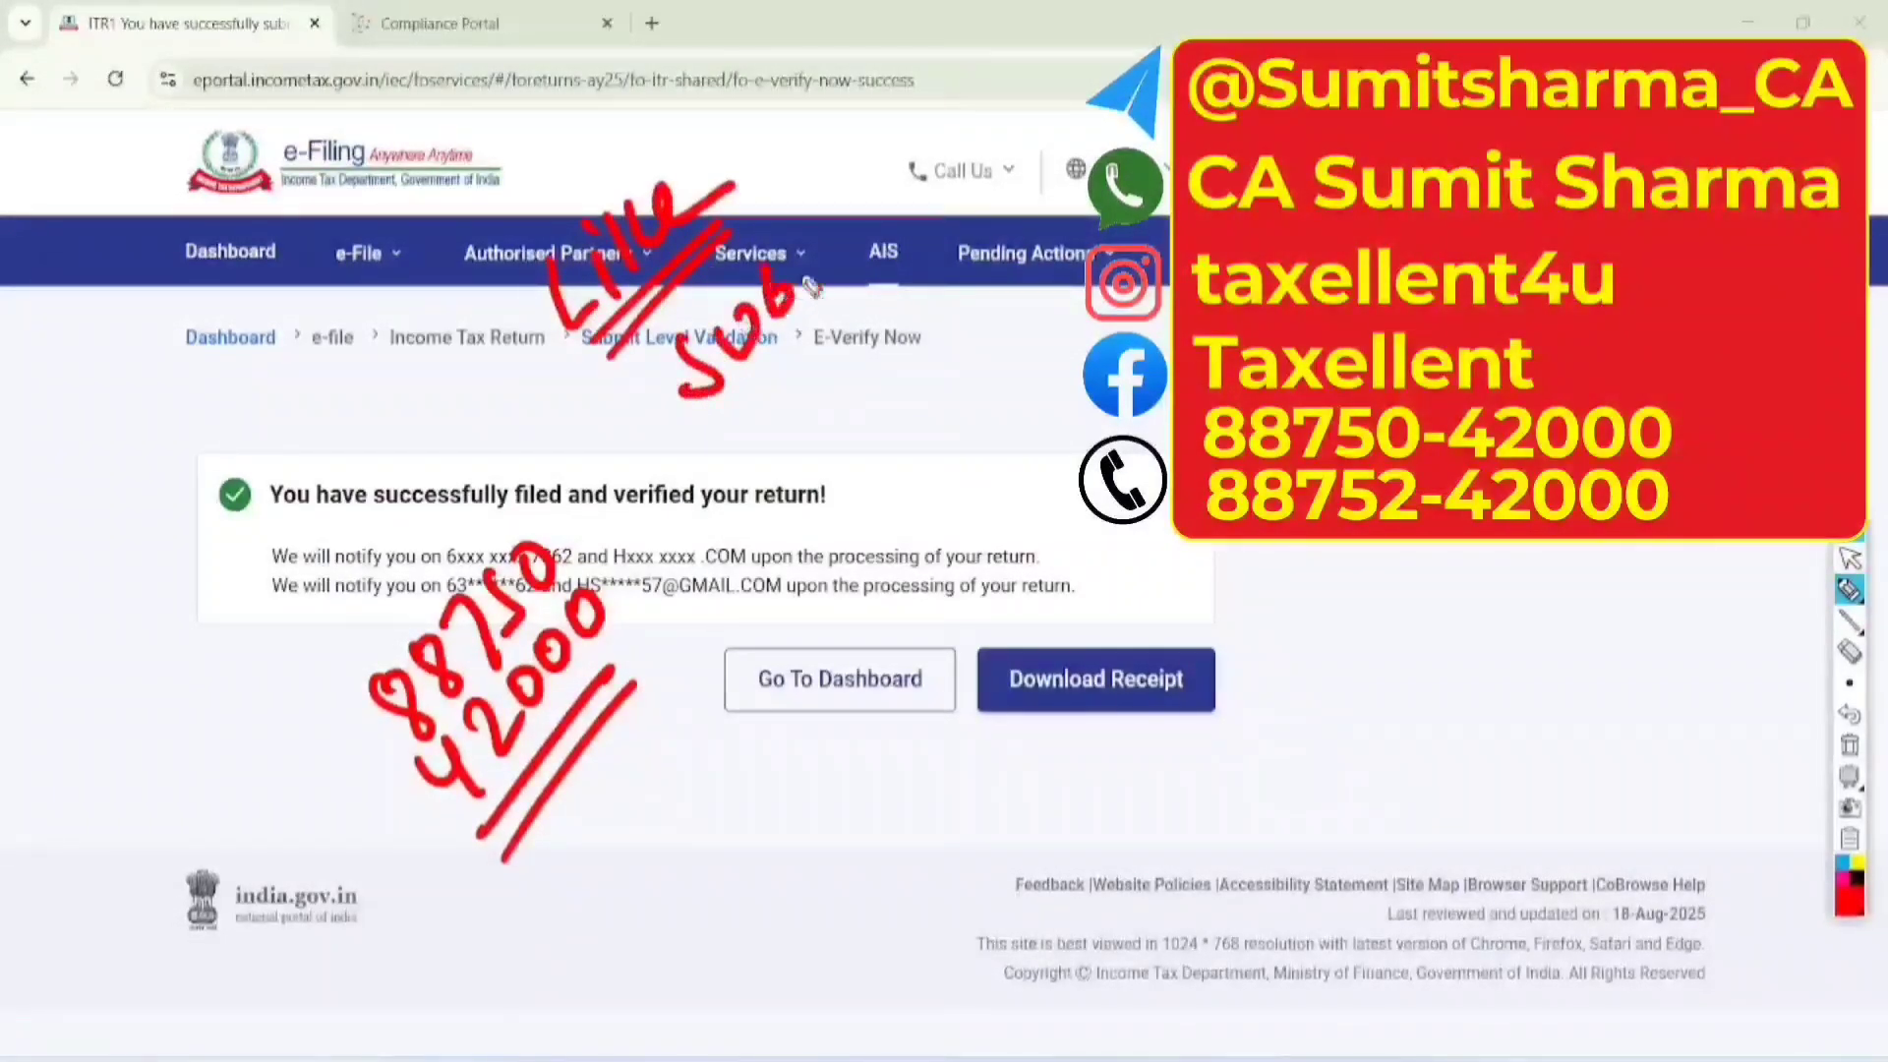
pyautogui.moveTo(760, 396)
pyautogui.mouseDown()
pyautogui.moveTo(787, 438)
pyautogui.moveTo(974, 276)
pyautogui.moveTo(1003, 295)
pyautogui.moveTo(971, 342)
pyautogui.mouseUp()
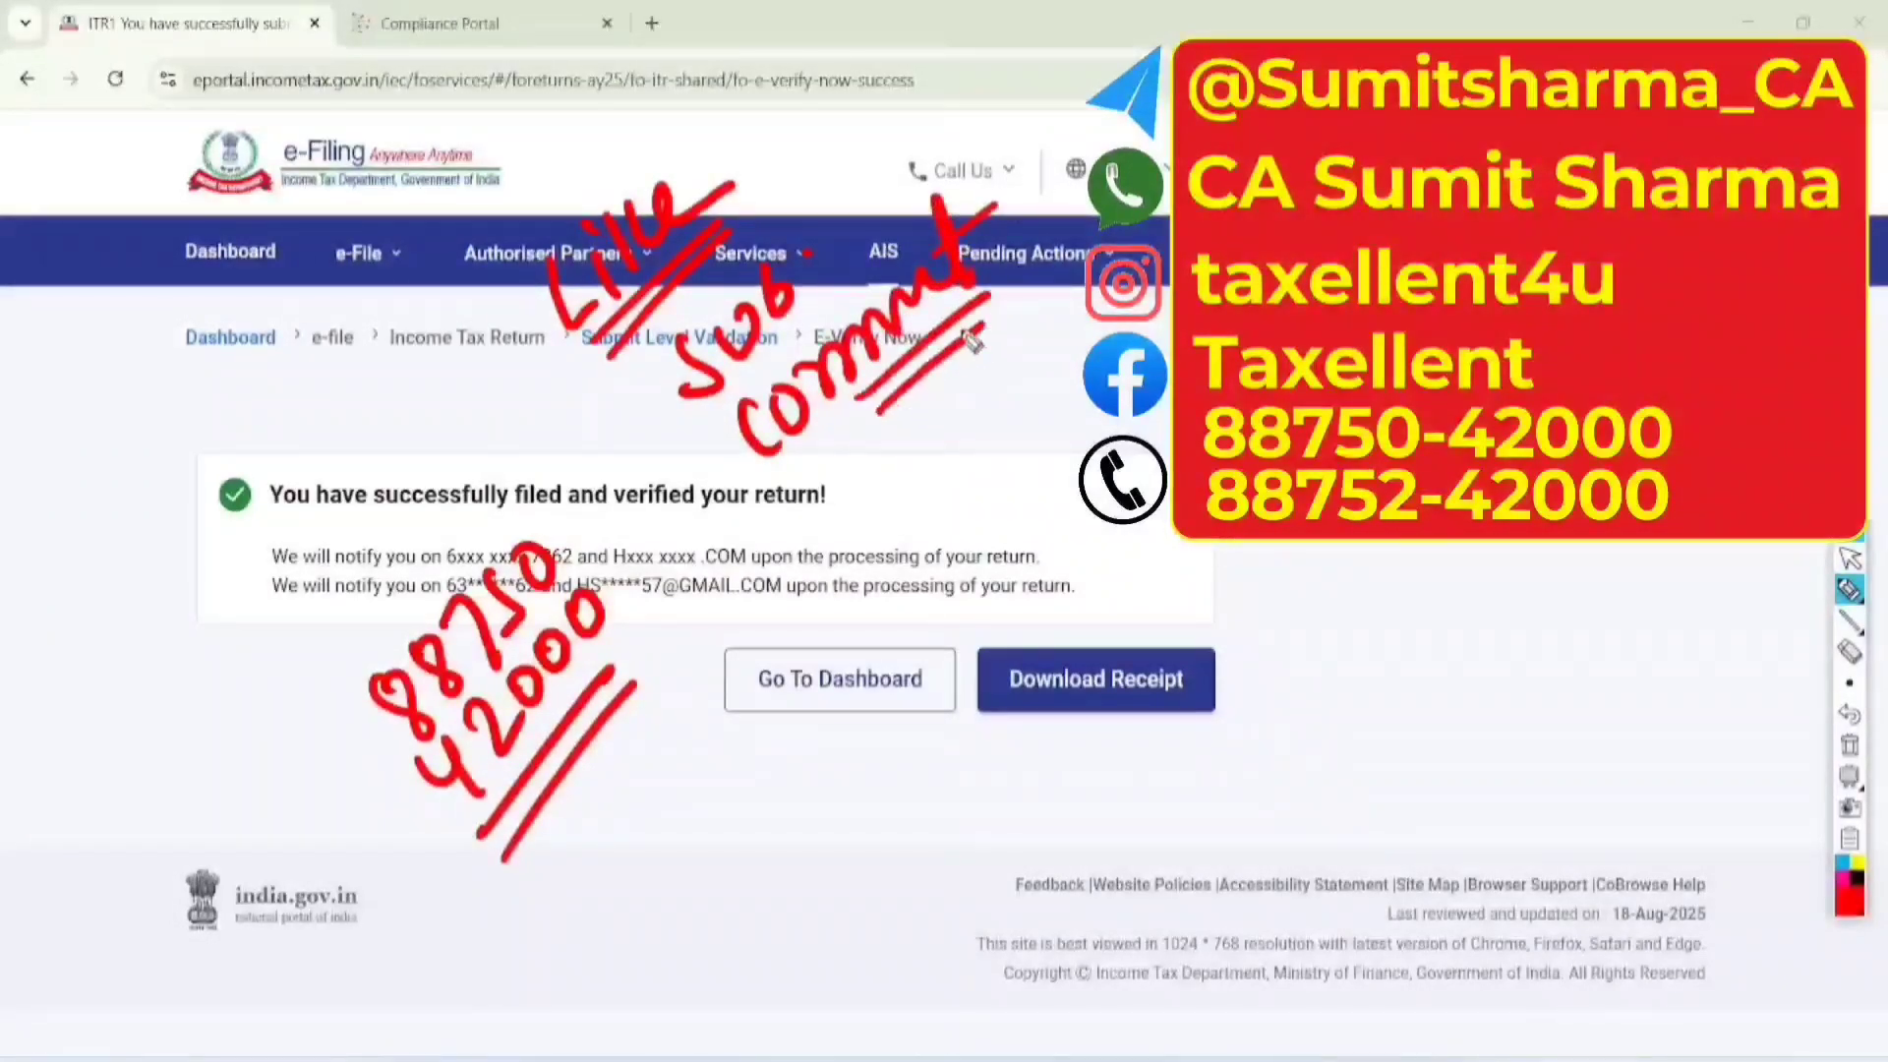
pyautogui.moveTo(915, 452)
pyautogui.mouseDown()
pyautogui.moveTo(885, 521)
pyautogui.moveTo(958, 462)
pyautogui.moveTo(1057, 330)
pyautogui.moveTo(1096, 319)
pyautogui.mouseUp()
pyautogui.moveTo(978, 491)
pyautogui.mouseDown()
pyautogui.moveTo(1096, 388)
pyautogui.moveTo(1081, 431)
pyautogui.mouseUp()
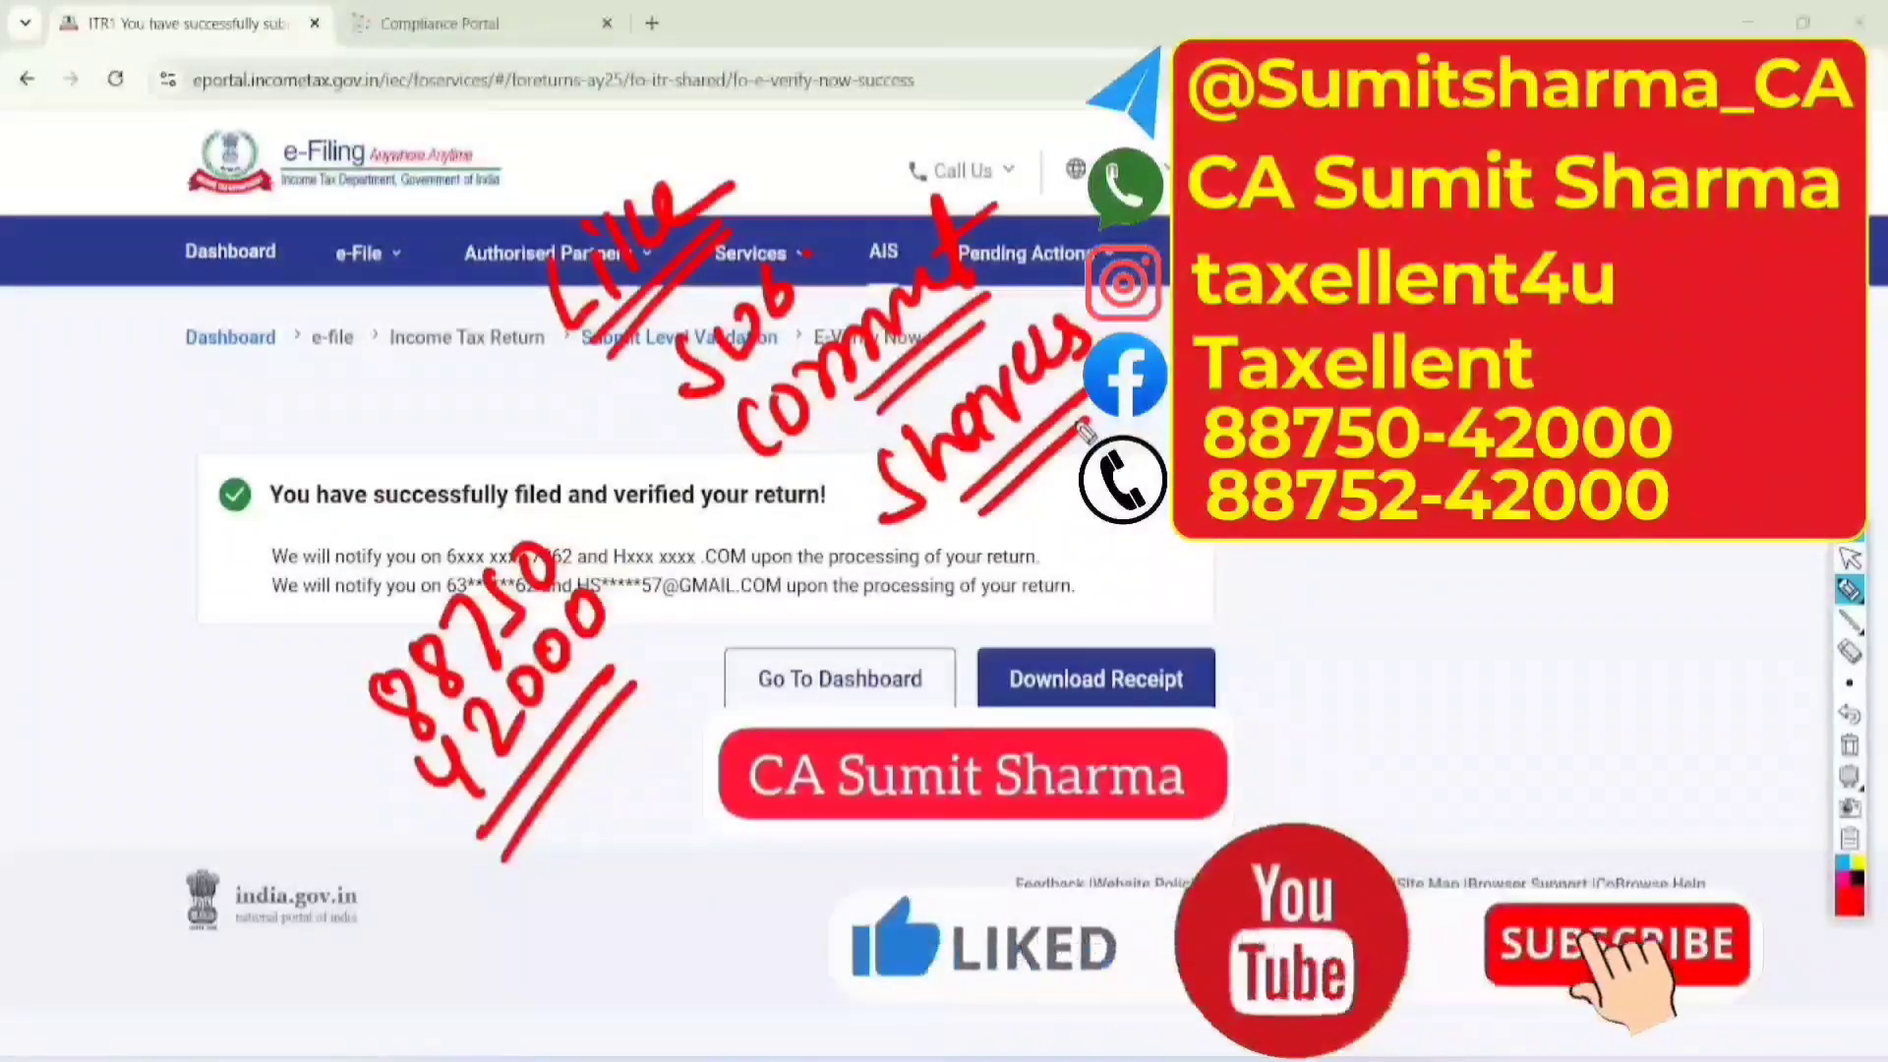